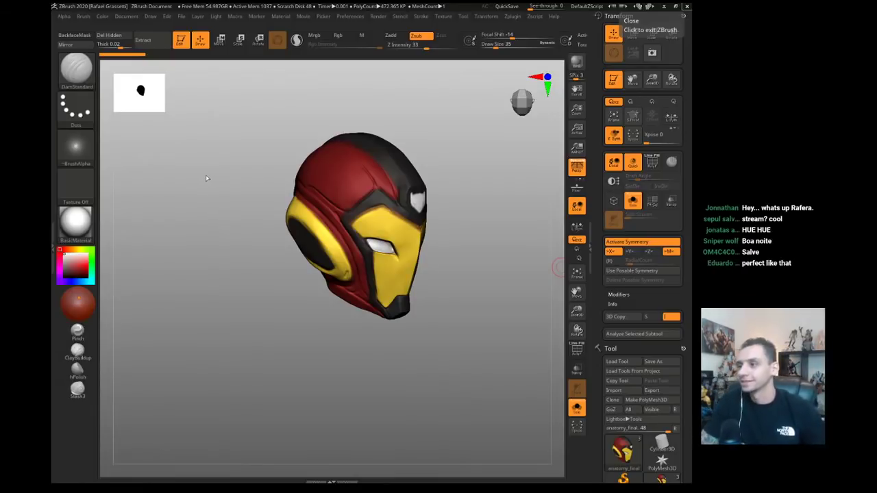
- Refine the raised creases on the red side of the helmet above the ear with the Clay brush
{"action": "left_click_drag", "start_coordinate": [197, 169], "coordinate": [220, 186]}
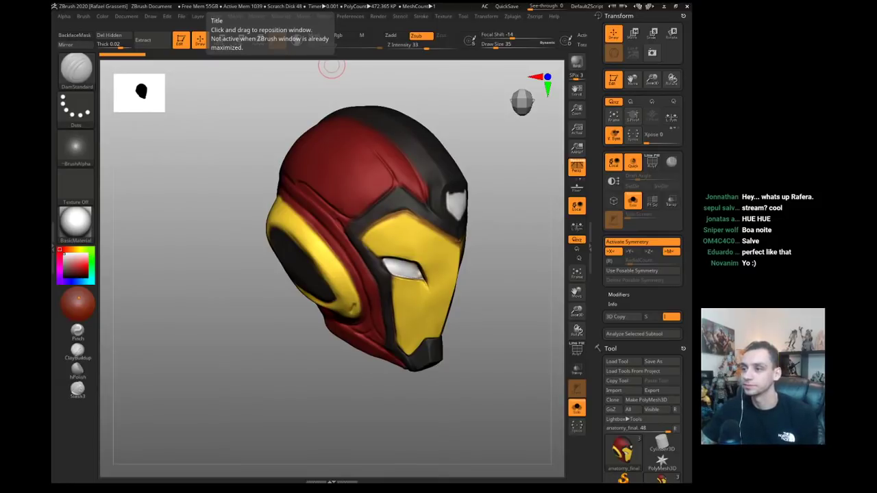
{"action": "mouse_move", "coordinate": [212, 333]}
{"action": "left_mouse_down"}
{"action": "mouse_move", "coordinate": [249, 358]}
{"action": "mouse_move", "coordinate": [391, 343]}
{"action": "left_mouse_up"}
{"action": "key", "text": "b"}
{"action": "key", "text": "c"}
{"action": "key", "text": "l"}
{"action": "left_click", "coordinate": [339, 36]}
{"action": "key", "text": "ctrl+z"}
{"action": "mouse_move", "coordinate": [229, 217]}
{"action": "left_mouse_down"}
{"action": "mouse_move", "coordinate": [235, 194]}
{"action": "mouse_move", "coordinate": [219, 192]}
{"action": "mouse_move", "coordinate": [209, 225]}
{"action": "left_mouse_up"}
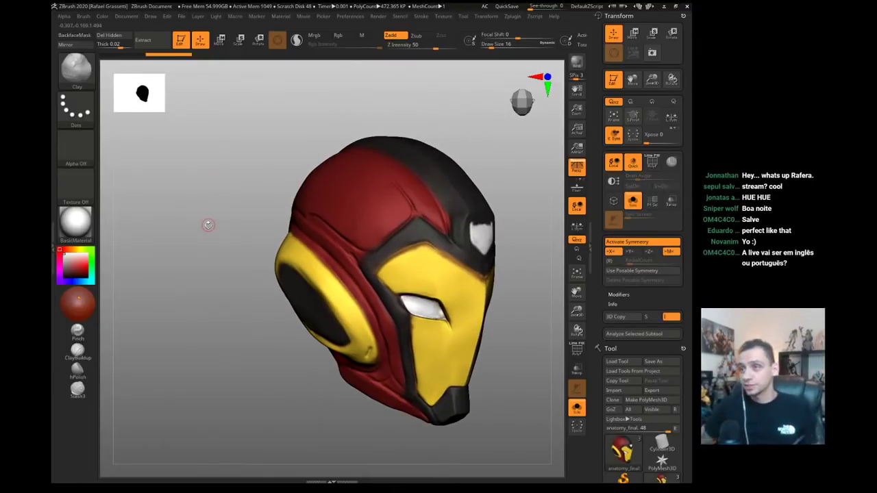
{"action": "left_click_drag", "start_coordinate": [243, 226], "coordinate": [408, 240]}
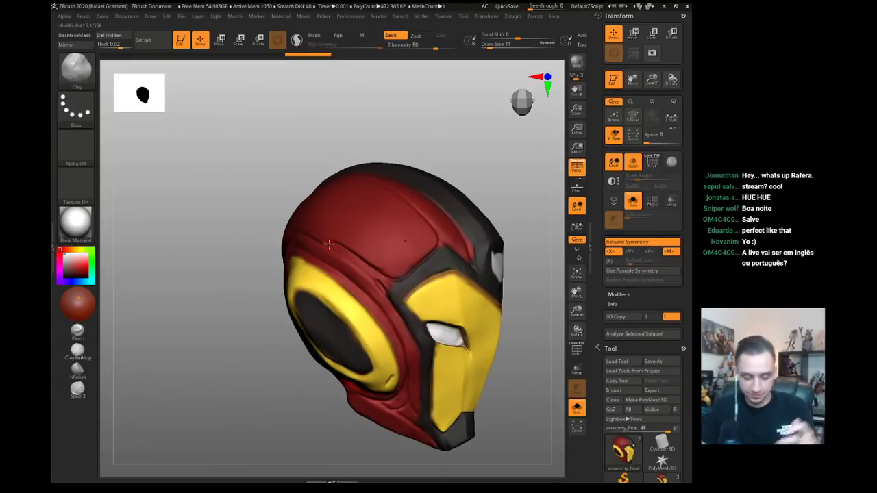
{"action": "left_click_drag", "start_coordinate": [265, 186], "coordinate": [241, 182]}
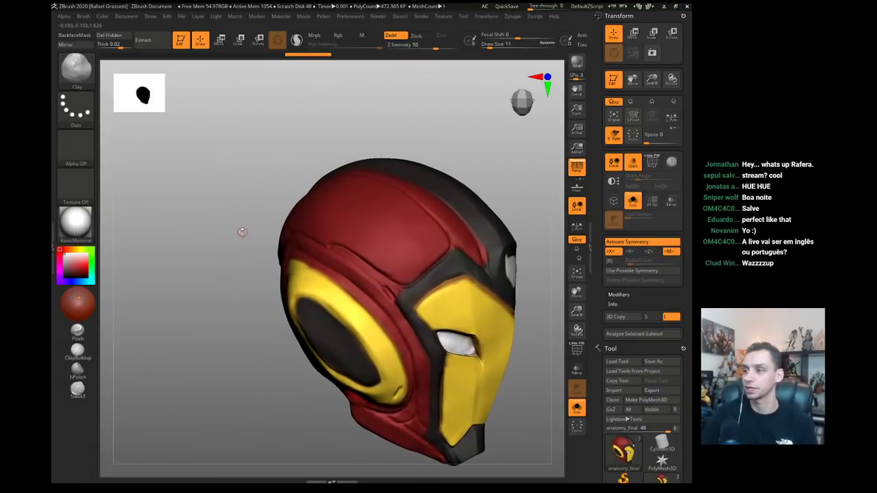
{"action": "left_click_drag", "start_coordinate": [242, 231], "coordinate": [341, 267]}
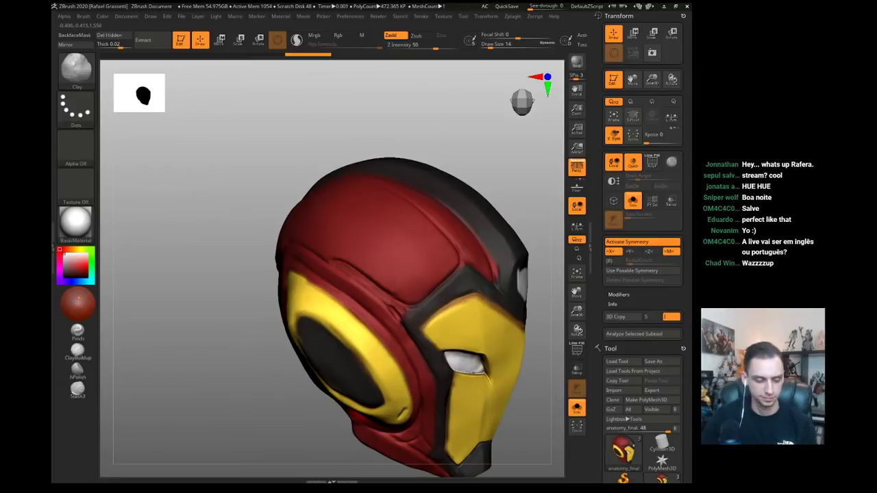
{"action": "mouse_move", "coordinate": [221, 284]}
{"action": "left_mouse_down"}
{"action": "mouse_move", "coordinate": [217, 291]}
{"action": "mouse_move", "coordinate": [226, 285]}
{"action": "left_mouse_up"}
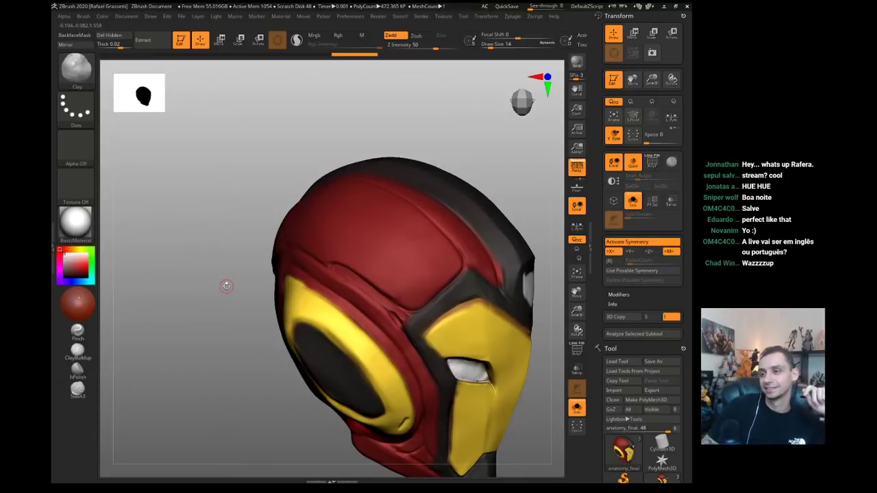
{"action": "left_click_drag", "start_coordinate": [225, 288], "coordinate": [193, 275]}
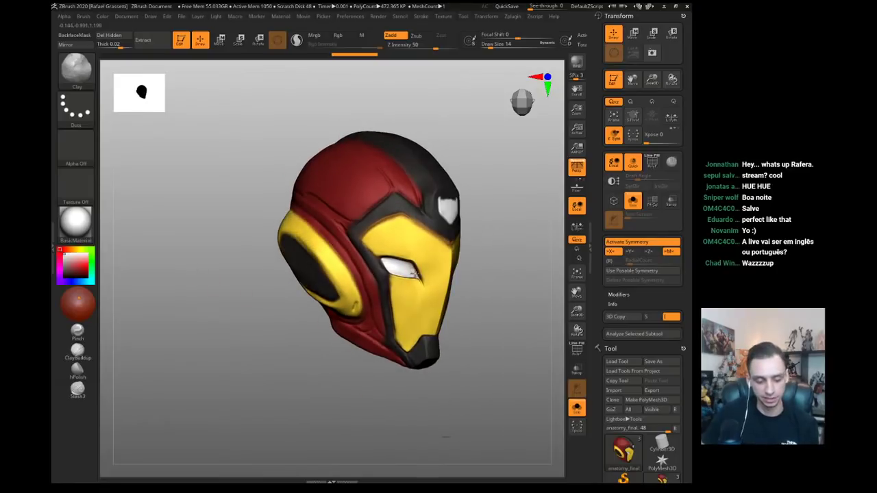
- Turn off Solo mode to show the body together with the helmet
{"action": "left_click_drag", "start_coordinate": [479, 361], "coordinate": [225, 337]}
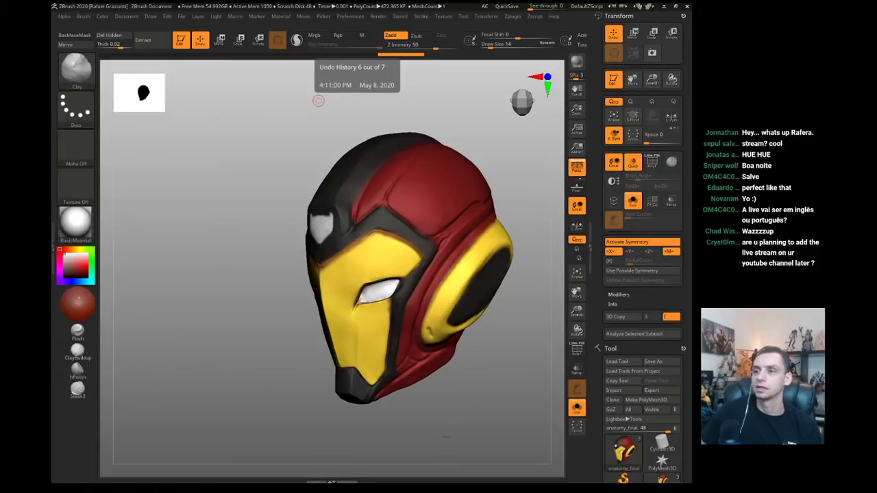
{"action": "mouse_move", "coordinate": [229, 356]}
{"action": "left_mouse_down"}
{"action": "mouse_move", "coordinate": [223, 351]}
{"action": "mouse_move", "coordinate": [227, 359]}
{"action": "mouse_move", "coordinate": [237, 353]}
{"action": "left_mouse_up"}
{"action": "key", "text": "alt+s"}
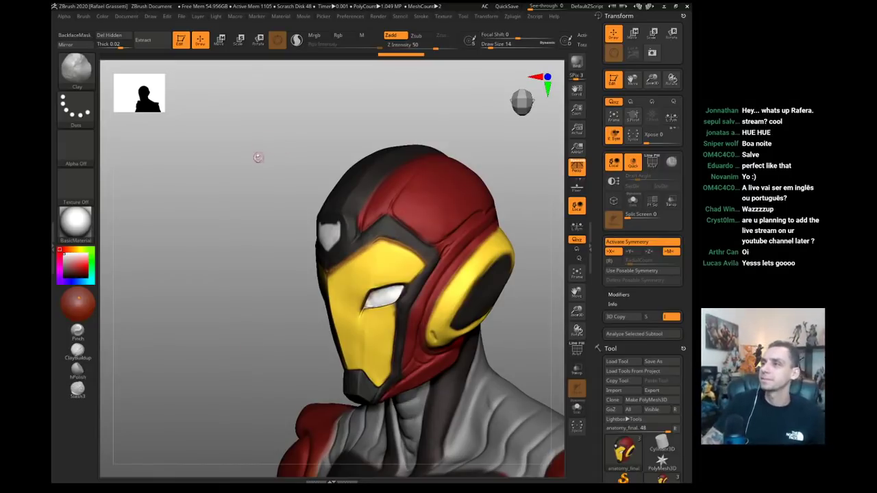
{"action": "mouse_move", "coordinate": [247, 170]}
{"action": "left_mouse_down"}
{"action": "mouse_move", "coordinate": [243, 149]}
{"action": "mouse_move", "coordinate": [243, 161]}
{"action": "mouse_move", "coordinate": [258, 154]}
{"action": "mouse_move", "coordinate": [236, 134]}
{"action": "mouse_move", "coordinate": [281, 125]}
{"action": "left_mouse_up"}
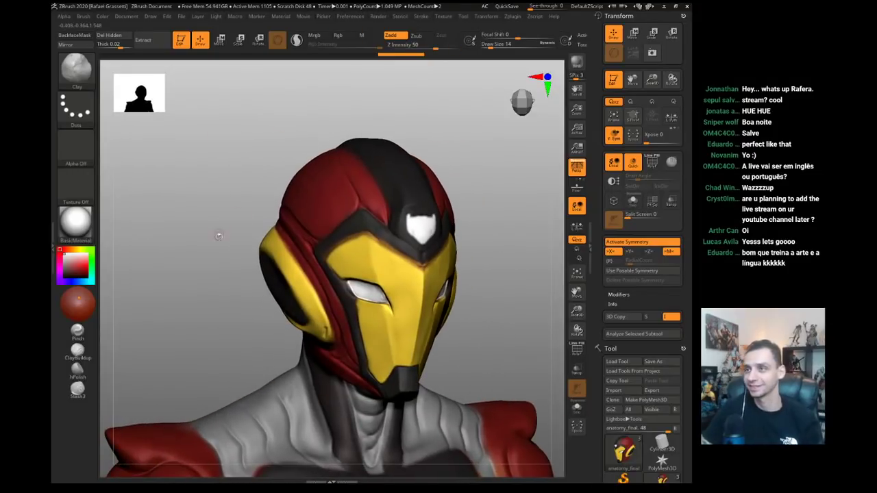
{"action": "mouse_move", "coordinate": [218, 237]}
{"action": "left_mouse_down"}
{"action": "mouse_move", "coordinate": [244, 260]}
{"action": "mouse_move", "coordinate": [240, 270]}
{"action": "mouse_move", "coordinate": [227, 236]}
{"action": "mouse_move", "coordinate": [231, 213]}
{"action": "left_mouse_up"}
- Select the body subtool and build up volume on the red shoulder armour with the Clay brush at draw size 62
{"action": "left_click", "coordinate": [254, 329], "text": "alt"}
{"action": "left_click_drag", "start_coordinate": [187, 270], "coordinate": [212, 237], "text": "alt"}
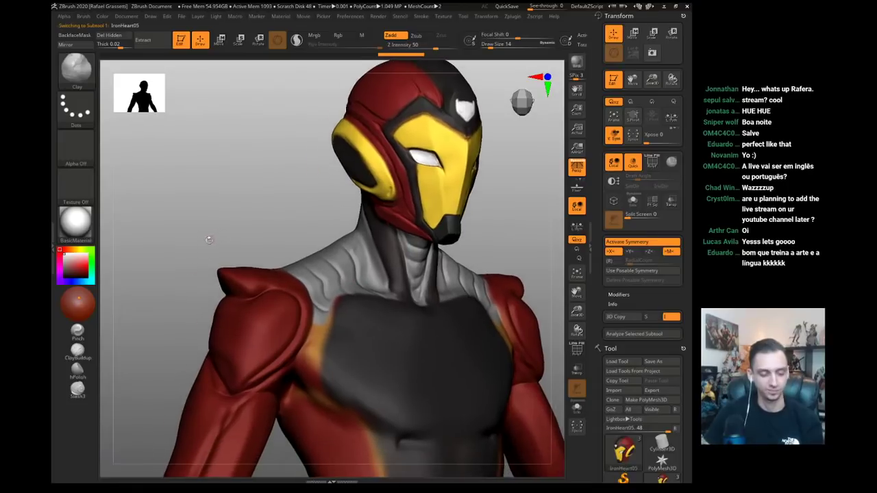
{"action": "key", "text": "s"}
{"action": "left_click", "coordinate": [258, 333]}
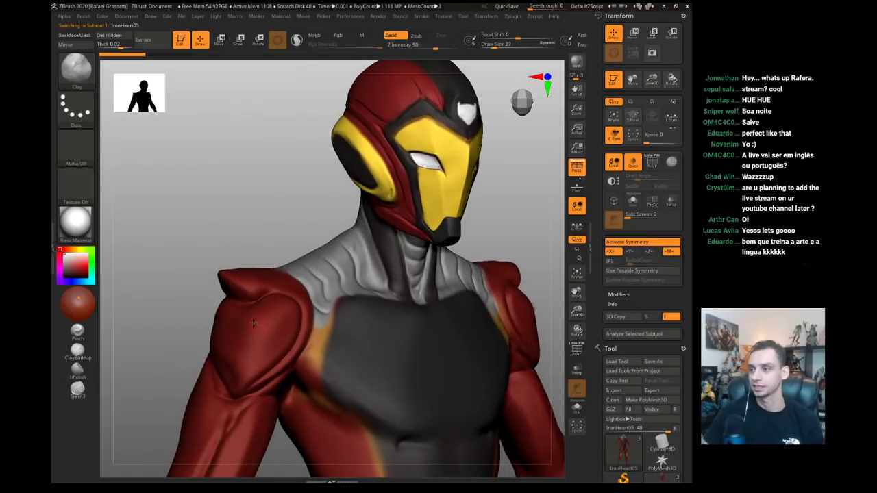
{"action": "type", "text": "s62"}
{"action": "key", "text": "Return"}
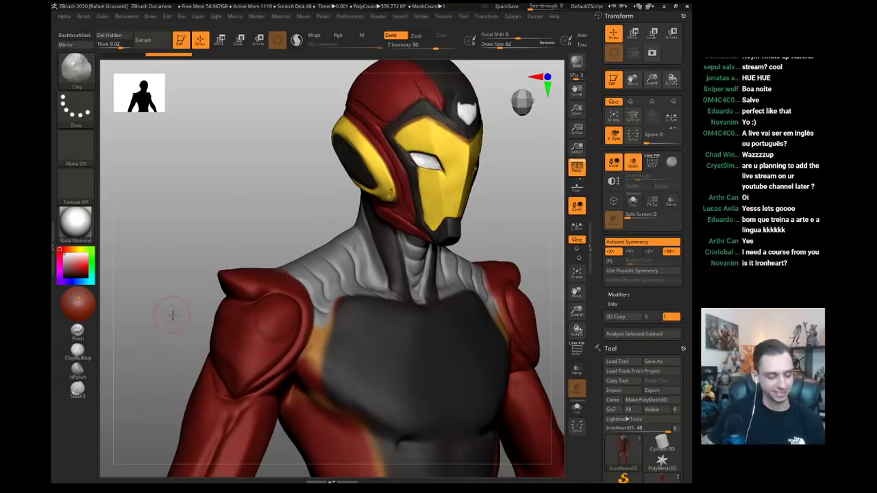
{"action": "mouse_move", "coordinate": [171, 311]}
{"action": "left_mouse_down"}
{"action": "mouse_move", "coordinate": [194, 325]}
{"action": "mouse_move", "coordinate": [295, 326]}
{"action": "left_mouse_up"}
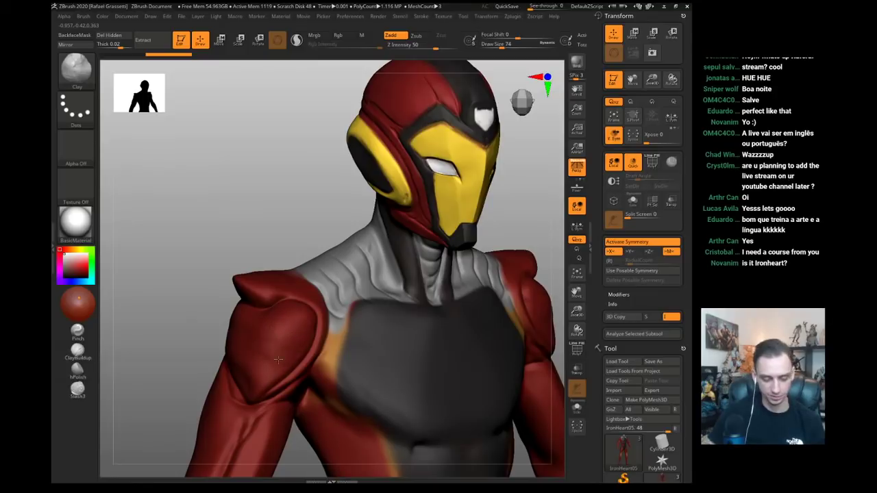
- Select the helmet subtool and sculpt the lower rim of the yellow ear ring with the Standard brush
{"action": "mouse_move", "coordinate": [210, 339]}
{"action": "left_mouse_down"}
{"action": "mouse_move", "coordinate": [189, 328]}
{"action": "mouse_move", "coordinate": [188, 337]}
{"action": "mouse_move", "coordinate": [293, 185]}
{"action": "mouse_move", "coordinate": [259, 277]}
{"action": "mouse_move", "coordinate": [262, 322]}
{"action": "mouse_move", "coordinate": [328, 302]}
{"action": "left_mouse_up"}
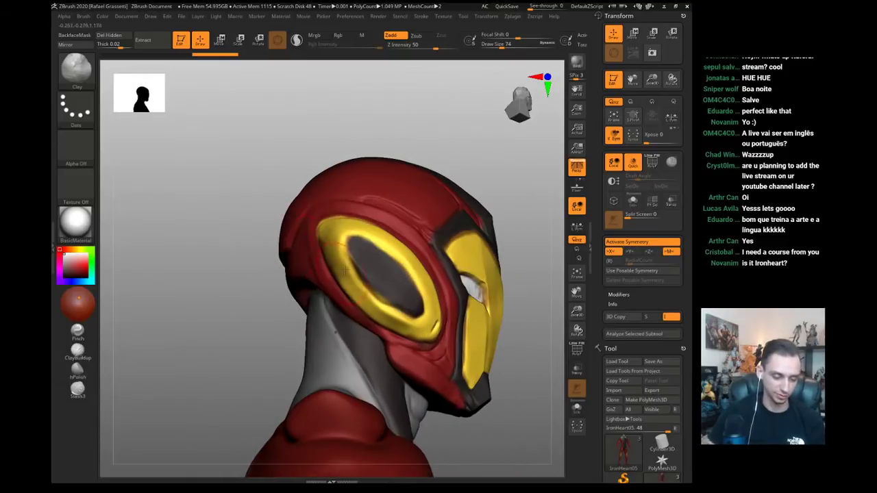
{"action": "key", "text": "b"}
{"action": "key", "text": "s"}
{"action": "key", "text": "t"}
{"action": "key", "text": "bracketleft"}
{"action": "left_click_drag", "start_coordinate": [344, 257], "coordinate": [386, 310]}
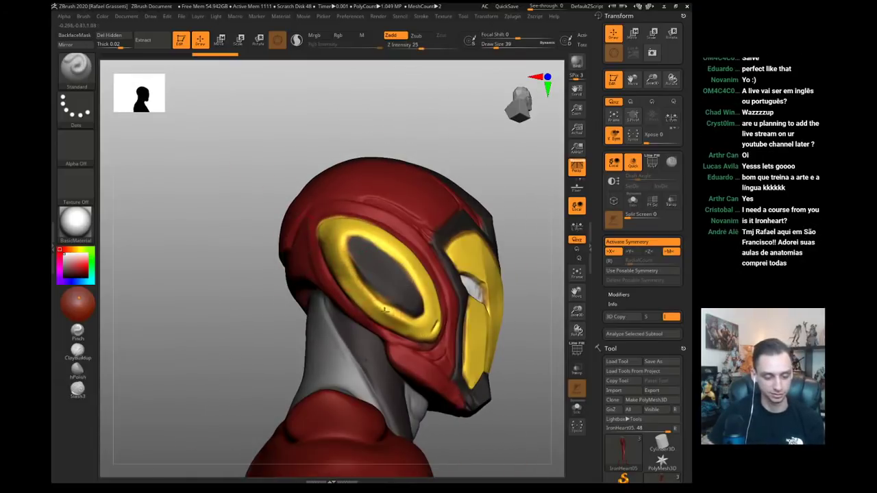
{"action": "left_click_drag", "start_coordinate": [341, 248], "coordinate": [370, 301]}
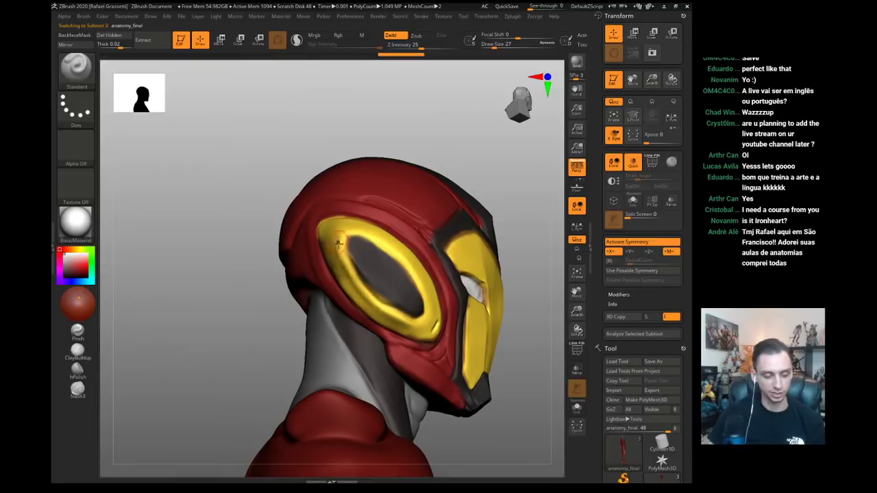
- Fill out the yellow ear ring's surface with the Clay brush at draw size 51
{"action": "left_click_drag", "start_coordinate": [269, 253], "coordinate": [243, 255]}
{"action": "key", "text": "s"}
{"action": "left_click_drag", "start_coordinate": [348, 280], "coordinate": [352, 281]}
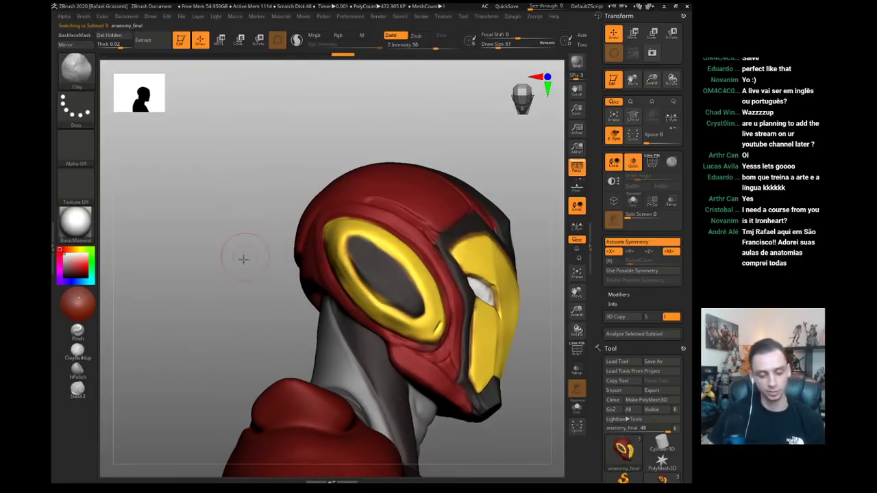
{"action": "mouse_move", "coordinate": [242, 256]}
{"action": "left_mouse_down"}
{"action": "mouse_move", "coordinate": [172, 249]}
{"action": "mouse_move", "coordinate": [204, 244]}
{"action": "mouse_move", "coordinate": [259, 190]}
{"action": "mouse_move", "coordinate": [267, 237]}
{"action": "mouse_move", "coordinate": [296, 272]}
{"action": "mouse_move", "coordinate": [329, 253]}
{"action": "left_mouse_up"}
- Sharpen the edges of the yellow ear ring with the DamStandard brush at draw size 23
{"action": "key", "text": "b"}
{"action": "key", "text": "d"}
{"action": "key", "text": "s"}
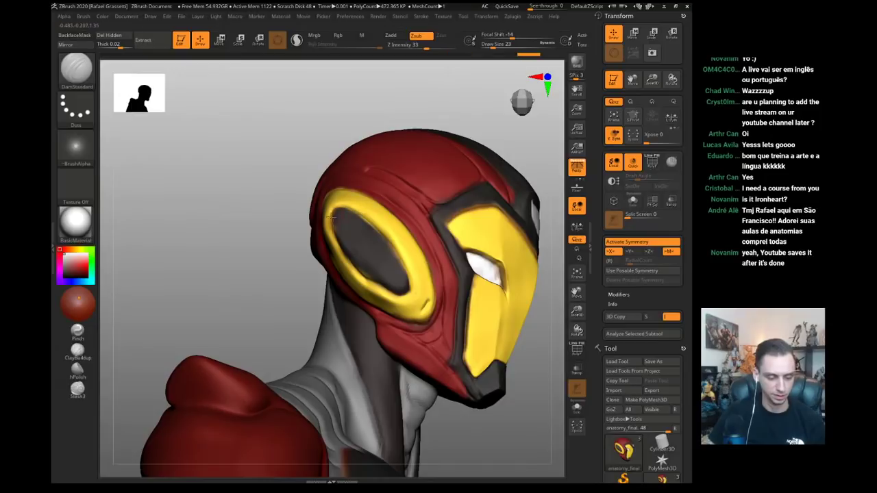
{"action": "left_click_drag", "start_coordinate": [274, 223], "coordinate": [164, 314]}
{"action": "left_click_drag", "start_coordinate": [178, 343], "coordinate": [182, 347]}
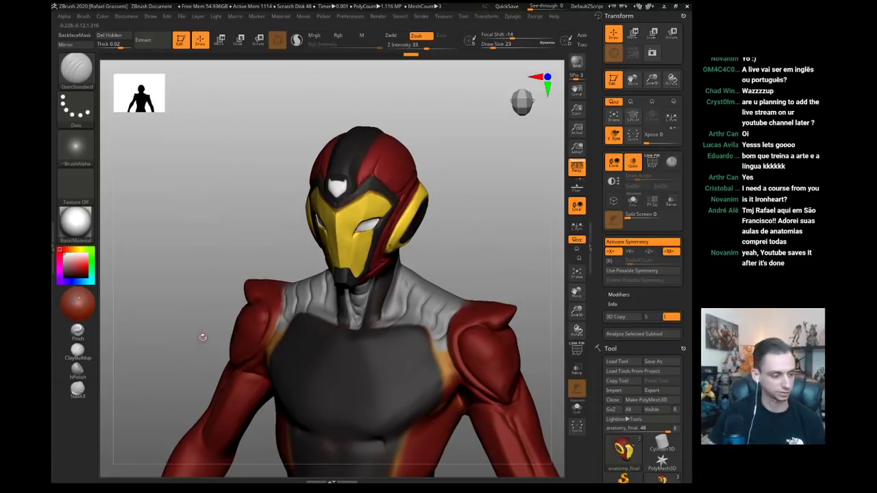
{"action": "left_click_drag", "start_coordinate": [202, 337], "coordinate": [168, 309]}
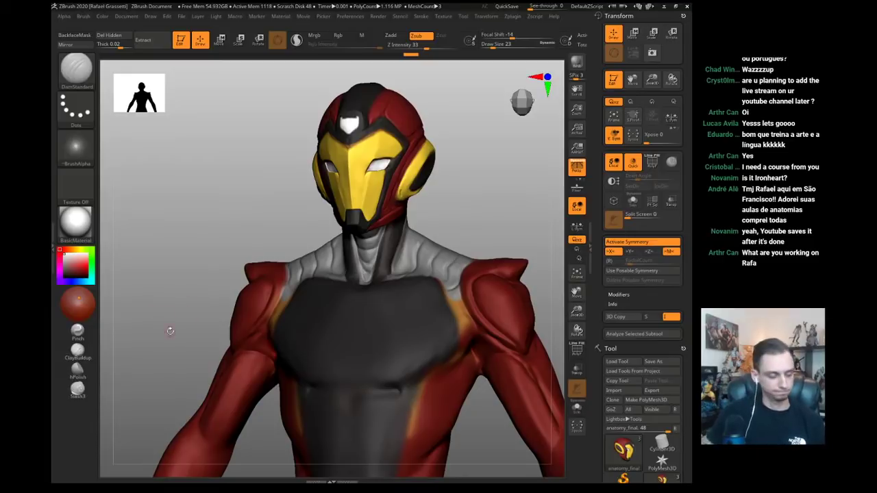
- Select the body subtool and save the tool over the existing IronHeart05 file
{"action": "left_click_drag", "start_coordinate": [169, 329], "coordinate": [195, 312]}
{"action": "left_click", "coordinate": [355, 314], "text": "alt"}
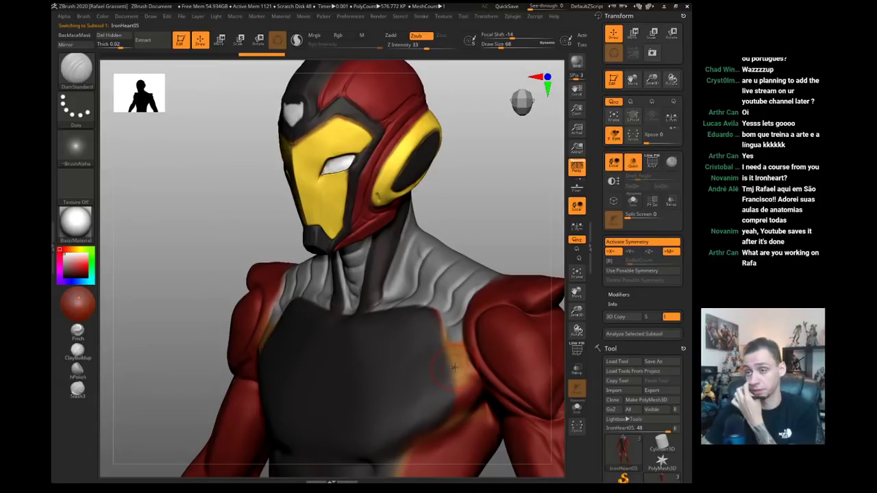
{"action": "mouse_move", "coordinate": [212, 318]}
{"action": "left_mouse_down"}
{"action": "mouse_move", "coordinate": [202, 243]}
{"action": "mouse_move", "coordinate": [190, 240]}
{"action": "left_mouse_up"}
{"action": "key", "text": "ctrl+shift"}
{"action": "key", "text": "ctrl+s"}
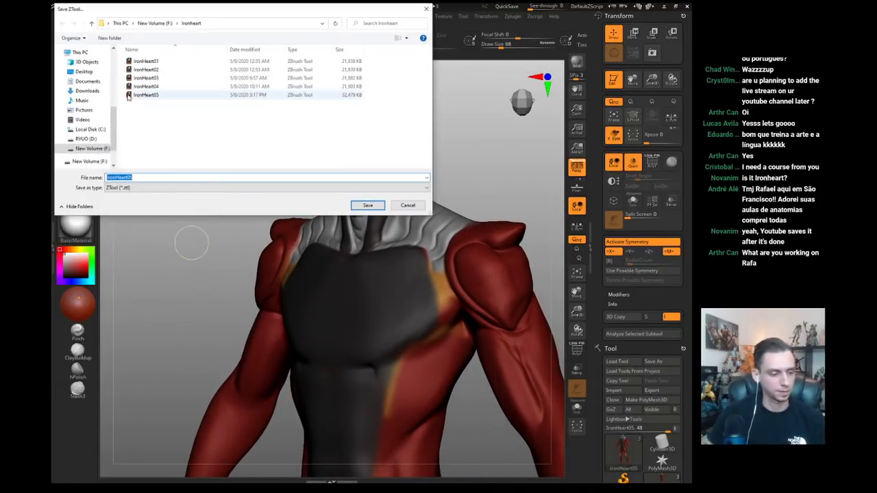
{"action": "left_click", "coordinate": [363, 205]}
{"action": "left_click", "coordinate": [394, 241]}
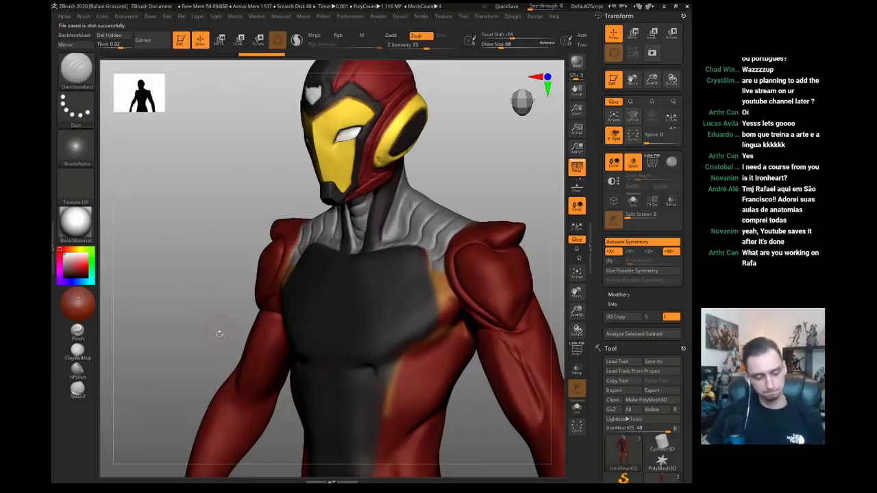
- Adjust the body's proportions around the arms and torso with the Move brush at draw size 172
{"action": "left_click_drag", "start_coordinate": [200, 327], "coordinate": [196, 333]}
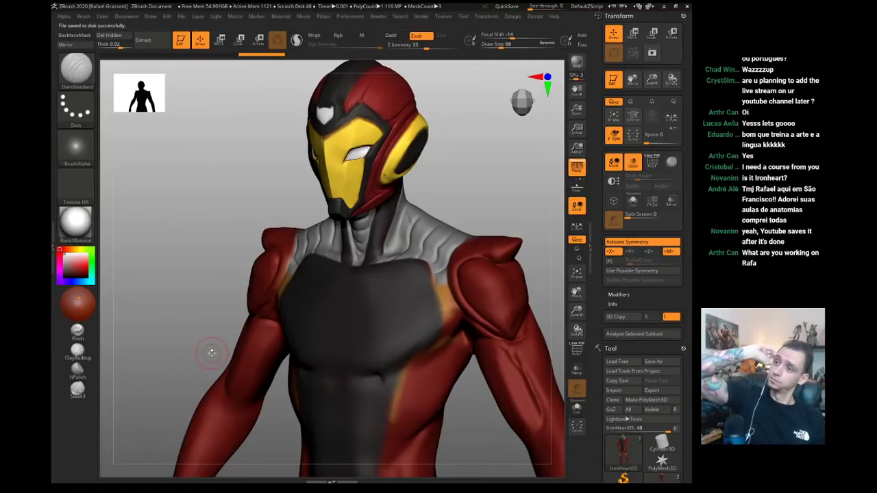
{"action": "mouse_move", "coordinate": [164, 341]}
{"action": "left_mouse_down"}
{"action": "mouse_move", "coordinate": [198, 332]}
{"action": "mouse_move", "coordinate": [215, 347]}
{"action": "mouse_move", "coordinate": [266, 354]}
{"action": "mouse_move", "coordinate": [267, 337]}
{"action": "left_mouse_up"}
{"action": "key", "text": "b"}
{"action": "key", "text": "m"}
{"action": "key", "text": "v"}
{"action": "key", "text": "s"}
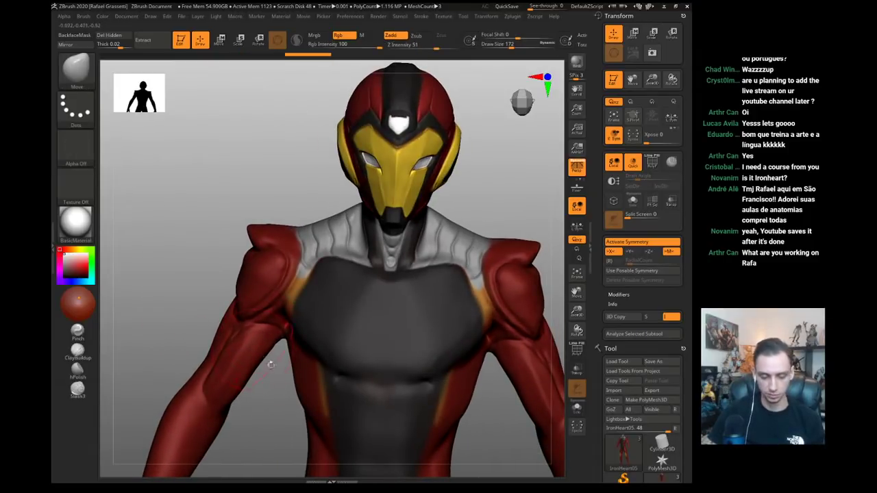
{"action": "mouse_move", "coordinate": [283, 403]}
{"action": "left_mouse_down", "text": "alt"}
{"action": "mouse_move", "coordinate": [292, 394]}
{"action": "mouse_move", "coordinate": [272, 382]}
{"action": "mouse_move", "coordinate": [293, 386]}
{"action": "left_mouse_up", "text": "alt"}
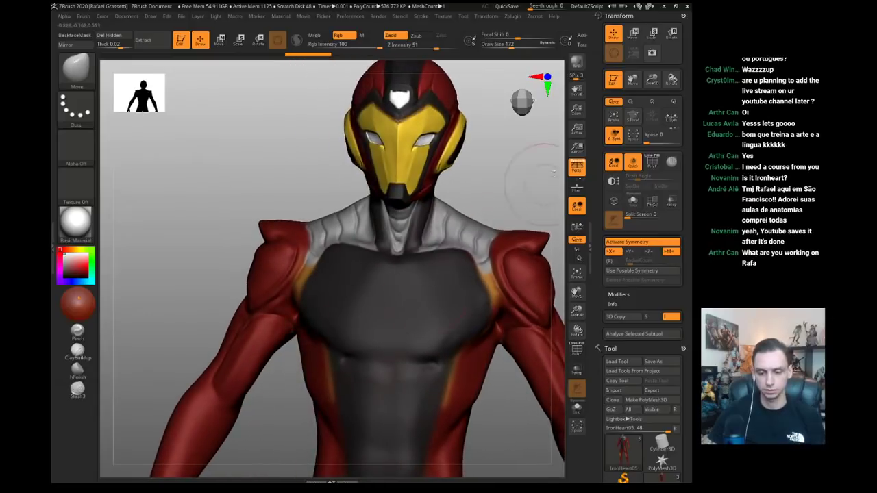
- Carve the outline of the black chest plate from the armpit to the upper abdomen with the DamStandard brush at draw size 51
{"action": "mouse_move", "coordinate": [156, 334]}
{"action": "left_mouse_down"}
{"action": "mouse_move", "coordinate": [166, 322]}
{"action": "mouse_move", "coordinate": [167, 334]}
{"action": "left_mouse_up"}
{"action": "key", "text": "b"}
{"action": "key", "text": "d"}
{"action": "key", "text": "s"}
{"action": "key", "text": "s"}
{"action": "left_click", "coordinate": [313, 288]}
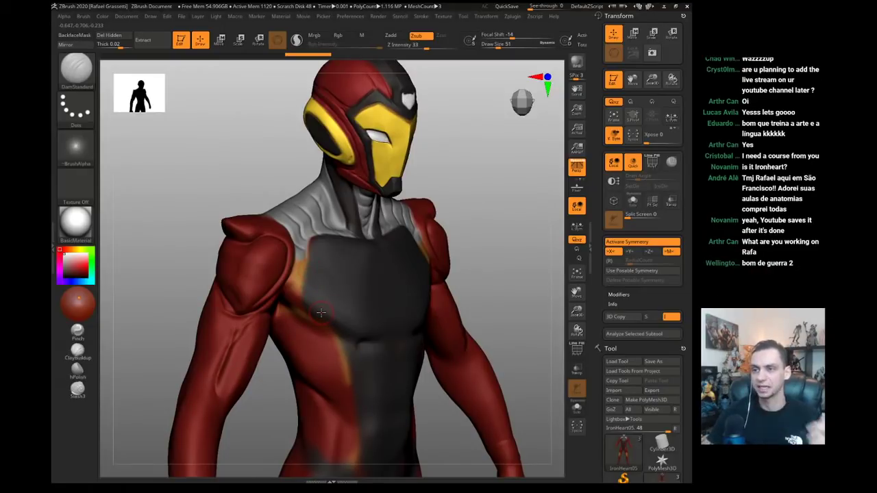
{"action": "left_click_drag", "start_coordinate": [305, 268], "coordinate": [304, 282]}
{"action": "left_click_drag", "start_coordinate": [314, 237], "coordinate": [306, 308]}
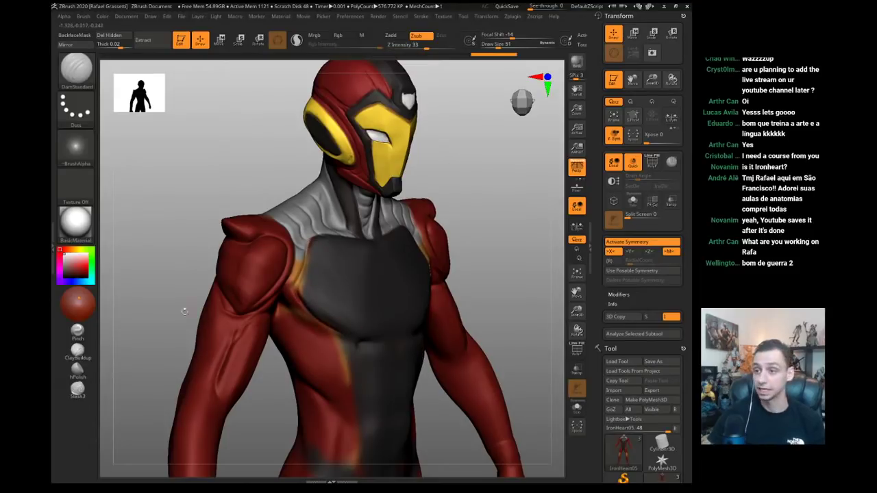
{"action": "left_click_drag", "start_coordinate": [172, 316], "coordinate": [181, 240], "text": "alt"}
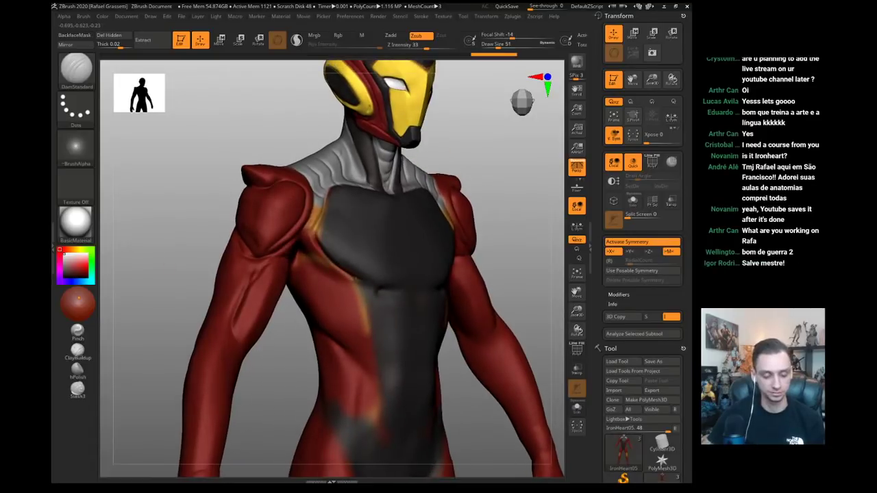
{"action": "left_click_drag", "start_coordinate": [363, 291], "coordinate": [355, 283]}
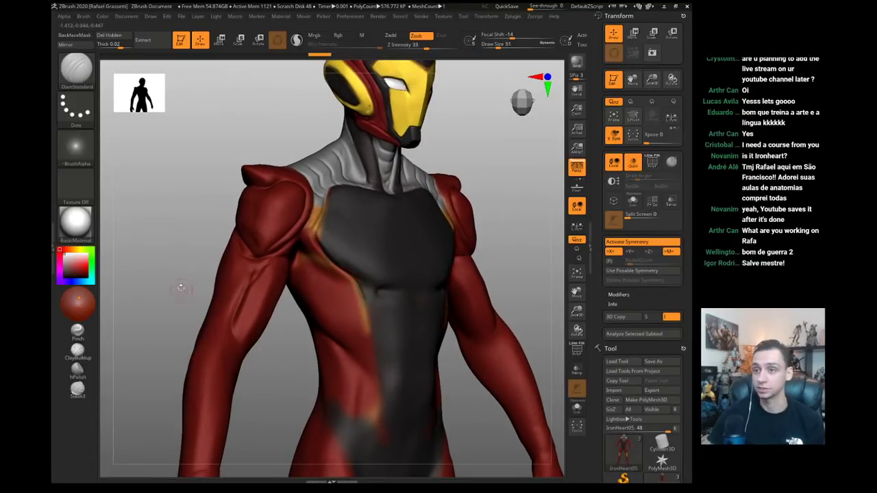
- Carve curved segment lines across the black abdomen below the chest plate with the DamStandard brush
{"action": "left_click_drag", "start_coordinate": [180, 288], "coordinate": [180, 238], "text": "alt"}
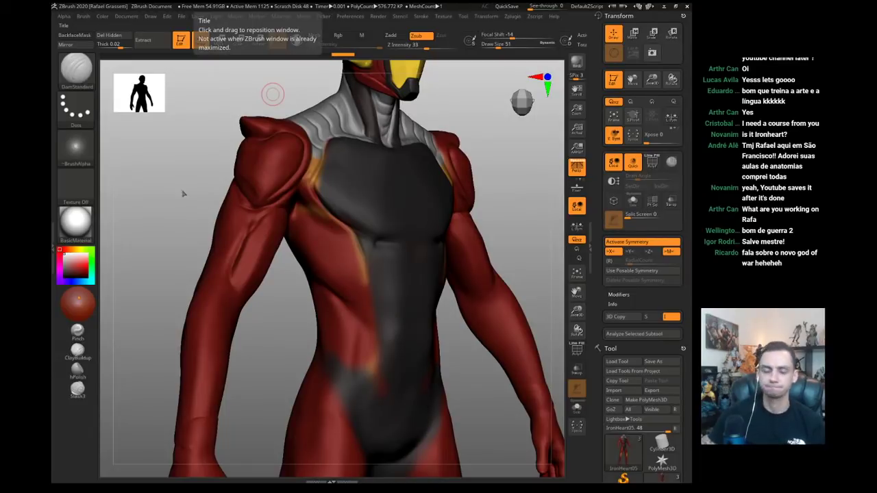
{"action": "mouse_move", "coordinate": [165, 196]}
{"action": "left_mouse_down"}
{"action": "mouse_move", "coordinate": [361, 239]}
{"action": "mouse_move", "coordinate": [214, 205]}
{"action": "left_mouse_up"}
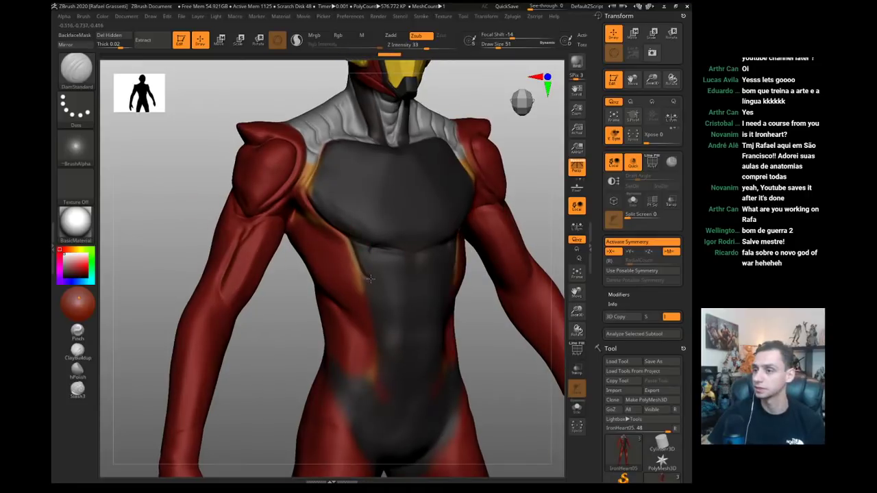
{"action": "left_click_drag", "start_coordinate": [391, 285], "coordinate": [404, 288]}
{"action": "left_click_drag", "start_coordinate": [374, 315], "coordinate": [413, 329]}
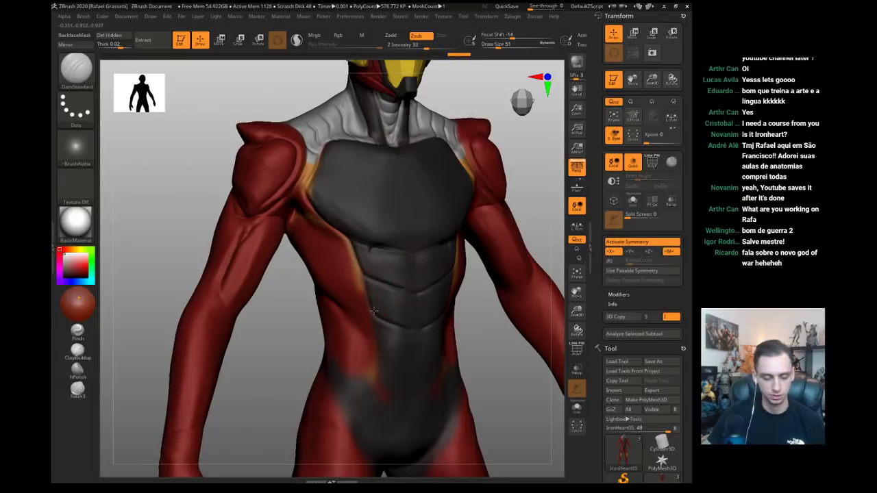
{"action": "right_click_drag", "start_coordinate": [353, 322], "coordinate": [379, 332]}
{"action": "left_click_drag", "start_coordinate": [381, 348], "coordinate": [406, 363]}
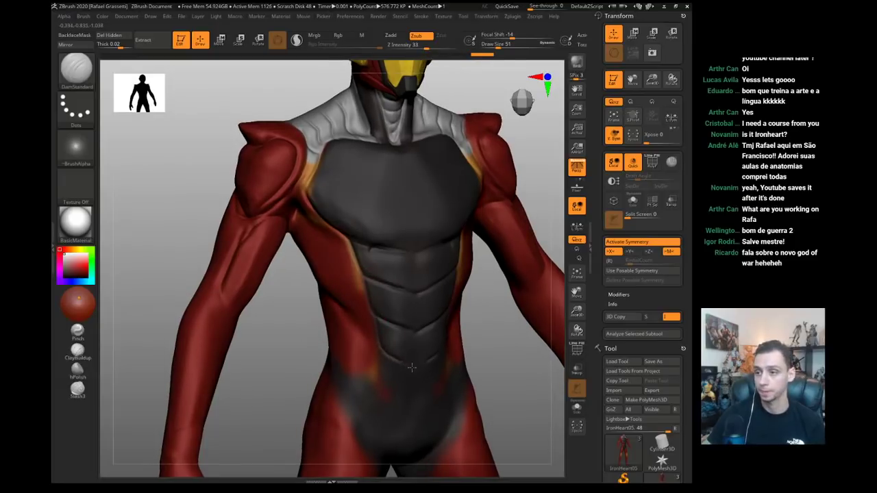
- Carve the waist line from the lower abdomen over the hip towards the back with the DamStandard brush at draw size 51
{"action": "left_click_drag", "start_coordinate": [301, 376], "coordinate": [322, 322], "text": "alt"}
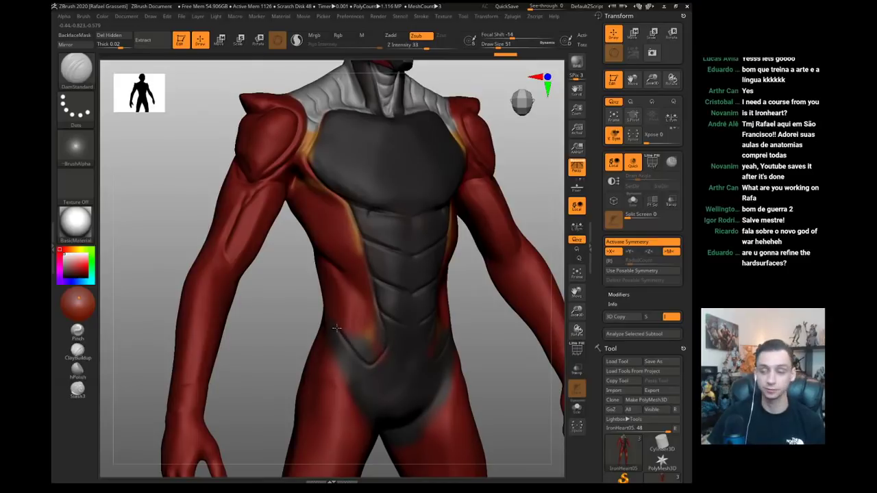
{"action": "mouse_move", "coordinate": [294, 310]}
{"action": "right_mouse_down"}
{"action": "mouse_move", "coordinate": [323, 327]}
{"action": "mouse_move", "coordinate": [305, 310]}
{"action": "mouse_move", "coordinate": [314, 307]}
{"action": "right_mouse_up"}
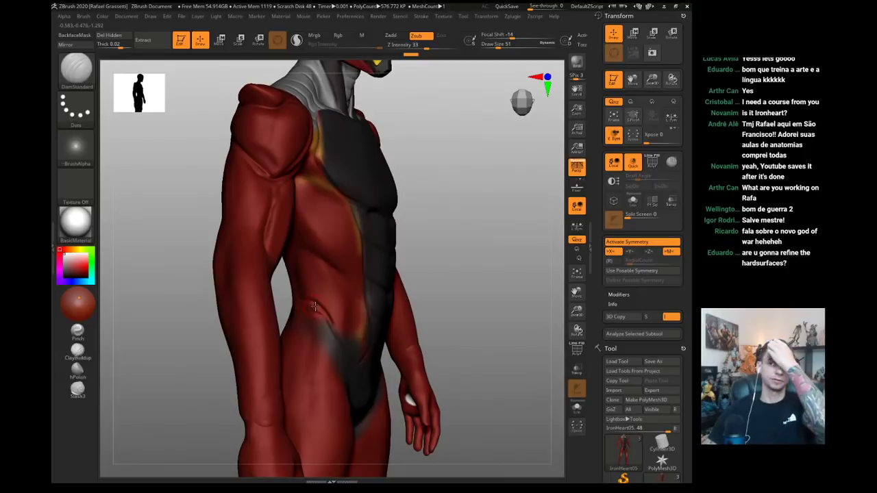
{"action": "right_click_drag", "start_coordinate": [315, 307], "coordinate": [303, 304]}
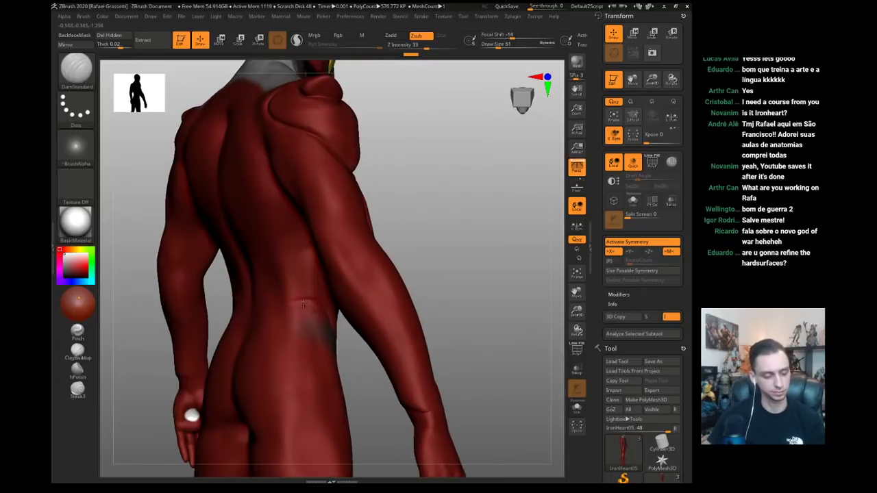
{"action": "right_click_drag", "start_coordinate": [483, 316], "coordinate": [179, 286]}
{"action": "left_click_drag", "start_coordinate": [181, 285], "coordinate": [171, 290]}
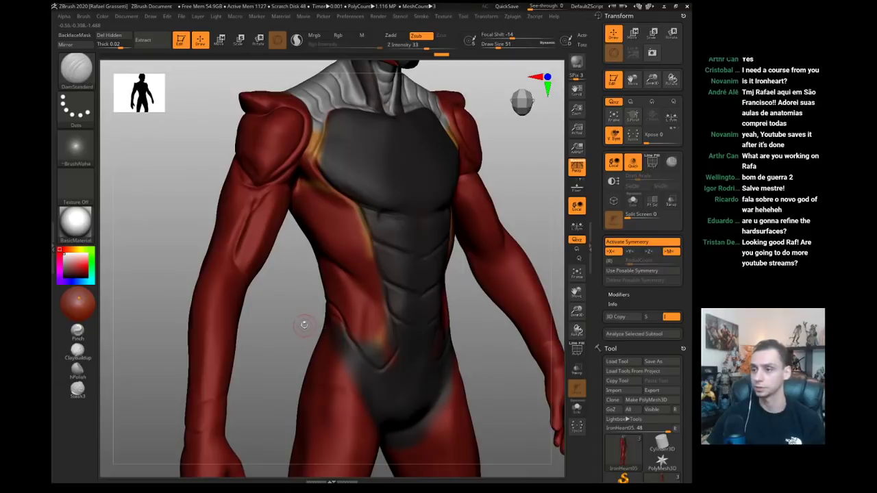
- Carve the V-shaped groove between the hip and the black lower abdomen with the DamStandard brush
{"action": "left_click_drag", "start_coordinate": [303, 323], "coordinate": [301, 298]}
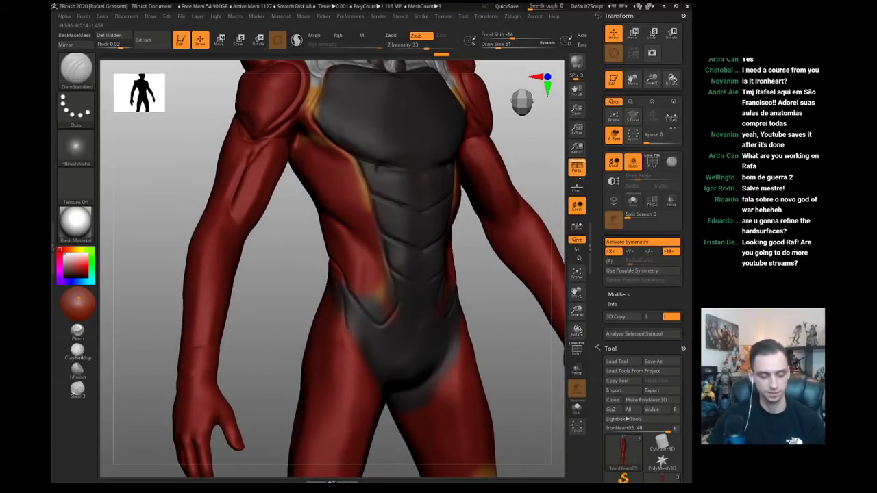
{"action": "left_click_drag", "start_coordinate": [372, 354], "coordinate": [390, 401]}
{"action": "left_click_drag", "start_coordinate": [298, 327], "coordinate": [285, 327]}
{"action": "mouse_move", "coordinate": [344, 297]}
{"action": "left_mouse_down"}
{"action": "mouse_move", "coordinate": [352, 334]}
{"action": "mouse_move", "coordinate": [394, 388]}
{"action": "left_mouse_up"}
{"action": "mouse_move", "coordinate": [295, 356]}
{"action": "left_mouse_down", "text": "alt"}
{"action": "mouse_move", "coordinate": [170, 333]}
{"action": "mouse_move", "coordinate": [184, 340]}
{"action": "mouse_move", "coordinate": [170, 356]}
{"action": "mouse_move", "coordinate": [181, 333]}
{"action": "mouse_move", "coordinate": [184, 346]}
{"action": "left_mouse_up", "text": "alt"}
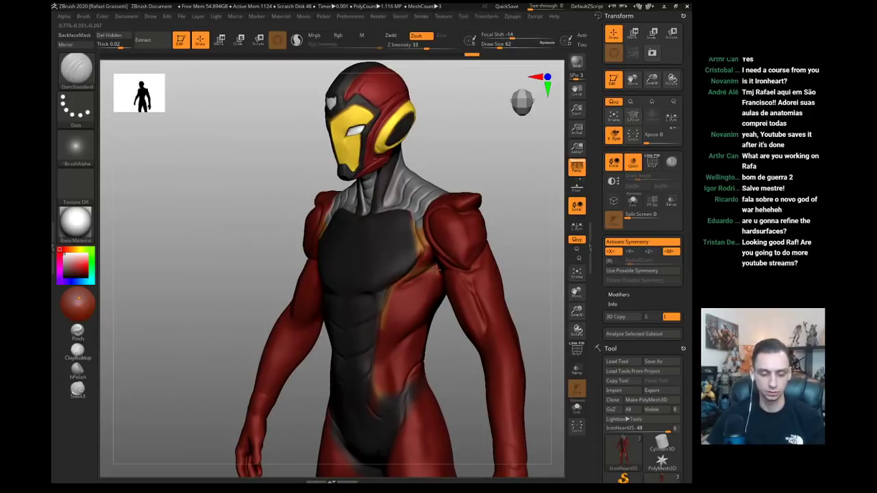
- Carve diagonal rib lines into the red sides of the torso with the DamStandard brush at draw size 62
{"action": "mouse_move", "coordinate": [195, 260]}
{"action": "right_mouse_down"}
{"action": "mouse_move", "coordinate": [346, 307]}
{"action": "mouse_move", "coordinate": [313, 321]}
{"action": "right_mouse_up"}
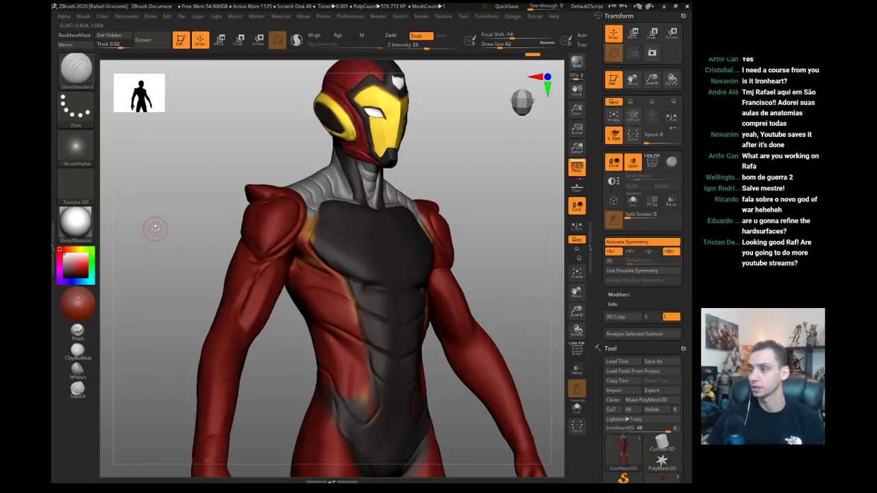
{"action": "left_click_drag", "start_coordinate": [155, 226], "coordinate": [228, 278]}
{"action": "right_click_drag", "start_coordinate": [317, 322], "coordinate": [301, 335]}
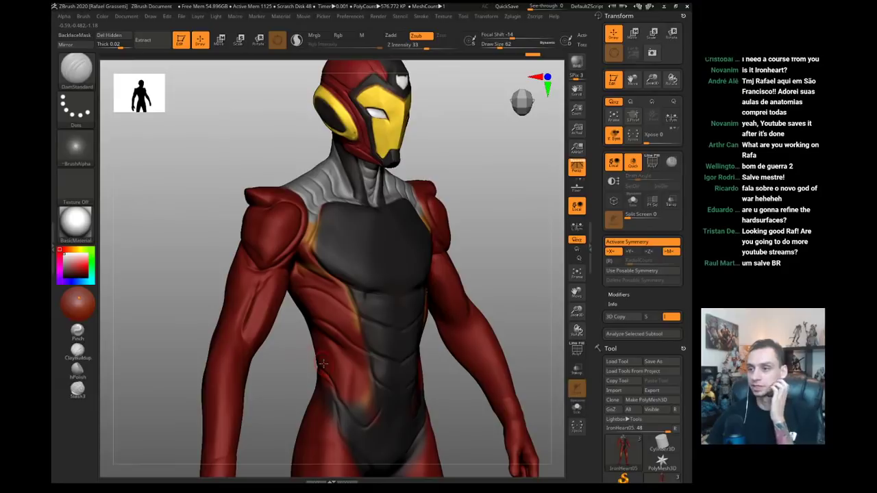
- Build up volume along the red sides of the torso with the Clay brush
{"action": "key", "text": "b"}
{"action": "key", "text": "c"}
{"action": "key", "text": "l"}
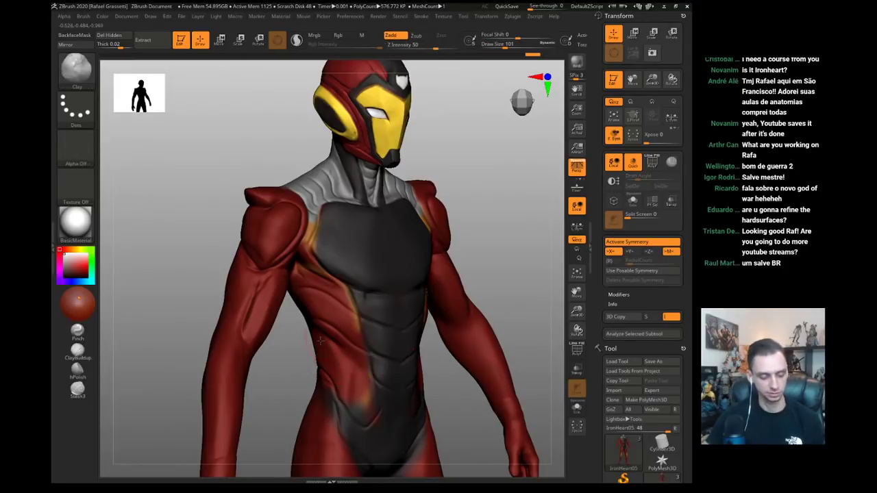
{"action": "left_click_drag", "start_coordinate": [297, 381], "coordinate": [294, 338], "text": "alt"}
- Paint the lower tips of the side panels solid red with the Inflat brush, Rgb only, at draw size 74
{"action": "key", "text": "b"}
{"action": "key", "text": "i"}
{"action": "key", "text": "n"}
{"action": "left_click", "coordinate": [338, 35]}
{"action": "left_click", "coordinate": [390, 35]}
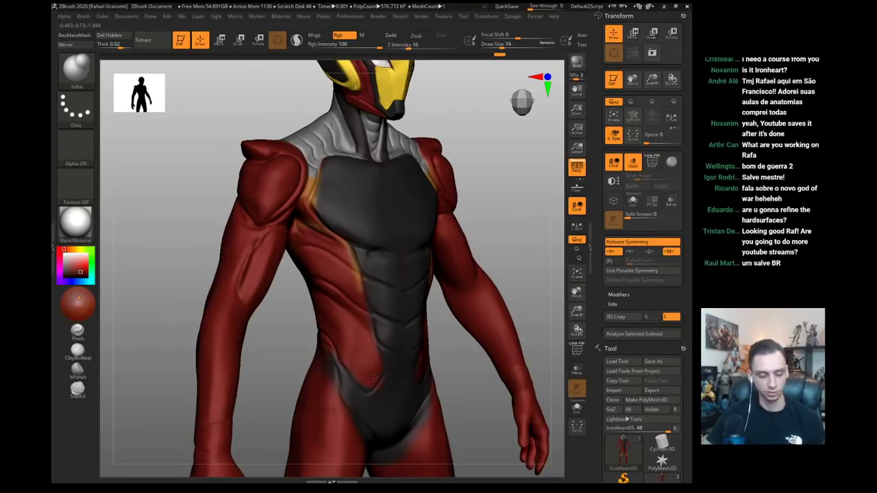
{"action": "left_click_drag", "start_coordinate": [291, 332], "coordinate": [349, 322]}
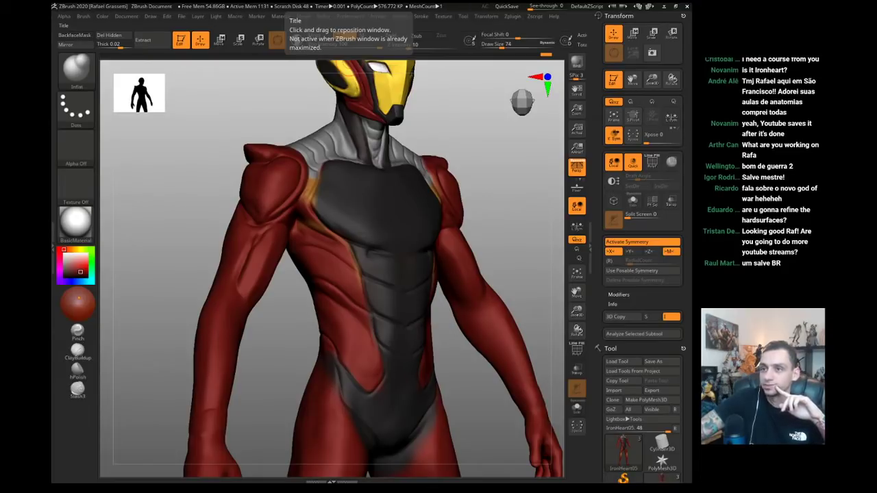
- Paint the groove above the hip black with the Inflat brush at draw size 68
{"action": "left_click_drag", "start_coordinate": [172, 227], "coordinate": [306, 322]}
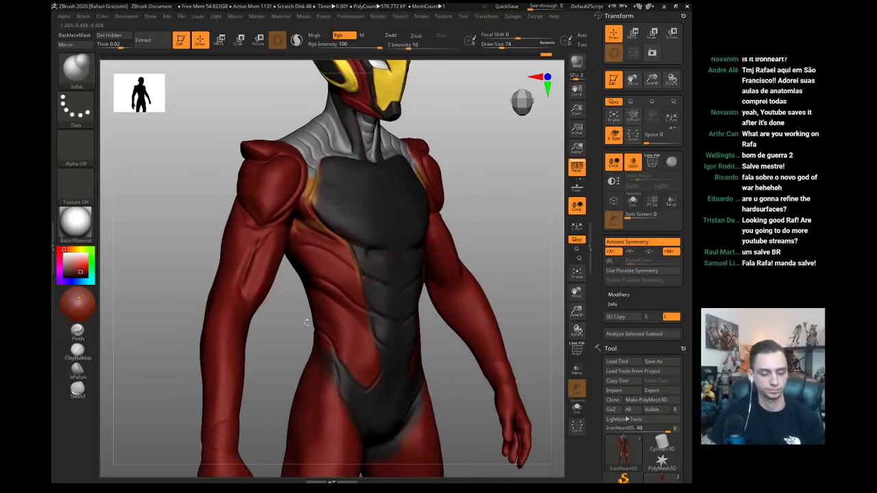
{"action": "key", "text": "s"}
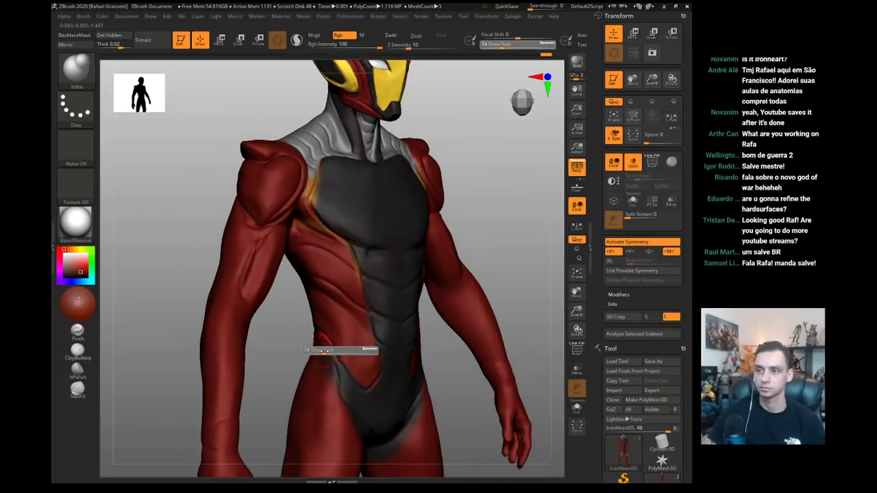
{"action": "left_click", "coordinate": [321, 348]}
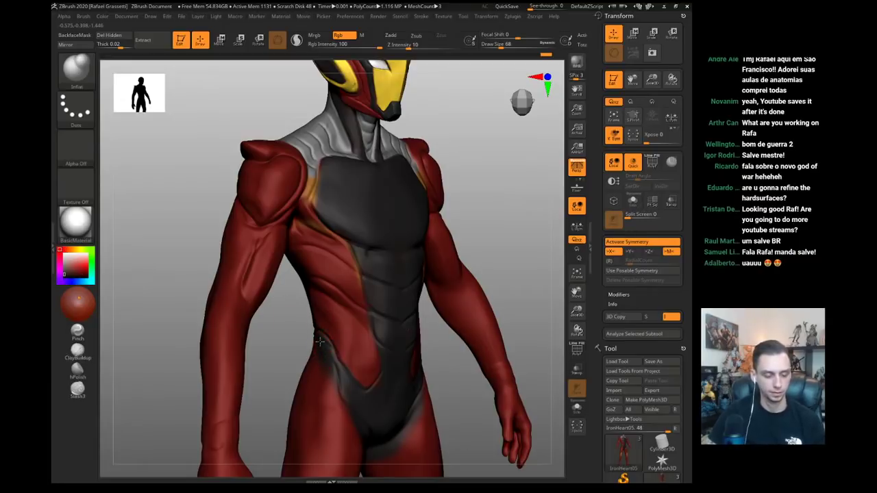
- Refine the black band over the hip with the Clay brush at draw size 77 and the DamStandard brush at draw size 65
{"action": "key", "text": "b"}
{"action": "key", "text": "c"}
{"action": "key", "text": "l"}
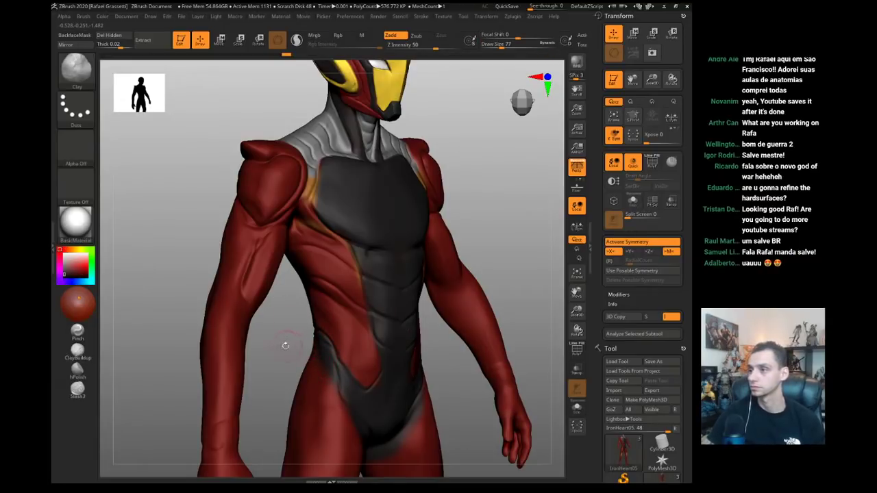
{"action": "left_click_drag", "start_coordinate": [286, 344], "coordinate": [302, 345]}
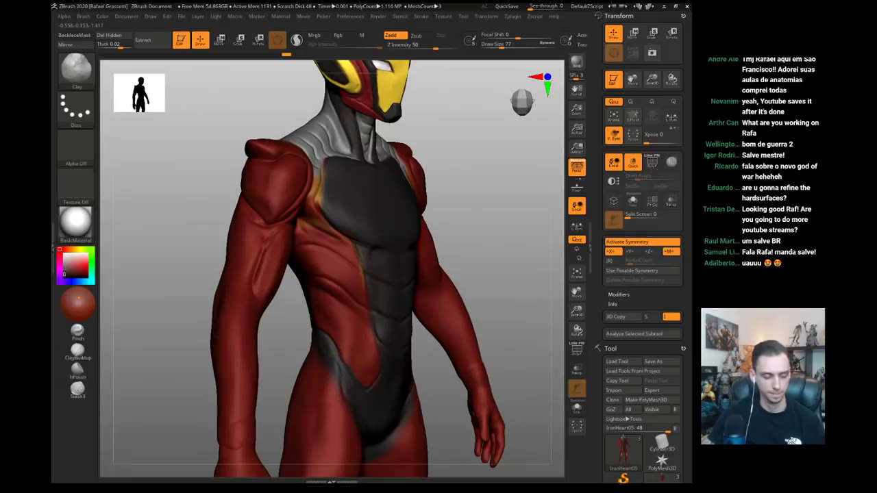
{"action": "key", "text": "b"}
{"action": "key", "text": "d"}
{"action": "key", "text": "s"}
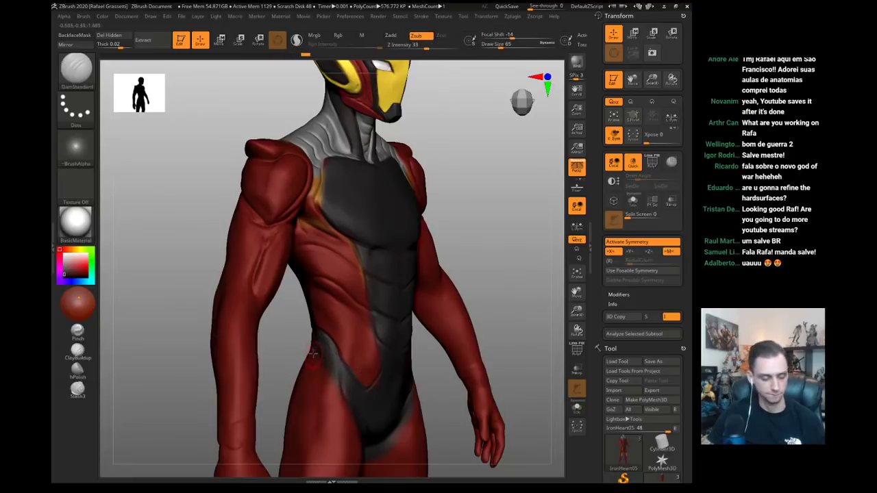
{"action": "left_click_drag", "start_coordinate": [289, 350], "coordinate": [302, 348]}
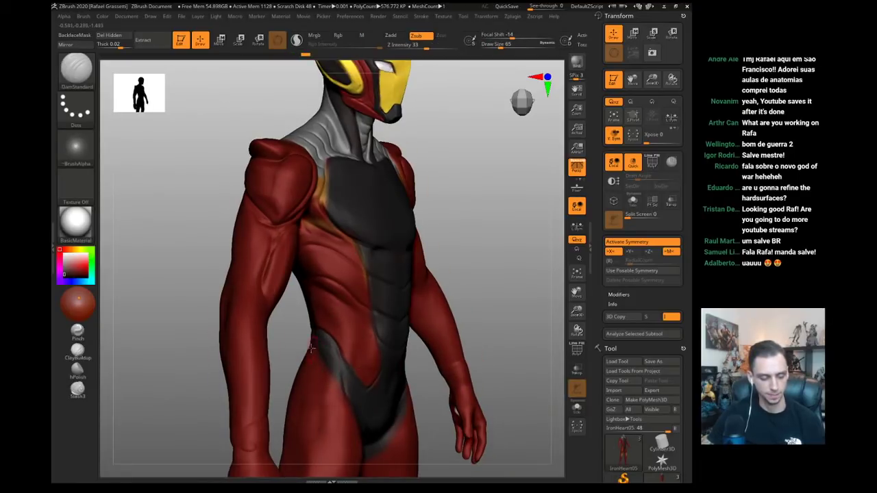
{"action": "left_click_drag", "start_coordinate": [199, 336], "coordinate": [176, 335]}
- Paint the hip red up to the edge of the black band with the Inflat brush at draw size 65
{"action": "key", "text": "b"}
{"action": "key", "text": "i"}
{"action": "key", "text": "n"}
{"action": "left_click", "coordinate": [78, 270]}
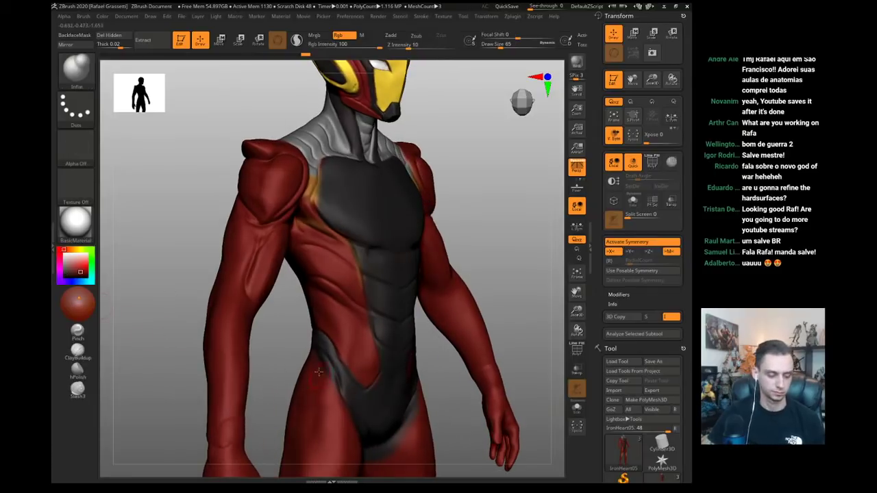
{"action": "left_click_drag", "start_coordinate": [157, 352], "coordinate": [179, 338]}
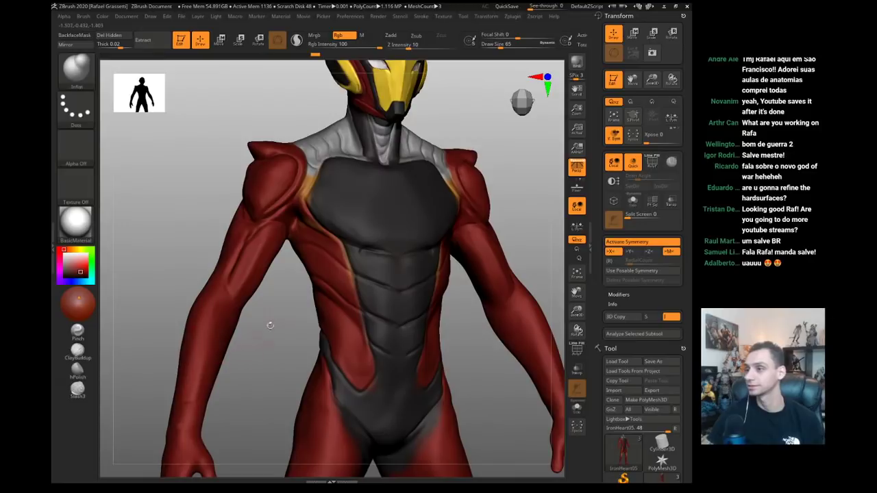
- Build up the red side panel and waist with the Clay brush, enlarging the draw size to 116
{"action": "key", "text": "b"}
{"action": "key", "text": "c"}
{"action": "key", "text": "l"}
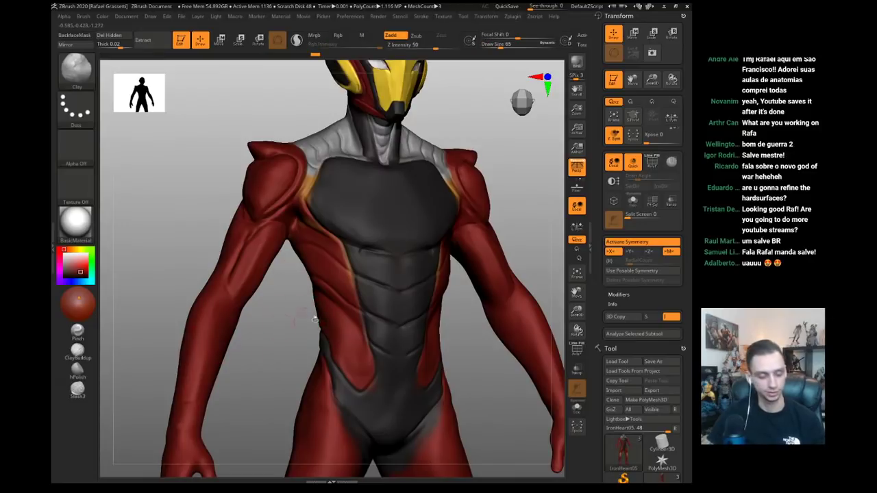
{"action": "key", "text": "s"}
{"action": "left_click", "coordinate": [332, 318]}
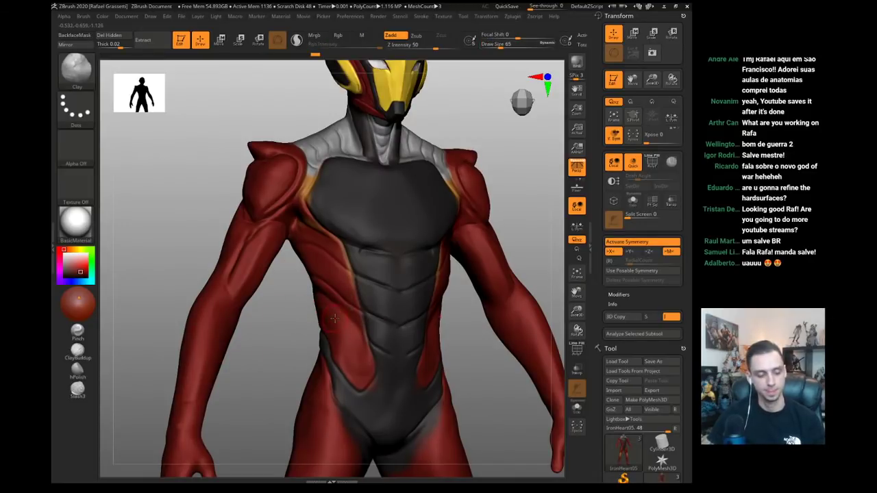
{"action": "mouse_move", "coordinate": [291, 318]}
{"action": "left_mouse_down"}
{"action": "mouse_move", "coordinate": [294, 326]}
{"action": "mouse_move", "coordinate": [284, 317]}
{"action": "mouse_move", "coordinate": [296, 297]}
{"action": "mouse_move", "coordinate": [320, 296]}
{"action": "mouse_move", "coordinate": [290, 344]}
{"action": "mouse_move", "coordinate": [306, 352]}
{"action": "mouse_move", "coordinate": [290, 359]}
{"action": "mouse_move", "coordinate": [289, 401]}
{"action": "mouse_move", "coordinate": [286, 392]}
{"action": "mouse_move", "coordinate": [313, 386]}
{"action": "mouse_move", "coordinate": [270, 370]}
{"action": "mouse_move", "coordinate": [290, 375]}
{"action": "mouse_move", "coordinate": [285, 340]}
{"action": "left_mouse_up"}
{"action": "key", "text": "s"}
{"action": "key", "text": "s"}
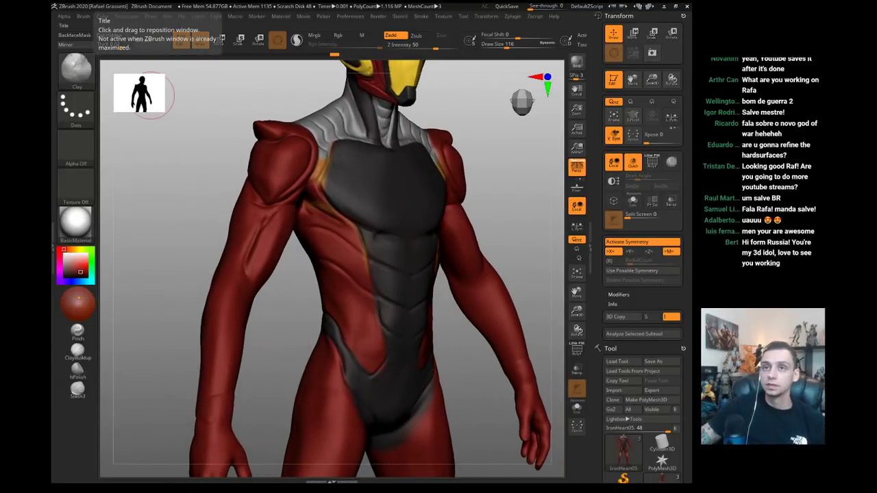
- Look through the eraser and calibration settings of the Cintiq 21UX 2 in Wacom Tablet Properties and close them
{"action": "left_click_drag", "start_coordinate": [280, 356], "coordinate": [295, 354]}
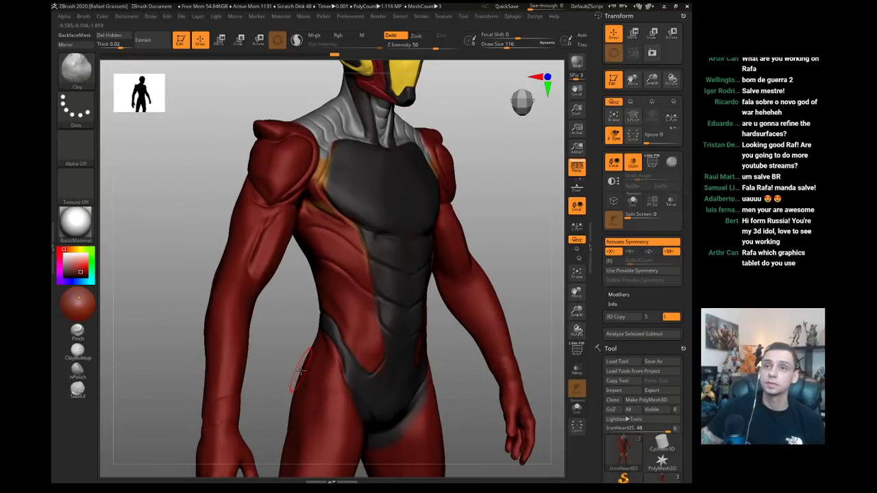
{"action": "left_click_drag", "start_coordinate": [274, 3], "coordinate": [463, 114]}
{"action": "left_click", "coordinate": [378, 195]}
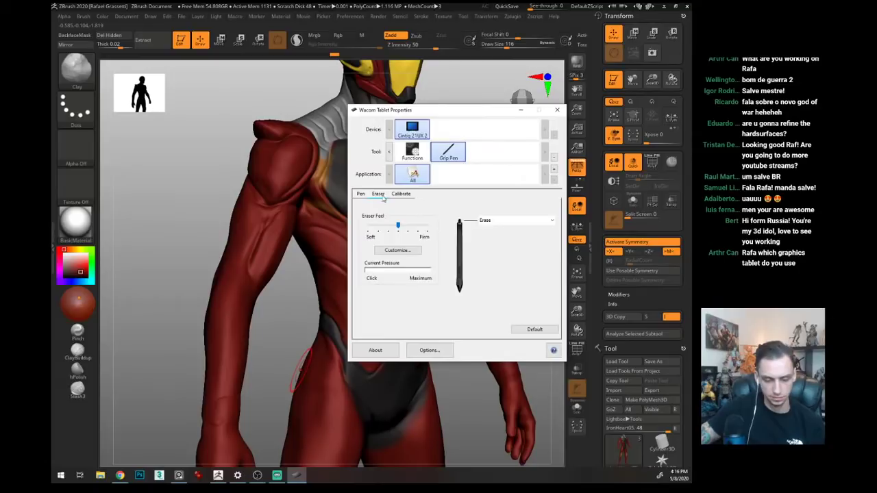
{"action": "left_click", "coordinate": [395, 198]}
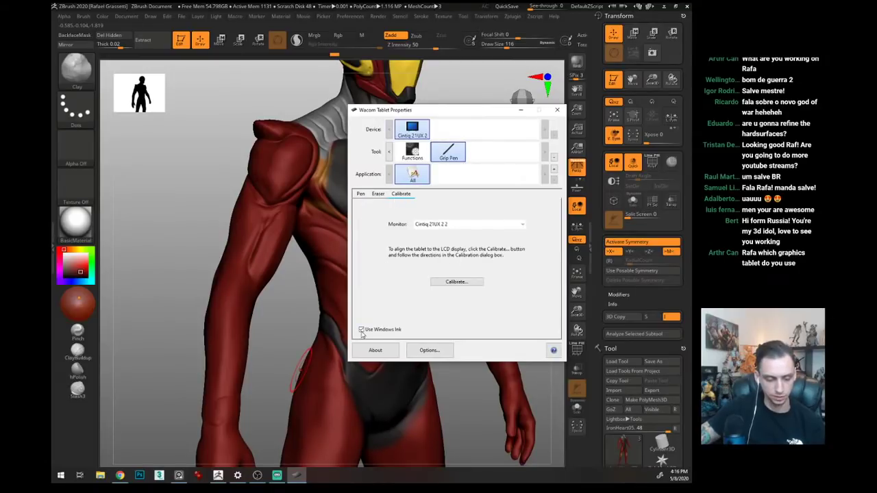
{"action": "left_click", "coordinate": [560, 111]}
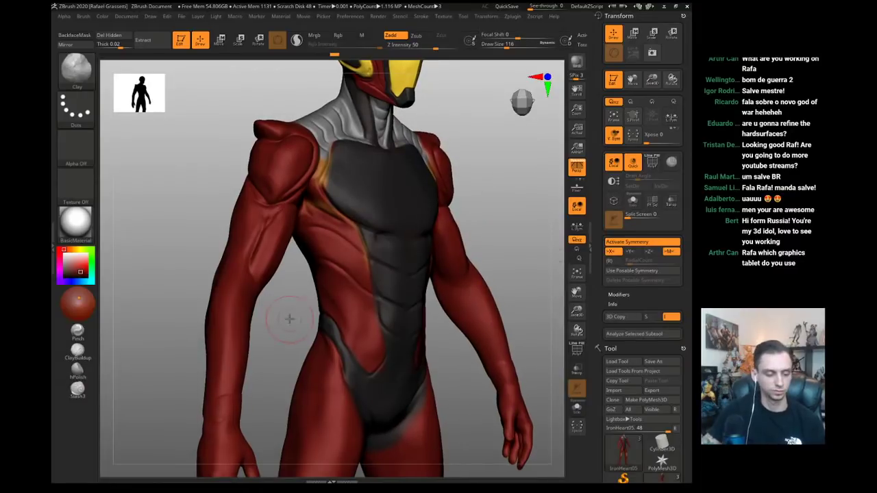
- Adjust the contour of the ribs and waist with the Move brush at draw size 163
{"action": "mouse_move", "coordinate": [284, 313]}
{"action": "left_mouse_down", "text": "alt"}
{"action": "mouse_move", "coordinate": [289, 342]}
{"action": "mouse_move", "coordinate": [328, 328]}
{"action": "mouse_move", "coordinate": [352, 331]}
{"action": "left_mouse_up", "text": "alt"}
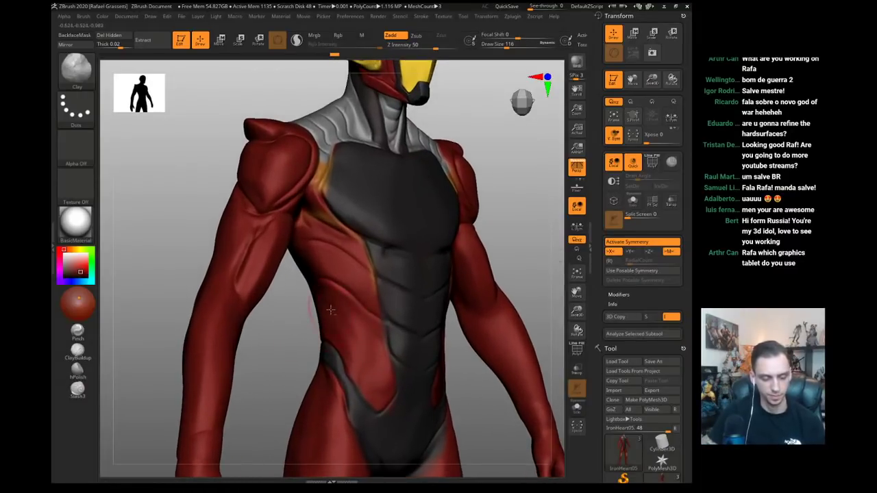
{"action": "left_click_drag", "start_coordinate": [292, 329], "coordinate": [296, 332]}
{"action": "key", "text": "b"}
{"action": "key", "text": "m"}
{"action": "key", "text": "v"}
{"action": "key", "text": "s"}
{"action": "mouse_move", "coordinate": [351, 307]}
{"action": "left_mouse_down"}
{"action": "mouse_move", "coordinate": [358, 311]}
{"action": "mouse_move", "coordinate": [327, 290]}
{"action": "left_mouse_up"}
{"action": "key", "text": "s"}
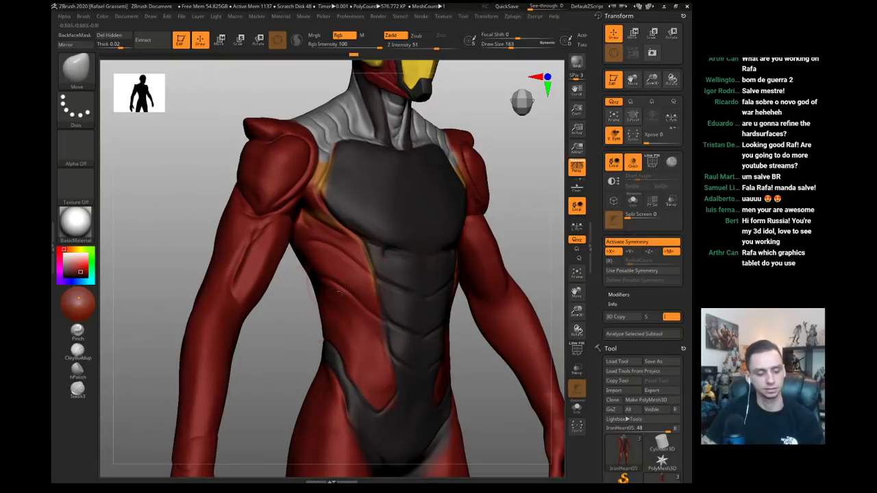
- Build up the side of the waist below the ribs with the Clay brush at draw size 108
{"action": "key", "text": "b"}
{"action": "key", "text": "c"}
{"action": "key", "text": "l"}
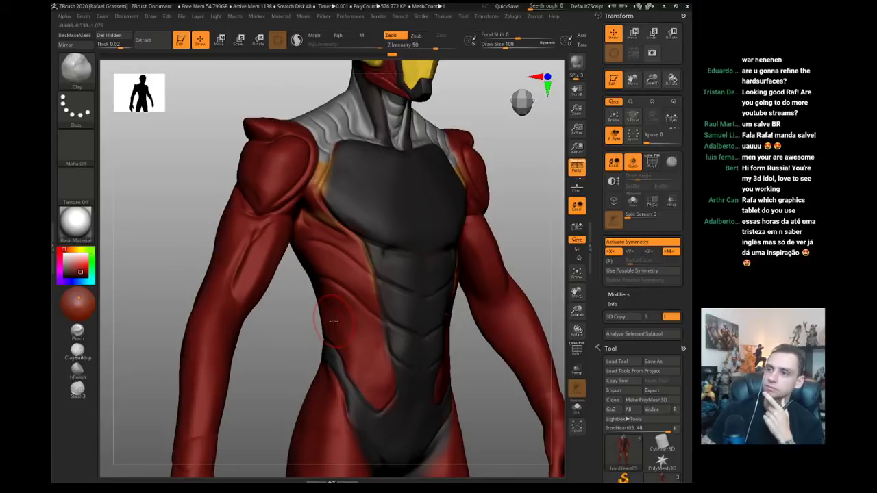
- Build up the red shoulder armour with the Clay brush, enlarging the draw size to 104
{"action": "mouse_move", "coordinate": [181, 243]}
{"action": "left_mouse_down", "text": "alt"}
{"action": "mouse_move", "coordinate": [196, 257]}
{"action": "mouse_move", "coordinate": [190, 242]}
{"action": "mouse_move", "coordinate": [203, 251]}
{"action": "left_mouse_up", "text": "alt"}
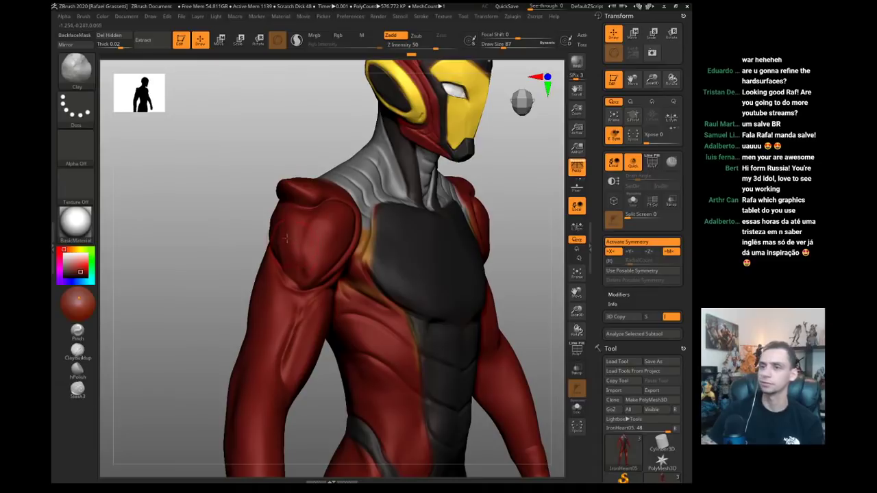
{"action": "left_click_drag", "start_coordinate": [251, 229], "coordinate": [272, 227]}
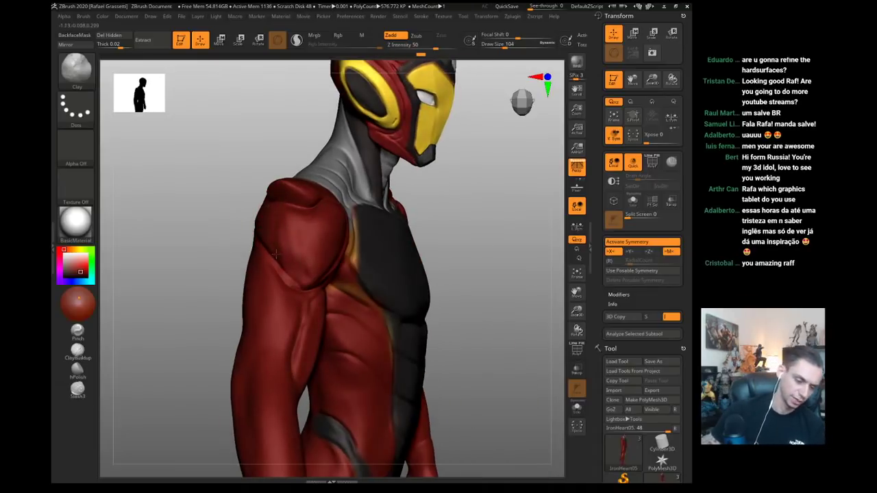
{"action": "left_click_drag", "start_coordinate": [190, 212], "coordinate": [234, 225]}
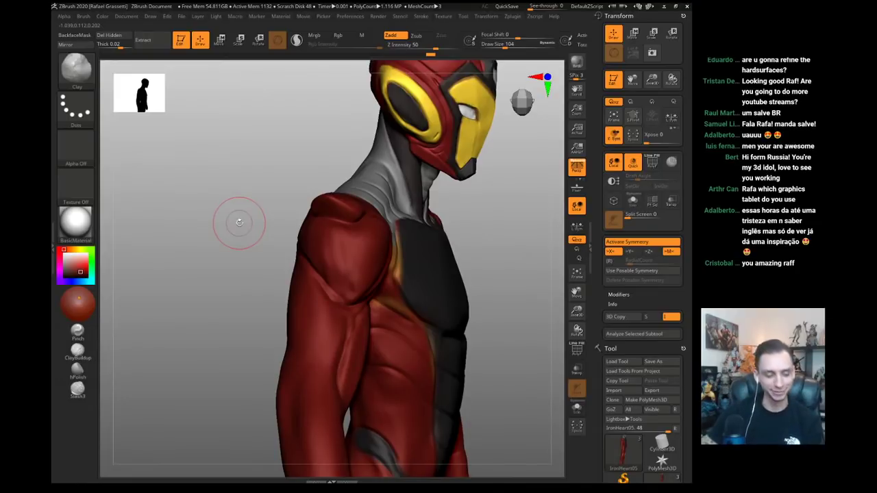
- Reshape the shoulder armour and its raised top flap with the Move brush at draw sizes 149 and 112
{"action": "left_click_drag", "start_coordinate": [239, 222], "coordinate": [291, 220]}
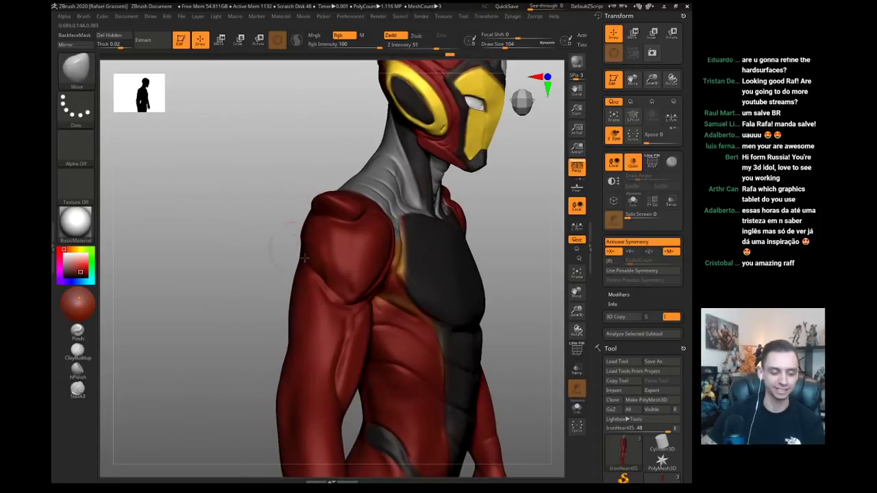
{"action": "left_click_drag", "start_coordinate": [254, 196], "coordinate": [312, 194]}
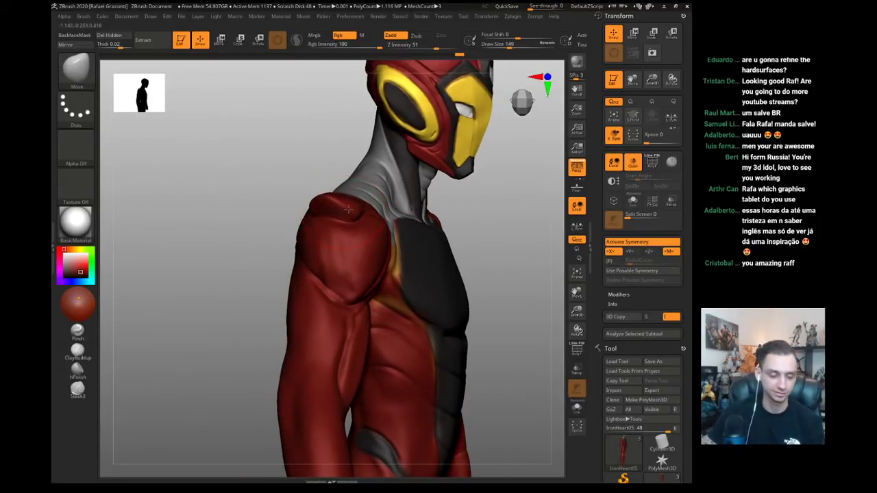
{"action": "left_click_drag", "start_coordinate": [311, 181], "coordinate": [330, 201]}
{"action": "left_click_drag", "start_coordinate": [416, 251], "coordinate": [384, 218]}
{"action": "key", "text": "["}
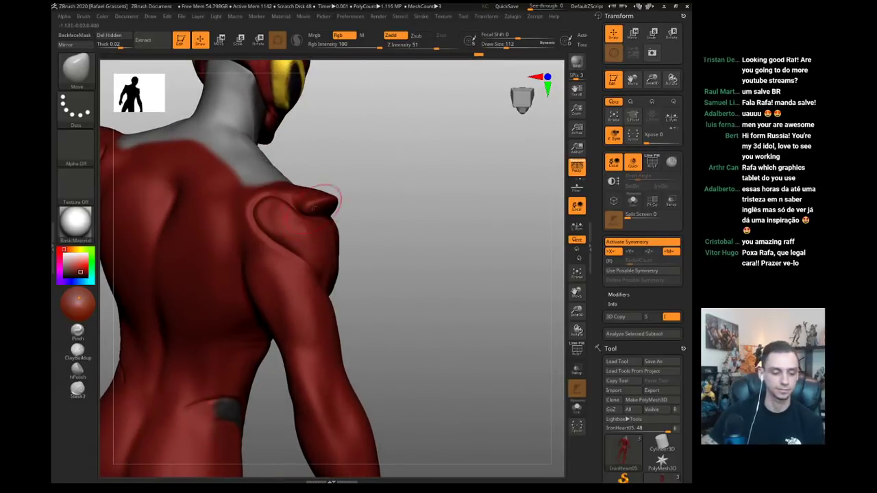
{"action": "left_click_drag", "start_coordinate": [326, 200], "coordinate": [313, 204]}
{"action": "left_click_drag", "start_coordinate": [385, 244], "coordinate": [301, 219]}
- Switch to the Inflat brush with a yellow colour and paint the raised flap on top of the shoulder
{"action": "key", "text": "b"}
{"action": "key", "text": "i"}
{"action": "key", "text": "n"}
{"action": "left_click_drag", "start_coordinate": [220, 232], "coordinate": [177, 318], "text": "alt"}
{"action": "left_click_drag", "start_coordinate": [77, 265], "coordinate": [437, 145]}
{"action": "key", "text": "s"}
{"action": "mouse_move", "coordinate": [326, 285]}
{"action": "left_mouse_down"}
{"action": "mouse_move", "coordinate": [290, 288]}
{"action": "mouse_move", "coordinate": [308, 283]}
{"action": "left_mouse_up"}
{"action": "key", "text": "s"}
{"action": "key", "text": "s"}
{"action": "mouse_move", "coordinate": [266, 259]}
{"action": "left_mouse_down"}
{"action": "mouse_move", "coordinate": [269, 283]}
{"action": "mouse_move", "coordinate": [307, 283]}
{"action": "left_mouse_up"}
- Paint a thin yellow trim along the edge of the red shoulder cap, undoing and redrawing the stroke
{"action": "mouse_move", "coordinate": [297, 287]}
{"action": "left_mouse_down"}
{"action": "mouse_move", "coordinate": [307, 280]}
{"action": "mouse_move", "coordinate": [339, 290]}
{"action": "mouse_move", "coordinate": [329, 287]}
{"action": "mouse_move", "coordinate": [344, 303]}
{"action": "mouse_move", "coordinate": [351, 343]}
{"action": "mouse_move", "coordinate": [337, 365]}
{"action": "left_mouse_up"}
{"action": "key", "text": "s"}
{"action": "key", "text": "ctrl+z"}
{"action": "mouse_move", "coordinate": [347, 301]}
{"action": "left_mouse_down"}
{"action": "mouse_move", "coordinate": [353, 331]}
{"action": "mouse_move", "coordinate": [306, 389]}
{"action": "left_mouse_up"}
{"action": "mouse_move", "coordinate": [211, 296]}
{"action": "left_mouse_down"}
{"action": "mouse_move", "coordinate": [225, 311]}
{"action": "mouse_move", "coordinate": [251, 292]}
{"action": "left_mouse_up"}
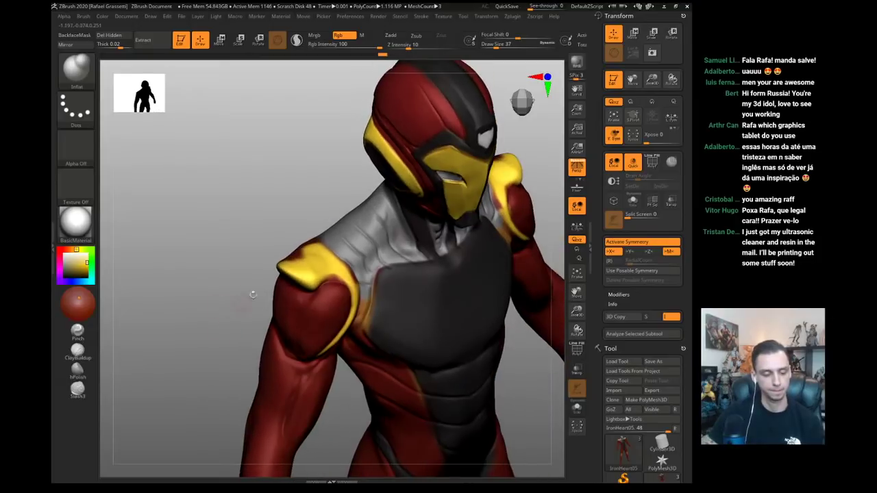
- Fill the remaining red areas of the shoulder flap with yellow using the Inflat brush at draw size 77
{"action": "key", "text": "s"}
{"action": "left_click_drag", "start_coordinate": [306, 271], "coordinate": [312, 272]}
{"action": "mouse_move", "coordinate": [301, 266]}
{"action": "left_mouse_down"}
{"action": "mouse_move", "coordinate": [291, 264]}
{"action": "mouse_move", "coordinate": [318, 262]}
{"action": "left_mouse_up"}
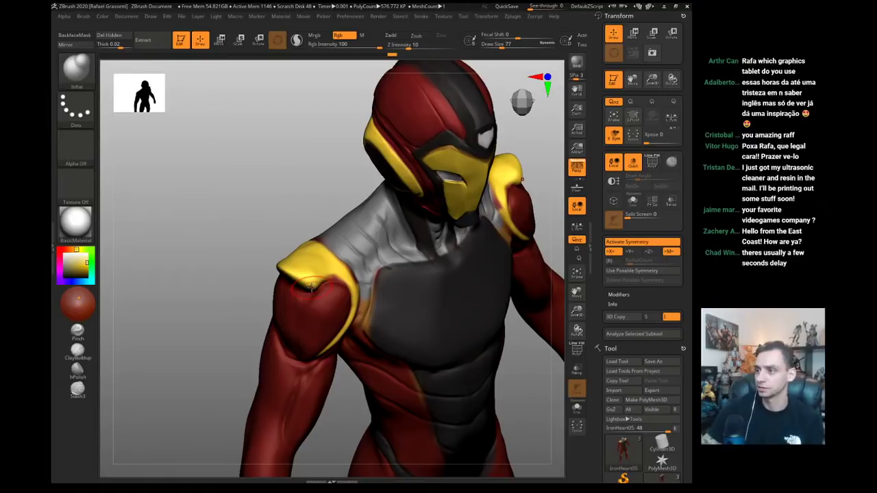
{"action": "mouse_move", "coordinate": [235, 157]}
{"action": "left_mouse_down"}
{"action": "mouse_move", "coordinate": [235, 176]}
{"action": "mouse_move", "coordinate": [242, 156]}
{"action": "left_mouse_up"}
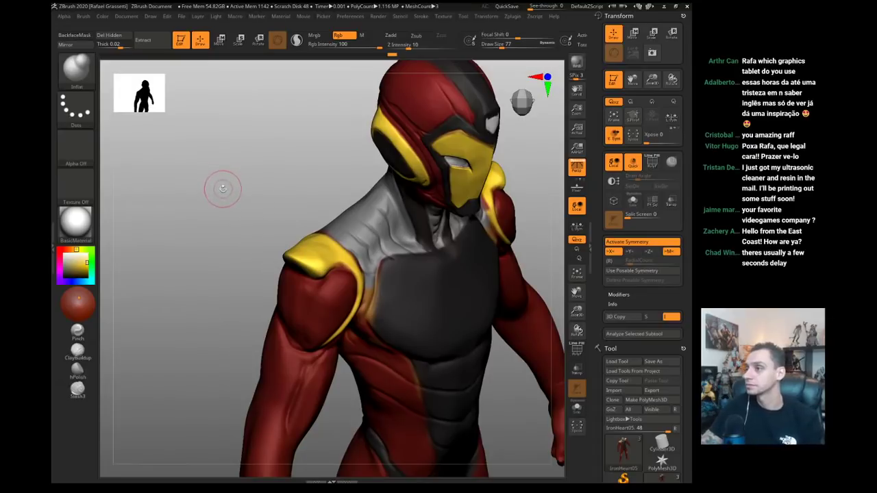
- Adjust the yellow shoulder flap with the Move brush and build up its surface with Clay at draw size 101
{"action": "mouse_move", "coordinate": [223, 200]}
{"action": "left_mouse_down"}
{"action": "mouse_move", "coordinate": [212, 219]}
{"action": "mouse_move", "coordinate": [315, 266]}
{"action": "left_mouse_up"}
{"action": "key", "text": "b"}
{"action": "key", "text": "m"}
{"action": "key", "text": "v"}
{"action": "key", "text": "s"}
{"action": "left_click_drag", "start_coordinate": [304, 265], "coordinate": [306, 256]}
{"action": "key", "text": "b"}
{"action": "key", "text": "c"}
{"action": "key", "text": "l"}
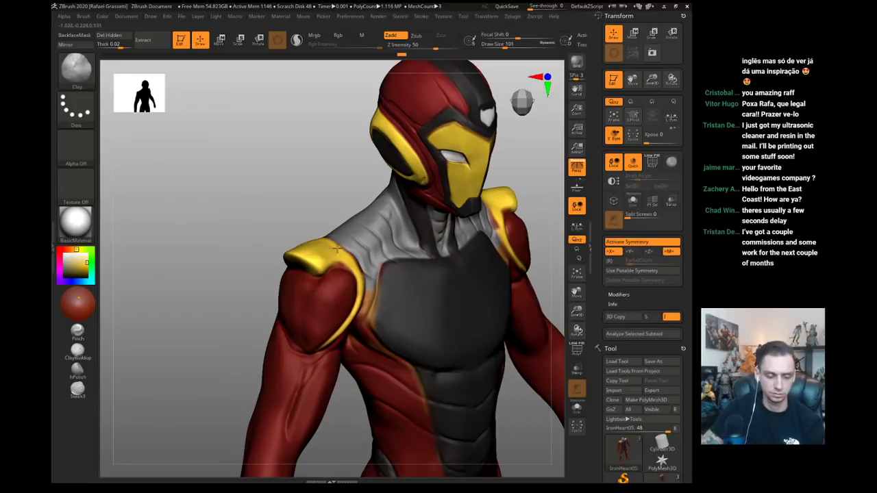
- Carve the lower edge of the red shoulder cap with the DamStandard brush at draw size 39
{"action": "mouse_move", "coordinate": [240, 230]}
{"action": "left_mouse_down"}
{"action": "mouse_move", "coordinate": [180, 227]}
{"action": "mouse_move", "coordinate": [183, 245]}
{"action": "mouse_move", "coordinate": [215, 254]}
{"action": "mouse_move", "coordinate": [163, 248]}
{"action": "left_mouse_up"}
{"action": "key", "text": "b"}
{"action": "key", "text": "d"}
{"action": "key", "text": "s"}
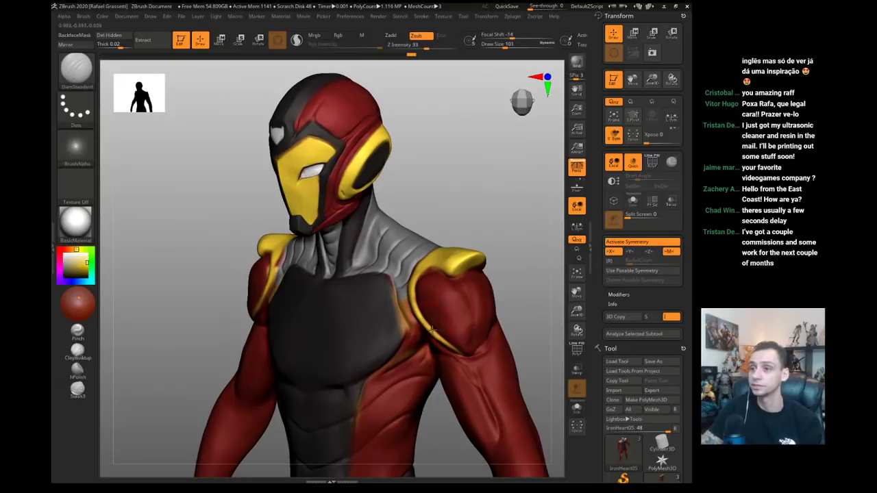
{"action": "key", "text": "s"}
{"action": "left_click_drag", "start_coordinate": [464, 350], "coordinate": [472, 355]}
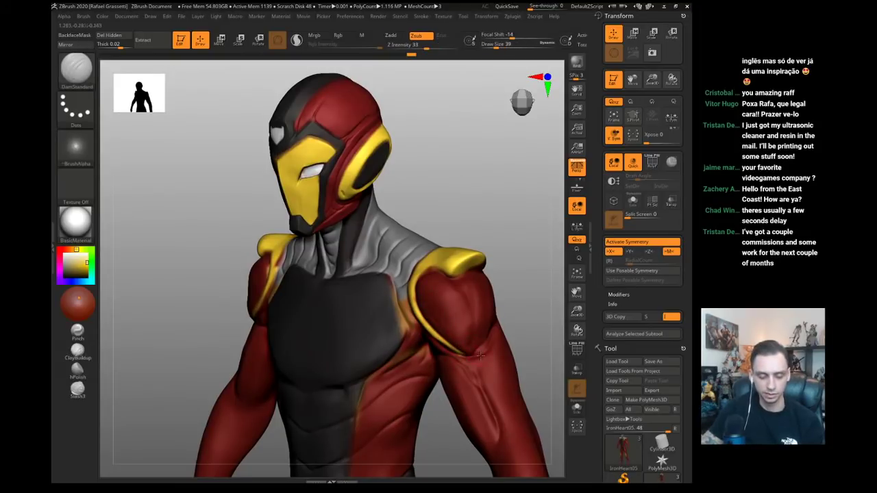
- Build up the rim under the red shoulder cap with the Clay brush at draw size 27
{"action": "left_click_drag", "start_coordinate": [189, 280], "coordinate": [142, 255], "text": "alt"}
{"action": "key", "text": "b"}
{"action": "key", "text": "c"}
{"action": "key", "text": "l"}
{"action": "left_click_drag", "start_coordinate": [430, 336], "coordinate": [462, 336]}
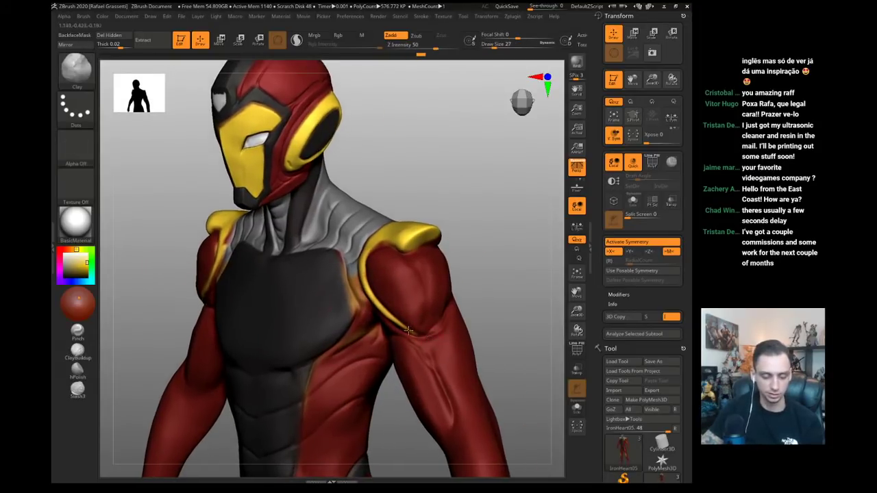
- Sharpen the crease beneath the shoulder cap with the DamStandard brush at draw size 46
{"action": "key", "text": "b"}
{"action": "key", "text": "d"}
{"action": "key", "text": "s"}
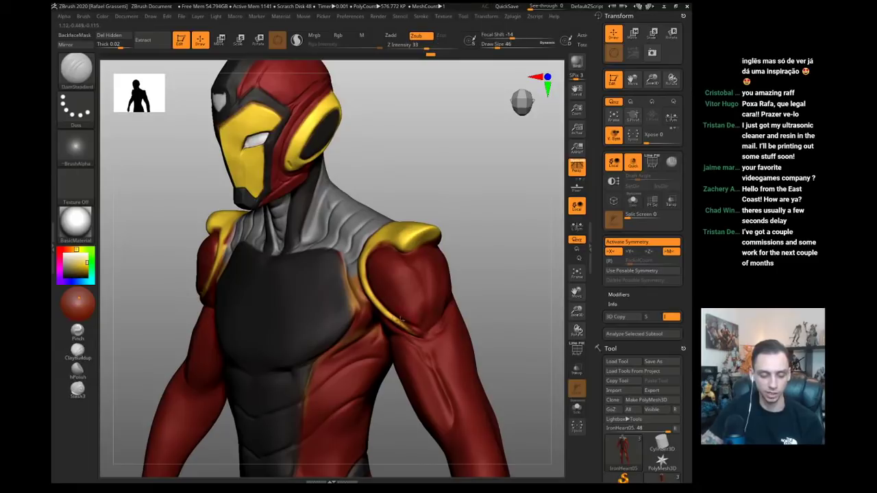
{"action": "mouse_move", "coordinate": [442, 325]}
{"action": "right_mouse_down"}
{"action": "mouse_move", "coordinate": [455, 274]}
{"action": "mouse_move", "coordinate": [420, 328]}
{"action": "right_mouse_up"}
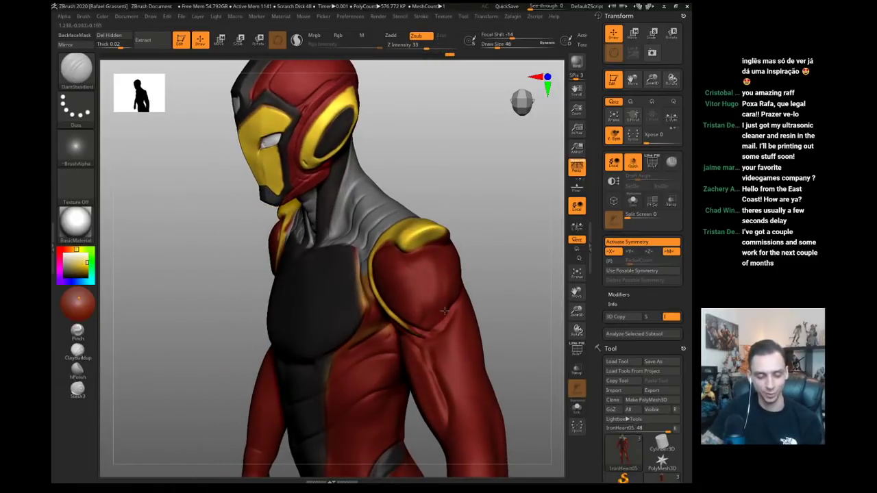
- Extend the yellow trim around the shoulder cap's lower edge with the Inflat brush at draw size 35
{"action": "key", "text": "b"}
{"action": "key", "text": "i"}
{"action": "key", "text": "n"}
{"action": "key", "text": "s"}
{"action": "left_click", "coordinate": [425, 333]}
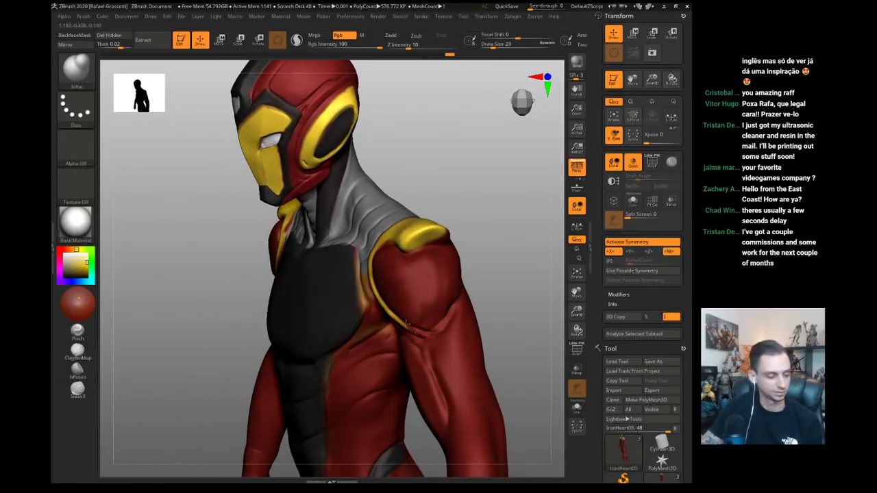
{"action": "mouse_move", "coordinate": [81, 262]}
{"action": "left_mouse_down"}
{"action": "mouse_move", "coordinate": [411, 223]}
{"action": "mouse_move", "coordinate": [443, 232]}
{"action": "mouse_move", "coordinate": [416, 232]}
{"action": "left_mouse_up"}
{"action": "key", "text": "bracketright"}
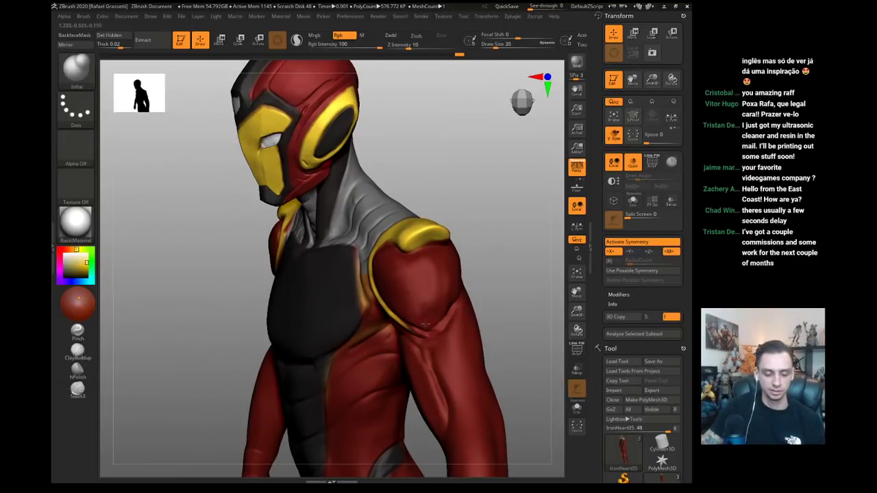
{"action": "mouse_move", "coordinate": [400, 322]}
{"action": "left_mouse_down"}
{"action": "mouse_move", "coordinate": [435, 334]}
{"action": "mouse_move", "coordinate": [455, 309]}
{"action": "mouse_move", "coordinate": [446, 322]}
{"action": "left_mouse_up"}
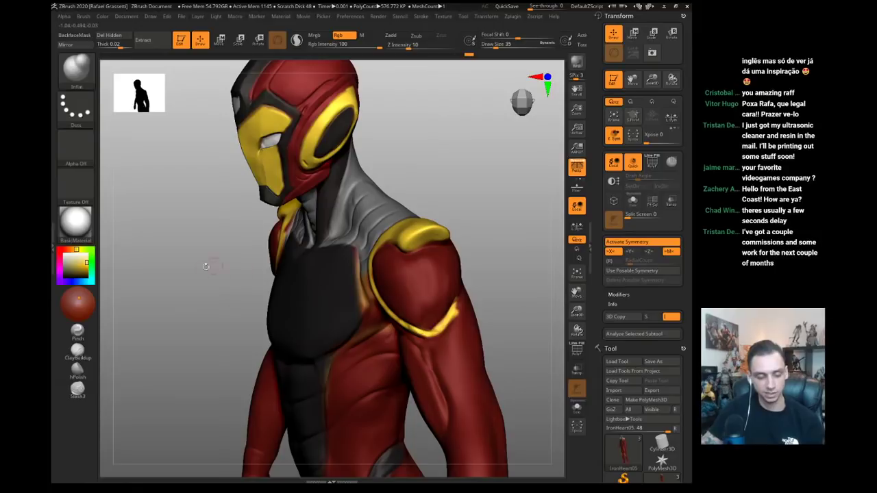
- Build up the red surface of the shoulder cap with the Clay brush at draw size 68
{"action": "mouse_move", "coordinate": [206, 266]}
{"action": "left_mouse_down"}
{"action": "mouse_move", "coordinate": [254, 290]}
{"action": "mouse_move", "coordinate": [312, 301]}
{"action": "left_mouse_up"}
{"action": "key", "text": "b"}
{"action": "key", "text": "c"}
{"action": "key", "text": "l"}
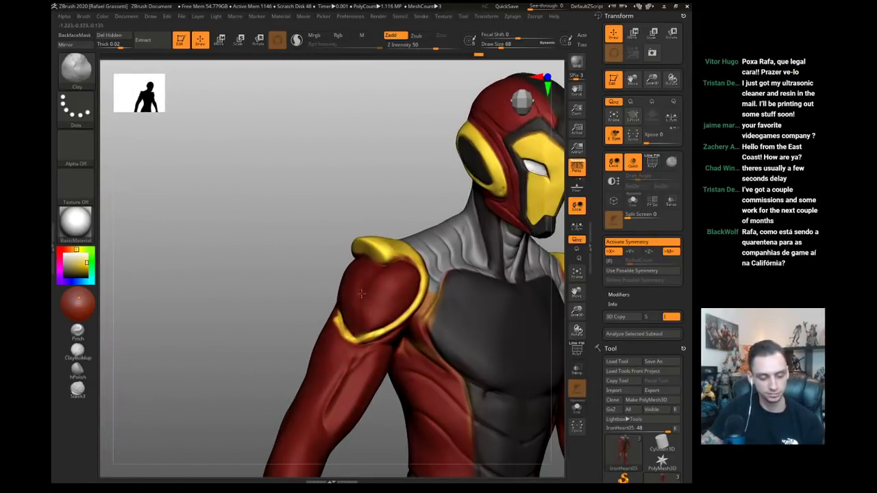
- Reshape the lower tip and outer contour of the shoulder cap with the Move brush at draw sizes 94 and 112
{"action": "key", "text": "b"}
{"action": "key", "text": "m"}
{"action": "key", "text": "v"}
{"action": "left_click_drag", "start_coordinate": [264, 288], "coordinate": [330, 283]}
{"action": "left_click_drag", "start_coordinate": [355, 339], "coordinate": [361, 324]}
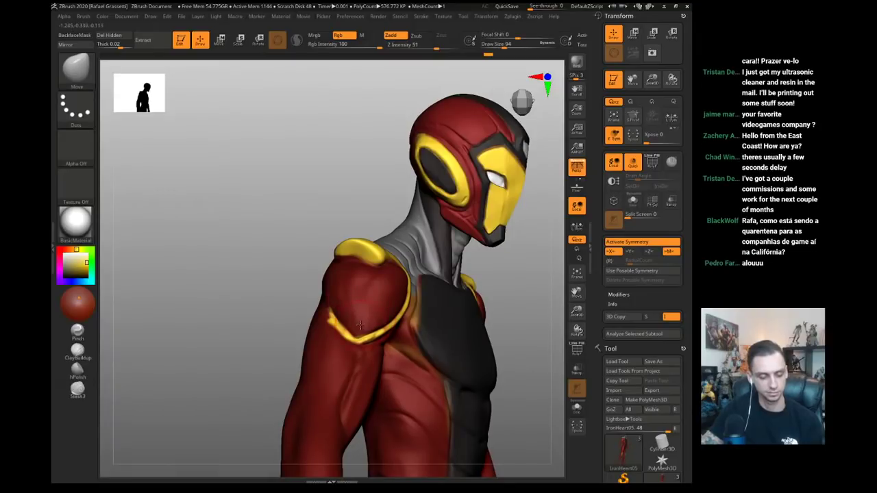
{"action": "left_click_drag", "start_coordinate": [294, 296], "coordinate": [204, 293]}
{"action": "key", "text": "s"}
{"action": "left_click_drag", "start_coordinate": [362, 316], "coordinate": [368, 317]}
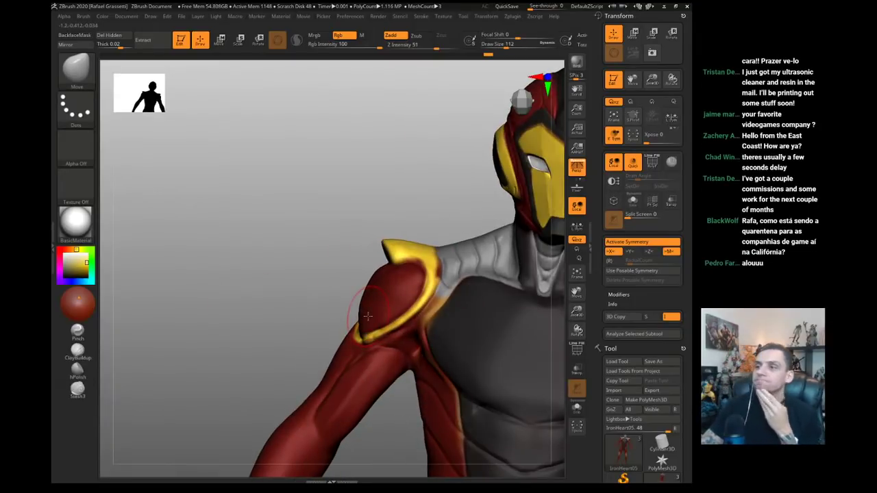
- Adjust the yellow flap and the top of the shoulder with the Move brush at draw size 177
{"action": "left_click_drag", "start_coordinate": [297, 296], "coordinate": [331, 296]}
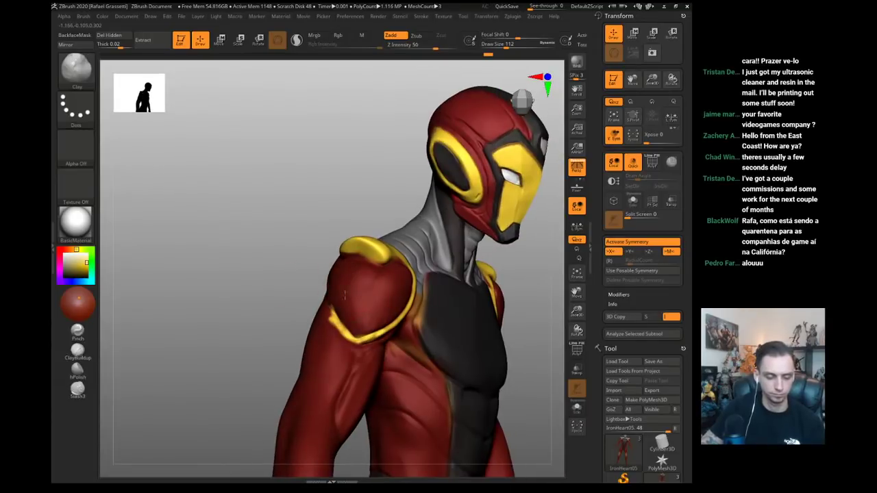
{"action": "left_click_drag", "start_coordinate": [293, 251], "coordinate": [336, 254]}
{"action": "key", "text": "b"}
{"action": "key", "text": "m"}
{"action": "key", "text": "v"}
{"action": "key", "text": "s"}
{"action": "left_click_drag", "start_coordinate": [370, 250], "coordinate": [377, 251]}
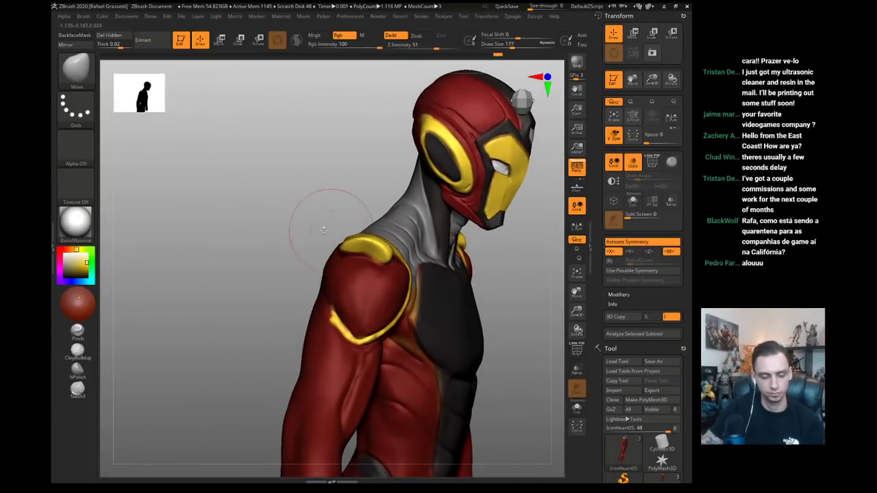
{"action": "right_click_drag", "start_coordinate": [323, 230], "coordinate": [378, 238]}
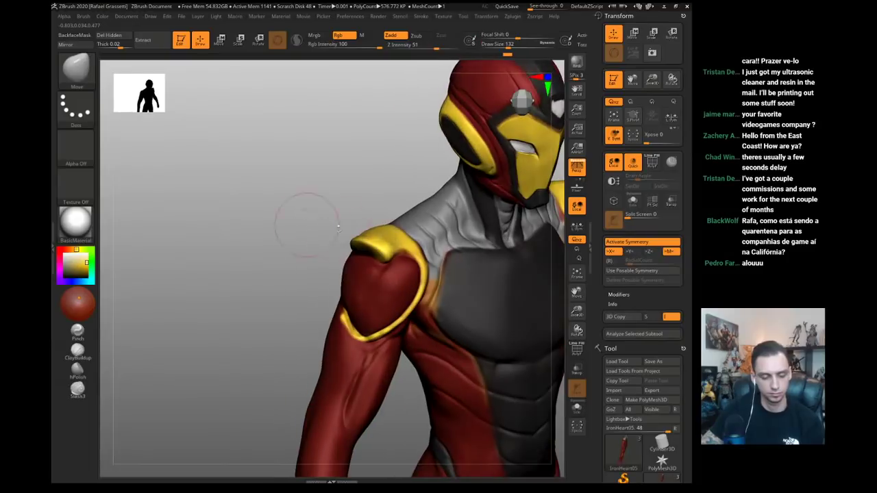
- Build up the inner part of the yellow shoulder flap beside the neck with Clay at draw size 90
{"action": "key", "text": "b"}
{"action": "key", "text": "c"}
{"action": "key", "text": "l"}
{"action": "left_click_drag", "start_coordinate": [404, 245], "coordinate": [399, 242]}
{"action": "right_click_drag", "start_coordinate": [389, 234], "coordinate": [364, 220]}
{"action": "key", "text": "s"}
{"action": "left_click_drag", "start_coordinate": [420, 245], "coordinate": [415, 246]}
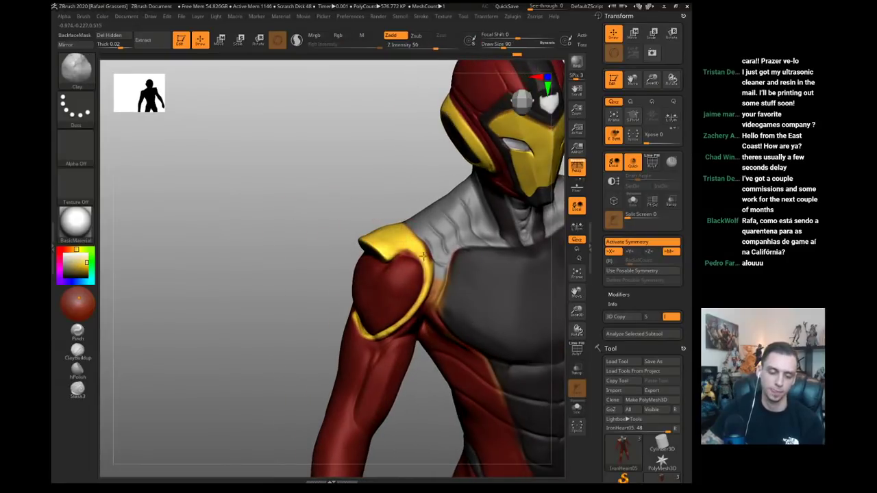
- Carve the back edge of the shoulder cap with the DamStandard brush
{"action": "mouse_move", "coordinate": [262, 296]}
{"action": "right_mouse_down"}
{"action": "mouse_move", "coordinate": [227, 297]}
{"action": "mouse_move", "coordinate": [236, 277]}
{"action": "mouse_move", "coordinate": [240, 292]}
{"action": "mouse_move", "coordinate": [212, 297]}
{"action": "mouse_move", "coordinate": [204, 313]}
{"action": "right_mouse_up"}
{"action": "mouse_move", "coordinate": [204, 312]}
{"action": "left_mouse_down"}
{"action": "mouse_move", "coordinate": [239, 313]}
{"action": "mouse_move", "coordinate": [203, 323]}
{"action": "left_mouse_up"}
{"action": "key", "text": "b"}
{"action": "key", "text": "d"}
{"action": "key", "text": "s"}
- Paint the yellow trim along the back edge of the shoulder cap with the Inflat brush at draw size 39
{"action": "key", "text": "b"}
{"action": "key", "text": "i"}
{"action": "key", "text": "n"}
{"action": "right_click_drag", "start_coordinate": [399, 281], "coordinate": [362, 302]}
{"action": "key", "text": "s"}
{"action": "mouse_move", "coordinate": [325, 314]}
{"action": "left_mouse_down"}
{"action": "mouse_move", "coordinate": [306, 309]}
{"action": "mouse_move", "coordinate": [329, 316]}
{"action": "mouse_move", "coordinate": [327, 353]}
{"action": "mouse_move", "coordinate": [269, 392]}
{"action": "left_mouse_up"}
{"action": "key", "text": "v"}
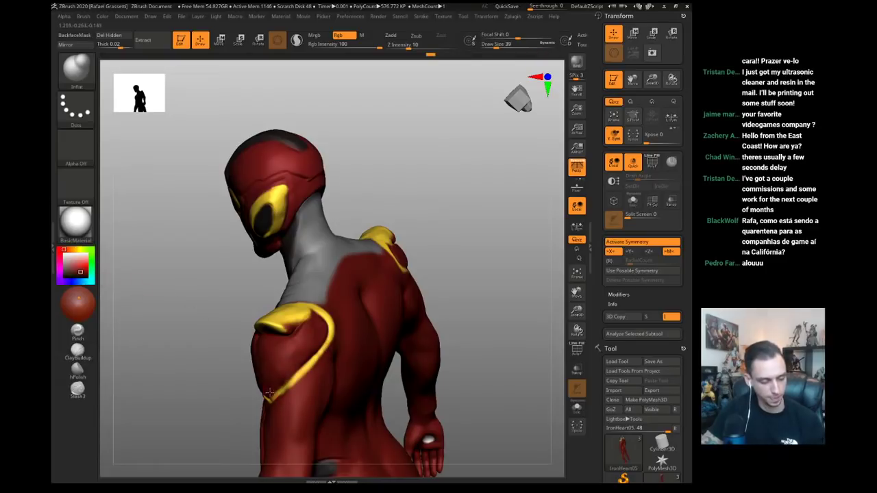
{"action": "key", "text": "c"}
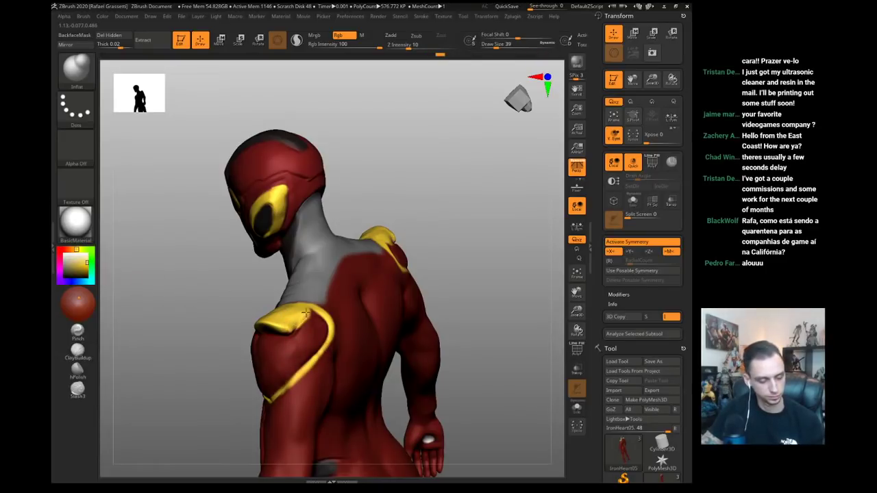
- Carve the outline of the dark chest plate with the DamStandard brush at draw size 35
{"action": "left_click_drag", "start_coordinate": [209, 303], "coordinate": [214, 280]}
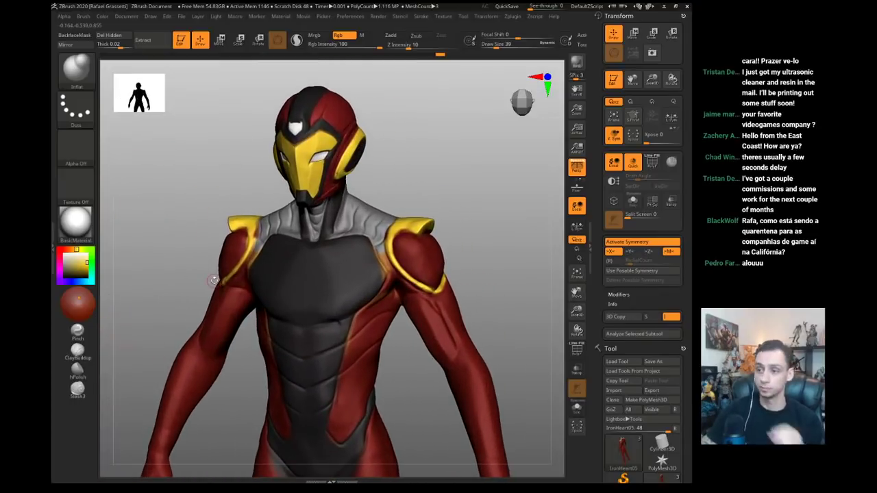
{"action": "left_click_drag", "start_coordinate": [183, 230], "coordinate": [201, 243], "text": "alt"}
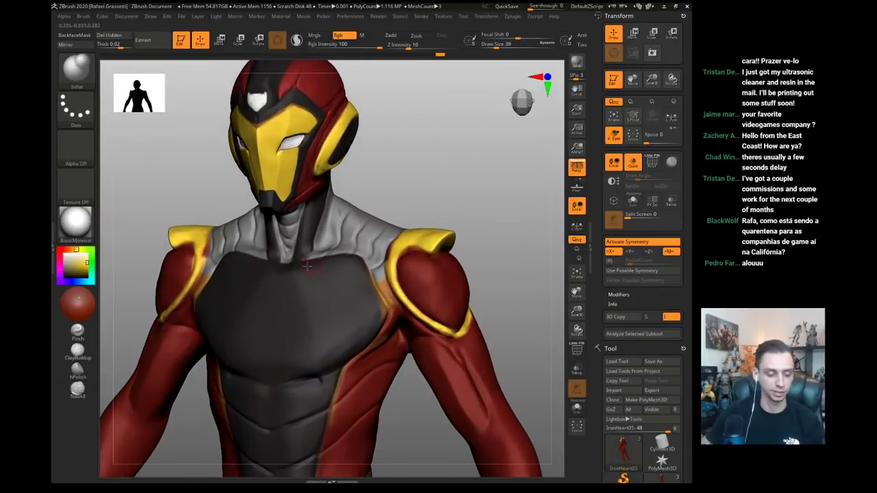
{"action": "key", "text": "b"}
{"action": "key", "text": "d"}
{"action": "key", "text": "s"}
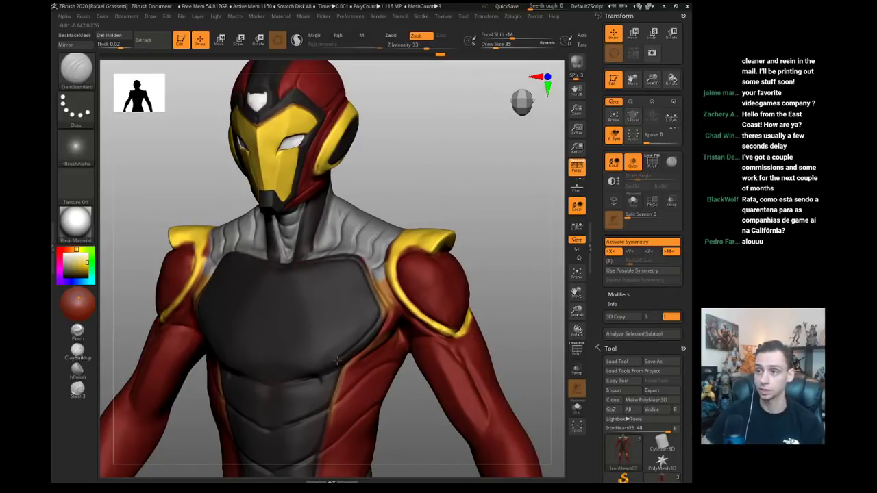
- Paint a raised yellow trim along the top and sides of the chest plate with Inflat at draw size 31
{"action": "key", "text": "b"}
{"action": "key", "text": "i"}
{"action": "key", "text": "n"}
{"action": "key", "text": "s"}
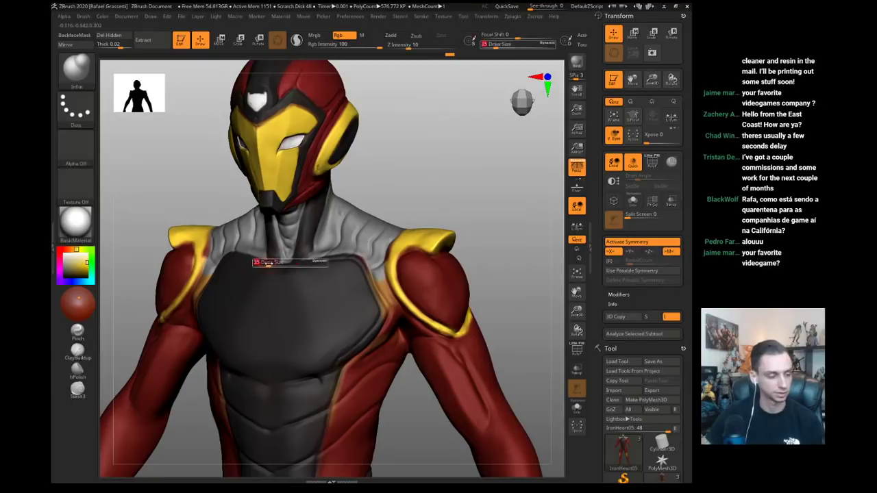
{"action": "left_click", "coordinate": [265, 263]}
{"action": "left_click_drag", "start_coordinate": [145, 182], "coordinate": [108, 213]}
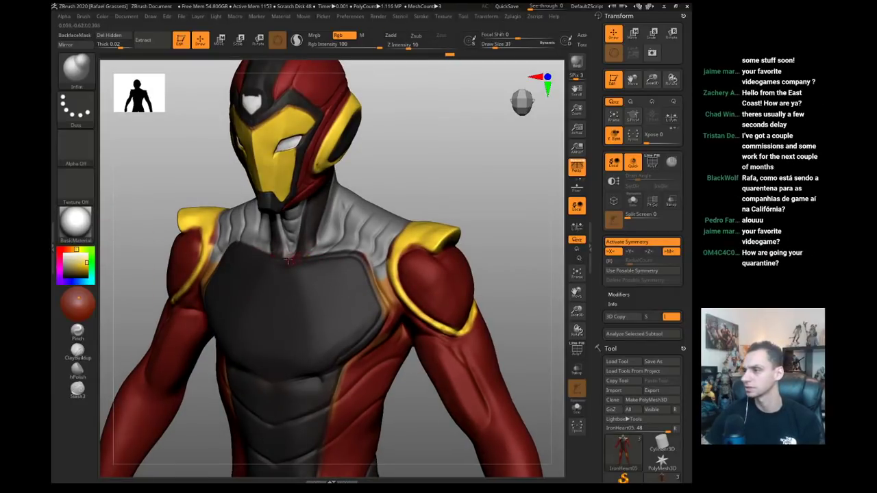
{"action": "mouse_move", "coordinate": [289, 260]}
{"action": "left_mouse_down"}
{"action": "mouse_move", "coordinate": [356, 255]}
{"action": "mouse_move", "coordinate": [379, 299]}
{"action": "mouse_move", "coordinate": [368, 332]}
{"action": "mouse_move", "coordinate": [339, 364]}
{"action": "left_mouse_up"}
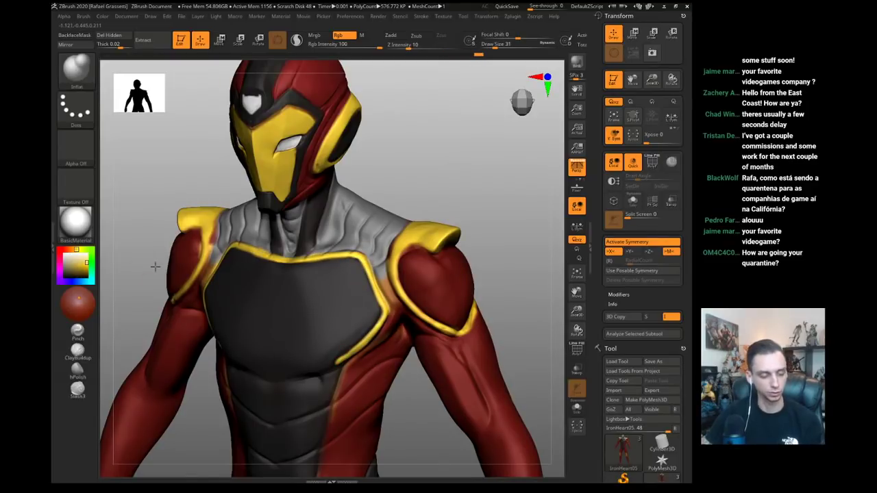
- Carve a crease across the upper part of the dark chest plate with the DamStandard brush at draw size 71
{"action": "left_click_drag", "start_coordinate": [155, 267], "coordinate": [226, 329]}
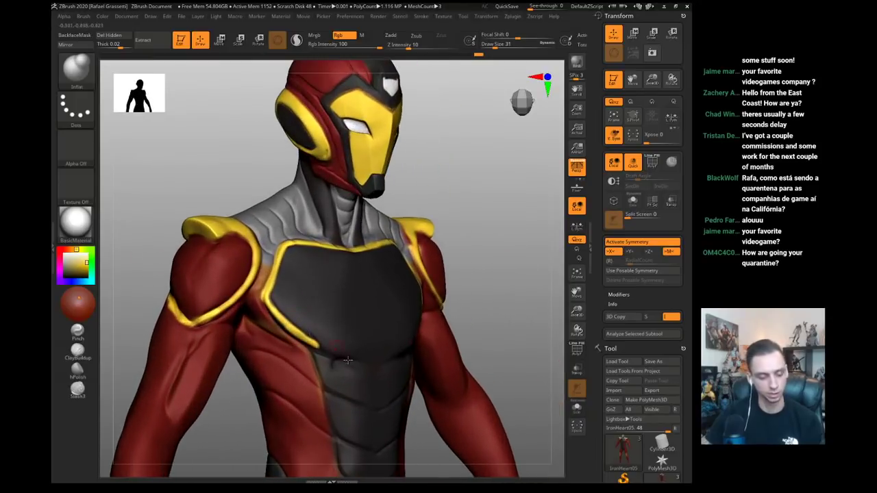
{"action": "left_click_drag", "start_coordinate": [135, 264], "coordinate": [157, 323], "text": "alt"}
{"action": "key", "text": "b"}
{"action": "key", "text": "d"}
{"action": "key", "text": "s"}
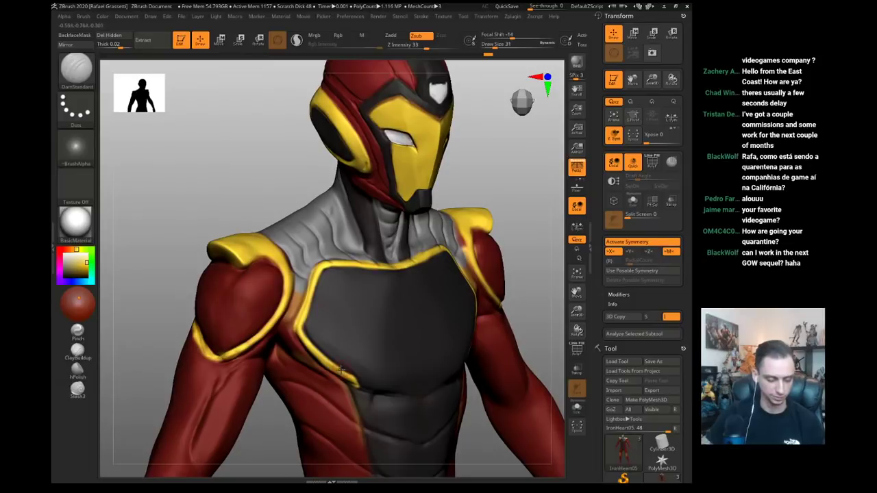
{"action": "left_click_drag", "start_coordinate": [147, 265], "coordinate": [128, 250], "text": "alt"}
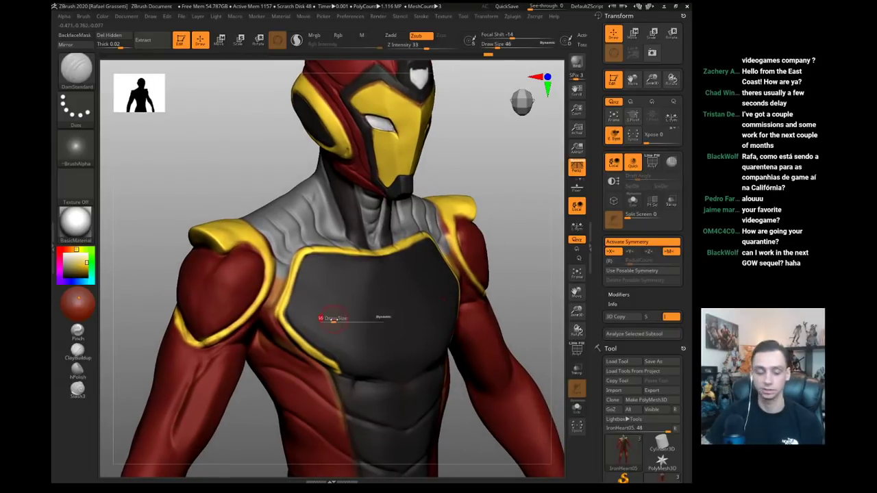
{"action": "left_click_drag", "start_coordinate": [334, 320], "coordinate": [339, 320]}
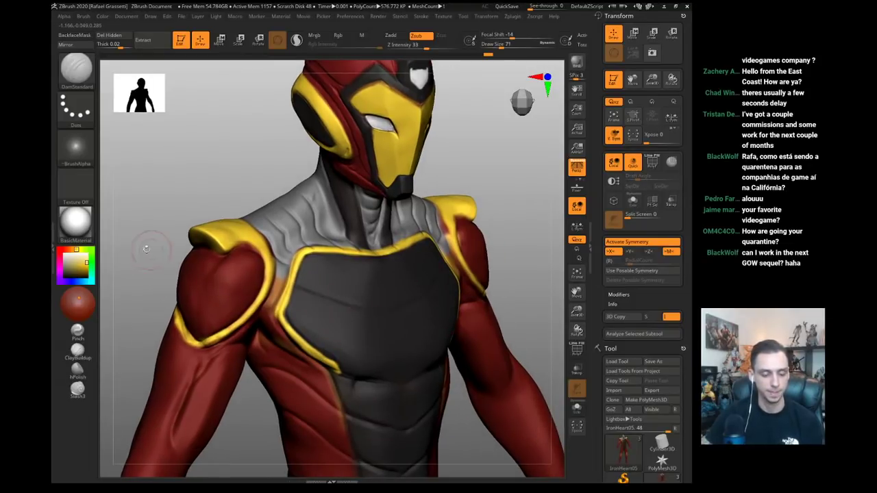
{"action": "left_click_drag", "start_coordinate": [146, 249], "coordinate": [315, 292]}
{"action": "left_click_drag", "start_coordinate": [172, 225], "coordinate": [193, 259]}
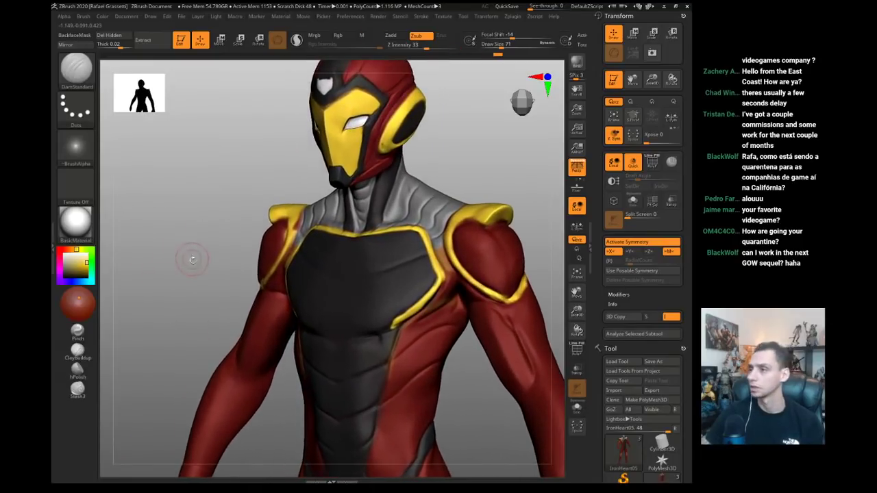
- Carve the side edges of the dark abdomen panel below the chest plate with the DamStandard brush
{"action": "left_click_drag", "start_coordinate": [157, 303], "coordinate": [206, 301]}
{"action": "left_click_drag", "start_coordinate": [280, 409], "coordinate": [277, 390], "text": "alt"}
{"action": "key", "text": "s"}
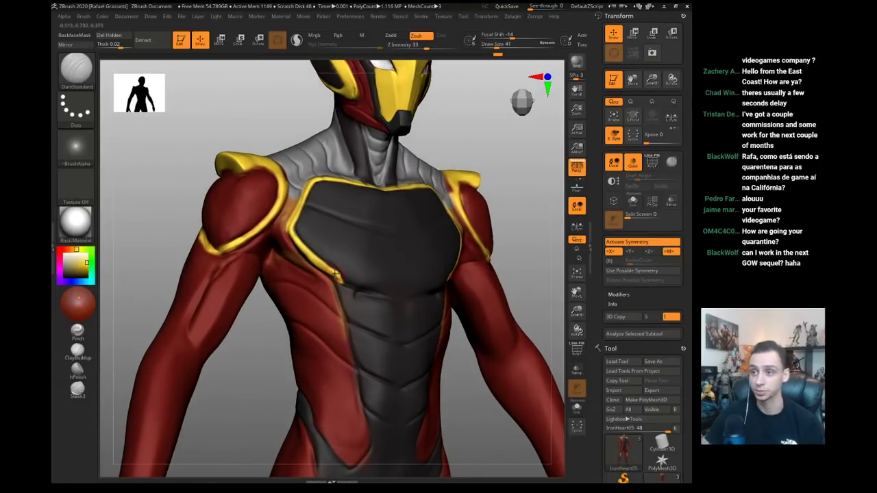
{"action": "left_click_drag", "start_coordinate": [335, 284], "coordinate": [338, 302]}
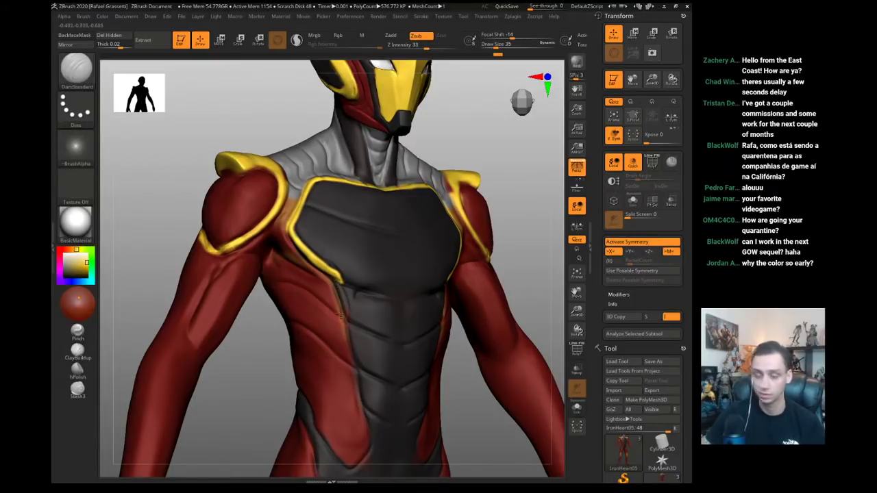
{"action": "key", "text": "b"}
{"action": "key", "text": "c"}
{"action": "key", "text": "l"}
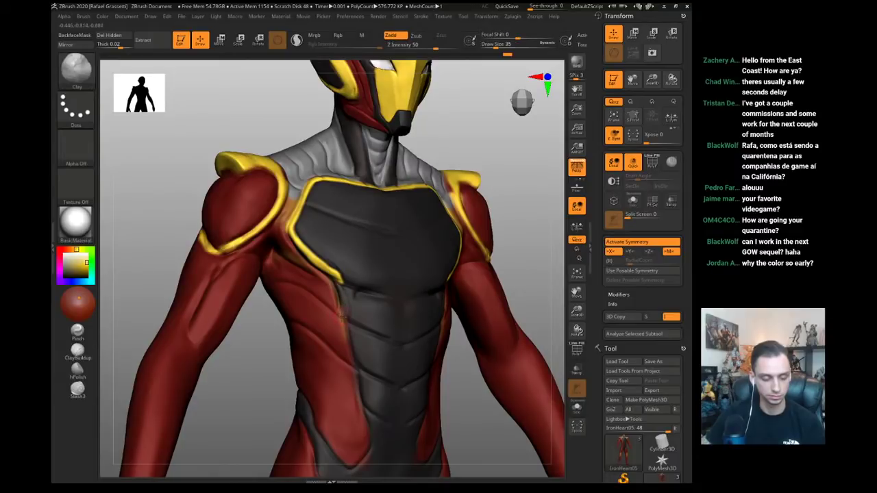
{"action": "key", "text": "b"}
{"action": "key", "text": "d"}
{"action": "key", "text": "s"}
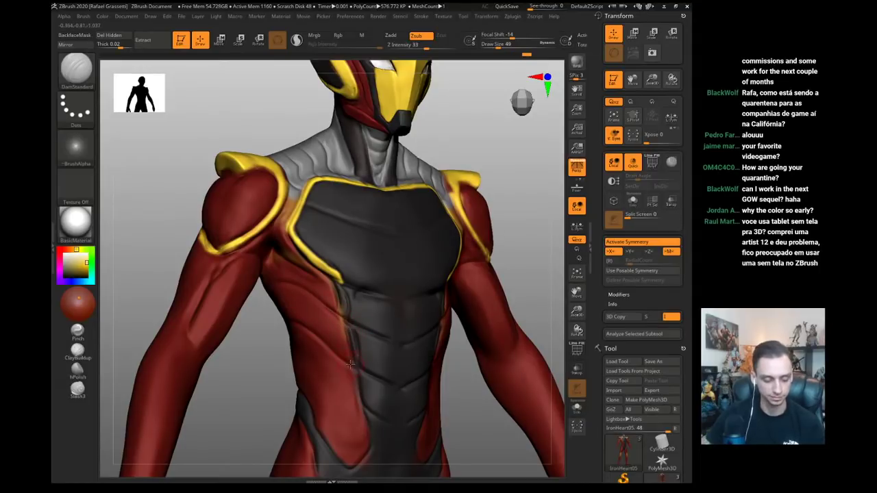
- Paint raised yellow trim along the upper side edges of the abdomen panel with the Inflat brush at draw size 22
{"action": "left_click_drag", "start_coordinate": [250, 382], "coordinate": [252, 342], "text": "alt"}
{"action": "key", "text": "b"}
{"action": "key", "text": "i"}
{"action": "key", "text": "n"}
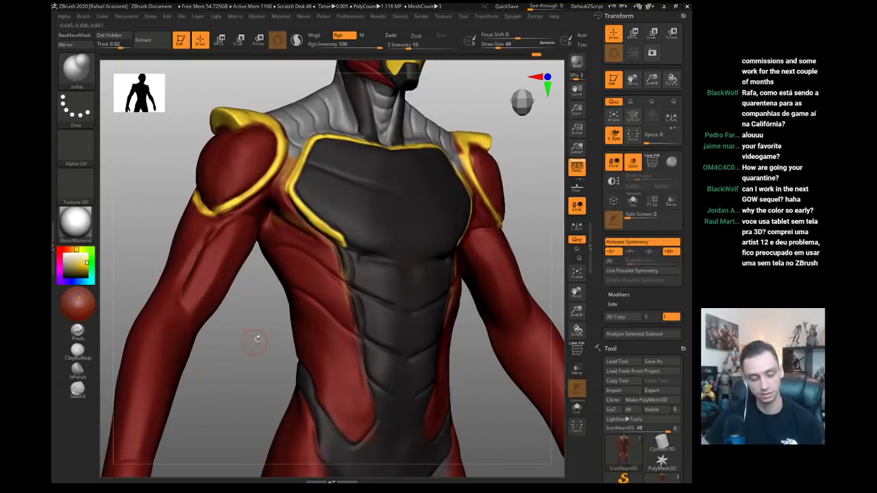
{"action": "left_click_drag", "start_coordinate": [229, 210], "coordinate": [236, 205]}
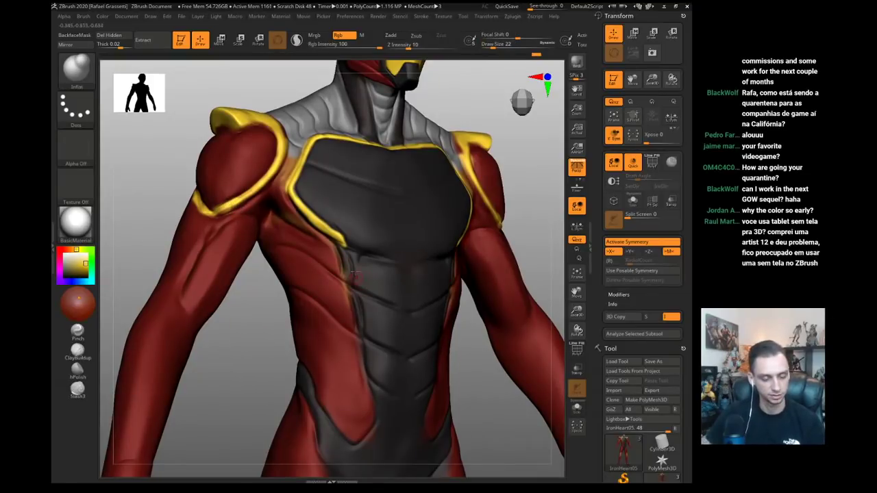
{"action": "left_click_drag", "start_coordinate": [337, 244], "coordinate": [361, 325]}
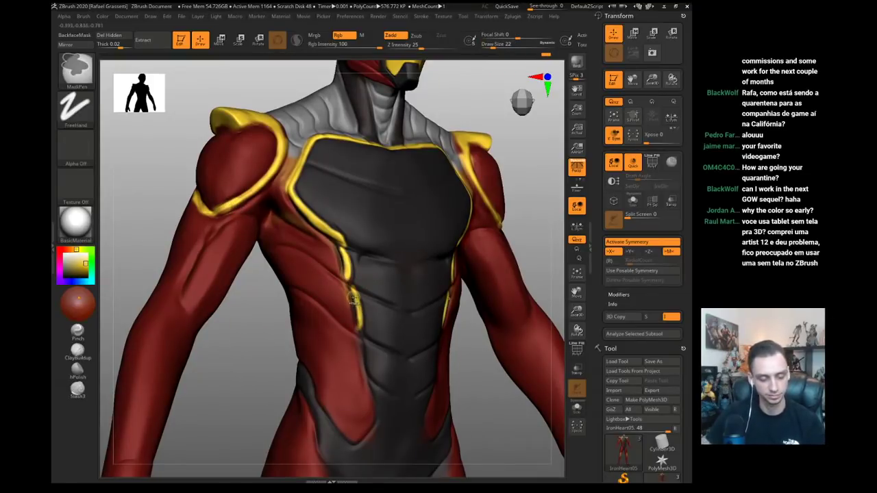
{"action": "key", "text": "ctrl+z"}
{"action": "left_click_drag", "start_coordinate": [350, 288], "coordinate": [358, 333]}
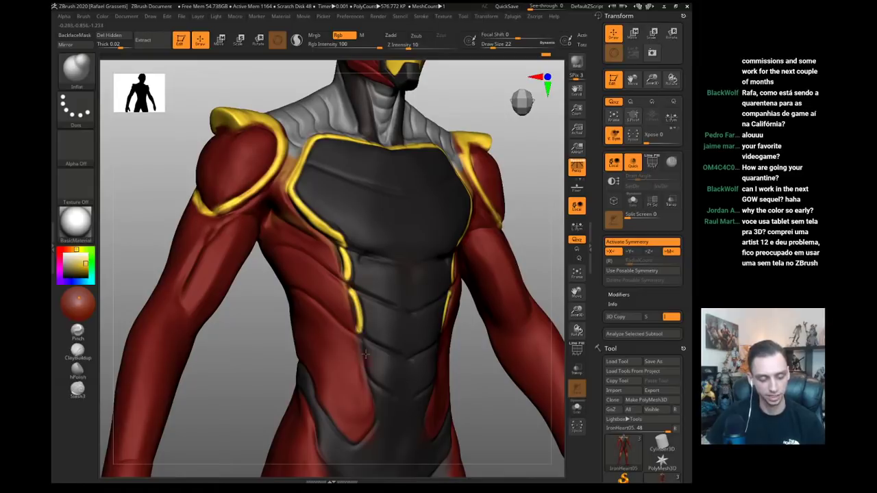
- Try to carve the abdomen panel's edge below the yellow side trim with the DamStandard brush
{"action": "key", "text": "b"}
{"action": "key", "text": "d"}
{"action": "key", "text": "s"}
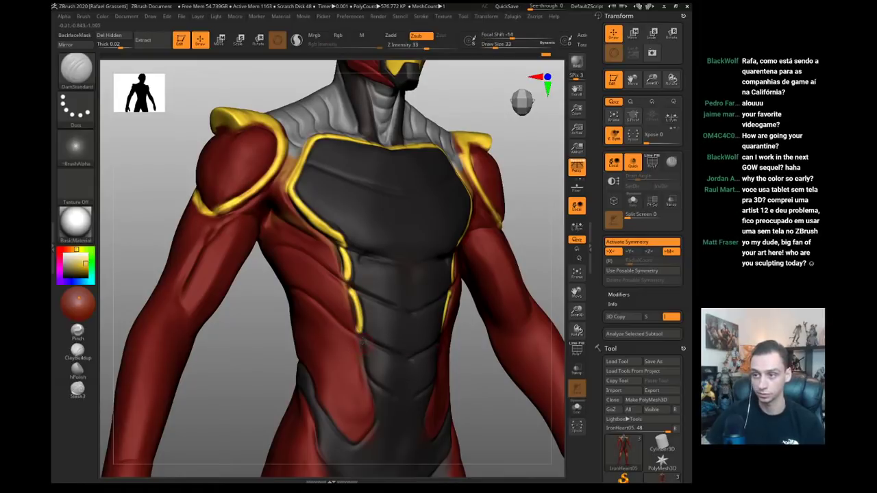
{"action": "key", "text": "ctrl+z"}
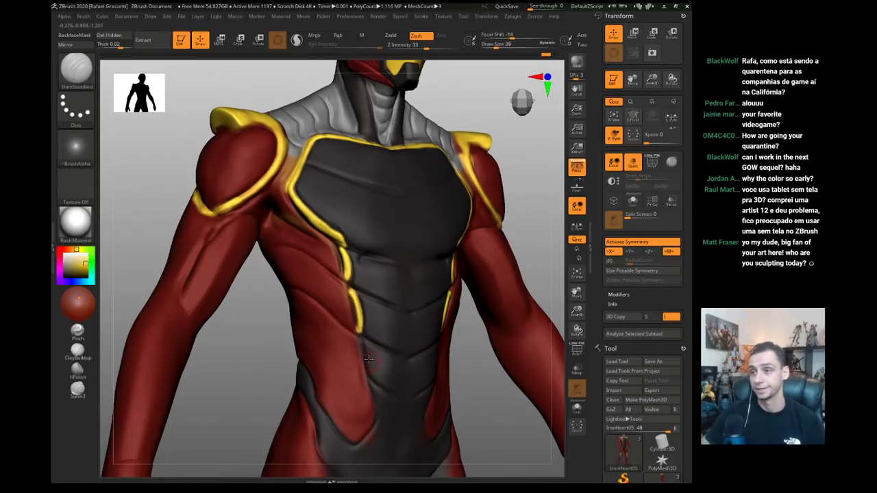
- Rework the lower abdomen surface below the yellow side trim with the Clay brush at draw size 97
{"action": "mouse_move", "coordinate": [266, 351]}
{"action": "left_mouse_down", "text": "alt"}
{"action": "mouse_move", "coordinate": [205, 347]}
{"action": "mouse_move", "coordinate": [186, 323]}
{"action": "mouse_move", "coordinate": [166, 336]}
{"action": "mouse_move", "coordinate": [174, 372]}
{"action": "left_mouse_up", "text": "alt"}
{"action": "key", "text": "b"}
{"action": "key", "text": "c"}
{"action": "key", "text": "l"}
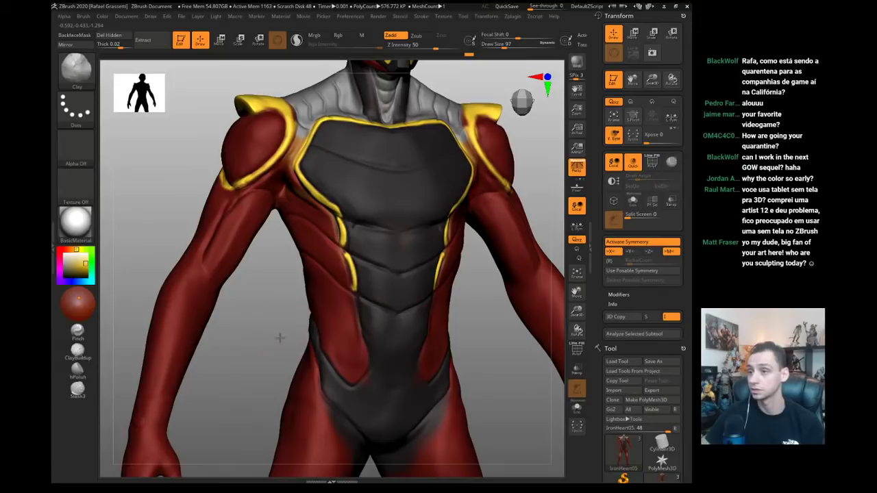
- Adjust the shape of the abdomen panel with the Move brush at draw size 154
{"action": "left_click_drag", "start_coordinate": [280, 337], "coordinate": [297, 336]}
{"action": "key", "text": "b"}
{"action": "key", "text": "m"}
{"action": "key", "text": "v"}
{"action": "key", "text": "s"}
{"action": "left_click_drag", "start_coordinate": [368, 321], "coordinate": [372, 321]}
{"action": "mouse_move", "coordinate": [269, 312]}
{"action": "left_mouse_down", "text": "alt"}
{"action": "mouse_move", "coordinate": [272, 333]}
{"action": "mouse_move", "coordinate": [282, 333]}
{"action": "left_mouse_up", "text": "alt"}
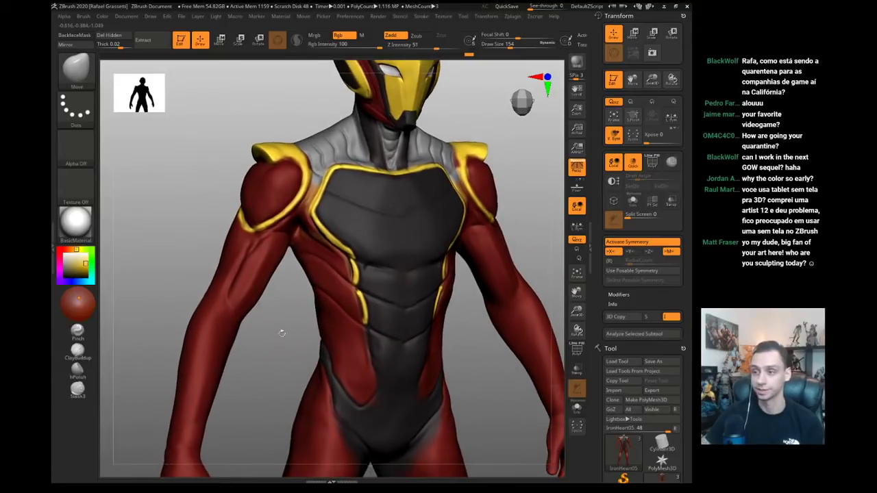
- Shift the middle of the abdominal creases slightly downward with the Move brush at draw size 239
{"action": "key", "text": "s"}
{"action": "left_click_drag", "start_coordinate": [378, 275], "coordinate": [381, 274]}
{"action": "left_click_drag", "start_coordinate": [292, 325], "coordinate": [296, 342]}
{"action": "left_click_drag", "start_coordinate": [390, 327], "coordinate": [391, 335]}
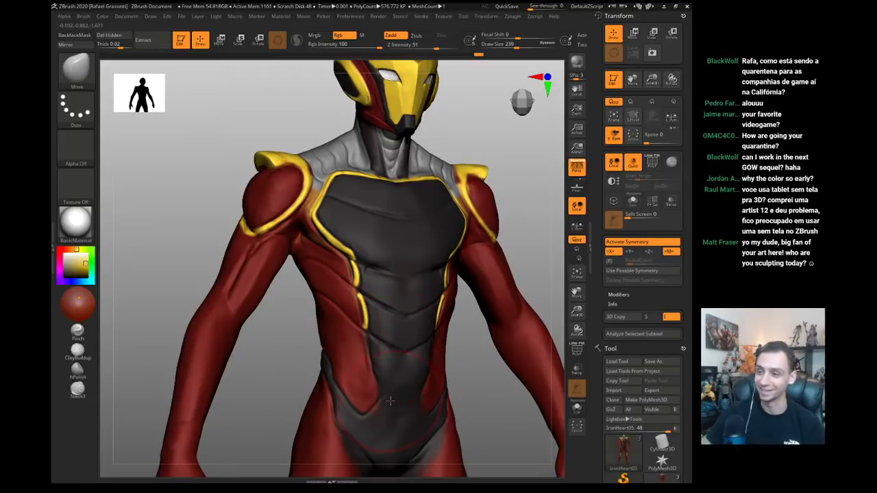
{"action": "key", "text": "s"}
{"action": "left_click_drag", "start_coordinate": [391, 401], "coordinate": [387, 401]}
- Sharpen the V-shaped abdominal creases with the DamStandard brush at draw size 25
{"action": "mouse_move", "coordinate": [291, 382]}
{"action": "left_mouse_down"}
{"action": "mouse_move", "coordinate": [300, 364]}
{"action": "mouse_move", "coordinate": [203, 336]}
{"action": "mouse_move", "coordinate": [198, 344]}
{"action": "mouse_move", "coordinate": [294, 362]}
{"action": "mouse_move", "coordinate": [291, 353]}
{"action": "left_mouse_up"}
{"action": "key", "text": "b"}
{"action": "key", "text": "d"}
{"action": "key", "text": "s"}
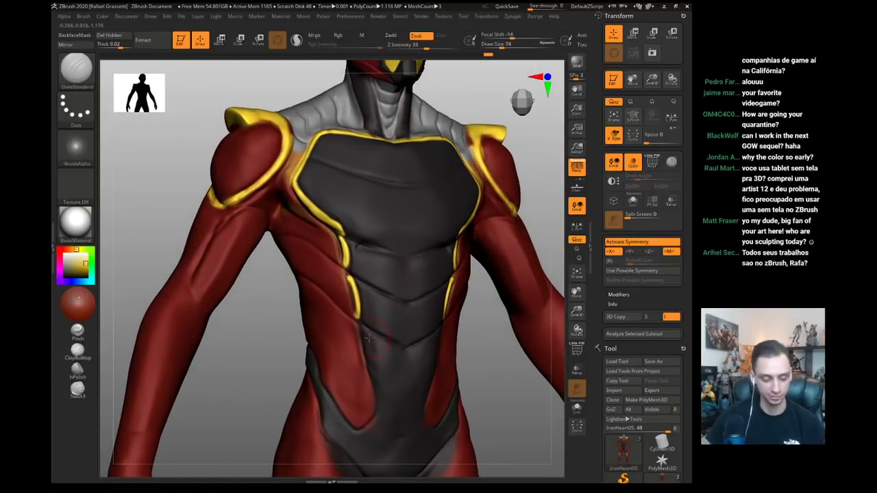
{"action": "key", "text": "bracketleft"}
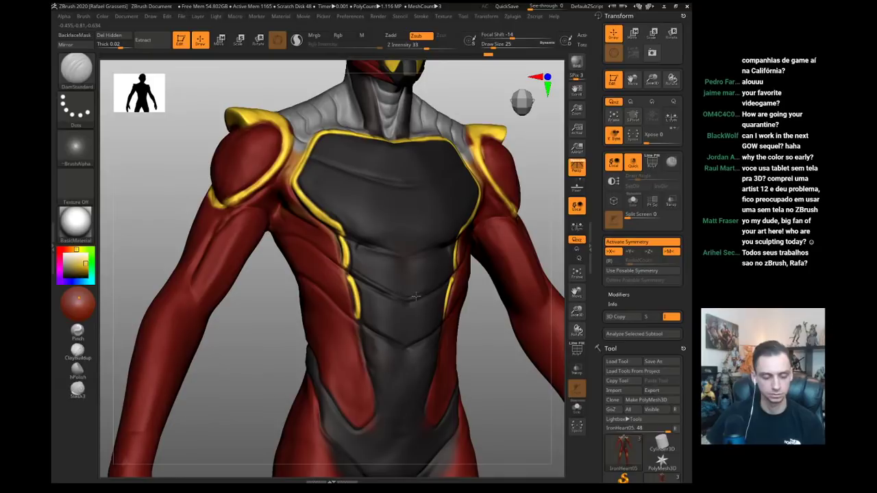
- Paint raised yellow trim along the two V-shaped abdominal creases with the Inflat brush at draw size 25
{"action": "key", "text": "b"}
{"action": "key", "text": "i"}
{"action": "key", "text": "n"}
{"action": "left_click_drag", "start_coordinate": [348, 270], "coordinate": [409, 300]}
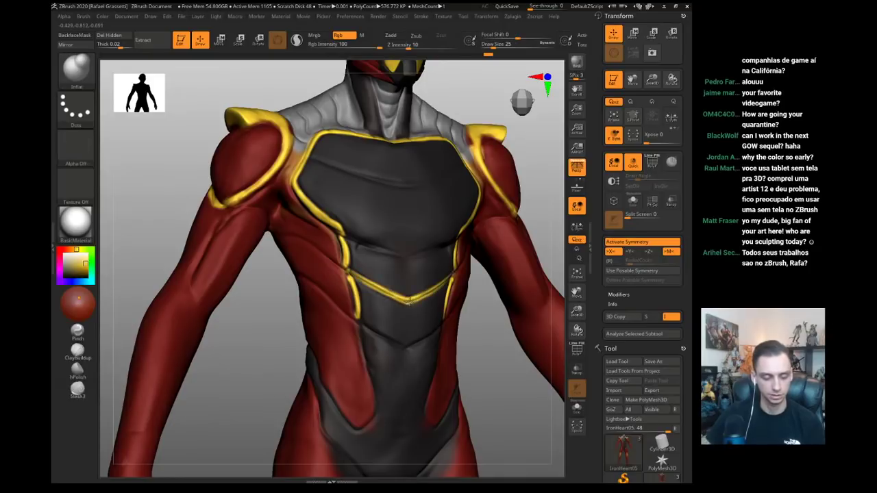
{"action": "key", "text": "ctrl+z"}
{"action": "left_click_drag", "start_coordinate": [347, 268], "coordinate": [396, 295]}
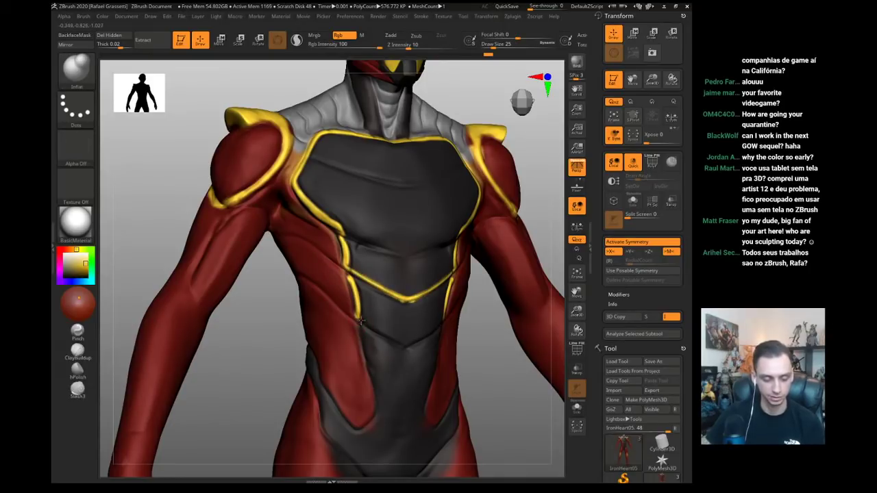
{"action": "left_click_drag", "start_coordinate": [359, 320], "coordinate": [409, 347]}
- Carve along the lower V crease and the chest plate's bottom edge with the DamStandard brush at draw size 29
{"action": "key", "text": "b"}
{"action": "key", "text": "d"}
{"action": "key", "text": "s"}
{"action": "left_click_drag", "start_coordinate": [358, 319], "coordinate": [405, 345]}
{"action": "key", "text": "ctrl+z"}
{"action": "mouse_move", "coordinate": [262, 353]}
{"action": "left_mouse_down", "text": "alt"}
{"action": "mouse_move", "coordinate": [181, 341]}
{"action": "mouse_move", "coordinate": [261, 352]}
{"action": "left_mouse_up", "text": "alt"}
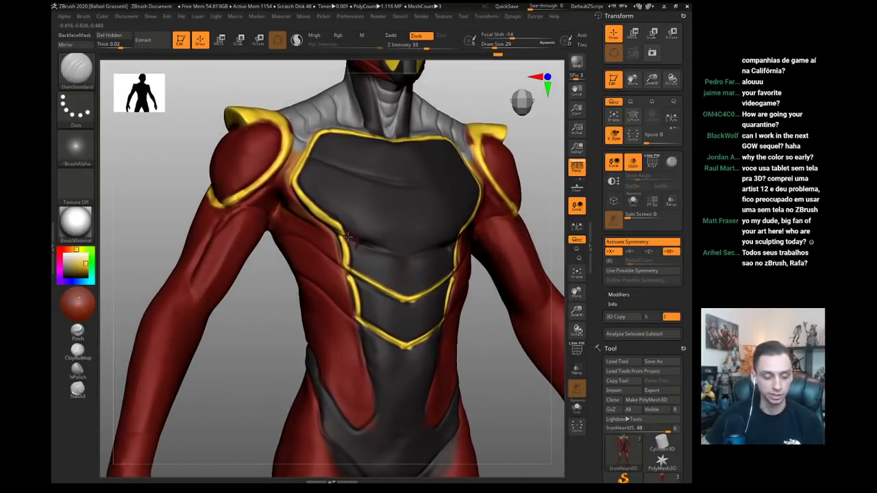
- Paint a raised yellow trim along the chest plate's bottom edge with the Inflat brush at draw size 29
{"action": "key", "text": "b"}
{"action": "key", "text": "i"}
{"action": "key", "text": "n"}
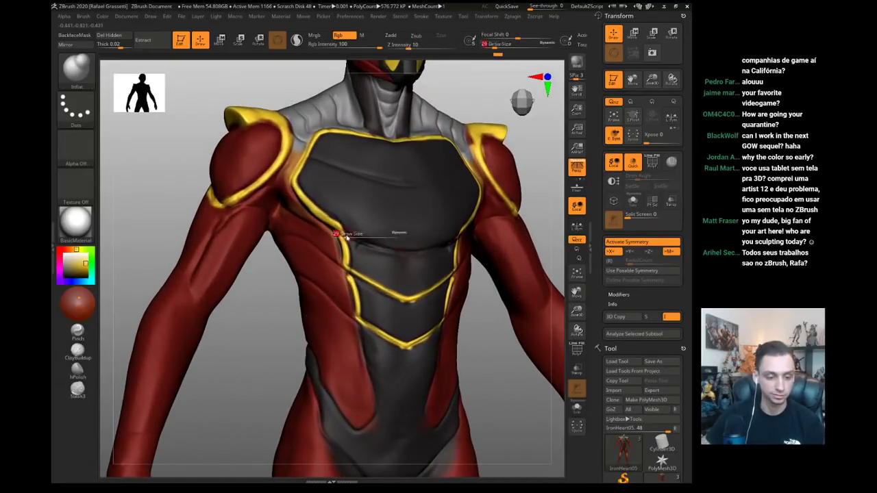
{"action": "left_click_drag", "start_coordinate": [337, 236], "coordinate": [411, 250]}
- Pull the middle of the chest plate's bottom trim downward with the Move brush at draw size 202
{"action": "mouse_move", "coordinate": [258, 347]}
{"action": "left_mouse_down", "text": "alt"}
{"action": "mouse_move", "coordinate": [168, 339]}
{"action": "mouse_move", "coordinate": [254, 348]}
{"action": "left_mouse_up", "text": "alt"}
{"action": "key", "text": "b"}
{"action": "key", "text": "m"}
{"action": "key", "text": "v"}
{"action": "key", "text": "s"}
{"action": "left_click_drag", "start_coordinate": [365, 268], "coordinate": [386, 267]}
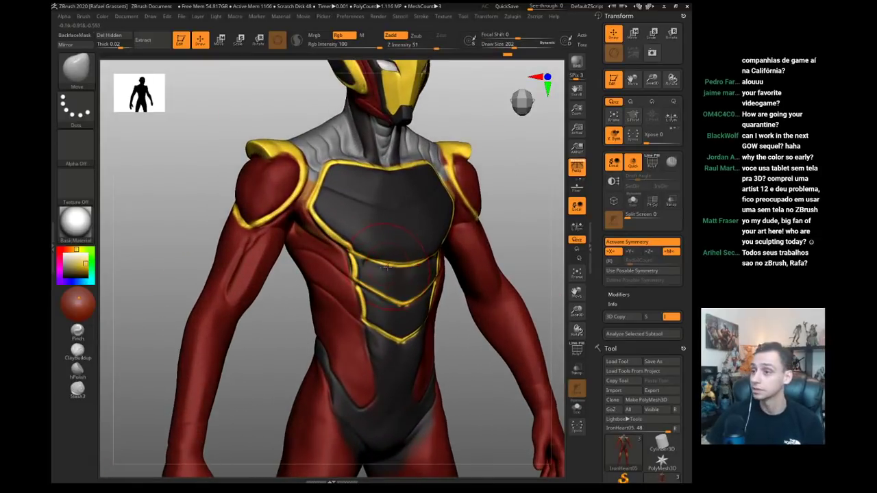
{"action": "left_click_drag", "start_coordinate": [186, 268], "coordinate": [391, 290]}
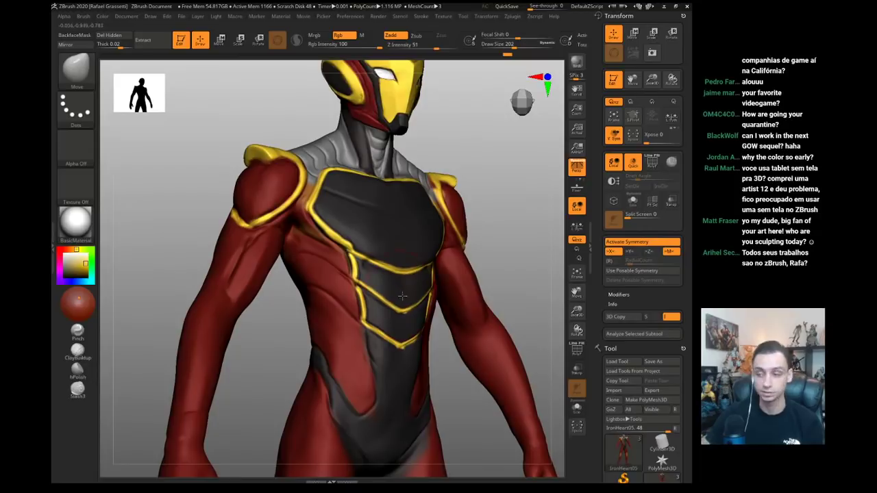
{"action": "left_click_drag", "start_coordinate": [528, 254], "coordinate": [491, 282]}
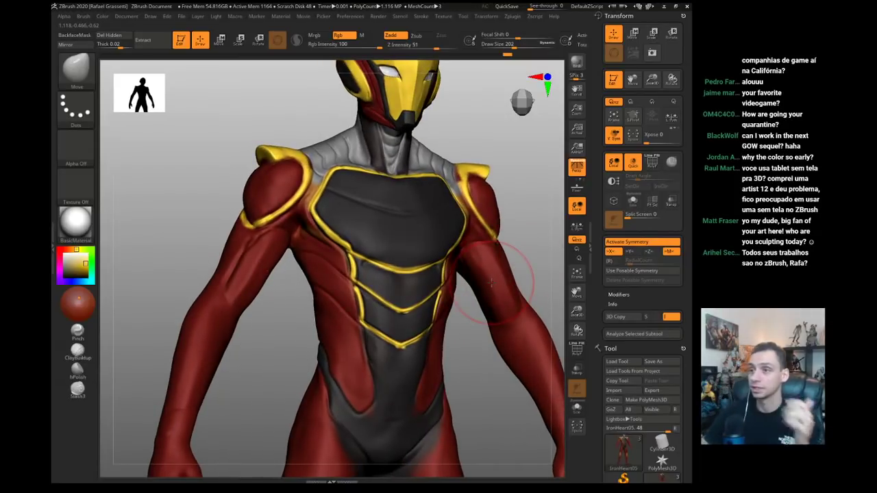
- Refine the V shapes of the chest and abdomen trims with the Move brush, raising its draw size to 286
{"action": "left_click_drag", "start_coordinate": [182, 220], "coordinate": [172, 221]}
{"action": "key", "text": "s"}
{"action": "left_click_drag", "start_coordinate": [392, 280], "coordinate": [395, 280]}
{"action": "key", "text": "s"}
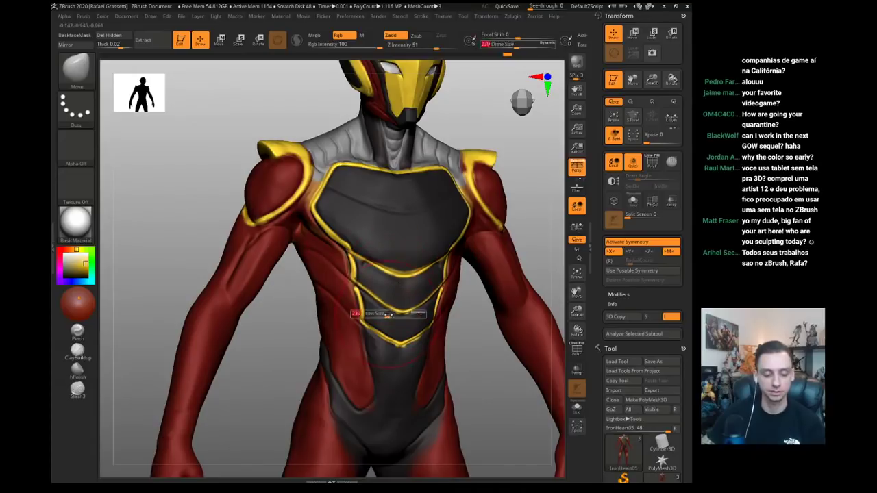
{"action": "left_click_drag", "start_coordinate": [393, 321], "coordinate": [393, 314]}
{"action": "left_click_drag", "start_coordinate": [391, 355], "coordinate": [391, 348]}
{"action": "mouse_move", "coordinate": [260, 376]}
{"action": "left_mouse_down", "text": "alt"}
{"action": "mouse_move", "coordinate": [223, 327]}
{"action": "mouse_move", "coordinate": [197, 340]}
{"action": "mouse_move", "coordinate": [210, 339]}
{"action": "mouse_move", "coordinate": [207, 358]}
{"action": "mouse_move", "coordinate": [244, 356]}
{"action": "left_mouse_up", "text": "alt"}
{"action": "left_click_drag", "start_coordinate": [171, 355], "coordinate": [205, 404], "text": "alt"}
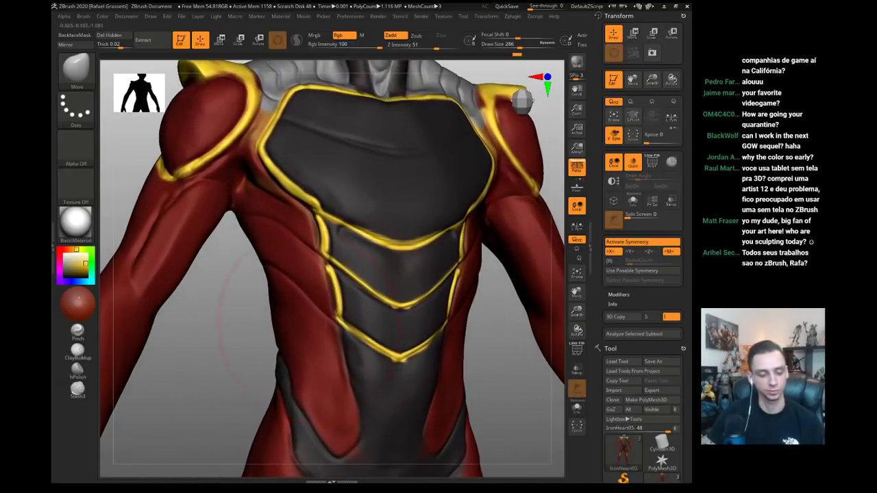
- Toggle the IronHeart05 subtool's polypaint off and on to examine the torso's sculpted forms without colour
{"action": "key", "text": "s"}
{"action": "left_click", "coordinate": [348, 277]}
{"action": "left_click_drag", "start_coordinate": [598, 423], "coordinate": [598, 176]}
{"action": "left_click", "coordinate": [618, 254]}
{"action": "left_click", "coordinate": [668, 274]}
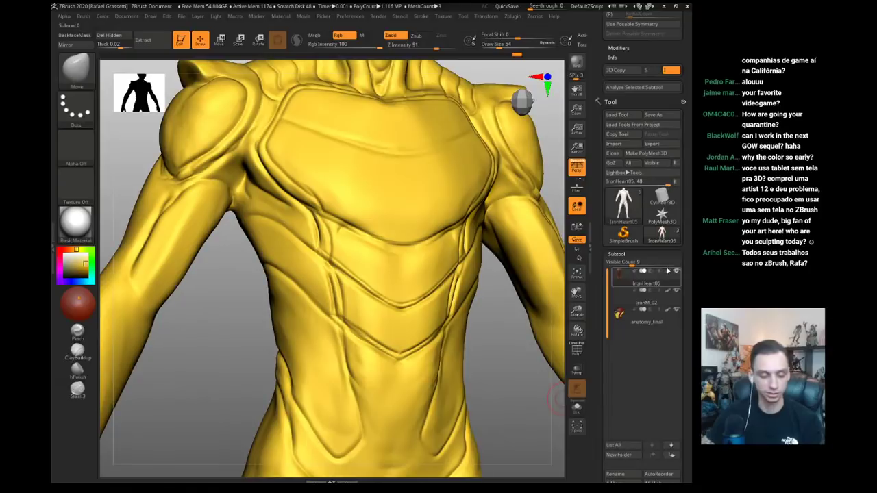
{"action": "key", "text": "c"}
{"action": "left_click_drag", "start_coordinate": [209, 313], "coordinate": [235, 352]}
{"action": "left_click", "coordinate": [669, 273]}
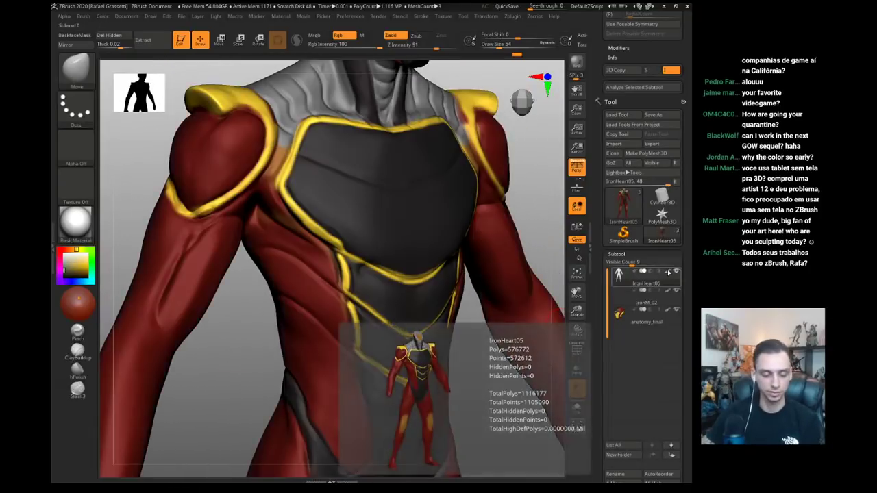
{"action": "left_click", "coordinate": [669, 273]}
{"action": "left_click", "coordinate": [668, 273]}
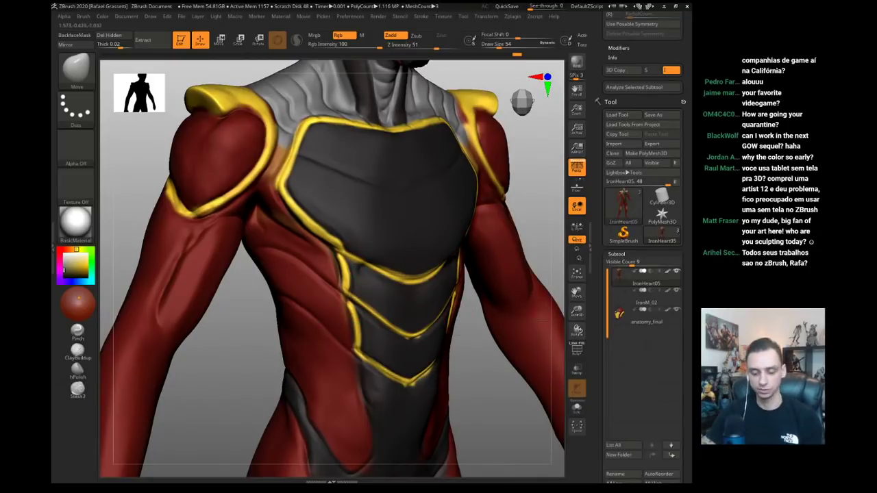
{"action": "left_click_drag", "start_coordinate": [503, 406], "coordinate": [358, 328], "text": "alt"}
{"action": "left_click_drag", "start_coordinate": [250, 347], "coordinate": [308, 411]}
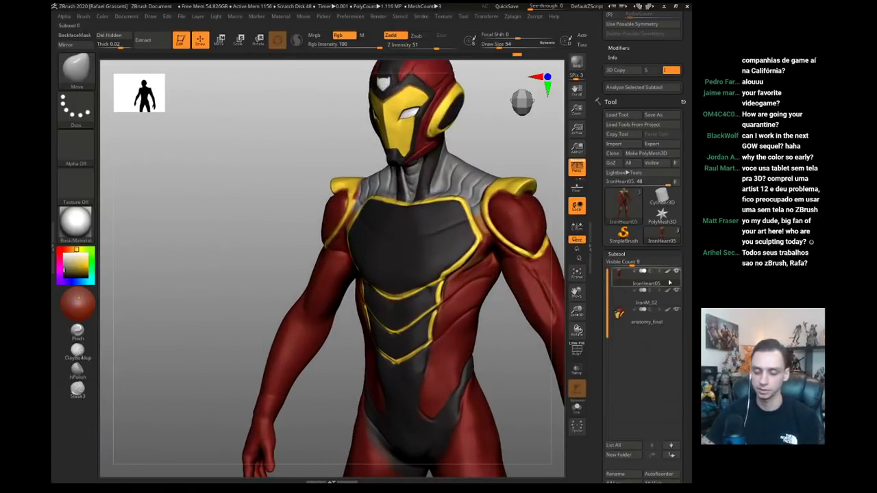
{"action": "left_click", "coordinate": [668, 272]}
{"action": "left_click", "coordinate": [668, 272]}
- Carve the edges between the lower abdomen and the red side panels with the DamStandard brush at draw size 37
{"action": "left_click_drag", "start_coordinate": [209, 273], "coordinate": [222, 254]}
{"action": "key", "text": "b"}
{"action": "key", "text": "d"}
{"action": "key", "text": "s"}
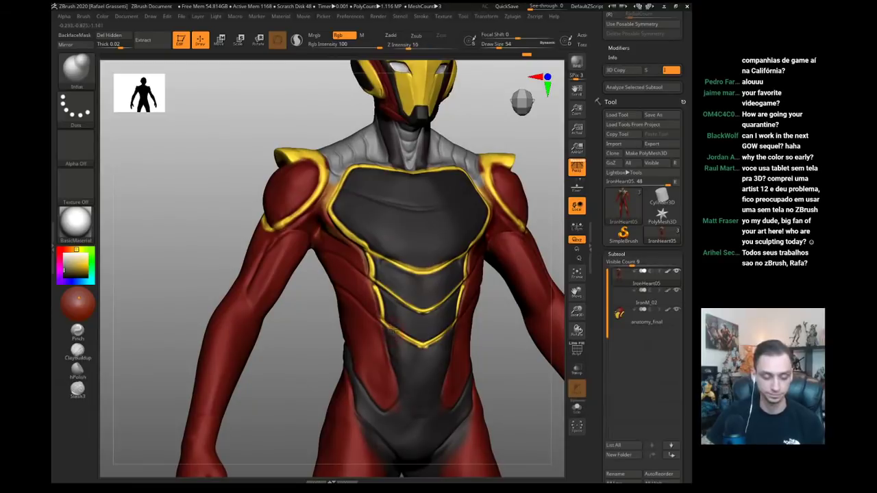
{"action": "key", "text": "s"}
{"action": "left_click_drag", "start_coordinate": [323, 359], "coordinate": [324, 332], "text": "alt"}
{"action": "key", "text": "s"}
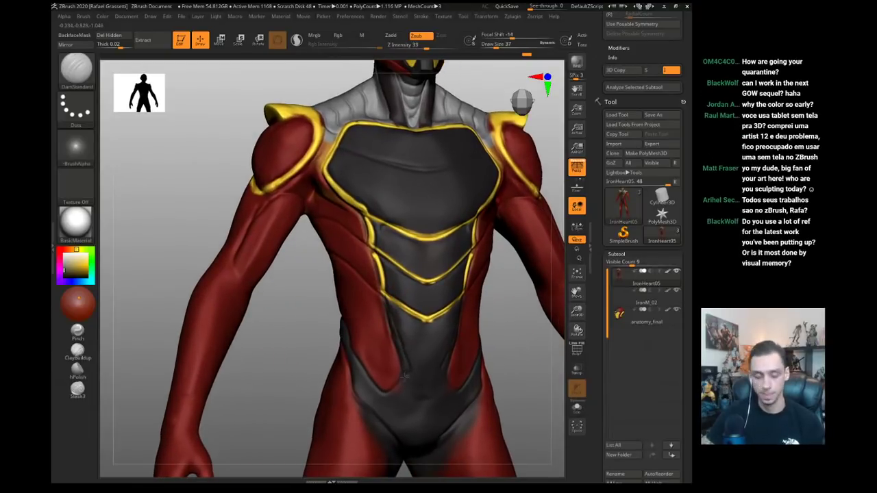
- Add raised yellow trim along the edges between the lower abdomen and the red side panels with the Inflat brush
{"action": "right_click_drag", "start_coordinate": [313, 343], "coordinate": [323, 320]}
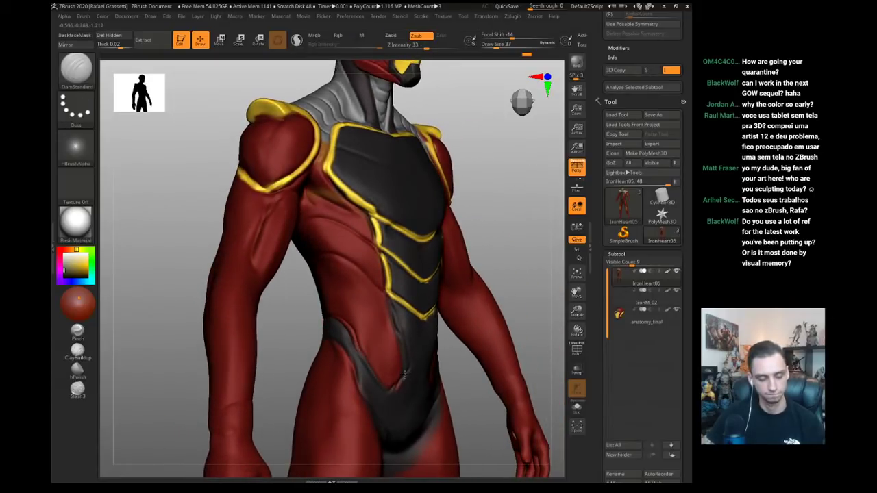
{"action": "key", "text": "b"}
{"action": "key", "text": "i"}
{"action": "key", "text": "n"}
{"action": "left_click_drag", "start_coordinate": [331, 318], "coordinate": [359, 350]}
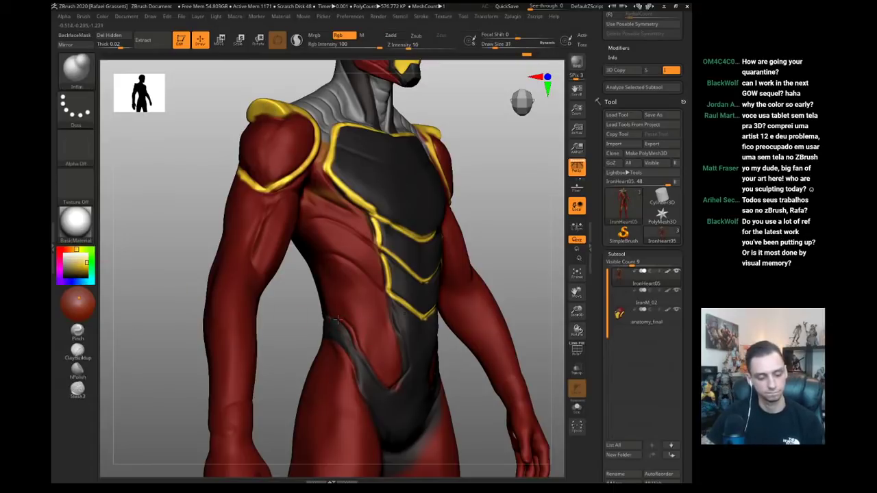
{"action": "left_click_drag", "start_coordinate": [332, 317], "coordinate": [357, 338]}
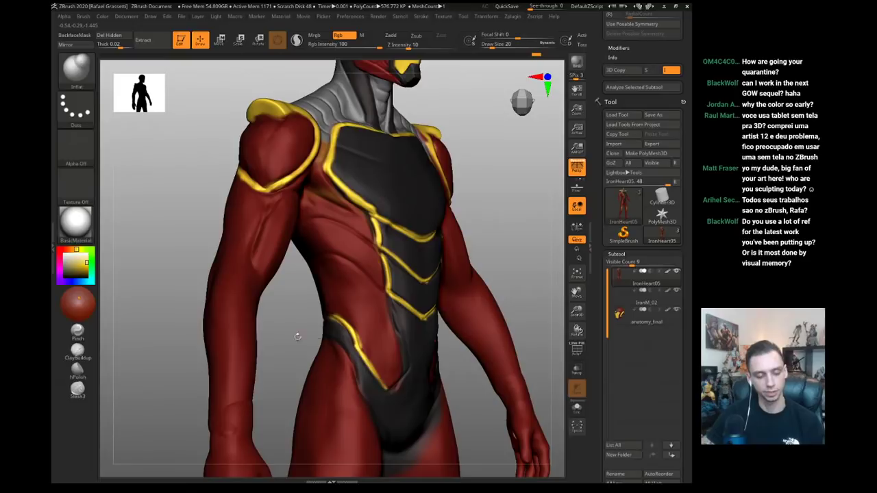
{"action": "left_click_drag", "start_coordinate": [297, 336], "coordinate": [240, 340]}
{"action": "mouse_move", "coordinate": [403, 386]}
{"action": "left_mouse_down"}
{"action": "mouse_move", "coordinate": [413, 371]}
{"action": "mouse_move", "coordinate": [394, 299]}
{"action": "mouse_move", "coordinate": [401, 317]}
{"action": "left_mouse_up"}
{"action": "left_click_drag", "start_coordinate": [319, 336], "coordinate": [394, 317]}
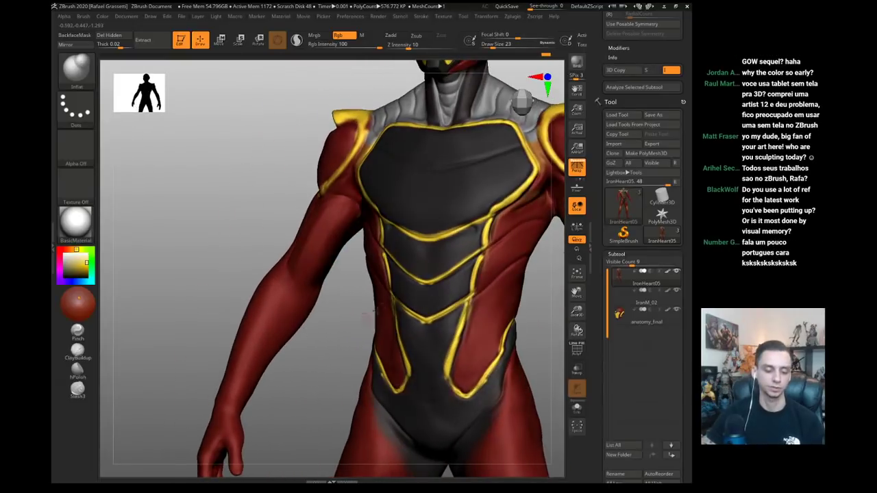
- Adjust the abdomen's side trims and the torso's sides with the Move brush, raising its draw size to 415 and lowering it to 262
{"action": "key", "text": "b"}
{"action": "key", "text": "m"}
{"action": "key", "text": "v"}
{"action": "key", "text": "s"}
{"action": "left_click", "coordinate": [398, 313]}
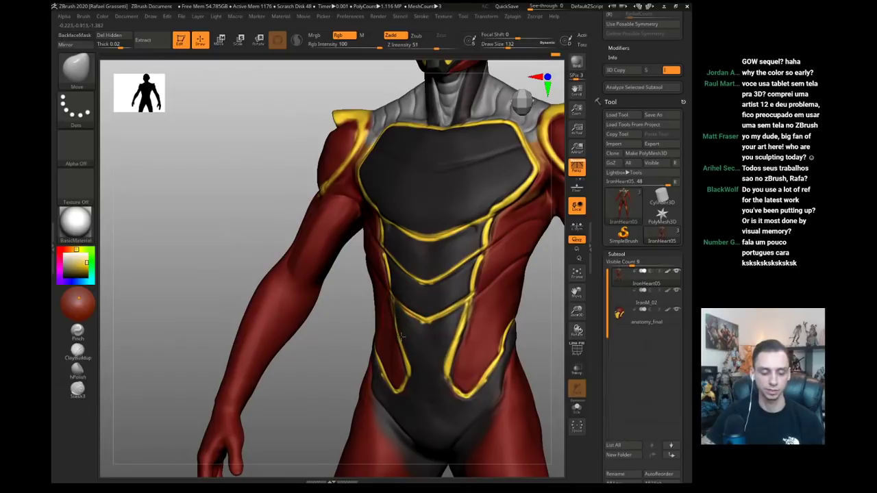
{"action": "key", "text": "f"}
{"action": "mouse_move", "coordinate": [219, 324]}
{"action": "left_mouse_down"}
{"action": "mouse_move", "coordinate": [229, 333]}
{"action": "mouse_move", "coordinate": [212, 333]}
{"action": "mouse_move", "coordinate": [233, 333]}
{"action": "mouse_move", "coordinate": [333, 301]}
{"action": "left_mouse_up"}
{"action": "key", "text": "s"}
{"action": "left_click_drag", "start_coordinate": [386, 300], "coordinate": [403, 306]}
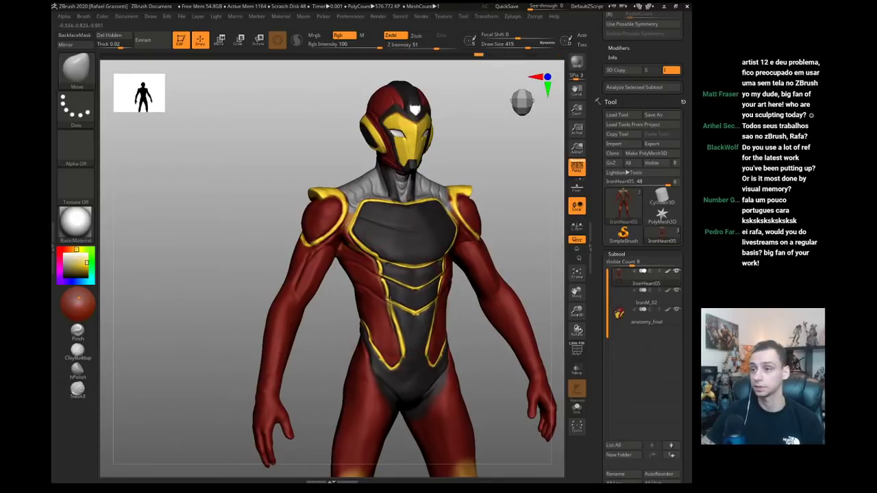
{"action": "key", "text": "s"}
{"action": "left_click_drag", "start_coordinate": [358, 289], "coordinate": [356, 289]}
- Hide the arms between the shoulder caps and the wrists with Lasso selections
{"action": "mouse_move", "coordinate": [222, 257]}
{"action": "left_mouse_down"}
{"action": "mouse_move", "coordinate": [218, 248]}
{"action": "mouse_move", "coordinate": [243, 251]}
{"action": "mouse_move", "coordinate": [234, 235]}
{"action": "mouse_move", "coordinate": [235, 302]}
{"action": "mouse_move", "coordinate": [255, 303]}
{"action": "mouse_move", "coordinate": [247, 405]}
{"action": "mouse_move", "coordinate": [306, 374]}
{"action": "left_mouse_up"}
{"action": "left_click", "coordinate": [80, 120], "text": "ctrl+shift"}
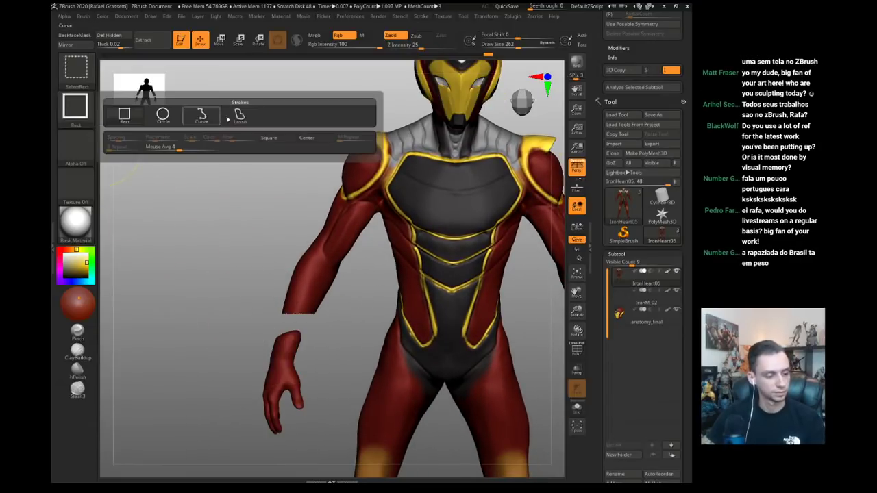
{"action": "left_click", "coordinate": [239, 118], "text": "ctrl+shift"}
{"action": "left_click_drag", "start_coordinate": [255, 161], "coordinate": [197, 222], "text": "alt"}
{"action": "mouse_move", "coordinate": [190, 252]}
{"action": "left_mouse_down", "text": "ctrl+shift"}
{"action": "mouse_move", "coordinate": [356, 300]}
{"action": "mouse_move", "coordinate": [372, 210]}
{"action": "mouse_move", "coordinate": [318, 171]}
{"action": "left_mouse_up", "text": "ctrl+shift"}
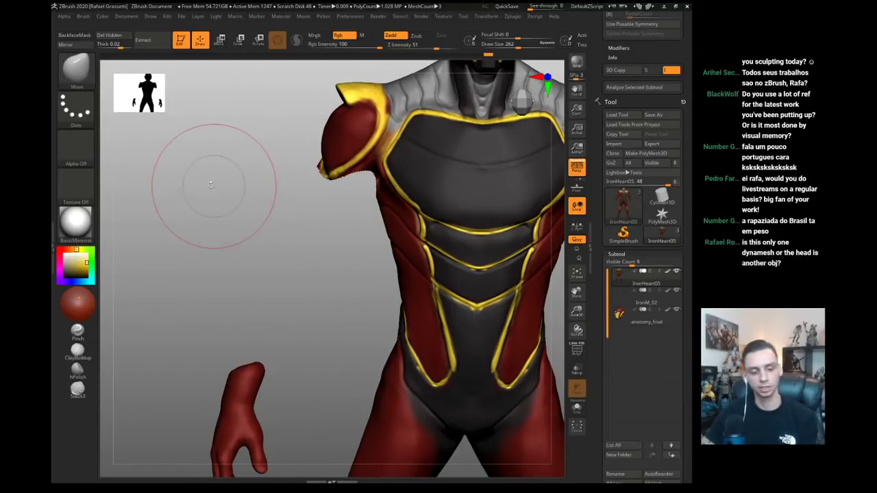
{"action": "mouse_move", "coordinate": [206, 167]}
{"action": "left_mouse_down"}
{"action": "mouse_move", "coordinate": [226, 256]}
{"action": "mouse_move", "coordinate": [251, 261]}
{"action": "mouse_move", "coordinate": [242, 253]}
{"action": "mouse_move", "coordinate": [292, 248]}
{"action": "mouse_move", "coordinate": [280, 168]}
{"action": "left_mouse_up"}
{"action": "key", "text": "ctrl+shift"}
- Refine the hidden regions around the armpits and the arms' upper ends with lasso selections, inverting the visibility to clean both sides of the cut
{"action": "mouse_move", "coordinate": [247, 209]}
{"action": "left_mouse_down"}
{"action": "mouse_move", "coordinate": [487, 318]}
{"action": "mouse_move", "coordinate": [466, 332]}
{"action": "left_mouse_up"}
{"action": "key", "text": "ctrl+shift"}
{"action": "mouse_move", "coordinate": [473, 261]}
{"action": "left_mouse_down", "text": "ctrl+alt+shift"}
{"action": "mouse_move", "coordinate": [517, 261]}
{"action": "mouse_move", "coordinate": [528, 330]}
{"action": "left_mouse_up", "text": "ctrl+alt+shift"}
{"action": "mouse_move", "coordinate": [493, 364]}
{"action": "left_mouse_down"}
{"action": "mouse_move", "coordinate": [423, 345]}
{"action": "mouse_move", "coordinate": [286, 278]}
{"action": "mouse_move", "coordinate": [264, 292]}
{"action": "mouse_move", "coordinate": [259, 284]}
{"action": "mouse_move", "coordinate": [270, 278]}
{"action": "mouse_move", "coordinate": [276, 307]}
{"action": "mouse_move", "coordinate": [275, 282]}
{"action": "mouse_move", "coordinate": [440, 313]}
{"action": "mouse_move", "coordinate": [479, 368]}
{"action": "mouse_move", "coordinate": [490, 341]}
{"action": "mouse_move", "coordinate": [442, 307]}
{"action": "left_mouse_up"}
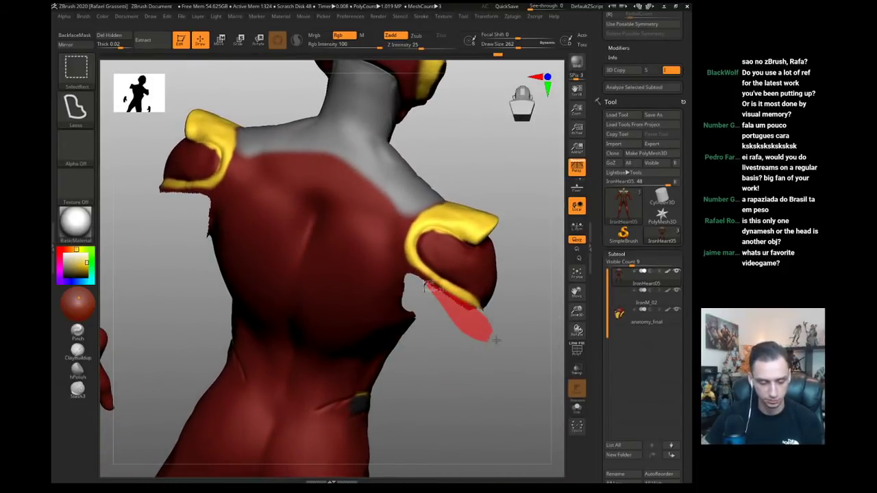
{"action": "mouse_move", "coordinate": [496, 339]}
{"action": "left_mouse_down", "text": "ctrl+alt+shift"}
{"action": "mouse_move", "coordinate": [251, 303]}
{"action": "mouse_move", "coordinate": [262, 316]}
{"action": "mouse_move", "coordinate": [293, 269]}
{"action": "mouse_move", "coordinate": [305, 224]}
{"action": "left_mouse_up", "text": "ctrl+alt+shift"}
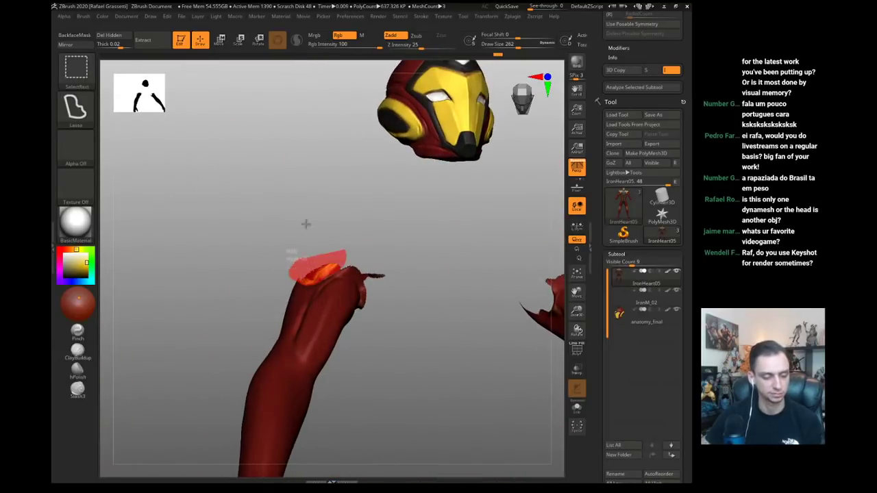
{"action": "left_click_drag", "start_coordinate": [220, 333], "coordinate": [241, 324]}
{"action": "mouse_move", "coordinate": [405, 288]}
{"action": "left_mouse_down", "text": "ctrl+alt+shift"}
{"action": "mouse_move", "coordinate": [364, 286]}
{"action": "mouse_move", "coordinate": [411, 254]}
{"action": "left_mouse_up", "text": "ctrl+alt+shift"}
{"action": "left_click_drag", "start_coordinate": [210, 302], "coordinate": [199, 310], "text": "ctrl+shift"}
{"action": "mouse_move", "coordinate": [200, 309]}
{"action": "left_mouse_down", "text": "alt"}
{"action": "mouse_move", "coordinate": [178, 292]}
{"action": "mouse_move", "coordinate": [302, 314]}
{"action": "left_mouse_up", "text": "alt"}
- Split the hidden arms off the body into their own subtool
{"action": "left_click_drag", "start_coordinate": [615, 432], "coordinate": [614, 56]}
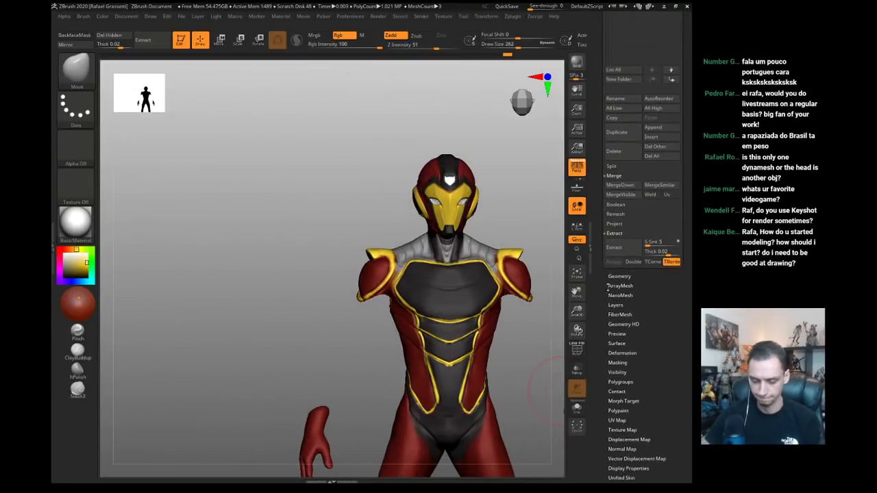
{"action": "left_click", "coordinate": [619, 277], "text": "shift"}
{"action": "scroll", "coordinate": [608, 299], "scroll_direction": "up", "scroll_amount": 5}
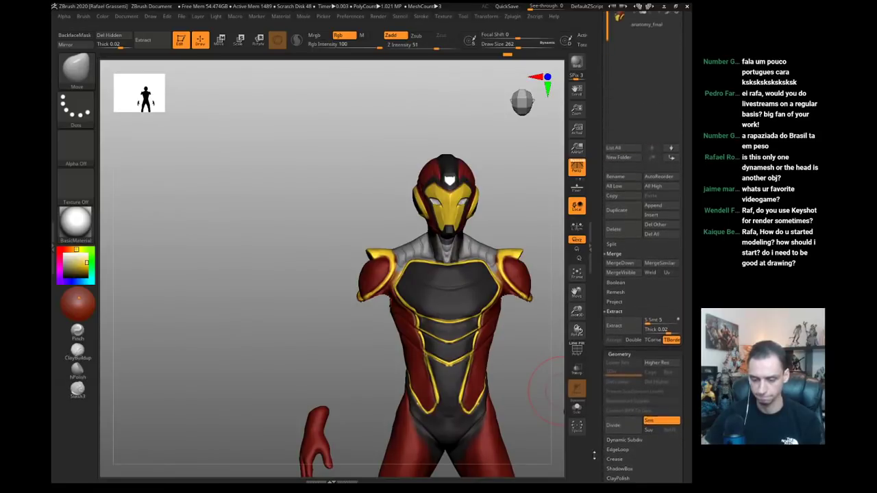
{"action": "left_click", "coordinate": [610, 259]}
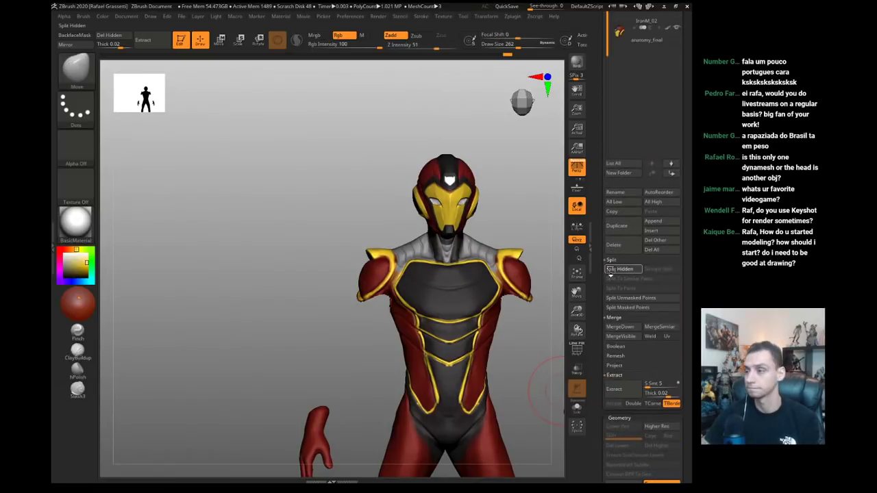
{"action": "left_click", "coordinate": [611, 270]}
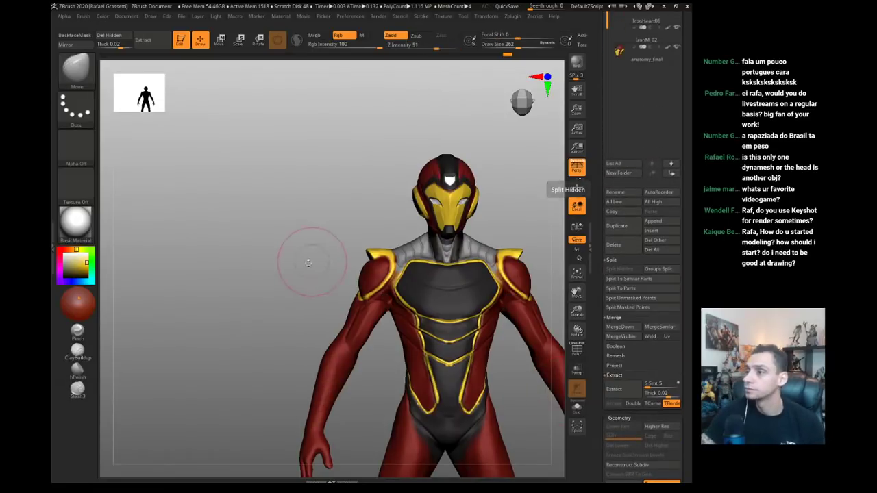
- Isolate the arms subtool and remesh it with DynaMesh at resolution 264
{"action": "left_click_drag", "start_coordinate": [313, 260], "coordinate": [227, 298]}
{"action": "key", "text": "alt+s"}
{"action": "left_click_drag", "start_coordinate": [424, 346], "coordinate": [441, 372]}
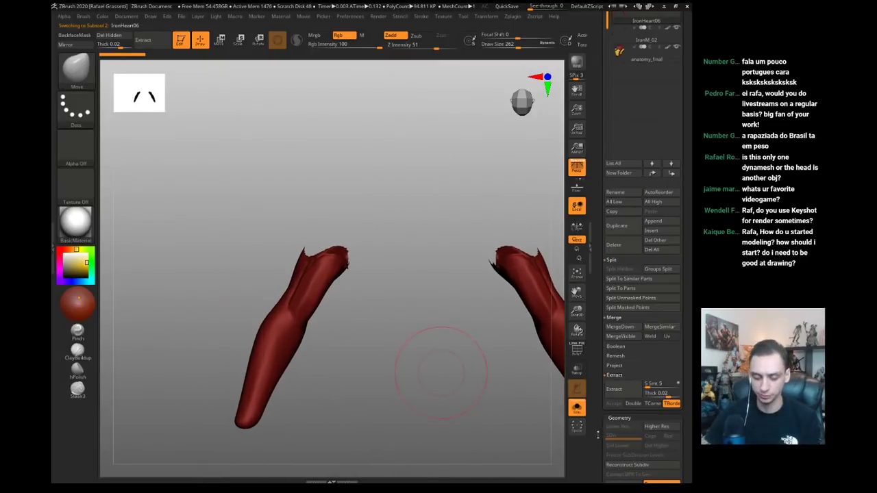
{"action": "scroll", "coordinate": [641, 329], "scroll_direction": "down", "scroll_amount": 8}
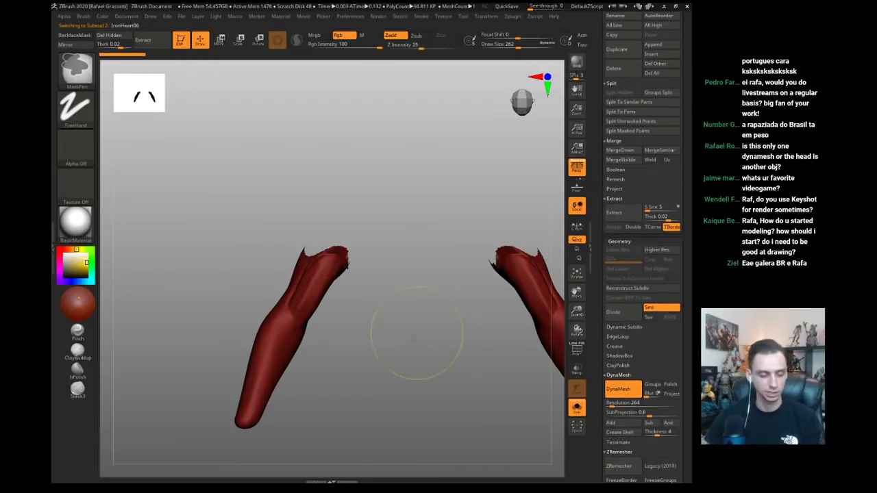
{"action": "left_click_drag", "start_coordinate": [441, 399], "coordinate": [376, 366], "text": "ctrl"}
- Choose red as the colour and work over the arms' upper ends with the Inflat brush at draw size 299
{"action": "left_click_drag", "start_coordinate": [78, 265], "coordinate": [307, 299]}
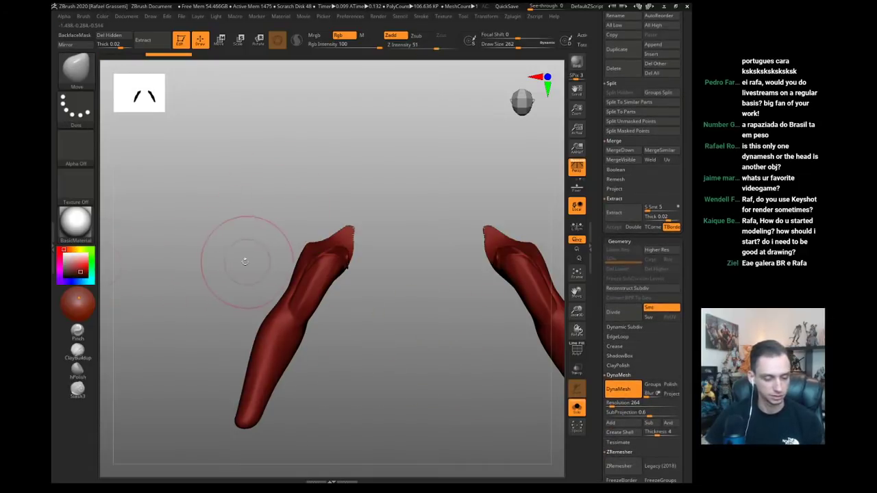
{"action": "left_click_drag", "start_coordinate": [233, 261], "coordinate": [241, 301], "text": "alt"}
{"action": "key", "text": "s"}
{"action": "left_click_drag", "start_coordinate": [358, 245], "coordinate": [361, 245]}
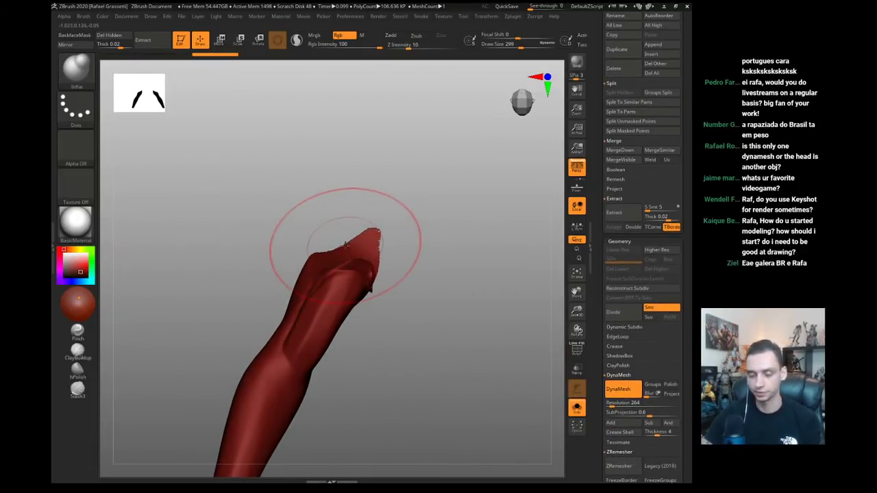
{"action": "key", "text": "space"}
{"action": "left_click", "coordinate": [377, 236]}
{"action": "left_click_drag", "start_coordinate": [396, 318], "coordinate": [369, 296]}
{"action": "left_click_drag", "start_coordinate": [313, 252], "coordinate": [325, 258]}
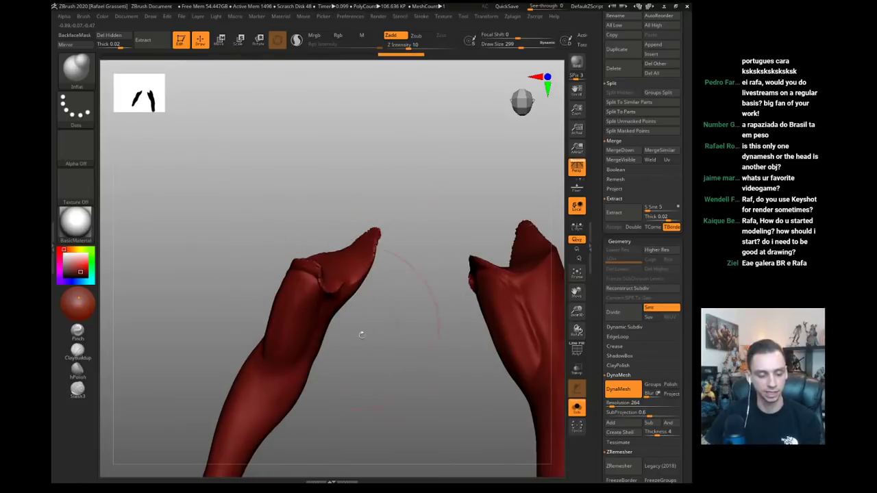
{"action": "left_click_drag", "start_coordinate": [360, 333], "coordinate": [385, 348]}
{"action": "left_click_drag", "start_coordinate": [281, 267], "coordinate": [321, 276]}
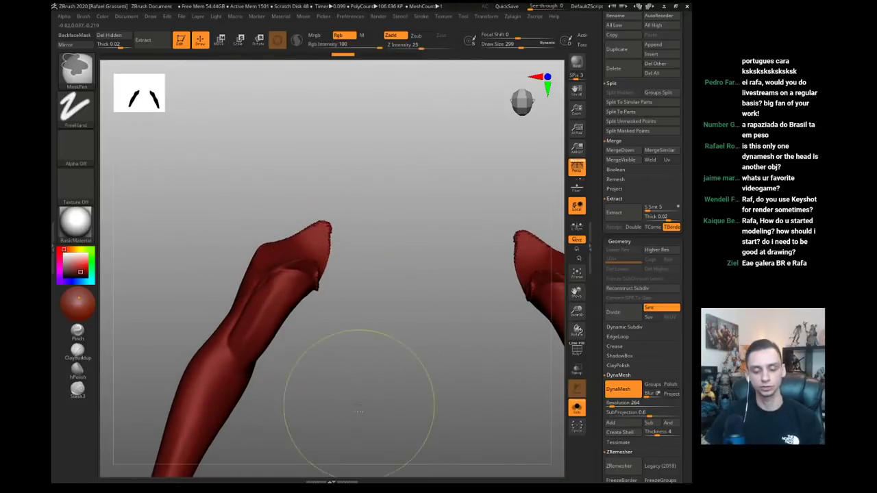
- Remesh the arms, hide the ragged rim at their upper ends with a lasso selection and delete the hidden geometry
{"action": "mouse_move", "coordinate": [355, 403]}
{"action": "left_mouse_down"}
{"action": "mouse_move", "coordinate": [357, 309]}
{"action": "mouse_move", "coordinate": [329, 205]}
{"action": "left_mouse_up"}
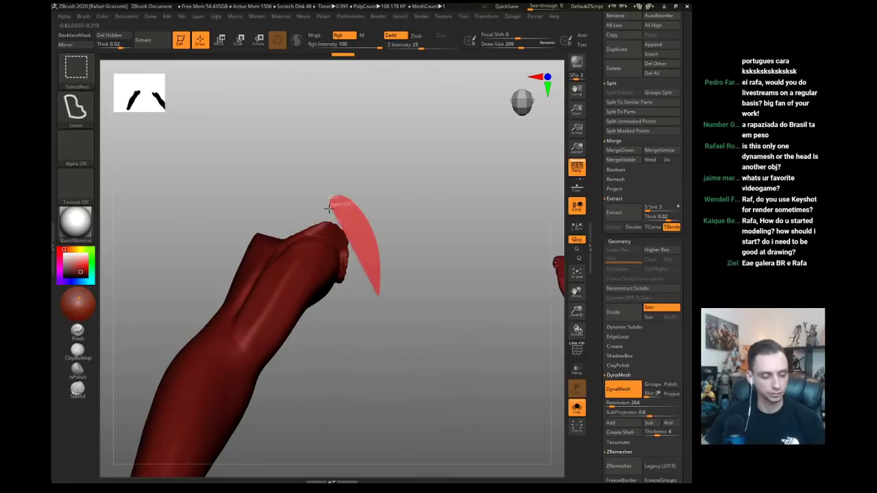
{"action": "left_click_drag", "start_coordinate": [333, 300], "coordinate": [332, 296], "text": "ctrl+alt+shift"}
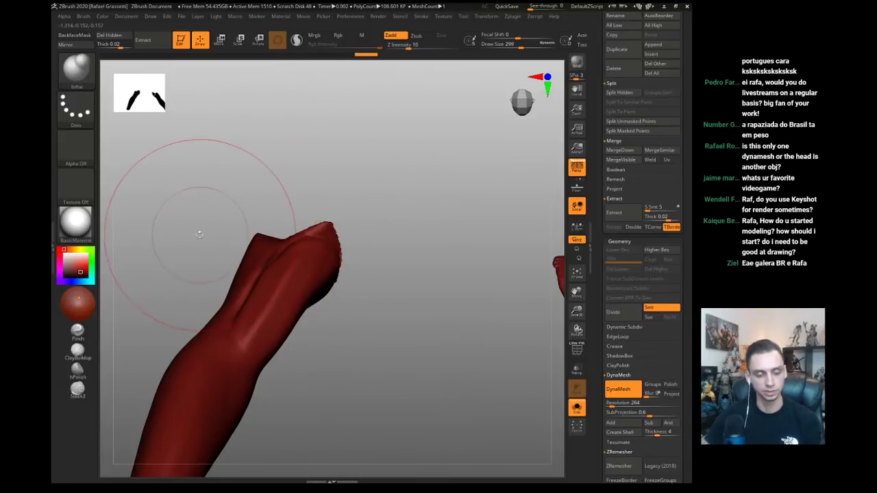
{"action": "mouse_move", "coordinate": [198, 231]}
{"action": "left_mouse_down"}
{"action": "mouse_move", "coordinate": [208, 258]}
{"action": "mouse_move", "coordinate": [237, 280]}
{"action": "left_mouse_up"}
{"action": "scroll", "coordinate": [620, 411], "scroll_direction": "down", "scroll_amount": 4}
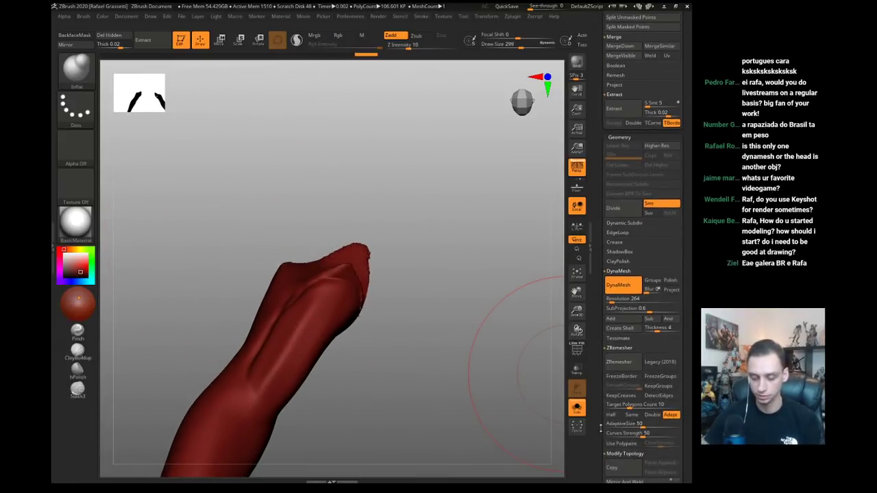
{"action": "left_click", "coordinate": [609, 450]}
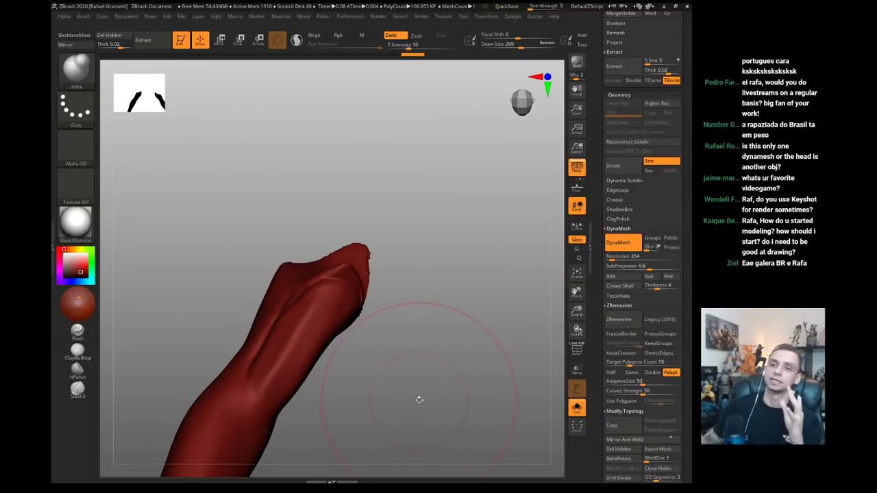
- Reshape the pointed corners at the arms' upper ends with the Move brush at draw size 167
{"action": "left_click_drag", "start_coordinate": [420, 399], "coordinate": [324, 231]}
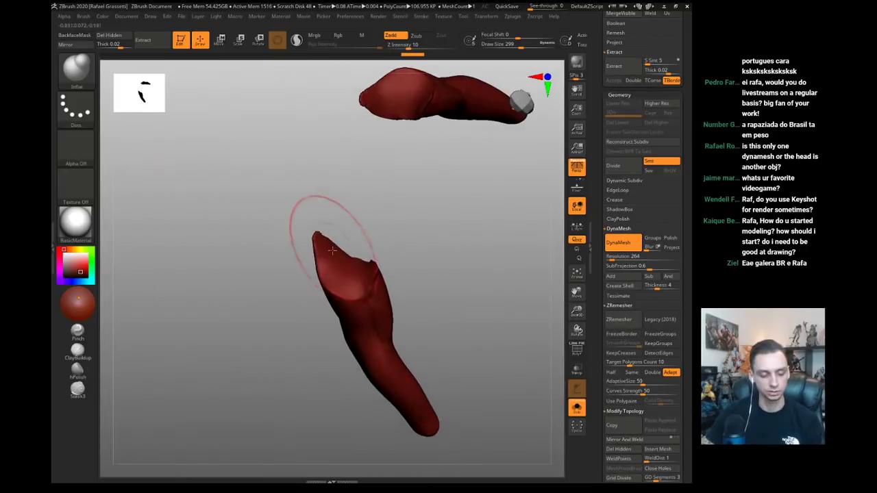
{"action": "left_click_drag", "start_coordinate": [255, 244], "coordinate": [268, 197]}
{"action": "key", "text": "b"}
{"action": "key", "text": "m"}
{"action": "key", "text": "v"}
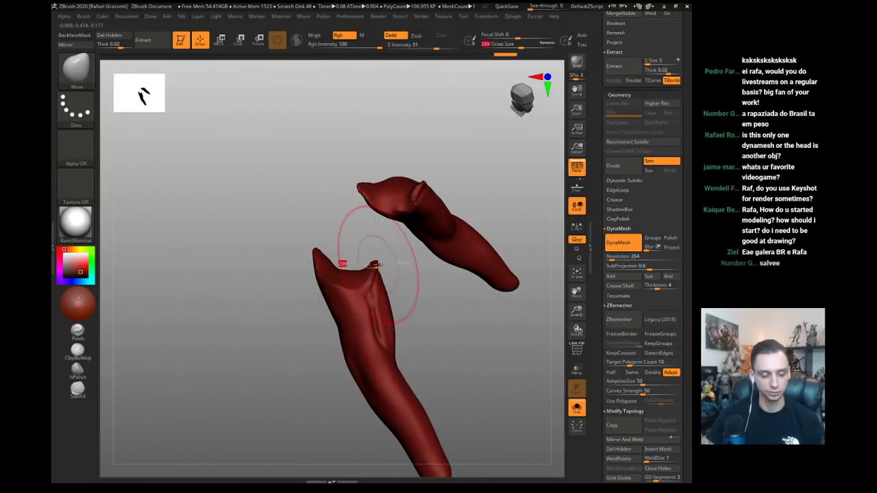
{"action": "left_click_drag", "start_coordinate": [369, 267], "coordinate": [302, 265]}
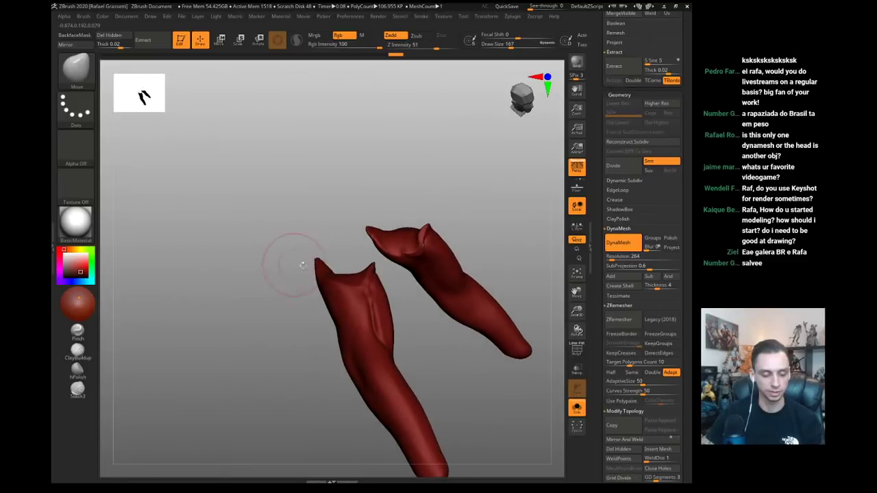
{"action": "left_click_drag", "start_coordinate": [296, 298], "coordinate": [199, 281]}
- Switch from the arms to the torso subtool and isolate it
{"action": "key", "text": "alt+s"}
{"action": "left_click", "coordinate": [360, 317], "text": "alt"}
{"action": "key", "text": "alt+s"}
{"action": "left_click_drag", "start_coordinate": [235, 315], "coordinate": [268, 353], "text": "alt"}
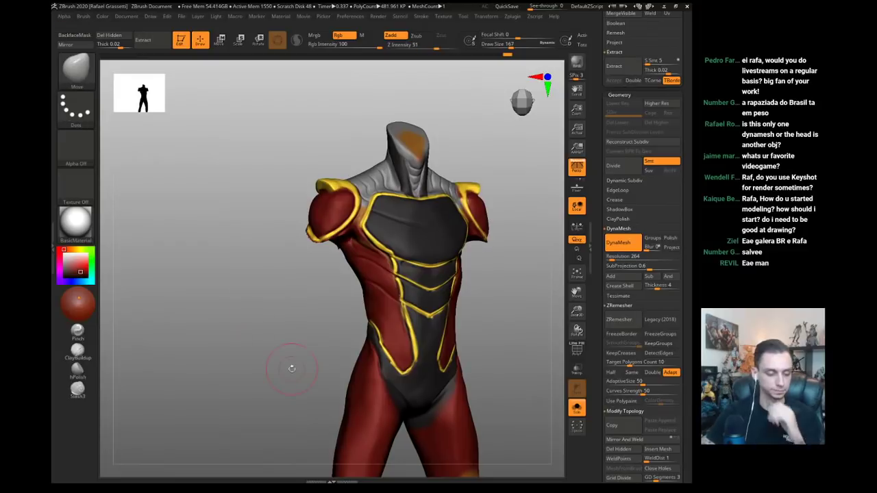
- Refine the underside and lower edge of the shoulder cap with the Inflat and Move brushes, reducing the Move draw size to 87
{"action": "mouse_move", "coordinate": [236, 228]}
{"action": "left_mouse_down", "text": "alt"}
{"action": "mouse_move", "coordinate": [287, 264]}
{"action": "mouse_move", "coordinate": [350, 248]}
{"action": "mouse_move", "coordinate": [381, 269]}
{"action": "mouse_move", "coordinate": [364, 260]}
{"action": "left_mouse_up", "text": "alt"}
{"action": "key", "text": "b"}
{"action": "key", "text": "i"}
{"action": "key", "text": "n"}
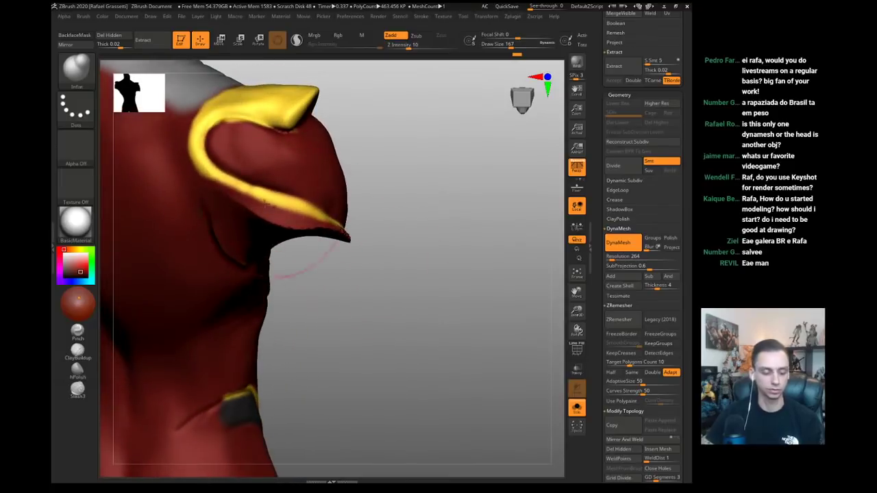
{"action": "mouse_move", "coordinate": [367, 291]}
{"action": "left_mouse_down"}
{"action": "mouse_move", "coordinate": [362, 317]}
{"action": "mouse_move", "coordinate": [308, 243]}
{"action": "left_mouse_up"}
{"action": "key", "text": "b"}
{"action": "key", "text": "m"}
{"action": "key", "text": "v"}
{"action": "key", "text": "s"}
{"action": "mouse_move", "coordinate": [297, 231]}
{"action": "left_mouse_down"}
{"action": "mouse_move", "coordinate": [289, 233]}
{"action": "mouse_move", "coordinate": [320, 245]}
{"action": "mouse_move", "coordinate": [237, 240]}
{"action": "mouse_move", "coordinate": [288, 217]}
{"action": "mouse_move", "coordinate": [363, 216]}
{"action": "mouse_move", "coordinate": [342, 230]}
{"action": "left_mouse_up"}
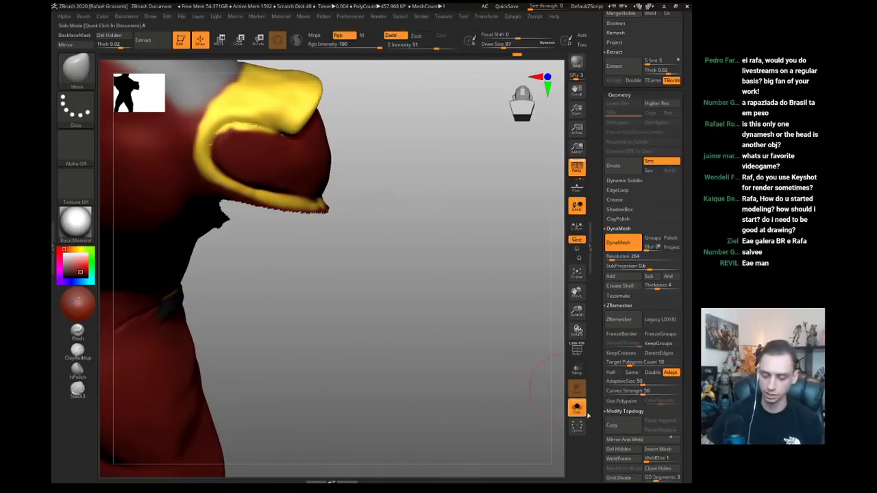
- Delete the torso's hidden geometry and remesh it with DynaMesh at resolution 264
{"action": "scroll", "coordinate": [598, 391], "scroll_direction": "down", "scroll_amount": 2}
{"action": "left_click", "coordinate": [609, 416]}
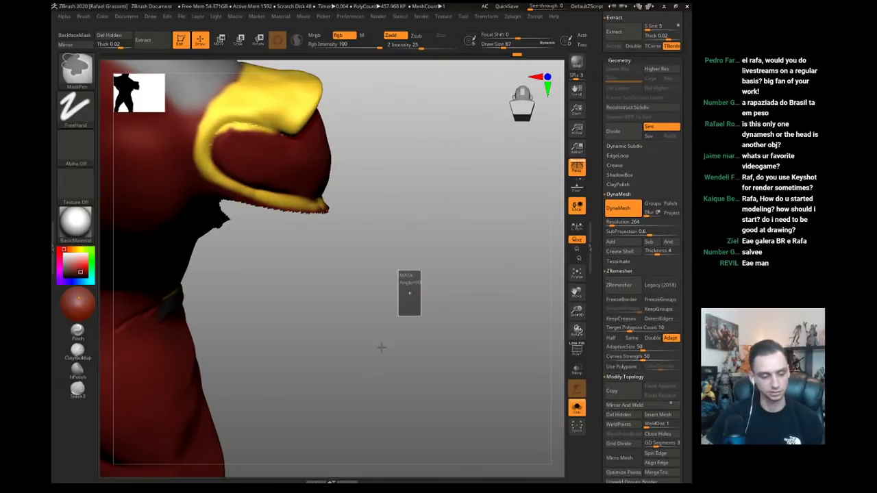
{"action": "mouse_move", "coordinate": [381, 348]}
{"action": "left_mouse_down"}
{"action": "mouse_move", "coordinate": [326, 317]}
{"action": "mouse_move", "coordinate": [249, 335]}
{"action": "mouse_move", "coordinate": [273, 298]}
{"action": "left_mouse_up"}
- Undo the last stroke and smooth the shoulder cap's lower rim with the Smooth brush's Rgb turned off
{"action": "key", "text": "ctrl+z"}
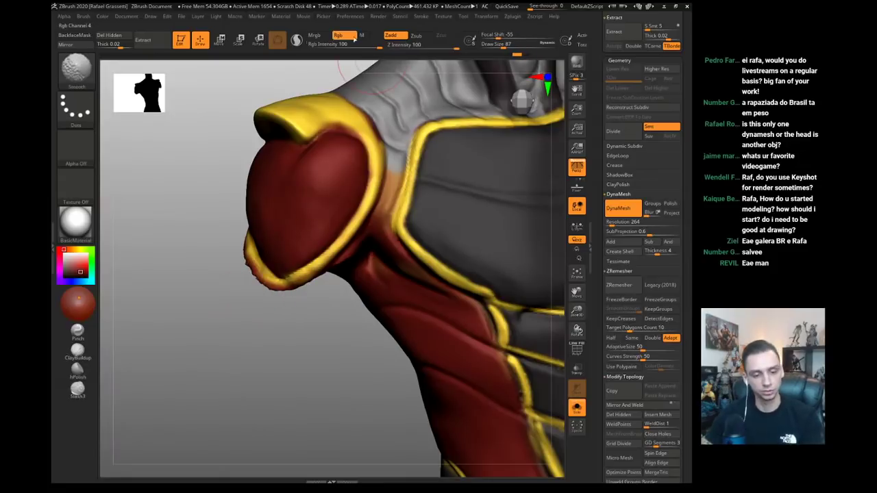
{"action": "left_click", "coordinate": [344, 35]}
{"action": "left_click_drag", "start_coordinate": [248, 260], "coordinate": [288, 291], "text": "shift"}
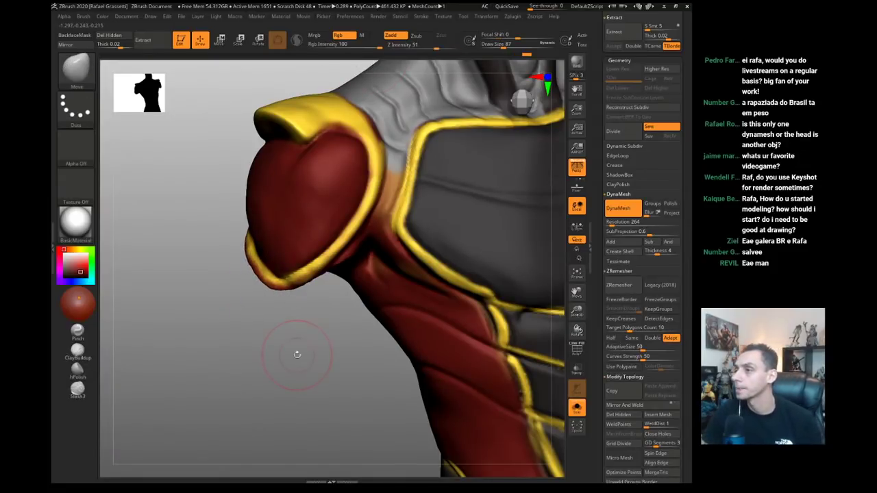
- Inflate the lower corner of the shoulder cap's trim and set up the Clay brush at draw size 54
{"action": "mouse_move", "coordinate": [288, 362]}
{"action": "left_mouse_down"}
{"action": "mouse_move", "coordinate": [237, 333]}
{"action": "mouse_move", "coordinate": [251, 350]}
{"action": "mouse_move", "coordinate": [262, 340]}
{"action": "left_mouse_up"}
{"action": "key", "text": "b"}
{"action": "key", "text": "i"}
{"action": "key", "text": "n"}
{"action": "mouse_move", "coordinate": [263, 286]}
{"action": "left_mouse_down"}
{"action": "mouse_move", "coordinate": [249, 287]}
{"action": "mouse_move", "coordinate": [255, 322]}
{"action": "left_mouse_up"}
{"action": "key", "text": "b"}
{"action": "key", "text": "c"}
{"action": "key", "text": "l"}
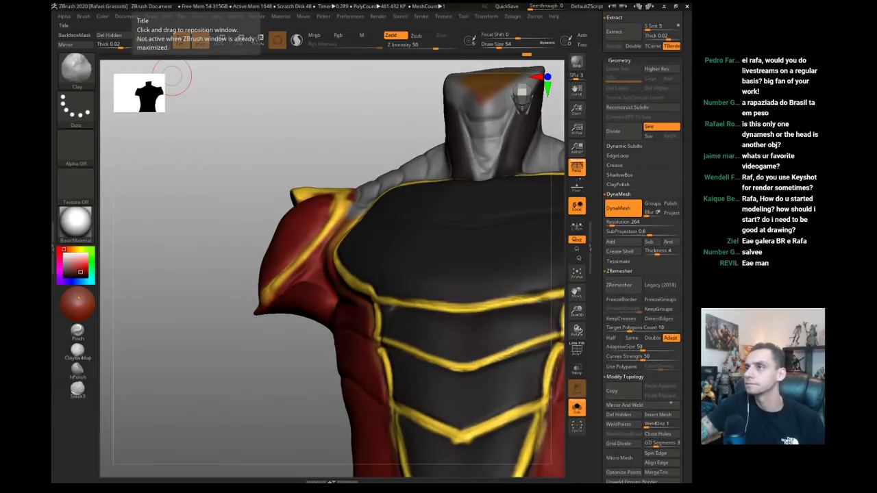
{"action": "left_click_drag", "start_coordinate": [213, 287], "coordinate": [225, 302]}
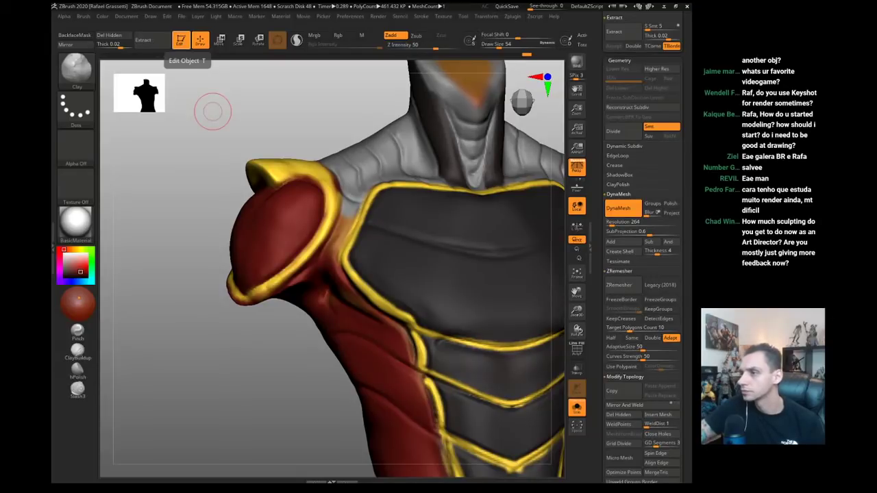
- Inflate the shoulder cap's yellow trim and its underside with the Inflat brush, raising the draw size to 49
{"action": "left_click_drag", "start_coordinate": [231, 364], "coordinate": [229, 332]}
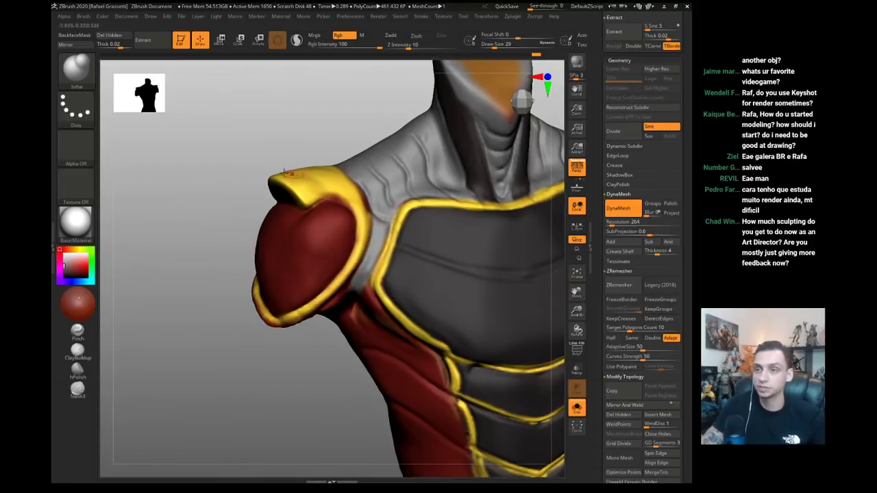
{"action": "left_click_drag", "start_coordinate": [240, 170], "coordinate": [256, 160]}
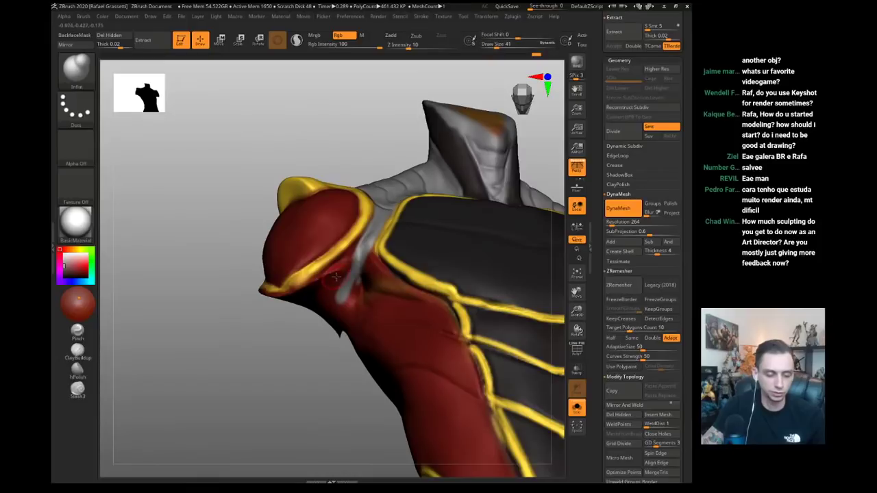
{"action": "key", "text": "b"}
{"action": "key", "text": "c"}
{"action": "key", "text": "l"}
{"action": "key", "text": "b"}
{"action": "key", "text": "i"}
{"action": "key", "text": "n"}
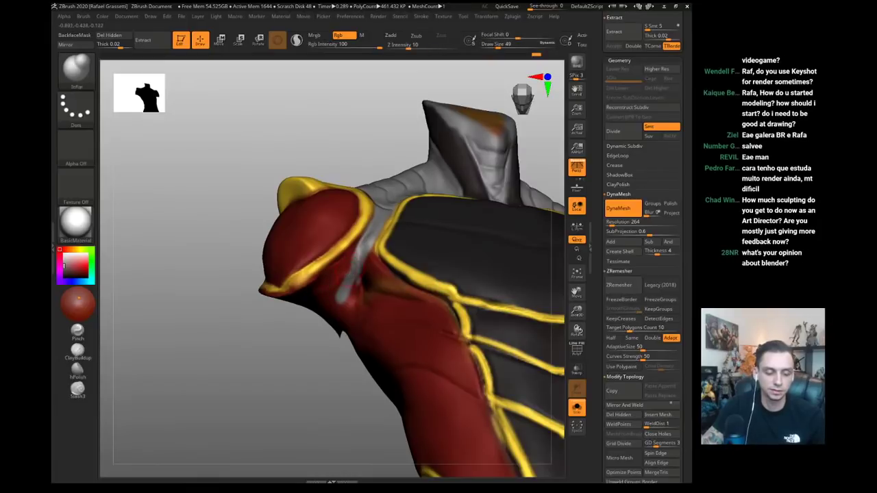
- Reshape the shoulder cap's outline with the Move brush at draw size 97
{"action": "mouse_move", "coordinate": [274, 212]}
{"action": "left_mouse_down", "text": "alt"}
{"action": "mouse_move", "coordinate": [223, 146]}
{"action": "mouse_move", "coordinate": [225, 188]}
{"action": "mouse_move", "coordinate": [215, 200]}
{"action": "mouse_move", "coordinate": [249, 166]}
{"action": "mouse_move", "coordinate": [266, 176]}
{"action": "mouse_move", "coordinate": [251, 202]}
{"action": "mouse_move", "coordinate": [364, 181]}
{"action": "mouse_move", "coordinate": [384, 204]}
{"action": "left_mouse_up", "text": "alt"}
{"action": "key", "text": "b"}
{"action": "key", "text": "m"}
{"action": "key", "text": "v"}
{"action": "key", "text": "s"}
{"action": "mouse_move", "coordinate": [387, 203]}
{"action": "left_mouse_down"}
{"action": "mouse_move", "coordinate": [288, 155]}
{"action": "mouse_move", "coordinate": [371, 174]}
{"action": "left_mouse_up"}
{"action": "left_click_drag", "start_coordinate": [273, 186], "coordinate": [274, 227], "text": "alt"}
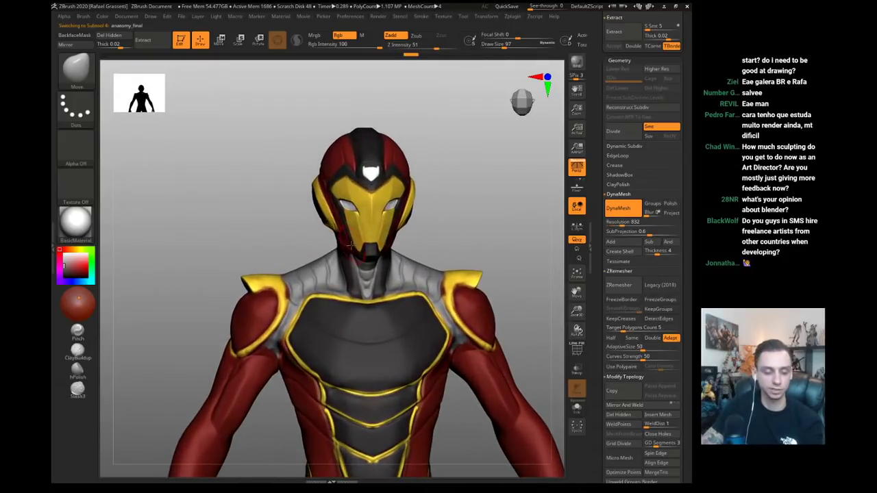
- Adjust the helmet's jaw and side on the anatomy_final subtool with the Move brush, using draw sizes from 145 to 94
{"action": "key", "text": "s"}
{"action": "left_click_drag", "start_coordinate": [353, 245], "coordinate": [358, 246]}
{"action": "left_click_drag", "start_coordinate": [288, 224], "coordinate": [354, 225]}
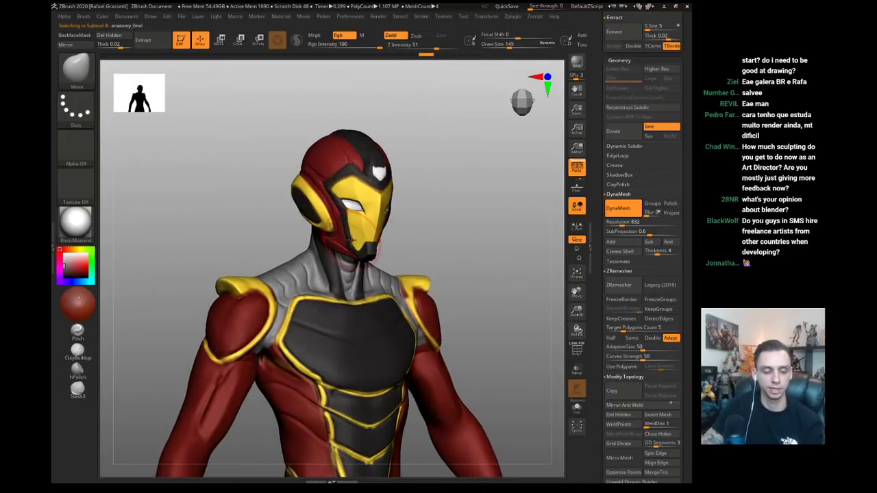
{"action": "left_click_drag", "start_coordinate": [252, 216], "coordinate": [313, 193]}
{"action": "key", "text": "bracketright"}
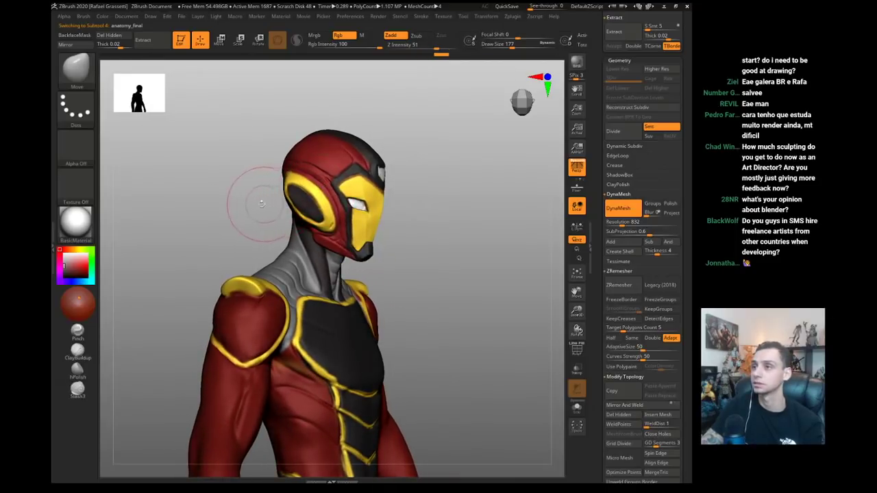
{"action": "mouse_move", "coordinate": [261, 203]}
{"action": "left_mouse_down"}
{"action": "mouse_move", "coordinate": [289, 216]}
{"action": "mouse_move", "coordinate": [255, 205]}
{"action": "left_mouse_up"}
{"action": "key", "text": "bracketleft"}
{"action": "key", "text": "bracketleft"}
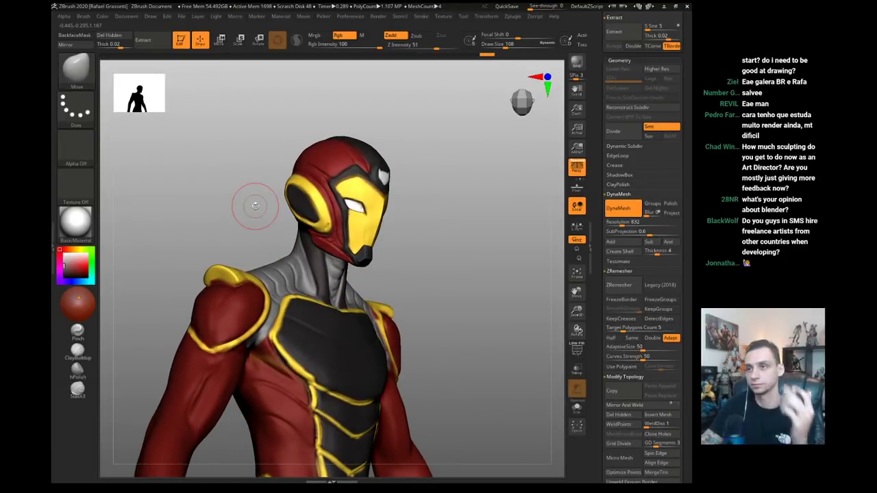
{"action": "mouse_move", "coordinate": [243, 190]}
{"action": "left_mouse_down"}
{"action": "mouse_move", "coordinate": [277, 190]}
{"action": "mouse_move", "coordinate": [223, 188]}
{"action": "mouse_move", "coordinate": [254, 189]}
{"action": "mouse_move", "coordinate": [265, 214]}
{"action": "mouse_move", "coordinate": [333, 228]}
{"action": "left_mouse_up"}
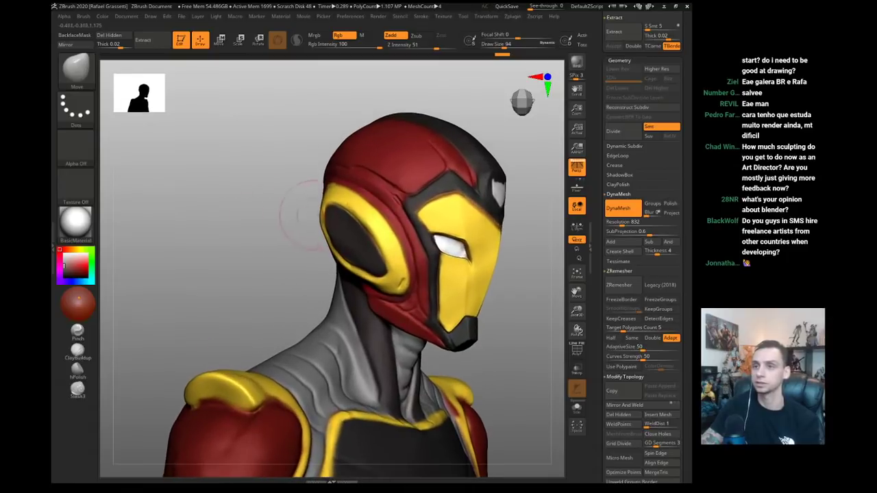
- Set up the Clay brush at draw size 62 and save the tool as IronHeart06
{"action": "key", "text": "b"}
{"action": "key", "text": "c"}
{"action": "key", "text": "l"}
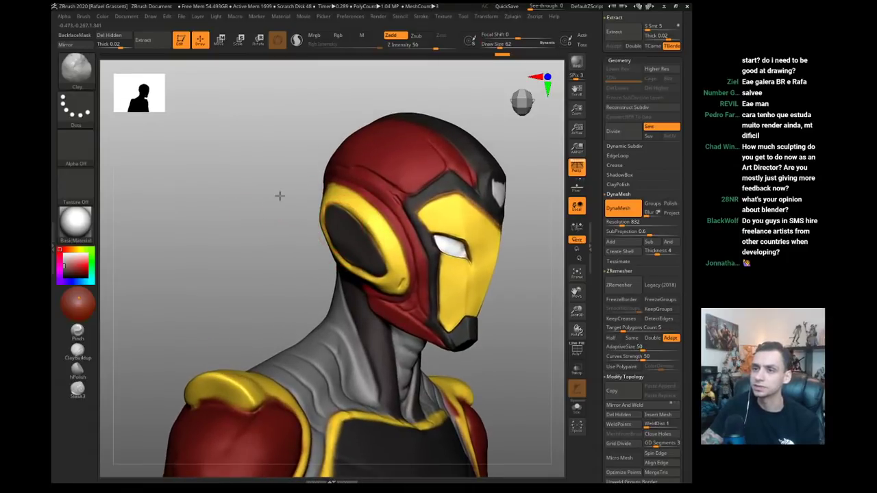
{"action": "left_click_drag", "start_coordinate": [280, 196], "coordinate": [312, 218]}
{"action": "left_click_drag", "start_coordinate": [390, 248], "coordinate": [210, 199]}
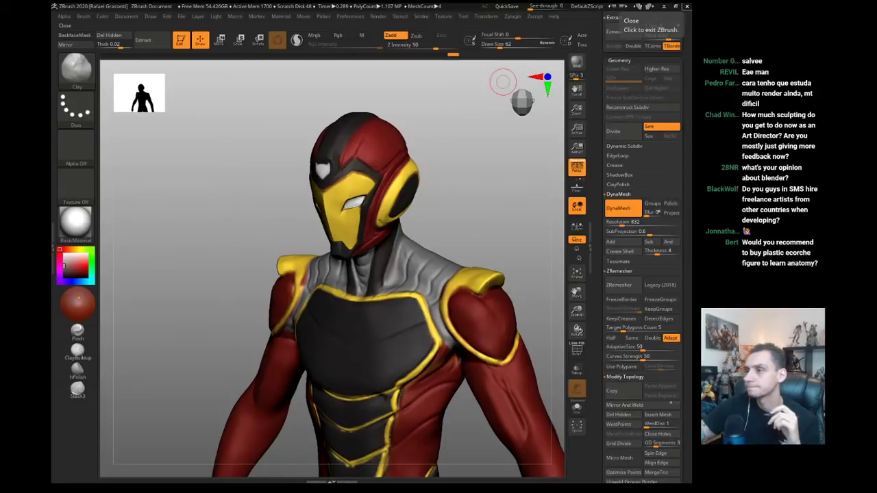
{"action": "mouse_move", "coordinate": [217, 206]}
{"action": "left_mouse_down"}
{"action": "mouse_move", "coordinate": [215, 221]}
{"action": "mouse_move", "coordinate": [244, 231]}
{"action": "mouse_move", "coordinate": [231, 235]}
{"action": "mouse_move", "coordinate": [209, 205]}
{"action": "mouse_move", "coordinate": [219, 209]}
{"action": "left_mouse_up"}
{"action": "key", "text": "ctrl+s"}
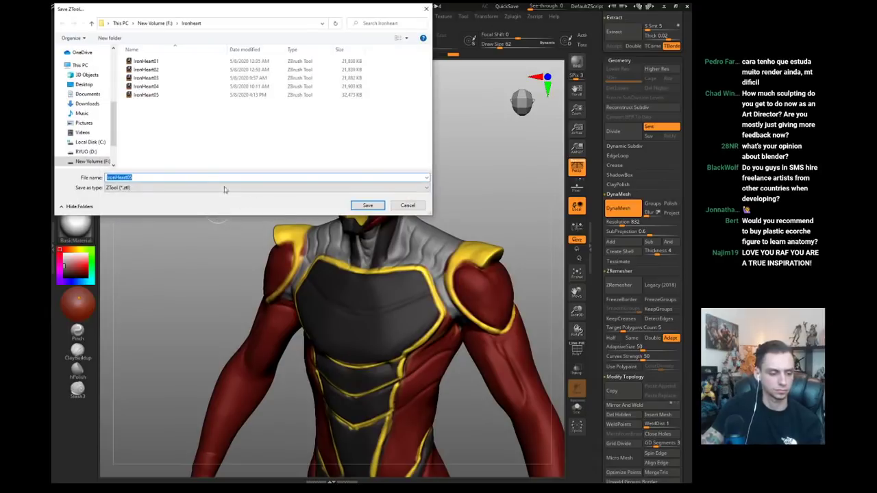
{"action": "key", "text": "Return"}
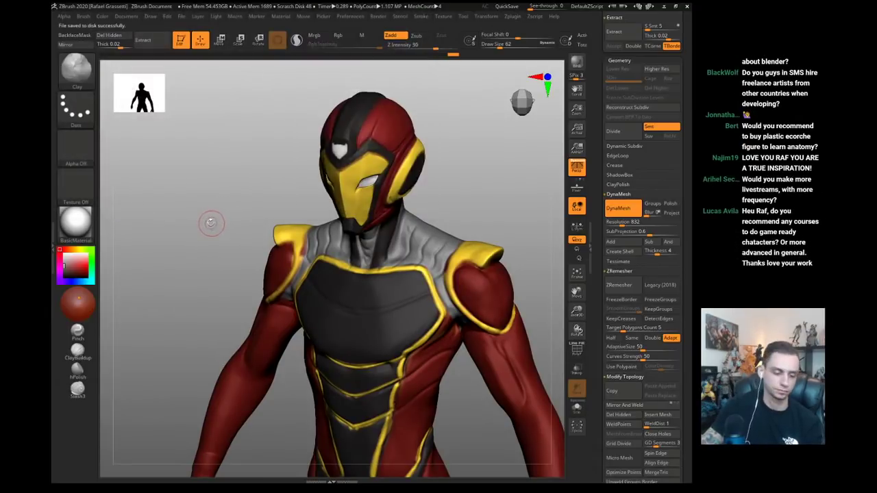
- Select the torso subtool and reshape its waist and hip trim with the Move brush, using draw sizes 163 and 140
{"action": "left_click_drag", "start_coordinate": [210, 220], "coordinate": [182, 193]}
{"action": "left_click", "coordinate": [384, 344], "text": "alt"}
{"action": "left_click_drag", "start_coordinate": [204, 322], "coordinate": [209, 263], "text": "alt"}
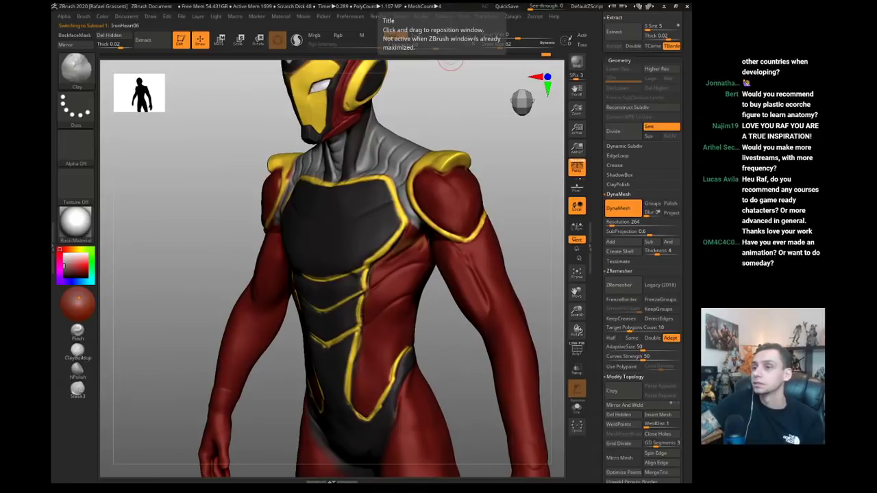
{"action": "left_click_drag", "start_coordinate": [199, 264], "coordinate": [256, 274]}
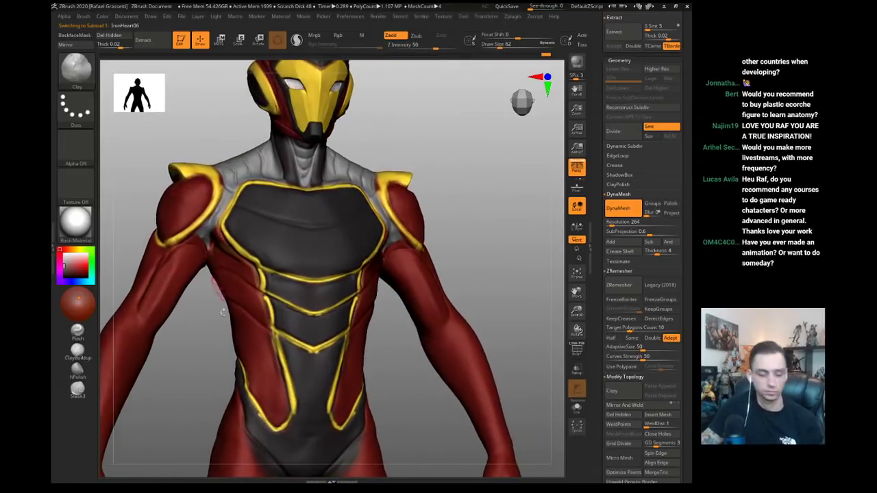
{"action": "mouse_move", "coordinate": [255, 357]}
{"action": "left_mouse_down", "text": "alt"}
{"action": "mouse_move", "coordinate": [253, 331]}
{"action": "mouse_move", "coordinate": [287, 329]}
{"action": "mouse_move", "coordinate": [269, 320]}
{"action": "left_mouse_up", "text": "alt"}
{"action": "key", "text": "b"}
{"action": "key", "text": "m"}
{"action": "key", "text": "v"}
{"action": "key", "text": "s"}
{"action": "key", "text": "bracketleft"}
{"action": "key", "text": "bracketleft"}
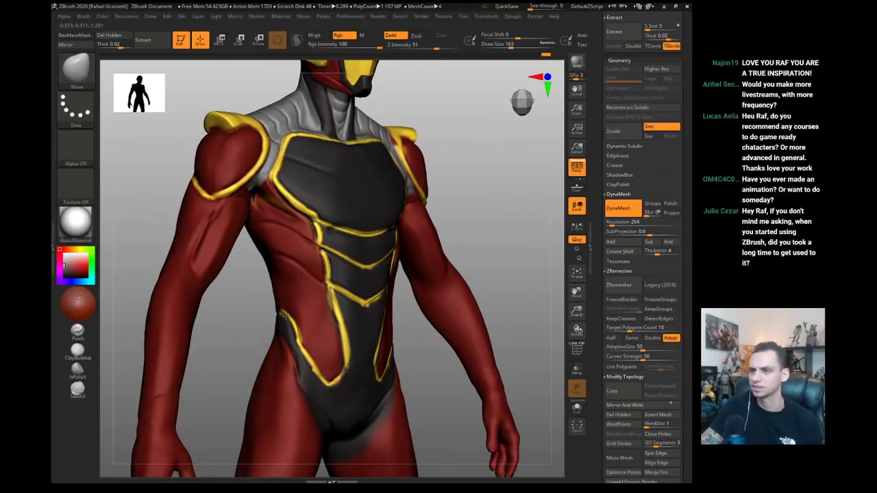
{"action": "key", "text": "s"}
{"action": "mouse_move", "coordinate": [284, 317]}
{"action": "left_mouse_down"}
{"action": "mouse_move", "coordinate": [266, 311]}
{"action": "mouse_move", "coordinate": [275, 312]}
{"action": "left_mouse_up"}
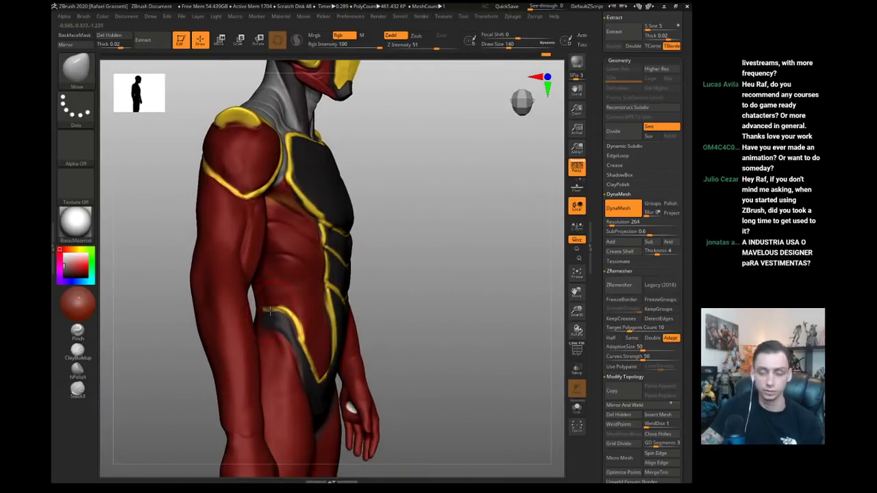
{"action": "right_click_drag", "start_coordinate": [152, 302], "coordinate": [297, 361]}
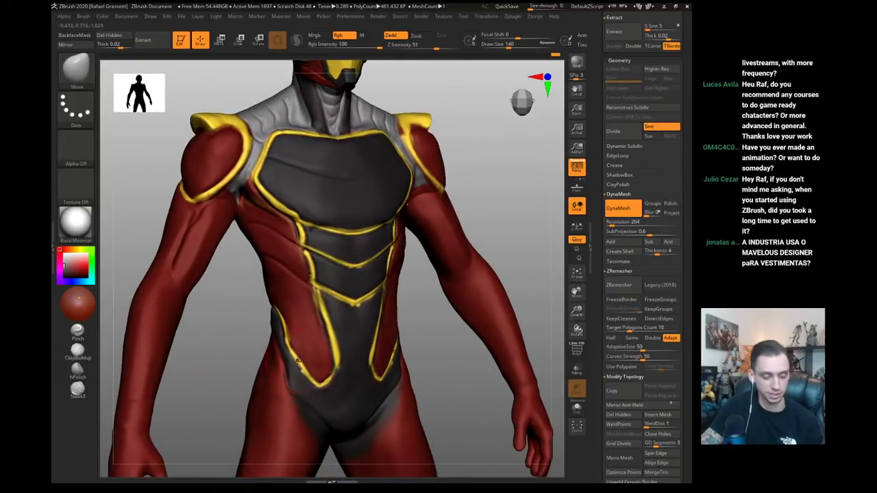
- Adjust the pointed lower end of the yellow abdomen trim with the Move brush at draw sizes 90 and 112
{"action": "mouse_move", "coordinate": [232, 354]}
{"action": "left_mouse_down"}
{"action": "mouse_move", "coordinate": [223, 348]}
{"action": "mouse_move", "coordinate": [241, 368]}
{"action": "left_mouse_up"}
{"action": "key", "text": "["}
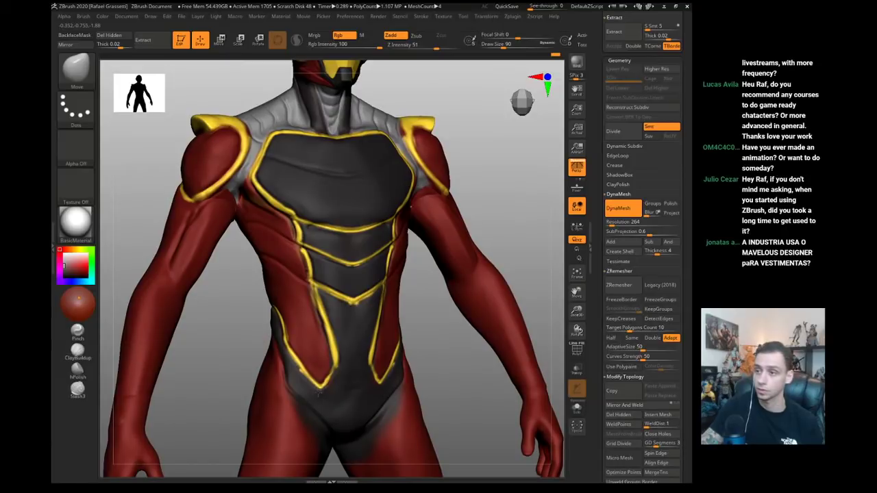
{"action": "key", "text": "]"}
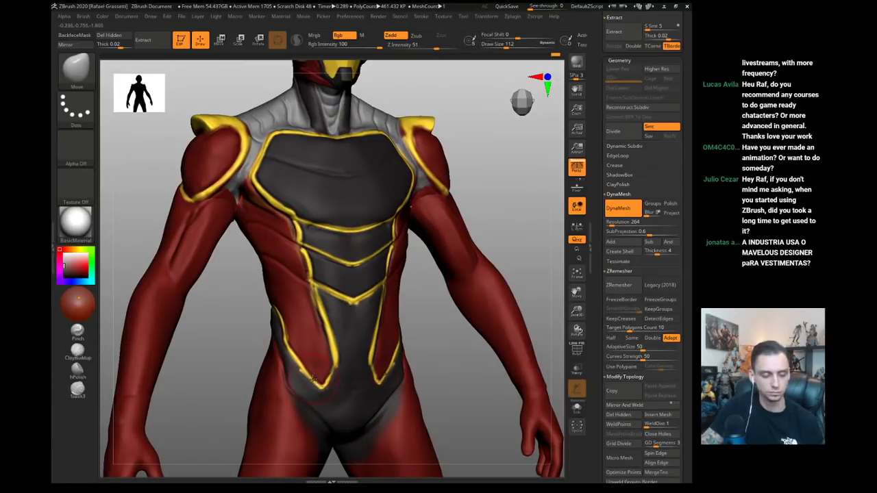
{"action": "left_click_drag", "start_coordinate": [239, 361], "coordinate": [241, 364]}
- Refine the torso's flank and abdominal trim lines with the Move brush, using draw sizes 228 and 187
{"action": "key", "text": "s"}
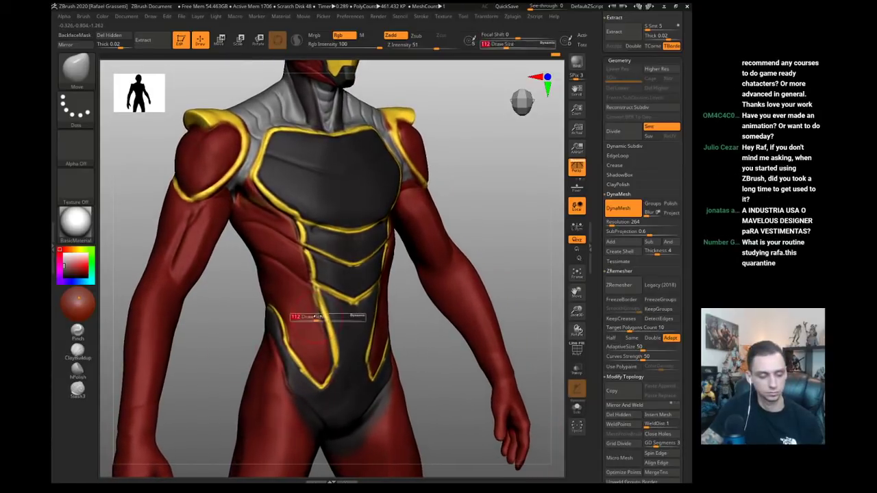
{"action": "left_click_drag", "start_coordinate": [319, 318], "coordinate": [326, 311]}
{"action": "left_click_drag", "start_coordinate": [239, 297], "coordinate": [251, 296]}
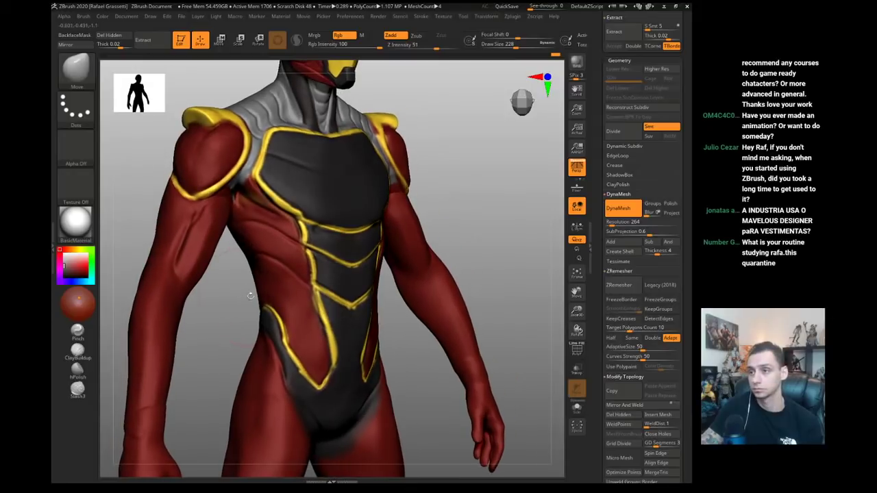
{"action": "key", "text": "s"}
{"action": "left_click_drag", "start_coordinate": [320, 311], "coordinate": [316, 312]}
{"action": "left_click_drag", "start_coordinate": [350, 302], "coordinate": [352, 307]}
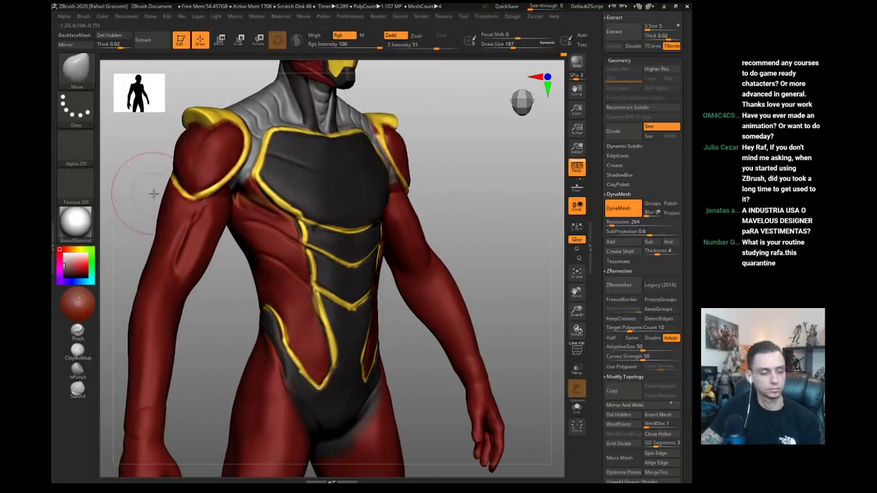
{"action": "left_click_drag", "start_coordinate": [156, 196], "coordinate": [185, 203], "text": "alt"}
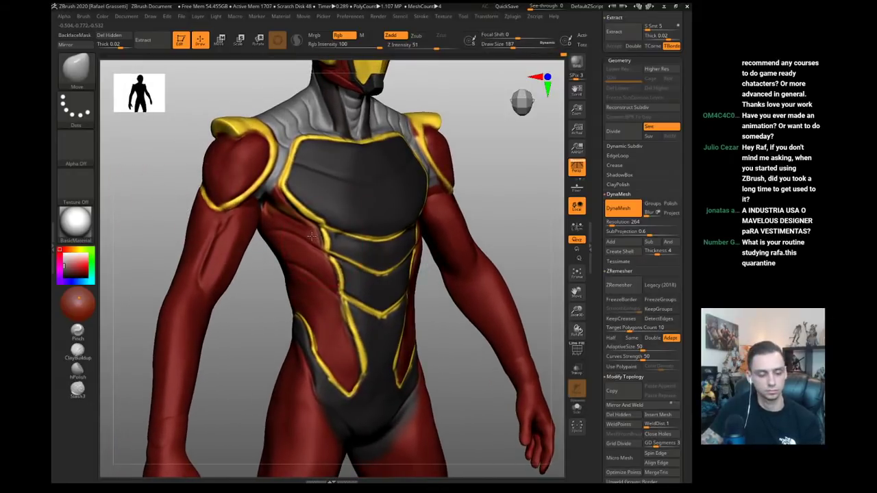
{"action": "mouse_move", "coordinate": [326, 239]}
{"action": "right_mouse_down"}
{"action": "mouse_move", "coordinate": [318, 285]}
{"action": "mouse_move", "coordinate": [254, 297]}
{"action": "right_mouse_up"}
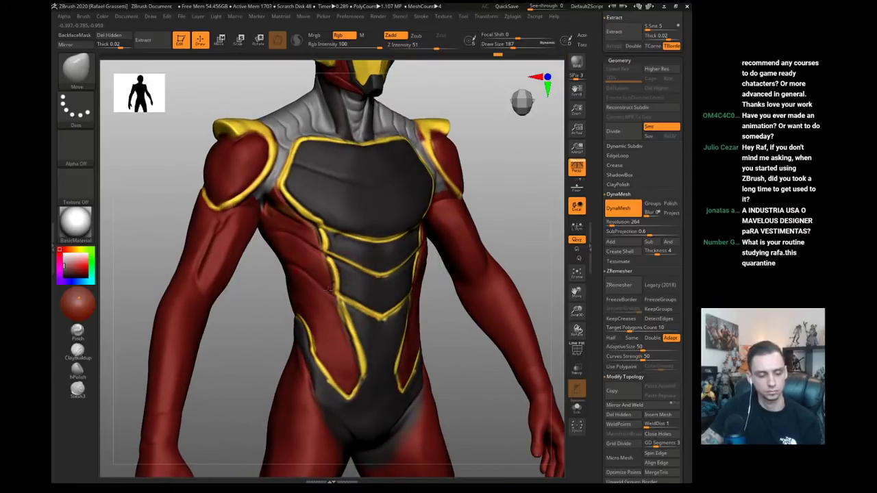
{"action": "left_click_drag", "start_coordinate": [353, 346], "coordinate": [347, 372]}
- Build up the red surface of the shoulder cap with the Clay brush at draw size 108
{"action": "mouse_move", "coordinate": [195, 329]}
{"action": "right_mouse_down", "text": "ctrl"}
{"action": "mouse_move", "coordinate": [178, 300]}
{"action": "mouse_move", "coordinate": [178, 309]}
{"action": "mouse_move", "coordinate": [287, 333]}
{"action": "right_mouse_up", "text": "ctrl"}
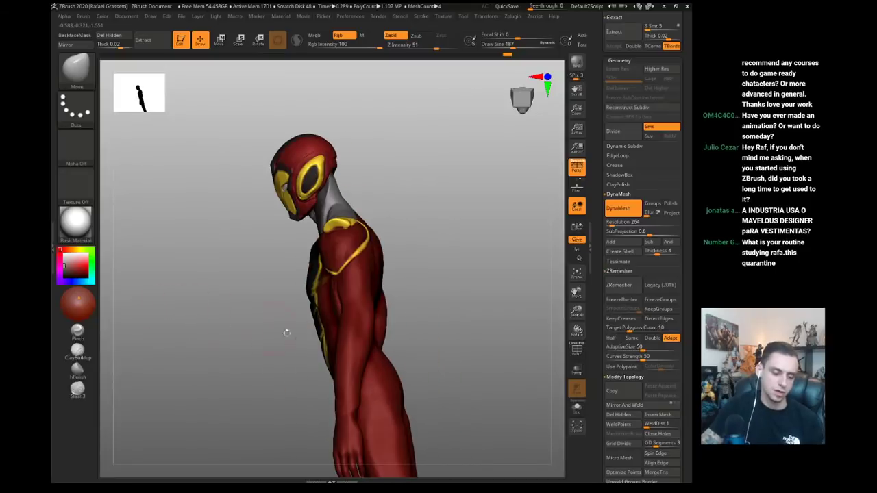
{"action": "right_click_drag", "start_coordinate": [428, 335], "coordinate": [322, 322]}
{"action": "key", "text": "b"}
{"action": "key", "text": "c"}
{"action": "key", "text": "l"}
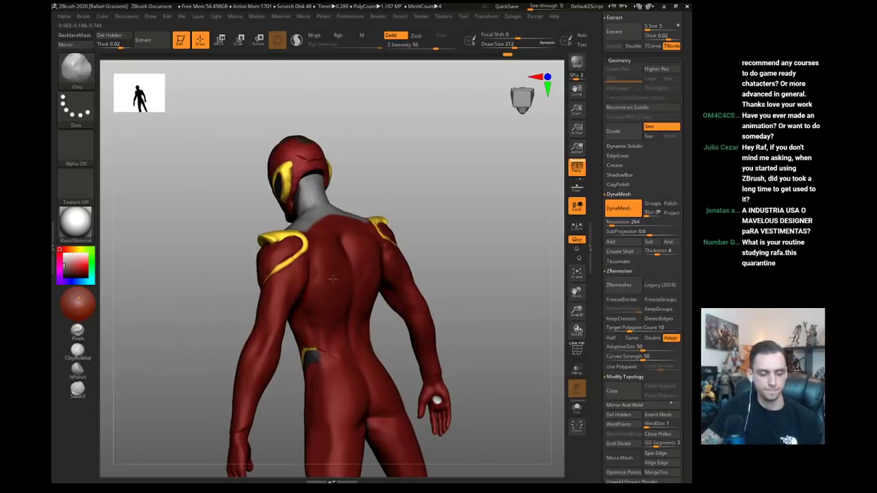
{"action": "right_click_drag", "start_coordinate": [332, 277], "coordinate": [201, 245]}
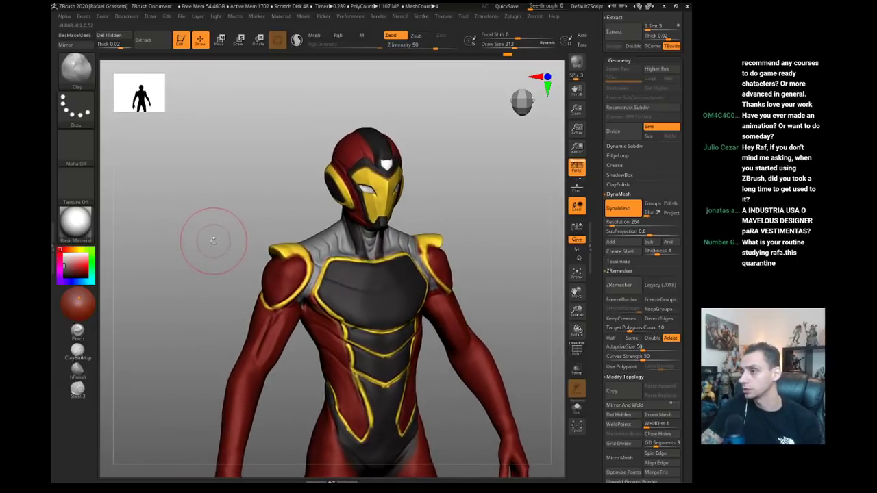
{"action": "mouse_move", "coordinate": [213, 239]}
{"action": "right_mouse_down"}
{"action": "mouse_move", "coordinate": [277, 275]}
{"action": "mouse_move", "coordinate": [241, 269]}
{"action": "mouse_move", "coordinate": [298, 279]}
{"action": "right_mouse_up"}
{"action": "key", "text": "s"}
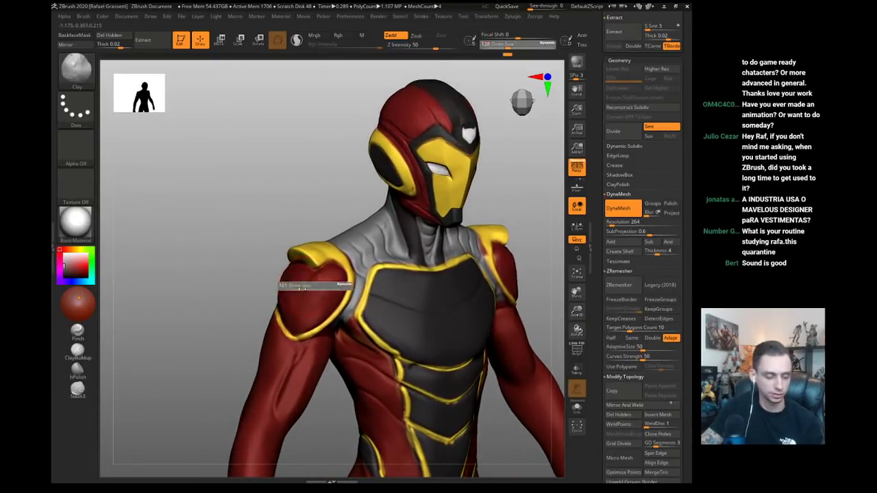
{"action": "left_click_drag", "start_coordinate": [308, 285], "coordinate": [303, 286]}
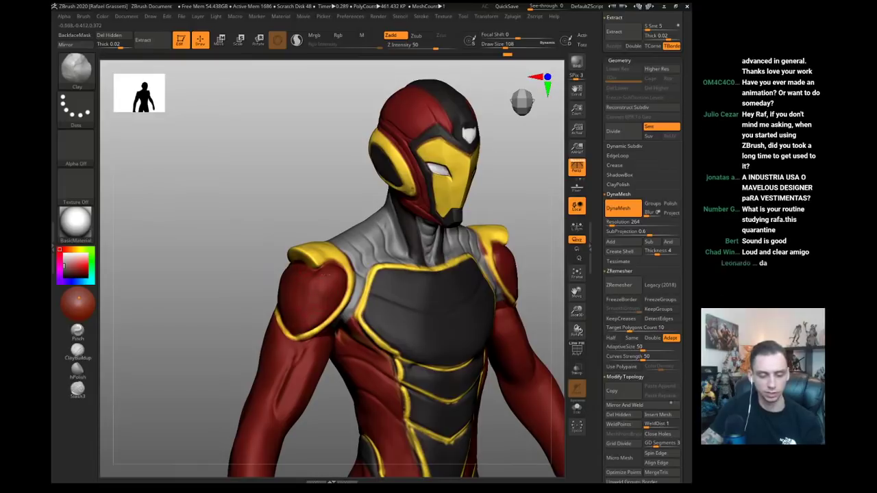
- Reshape the shoulder cap's outer contour with the Move brush at draw size 132 and switch back to the Clay brush
{"action": "mouse_move", "coordinate": [324, 313]}
{"action": "right_mouse_down"}
{"action": "mouse_move", "coordinate": [249, 259]}
{"action": "mouse_move", "coordinate": [306, 288]}
{"action": "right_mouse_up"}
{"action": "key", "text": "b"}
{"action": "key", "text": "m"}
{"action": "key", "text": "v"}
{"action": "key", "text": "s"}
{"action": "left_click_drag", "start_coordinate": [307, 290], "coordinate": [310, 289]}
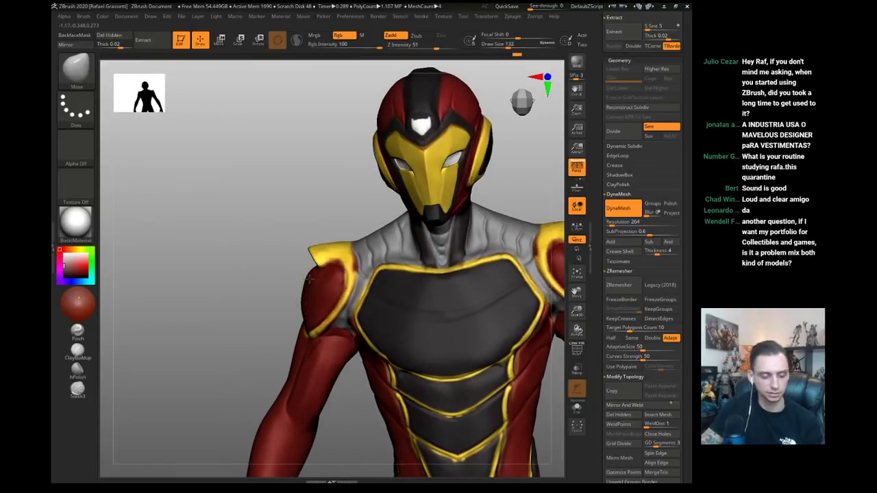
{"action": "right_click_drag", "start_coordinate": [292, 272], "coordinate": [338, 256]}
{"action": "key", "text": "b"}
{"action": "key", "text": "c"}
{"action": "key", "text": "l"}
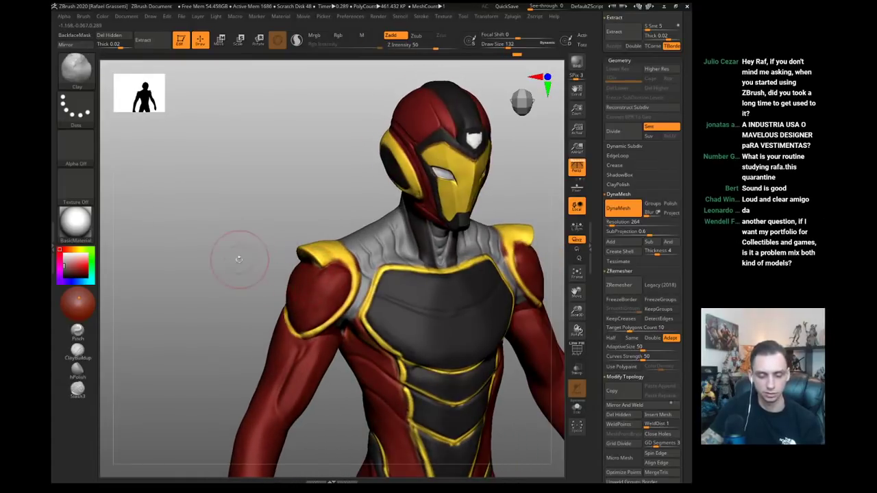
{"action": "right_click_drag", "start_coordinate": [239, 260], "coordinate": [218, 257]}
{"action": "mouse_move", "coordinate": [218, 256]}
{"action": "right_mouse_down", "text": "ctrl"}
{"action": "mouse_move", "coordinate": [204, 247]}
{"action": "mouse_move", "coordinate": [257, 254]}
{"action": "right_mouse_up", "text": "ctrl"}
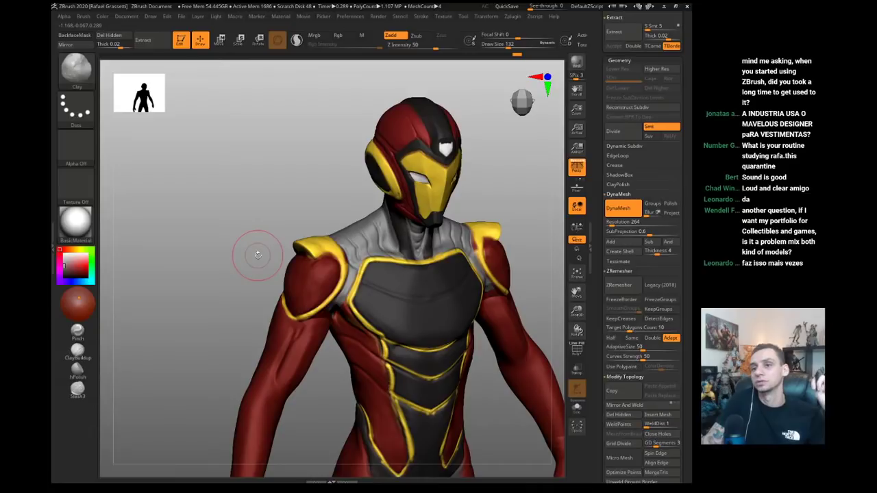
- Adjust the raised outer tip of the shoulder cap's yellow trim with the Move brush
{"action": "right_click_drag", "start_coordinate": [274, 206], "coordinate": [284, 231]}
{"action": "key", "text": "b"}
{"action": "key", "text": "m"}
{"action": "key", "text": "v"}
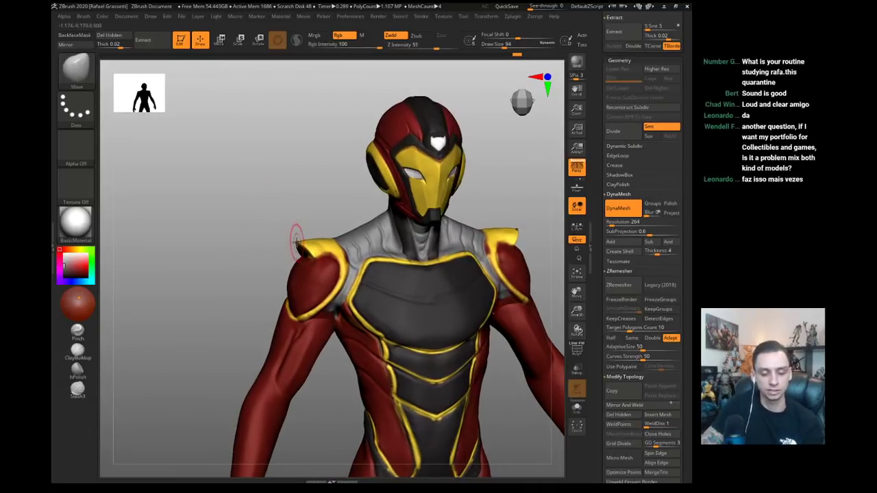
{"action": "key", "text": "s"}
{"action": "left_click", "coordinate": [299, 240]}
{"action": "left_click_drag", "start_coordinate": [300, 241], "coordinate": [270, 256]}
- Build up the top of the shoulder cap's yellow trim with the Clay brush at draw size 104
{"action": "key", "text": "b"}
{"action": "key", "text": "c"}
{"action": "key", "text": "l"}
{"action": "right_click_drag", "start_coordinate": [286, 243], "coordinate": [336, 252]}
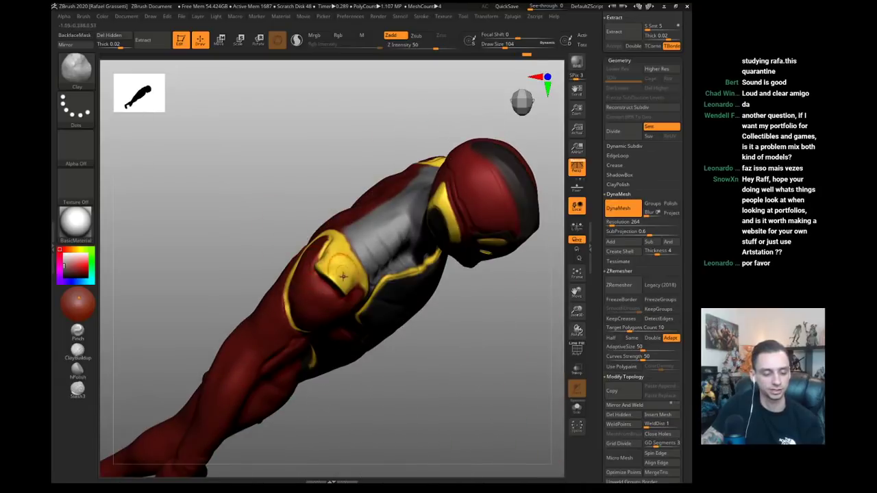
- Carve a crease along the inner edge of the shoulder cap's yellow trim at the back with the DamStandard brush at draw size 71
{"action": "mouse_move", "coordinate": [243, 238]}
{"action": "right_mouse_down"}
{"action": "mouse_move", "coordinate": [235, 220]}
{"action": "mouse_move", "coordinate": [313, 226]}
{"action": "mouse_move", "coordinate": [327, 232]}
{"action": "mouse_move", "coordinate": [317, 254]}
{"action": "right_mouse_up"}
{"action": "key", "text": "b"}
{"action": "key", "text": "m"}
{"action": "key", "text": "v"}
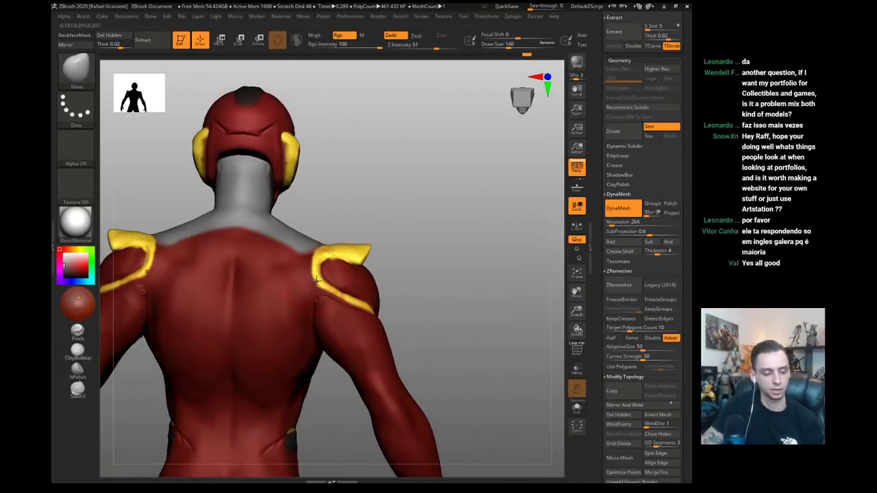
{"action": "key", "text": "b"}
{"action": "key", "text": "d"}
{"action": "key", "text": "s"}
{"action": "left_click_drag", "start_coordinate": [314, 279], "coordinate": [322, 244]}
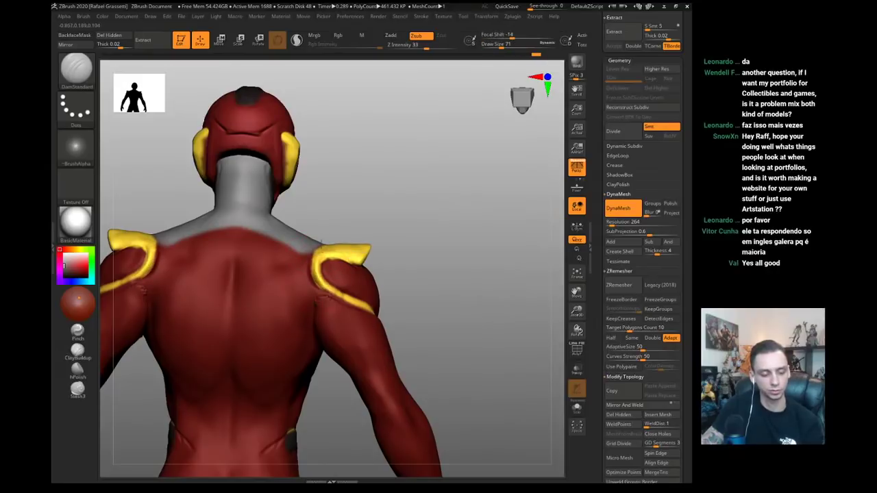
- Sharpen the fold lines in the grey fabric between neck and shoulder with the DamStandard brush at draw size 27
{"action": "mouse_move", "coordinate": [330, 256]}
{"action": "right_mouse_down"}
{"action": "mouse_move", "coordinate": [254, 265]}
{"action": "mouse_move", "coordinate": [271, 265]}
{"action": "right_mouse_up"}
{"action": "key", "text": "["}
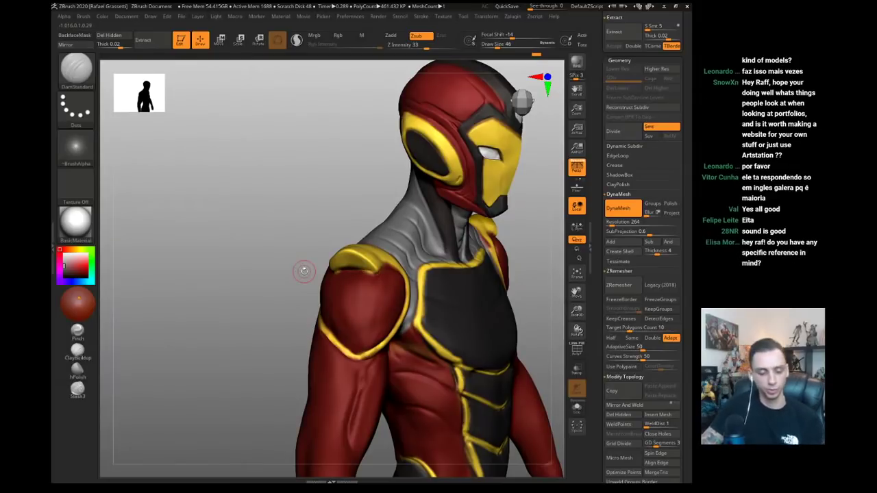
{"action": "right_click_drag", "start_coordinate": [299, 270], "coordinate": [270, 243]}
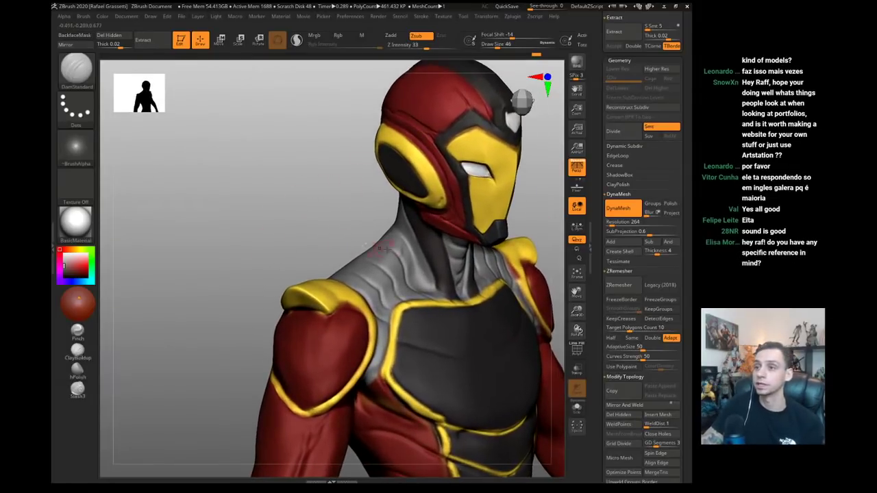
{"action": "key", "text": "s"}
{"action": "left_click", "coordinate": [421, 264]}
{"action": "left_click_drag", "start_coordinate": [363, 208], "coordinate": [384, 188]}
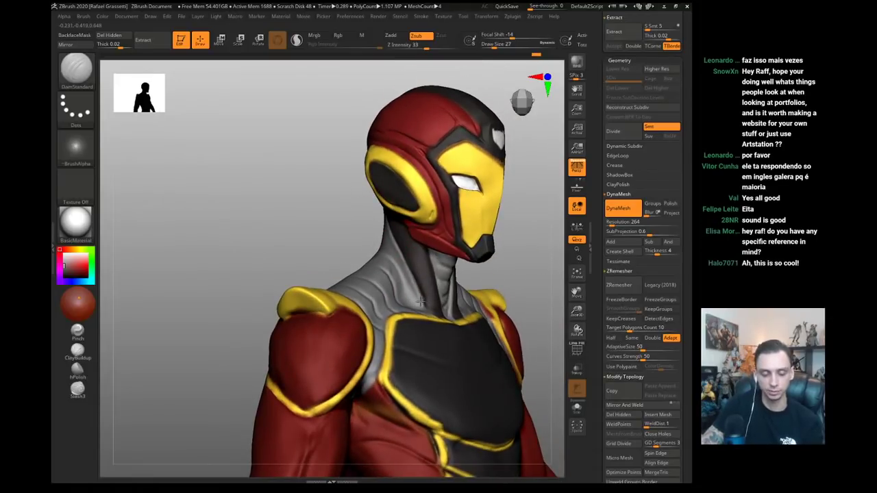
{"action": "right_click_drag", "start_coordinate": [420, 301], "coordinate": [428, 312]}
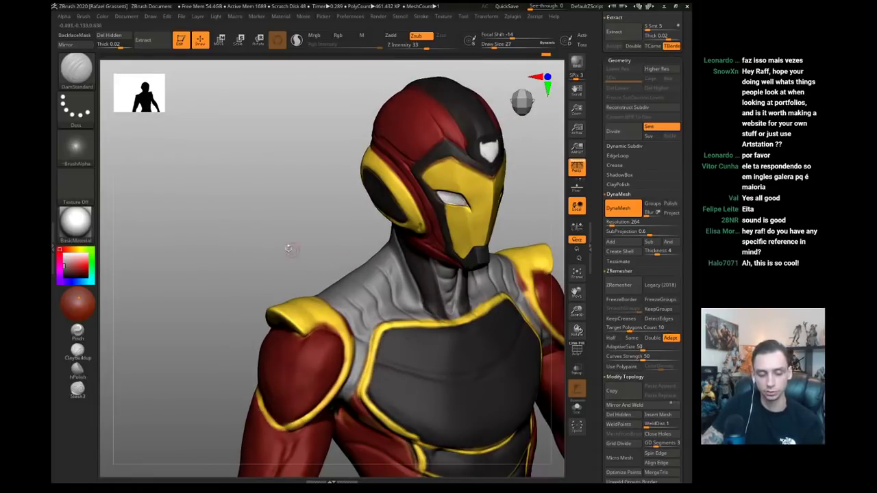
{"action": "right_click_drag", "start_coordinate": [288, 248], "coordinate": [281, 237]}
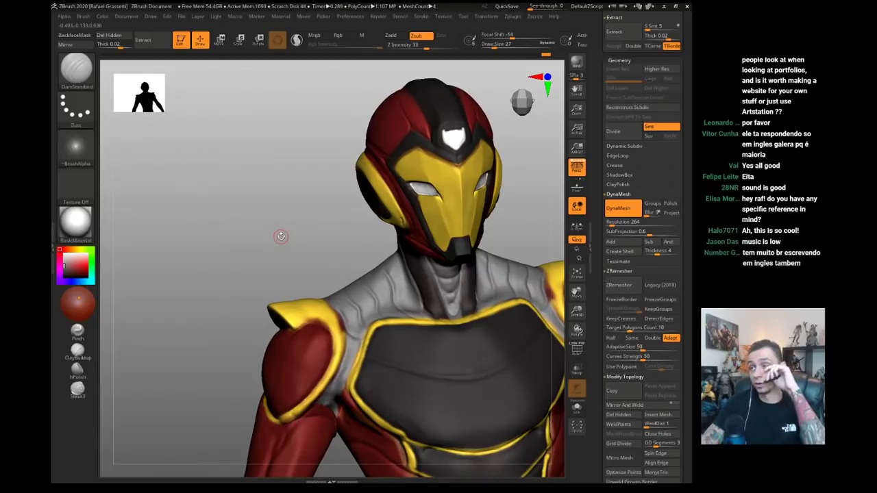
- Reshape the neck and the grey area around its base with the Move brush at draw sizes 120 to 145
{"action": "mouse_move", "coordinate": [281, 236]}
{"action": "right_mouse_down"}
{"action": "mouse_move", "coordinate": [357, 214]}
{"action": "mouse_move", "coordinate": [392, 262]}
{"action": "right_mouse_up"}
{"action": "key", "text": "b"}
{"action": "key", "text": "m"}
{"action": "key", "text": "v"}
{"action": "key", "text": "s"}
{"action": "left_click_drag", "start_coordinate": [393, 262], "coordinate": [356, 251]}
{"action": "right_click_drag", "start_coordinate": [333, 221], "coordinate": [376, 230]}
{"action": "mouse_move", "coordinate": [315, 231]}
{"action": "right_mouse_down"}
{"action": "mouse_move", "coordinate": [335, 247]}
{"action": "mouse_move", "coordinate": [323, 265]}
{"action": "mouse_move", "coordinate": [360, 257]}
{"action": "mouse_move", "coordinate": [411, 273]}
{"action": "right_mouse_up"}
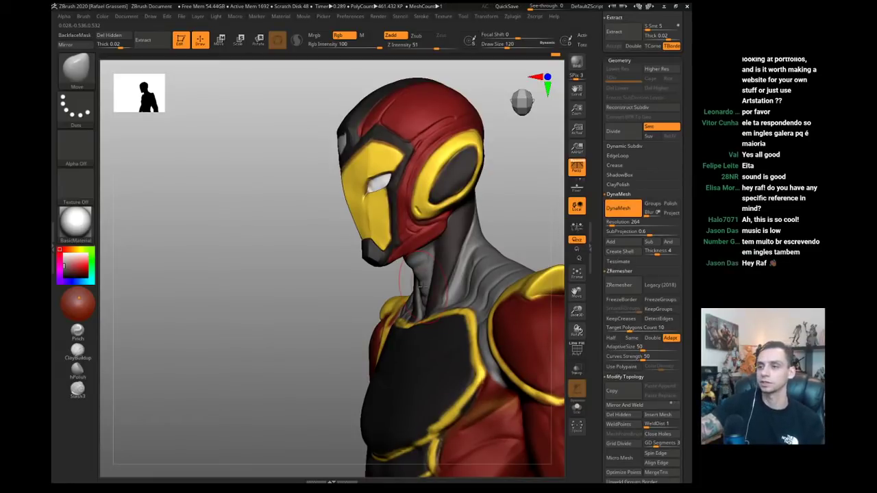
{"action": "right_click_drag", "start_coordinate": [248, 236], "coordinate": [382, 296]}
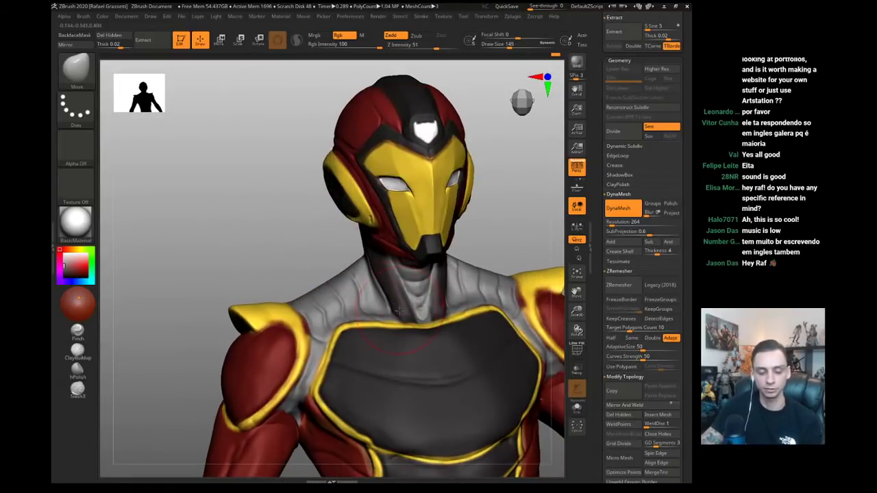
{"action": "left_click_drag", "start_coordinate": [287, 216], "coordinate": [300, 227]}
- Crease the base of the dark neck band above the chest plate with the DamStandard brush at draw size 37
{"action": "key", "text": "b"}
{"action": "key", "text": "d"}
{"action": "key", "text": "s"}
{"action": "key", "text": "s"}
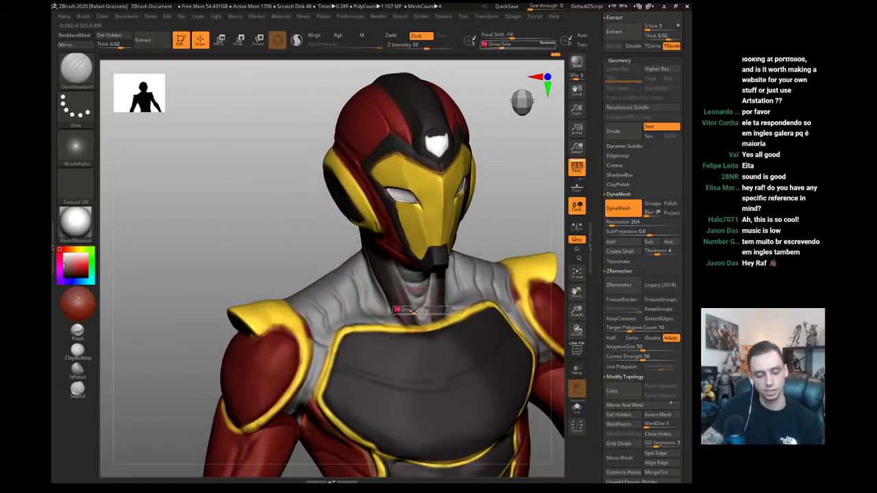
{"action": "left_click", "coordinate": [405, 310]}
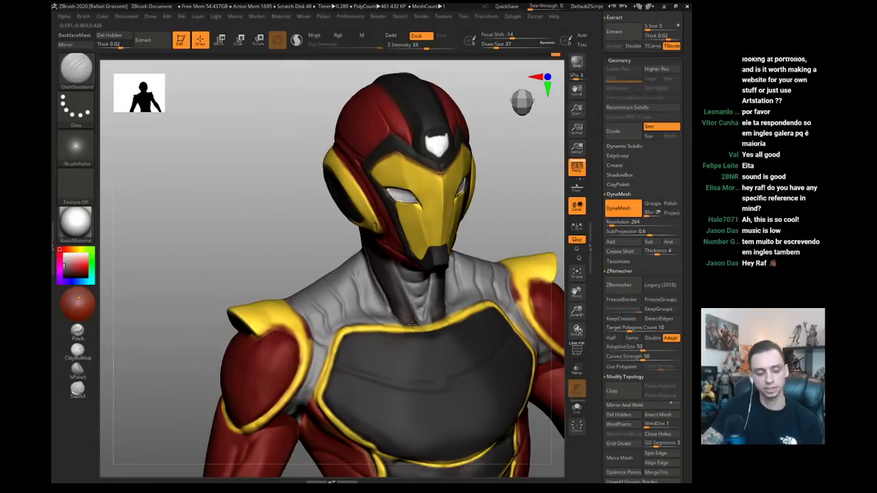
- Adjust the base of the throat between the dark neck bands with the Move brush at draw size 65
{"action": "key", "text": "b"}
{"action": "key", "text": "m"}
{"action": "key", "text": "v"}
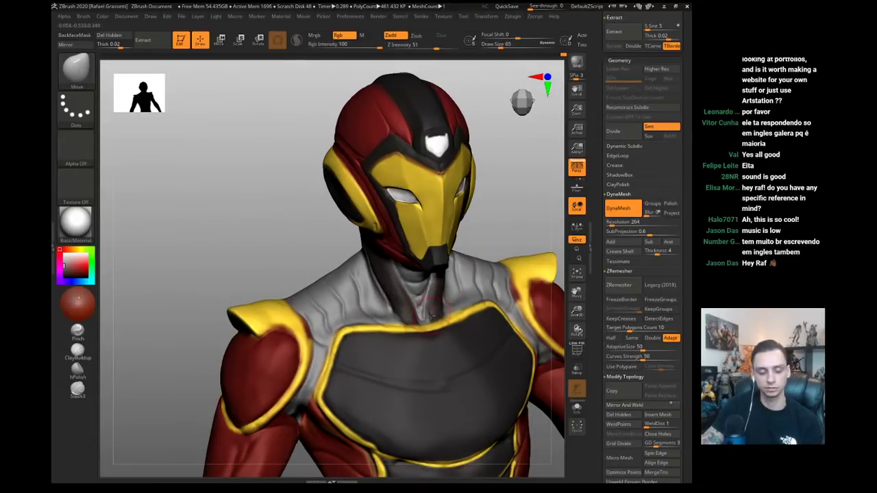
- Build up the red side of the torso below the armpit with the Clay brush at draw size 140, isolating the body while sculpting
{"action": "left_click_drag", "start_coordinate": [180, 206], "coordinate": [320, 279], "text": "alt"}
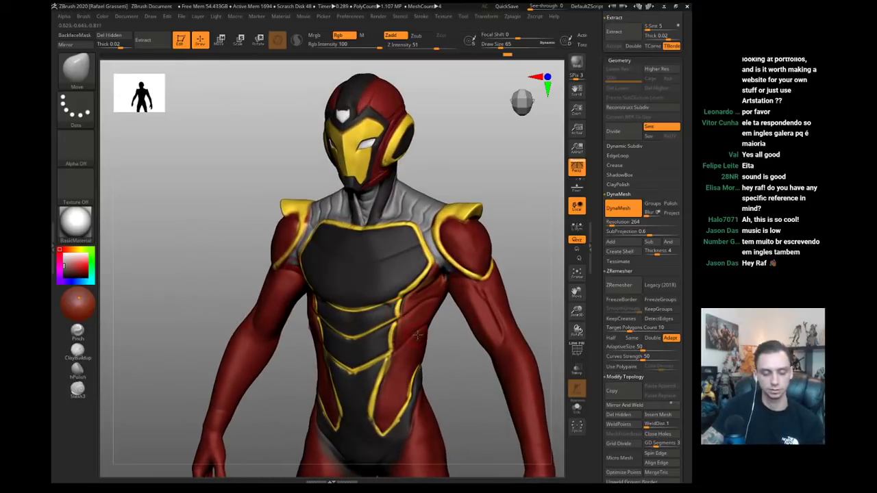
{"action": "key", "text": "s"}
{"action": "mouse_move", "coordinate": [418, 334]}
{"action": "left_mouse_down"}
{"action": "mouse_move", "coordinate": [425, 345]}
{"action": "mouse_move", "coordinate": [440, 317]}
{"action": "left_mouse_up"}
{"action": "key", "text": "2"}
{"action": "key", "text": "alt+s"}
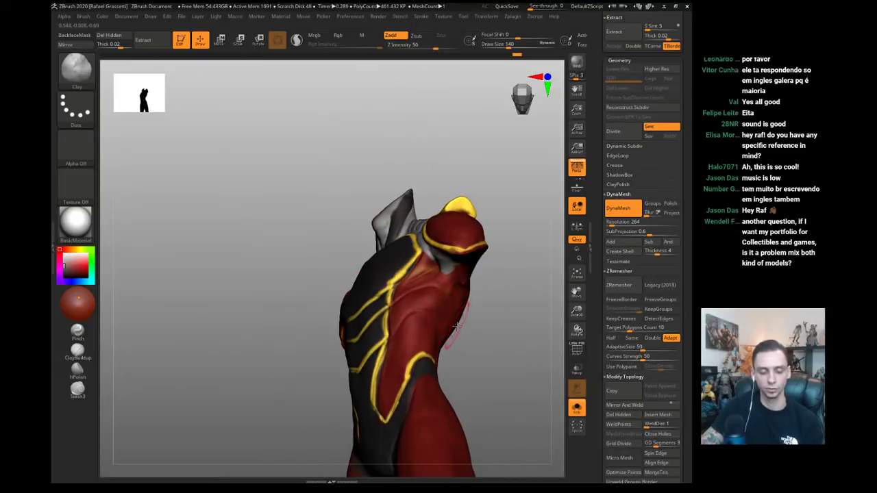
{"action": "right_click_drag", "start_coordinate": [313, 280], "coordinate": [313, 299]}
{"action": "left_click_drag", "start_coordinate": [333, 293], "coordinate": [302, 282]}
{"action": "key", "text": "alt+s"}
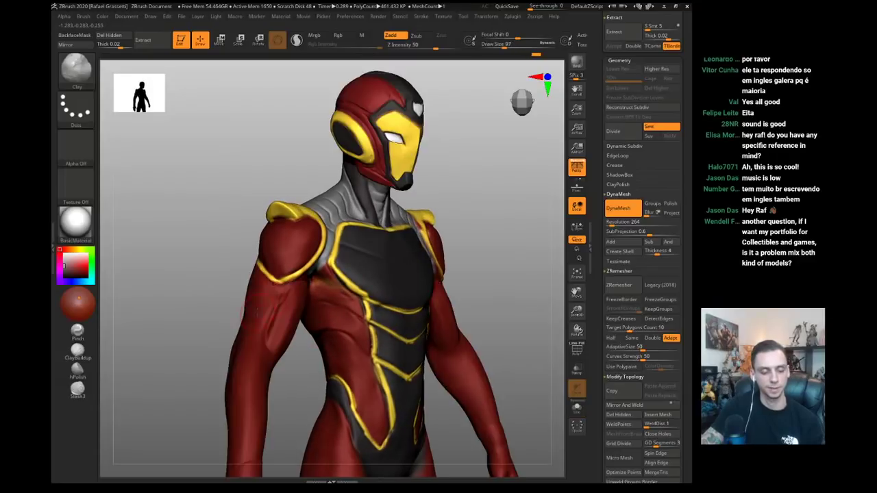
- Isolate the body, sample the suit's red and paint it over the grey patch under the armpit with the colour-only Inflat brush
{"action": "key", "text": "alt+s"}
{"action": "right_click_drag", "start_coordinate": [218, 292], "coordinate": [170, 302]}
{"action": "key", "text": "2"}
{"action": "key", "text": "c"}
{"action": "key", "text": "bracketleft"}
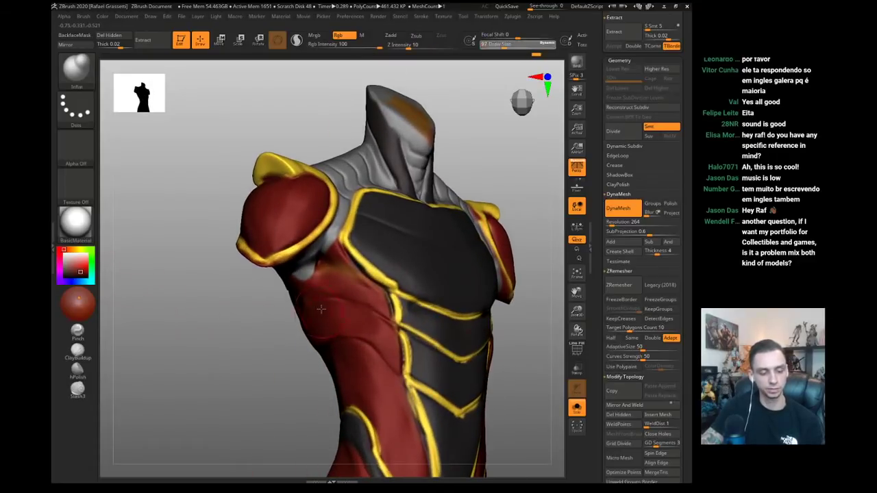
{"action": "left_click_drag", "start_coordinate": [302, 274], "coordinate": [336, 270]}
{"action": "mouse_move", "coordinate": [242, 308]}
{"action": "right_mouse_down"}
{"action": "mouse_move", "coordinate": [158, 331]}
{"action": "mouse_move", "coordinate": [187, 336]}
{"action": "right_mouse_up"}
{"action": "key", "text": "alt+s"}
{"action": "right_click_drag", "start_coordinate": [188, 336], "coordinate": [207, 330], "text": "ctrl"}
- Refine the muscle forms on the red flank with the Clay brush at draw size 94
{"action": "key", "text": "b"}
{"action": "key", "text": "c"}
{"action": "key", "text": "l"}
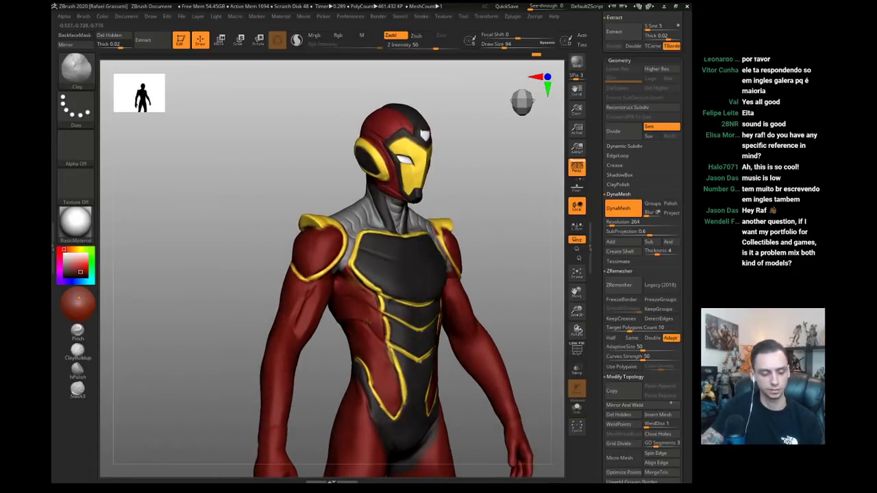
- Adjust the outer contour of the arm near the elbow with the Move brush at draw size 112
{"action": "key", "text": "b"}
{"action": "key", "text": "m"}
{"action": "key", "text": "v"}
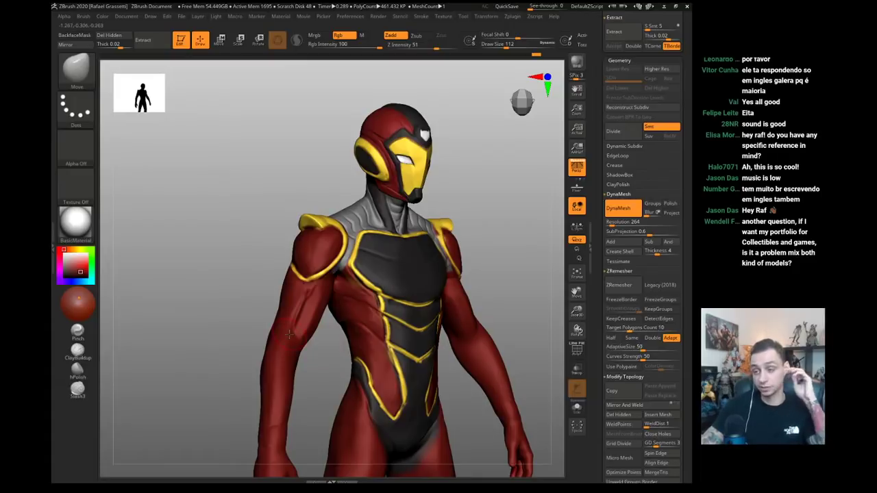
- Select the helmet's anatomy_final subtool and adjust the dark brow edge above the yellow faceplate with the Move brush at draw size 41
{"action": "right_click_drag", "start_coordinate": [244, 154], "coordinate": [248, 190], "text": "ctrl"}
{"action": "right_click_drag", "start_coordinate": [248, 190], "coordinate": [274, 370], "text": "alt"}
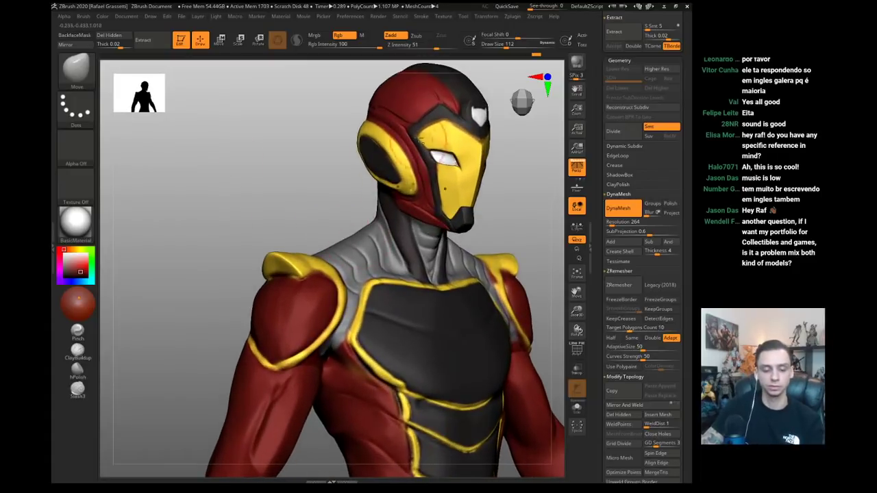
{"action": "left_click", "coordinate": [275, 370], "text": "alt"}
{"action": "mouse_move", "coordinate": [276, 184]}
{"action": "right_mouse_down", "text": "alt"}
{"action": "mouse_move", "coordinate": [279, 276]}
{"action": "mouse_move", "coordinate": [292, 277]}
{"action": "right_mouse_up", "text": "alt"}
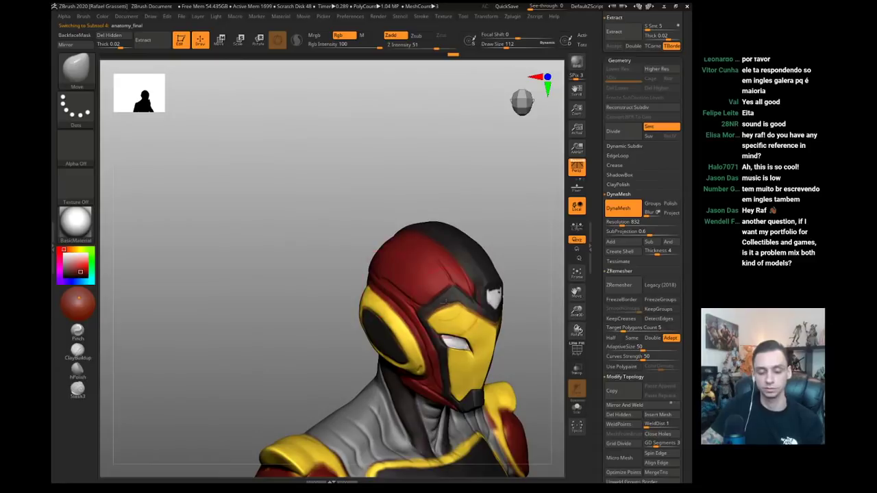
{"action": "key", "text": "bracketleft"}
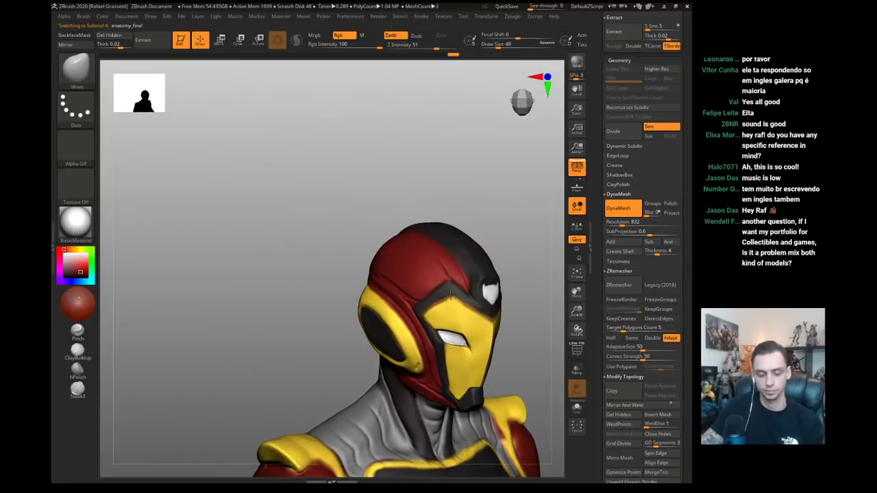
{"action": "key", "text": "bracketleft"}
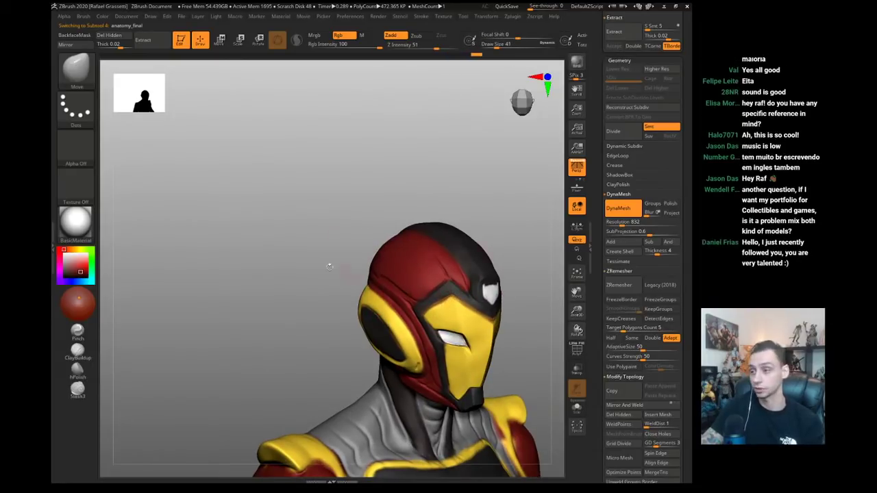
{"action": "left_click_drag", "start_coordinate": [294, 278], "coordinate": [272, 296]}
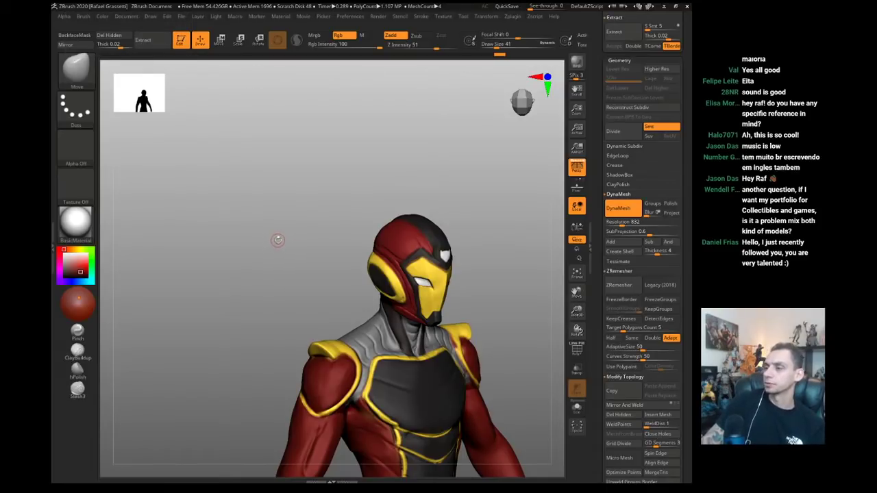
- Switch to the IronHeart06 subtool and build up the grey folds beside the neck with the Clay brush at draw size 48
{"action": "mouse_move", "coordinate": [276, 240]}
{"action": "left_mouse_down"}
{"action": "mouse_move", "coordinate": [270, 235]}
{"action": "mouse_move", "coordinate": [255, 256]}
{"action": "mouse_move", "coordinate": [254, 218]}
{"action": "mouse_move", "coordinate": [260, 236]}
{"action": "mouse_move", "coordinate": [253, 223]}
{"action": "mouse_move", "coordinate": [268, 226]}
{"action": "mouse_move", "coordinate": [260, 218]}
{"action": "mouse_move", "coordinate": [331, 223]}
{"action": "left_mouse_up"}
{"action": "key", "text": "s"}
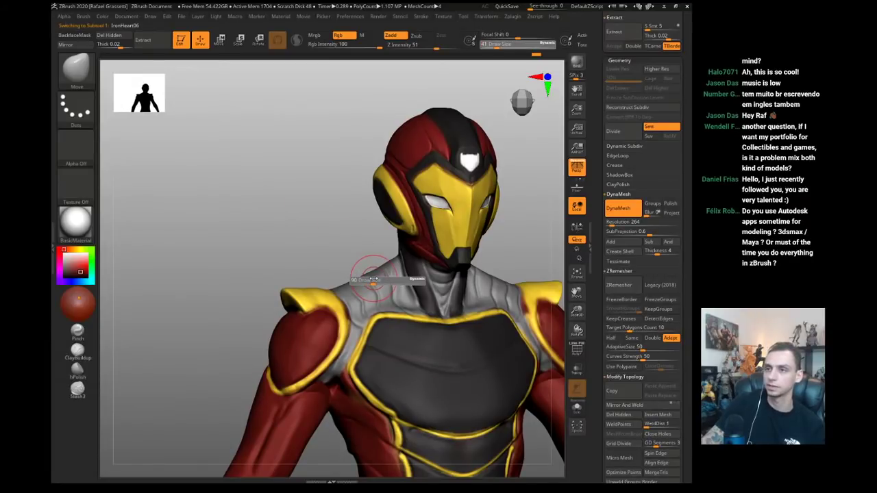
{"action": "key", "text": "b"}
{"action": "key", "text": "c"}
{"action": "key", "text": "l"}
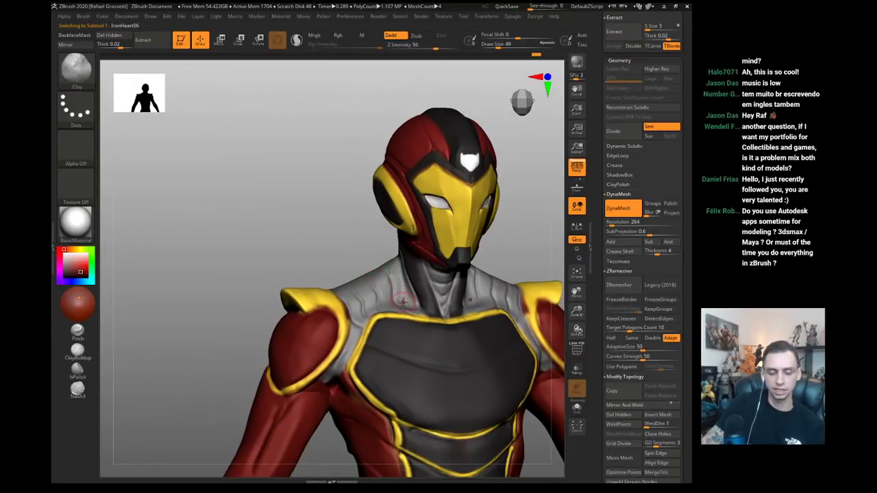
{"action": "mouse_move", "coordinate": [338, 236]}
{"action": "left_mouse_down"}
{"action": "mouse_move", "coordinate": [400, 285]}
{"action": "mouse_move", "coordinate": [349, 254]}
{"action": "left_mouse_up"}
- Carve fold lines across the top of the grey shoulder fabric with the DamStandard brush at draw size 35
{"action": "key", "text": "b"}
{"action": "key", "text": "d"}
{"action": "key", "text": "s"}
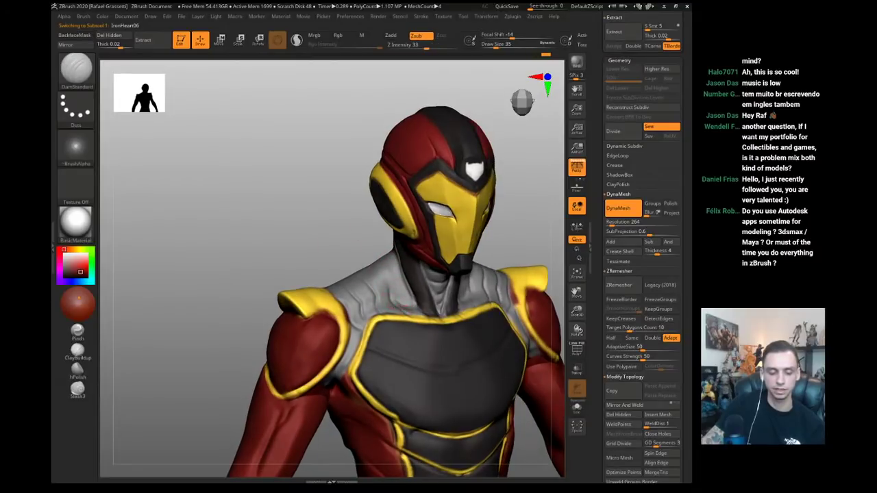
{"action": "right_click_drag", "start_coordinate": [388, 291], "coordinate": [299, 253]}
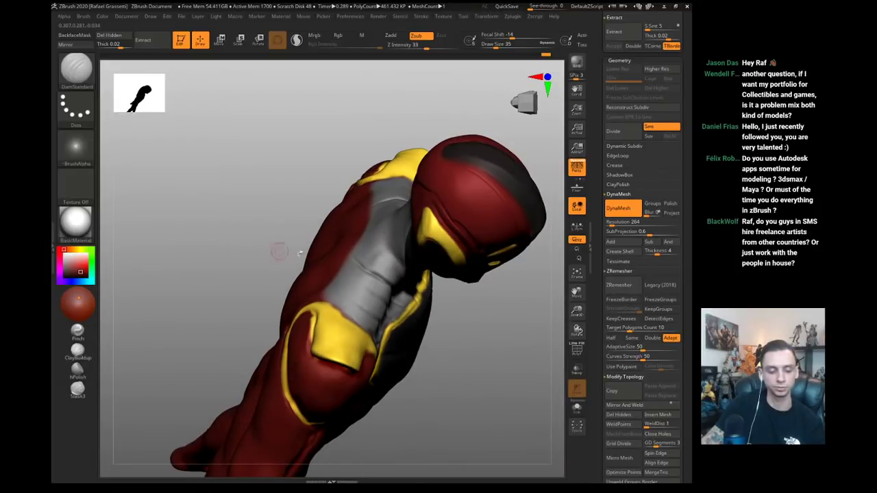
{"action": "left_click_drag", "start_coordinate": [344, 272], "coordinate": [369, 288]}
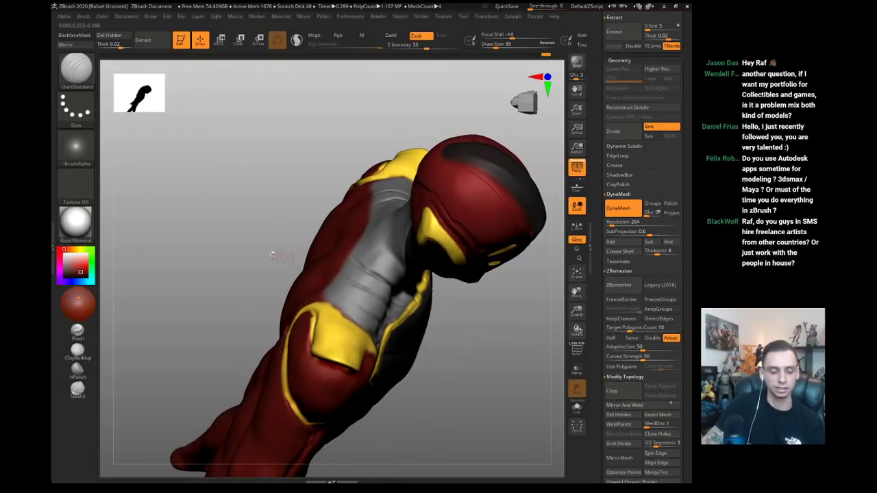
- Reshape the grey slope between neck and shoulder with the Move brush at draw size 97
{"action": "right_click_drag", "start_coordinate": [274, 255], "coordinate": [326, 278]}
{"action": "mouse_move", "coordinate": [259, 280]}
{"action": "right_mouse_down", "text": "shift"}
{"action": "mouse_move", "coordinate": [206, 241]}
{"action": "mouse_move", "coordinate": [163, 260]}
{"action": "mouse_move", "coordinate": [188, 264]}
{"action": "right_mouse_up", "text": "shift"}
{"action": "right_click_drag", "start_coordinate": [189, 264], "coordinate": [226, 274], "text": "ctrl"}
{"action": "key", "text": "b"}
{"action": "key", "text": "m"}
{"action": "key", "text": "v"}
{"action": "key", "text": "s"}
{"action": "left_click_drag", "start_coordinate": [410, 264], "coordinate": [424, 265]}
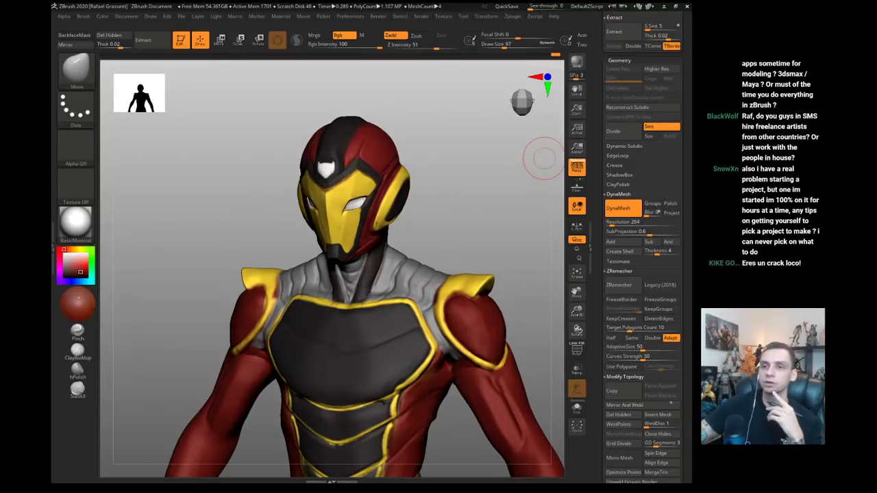
{"action": "left_click_drag", "start_coordinate": [544, 158], "coordinate": [363, 259]}
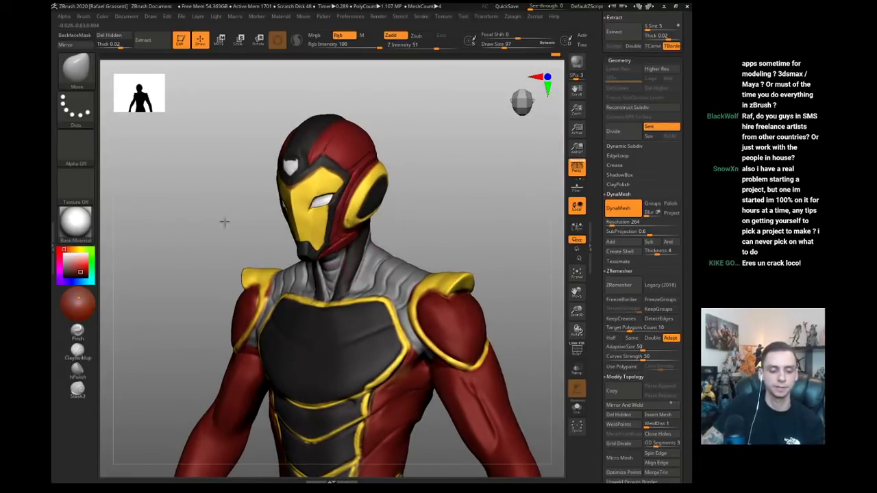
- Refine the rear edge of the dark neck band below the earpiece with small Inflat, DamStandard and Clay brushes, Clay at draw size 33
{"action": "mouse_move", "coordinate": [225, 221]}
{"action": "left_mouse_down"}
{"action": "mouse_move", "coordinate": [237, 231]}
{"action": "mouse_move", "coordinate": [241, 264]}
{"action": "left_mouse_up"}
{"action": "key", "text": "b"}
{"action": "key", "text": "i"}
{"action": "key", "text": "n"}
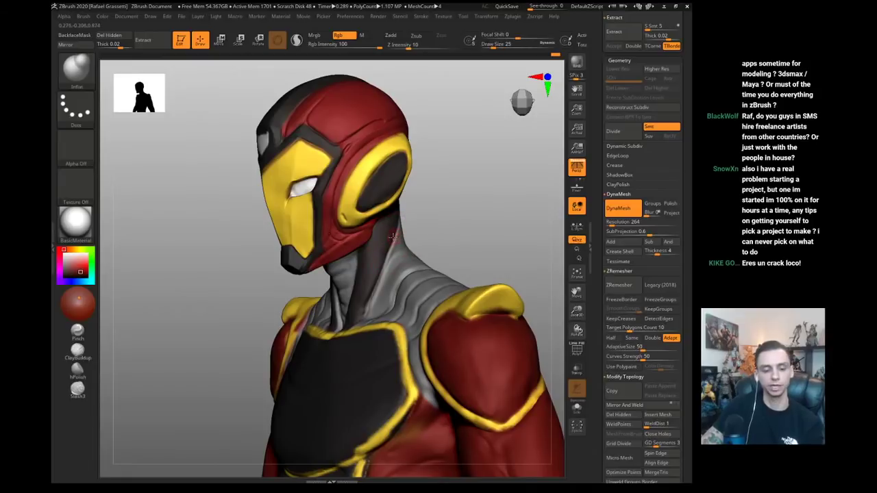
{"action": "key", "text": "b"}
{"action": "key", "text": "d"}
{"action": "key", "text": "s"}
{"action": "key", "text": "b"}
{"action": "key", "text": "c"}
{"action": "key", "text": "l"}
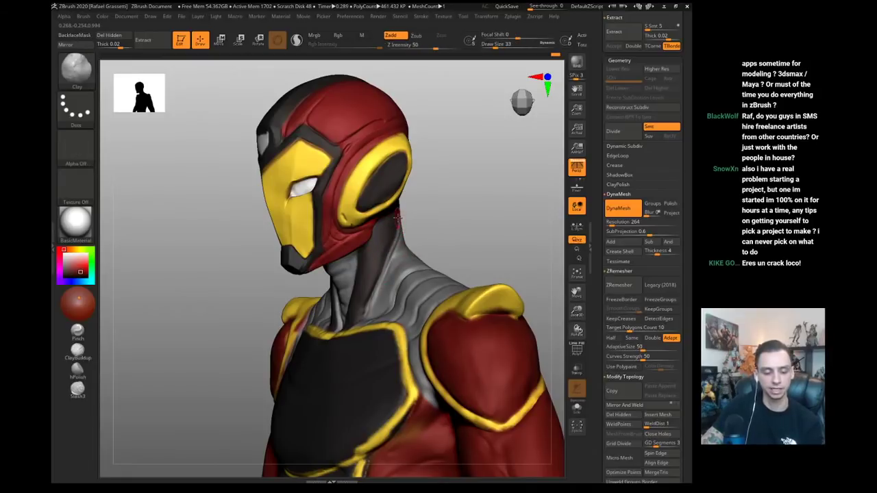
- Smooth the dark neck band below the earpiece and sample its dark colour with the Standard brush
{"action": "key", "text": "b"}
{"action": "key", "text": "s"}
{"action": "key", "text": "t"}
{"action": "mouse_move", "coordinate": [392, 219]}
{"action": "left_mouse_down", "text": "shift"}
{"action": "mouse_move", "coordinate": [384, 270]}
{"action": "mouse_move", "coordinate": [392, 234]}
{"action": "left_mouse_up", "text": "shift"}
{"action": "key", "text": "c"}
{"action": "key", "text": "c"}
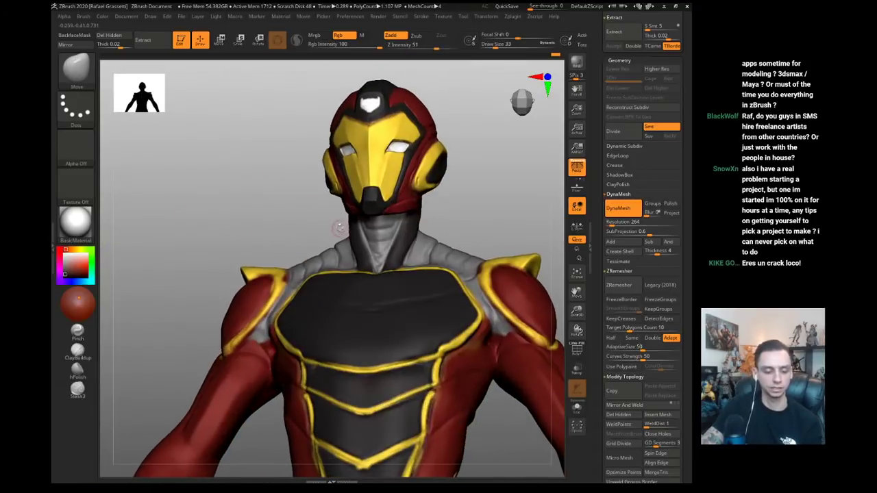
- Adjust the side contour of the neck with the Move brush at draw size 90 and frame the figure
{"action": "key", "text": "bracketright"}
{"action": "key", "text": "bracketright"}
{"action": "key", "text": "bracketright"}
{"action": "key", "text": "bracketright"}
{"action": "key", "text": "bracketright"}
{"action": "key", "text": "bracketright"}
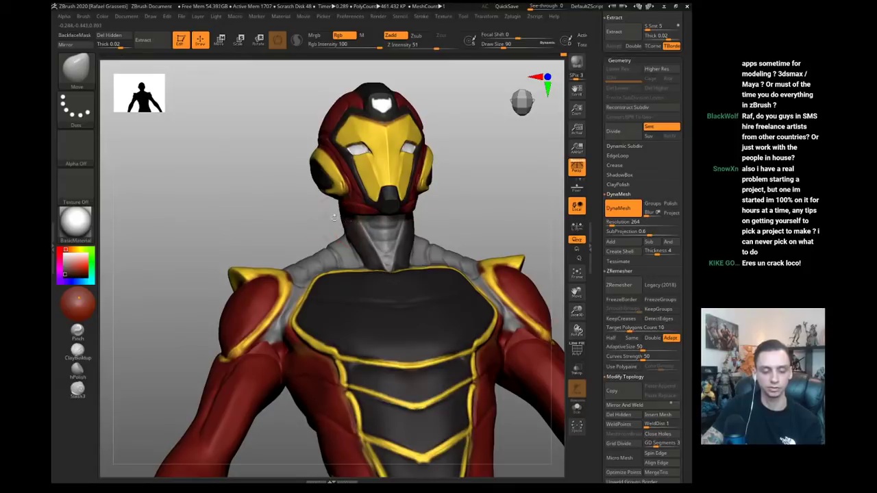
{"action": "key", "text": "f"}
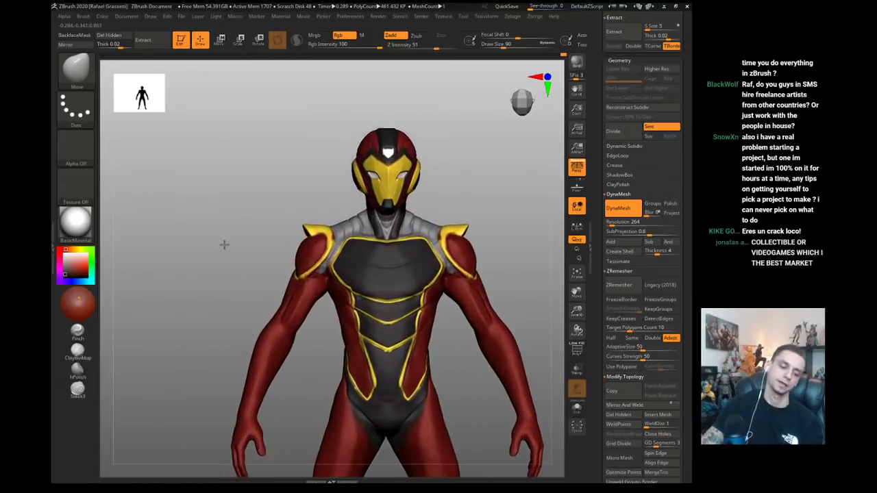
- Make the torso the active subtool and isolate it from the helmet and arms
{"action": "left_click_drag", "start_coordinate": [223, 244], "coordinate": [318, 252]}
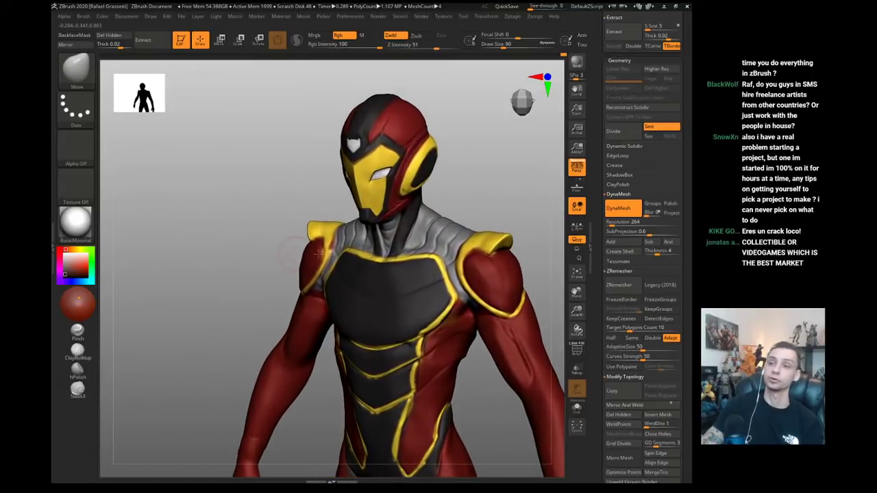
{"action": "left_click", "coordinate": [498, 327], "text": "alt"}
{"action": "left_click_drag", "start_coordinate": [209, 249], "coordinate": [145, 218], "text": "alt"}
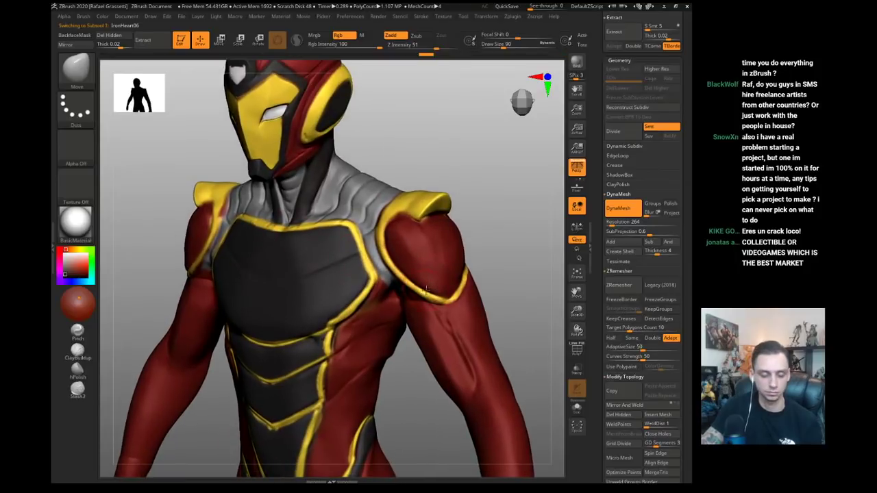
{"action": "key", "text": "alt+s"}
{"action": "mouse_move", "coordinate": [426, 312]}
{"action": "left_mouse_down"}
{"action": "mouse_move", "coordinate": [460, 334]}
{"action": "mouse_move", "coordinate": [459, 325]}
{"action": "left_mouse_up"}
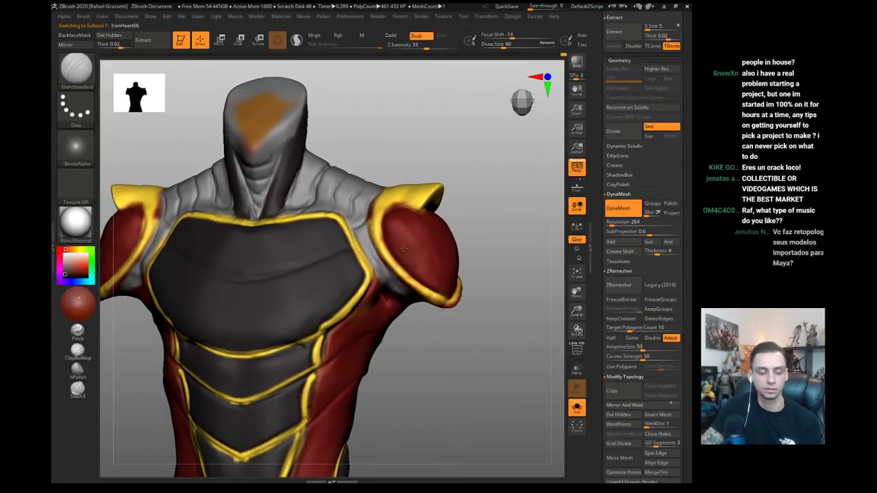
- Carve a groove into the red shoulder cap just inside its yellow trim with the DamStandard brush at draw size 49
{"action": "key", "text": "alt"}
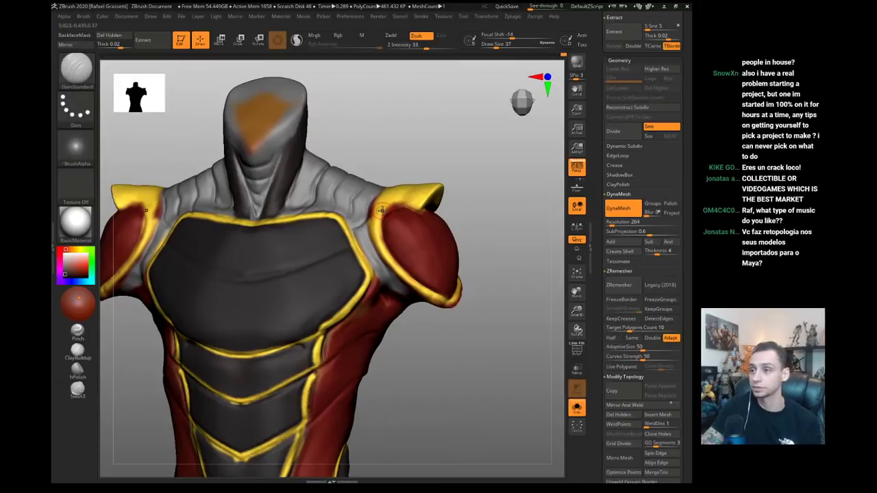
{"action": "key", "text": "s"}
{"action": "left_click", "coordinate": [390, 210]}
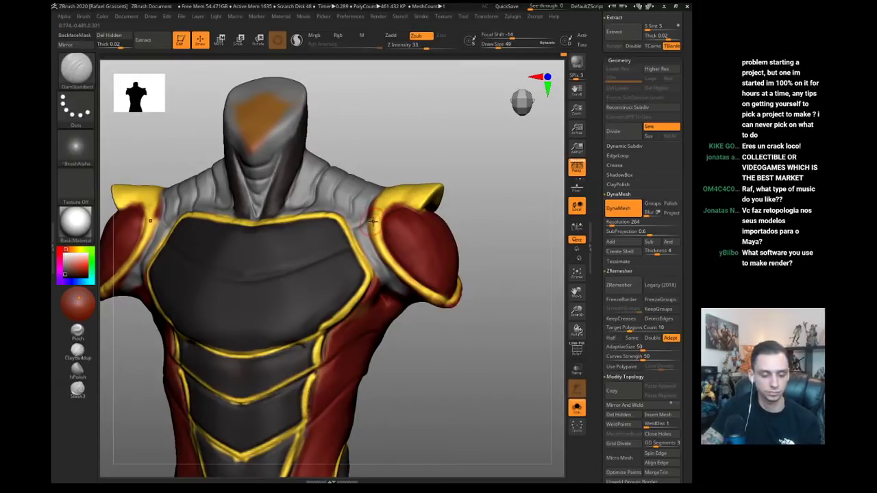
{"action": "key", "text": "ctrl"}
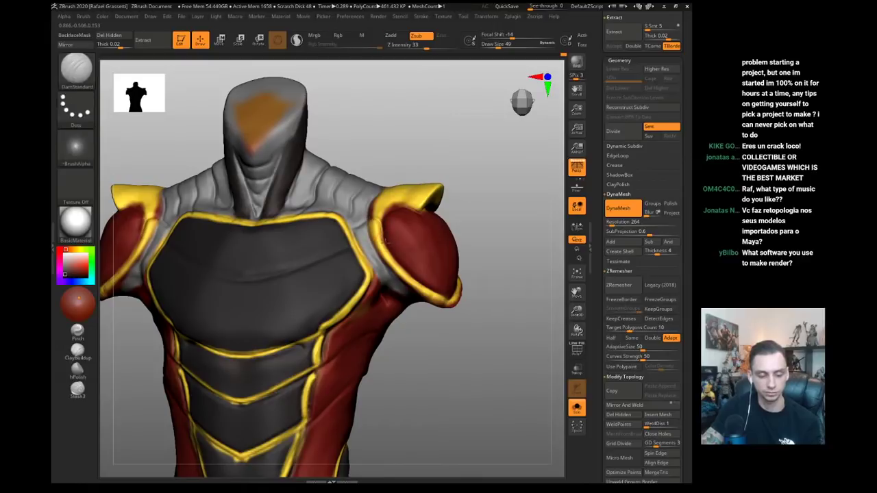
{"action": "left_click_drag", "start_coordinate": [385, 193], "coordinate": [391, 235]}
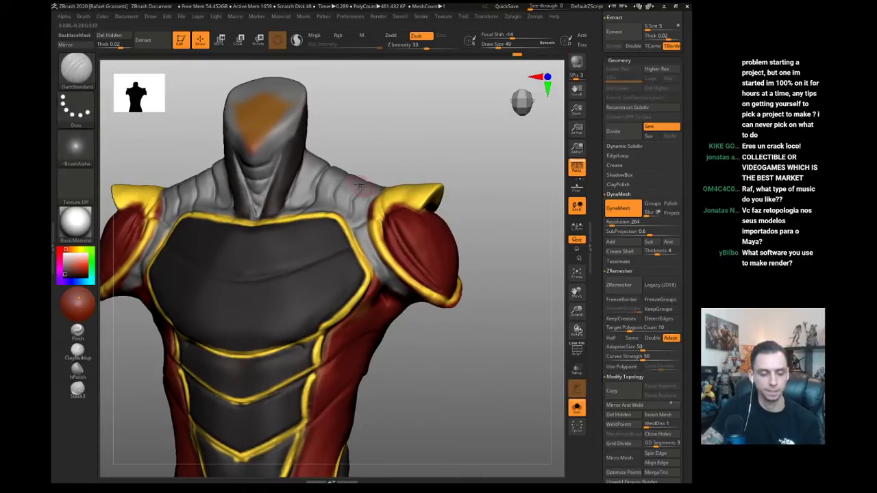
- Paint a dark band along the groove inside the yellow shoulder trim with the Inflat brush at draw size 27
{"action": "key", "text": "b"}
{"action": "key", "text": "i"}
{"action": "key", "text": "n"}
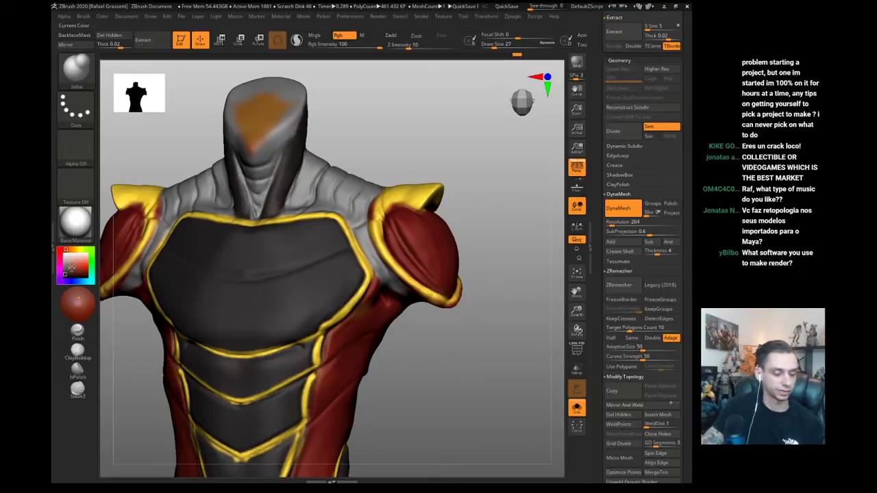
{"action": "left_click_drag", "start_coordinate": [74, 268], "coordinate": [336, 248]}
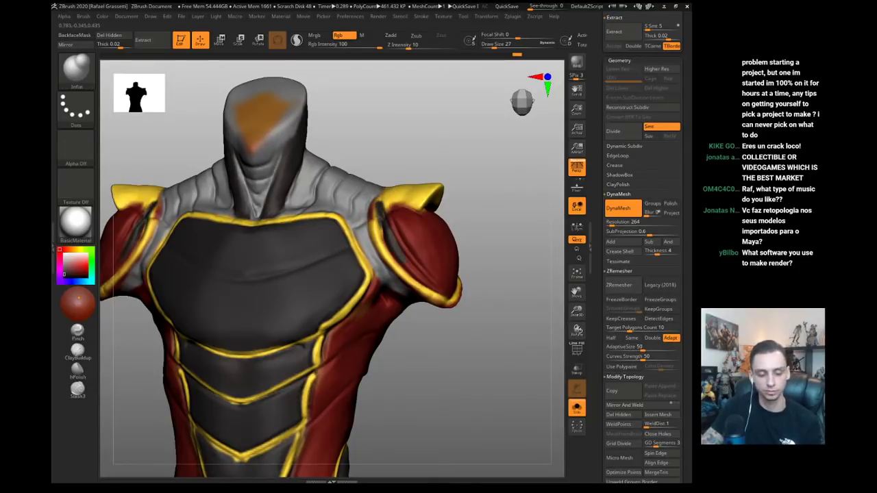
{"action": "left_click_drag", "start_coordinate": [450, 311], "coordinate": [191, 275]}
- Sharpen the edges of the dark shoulder band with the DamStandard brush at draw size 41
{"action": "key", "text": "b"}
{"action": "key", "text": "d"}
{"action": "key", "text": "s"}
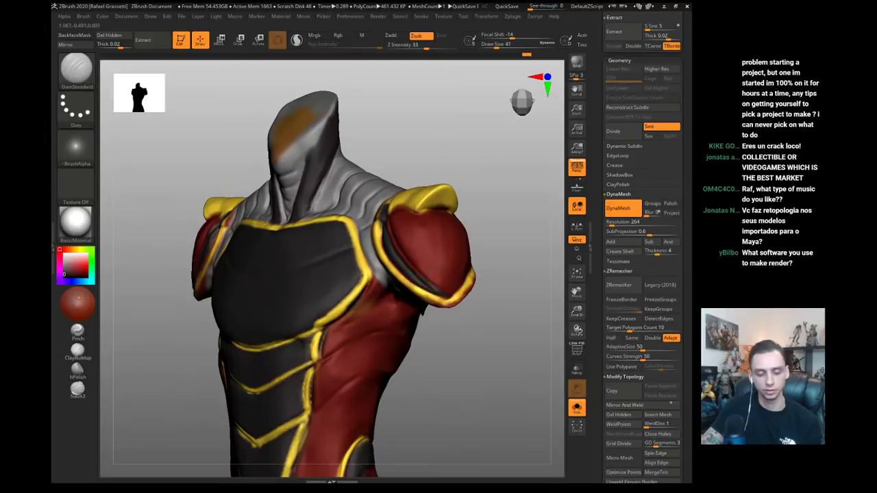
{"action": "left_click_drag", "start_coordinate": [487, 362], "coordinate": [450, 282]}
{"action": "left_click_drag", "start_coordinate": [473, 343], "coordinate": [381, 233]}
- Build up the surface around the dark shoulder band with the Clay brush at draw sizes 37 and 35 and show all subtools again
{"action": "key", "text": "b"}
{"action": "key", "text": "c"}
{"action": "key", "text": "l"}
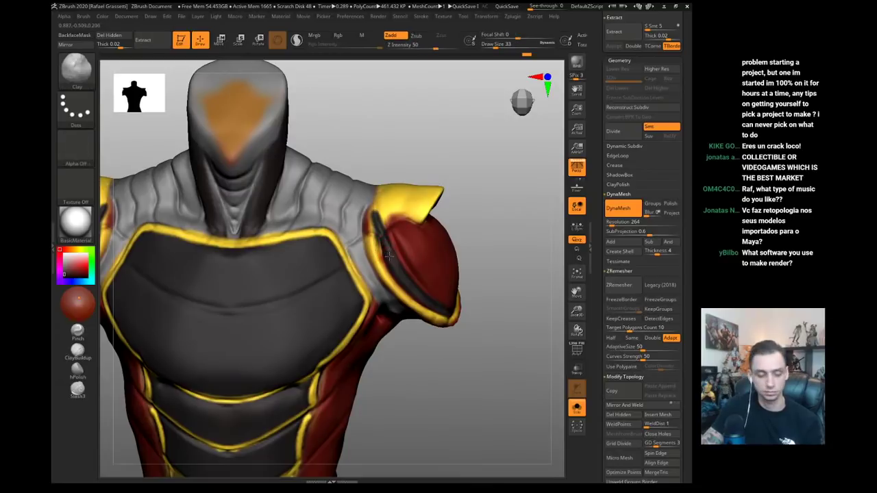
{"action": "key", "text": "s"}
{"action": "left_click", "coordinate": [365, 237]}
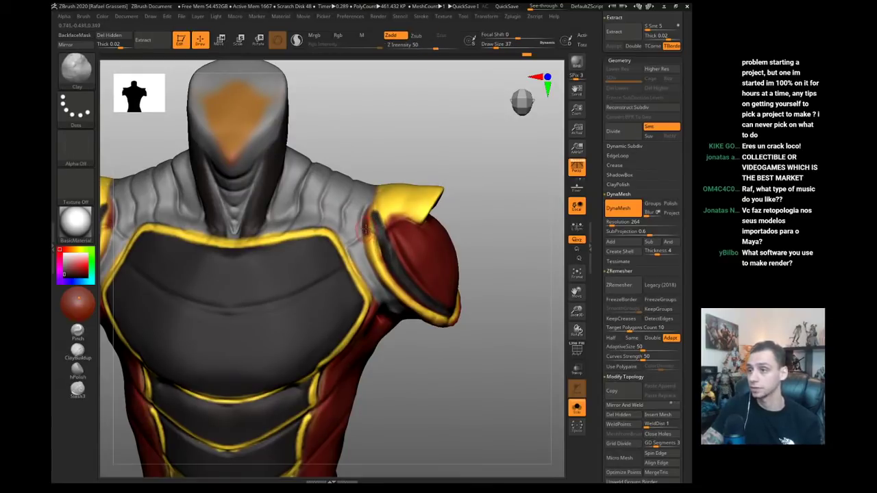
{"action": "left_click_drag", "start_coordinate": [435, 364], "coordinate": [324, 369]}
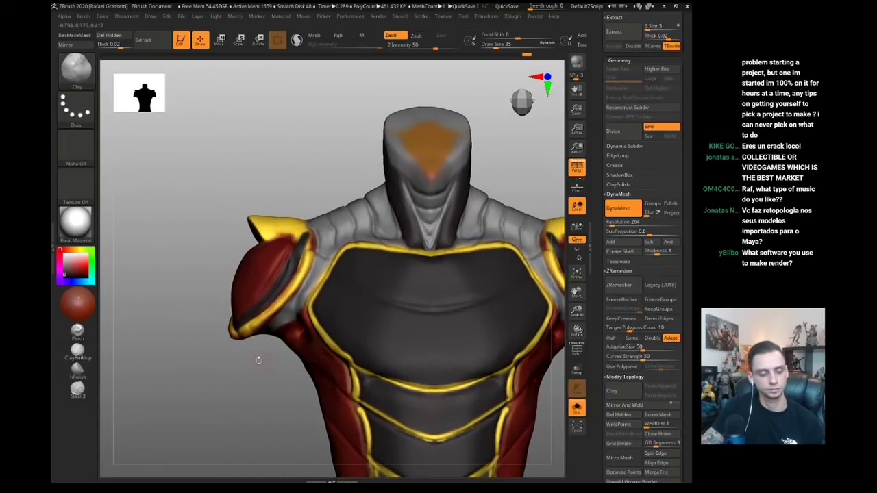
{"action": "left_click_drag", "start_coordinate": [256, 358], "coordinate": [276, 286]}
{"action": "left_click_drag", "start_coordinate": [312, 248], "coordinate": [304, 274]}
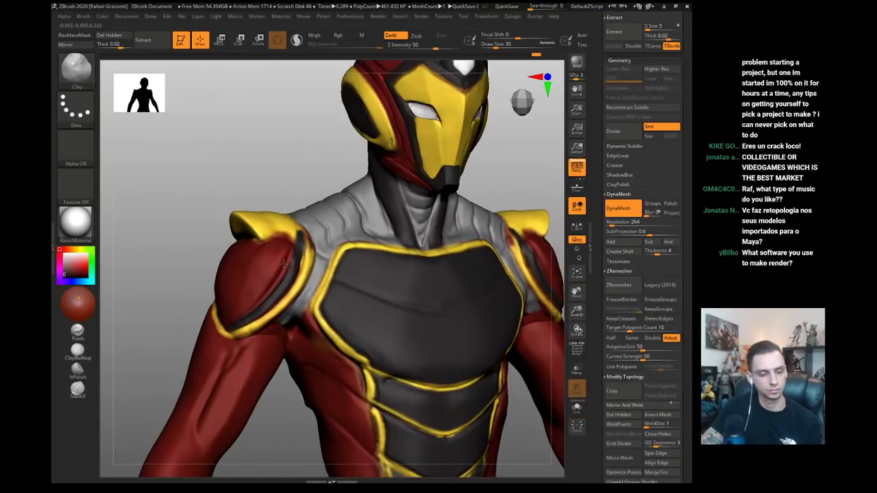
- Sample the trim's yellow and touch up the outer shoulder trim with the Inflat brush at draw size 35
{"action": "key", "text": "1"}
{"action": "key", "text": "c"}
{"action": "key", "text": "c"}
{"action": "left_click_drag", "start_coordinate": [303, 233], "coordinate": [308, 259]}
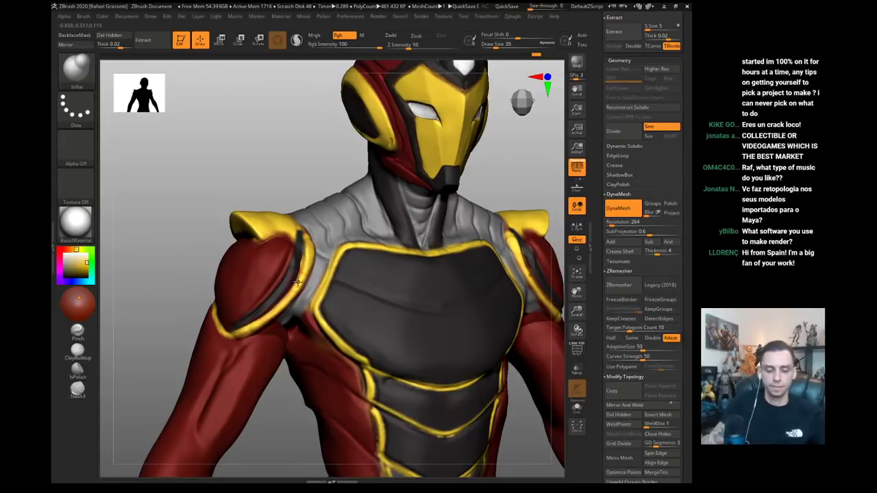
{"action": "left_click_drag", "start_coordinate": [235, 143], "coordinate": [240, 182]}
- Define the upper end of the dark shoulder band below the yellow cap with the DamStandard brush at draw size 35
{"action": "key", "text": "b"}
{"action": "key", "text": "d"}
{"action": "key", "text": "s"}
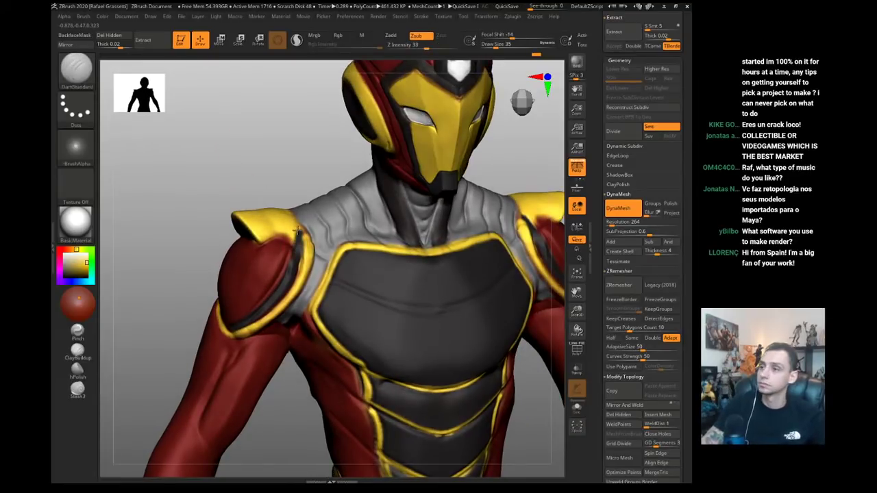
{"action": "left_click_drag", "start_coordinate": [300, 235], "coordinate": [302, 251]}
{"action": "left_click_drag", "start_coordinate": [249, 167], "coordinate": [251, 177]}
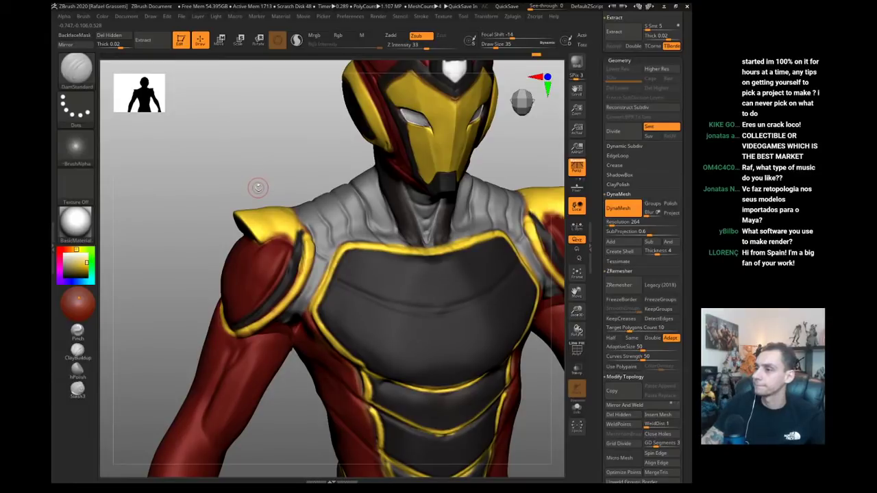
{"action": "left_click_drag", "start_coordinate": [249, 176], "coordinate": [254, 170]}
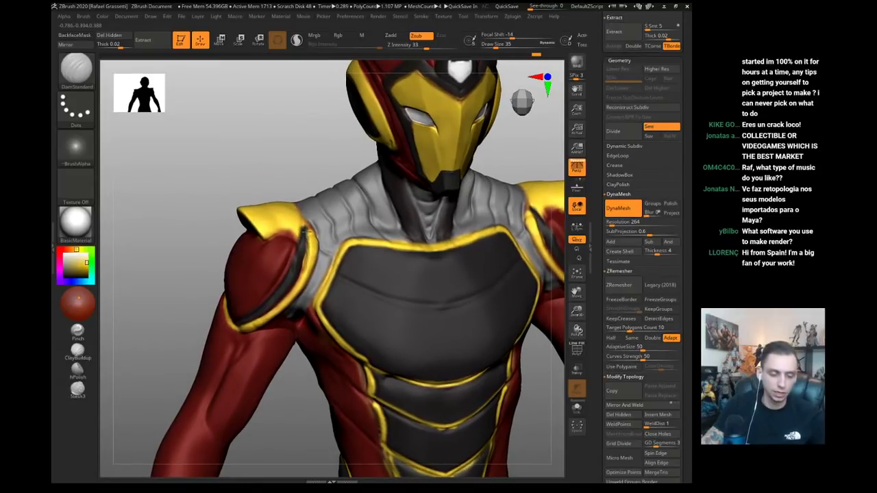
- Adjust the upper part of the yellow shoulder trim with the Move and Clay brushes at draw size 46
{"action": "key", "text": "b"}
{"action": "key", "text": "m"}
{"action": "key", "text": "v"}
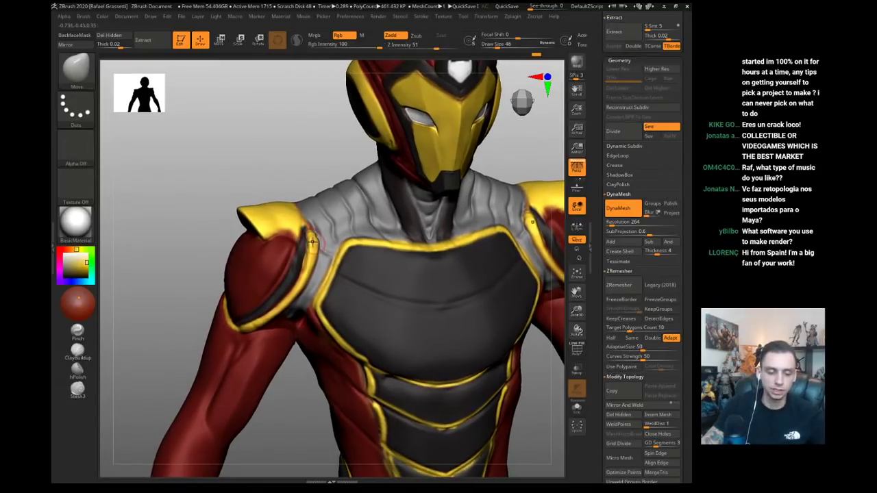
{"action": "key", "text": "b"}
{"action": "key", "text": "c"}
{"action": "key", "text": "l"}
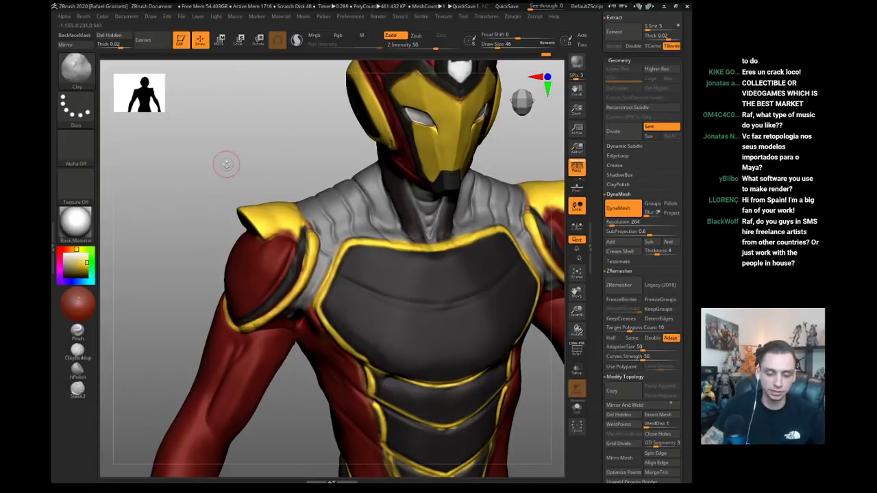
- Deepen the crease where the dark shoulder band meets the yellow cap with the DamStandard brush at draw size 31
{"action": "mouse_move", "coordinate": [227, 165]}
{"action": "left_mouse_down", "text": "alt"}
{"action": "mouse_move", "coordinate": [231, 186]}
{"action": "mouse_move", "coordinate": [216, 226]}
{"action": "mouse_move", "coordinate": [226, 271]}
{"action": "left_mouse_up", "text": "alt"}
{"action": "key", "text": "b"}
{"action": "key", "text": "d"}
{"action": "key", "text": "s"}
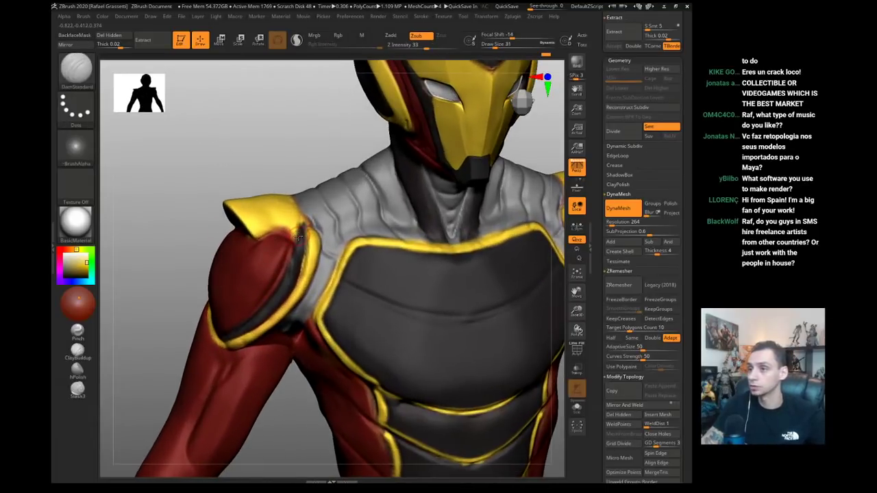
- Paint a second, thinner yellow line along the inner edge of the dark shoulder band with the Inflat brush at draw size 16
{"action": "key", "text": "b"}
{"action": "key", "text": "i"}
{"action": "key", "text": "n"}
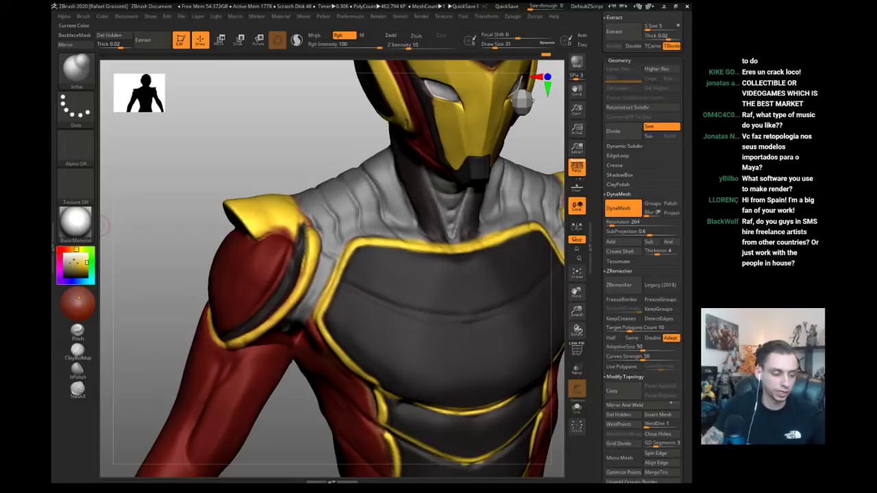
{"action": "left_click_drag", "start_coordinate": [288, 226], "coordinate": [293, 276]}
{"action": "key", "text": "bracketleft"}
{"action": "mouse_move", "coordinate": [219, 173]}
{"action": "left_mouse_down"}
{"action": "mouse_move", "coordinate": [215, 166]}
{"action": "mouse_move", "coordinate": [248, 170]}
{"action": "left_mouse_up"}
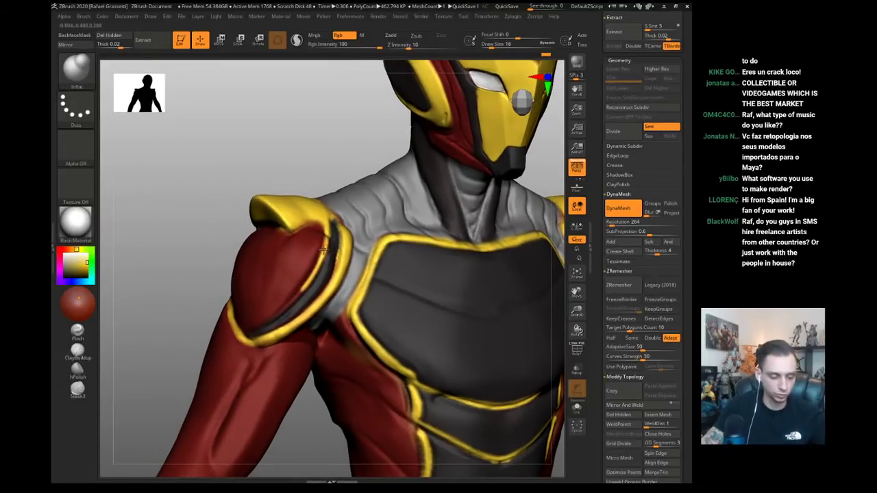
{"action": "left_click_drag", "start_coordinate": [215, 228], "coordinate": [315, 289]}
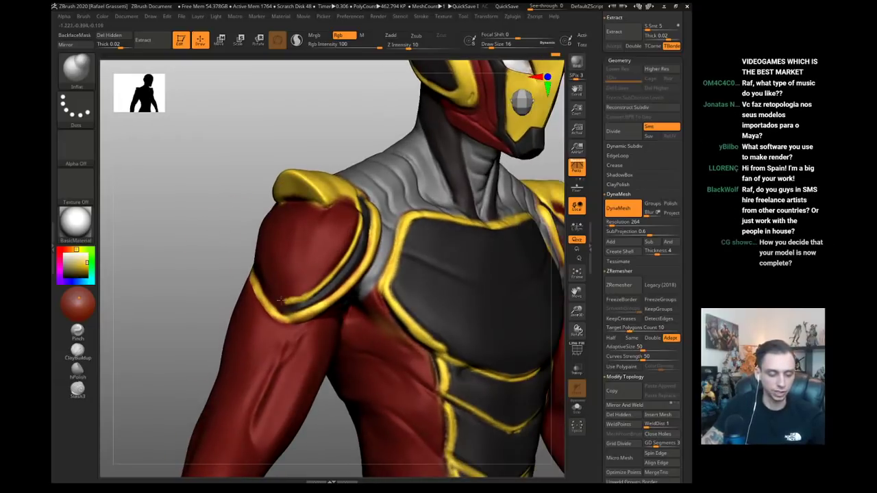
{"action": "left_click_drag", "start_coordinate": [224, 231], "coordinate": [224, 163]}
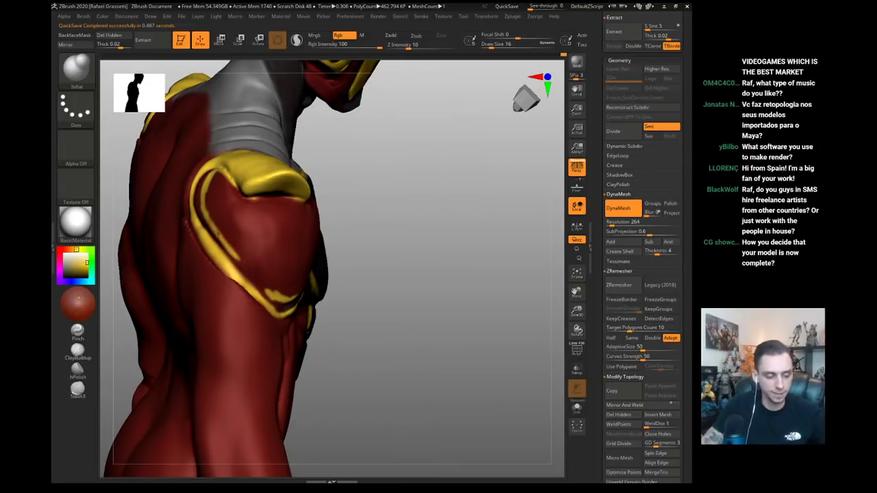
- Reshape the lower point of the shoulder cap with an enlarged Move brush
{"action": "left_click_drag", "start_coordinate": [351, 373], "coordinate": [210, 243]}
{"action": "key", "text": "b"}
{"action": "key", "text": "m"}
{"action": "key", "text": "v"}
{"action": "key", "text": "s"}
{"action": "left_click_drag", "start_coordinate": [262, 316], "coordinate": [272, 315]}
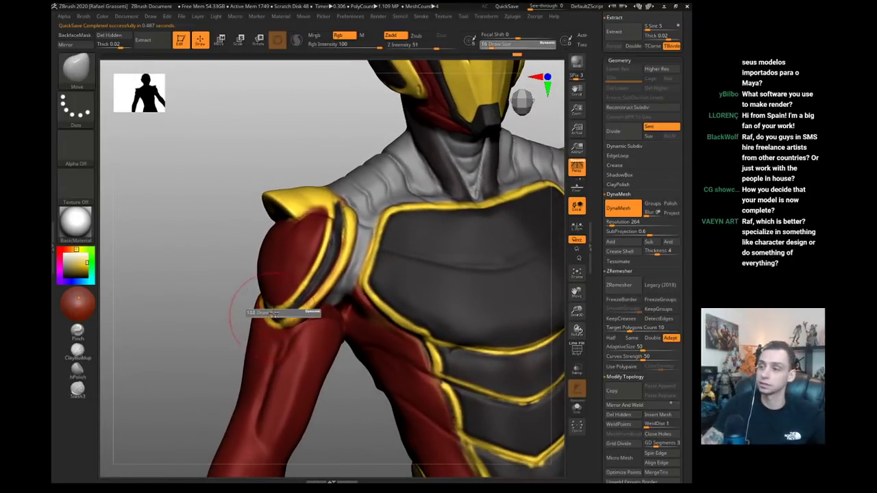
{"action": "right_click_drag", "start_coordinate": [272, 315], "coordinate": [259, 319]}
{"action": "key", "text": "s"}
{"action": "mouse_move", "coordinate": [264, 320]}
{"action": "left_mouse_down"}
{"action": "mouse_move", "coordinate": [263, 334]}
{"action": "mouse_move", "coordinate": [391, 342]}
{"action": "left_mouse_up"}
- Switch to the arm subtool and adjust the upper arm below the shoulder cap with the Move brush at draw sizes 228 and 286
{"action": "left_click", "coordinate": [247, 336], "text": "alt"}
{"action": "key", "text": "s"}
{"action": "left_click_drag", "start_coordinate": [204, 326], "coordinate": [210, 326]}
{"action": "mouse_move", "coordinate": [254, 302]}
{"action": "left_mouse_down"}
{"action": "mouse_move", "coordinate": [264, 295]}
{"action": "mouse_move", "coordinate": [218, 289]}
{"action": "mouse_move", "coordinate": [233, 285]}
{"action": "left_mouse_up"}
{"action": "left_click_drag", "start_coordinate": [210, 287], "coordinate": [168, 283]}
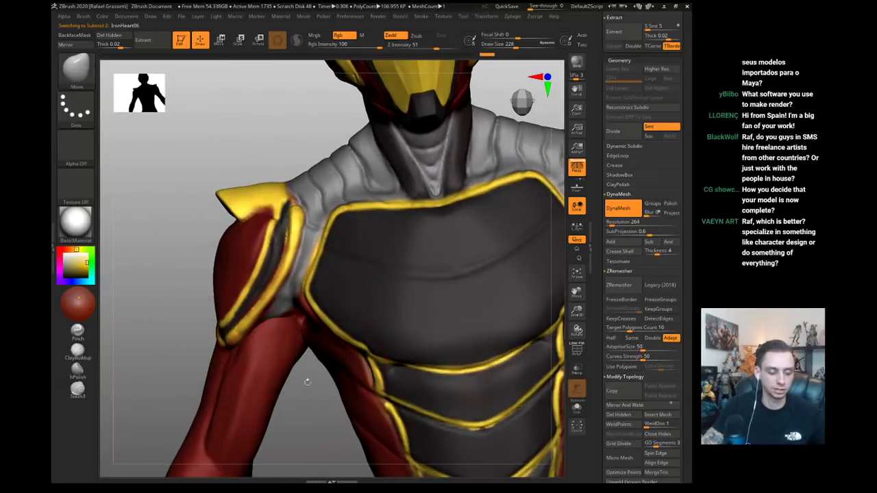
{"action": "left_click_drag", "start_coordinate": [306, 381], "coordinate": [274, 361]}
{"action": "mouse_move", "coordinate": [208, 298]}
{"action": "left_mouse_down", "text": "alt"}
{"action": "mouse_move", "coordinate": [160, 226]}
{"action": "mouse_move", "coordinate": [208, 249]}
{"action": "mouse_move", "coordinate": [196, 235]}
{"action": "mouse_move", "coordinate": [295, 341]}
{"action": "left_mouse_up", "text": "alt"}
{"action": "key", "text": "s"}
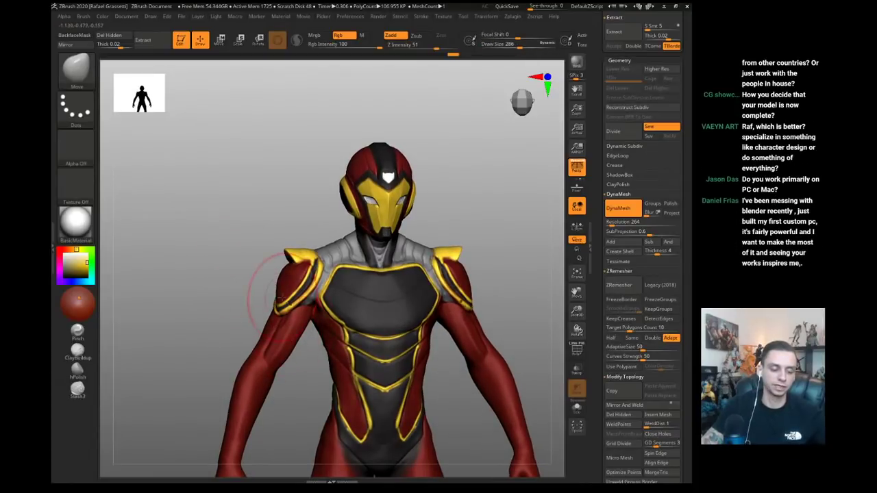
- Reselect the torso subtool and cut the groove between the two yellow shoulder trims with the DamStandard brush at draw size 33
{"action": "left_click", "coordinate": [291, 293], "text": "alt"}
{"action": "left_click_drag", "start_coordinate": [211, 274], "coordinate": [270, 235], "text": "alt"}
{"action": "key", "text": "b"}
{"action": "key", "text": "d"}
{"action": "key", "text": "s"}
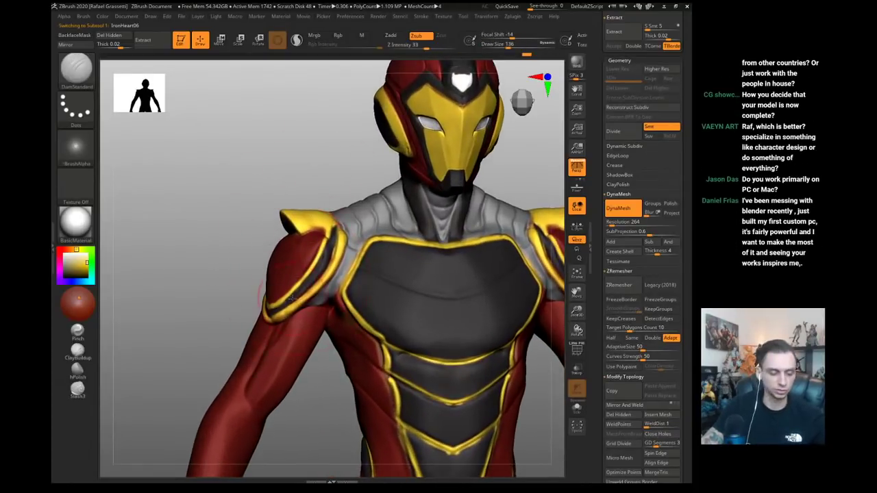
{"action": "right_click_drag", "start_coordinate": [290, 306], "coordinate": [324, 288]}
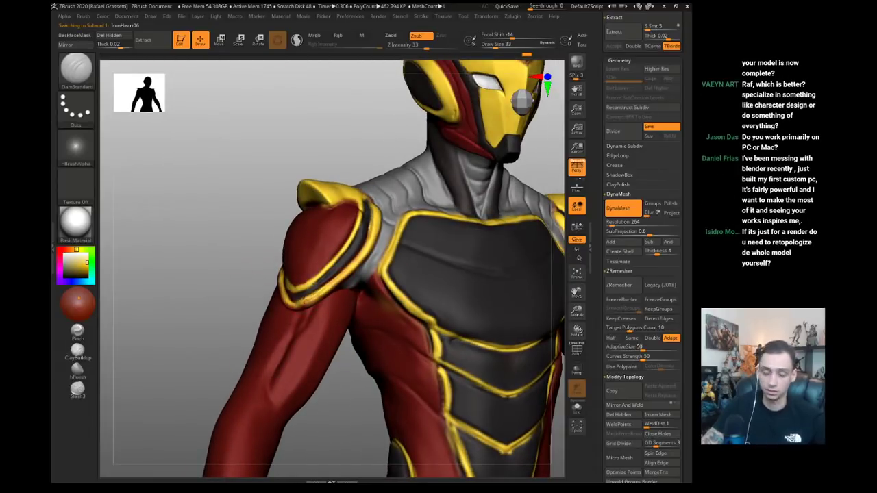
- Thicken the yellow trims around the lower point of the shoulder cap with the Inflat brush at draw size 46 using Zadd
{"action": "left_click_drag", "start_coordinate": [231, 302], "coordinate": [218, 302]}
{"action": "key", "text": "b"}
{"action": "key", "text": "i"}
{"action": "key", "text": "n"}
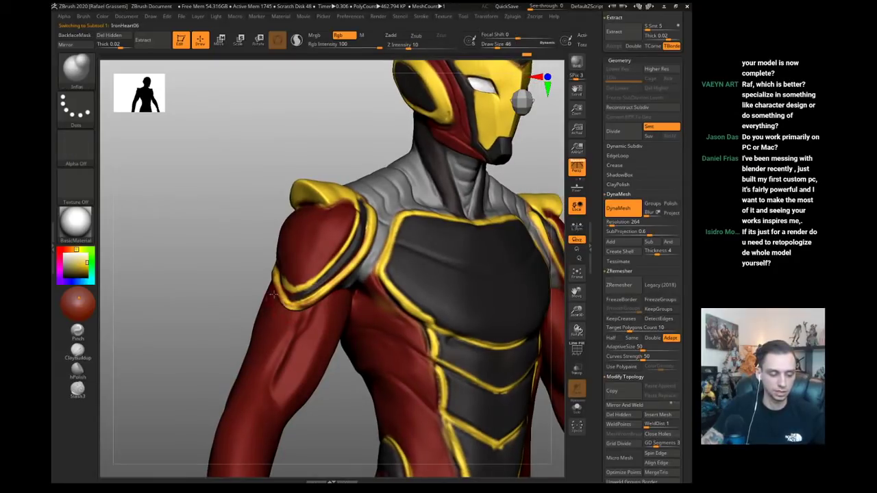
{"action": "key", "text": "ctrl"}
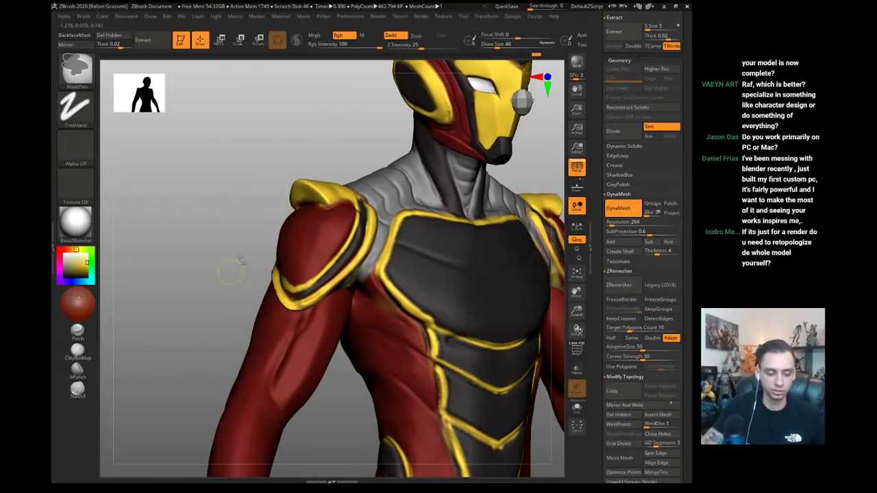
{"action": "mouse_move", "coordinate": [221, 269]}
{"action": "left_mouse_down"}
{"action": "mouse_move", "coordinate": [260, 255]}
{"action": "mouse_move", "coordinate": [232, 263]}
{"action": "left_mouse_up"}
{"action": "key", "text": "z"}
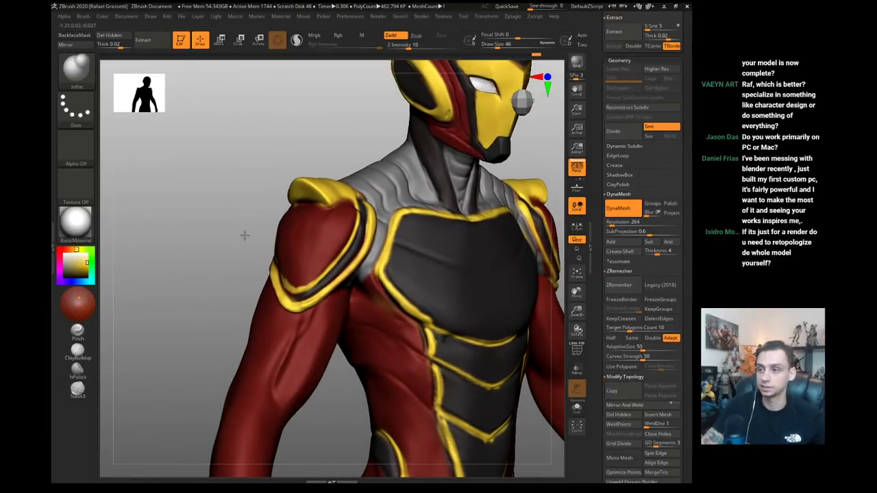
- Sharpen the groove between the shoulder trims on the outer side with the DamStandard brush at draw size 31 and return to front view
{"action": "mouse_move", "coordinate": [244, 235]}
{"action": "left_mouse_down"}
{"action": "mouse_move", "coordinate": [235, 240]}
{"action": "mouse_move", "coordinate": [283, 225]}
{"action": "mouse_move", "coordinate": [266, 209]}
{"action": "left_mouse_up"}
{"action": "key", "text": "b"}
{"action": "key", "text": "d"}
{"action": "key", "text": "s"}
{"action": "key", "text": "s"}
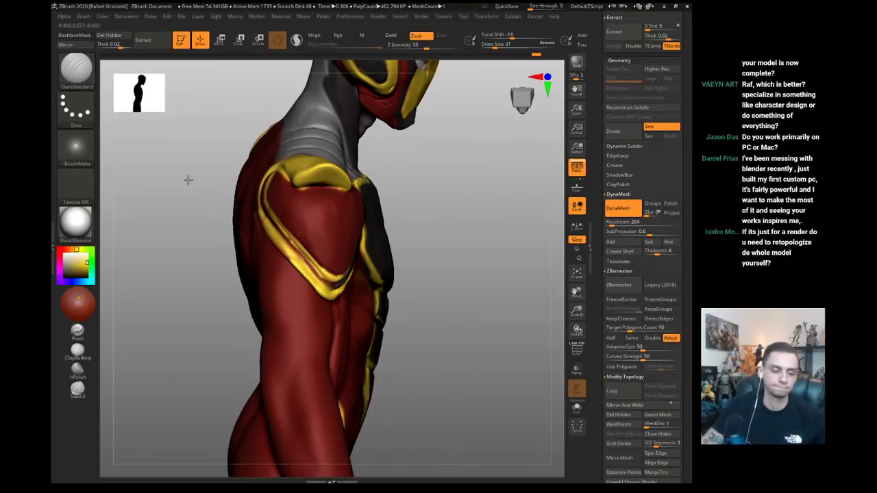
{"action": "left_click_drag", "start_coordinate": [189, 181], "coordinate": [207, 201], "text": "shift"}
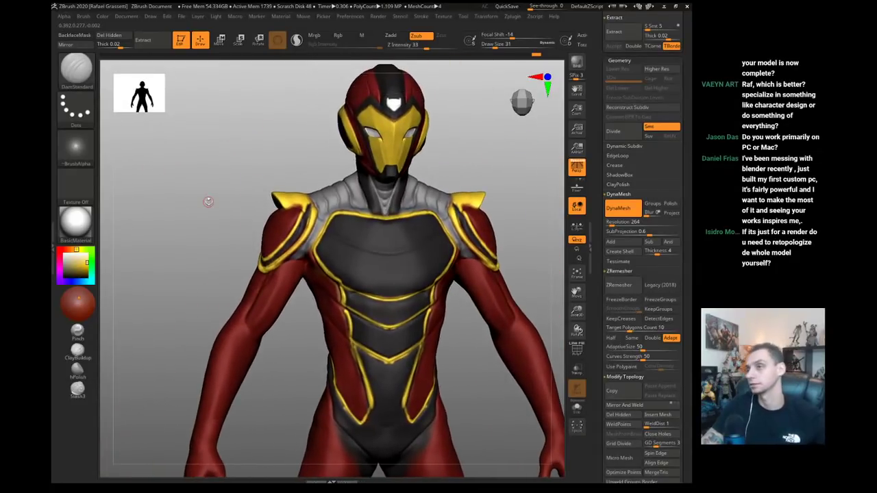
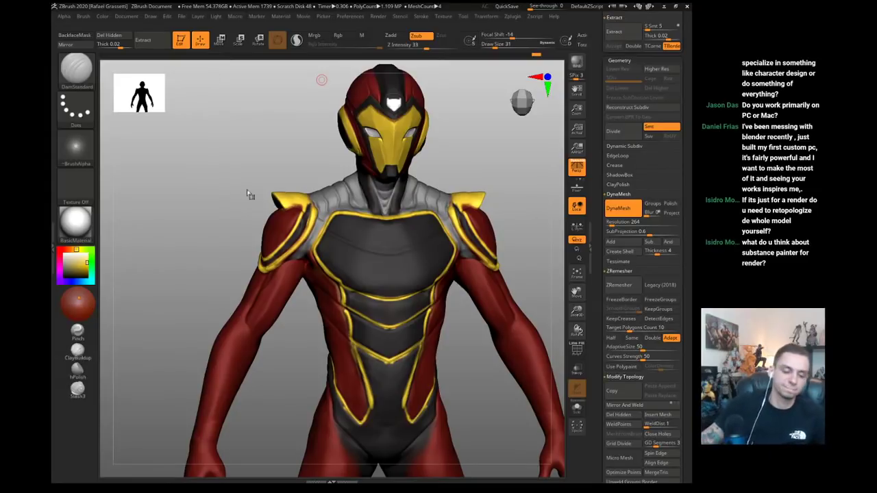
- Adjust the lower tip and outer edge of the shoulder cap with the Move brush
{"action": "left_click_drag", "start_coordinate": [251, 196], "coordinate": [241, 218]}
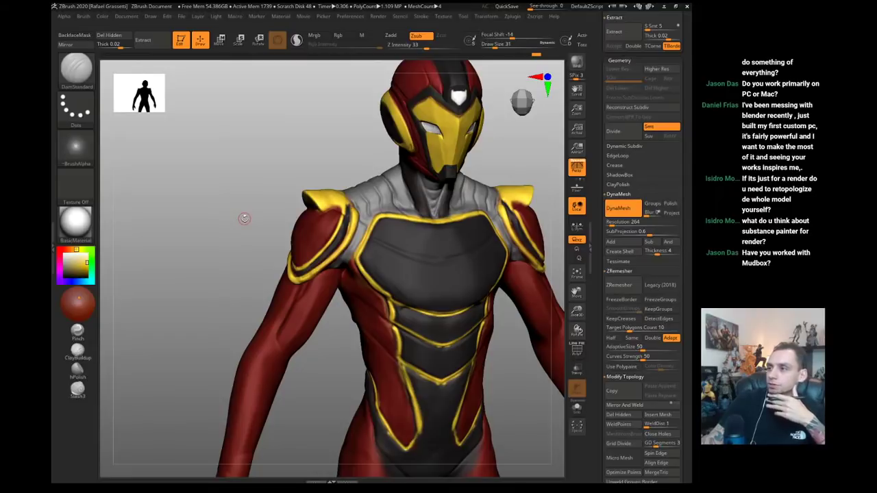
{"action": "left_click_drag", "start_coordinate": [263, 190], "coordinate": [248, 212]}
{"action": "left_click", "coordinate": [78, 333]}
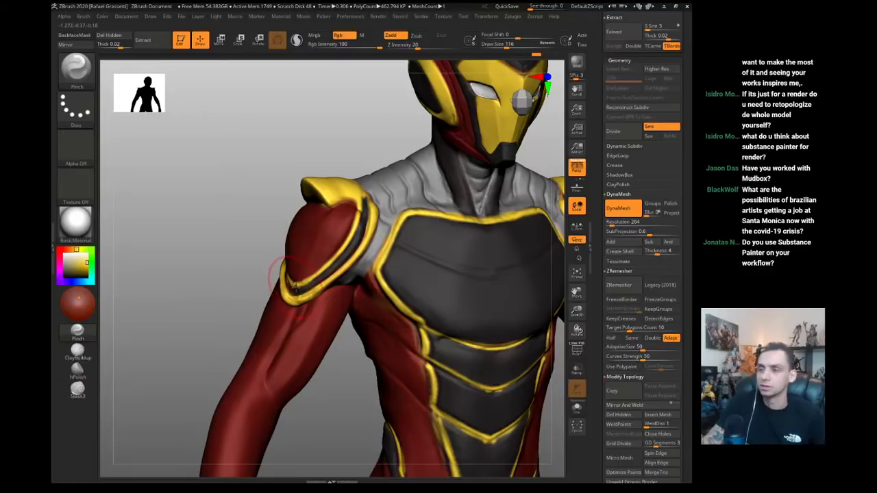
{"action": "key", "text": "b"}
{"action": "key", "text": "m"}
{"action": "key", "text": "v"}
{"action": "mouse_move", "coordinate": [280, 309]}
{"action": "left_mouse_down"}
{"action": "mouse_move", "coordinate": [245, 245]}
{"action": "mouse_move", "coordinate": [249, 235]}
{"action": "mouse_move", "coordinate": [238, 268]}
{"action": "left_mouse_up"}
- Cut the crease where the yellow shoulder pad meets the red cap with the DamStandard brush
{"action": "key", "text": "b"}
{"action": "key", "text": "d"}
{"action": "key", "text": "s"}
{"action": "left_click_drag", "start_coordinate": [339, 201], "coordinate": [374, 197]}
{"action": "left_click_drag", "start_coordinate": [316, 149], "coordinate": [353, 199]}
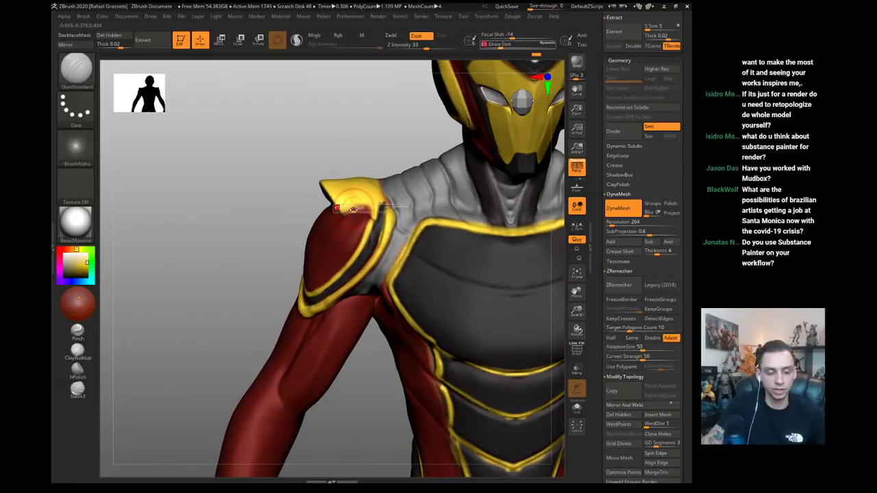
- Build up the outer lip of the yellow shoulder pad with the Clay brush at draw size 68
{"action": "key", "text": "b"}
{"action": "key", "text": "c"}
{"action": "key", "text": "l"}
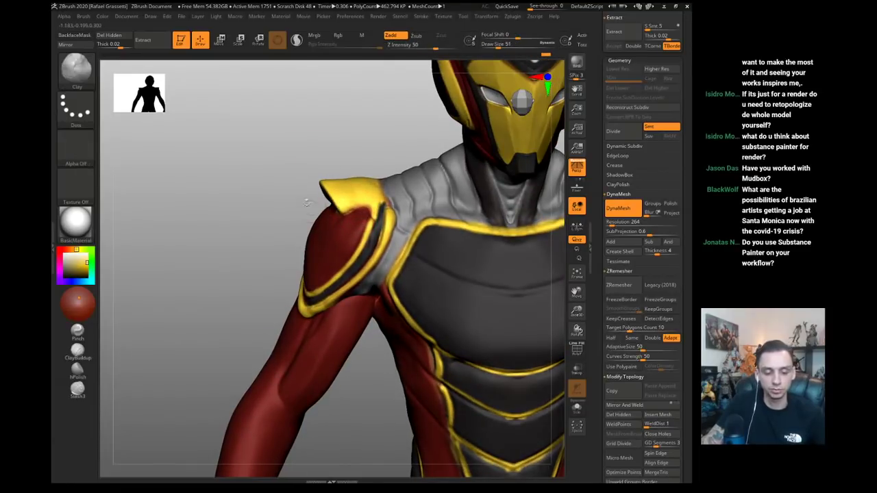
{"action": "left_click_drag", "start_coordinate": [263, 161], "coordinate": [300, 164]}
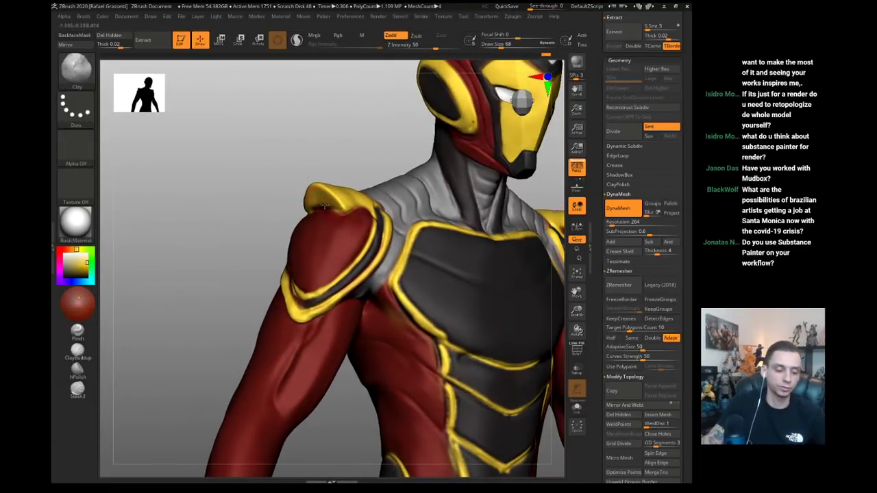
{"action": "mouse_move", "coordinate": [331, 205]}
{"action": "left_mouse_down"}
{"action": "mouse_move", "coordinate": [313, 201]}
{"action": "mouse_move", "coordinate": [319, 209]}
{"action": "left_mouse_up"}
- Thicken the yellow pad's outer lip with the Inflat brush at draw size 41 and fill it out with Clay at draw size 62
{"action": "key", "text": "b"}
{"action": "key", "text": "i"}
{"action": "key", "text": "n"}
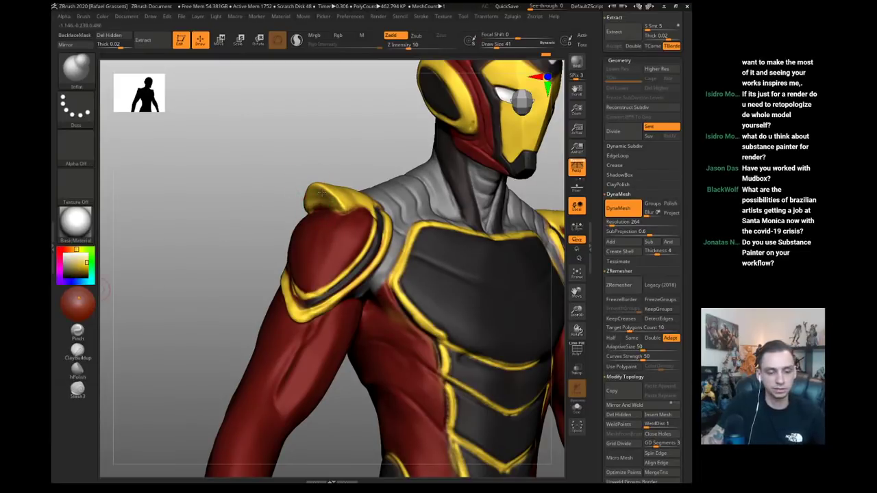
{"action": "key", "text": "1"}
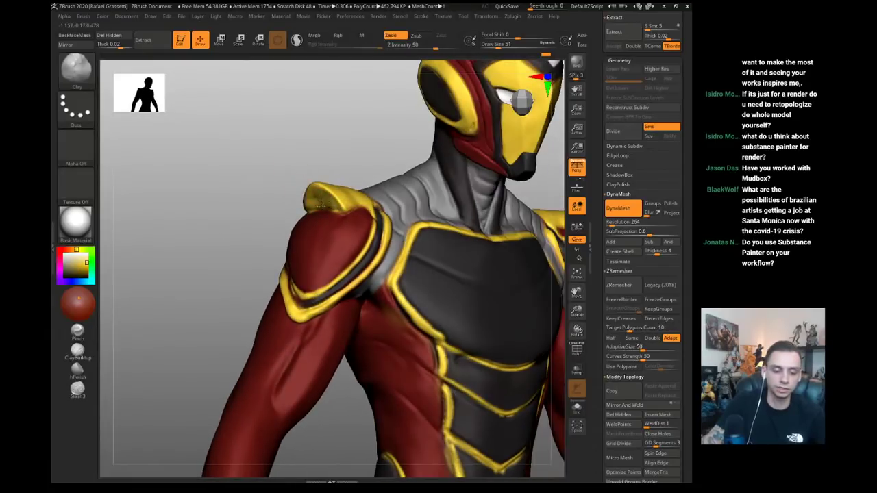
{"action": "key", "text": "s"}
{"action": "left_click_drag", "start_coordinate": [313, 203], "coordinate": [325, 205]}
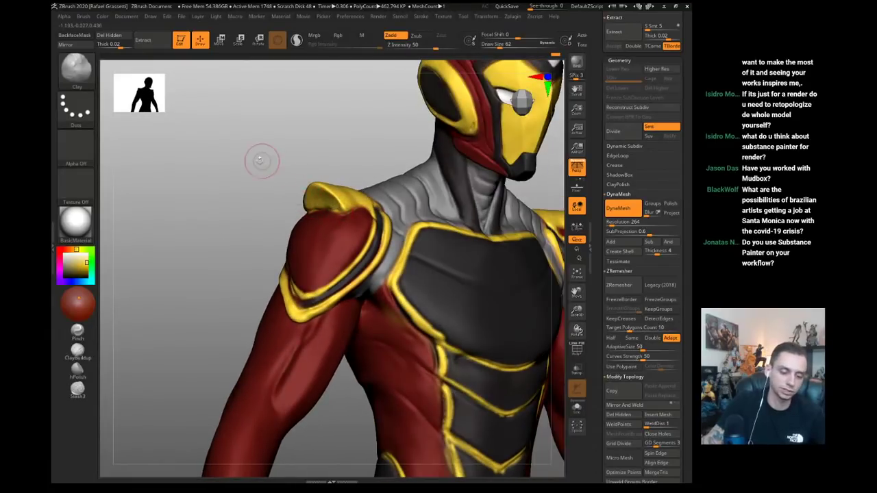
{"action": "mouse_move", "coordinate": [263, 160]}
{"action": "left_mouse_down", "text": "alt"}
{"action": "mouse_move", "coordinate": [245, 180]}
{"action": "mouse_move", "coordinate": [260, 186]}
{"action": "mouse_move", "coordinate": [249, 189]}
{"action": "mouse_move", "coordinate": [278, 170]}
{"action": "mouse_move", "coordinate": [281, 192]}
{"action": "mouse_move", "coordinate": [309, 201]}
{"action": "mouse_move", "coordinate": [300, 155]}
{"action": "mouse_move", "coordinate": [285, 169]}
{"action": "left_mouse_up", "text": "alt"}
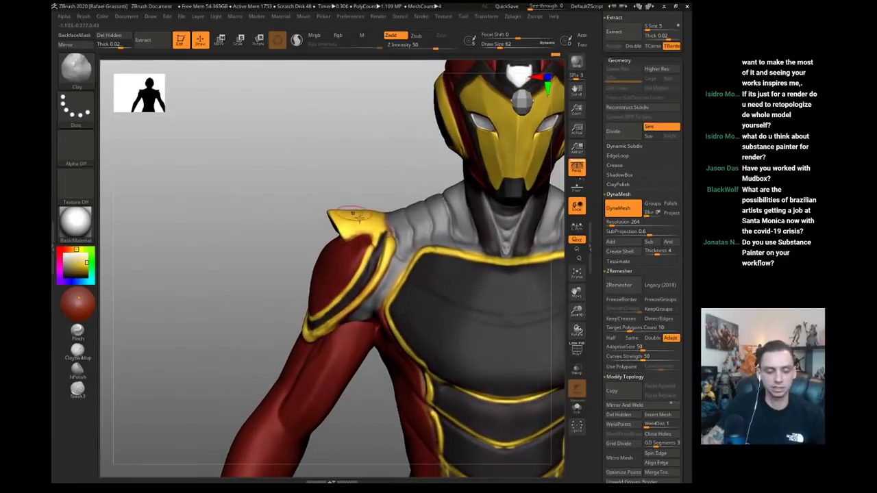
- Carve the boundary between the yellow shoulder pad and the grey neck section with the DamStandard brush at draw size 35
{"action": "key", "text": "b"}
{"action": "key", "text": "d"}
{"action": "key", "text": "s"}
{"action": "mouse_move", "coordinate": [361, 172]}
{"action": "left_mouse_down"}
{"action": "mouse_move", "coordinate": [373, 181]}
{"action": "mouse_move", "coordinate": [366, 215]}
{"action": "mouse_move", "coordinate": [379, 238]}
{"action": "left_mouse_up"}
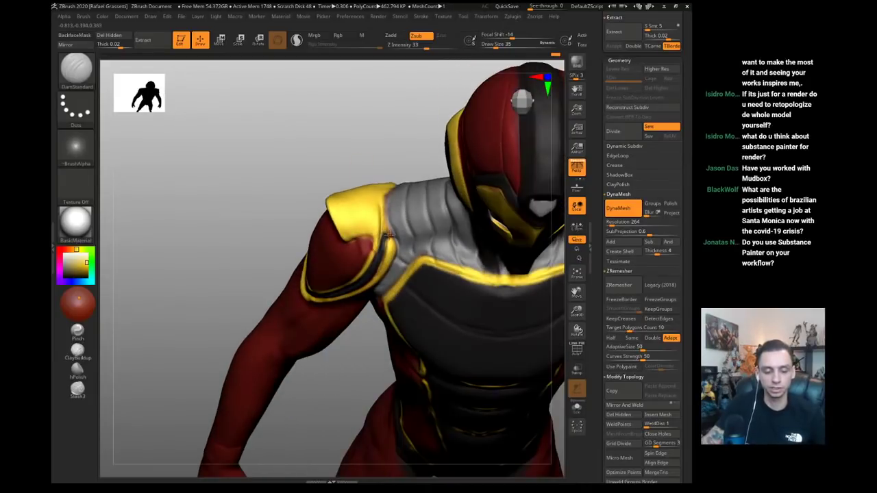
{"action": "right_click_drag", "start_coordinate": [382, 220], "coordinate": [381, 199]}
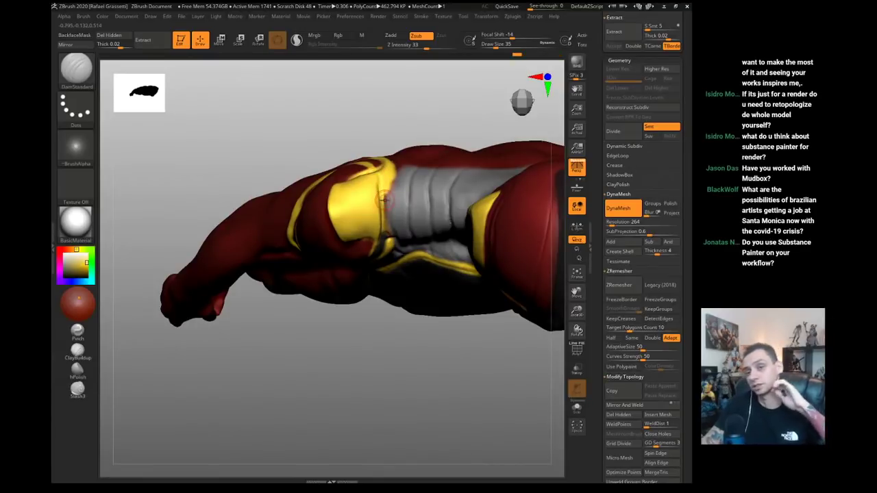
{"action": "right_click_drag", "start_coordinate": [385, 199], "coordinate": [357, 230]}
- Sample the grey and paint it along the yellow pad's inner edge with the Inflat brush at draw size 31, Rgb only
{"action": "left_click_drag", "start_coordinate": [77, 266], "coordinate": [417, 192]}
{"action": "key", "text": "b"}
{"action": "key", "text": "i"}
{"action": "key", "text": "n"}
{"action": "key", "text": "s"}
{"action": "left_click", "coordinate": [390, 171]}
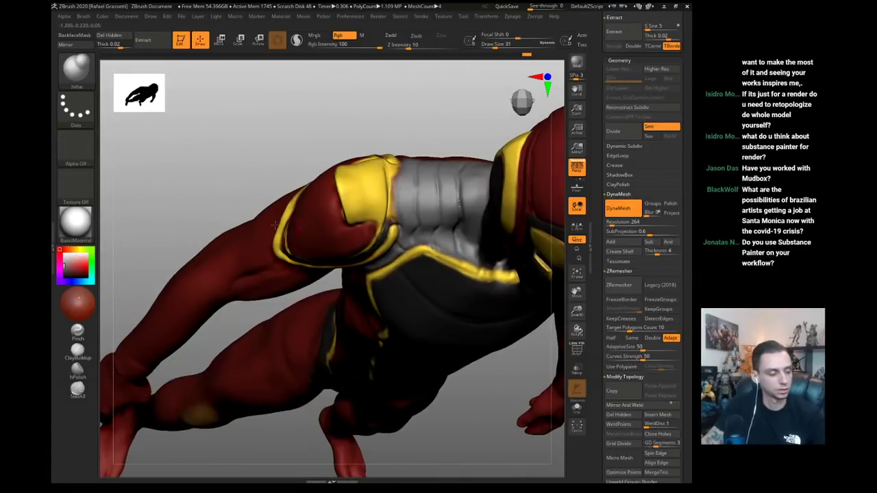
{"action": "mouse_move", "coordinate": [77, 266]}
{"action": "left_mouse_down"}
{"action": "mouse_move", "coordinate": [157, 240]}
{"action": "mouse_move", "coordinate": [416, 204]}
{"action": "left_mouse_up"}
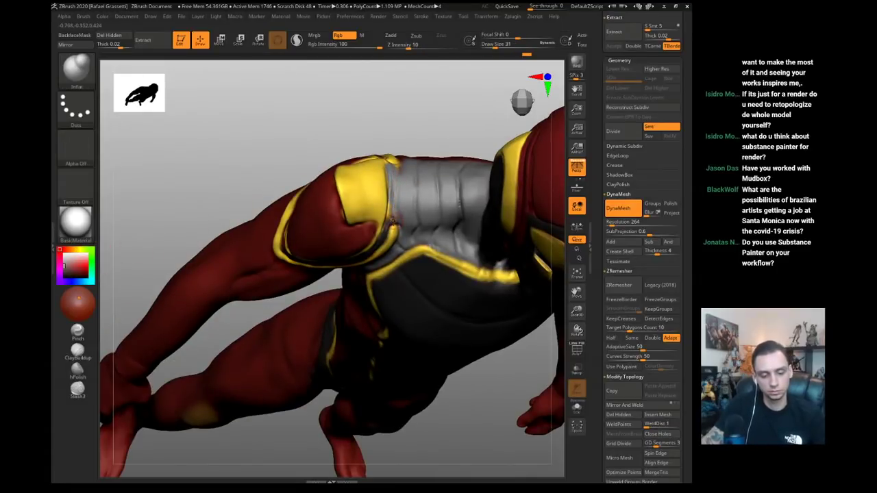
- Build up the surface beside the yellow pad's inner edge with the Clay brush at draw size 39
{"action": "key", "text": "b"}
{"action": "key", "text": "c"}
{"action": "key", "text": "l"}
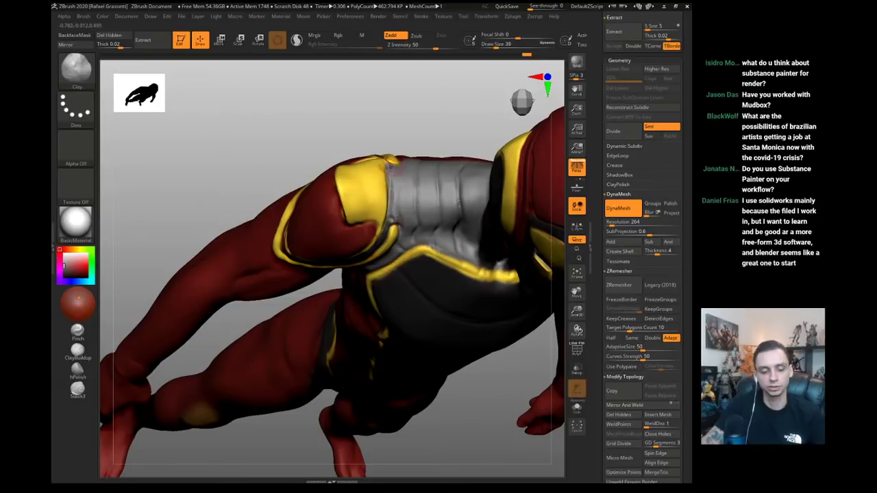
{"action": "left_click_drag", "start_coordinate": [339, 123], "coordinate": [348, 180]}
- Reshape the inner back corner of the yellow shoulder pad with the Move brush at draw size 158
{"action": "key", "text": "b"}
{"action": "key", "text": "m"}
{"action": "key", "text": "v"}
{"action": "key", "text": "s"}
{"action": "left_click", "coordinate": [365, 173]}
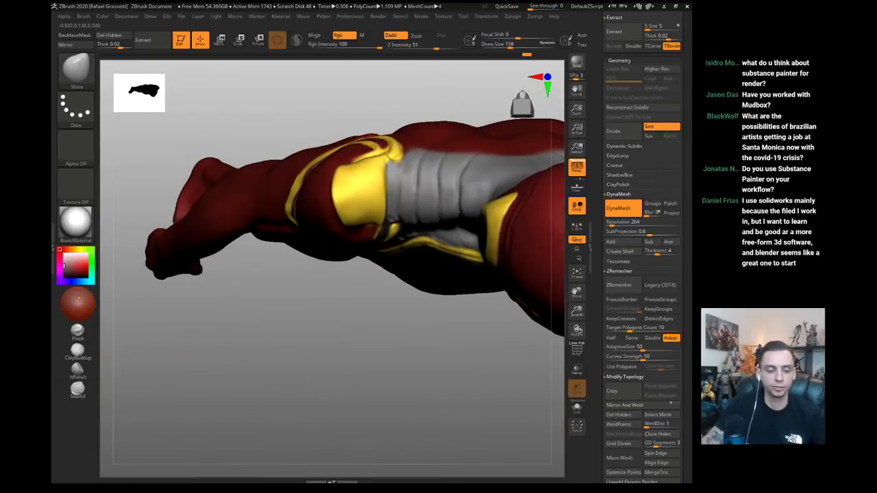
{"action": "left_click_drag", "start_coordinate": [373, 144], "coordinate": [366, 153]}
{"action": "right_click_drag", "start_coordinate": [280, 121], "coordinate": [323, 103]}
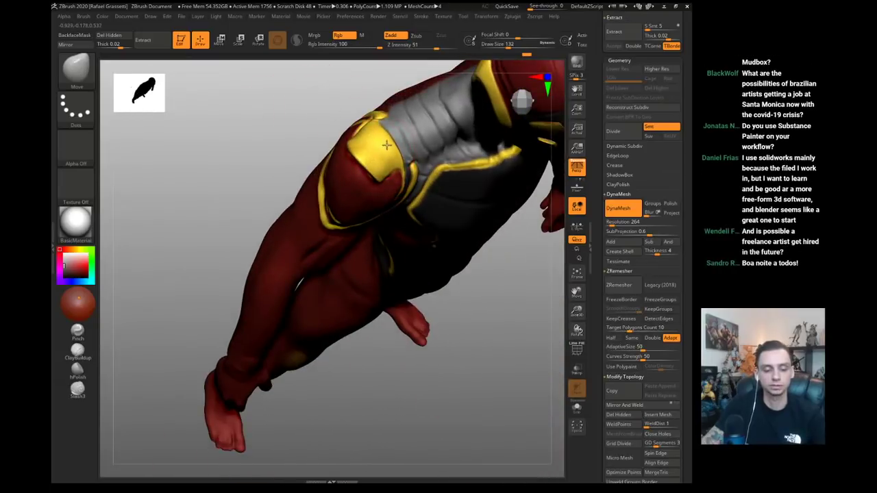
- Push the yellow shoulder pad's overall silhouette into shape with the Move brush at draw size 234
{"action": "left_click_drag", "start_coordinate": [323, 102], "coordinate": [331, 135]}
{"action": "key", "text": "s"}
{"action": "left_click", "coordinate": [402, 176]}
{"action": "left_click_drag", "start_coordinate": [397, 173], "coordinate": [392, 163]}
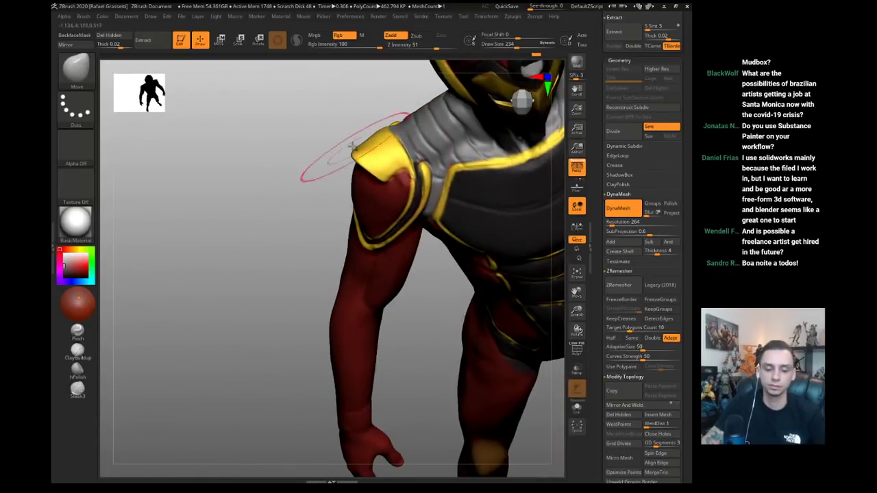
{"action": "mouse_move", "coordinate": [341, 130]}
{"action": "left_mouse_down"}
{"action": "mouse_move", "coordinate": [304, 123]}
{"action": "mouse_move", "coordinate": [267, 187]}
{"action": "mouse_move", "coordinate": [333, 206]}
{"action": "left_mouse_up"}
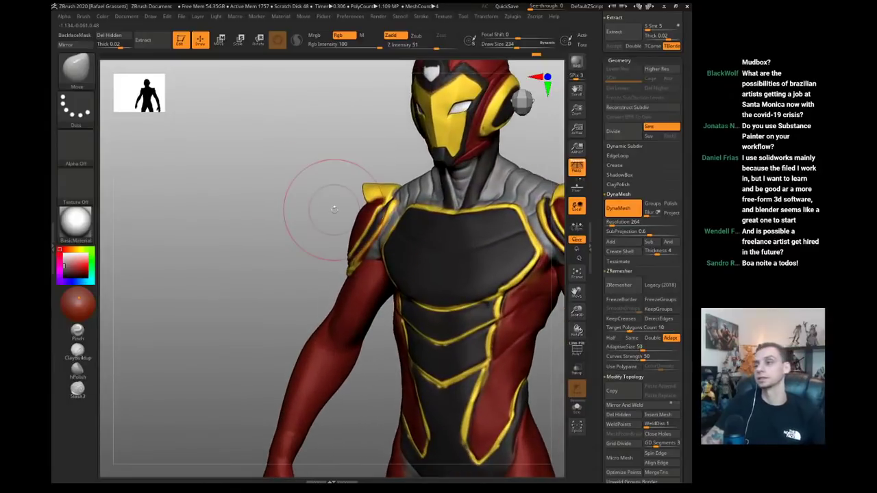
- Build up the top of the yellow shoulder pad with the ClayBuildup brush
{"action": "key", "text": "b"}
{"action": "key", "text": "c"}
{"action": "key", "text": "b"}
{"action": "mouse_move", "coordinate": [324, 135]}
{"action": "left_mouse_down"}
{"action": "mouse_move", "coordinate": [331, 171]}
{"action": "mouse_move", "coordinate": [390, 195]}
{"action": "left_mouse_up"}
{"action": "key", "text": "s"}
{"action": "left_click", "coordinate": [382, 187]}
{"action": "left_click_drag", "start_coordinate": [329, 141], "coordinate": [336, 177]}
- Carve the inner border of the yellow pad against the grey section with the DamStandard brush at draw sizes 77 and 46
{"action": "key", "text": "b"}
{"action": "key", "text": "d"}
{"action": "key", "text": "s"}
{"action": "key", "text": "s"}
{"action": "left_click", "coordinate": [401, 170]}
{"action": "left_click_drag", "start_coordinate": [410, 160], "coordinate": [405, 181]}
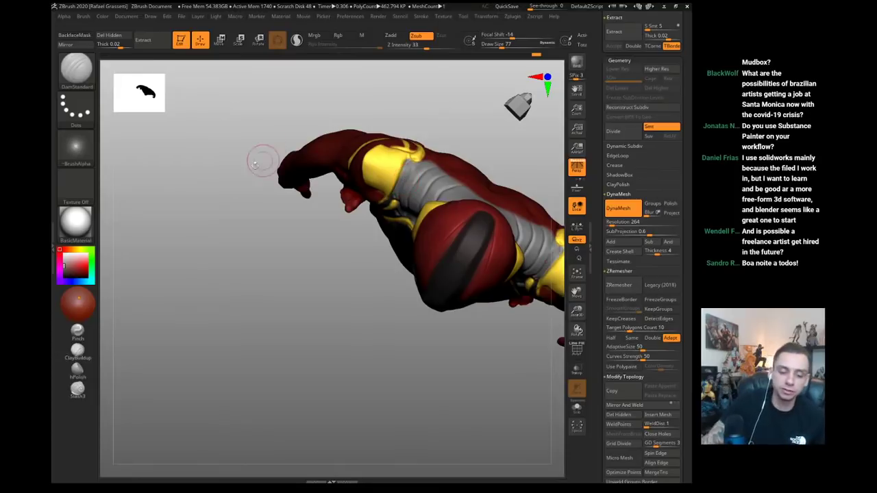
{"action": "left_click_drag", "start_coordinate": [264, 157], "coordinate": [388, 198]}
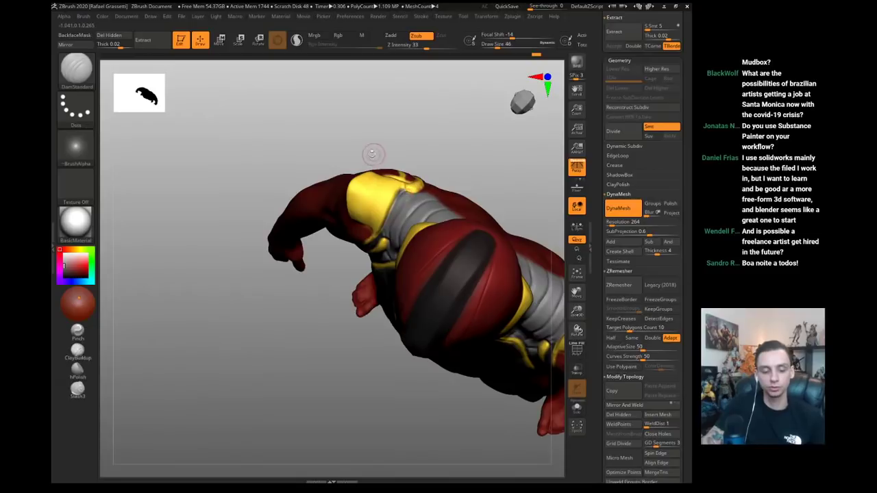
{"action": "left_click_drag", "start_coordinate": [374, 153], "coordinate": [390, 185]}
- Fill the transition between the yellow pad and the grey section with the Clay brush at draw size 46
{"action": "key", "text": "b"}
{"action": "key", "text": "c"}
{"action": "key", "text": "l"}
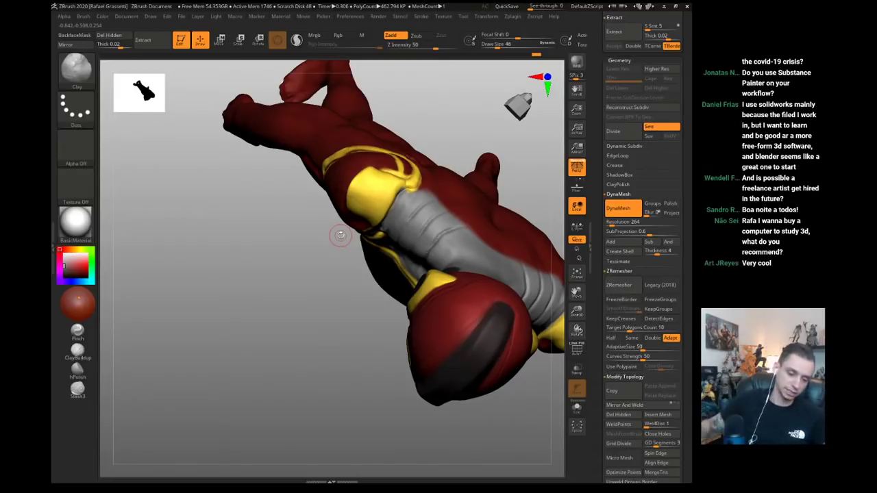
{"action": "left_click_drag", "start_coordinate": [288, 251], "coordinate": [382, 151]}
- Nudge the pad's back inner corner with the Move brush at draw size 87 and refine its crease with DamStandard at draw size 51
{"action": "key", "text": "b"}
{"action": "key", "text": "m"}
{"action": "key", "text": "v"}
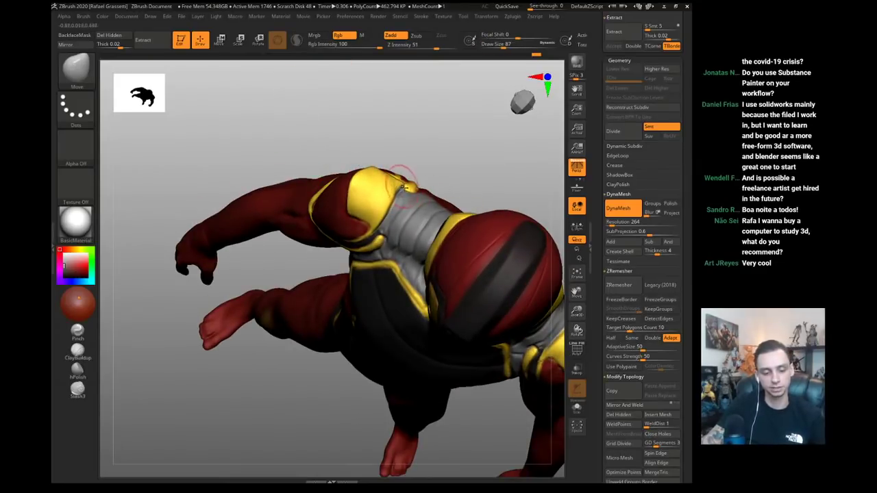
{"action": "mouse_move", "coordinate": [409, 171]}
{"action": "left_mouse_down"}
{"action": "mouse_move", "coordinate": [432, 194]}
{"action": "mouse_move", "coordinate": [405, 170]}
{"action": "left_mouse_up"}
{"action": "key", "text": "b"}
{"action": "key", "text": "d"}
{"action": "key", "text": "s"}
{"action": "mouse_move", "coordinate": [233, 264]}
{"action": "left_mouse_down"}
{"action": "mouse_move", "coordinate": [276, 159]}
{"action": "mouse_move", "coordinate": [267, 184]}
{"action": "mouse_move", "coordinate": [235, 176]}
{"action": "mouse_move", "coordinate": [297, 198]}
{"action": "left_mouse_up"}
{"action": "left_click_drag", "start_coordinate": [233, 182], "coordinate": [207, 175]}
- Select the arm subtool and carve a groove across the inner elbow below the biceps with the DamStandard brush at draw size 108
{"action": "left_click", "coordinate": [259, 237], "text": "alt"}
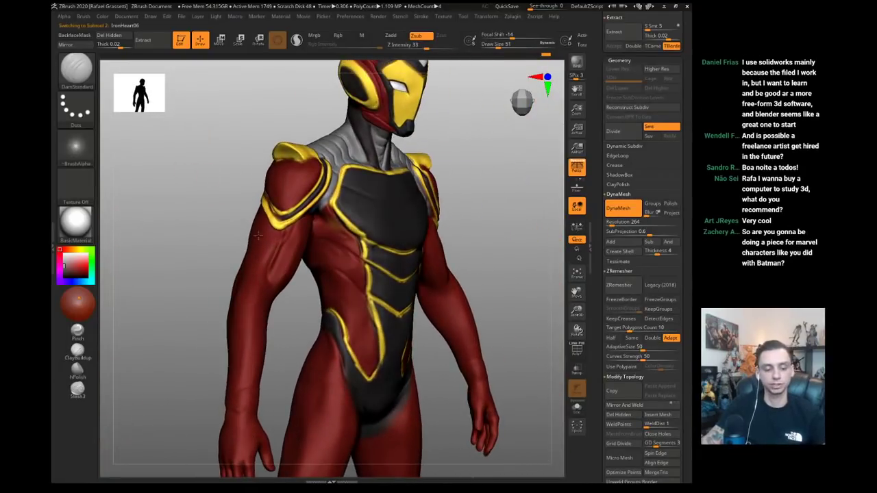
{"action": "left_click_drag", "start_coordinate": [205, 214], "coordinate": [213, 194], "text": "alt"}
{"action": "left_click_drag", "start_coordinate": [214, 194], "coordinate": [228, 202], "text": "alt"}
{"action": "key", "text": "alt+s"}
{"action": "key", "text": "alt+s"}
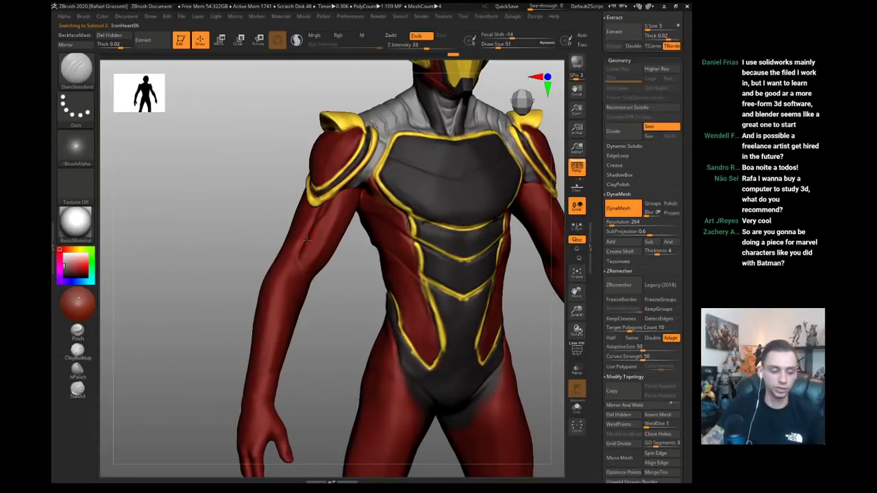
{"action": "key", "text": "s"}
{"action": "left_click_drag", "start_coordinate": [308, 240], "coordinate": [316, 243]}
{"action": "left_click_drag", "start_coordinate": [256, 223], "coordinate": [222, 224]}
{"action": "key", "text": "s"}
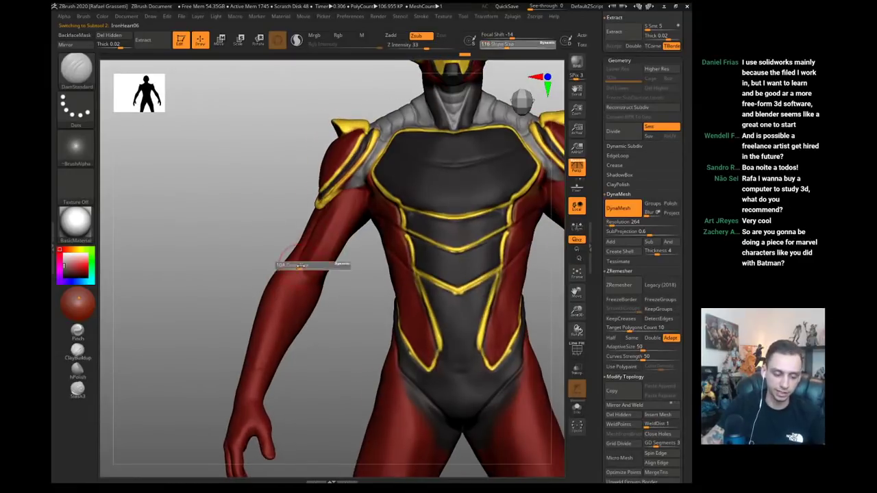
{"action": "left_click_drag", "start_coordinate": [312, 265], "coordinate": [311, 264]}
{"action": "left_click_drag", "start_coordinate": [303, 253], "coordinate": [305, 279]}
{"action": "right_click_drag", "start_coordinate": [318, 286], "coordinate": [335, 272]}
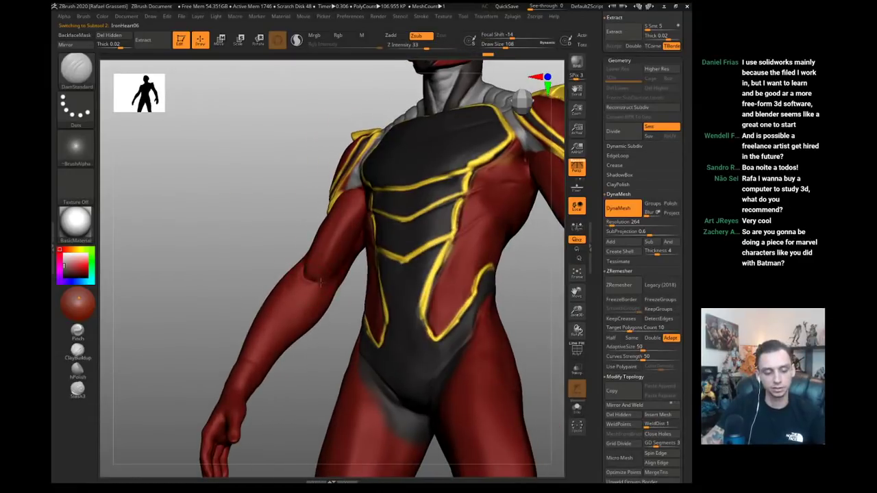
{"action": "mouse_move", "coordinate": [276, 200]}
{"action": "right_mouse_down"}
{"action": "mouse_move", "coordinate": [302, 205]}
{"action": "mouse_move", "coordinate": [311, 217]}
{"action": "right_mouse_up"}
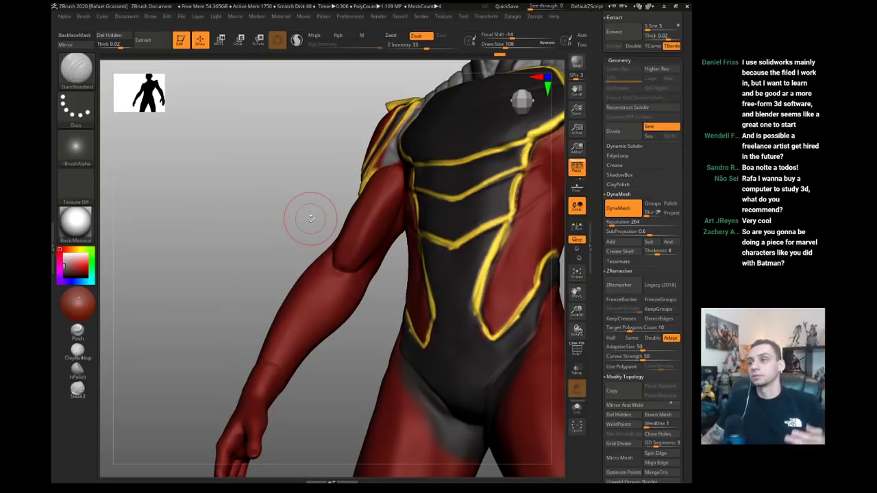
{"action": "left_click_drag", "start_coordinate": [226, 220], "coordinate": [253, 195]}
- Isolate the arm subtool in Solo mode and sharpen the grooves around the biceps with the DamStandard brush at draw size 77
{"action": "key", "text": "shift+s"}
{"action": "key", "text": "s"}
{"action": "left_click_drag", "start_coordinate": [406, 180], "coordinate": [397, 209]}
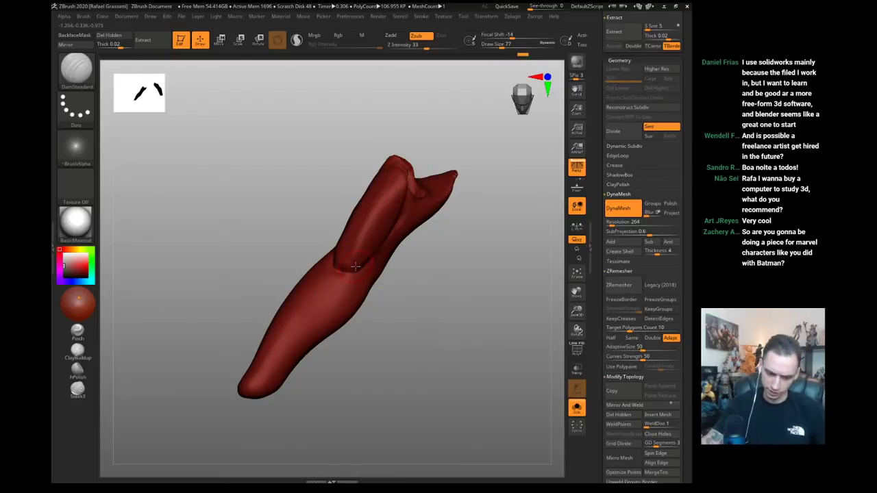
{"action": "mouse_move", "coordinate": [351, 143]}
{"action": "left_mouse_down"}
{"action": "mouse_move", "coordinate": [358, 146]}
{"action": "mouse_move", "coordinate": [352, 135]}
{"action": "mouse_move", "coordinate": [357, 158]}
{"action": "mouse_move", "coordinate": [394, 182]}
{"action": "left_mouse_up"}
- Build up the biceps panel and its upper end with the Clay brush at draw size 44
{"action": "key", "text": "b"}
{"action": "key", "text": "c"}
{"action": "key", "text": "l"}
{"action": "key", "text": "s"}
{"action": "left_click_drag", "start_coordinate": [384, 182], "coordinate": [407, 195]}
{"action": "left_click_drag", "start_coordinate": [356, 145], "coordinate": [342, 115]}
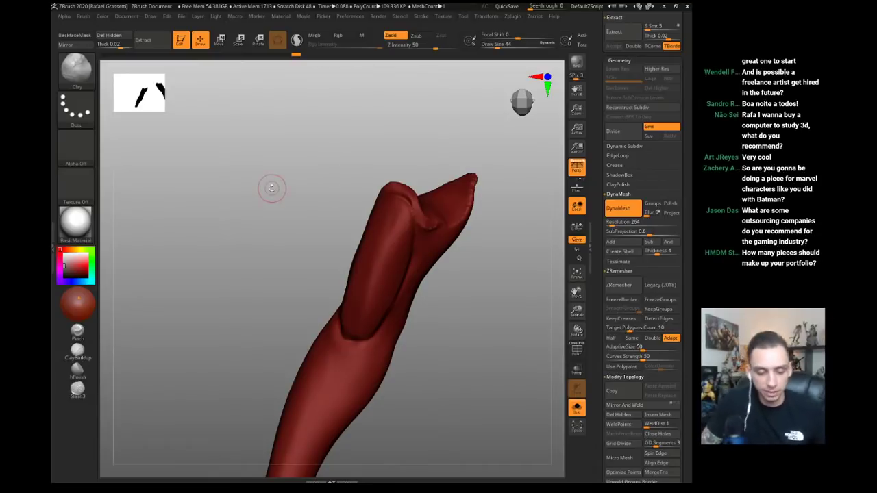
- Carve away the recess around the lower end of the biceps with the Clay brush in subtract mode
{"action": "mouse_move", "coordinate": [270, 188]}
{"action": "left_mouse_down"}
{"action": "mouse_move", "coordinate": [278, 188]}
{"action": "mouse_move", "coordinate": [269, 172]}
{"action": "mouse_move", "coordinate": [274, 189]}
{"action": "mouse_move", "coordinate": [336, 209]}
{"action": "left_mouse_up"}
{"action": "key", "text": "s"}
{"action": "left_click_drag", "start_coordinate": [358, 158], "coordinate": [338, 149]}
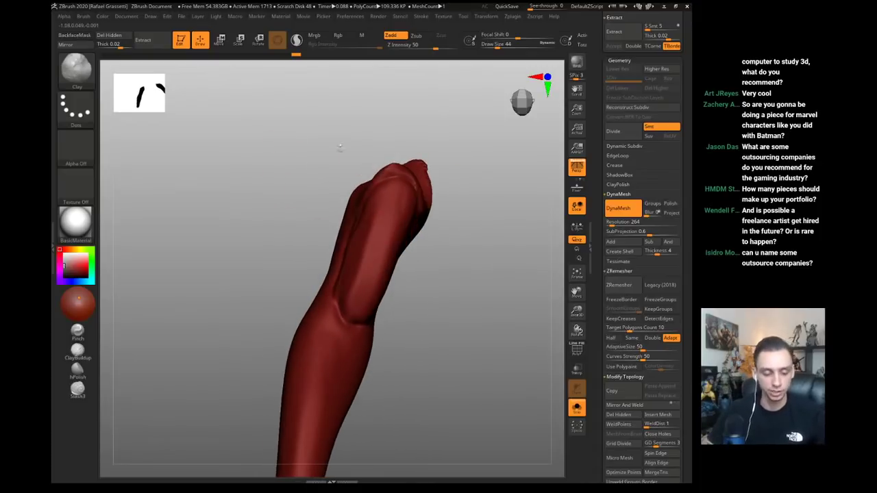
{"action": "left_click_drag", "start_coordinate": [344, 300], "coordinate": [365, 322], "text": "alt"}
{"action": "left_click_drag", "start_coordinate": [313, 246], "coordinate": [337, 279]}
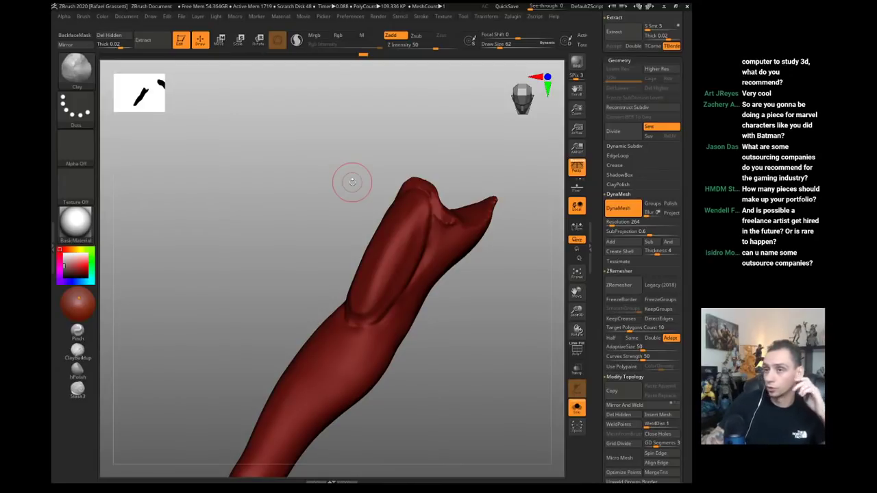
- Fill out the middle of the biceps with the Clay brush at draw size 80 and leave Solo mode
{"action": "left_click_drag", "start_coordinate": [352, 182], "coordinate": [318, 207]}
{"action": "key", "text": "s"}
{"action": "left_click", "coordinate": [398, 243]}
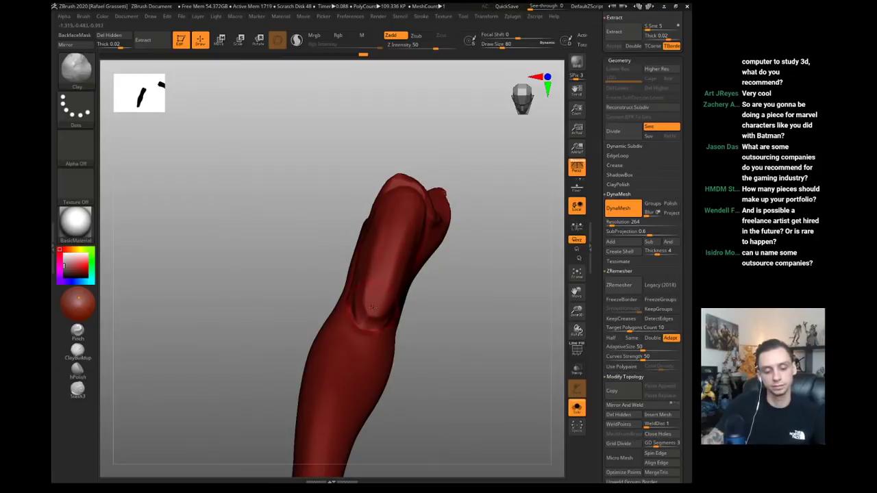
{"action": "mouse_move", "coordinate": [356, 146]}
{"action": "left_mouse_down"}
{"action": "mouse_move", "coordinate": [346, 171]}
{"action": "mouse_move", "coordinate": [311, 171]}
{"action": "mouse_move", "coordinate": [285, 148]}
{"action": "mouse_move", "coordinate": [249, 210]}
{"action": "mouse_move", "coordinate": [231, 272]}
{"action": "mouse_move", "coordinate": [245, 261]}
{"action": "mouse_move", "coordinate": [224, 293]}
{"action": "mouse_move", "coordinate": [229, 285]}
{"action": "left_mouse_up"}
{"action": "key", "text": "alt+s"}
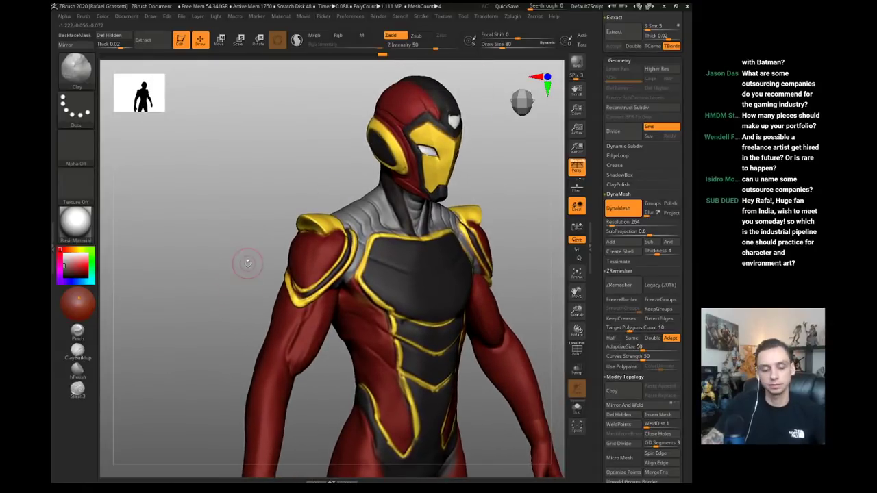
- Isolate the torso subtool in Solo mode and cut the groove along the side of the neck with the DamStandard brush at draw size 29
{"action": "left_click", "coordinate": [349, 214], "text": "alt"}
{"action": "mouse_move", "coordinate": [329, 143]}
{"action": "left_mouse_down", "text": "alt"}
{"action": "mouse_move", "coordinate": [329, 171]}
{"action": "mouse_move", "coordinate": [355, 191]}
{"action": "mouse_move", "coordinate": [327, 171]}
{"action": "mouse_move", "coordinate": [329, 163]}
{"action": "mouse_move", "coordinate": [333, 177]}
{"action": "left_mouse_up", "text": "alt"}
{"action": "key", "text": "b"}
{"action": "key", "text": "d"}
{"action": "key", "text": "s"}
{"action": "key", "text": "s"}
{"action": "left_click", "coordinate": [413, 206]}
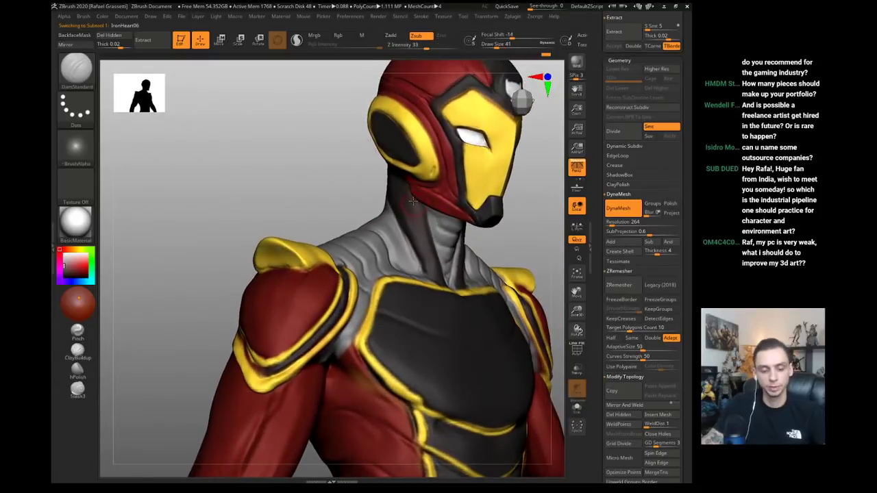
{"action": "key", "text": "alt+s"}
{"action": "left_click_drag", "start_coordinate": [417, 211], "coordinate": [428, 243]}
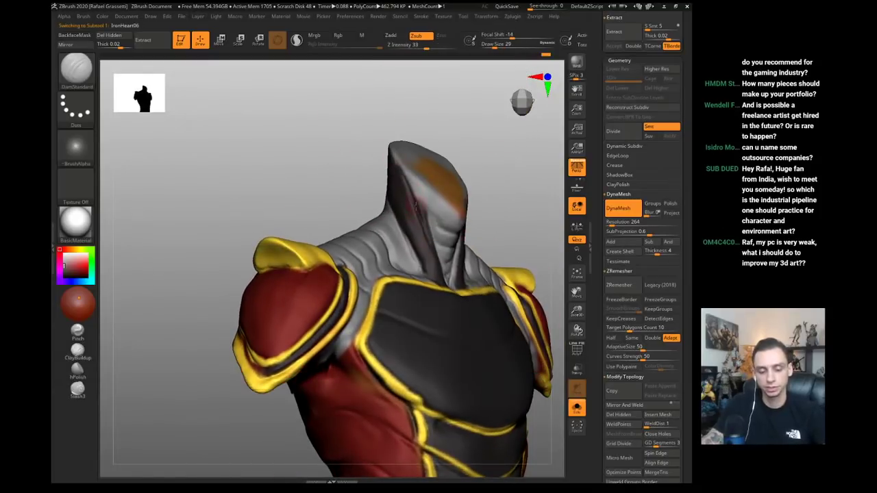
{"action": "mouse_move", "coordinate": [365, 161]}
{"action": "left_mouse_down"}
{"action": "mouse_move", "coordinate": [337, 166]}
{"action": "mouse_move", "coordinate": [333, 195]}
{"action": "left_mouse_up"}
{"action": "mouse_move", "coordinate": [426, 232]}
{"action": "left_mouse_down"}
{"action": "mouse_move", "coordinate": [459, 313]}
{"action": "mouse_move", "coordinate": [447, 266]}
{"action": "mouse_move", "coordinate": [464, 302]}
{"action": "left_mouse_up"}
- Build up the long neck muscle beside the throat with the Clay brush at draw size 37
{"action": "key", "text": "b"}
{"action": "key", "text": "c"}
{"action": "key", "text": "l"}
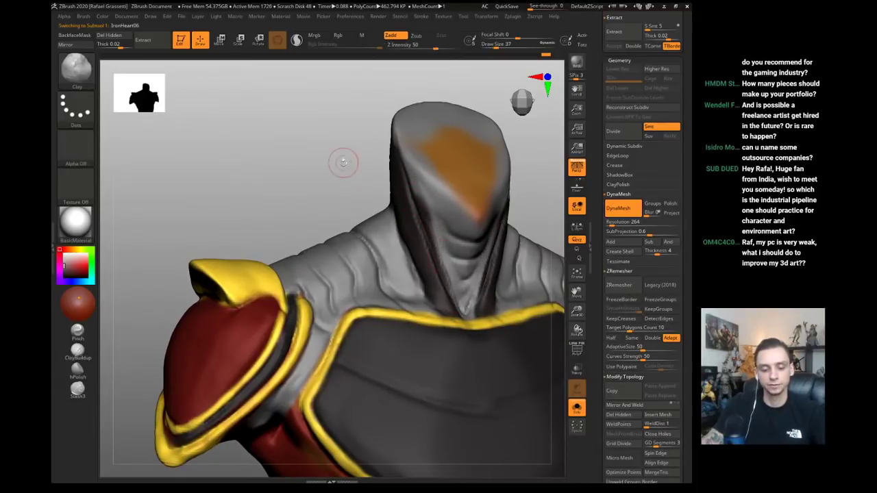
{"action": "left_click_drag", "start_coordinate": [343, 162], "coordinate": [355, 156]}
{"action": "key", "text": "b"}
{"action": "key", "text": "i"}
{"action": "key", "text": "n"}
{"action": "left_click_drag", "start_coordinate": [79, 267], "coordinate": [460, 227]}
{"action": "left_click_drag", "start_coordinate": [418, 194], "coordinate": [447, 290]}
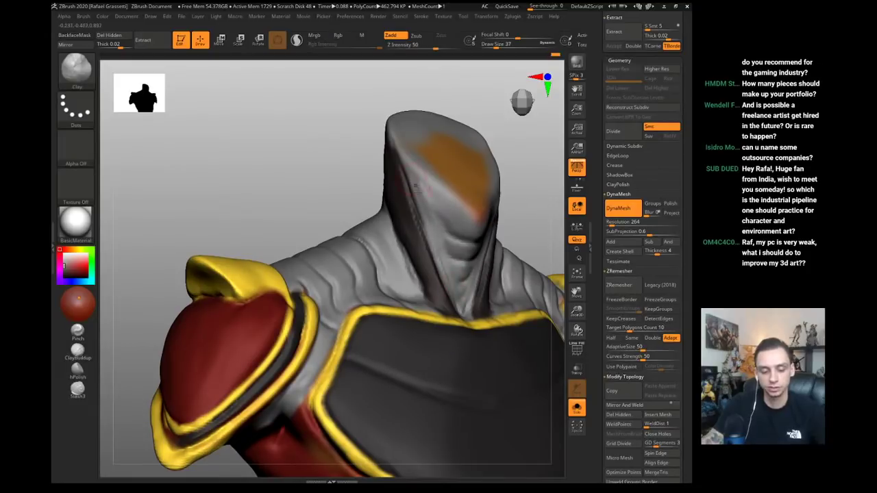
- Sharpen the creases along the lower neck muscle with the DamStandard brush and leave Solo mode
{"action": "key", "text": "b"}
{"action": "key", "text": "d"}
{"action": "key", "text": "s"}
{"action": "left_click_drag", "start_coordinate": [419, 209], "coordinate": [447, 235]}
{"action": "left_click_drag", "start_coordinate": [438, 266], "coordinate": [456, 279]}
{"action": "mouse_move", "coordinate": [313, 174]}
{"action": "left_mouse_down"}
{"action": "mouse_move", "coordinate": [366, 198]}
{"action": "mouse_move", "coordinate": [280, 167]}
{"action": "left_mouse_up"}
{"action": "key", "text": "shift+s"}
{"action": "left_click_drag", "start_coordinate": [284, 205], "coordinate": [342, 217]}
- Set the Move brush to draw size 140 and review the upper body from a three-quarter angle
{"action": "key", "text": "b"}
{"action": "key", "text": "m"}
{"action": "key", "text": "v"}
{"action": "key", "text": "s"}
{"action": "left_click_drag", "start_coordinate": [402, 252], "coordinate": [411, 252]}
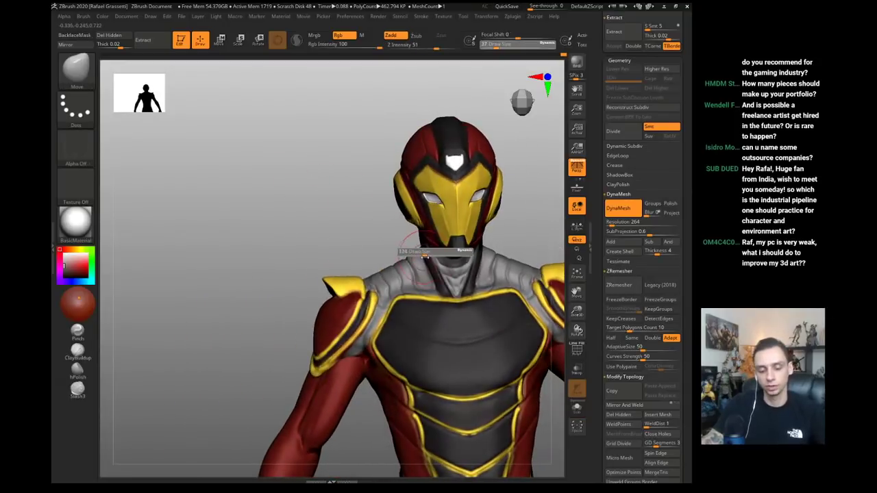
{"action": "left_click_drag", "start_coordinate": [331, 202], "coordinate": [292, 166], "text": "alt"}
{"action": "mouse_move", "coordinate": [291, 167]}
{"action": "left_mouse_down"}
{"action": "mouse_move", "coordinate": [303, 170]}
{"action": "mouse_move", "coordinate": [296, 149]}
{"action": "mouse_move", "coordinate": [323, 176]}
{"action": "left_mouse_up"}
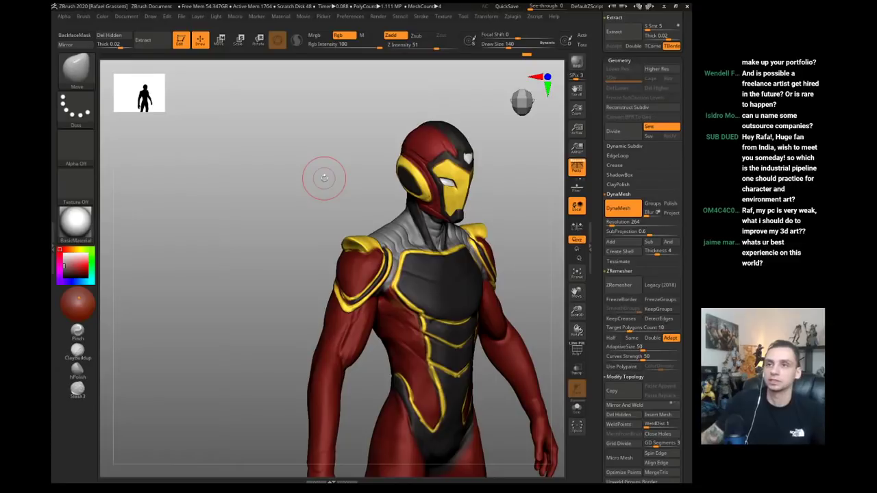
- Prepare the Inflat brush for painting the shoulder and upper arm, with a darker colour and draw size 31
{"action": "mouse_move", "coordinate": [264, 175]}
{"action": "left_mouse_down", "text": "alt"}
{"action": "mouse_move", "coordinate": [287, 227]}
{"action": "mouse_move", "coordinate": [282, 237]}
{"action": "mouse_move", "coordinate": [302, 196]}
{"action": "mouse_move", "coordinate": [327, 205]}
{"action": "mouse_move", "coordinate": [321, 213]}
{"action": "mouse_move", "coordinate": [329, 207]}
{"action": "left_mouse_up", "text": "alt"}
{"action": "key", "text": "b"}
{"action": "key", "text": "i"}
{"action": "key", "text": "n"}
{"action": "left_click", "coordinate": [65, 275]}
{"action": "key", "text": "s"}
{"action": "key", "text": "s"}
{"action": "left_click_drag", "start_coordinate": [328, 207], "coordinate": [322, 207]}
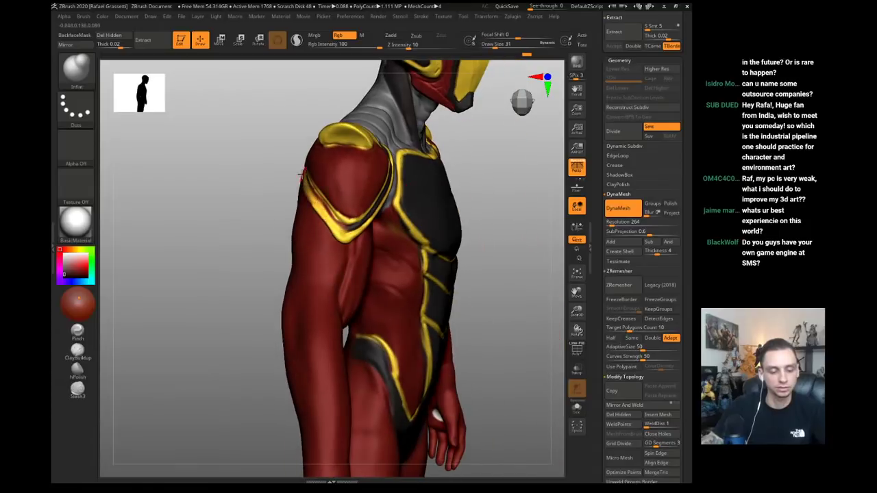
- Carve the groove between the shoulder armor's yellow trims with the DamStandard brush at draw size 31
{"action": "key", "text": "b"}
{"action": "key", "text": "d"}
{"action": "key", "text": "s"}
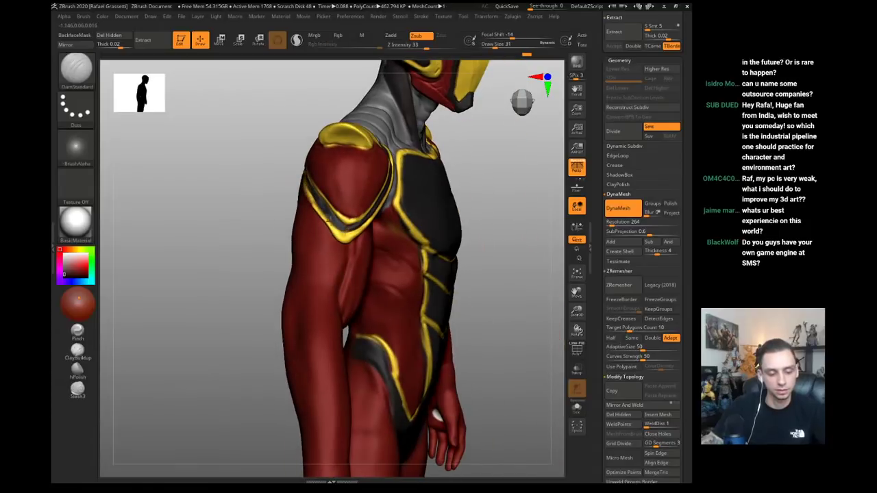
- Reshape the lower tip of the shoulder armor's yellow trim with the Move brush at draw size 116
{"action": "key", "text": "b"}
{"action": "key", "text": "m"}
{"action": "key", "text": "v"}
{"action": "mouse_move", "coordinate": [280, 194]}
{"action": "left_mouse_down"}
{"action": "mouse_move", "coordinate": [305, 241]}
{"action": "mouse_move", "coordinate": [345, 253]}
{"action": "left_mouse_up"}
{"action": "key", "text": "s"}
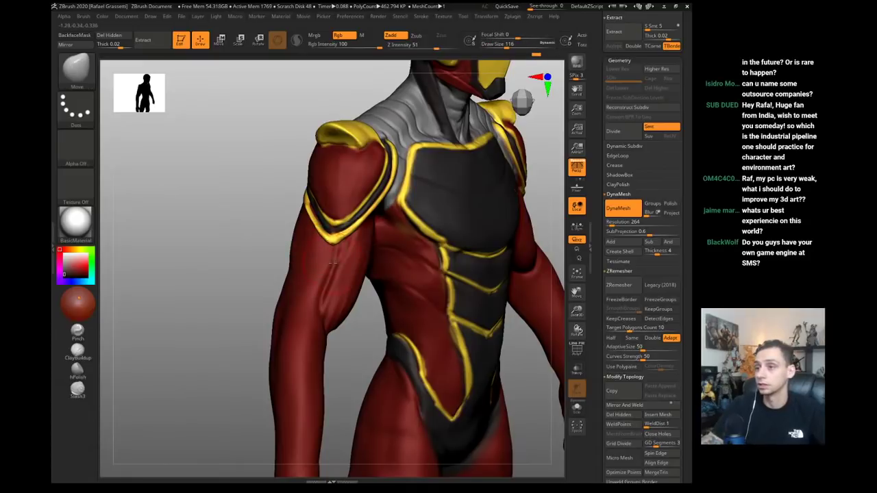
{"action": "left_click_drag", "start_coordinate": [261, 219], "coordinate": [293, 208]}
{"action": "left_click_drag", "start_coordinate": [327, 247], "coordinate": [331, 244]}
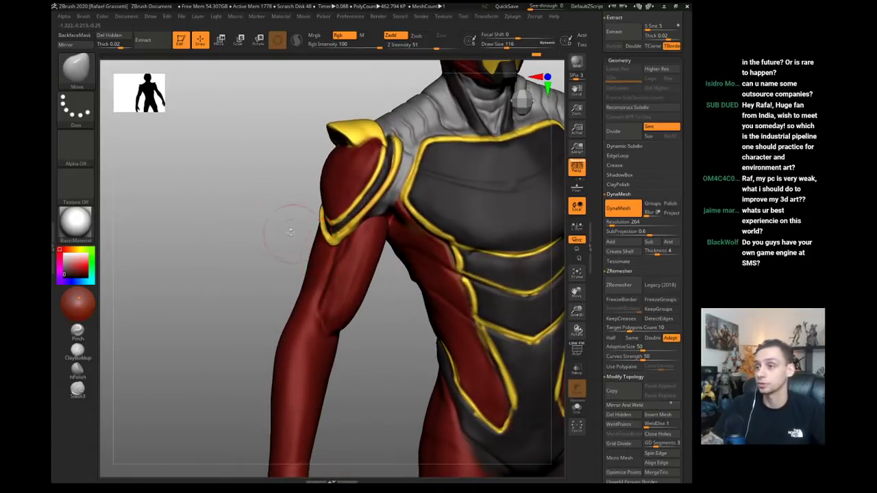
- Adjust the inner edge of the shoulder armor's trim with the Move brush at draw size 68
{"action": "mouse_move", "coordinate": [274, 224]}
{"action": "left_mouse_down"}
{"action": "mouse_move", "coordinate": [271, 214]}
{"action": "mouse_move", "coordinate": [264, 221]}
{"action": "left_mouse_up"}
{"action": "key", "text": "s"}
{"action": "left_click_drag", "start_coordinate": [342, 210], "coordinate": [333, 211]}
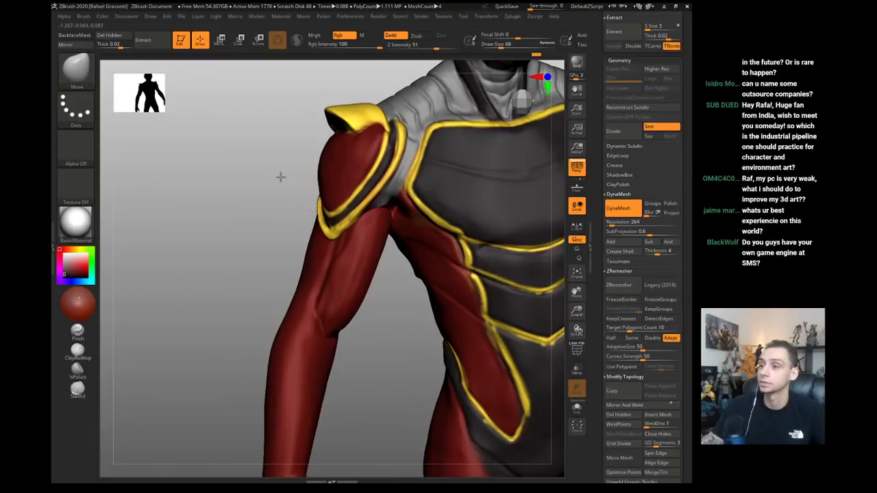
{"action": "left_click_drag", "start_coordinate": [281, 177], "coordinate": [288, 189]}
{"action": "right_click_drag", "start_coordinate": [288, 189], "coordinate": [333, 239]}
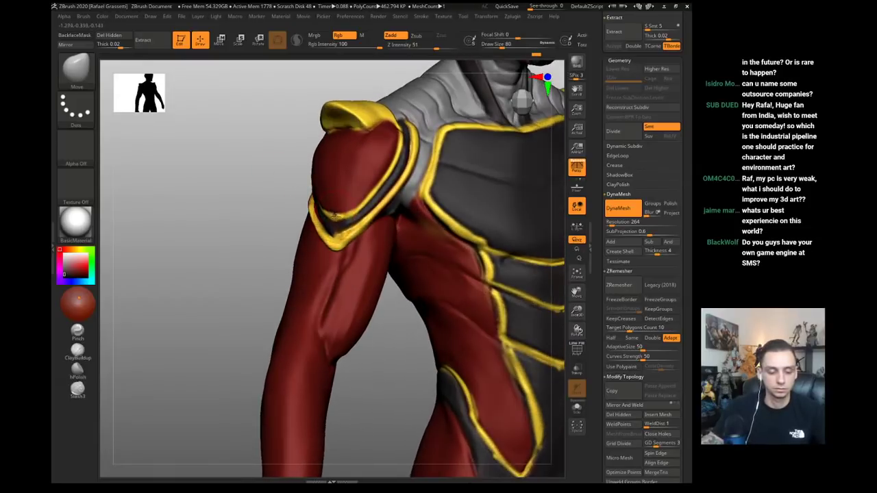
- Refine the pointed tip of the inner shoulder trim with the Inflat and Move brushes, raising the draw size to 83
{"action": "key", "text": "b"}
{"action": "key", "text": "i"}
{"action": "key", "text": "n"}
{"action": "key", "text": "b"}
{"action": "key", "text": "m"}
{"action": "key", "text": "v"}
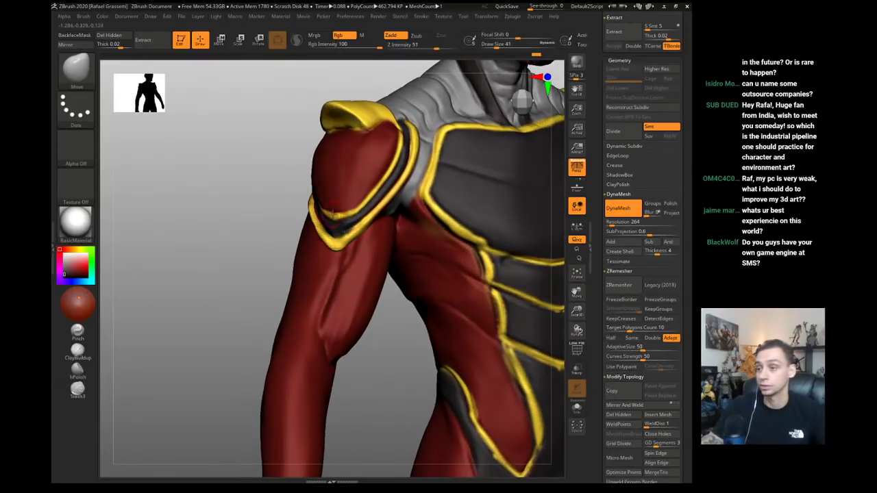
{"action": "key", "text": "s"}
{"action": "left_click", "coordinate": [332, 214]}
{"action": "left_click_drag", "start_coordinate": [332, 214], "coordinate": [347, 214]}
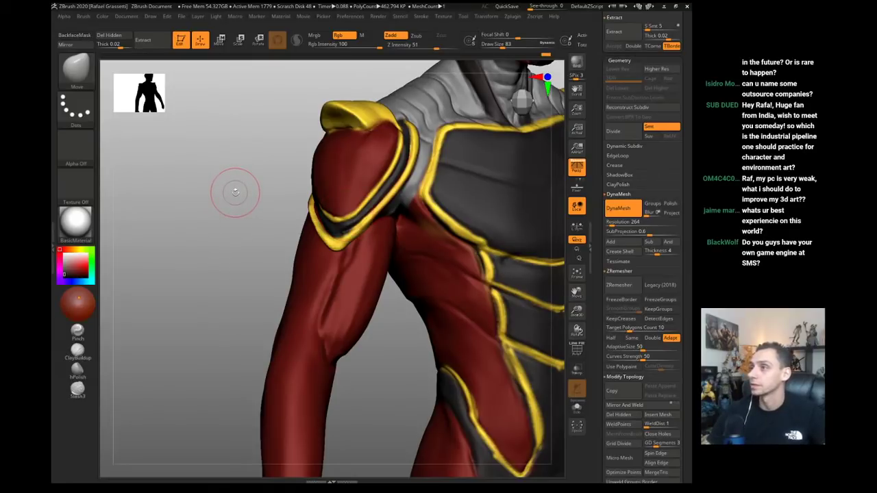
- Adjust the shoulder trim's outer contour from front and side with the Move brush at draw size 112
{"action": "mouse_move", "coordinate": [225, 182]}
{"action": "left_mouse_down"}
{"action": "mouse_move", "coordinate": [229, 190]}
{"action": "mouse_move", "coordinate": [225, 172]}
{"action": "left_mouse_up"}
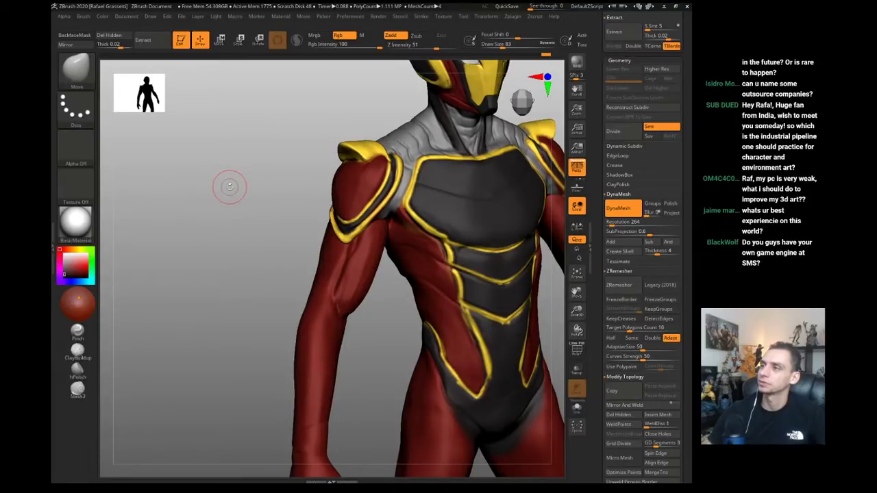
{"action": "left_click_drag", "start_coordinate": [227, 186], "coordinate": [302, 199]}
{"action": "key", "text": "s"}
{"action": "mouse_move", "coordinate": [327, 226]}
{"action": "left_mouse_down"}
{"action": "mouse_move", "coordinate": [336, 227]}
{"action": "mouse_move", "coordinate": [322, 215]}
{"action": "left_mouse_up"}
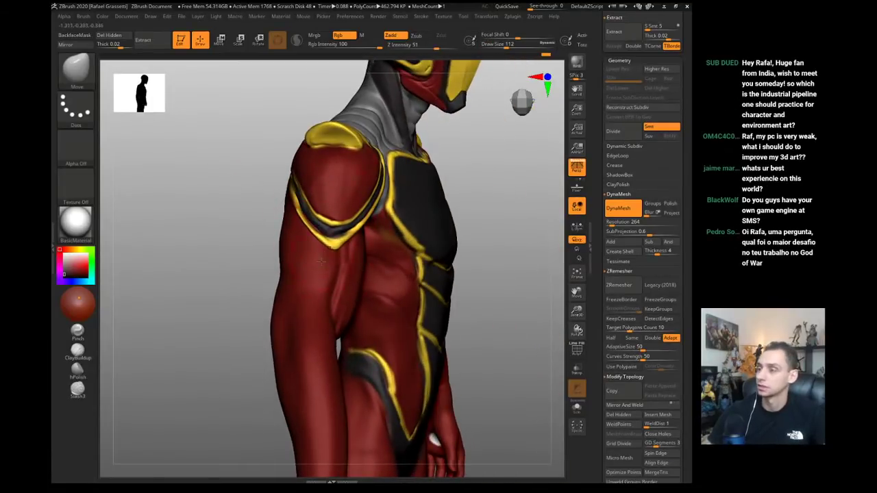
{"action": "mouse_move", "coordinate": [258, 229]}
{"action": "left_mouse_down"}
{"action": "mouse_move", "coordinate": [266, 231]}
{"action": "mouse_move", "coordinate": [260, 220]}
{"action": "mouse_move", "coordinate": [271, 212]}
{"action": "left_mouse_up"}
{"action": "key", "text": "s"}
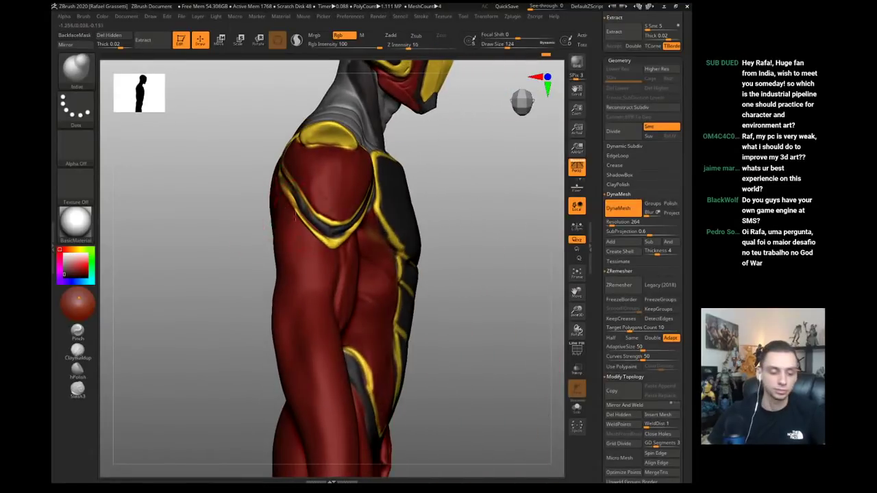
- Smooth the rear edge of the shoulder and build up its surface with the Clay brush at draw size 62
{"action": "mouse_move", "coordinate": [277, 179]}
{"action": "left_mouse_down", "text": "shift"}
{"action": "mouse_move", "coordinate": [285, 143]}
{"action": "mouse_move", "coordinate": [278, 159]}
{"action": "left_mouse_up", "text": "shift"}
{"action": "key", "text": "b"}
{"action": "key", "text": "c"}
{"action": "key", "text": "l"}
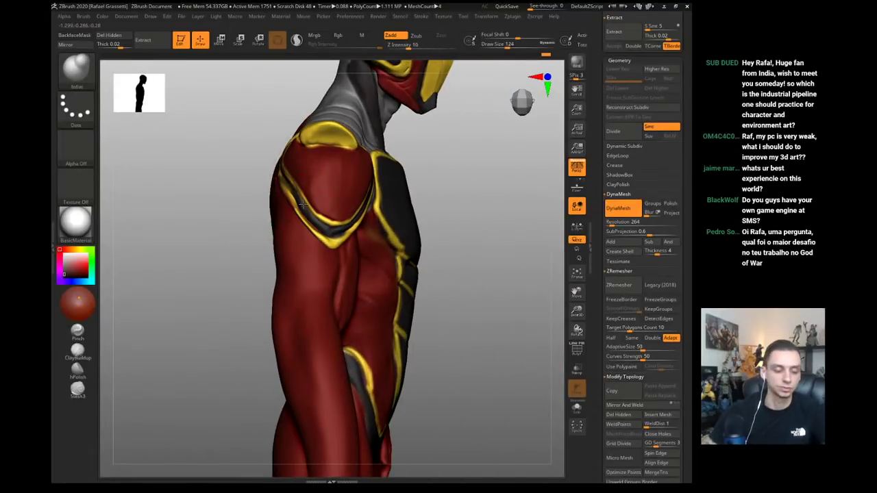
{"action": "key", "text": "s"}
{"action": "left_click_drag", "start_coordinate": [298, 226], "coordinate": [292, 226]}
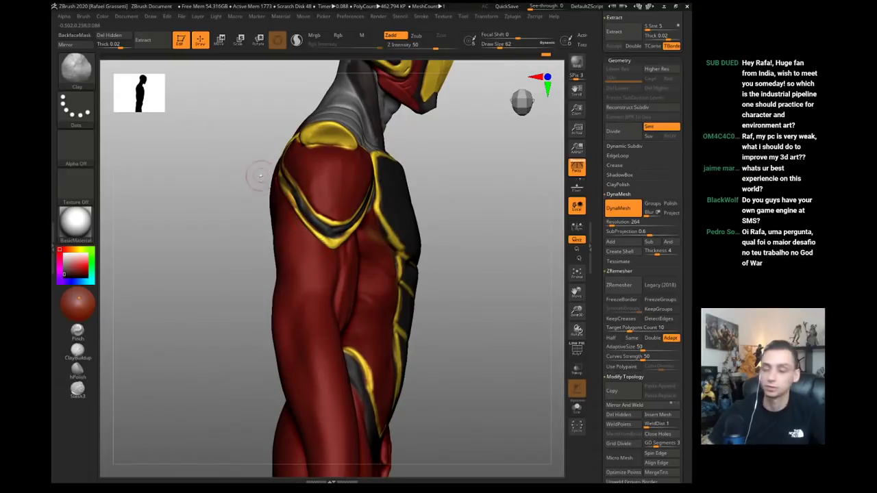
- Make the arm's subtool active and adjust the upper arm's rear contour with the Move brush at draw size 257
{"action": "left_click", "coordinate": [276, 217], "text": "alt"}
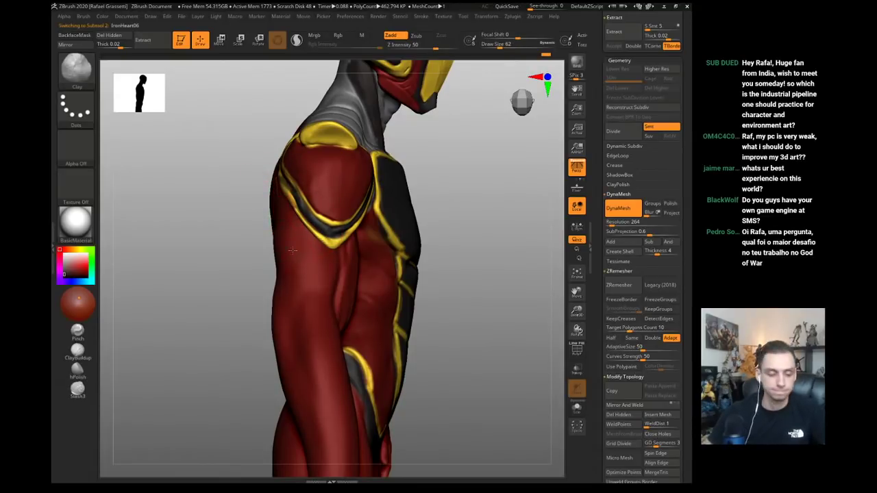
{"action": "key", "text": "b"}
{"action": "key", "text": "m"}
{"action": "key", "text": "v"}
{"action": "mouse_move", "coordinate": [245, 233]}
{"action": "left_mouse_down"}
{"action": "mouse_move", "coordinate": [283, 240]}
{"action": "mouse_move", "coordinate": [298, 263]}
{"action": "mouse_move", "coordinate": [309, 264]}
{"action": "mouse_move", "coordinate": [301, 274]}
{"action": "mouse_move", "coordinate": [207, 248]}
{"action": "mouse_move", "coordinate": [219, 235]}
{"action": "left_mouse_up"}
{"action": "key", "text": "s"}
{"action": "key", "text": "s"}
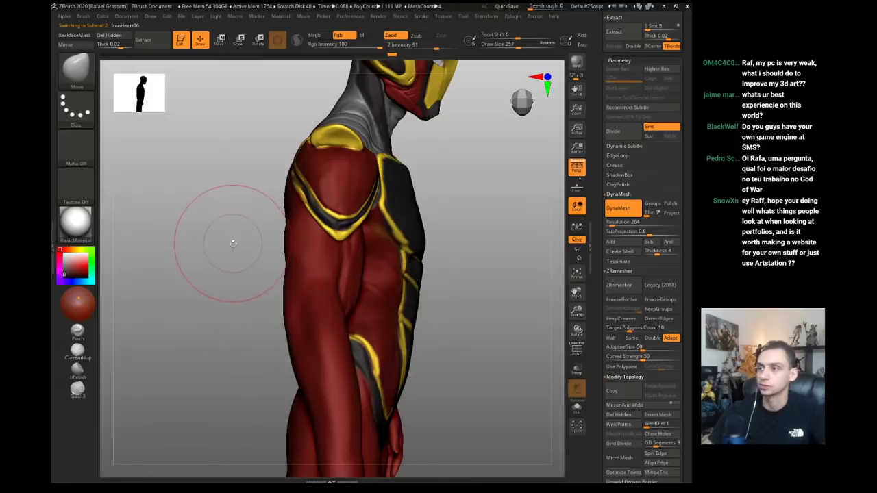
{"action": "left_click_drag", "start_coordinate": [231, 242], "coordinate": [294, 264]}
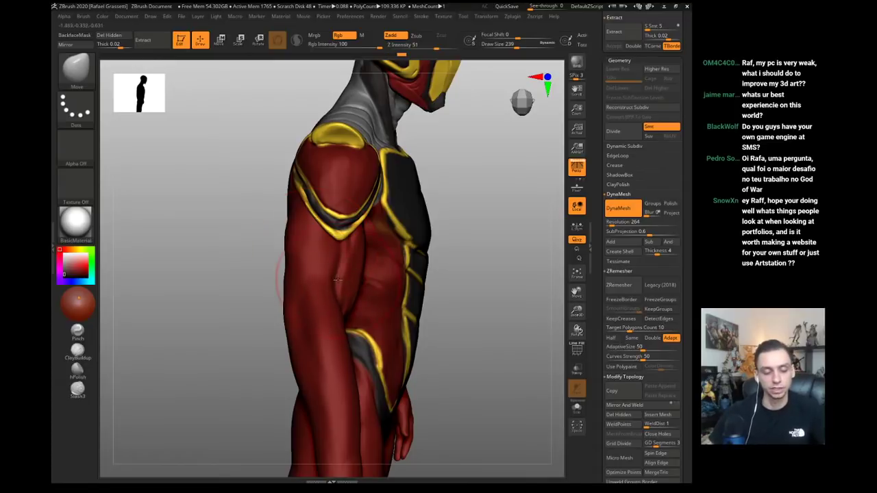
- Refine the upper arm's silhouette beneath the shoulder armor with the Move brush at draw size 228
{"action": "key", "text": "s"}
{"action": "left_click_drag", "start_coordinate": [338, 282], "coordinate": [344, 282]}
{"action": "mouse_move", "coordinate": [278, 218]}
{"action": "left_mouse_down"}
{"action": "mouse_move", "coordinate": [238, 200]}
{"action": "mouse_move", "coordinate": [190, 197]}
{"action": "left_mouse_up"}
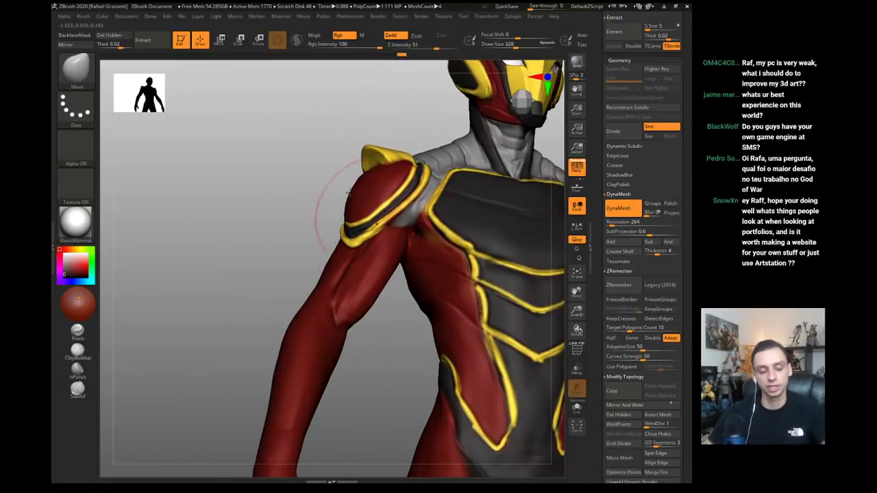
{"action": "left_click_drag", "start_coordinate": [329, 205], "coordinate": [398, 203]}
{"action": "left_click_drag", "start_coordinate": [288, 177], "coordinate": [200, 202]}
{"action": "right_click_drag", "start_coordinate": [200, 203], "coordinate": [217, 206]}
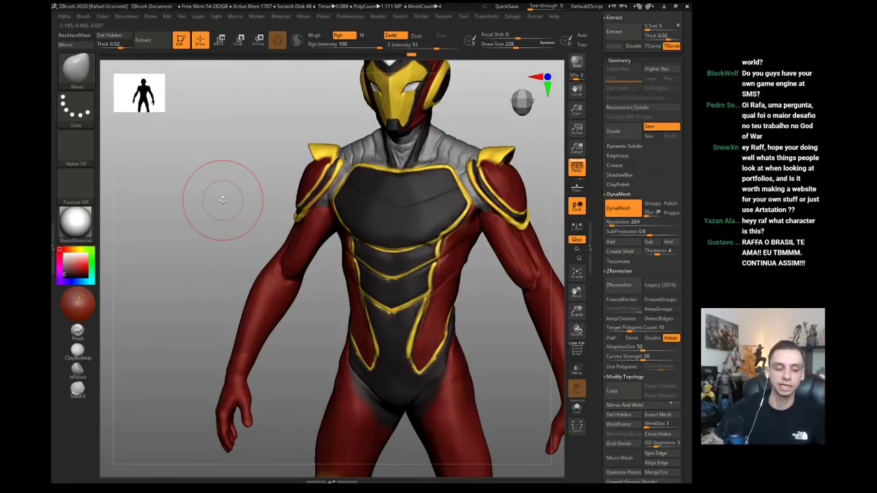
{"action": "mouse_move", "coordinate": [228, 180]}
{"action": "left_mouse_down"}
{"action": "mouse_move", "coordinate": [295, 174]}
{"action": "mouse_move", "coordinate": [261, 210]}
{"action": "mouse_move", "coordinate": [353, 202]}
{"action": "mouse_move", "coordinate": [241, 202]}
{"action": "mouse_move", "coordinate": [252, 234]}
{"action": "left_mouse_up"}
- Activate the shoulder armor's subtool, set the masking stroke to Lasso and mask everything except the inner yellow trim band
{"action": "key", "text": "s"}
{"action": "left_click", "coordinate": [280, 225], "text": "alt"}
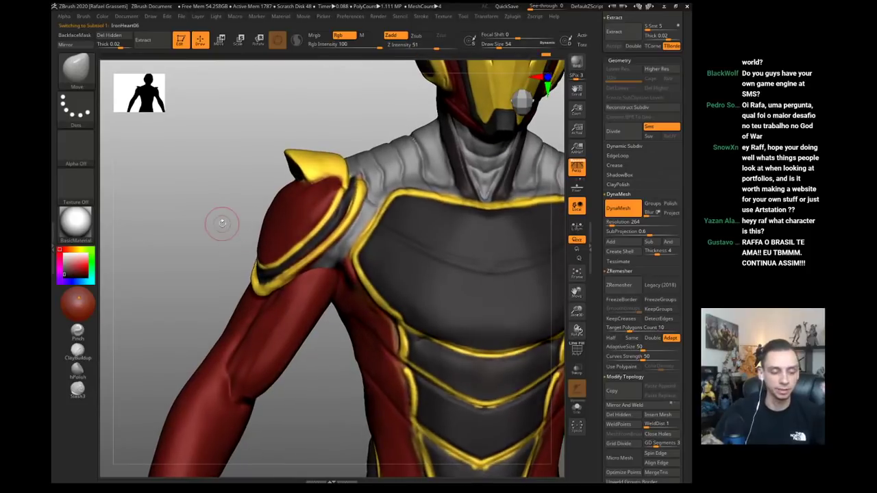
{"action": "left_click", "coordinate": [76, 109]}
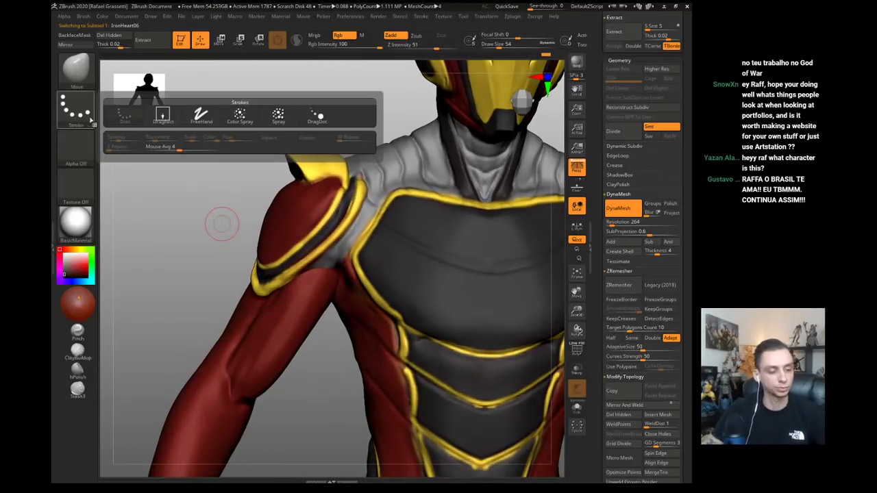
{"action": "left_click_drag", "start_coordinate": [180, 185], "coordinate": [185, 184]}
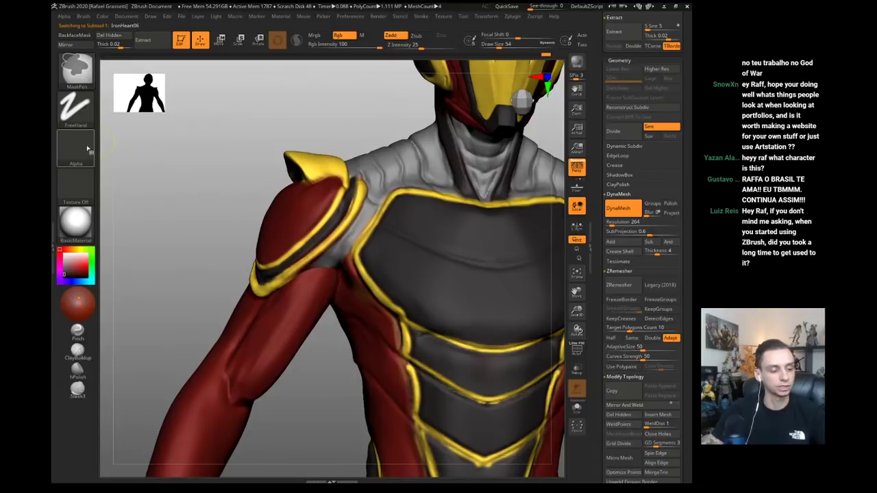
{"action": "left_click", "coordinate": [75, 108], "text": "ctrl"}
{"action": "left_click", "coordinate": [202, 135], "text": "ctrl"}
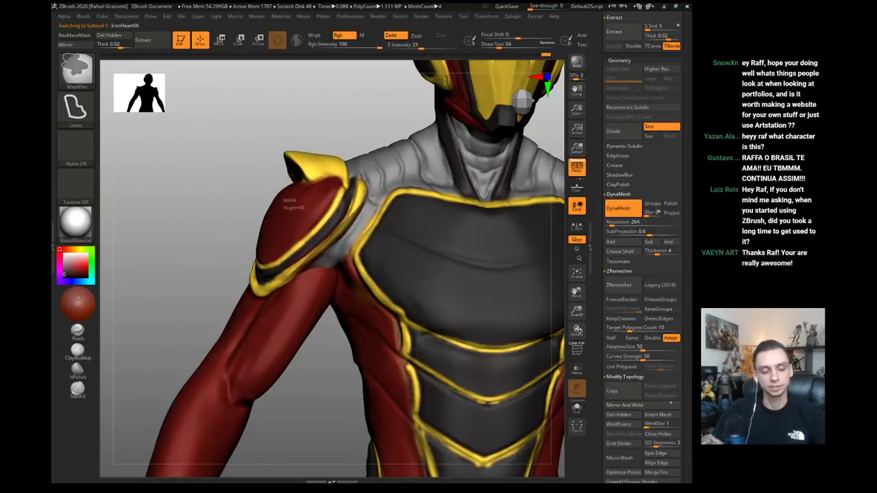
{"action": "mouse_move", "coordinate": [360, 199]}
{"action": "left_mouse_down", "text": "ctrl"}
{"action": "mouse_move", "coordinate": [353, 192]}
{"action": "mouse_move", "coordinate": [285, 276]}
{"action": "left_mouse_up", "text": "ctrl"}
{"action": "left_click", "coordinate": [240, 132], "text": "ctrl"}
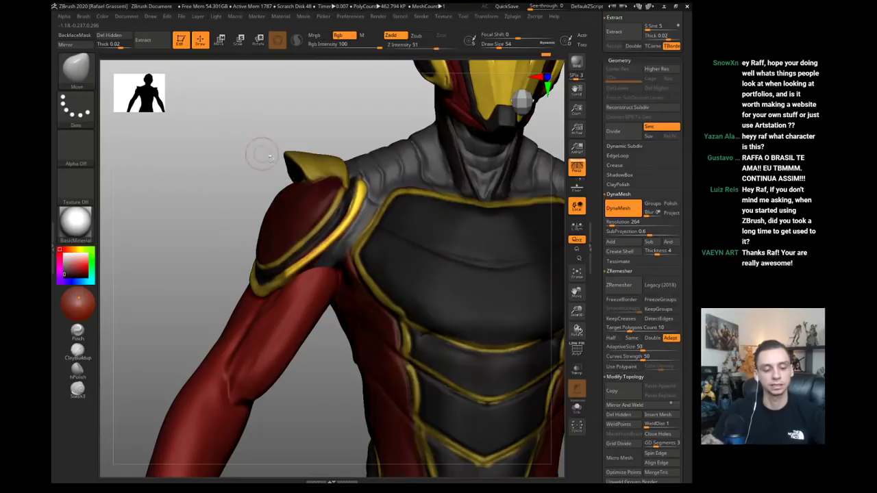
- Reposition the unmasked inner trim band with the Move brush at draw size 104, and clear the mask
{"action": "key", "text": "s"}
{"action": "left_click_drag", "start_coordinate": [348, 214], "coordinate": [357, 215]}
{"action": "left_click_drag", "start_coordinate": [263, 104], "coordinate": [291, 108]}
{"action": "left_click_drag", "start_coordinate": [367, 199], "coordinate": [375, 203]}
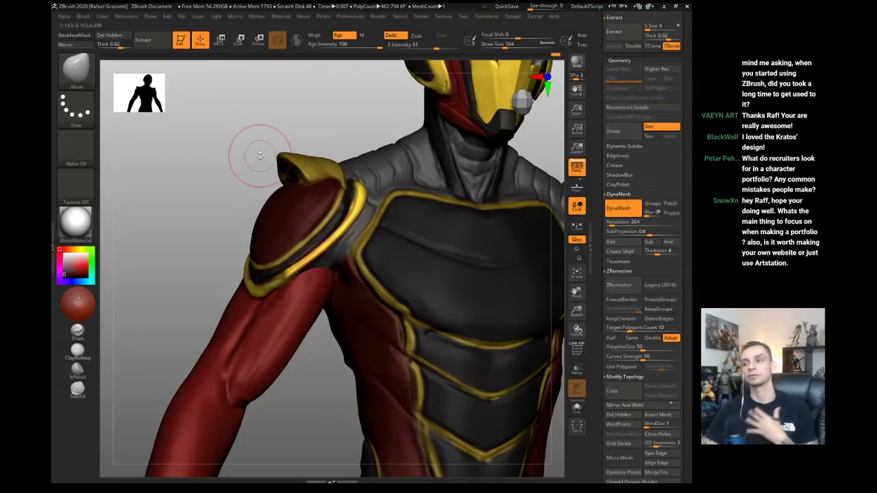
{"action": "mouse_move", "coordinate": [218, 200]}
{"action": "left_mouse_down", "text": "ctrl"}
{"action": "mouse_move", "coordinate": [197, 215]}
{"action": "mouse_move", "coordinate": [208, 247]}
{"action": "left_mouse_up", "text": "ctrl"}
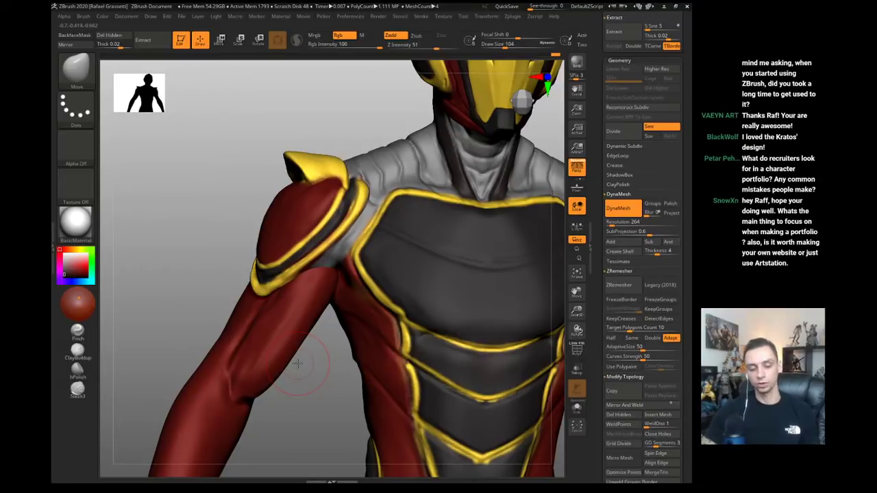
- Adjust the shoulder armor's shape from the side with the Move brush at draw size 163
{"action": "mouse_move", "coordinate": [219, 201]}
{"action": "left_mouse_down"}
{"action": "mouse_move", "coordinate": [208, 231]}
{"action": "mouse_move", "coordinate": [226, 274]}
{"action": "mouse_move", "coordinate": [271, 295]}
{"action": "mouse_move", "coordinate": [249, 290]}
{"action": "mouse_move", "coordinate": [258, 265]}
{"action": "mouse_move", "coordinate": [232, 295]}
{"action": "mouse_move", "coordinate": [266, 306]}
{"action": "left_mouse_up"}
{"action": "key", "text": "s"}
{"action": "left_click", "coordinate": [332, 313]}
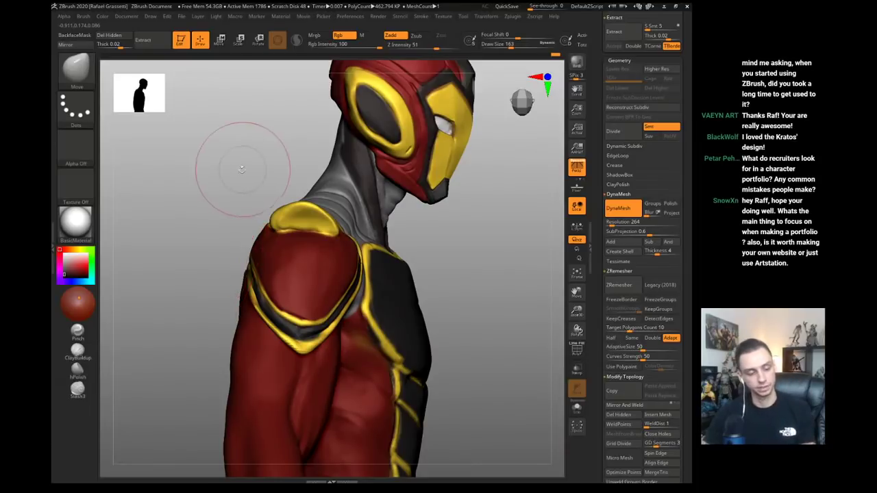
- Build up the back of the yellow shoulder pad with the Clay brush at draw size 90
{"action": "mouse_move", "coordinate": [243, 170]}
{"action": "left_mouse_down"}
{"action": "mouse_move", "coordinate": [240, 207]}
{"action": "mouse_move", "coordinate": [272, 208]}
{"action": "left_mouse_up"}
{"action": "key", "text": "b"}
{"action": "key", "text": "c"}
{"action": "key", "text": "l"}
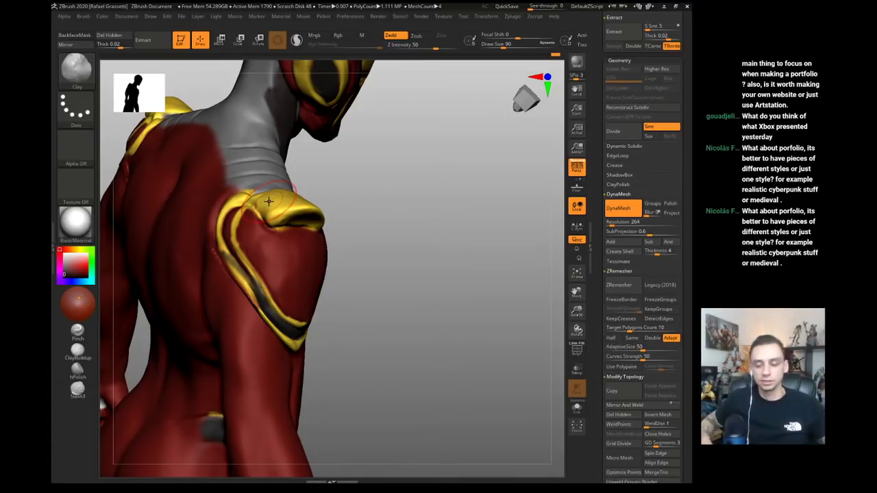
{"action": "left_click_drag", "start_coordinate": [269, 200], "coordinate": [284, 209]}
- Inflate the rear edge of the shoulder beside the yellow trim with the Inflat brush at draw size 29
{"action": "key", "text": "b"}
{"action": "key", "text": "m"}
{"action": "key", "text": "v"}
{"action": "left_click_drag", "start_coordinate": [386, 343], "coordinate": [418, 332], "text": "alt"}
{"action": "key", "text": "b"}
{"action": "key", "text": "t"}
{"action": "key", "text": "d"}
{"action": "left_click_drag", "start_coordinate": [118, 179], "coordinate": [137, 156]}
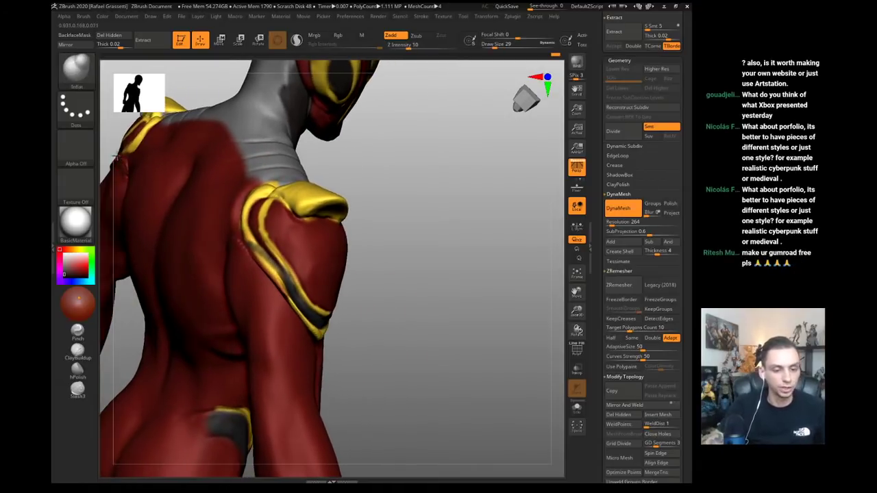
- Build up the gray collar beside the yellow shoulder pad with the Clay brush at draw size 39
{"action": "left_click_drag", "start_coordinate": [439, 352], "coordinate": [463, 363]}
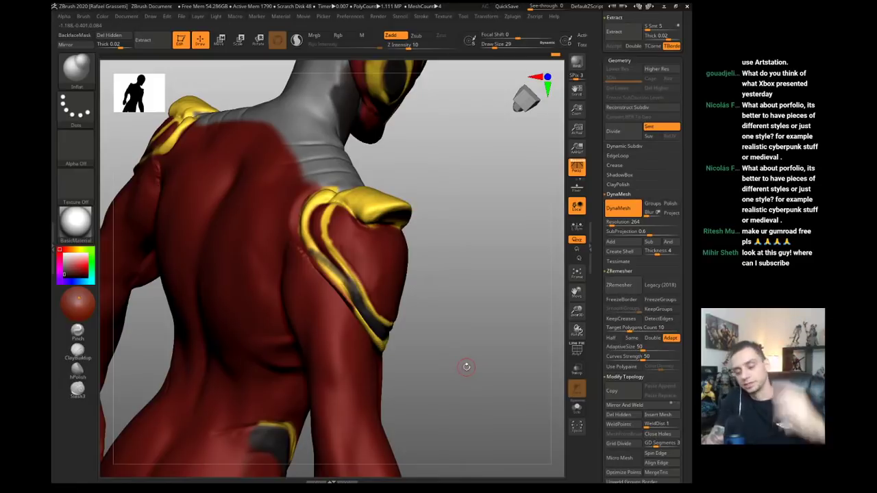
{"action": "left_click_drag", "start_coordinate": [466, 367], "coordinate": [226, 145]}
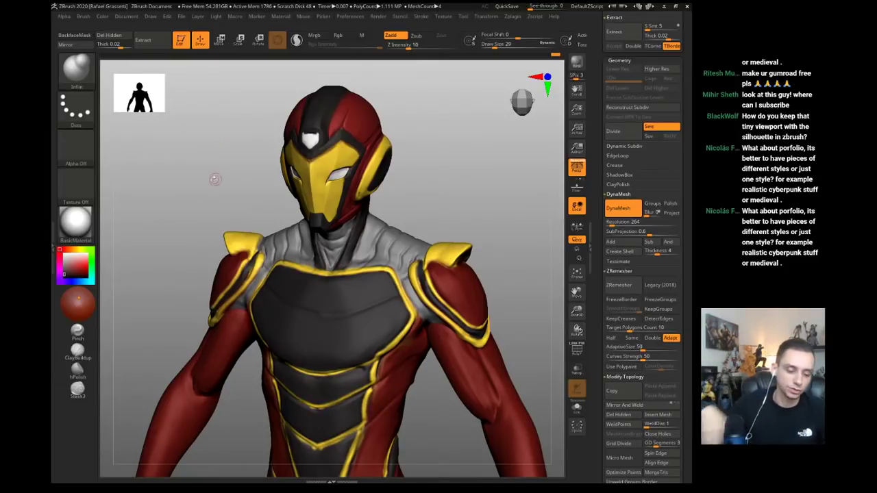
{"action": "left_click_drag", "start_coordinate": [211, 180], "coordinate": [217, 174]}
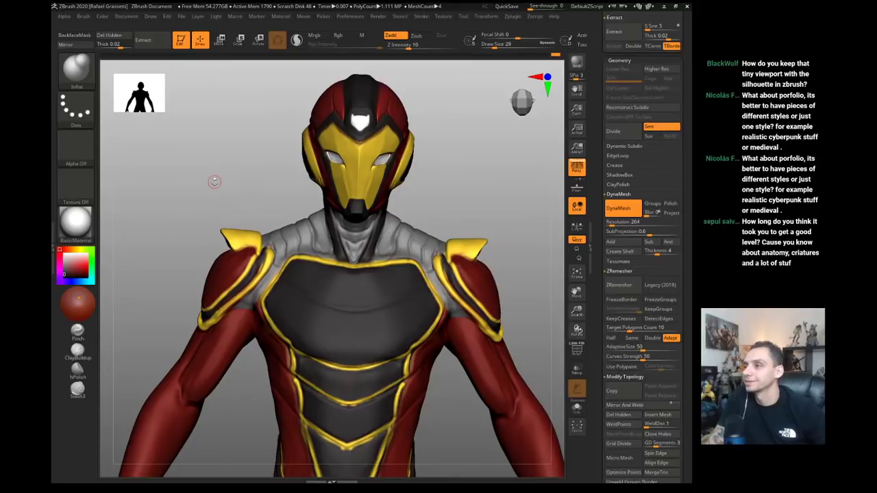
{"action": "left_click_drag", "start_coordinate": [214, 182], "coordinate": [319, 250]}
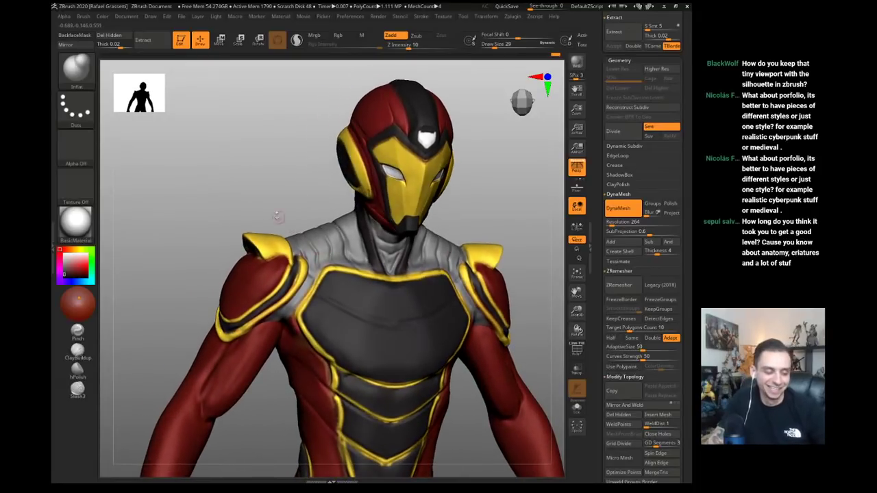
{"action": "left_click_drag", "start_coordinate": [278, 216], "coordinate": [277, 226]}
{"action": "key", "text": "b"}
{"action": "key", "text": "c"}
{"action": "key", "text": "l"}
{"action": "key", "text": "s"}
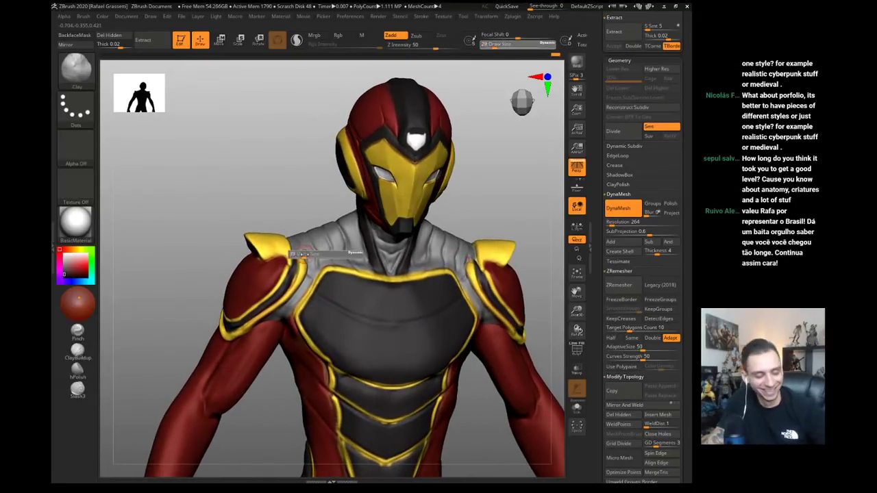
{"action": "left_click_drag", "start_coordinate": [305, 254], "coordinate": [308, 256]}
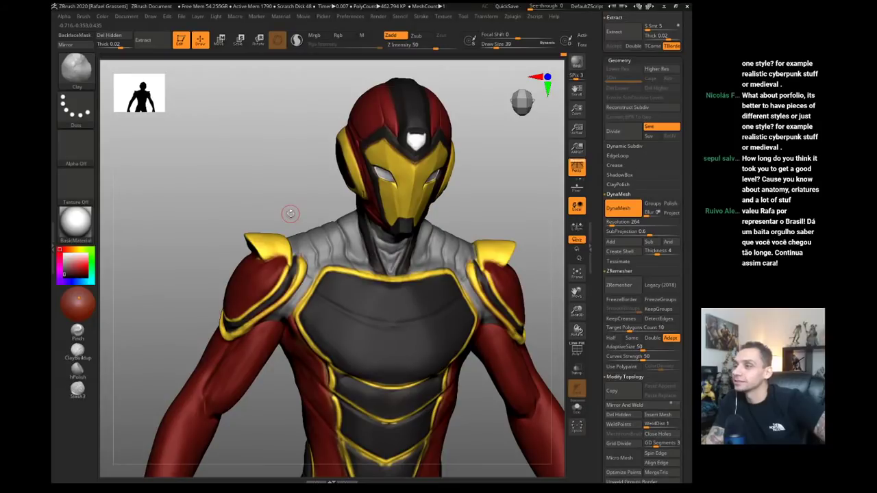
- Show the Thumbnail and Silhouette preview settings in the preferences, toggling both options off and back on
{"action": "left_click", "coordinate": [77, 183]}
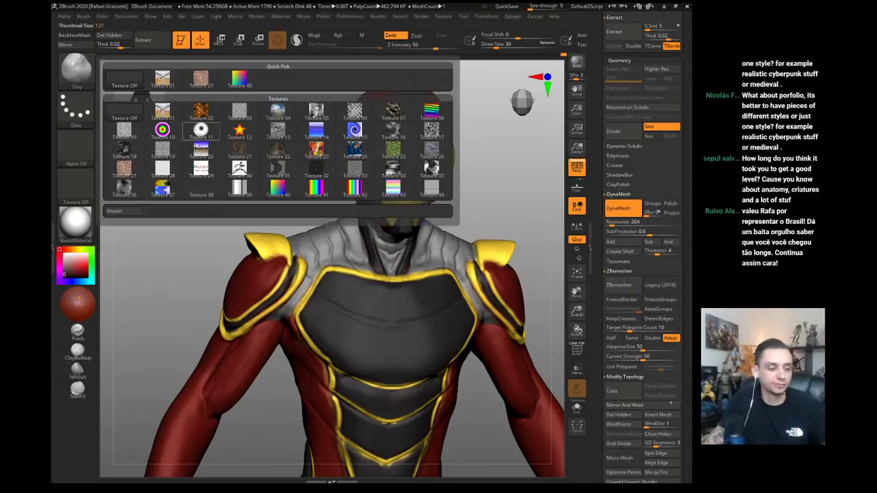
{"action": "left_click_drag", "start_coordinate": [203, 214], "coordinate": [213, 185]}
{"action": "left_click", "coordinate": [350, 16]}
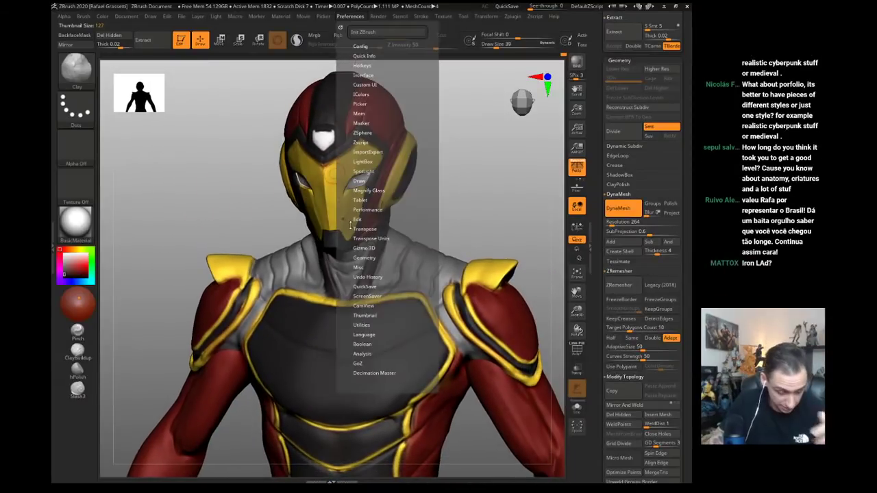
{"action": "left_click", "coordinate": [348, 16]}
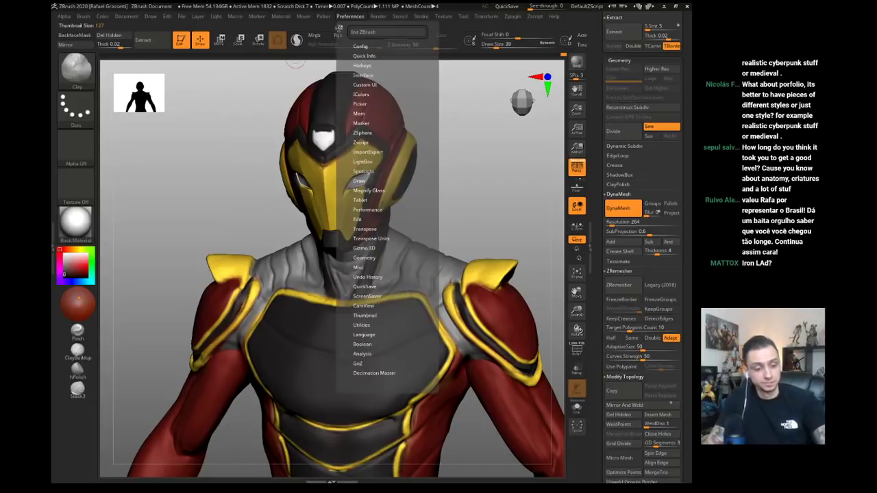
{"action": "left_click", "coordinate": [357, 306]}
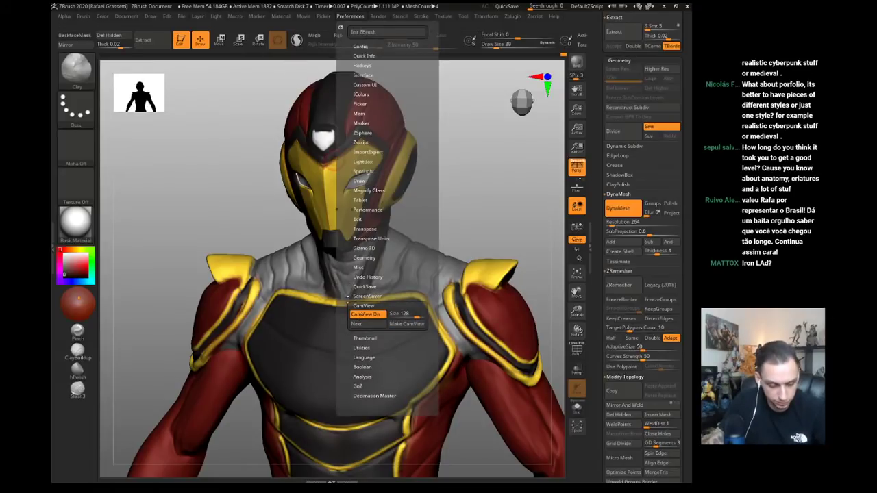
{"action": "left_click", "coordinate": [358, 337]}
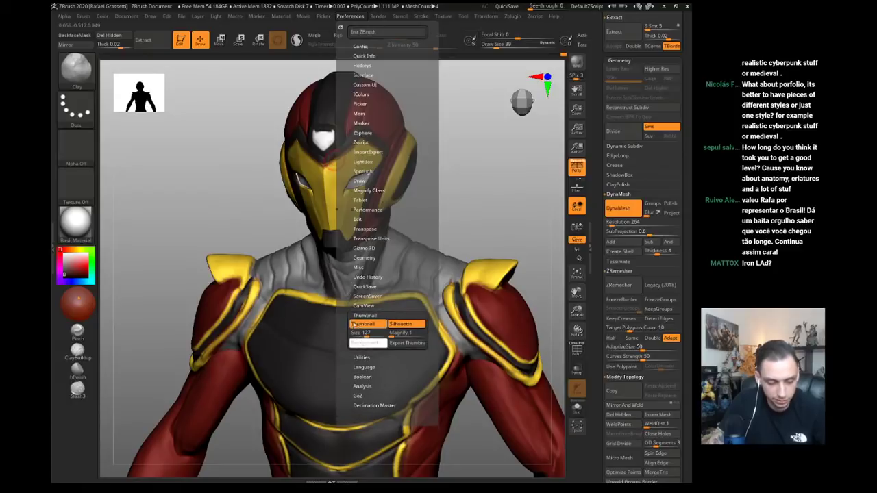
{"action": "left_click", "coordinate": [398, 327]}
{"action": "left_click", "coordinate": [397, 327]}
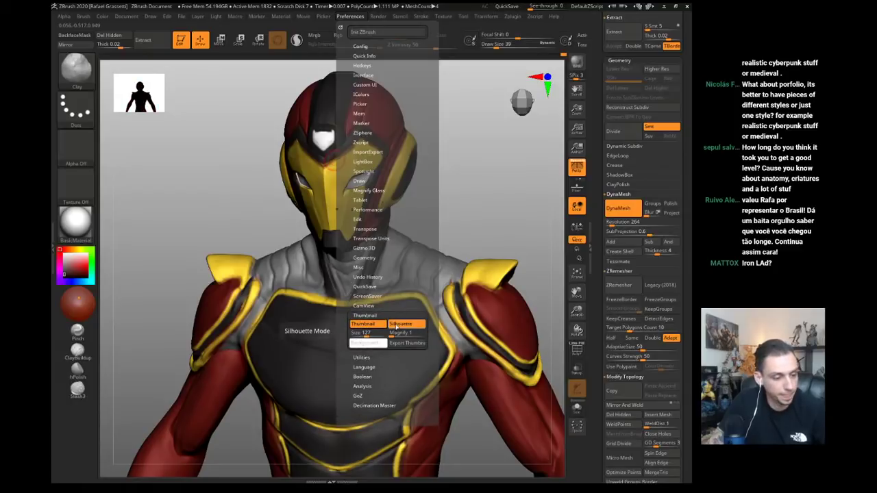
{"action": "left_click", "coordinate": [365, 325]}
{"action": "left_click", "coordinate": [365, 325]}
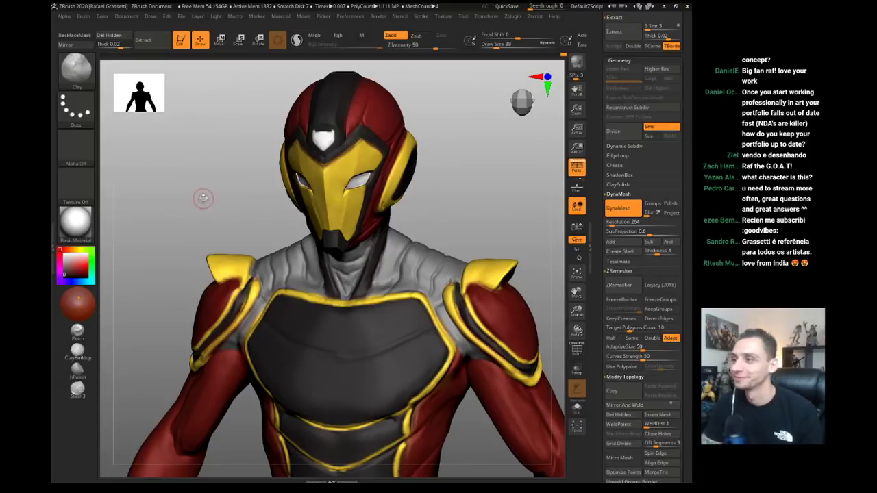
- Adjust the red helmet surface beside the yellow ear piece with the Move brush at draw size 41
{"action": "mouse_move", "coordinate": [199, 200]}
{"action": "left_mouse_down"}
{"action": "mouse_move", "coordinate": [193, 196]}
{"action": "mouse_move", "coordinate": [212, 200]}
{"action": "left_mouse_up"}
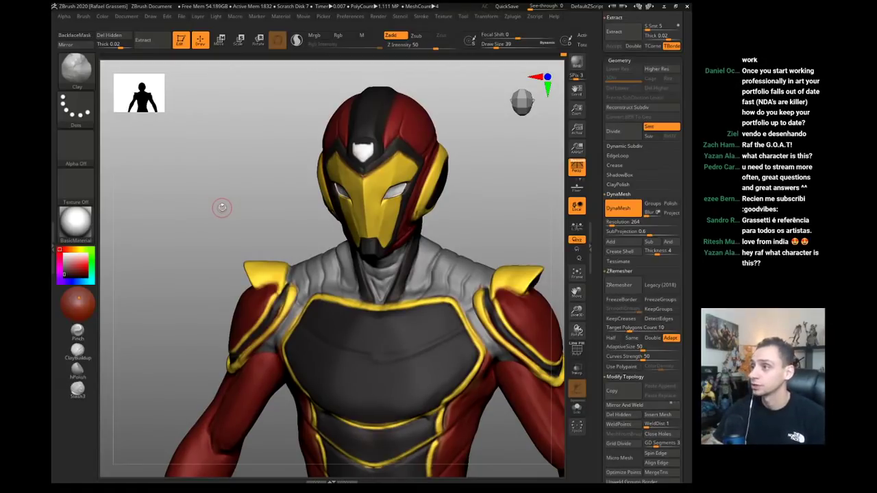
{"action": "mouse_move", "coordinate": [222, 207]}
{"action": "left_mouse_down"}
{"action": "mouse_move", "coordinate": [210, 240]}
{"action": "mouse_move", "coordinate": [198, 243]}
{"action": "mouse_move", "coordinate": [216, 249]}
{"action": "mouse_move", "coordinate": [198, 243]}
{"action": "left_mouse_up"}
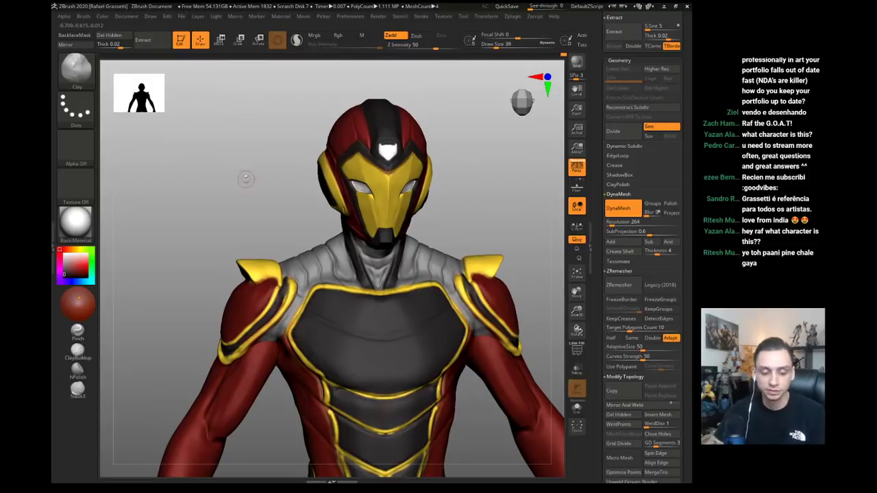
{"action": "left_click", "coordinate": [368, 214], "text": "alt"}
{"action": "mouse_move", "coordinate": [254, 192]}
{"action": "left_mouse_down", "text": "alt"}
{"action": "mouse_move", "coordinate": [265, 220]}
{"action": "mouse_move", "coordinate": [261, 211]}
{"action": "mouse_move", "coordinate": [291, 210]}
{"action": "left_mouse_up", "text": "alt"}
{"action": "key", "text": "b"}
{"action": "key", "text": "m"}
{"action": "key", "text": "v"}
{"action": "key", "text": "s"}
{"action": "mouse_move", "coordinate": [396, 242]}
{"action": "left_mouse_down"}
{"action": "mouse_move", "coordinate": [383, 249]}
{"action": "mouse_move", "coordinate": [353, 221]}
{"action": "left_mouse_up"}
{"action": "key", "text": "s"}
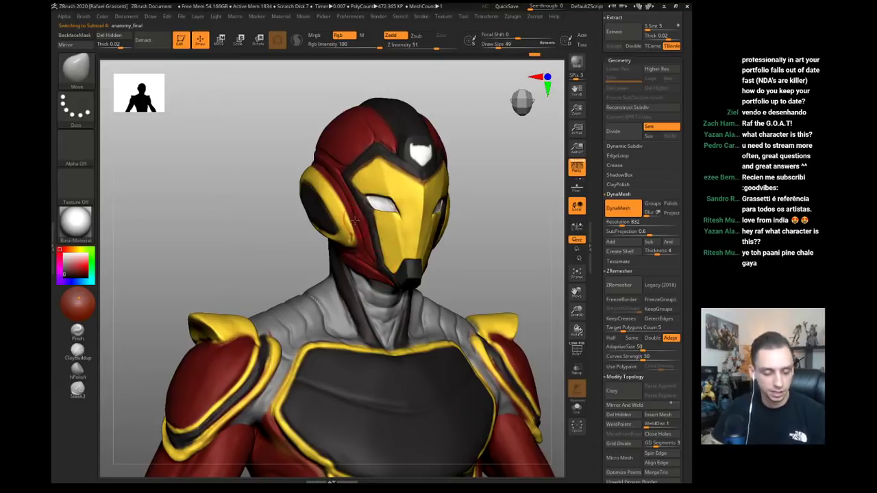
{"action": "mouse_move", "coordinate": [257, 180]}
{"action": "left_mouse_down"}
{"action": "mouse_move", "coordinate": [270, 181]}
{"action": "mouse_move", "coordinate": [280, 198]}
{"action": "left_mouse_up"}
{"action": "key", "text": "bracketleft"}
{"action": "key", "text": "bracketleft"}
{"action": "key", "text": "bracketleft"}
{"action": "key", "text": "bracketleft"}
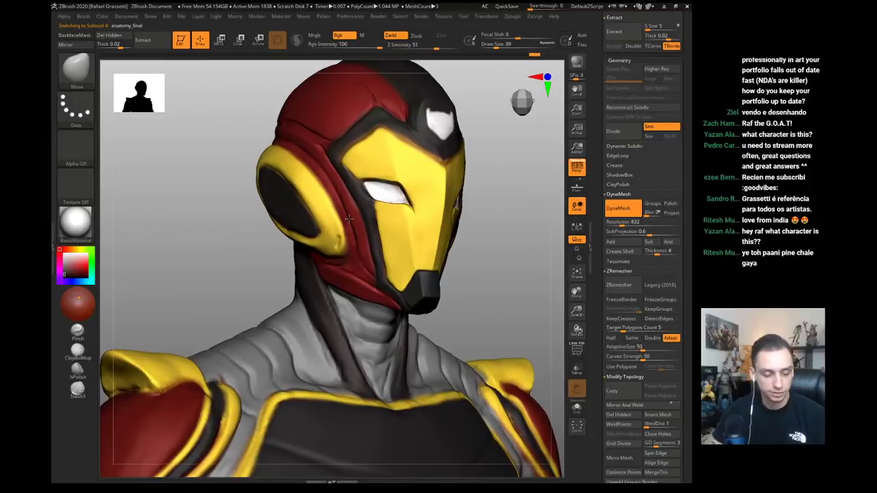
{"action": "key", "text": "bracketright"}
{"action": "key", "text": "bracketright"}
{"action": "key", "text": "bracketright"}
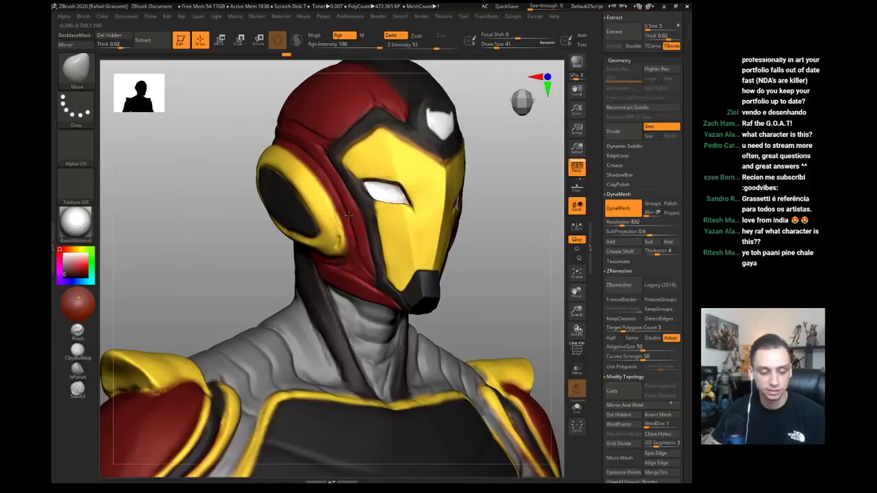
{"action": "key", "text": "f"}
{"action": "left_click_drag", "start_coordinate": [187, 240], "coordinate": [181, 254]}
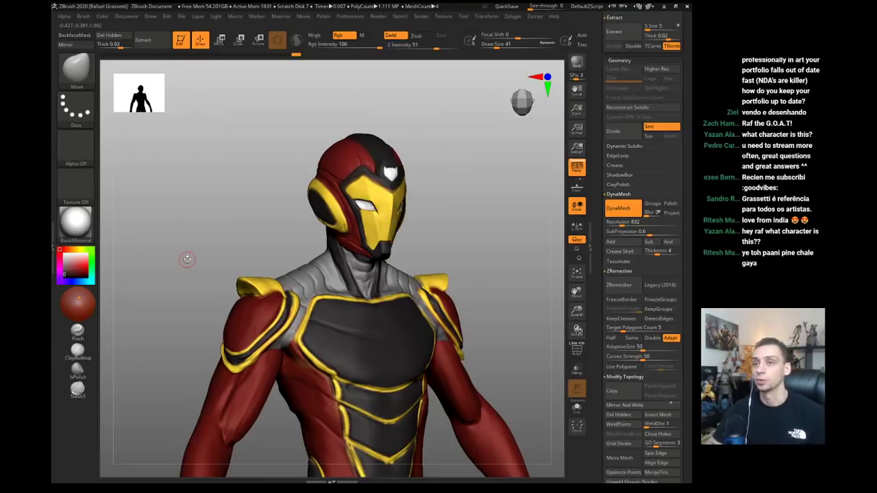
- Reshape the gray slope between the neck and shoulder on the suit with the Move brush at draw size 128
{"action": "key", "text": "s"}
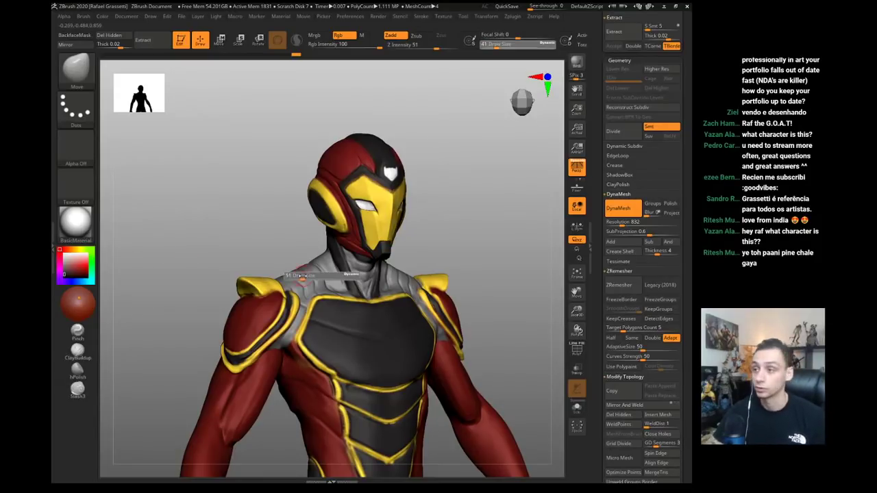
{"action": "left_click_drag", "start_coordinate": [302, 278], "coordinate": [307, 279]}
{"action": "left_click", "coordinate": [307, 277], "text": "alt"}
{"action": "left_click_drag", "start_coordinate": [269, 249], "coordinate": [301, 266]}
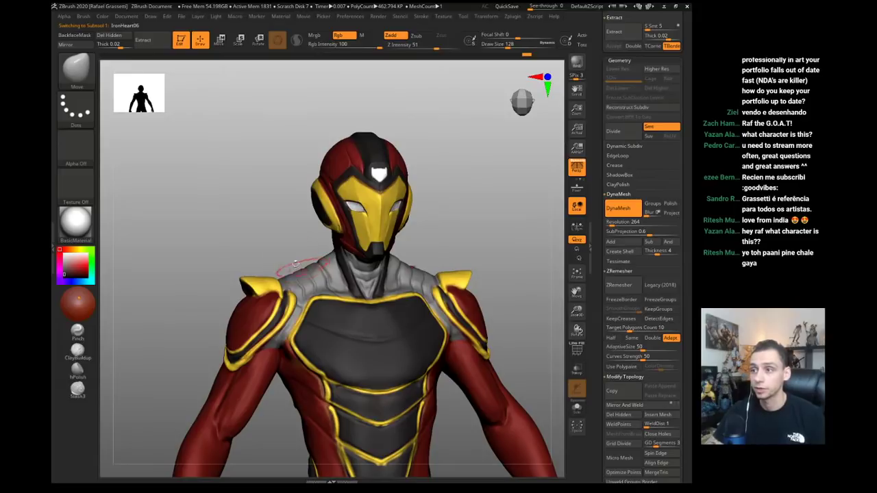
- Adjust the upper arm's outer contour just below the shoulder armor with the Move brush
{"action": "left_click_drag", "start_coordinate": [218, 237], "coordinate": [237, 247]}
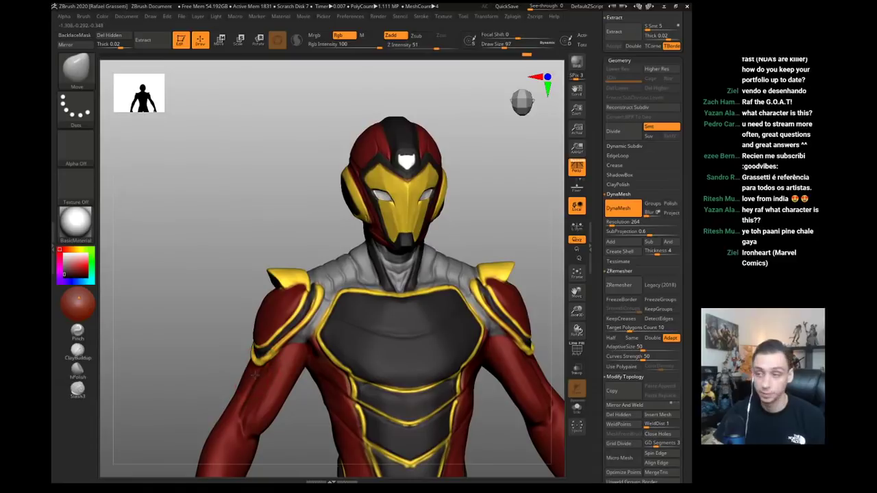
{"action": "key", "text": "s"}
{"action": "left_click_drag", "start_coordinate": [255, 372], "coordinate": [256, 348]}
{"action": "left_click_drag", "start_coordinate": [219, 326], "coordinate": [225, 332], "text": "alt"}
- Carve a groove into the yellow shoulder pad's inner edge beside the gray collar with the DamStandard brush at draw size 37
{"action": "key", "text": "s"}
{"action": "mouse_move", "coordinate": [280, 300]}
{"action": "left_mouse_down"}
{"action": "mouse_move", "coordinate": [272, 280]}
{"action": "mouse_move", "coordinate": [249, 265]}
{"action": "mouse_move", "coordinate": [251, 290]}
{"action": "mouse_move", "coordinate": [236, 277]}
{"action": "left_mouse_up"}
{"action": "key", "text": "bracketleft"}
{"action": "left_click_drag", "start_coordinate": [333, 295], "coordinate": [334, 310]}
{"action": "key", "text": "2"}
{"action": "key", "text": "s"}
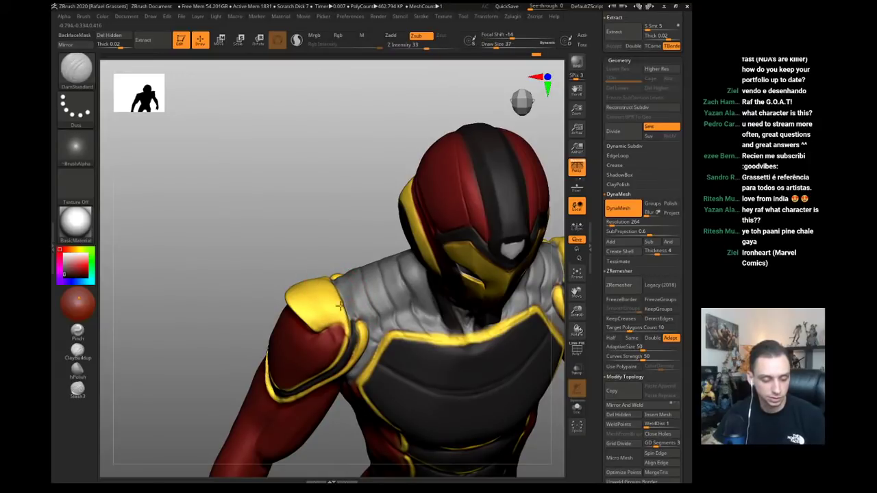
{"action": "left_click_drag", "start_coordinate": [282, 261], "coordinate": [311, 289]}
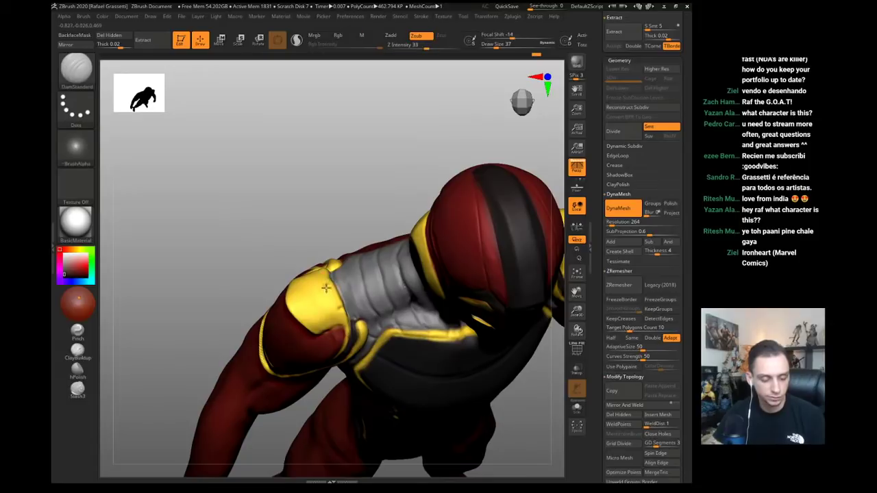
- Sculpt a small notch into the yellow shoulder pad's inner edge with the Clay brush at draw size 37
{"action": "key", "text": "b"}
{"action": "key", "text": "c"}
{"action": "key", "text": "l"}
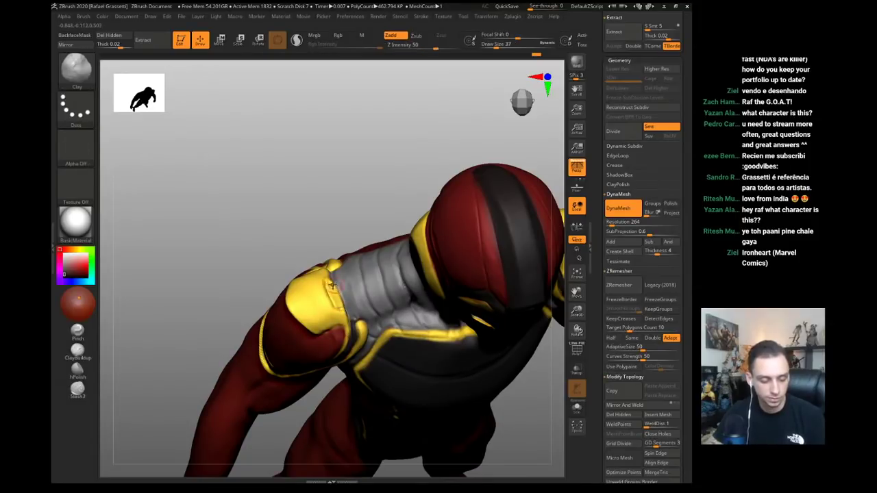
{"action": "mouse_move", "coordinate": [331, 284]}
{"action": "left_mouse_down"}
{"action": "mouse_move", "coordinate": [284, 231]}
{"action": "mouse_move", "coordinate": [334, 296]}
{"action": "left_mouse_up"}
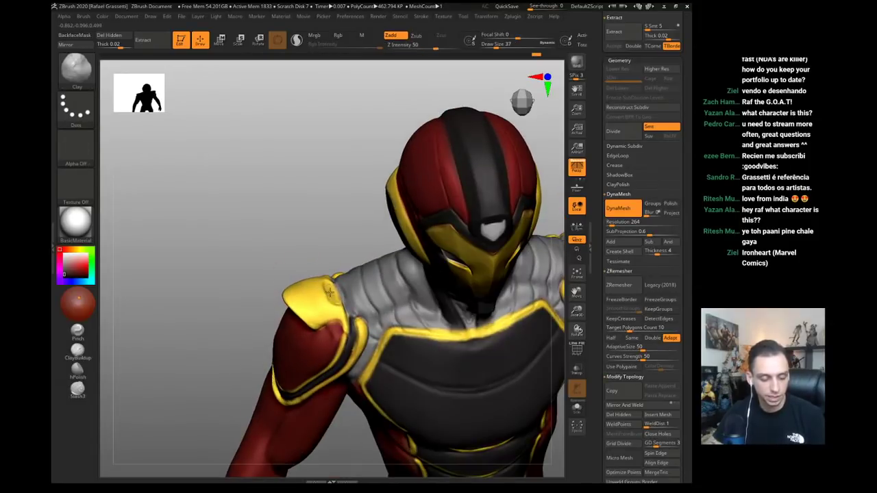
{"action": "left_click_drag", "start_coordinate": [267, 267], "coordinate": [334, 291]}
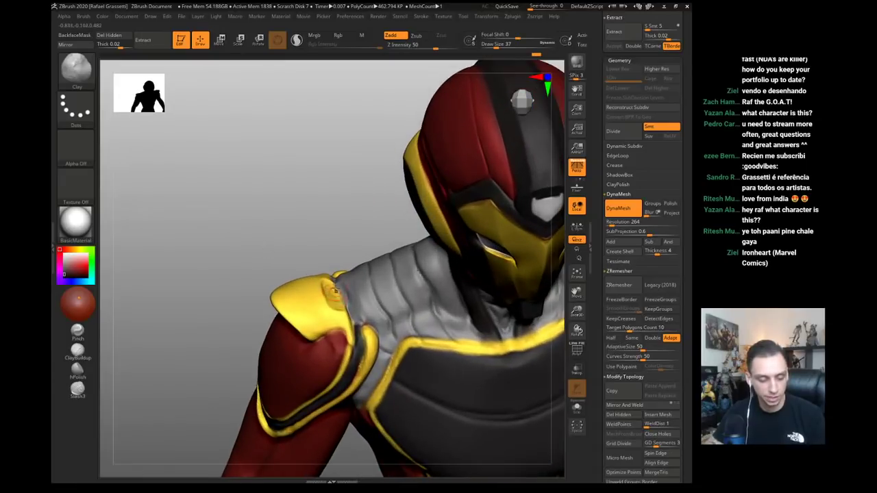
- Define the shoulder pad notch with the DamStandard and Inflat brushes at draw size 37, and color it gray
{"action": "key", "text": "b"}
{"action": "key", "text": "d"}
{"action": "key", "text": "s"}
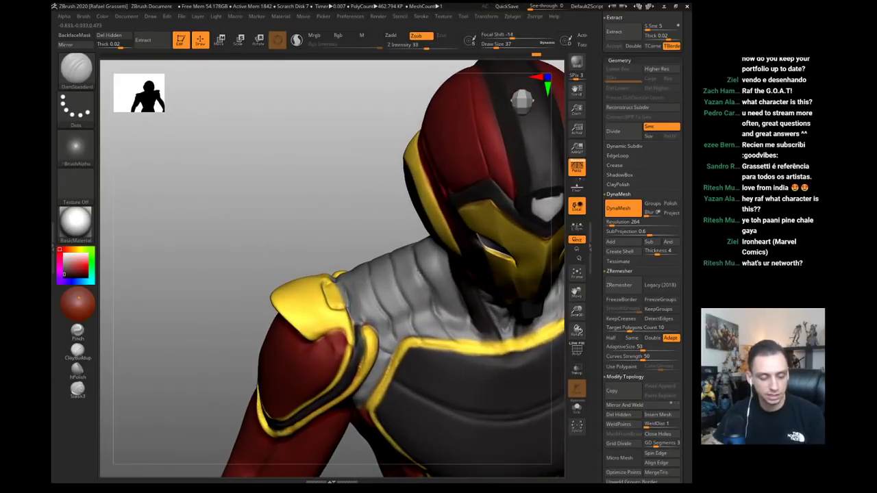
{"action": "key", "text": "b"}
{"action": "key", "text": "i"}
{"action": "key", "text": "n"}
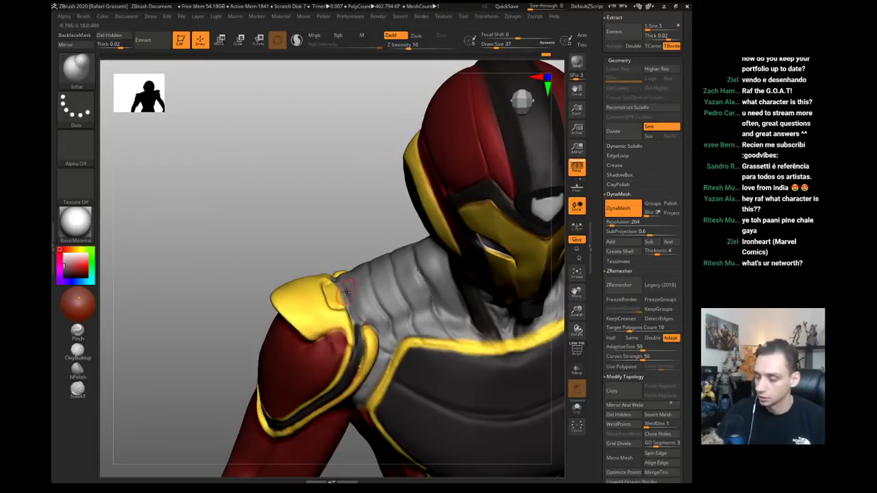
- Shape the gray notch and the yellow pad edge around it with the Move brush at draw size 56
{"action": "key", "text": "b"}
{"action": "key", "text": "m"}
{"action": "key", "text": "v"}
{"action": "left_click_drag", "start_coordinate": [284, 251], "coordinate": [326, 296]}
{"action": "key", "text": "s"}
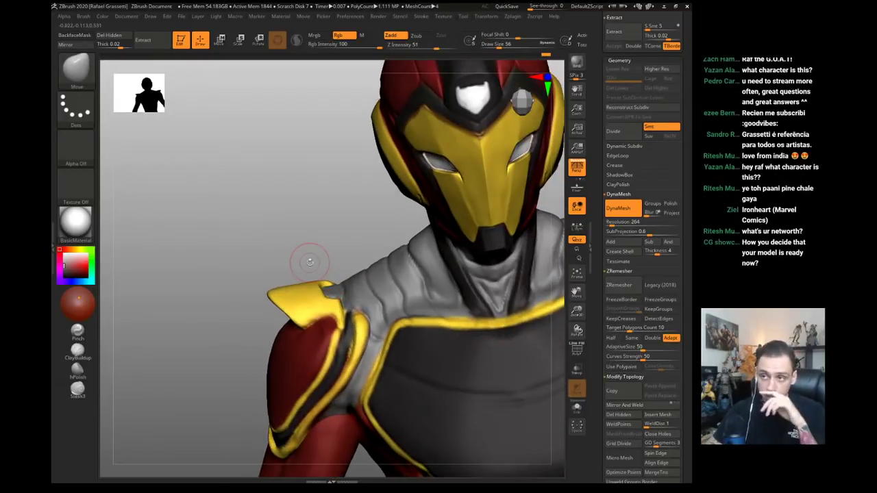
{"action": "left_click_drag", "start_coordinate": [309, 262], "coordinate": [323, 299]}
{"action": "left_click_drag", "start_coordinate": [292, 247], "coordinate": [324, 295]}
- Refine the yellow shoulder pad's inner edge from above with the Move brush at draw size 51
{"action": "key", "text": "s"}
{"action": "left_click_drag", "start_coordinate": [327, 296], "coordinate": [327, 297]}
{"action": "left_click_drag", "start_coordinate": [272, 219], "coordinate": [301, 261]}
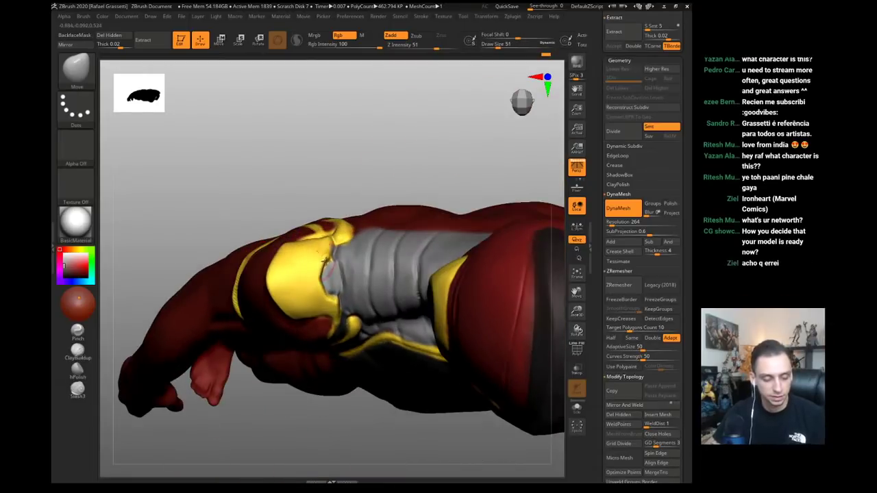
{"action": "left_click_drag", "start_coordinate": [230, 209], "coordinate": [194, 139]}
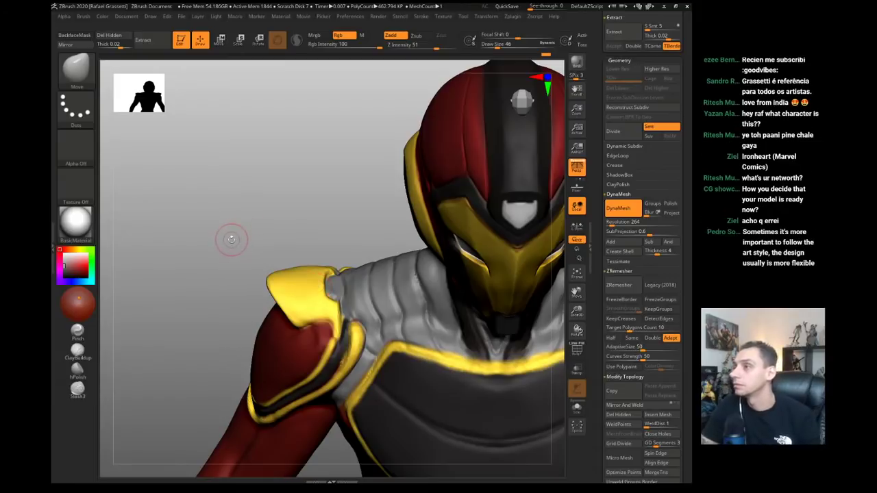
- Adjust the yellow trim at the front of the shoulder armor with the Move brush at draw size 59
{"action": "mouse_move", "coordinate": [216, 236]}
{"action": "left_mouse_down"}
{"action": "mouse_move", "coordinate": [221, 220]}
{"action": "mouse_move", "coordinate": [243, 236]}
{"action": "mouse_move", "coordinate": [209, 225]}
{"action": "mouse_move", "coordinate": [194, 306]}
{"action": "mouse_move", "coordinate": [178, 318]}
{"action": "mouse_move", "coordinate": [221, 310]}
{"action": "mouse_move", "coordinate": [190, 286]}
{"action": "mouse_move", "coordinate": [346, 329]}
{"action": "left_mouse_up"}
{"action": "key", "text": "s"}
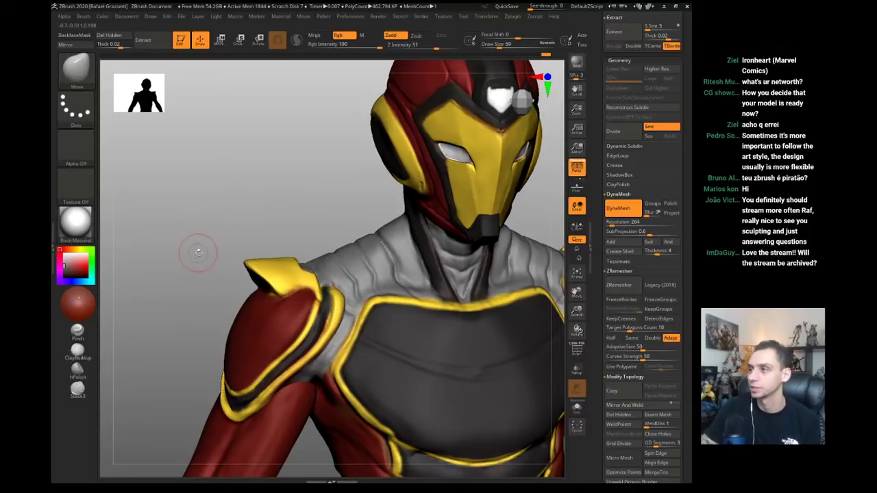
{"action": "mouse_move", "coordinate": [198, 251]}
{"action": "left_mouse_down"}
{"action": "mouse_move", "coordinate": [217, 267]}
{"action": "mouse_move", "coordinate": [239, 268]}
{"action": "left_mouse_up"}
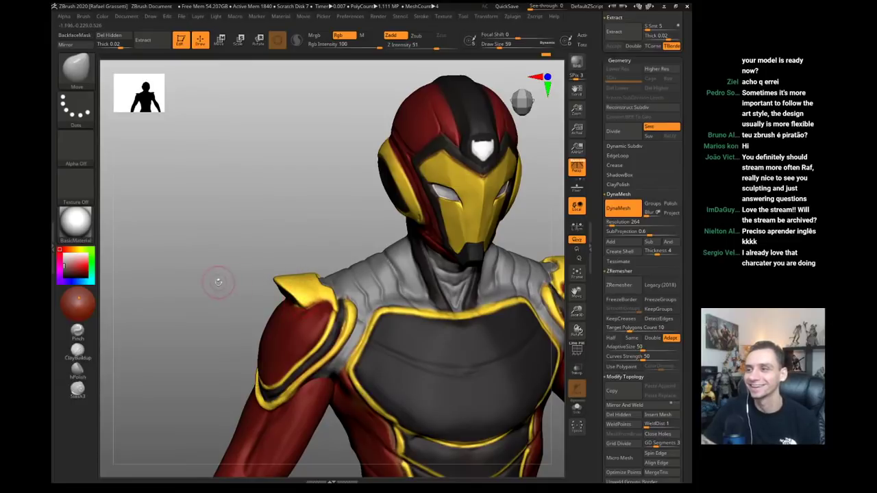
{"action": "left_click_drag", "start_coordinate": [217, 281], "coordinate": [230, 281]}
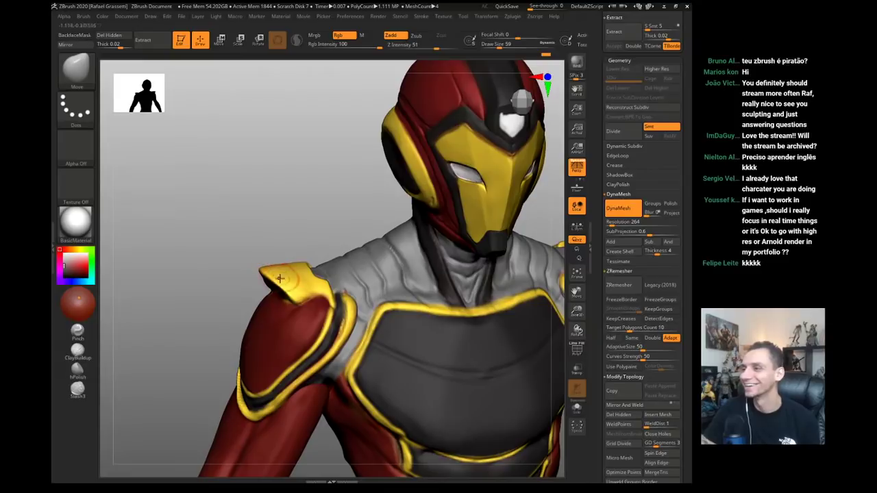
{"action": "mouse_move", "coordinate": [206, 290]}
{"action": "left_mouse_down"}
{"action": "mouse_move", "coordinate": [221, 279]}
{"action": "mouse_move", "coordinate": [237, 293]}
{"action": "left_mouse_up"}
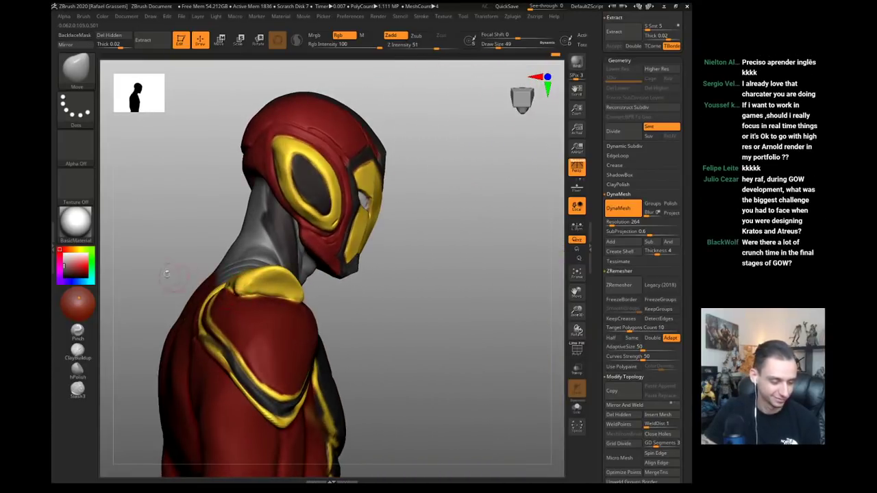
- Build up the yellow shoulder pad from the side and back with the Clay brush at draw size 49
{"action": "key", "text": "b"}
{"action": "key", "text": "c"}
{"action": "key", "text": "l"}
{"action": "mouse_move", "coordinate": [167, 270]}
{"action": "left_mouse_down"}
{"action": "mouse_move", "coordinate": [236, 282]}
{"action": "mouse_move", "coordinate": [245, 275]}
{"action": "mouse_move", "coordinate": [227, 270]}
{"action": "mouse_move", "coordinate": [239, 282]}
{"action": "left_mouse_up"}
{"action": "mouse_move", "coordinate": [317, 297]}
{"action": "left_mouse_down"}
{"action": "mouse_move", "coordinate": [416, 358]}
{"action": "mouse_move", "coordinate": [266, 278]}
{"action": "left_mouse_up"}
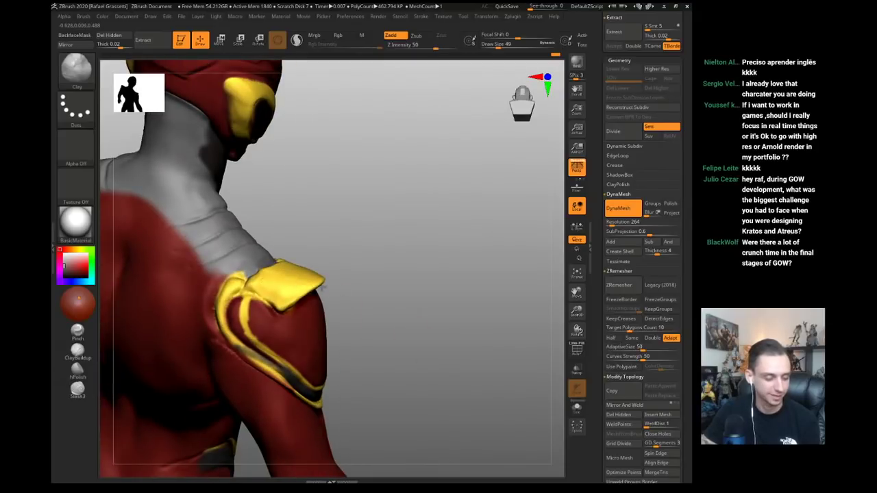
{"action": "mouse_move", "coordinate": [453, 302]}
{"action": "left_mouse_down"}
{"action": "mouse_move", "coordinate": [295, 349]}
{"action": "mouse_move", "coordinate": [261, 336]}
{"action": "left_mouse_up"}
- Flatten and smooth the top of the yellow shoulder pad with the hPolish brush at draw size 87
{"action": "left_click", "coordinate": [79, 371]}
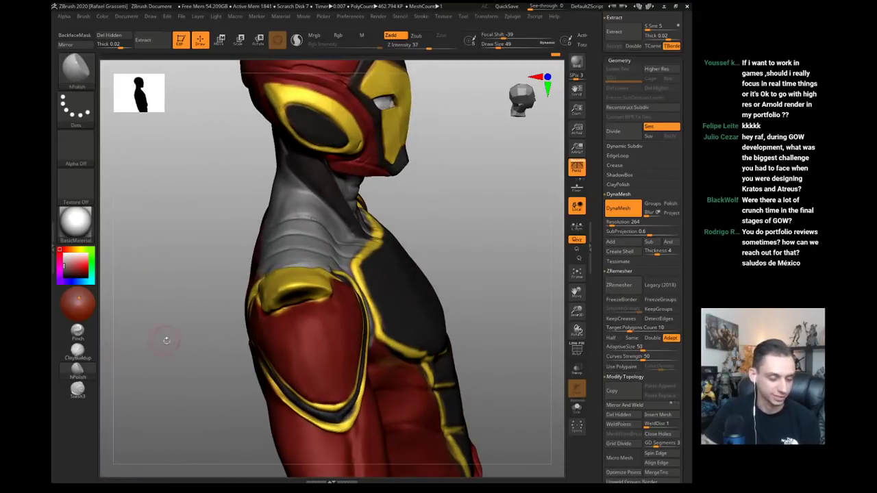
{"action": "left_click_drag", "start_coordinate": [167, 340], "coordinate": [264, 294]}
{"action": "mouse_move", "coordinate": [398, 327]}
{"action": "left_mouse_down"}
{"action": "mouse_move", "coordinate": [270, 281]}
{"action": "mouse_move", "coordinate": [275, 307]}
{"action": "left_mouse_up"}
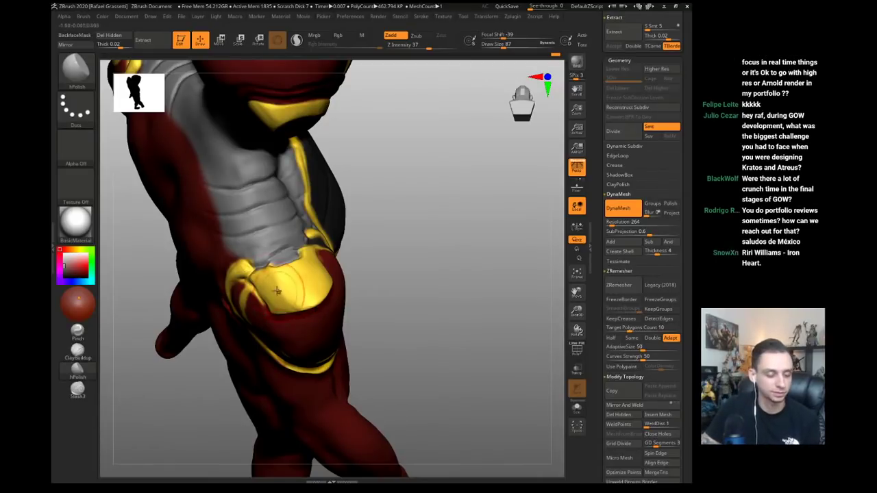
{"action": "mouse_move", "coordinate": [280, 289]}
{"action": "right_mouse_down"}
{"action": "mouse_move", "coordinate": [196, 283]}
{"action": "mouse_move", "coordinate": [166, 307]}
{"action": "mouse_move", "coordinate": [157, 298]}
{"action": "mouse_move", "coordinate": [187, 251]}
{"action": "mouse_move", "coordinate": [200, 268]}
{"action": "right_mouse_up"}
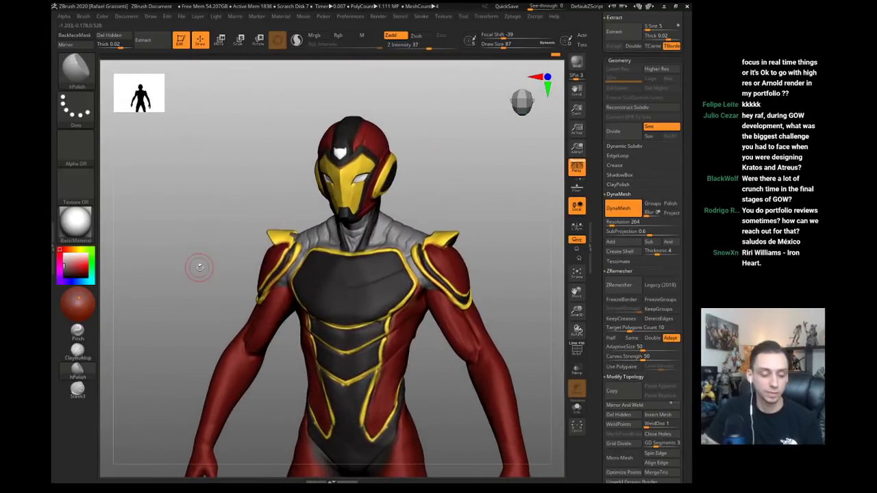
{"action": "mouse_move", "coordinate": [199, 253]}
{"action": "right_mouse_down"}
{"action": "mouse_move", "coordinate": [178, 302]}
{"action": "mouse_move", "coordinate": [473, 309]}
{"action": "right_mouse_up"}
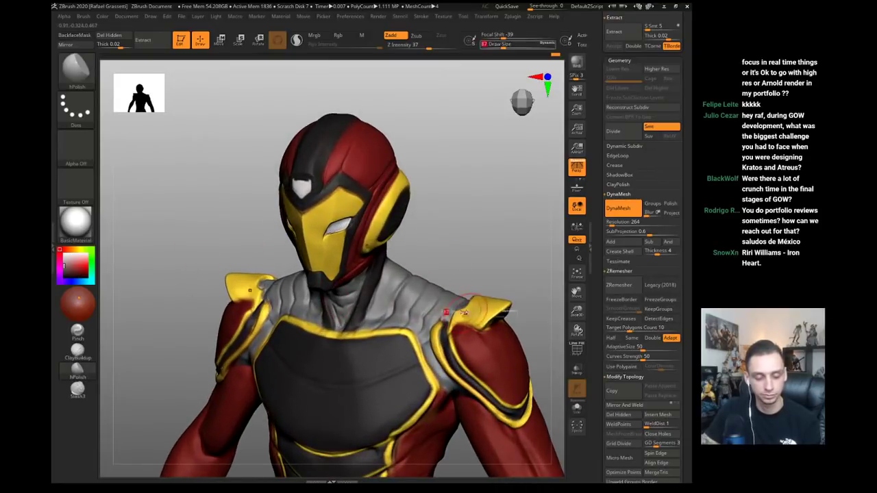
- Select the Clay brush, sample the shoulder pad's yellow as active colour and turn on Rgb colour painting
{"action": "key", "text": "b"}
{"action": "key", "text": "c"}
{"action": "key", "text": "l"}
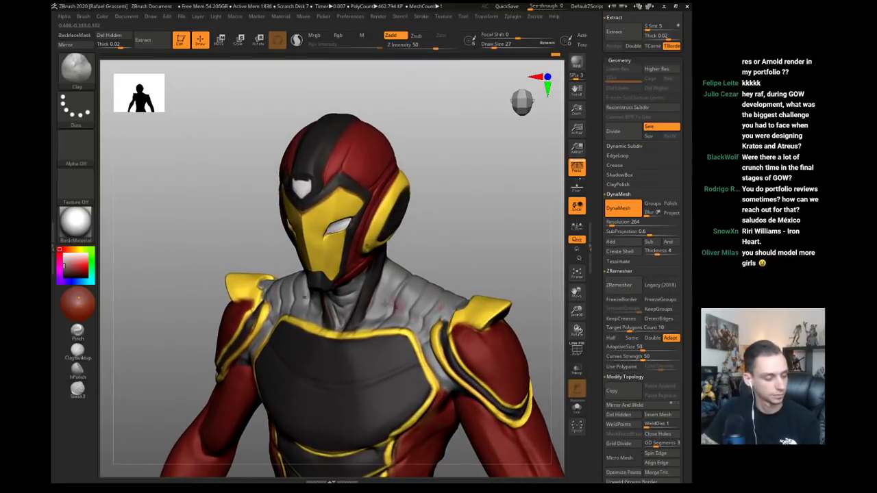
{"action": "left_click_drag", "start_coordinate": [84, 263], "coordinate": [483, 315]}
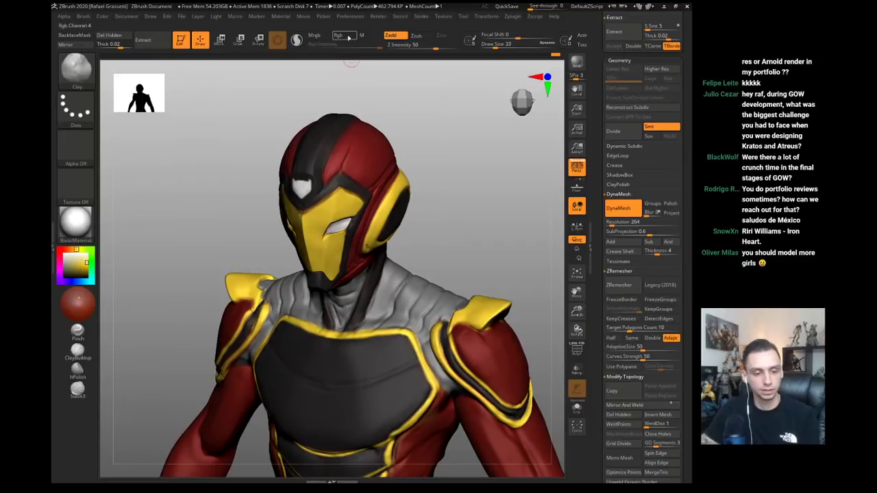
{"action": "left_click", "coordinate": [344, 36]}
{"action": "mouse_move", "coordinate": [451, 259]}
{"action": "left_mouse_down"}
{"action": "mouse_move", "coordinate": [466, 246]}
{"action": "mouse_move", "coordinate": [418, 260]}
{"action": "left_mouse_up"}
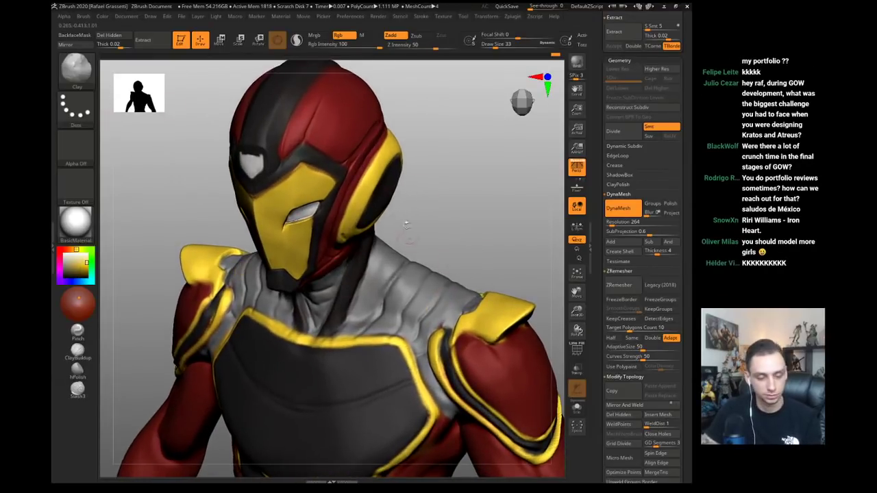
- Sculpt a raised yellow strip across the grey collar beside the shoulder pad with Clay at Z intensity 72 and draw size 25
{"action": "left_click", "coordinate": [446, 46]}
{"action": "left_click_drag", "start_coordinate": [439, 300], "coordinate": [463, 285]}
{"action": "key", "text": "ctrl+z"}
{"action": "key", "text": "s"}
{"action": "left_click", "coordinate": [437, 308]}
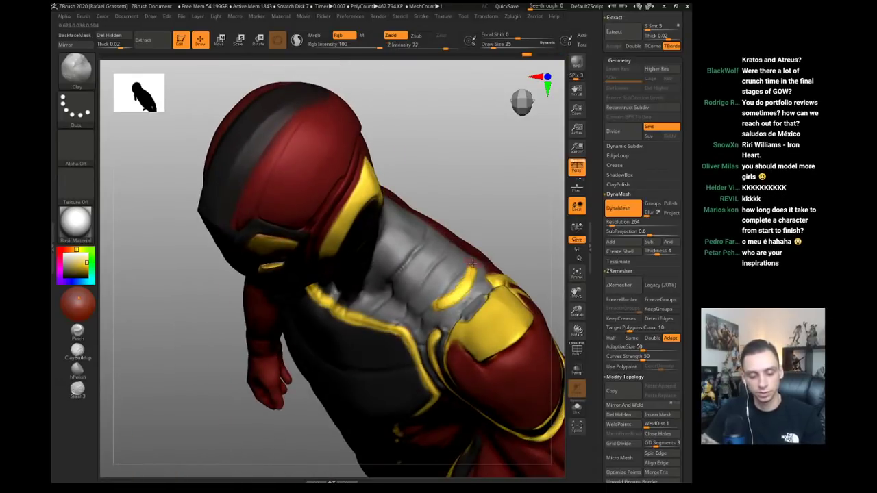
{"action": "left_click_drag", "start_coordinate": [474, 192], "coordinate": [476, 233]}
{"action": "mouse_move", "coordinate": [456, 261]}
{"action": "left_mouse_down"}
{"action": "mouse_move", "coordinate": [442, 295]}
{"action": "mouse_move", "coordinate": [450, 208]}
{"action": "mouse_move", "coordinate": [438, 243]}
{"action": "left_mouse_up"}
- Mask the area around the yellow collar strip and reshape the strip with the Move brush at draw size 56
{"action": "key", "text": "ctrl"}
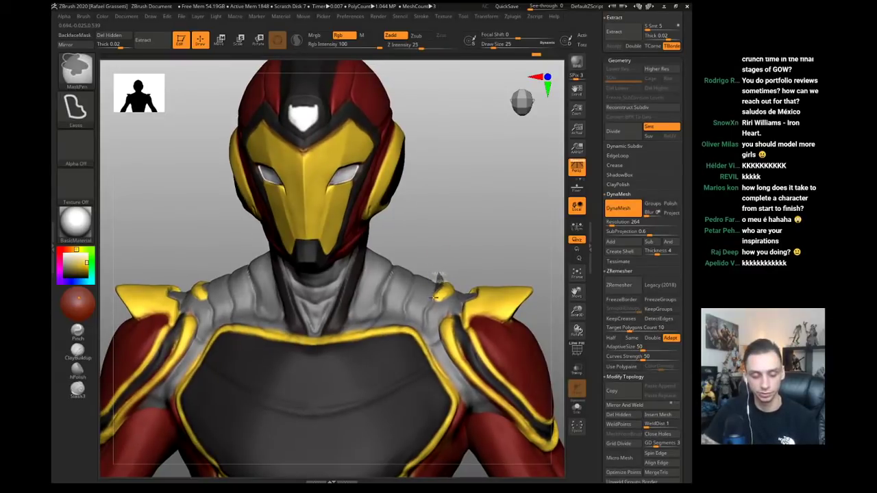
{"action": "left_click", "coordinate": [456, 270], "text": "ctrl"}
{"action": "left_click_drag", "start_coordinate": [454, 278], "coordinate": [461, 288], "text": "ctrl"}
{"action": "key", "text": "s"}
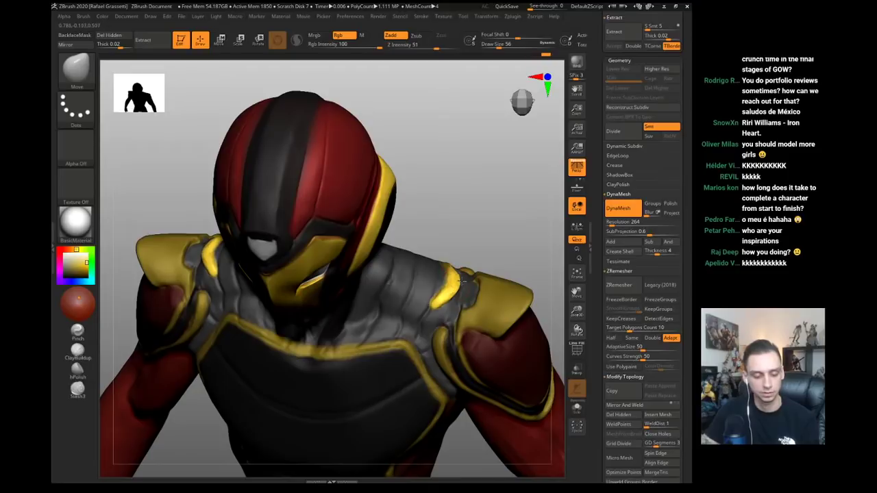
{"action": "left_click_drag", "start_coordinate": [448, 245], "coordinate": [461, 237], "text": "ctrl"}
- Adjust the yellow collar strip from the front with the Move brush at draw size 80
{"action": "mouse_move", "coordinate": [219, 281]}
{"action": "left_mouse_down", "text": "alt"}
{"action": "mouse_move", "coordinate": [209, 237]}
{"action": "mouse_move", "coordinate": [325, 270]}
{"action": "mouse_move", "coordinate": [274, 272]}
{"action": "left_mouse_up", "text": "alt"}
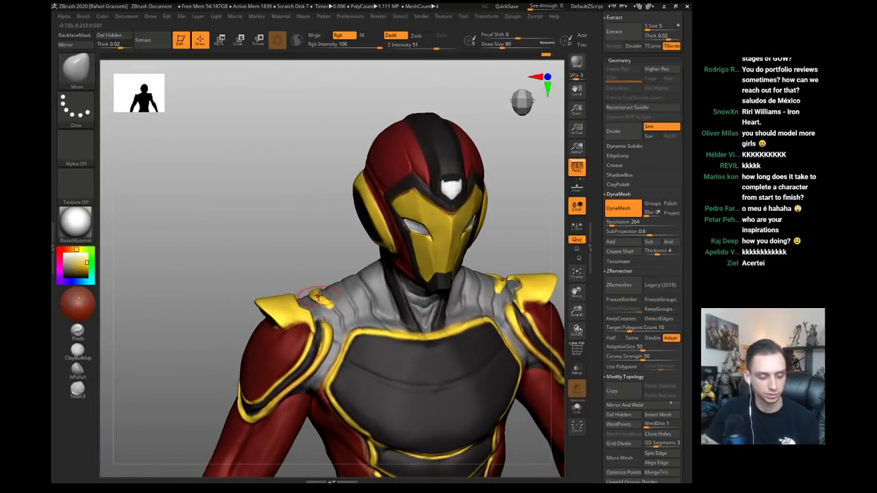
{"action": "left_click_drag", "start_coordinate": [318, 295], "coordinate": [322, 304]}
{"action": "key", "text": "]"}
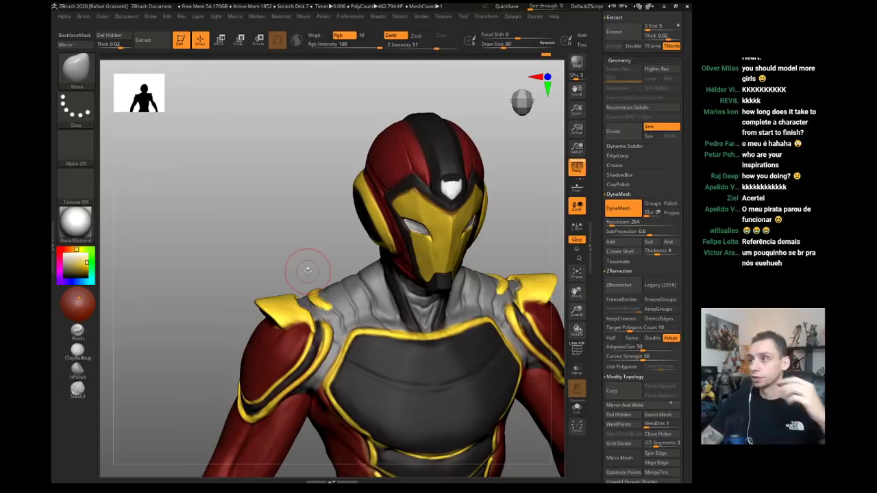
{"action": "left_click_drag", "start_coordinate": [272, 213], "coordinate": [266, 218]}
{"action": "mouse_move", "coordinate": [262, 251]}
{"action": "left_mouse_down"}
{"action": "mouse_move", "coordinate": [241, 252]}
{"action": "mouse_move", "coordinate": [274, 221]}
{"action": "mouse_move", "coordinate": [322, 267]}
{"action": "mouse_move", "coordinate": [336, 246]}
{"action": "left_mouse_up"}
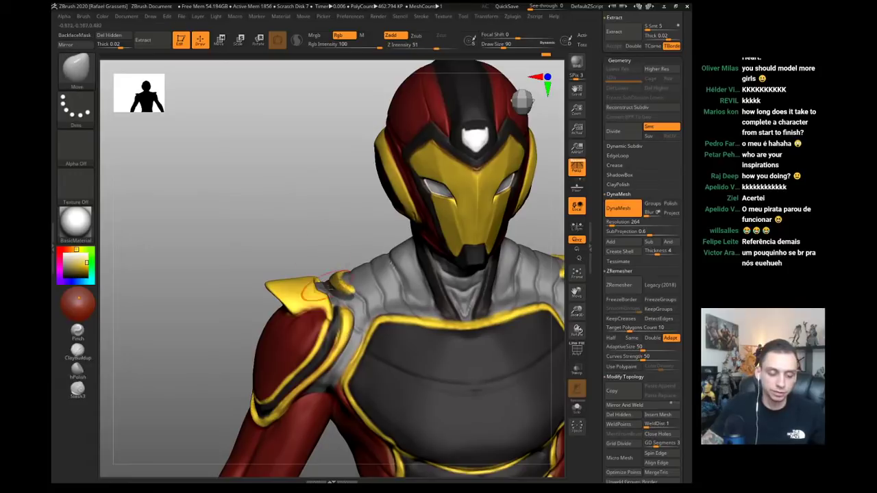
- Mask the surrounding armor again and reposition the yellow collar strip with the Move brush at draw size 149
{"action": "left_click", "coordinate": [318, 253], "text": "ctrl"}
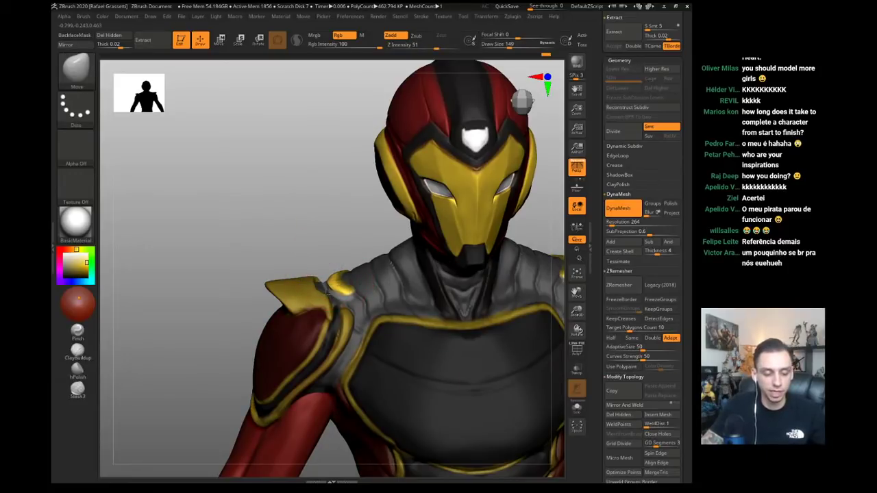
{"action": "left_click_drag", "start_coordinate": [328, 289], "coordinate": [260, 199]}
{"action": "mouse_move", "coordinate": [254, 185]}
{"action": "left_mouse_down", "text": "alt"}
{"action": "mouse_move", "coordinate": [215, 151]}
{"action": "mouse_move", "coordinate": [243, 208]}
{"action": "mouse_move", "coordinate": [233, 167]}
{"action": "mouse_move", "coordinate": [248, 186]}
{"action": "mouse_move", "coordinate": [226, 160]}
{"action": "mouse_move", "coordinate": [249, 183]}
{"action": "left_mouse_up", "text": "alt"}
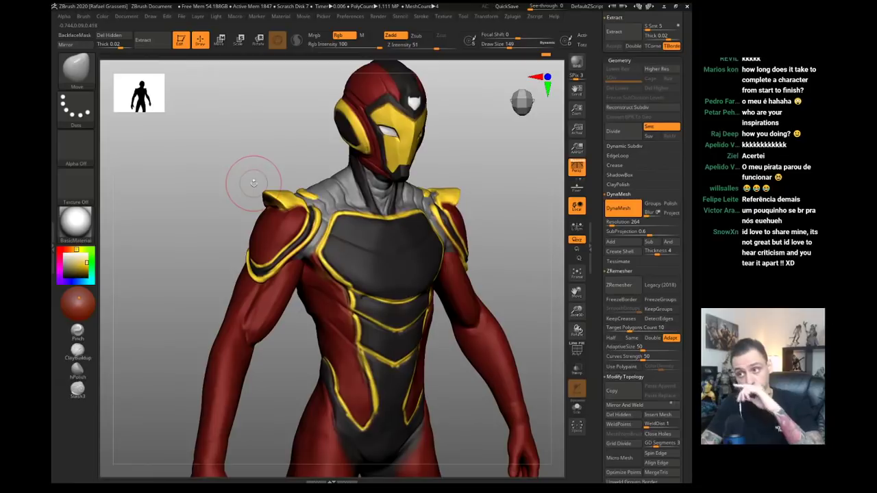
- Paint raised yellow diagonal stripes from the hips to the inner thighs with the Clay brush at draw size 49
{"action": "mouse_move", "coordinate": [292, 374]}
{"action": "left_mouse_down", "text": "alt"}
{"action": "mouse_move", "coordinate": [304, 341]}
{"action": "mouse_move", "coordinate": [337, 363]}
{"action": "mouse_move", "coordinate": [342, 344]}
{"action": "mouse_move", "coordinate": [324, 282]}
{"action": "left_mouse_up", "text": "alt"}
{"action": "key", "text": "s"}
{"action": "key", "text": "b"}
{"action": "key", "text": "c"}
{"action": "key", "text": "l"}
{"action": "mouse_move", "coordinate": [340, 314]}
{"action": "left_mouse_down"}
{"action": "mouse_move", "coordinate": [348, 362]}
{"action": "mouse_move", "coordinate": [318, 307]}
{"action": "mouse_move", "coordinate": [346, 296]}
{"action": "left_mouse_up"}
{"action": "key", "text": "ctrl+z"}
{"action": "left_click_drag", "start_coordinate": [342, 260], "coordinate": [365, 351]}
{"action": "left_click_drag", "start_coordinate": [239, 283], "coordinate": [187, 281]}
{"action": "left_click_drag", "start_coordinate": [349, 272], "coordinate": [367, 381]}
{"action": "left_click_drag", "start_coordinate": [392, 363], "coordinate": [354, 346]}
{"action": "left_click_drag", "start_coordinate": [334, 294], "coordinate": [357, 400]}
{"action": "left_click_drag", "start_coordinate": [348, 359], "coordinate": [363, 411]}
{"action": "mouse_move", "coordinate": [385, 440]}
{"action": "left_mouse_down"}
{"action": "mouse_move", "coordinate": [407, 446]}
{"action": "mouse_move", "coordinate": [399, 364]}
{"action": "left_mouse_up"}
{"action": "right_click_drag", "start_coordinate": [399, 364], "coordinate": [425, 319]}
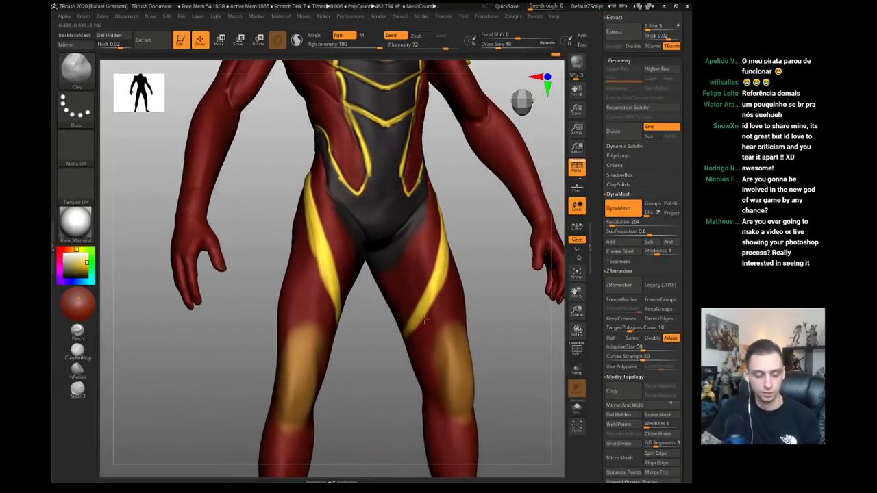
{"action": "left_click_drag", "start_coordinate": [394, 361], "coordinate": [387, 370]}
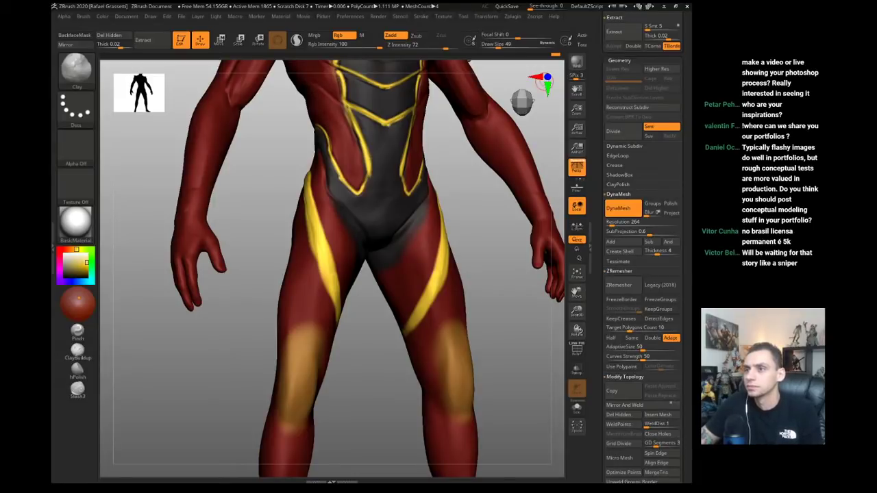
- Extend and thicken the yellow thigh stripes over the sides of the hips with the Clay brush at draw size 65
{"action": "mouse_move", "coordinate": [219, 316]}
{"action": "left_mouse_down"}
{"action": "mouse_move", "coordinate": [205, 319]}
{"action": "mouse_move", "coordinate": [230, 312]}
{"action": "left_mouse_up"}
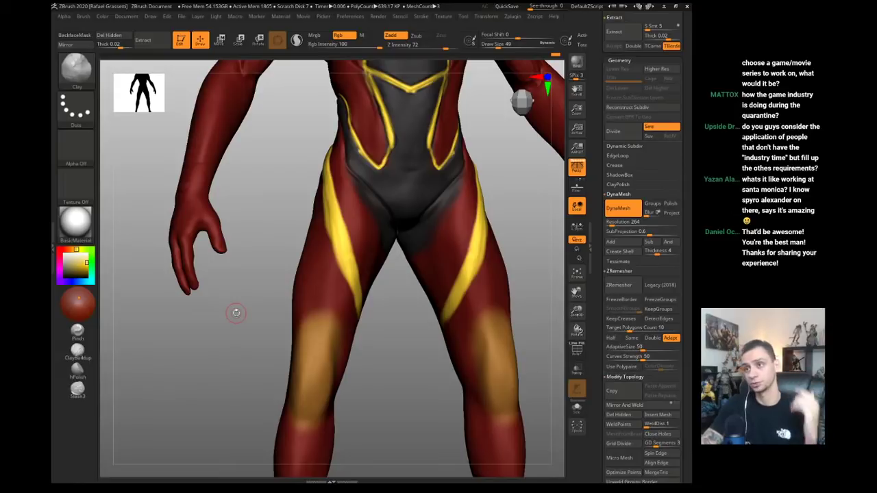
{"action": "left_click_drag", "start_coordinate": [277, 270], "coordinate": [303, 282]}
{"action": "key", "text": "s"}
{"action": "mouse_move", "coordinate": [329, 194]}
{"action": "left_mouse_down"}
{"action": "mouse_move", "coordinate": [337, 194]}
{"action": "mouse_move", "coordinate": [326, 221]}
{"action": "mouse_move", "coordinate": [338, 235]}
{"action": "mouse_move", "coordinate": [412, 237]}
{"action": "left_mouse_up"}
{"action": "mouse_move", "coordinate": [381, 225]}
{"action": "left_mouse_down"}
{"action": "mouse_move", "coordinate": [362, 213]}
{"action": "mouse_move", "coordinate": [326, 230]}
{"action": "left_mouse_up"}
{"action": "left_click_drag", "start_coordinate": [166, 235], "coordinate": [192, 229]}
{"action": "key", "text": "s"}
{"action": "left_click_drag", "start_coordinate": [312, 256], "coordinate": [316, 255]}
{"action": "mouse_move", "coordinate": [329, 230]}
{"action": "left_mouse_down"}
{"action": "mouse_move", "coordinate": [320, 237]}
{"action": "mouse_move", "coordinate": [348, 213]}
{"action": "mouse_move", "coordinate": [378, 211]}
{"action": "left_mouse_up"}
{"action": "left_click_drag", "start_coordinate": [431, 289], "coordinate": [357, 282]}
{"action": "left_click_drag", "start_coordinate": [347, 208], "coordinate": [376, 264]}
{"action": "left_click_drag", "start_coordinate": [367, 233], "coordinate": [382, 274]}
{"action": "left_click_drag", "start_coordinate": [299, 236], "coordinate": [349, 233]}
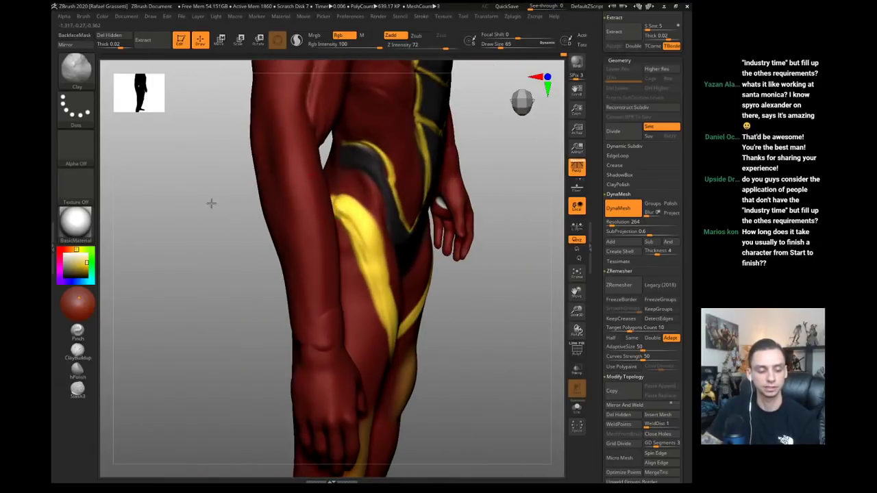
- Try to carve grooves into the yellow hip stripe with Clay and with the DamStandard brush at draw size 46
{"action": "left_click_drag", "start_coordinate": [211, 204], "coordinate": [177, 205]}
{"action": "mouse_move", "coordinate": [323, 199]}
{"action": "left_mouse_down"}
{"action": "mouse_move", "coordinate": [368, 235]}
{"action": "mouse_move", "coordinate": [372, 263]}
{"action": "left_mouse_up"}
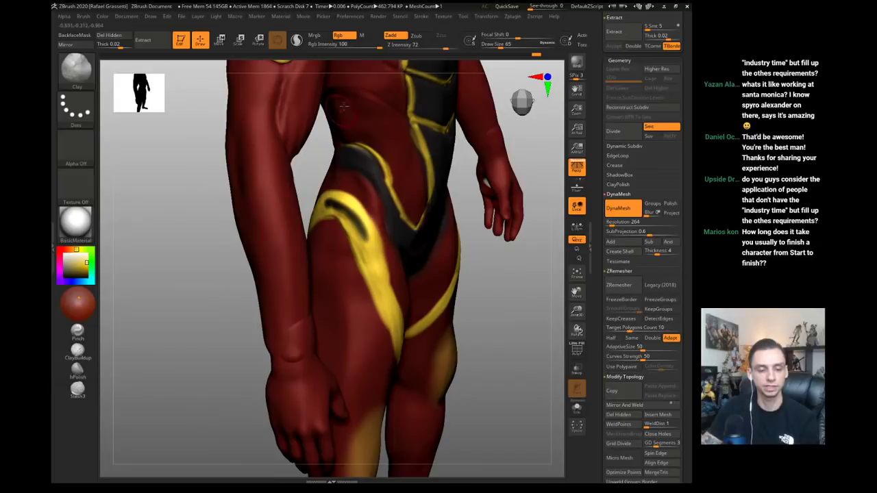
{"action": "key", "text": "ctrl+z"}
{"action": "left_click", "coordinate": [344, 36]}
{"action": "right_click_drag", "start_coordinate": [373, 292], "coordinate": [295, 244]}
{"action": "left_click_drag", "start_coordinate": [190, 233], "coordinate": [226, 281], "text": "alt"}
{"action": "key", "text": "b"}
{"action": "key", "text": "d"}
{"action": "key", "text": "s"}
{"action": "left_click_drag", "start_coordinate": [336, 258], "coordinate": [350, 310]}
{"action": "key", "text": "ctrl+z"}
{"action": "left_click_drag", "start_coordinate": [379, 382], "coordinate": [437, 213]}
{"action": "left_click_drag", "start_coordinate": [426, 244], "coordinate": [420, 267]}
{"action": "key", "text": "ctrl+z"}
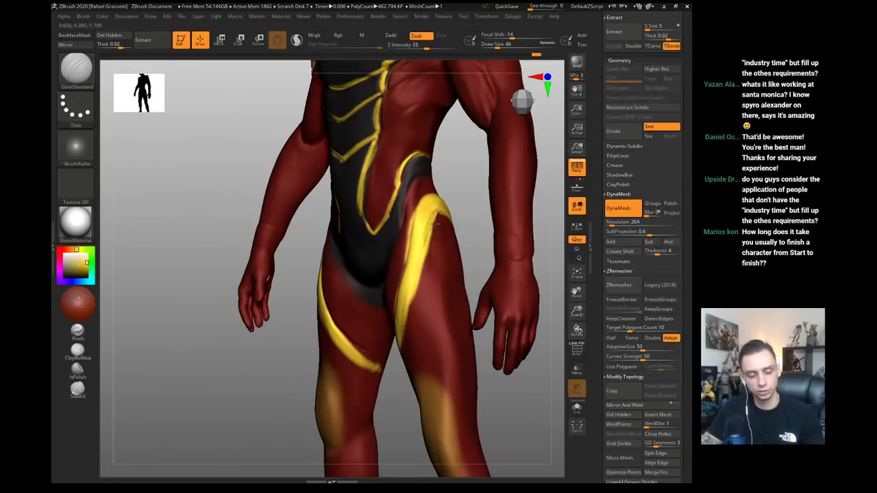
- Tighten and sharpen the yellow stripes along the front of the thighs with the Pinch brush at draw size 120
{"action": "left_click_drag", "start_coordinate": [206, 334], "coordinate": [255, 336]}
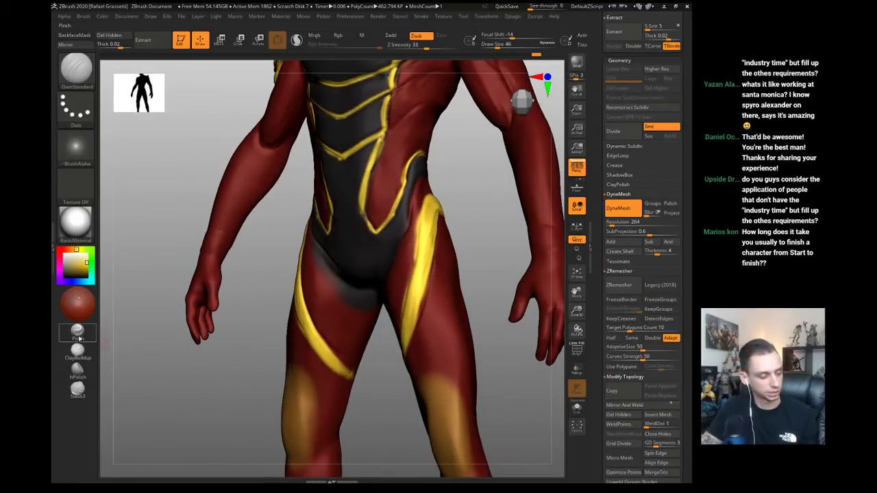
{"action": "left_click", "coordinate": [77, 331]}
{"action": "key", "text": "s"}
{"action": "left_click_drag", "start_coordinate": [311, 325], "coordinate": [321, 325]}
{"action": "left_click_drag", "start_coordinate": [268, 309], "coordinate": [291, 312]}
{"action": "left_click_drag", "start_coordinate": [324, 351], "coordinate": [295, 290]}
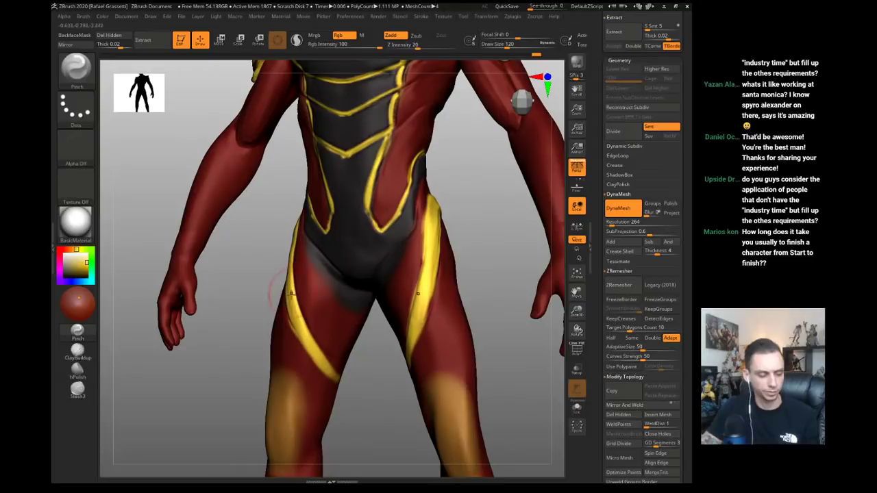
{"action": "left_click_drag", "start_coordinate": [328, 373], "coordinate": [290, 293]}
{"action": "left_click_drag", "start_coordinate": [269, 262], "coordinate": [293, 263]}
{"action": "left_click_drag", "start_coordinate": [311, 346], "coordinate": [280, 210]}
{"action": "left_click_drag", "start_coordinate": [296, 294], "coordinate": [281, 211]}
{"action": "mouse_move", "coordinate": [307, 339]}
{"action": "left_mouse_down"}
{"action": "mouse_move", "coordinate": [289, 289]}
{"action": "mouse_move", "coordinate": [281, 211]}
{"action": "left_mouse_up"}
{"action": "left_click_drag", "start_coordinate": [296, 308], "coordinate": [314, 360]}
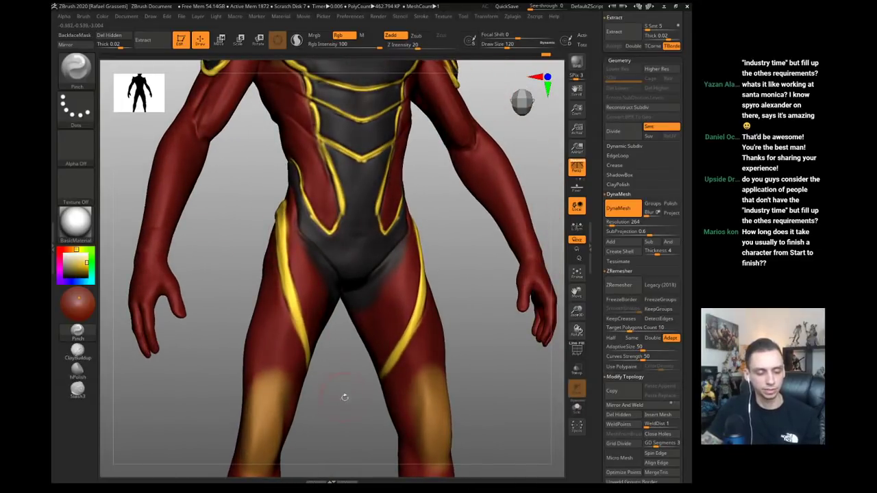
{"action": "left_click_drag", "start_coordinate": [344, 398], "coordinate": [321, 396]}
{"action": "left_click_drag", "start_coordinate": [282, 294], "coordinate": [291, 315]}
{"action": "key", "text": "s"}
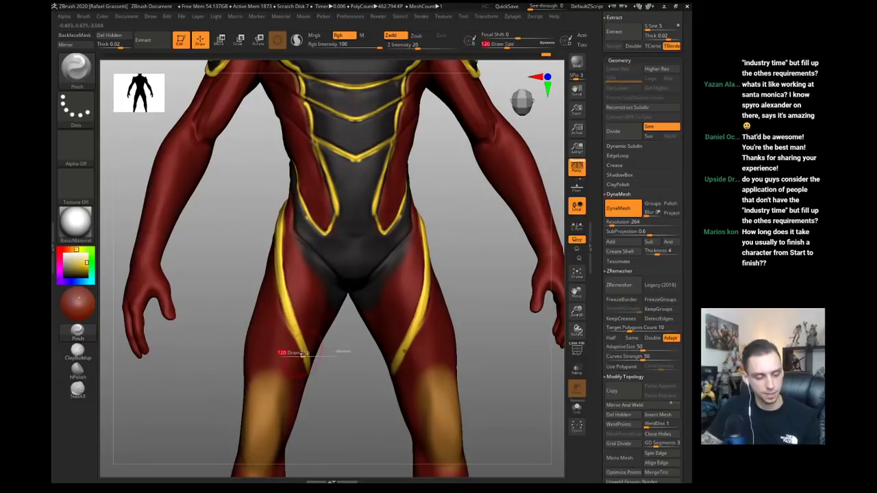
{"action": "left_click", "coordinate": [314, 355]}
- Turn on Rgb for the Clay brush and continue the yellow stripes around the back of the thighs at draw size 46
{"action": "mouse_move", "coordinate": [249, 195]}
{"action": "left_mouse_down", "text": "alt"}
{"action": "mouse_move", "coordinate": [180, 199]}
{"action": "mouse_move", "coordinate": [173, 237]}
{"action": "mouse_move", "coordinate": [231, 235]}
{"action": "mouse_move", "coordinate": [181, 219]}
{"action": "mouse_move", "coordinate": [164, 247]}
{"action": "mouse_move", "coordinate": [178, 243]}
{"action": "left_mouse_up", "text": "alt"}
{"action": "right_click_drag", "start_coordinate": [178, 242], "coordinate": [149, 233]}
{"action": "left_click_drag", "start_coordinate": [148, 233], "coordinate": [133, 234]}
{"action": "key", "text": "1"}
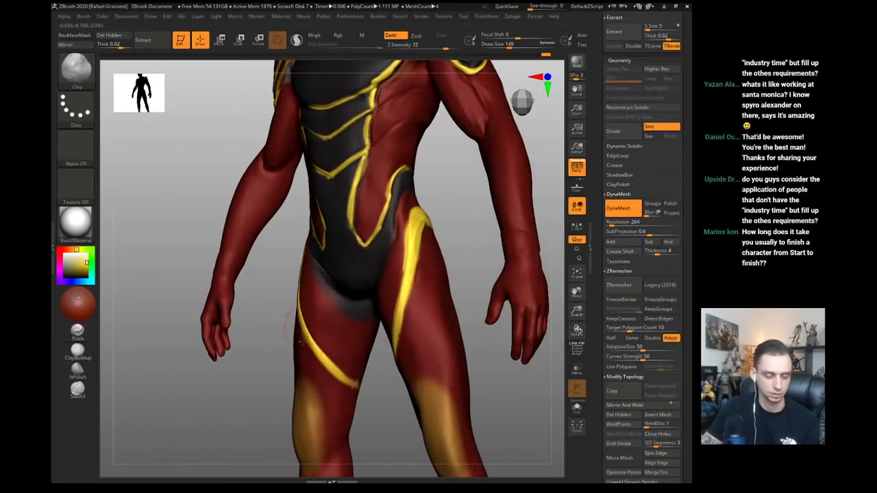
{"action": "mouse_move", "coordinate": [480, 342]}
{"action": "left_mouse_down"}
{"action": "mouse_move", "coordinate": [239, 336]}
{"action": "mouse_move", "coordinate": [217, 323]}
{"action": "left_mouse_up"}
{"action": "key", "text": "s"}
{"action": "left_click", "coordinate": [355, 388]}
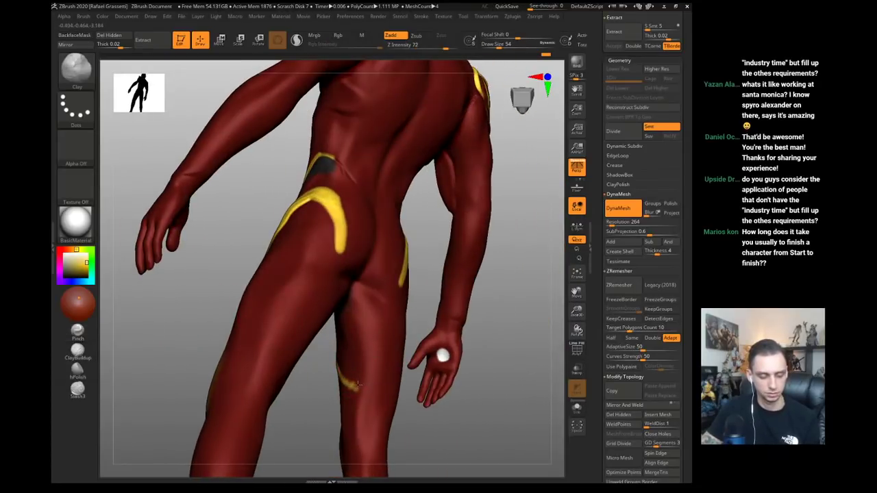
{"action": "left_click", "coordinate": [341, 35]}
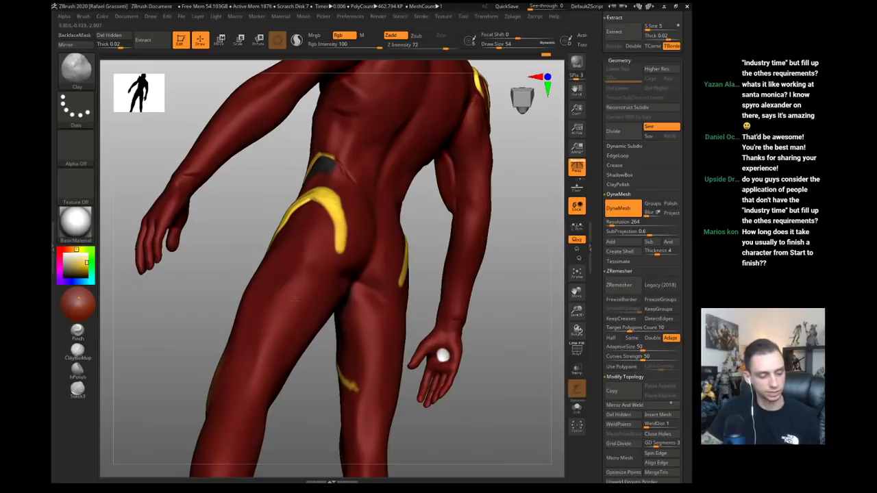
{"action": "key", "text": "s"}
{"action": "left_click", "coordinate": [352, 384]}
{"action": "mouse_move", "coordinate": [341, 375]}
{"action": "left_mouse_down"}
{"action": "mouse_move", "coordinate": [350, 387]}
{"action": "mouse_move", "coordinate": [375, 349]}
{"action": "left_mouse_up"}
{"action": "mouse_move", "coordinate": [430, 270]}
{"action": "left_mouse_down"}
{"action": "mouse_move", "coordinate": [412, 270]}
{"action": "mouse_move", "coordinate": [353, 384]}
{"action": "mouse_move", "coordinate": [404, 268]}
{"action": "mouse_move", "coordinate": [349, 383]}
{"action": "left_mouse_up"}
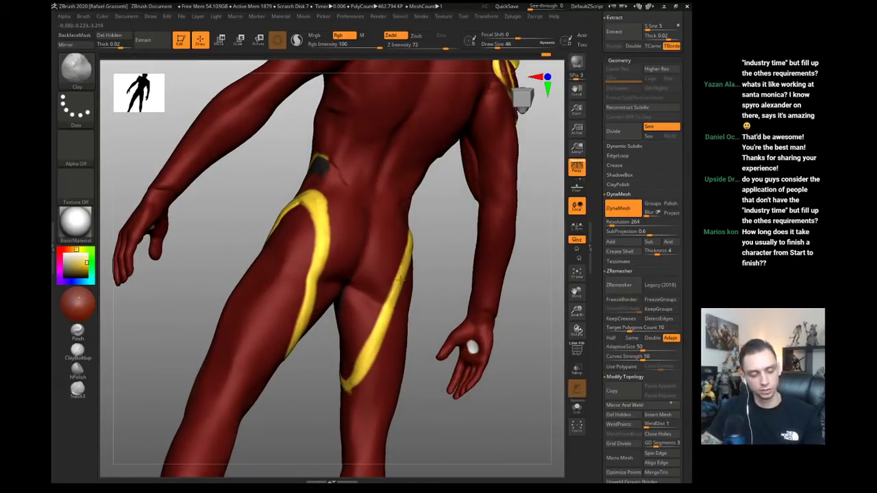
- Narrow the yellow stripes on the back of the thighs with the Pinch brush
{"action": "left_click", "coordinate": [77, 332]}
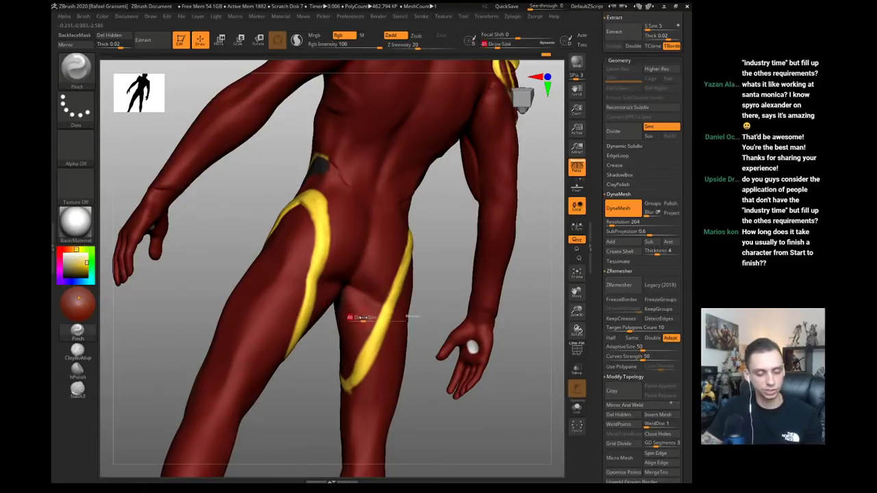
{"action": "mouse_move", "coordinate": [380, 322]}
{"action": "left_mouse_down"}
{"action": "mouse_move", "coordinate": [357, 370]}
{"action": "mouse_move", "coordinate": [384, 314]}
{"action": "mouse_move", "coordinate": [363, 363]}
{"action": "left_mouse_up"}
{"action": "mouse_move", "coordinate": [310, 380]}
{"action": "left_mouse_down"}
{"action": "mouse_move", "coordinate": [373, 382]}
{"action": "mouse_move", "coordinate": [347, 383]}
{"action": "mouse_move", "coordinate": [360, 388]}
{"action": "left_mouse_up"}
- Refine the curve of the yellow thigh stripes from the back and front with the Move brush at draw size 223
{"action": "key", "text": "b"}
{"action": "key", "text": "m"}
{"action": "key", "text": "v"}
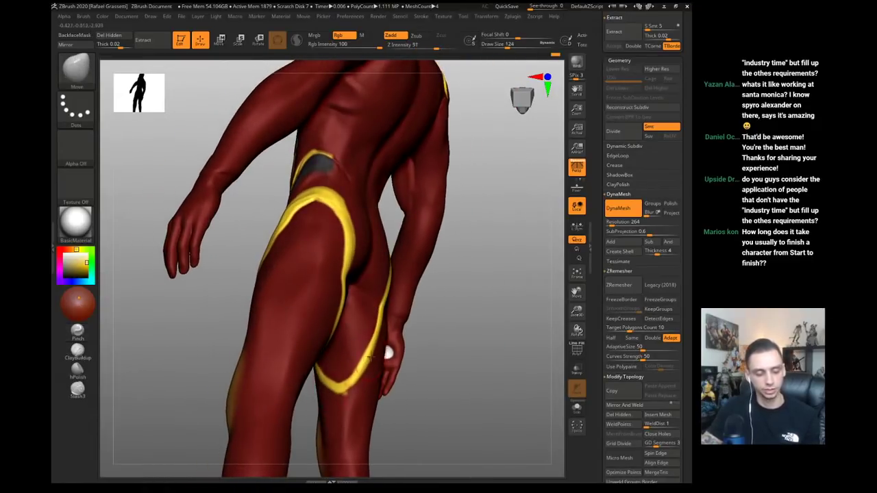
{"action": "key", "text": "s"}
{"action": "left_click_drag", "start_coordinate": [371, 352], "coordinate": [364, 359]}
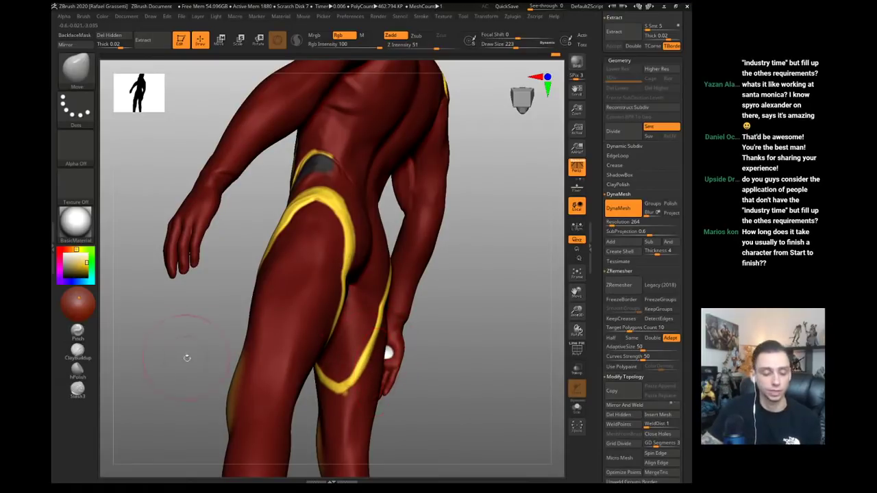
{"action": "right_click_drag", "start_coordinate": [186, 357], "coordinate": [315, 366]}
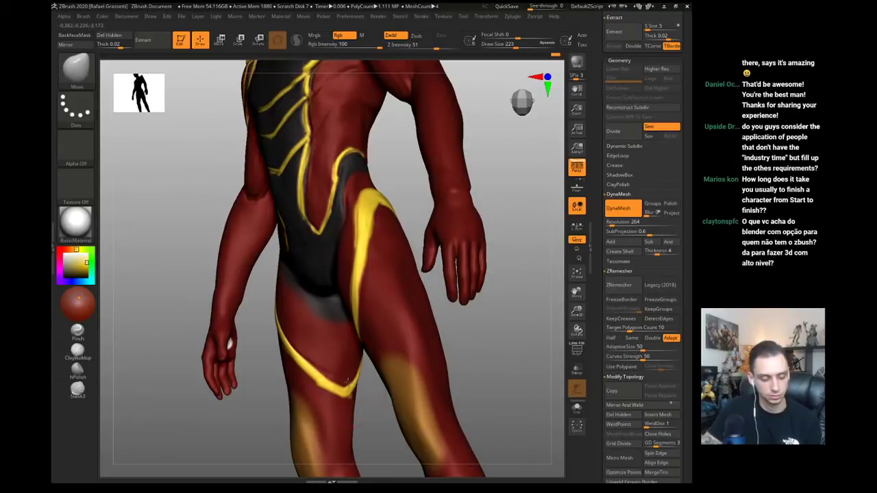
{"action": "left_click_drag", "start_coordinate": [347, 383], "coordinate": [315, 371]}
{"action": "mouse_move", "coordinate": [230, 370]}
{"action": "right_mouse_down", "text": "ctrl"}
{"action": "mouse_move", "coordinate": [211, 397]}
{"action": "mouse_move", "coordinate": [191, 396]}
{"action": "right_mouse_up", "text": "ctrl"}
{"action": "right_click_drag", "start_coordinate": [192, 396], "coordinate": [237, 391]}
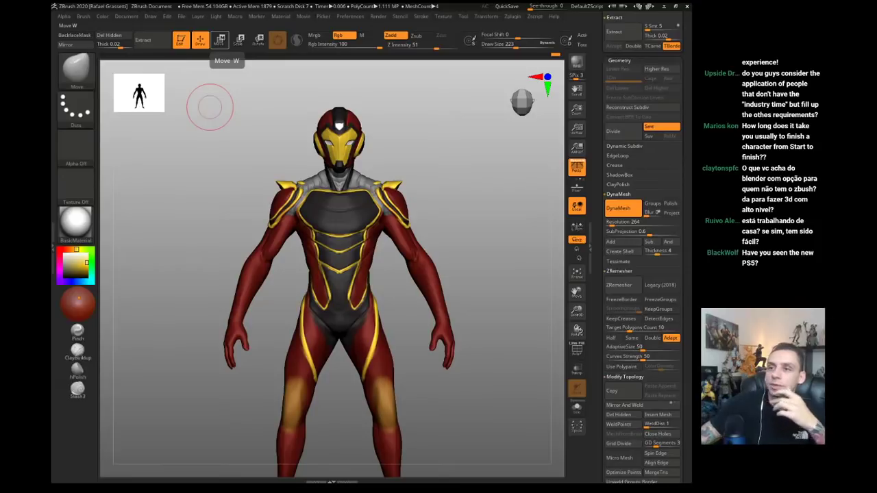
- Switch to the Clay brush, turn off Rgb colour painting and undo the trial strokes on the upper thigh
{"action": "mouse_move", "coordinate": [176, 313]}
{"action": "left_mouse_down", "text": "alt"}
{"action": "mouse_move", "coordinate": [312, 281]}
{"action": "mouse_move", "coordinate": [293, 282]}
{"action": "left_mouse_up", "text": "alt"}
{"action": "key", "text": "s"}
{"action": "key", "text": "b"}
{"action": "key", "text": "c"}
{"action": "key", "text": "l"}
{"action": "key", "text": "s"}
{"action": "mouse_move", "coordinate": [318, 283]}
{"action": "left_mouse_down"}
{"action": "mouse_move", "coordinate": [305, 329]}
{"action": "mouse_move", "coordinate": [307, 287]}
{"action": "mouse_move", "coordinate": [292, 307]}
{"action": "mouse_move", "coordinate": [281, 295]}
{"action": "mouse_move", "coordinate": [301, 294]}
{"action": "left_mouse_up"}
{"action": "left_click", "coordinate": [343, 36]}
{"action": "key", "text": "ctrl+z"}
{"action": "key", "text": "ctrl+z"}
{"action": "key", "text": "ctrl+z"}
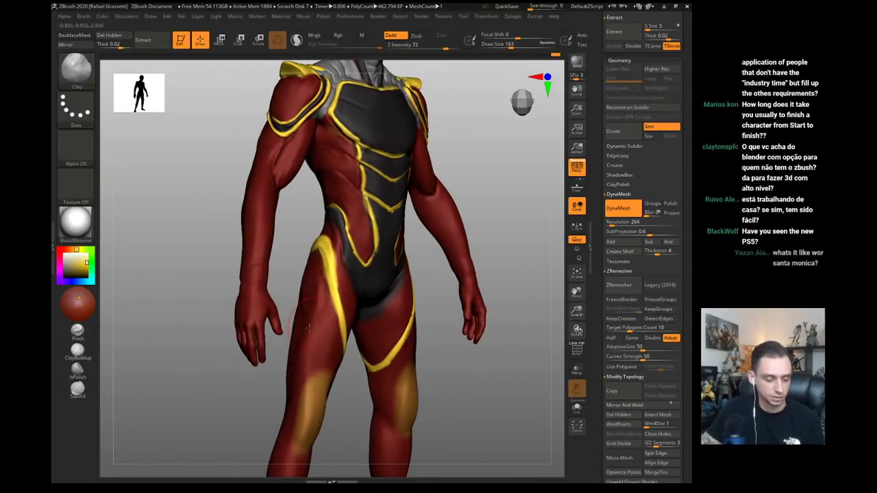
- Build up the outer thigh and hip muscles with the Clay brush at Z Intensity 34
{"action": "mouse_move", "coordinate": [315, 353]}
{"action": "left_mouse_down"}
{"action": "mouse_move", "coordinate": [305, 280]}
{"action": "mouse_move", "coordinate": [311, 325]}
{"action": "left_mouse_up"}
{"action": "left_click_drag", "start_coordinate": [255, 380], "coordinate": [321, 373]}
{"action": "left_click", "coordinate": [428, 47]}
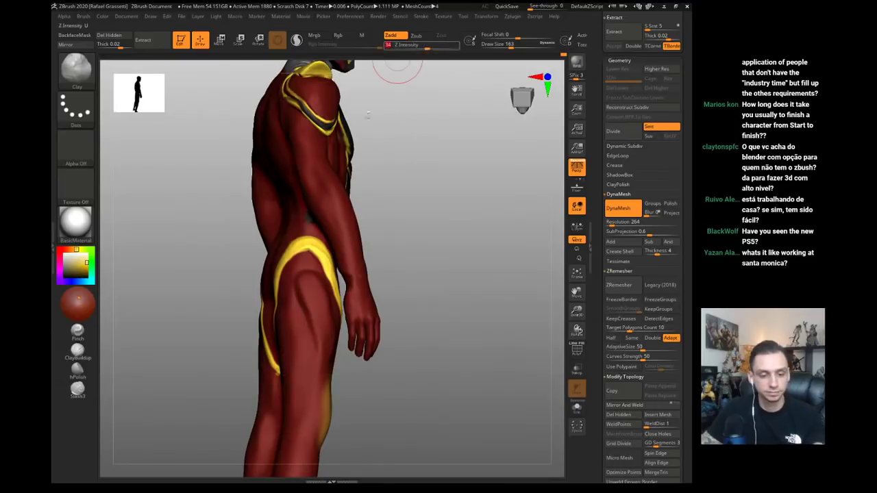
{"action": "mouse_move", "coordinate": [307, 278]}
{"action": "left_mouse_down"}
{"action": "mouse_move", "coordinate": [302, 339]}
{"action": "mouse_move", "coordinate": [308, 310]}
{"action": "mouse_move", "coordinate": [297, 308]}
{"action": "mouse_move", "coordinate": [295, 324]}
{"action": "left_mouse_up"}
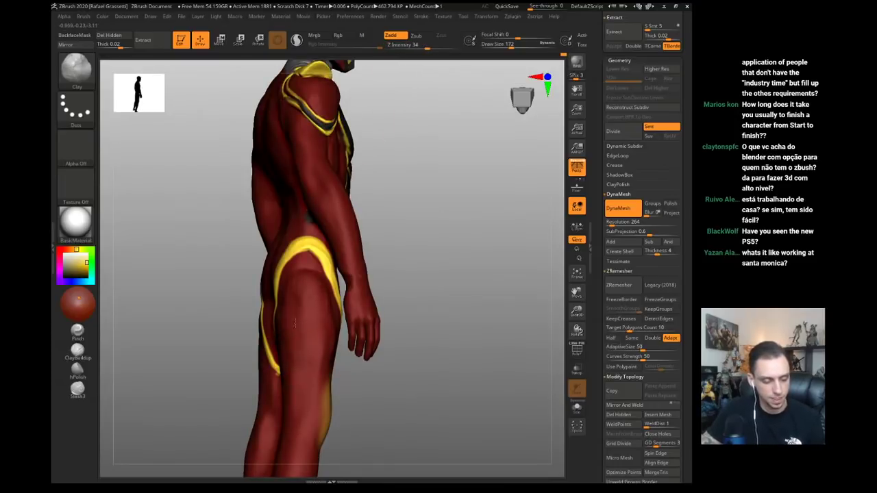
{"action": "mouse_move", "coordinate": [391, 403]}
{"action": "left_mouse_down"}
{"action": "mouse_move", "coordinate": [407, 399]}
{"action": "mouse_move", "coordinate": [363, 398]}
{"action": "left_mouse_up"}
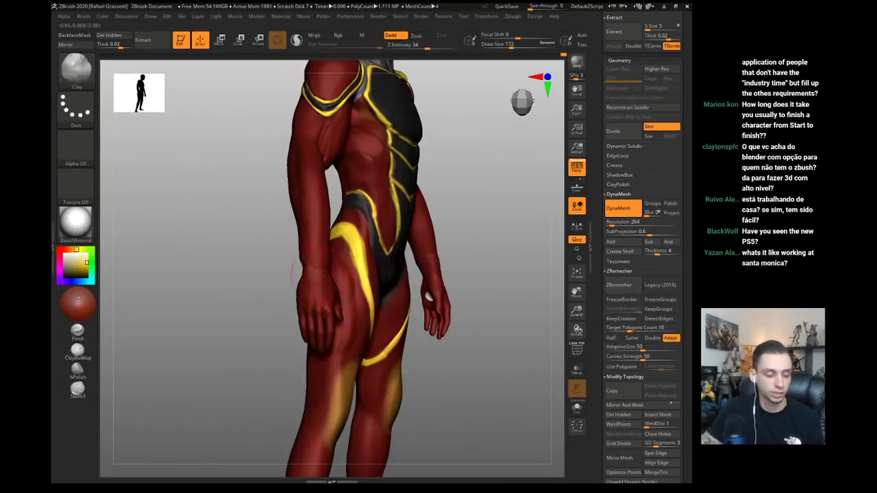
{"action": "left_click_drag", "start_coordinate": [418, 390], "coordinate": [370, 387]}
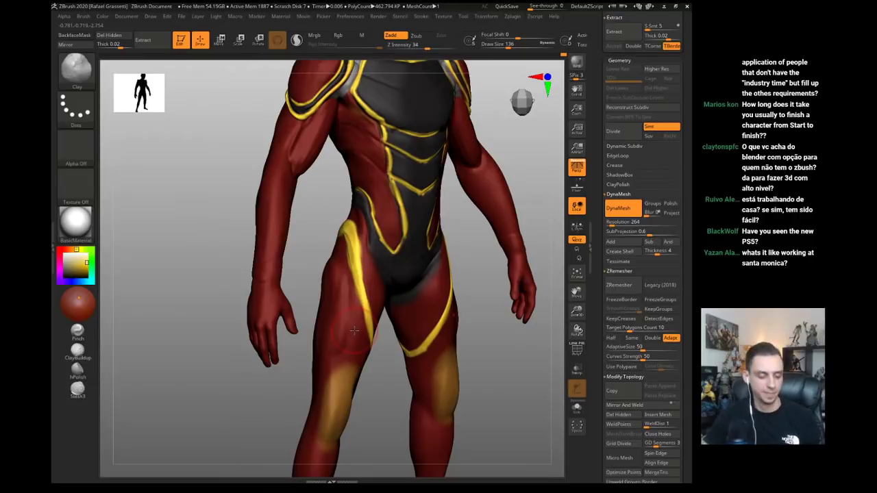
{"action": "left_click_drag", "start_coordinate": [185, 231], "coordinate": [214, 234]}
{"action": "left_click_drag", "start_coordinate": [328, 262], "coordinate": [333, 246]}
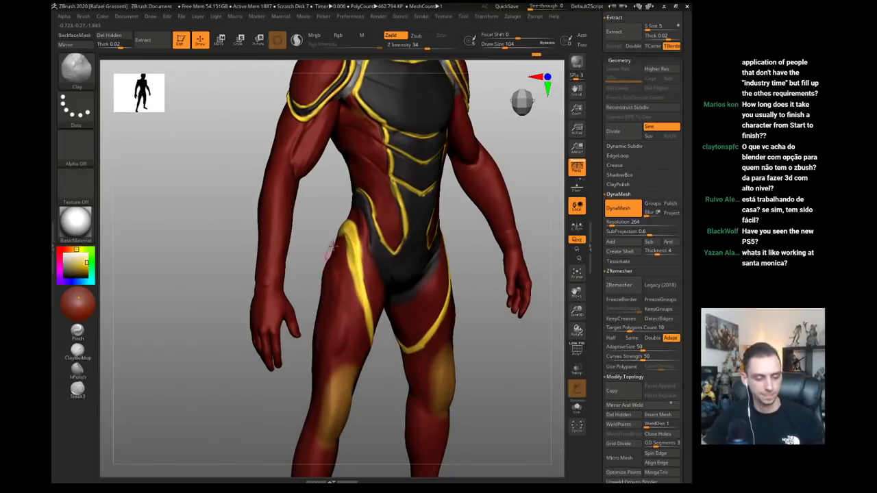
{"action": "mouse_move", "coordinate": [214, 266]}
{"action": "left_mouse_down"}
{"action": "mouse_move", "coordinate": [151, 258]}
{"action": "mouse_move", "coordinate": [149, 278]}
{"action": "mouse_move", "coordinate": [159, 278]}
{"action": "mouse_move", "coordinate": [151, 275]}
{"action": "left_mouse_up"}
{"action": "key", "text": "f"}
{"action": "mouse_move", "coordinate": [253, 374]}
{"action": "left_mouse_down", "text": "ctrl"}
{"action": "mouse_move", "coordinate": [282, 440]}
{"action": "mouse_move", "coordinate": [370, 288]}
{"action": "mouse_move", "coordinate": [318, 267]}
{"action": "mouse_move", "coordinate": [342, 263]}
{"action": "mouse_move", "coordinate": [289, 446]}
{"action": "mouse_move", "coordinate": [241, 369]}
{"action": "mouse_move", "coordinate": [245, 352]}
{"action": "left_mouse_up", "text": "ctrl"}
{"action": "left_click", "coordinate": [314, 270], "text": "ctrl"}
{"action": "key", "text": "w"}
{"action": "left_click", "coordinate": [278, 40]}
{"action": "key", "text": "q"}
- Reshape the knees and calves from the front and three-quarter views with the Move brush at draw size 468
{"action": "key", "text": "b"}
{"action": "key", "text": "m"}
{"action": "key", "text": "v"}
{"action": "key", "text": "s"}
{"action": "left_click", "coordinate": [340, 337]}
{"action": "left_click_drag", "start_coordinate": [314, 366], "coordinate": [307, 367]}
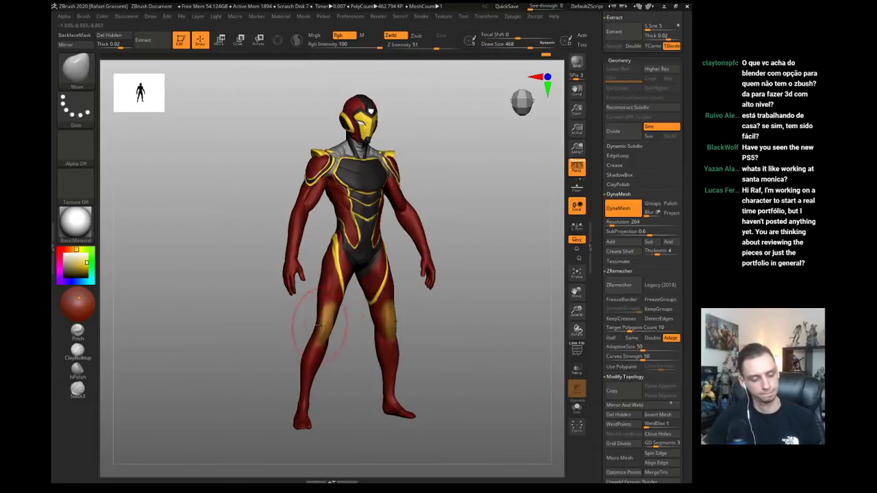
{"action": "left_click_drag", "start_coordinate": [317, 326], "coordinate": [313, 327]}
{"action": "left_click_drag", "start_coordinate": [252, 335], "coordinate": [260, 333]}
{"action": "key", "text": "s"}
{"action": "left_click", "coordinate": [355, 330]}
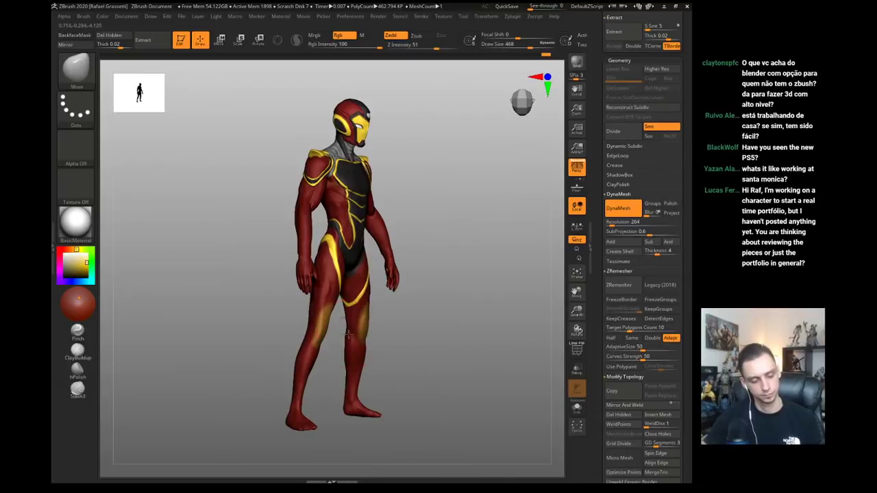
{"action": "left_click_drag", "start_coordinate": [348, 335], "coordinate": [345, 335]}
{"action": "mouse_move", "coordinate": [354, 373]}
{"action": "left_mouse_down"}
{"action": "mouse_move", "coordinate": [345, 373]}
{"action": "mouse_move", "coordinate": [358, 357]}
{"action": "mouse_move", "coordinate": [339, 351]}
{"action": "left_mouse_up"}
- Paint the yellow-brown knee patches dark red with the Inflat brush, using Rgb colour only at draw size 331
{"action": "key", "text": "s"}
{"action": "left_click", "coordinate": [360, 359]}
{"action": "key", "text": "s"}
{"action": "key", "text": "s"}
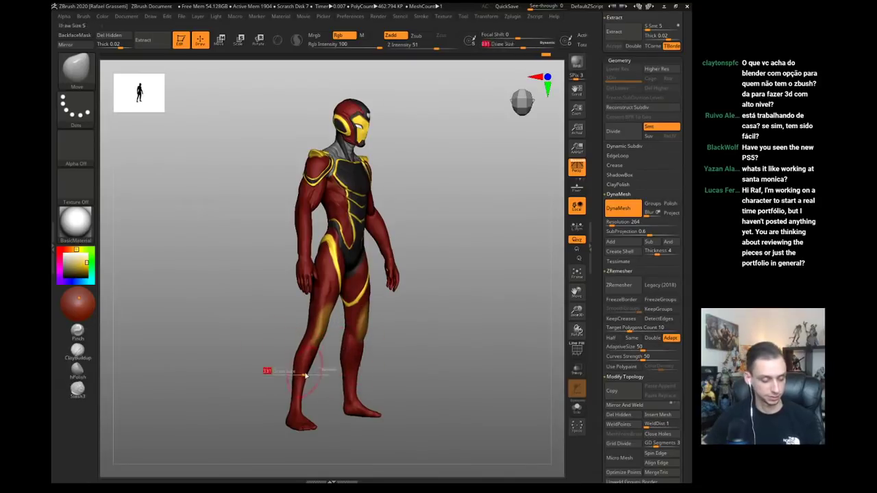
{"action": "left_click", "coordinate": [311, 375]}
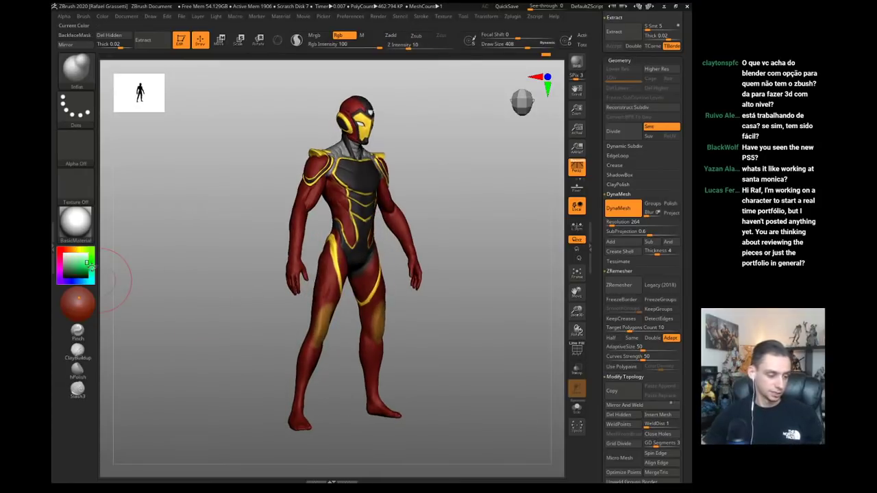
{"action": "left_click_drag", "start_coordinate": [327, 307], "coordinate": [321, 339]}
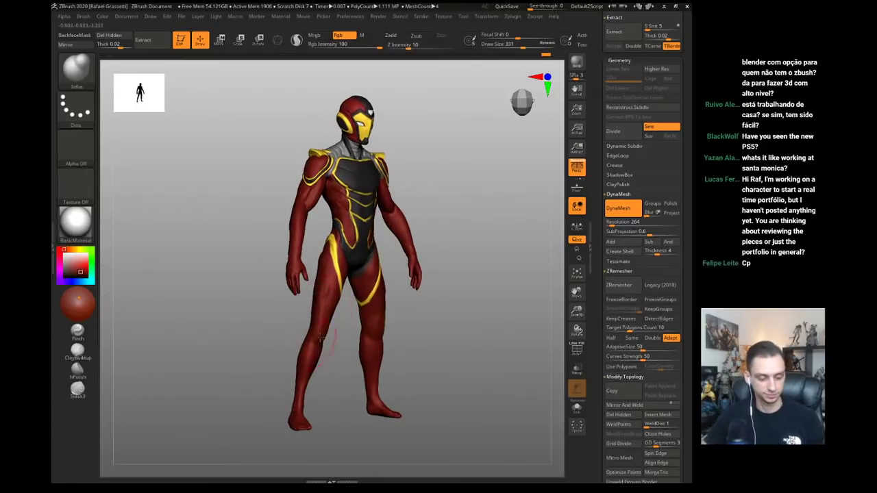
- Save the tool as a new version named IronHeart07
{"action": "mouse_move", "coordinate": [266, 316]}
{"action": "left_mouse_down"}
{"action": "mouse_move", "coordinate": [245, 319]}
{"action": "mouse_move", "coordinate": [194, 393]}
{"action": "mouse_move", "coordinate": [188, 388]}
{"action": "mouse_move", "coordinate": [212, 388]}
{"action": "mouse_move", "coordinate": [190, 388]}
{"action": "mouse_move", "coordinate": [202, 404]}
{"action": "left_mouse_up"}
{"action": "key", "text": "ctrl+s"}
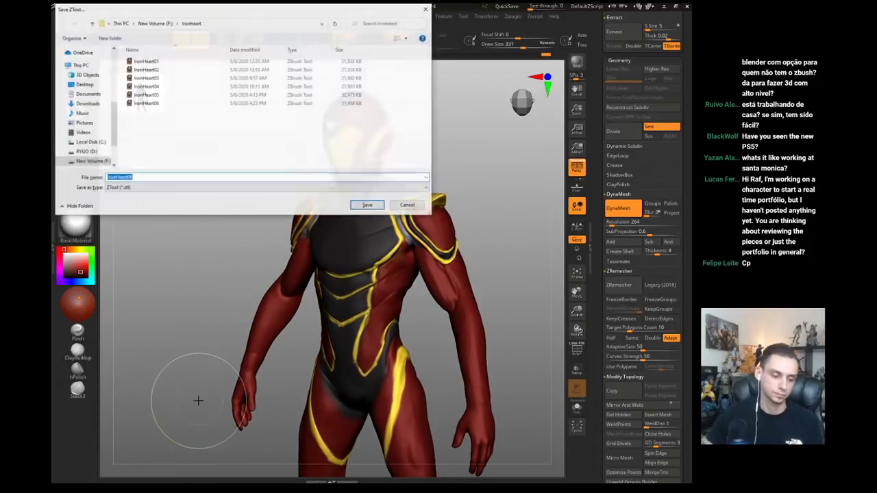
{"action": "key", "text": "BackSpace"}
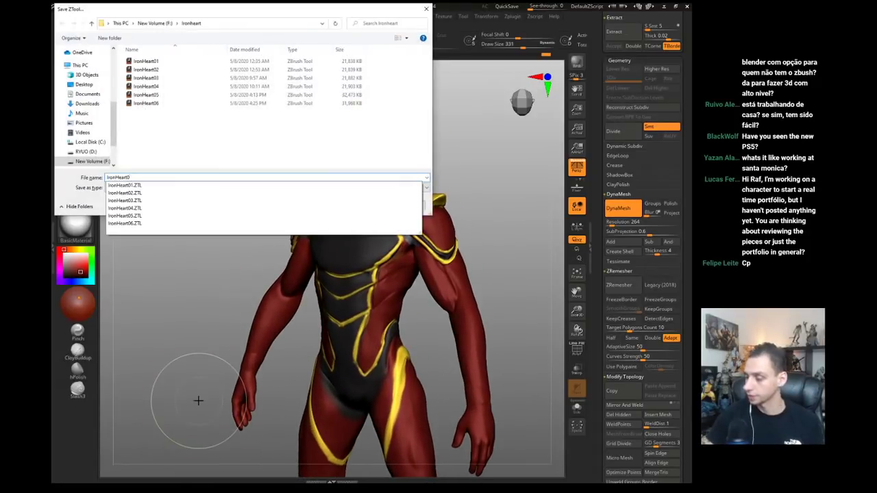
{"action": "type", "text": "7"}
{"action": "key", "text": "Return"}
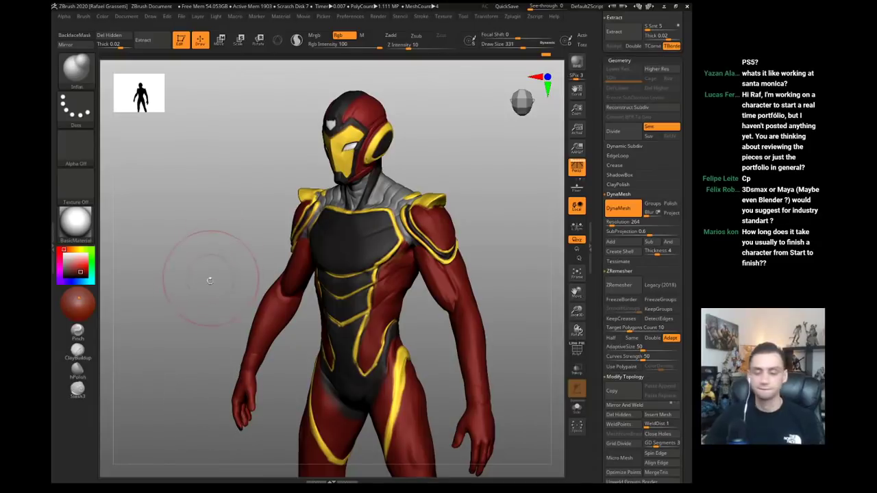
- Select the arms subtool and reshape the forearm with the Move brush at draw size 415
{"action": "left_click_drag", "start_coordinate": [210, 274], "coordinate": [209, 288]}
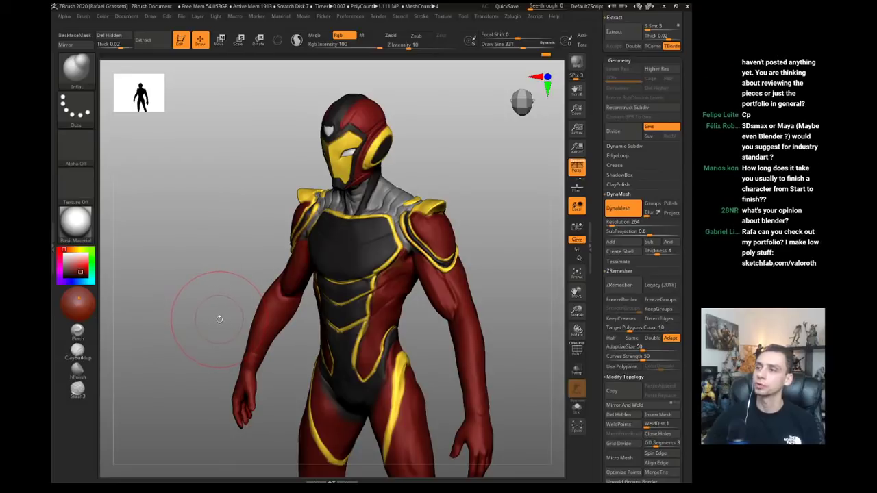
{"action": "left_click", "coordinate": [255, 345], "text": "alt"}
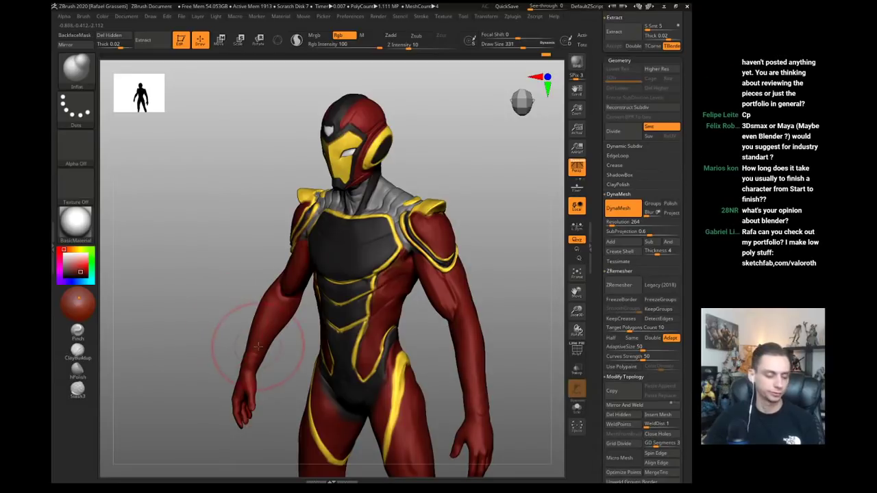
{"action": "key", "text": "s"}
{"action": "left_click_drag", "start_coordinate": [253, 345], "coordinate": [283, 327]}
{"action": "key", "text": "b"}
{"action": "key", "text": "m"}
{"action": "key", "text": "v"}
{"action": "key", "text": "s"}
{"action": "left_click_drag", "start_coordinate": [266, 320], "coordinate": [279, 317]}
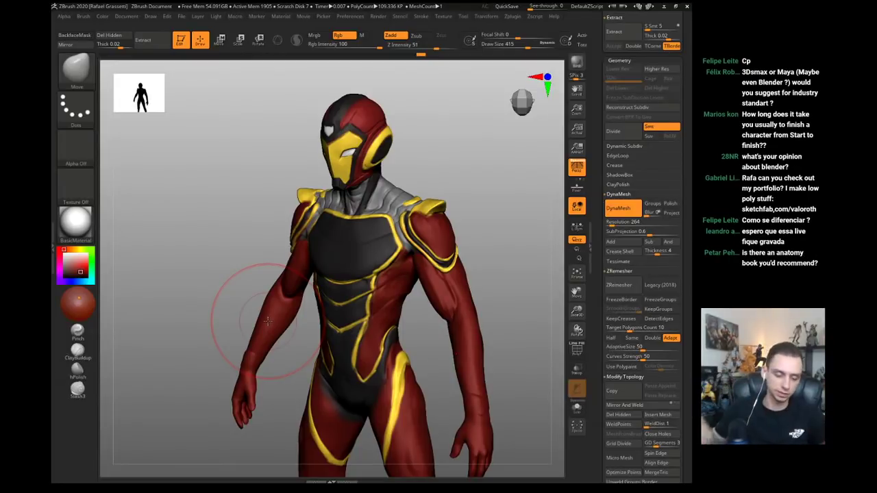
- Refine the back of the upper arm with the DamStandard and Clay brushes at draw size 136
{"action": "mouse_move", "coordinate": [215, 180]}
{"action": "left_mouse_down"}
{"action": "mouse_move", "coordinate": [411, 299]}
{"action": "mouse_move", "coordinate": [423, 292]}
{"action": "left_mouse_up"}
{"action": "left_click_drag", "start_coordinate": [239, 181], "coordinate": [274, 190]}
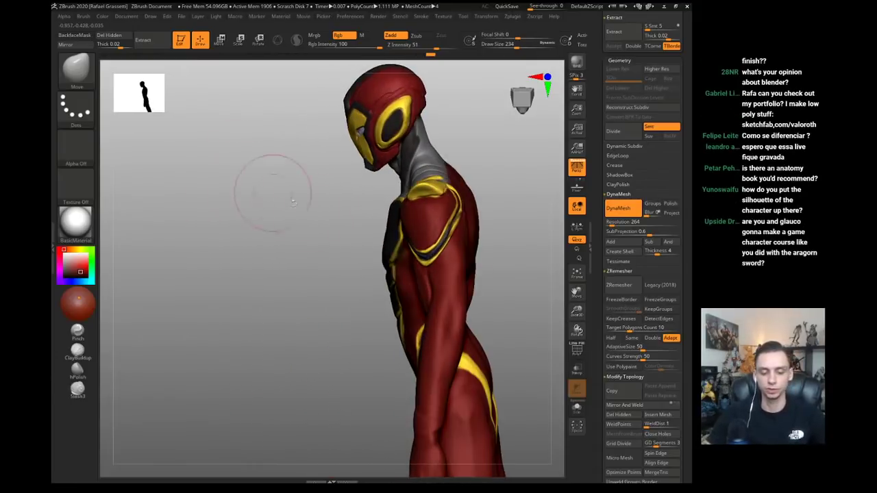
{"action": "key", "text": "b"}
{"action": "key", "text": "d"}
{"action": "key", "text": "s"}
{"action": "left_click_drag", "start_coordinate": [492, 321], "coordinate": [426, 282]}
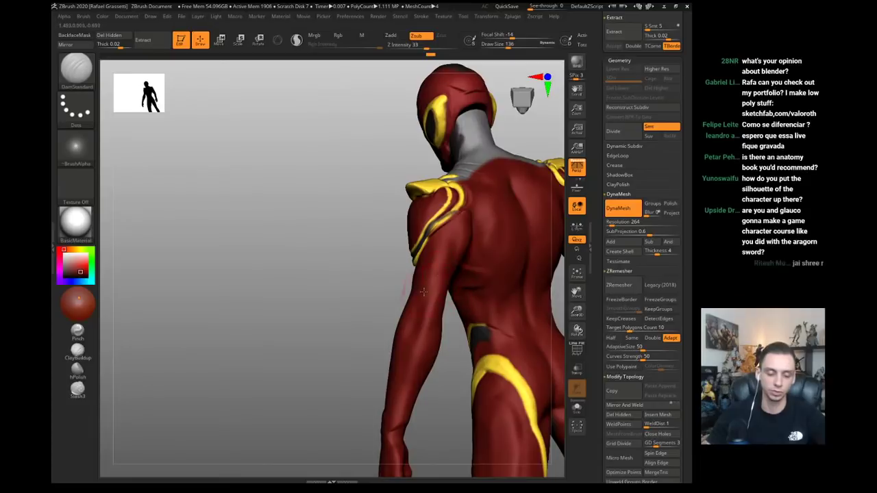
{"action": "key", "text": "b"}
{"action": "key", "text": "c"}
{"action": "key", "text": "l"}
{"action": "left_click_drag", "start_coordinate": [460, 224], "coordinate": [456, 216]}
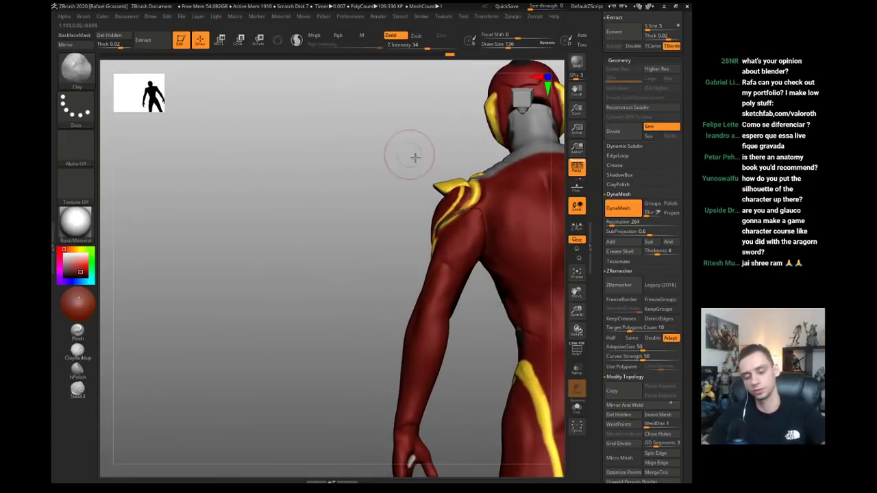
- Adjust the top of the upper arm beneath the shoulder armor from behind with the Move brush
{"action": "left_click_drag", "start_coordinate": [415, 157], "coordinate": [478, 177]}
{"action": "key", "text": "b"}
{"action": "key", "text": "m"}
{"action": "key", "text": "v"}
{"action": "left_click_drag", "start_coordinate": [476, 210], "coordinate": [472, 208]}
{"action": "left_click_drag", "start_coordinate": [495, 267], "coordinate": [461, 238]}
{"action": "mouse_move", "coordinate": [420, 196]}
{"action": "left_mouse_down"}
{"action": "mouse_move", "coordinate": [425, 214]}
{"action": "mouse_move", "coordinate": [473, 235]}
{"action": "mouse_move", "coordinate": [463, 232]}
{"action": "left_mouse_up"}
{"action": "mouse_move", "coordinate": [340, 272]}
{"action": "left_mouse_down"}
{"action": "mouse_move", "coordinate": [428, 314]}
{"action": "mouse_move", "coordinate": [425, 291]}
{"action": "left_mouse_up"}
- Build up the inner upper arm and elbow with the Clay brush at draw sizes 124 and 90
{"action": "key", "text": "b"}
{"action": "key", "text": "c"}
{"action": "key", "text": "l"}
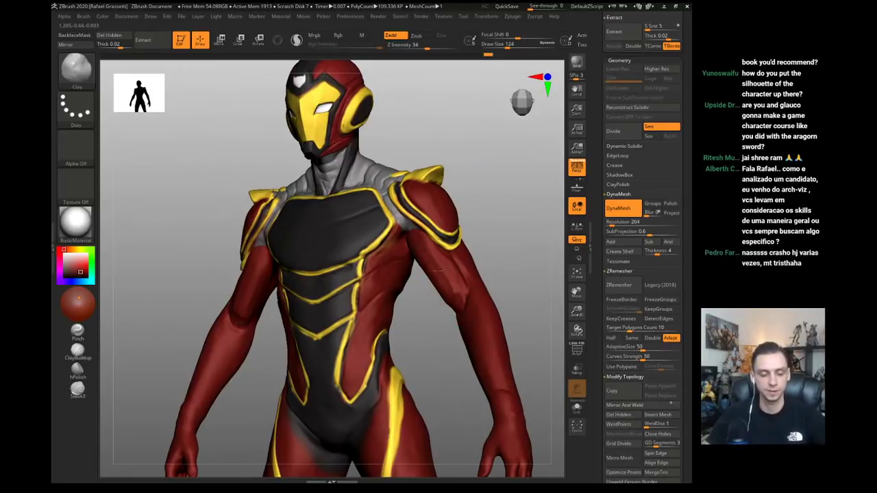
{"action": "mouse_move", "coordinate": [202, 197]}
{"action": "left_mouse_down"}
{"action": "mouse_move", "coordinate": [160, 192]}
{"action": "mouse_move", "coordinate": [196, 186]}
{"action": "left_mouse_up"}
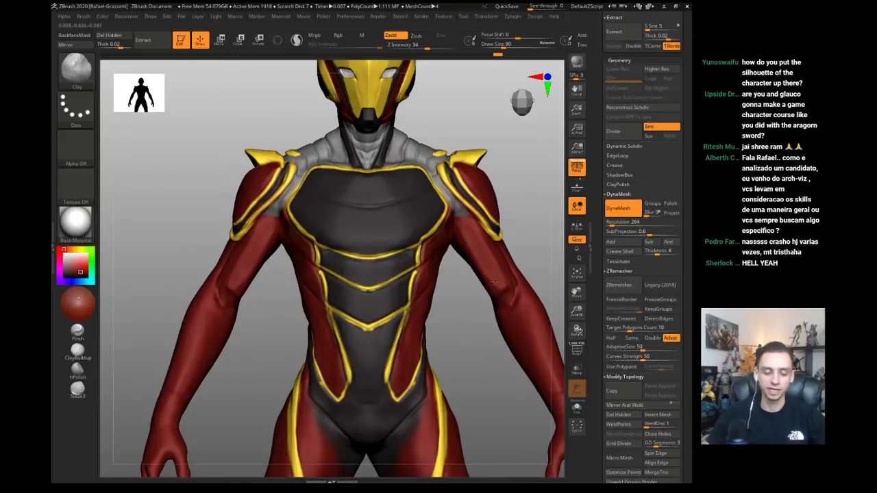
- Reshape the upper arms from the side and front with the Move brush at draw sizes 305 and 274
{"action": "left_click_drag", "start_coordinate": [176, 251], "coordinate": [288, 255]}
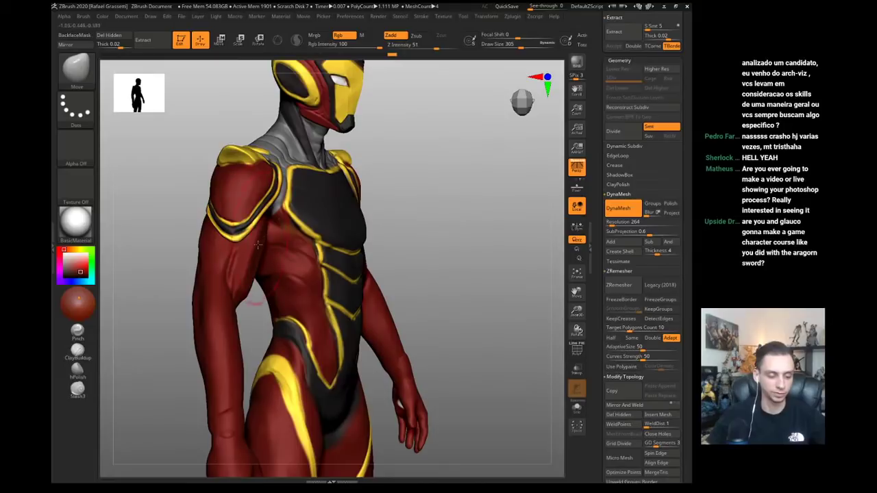
{"action": "left_click_drag", "start_coordinate": [183, 243], "coordinate": [140, 247]}
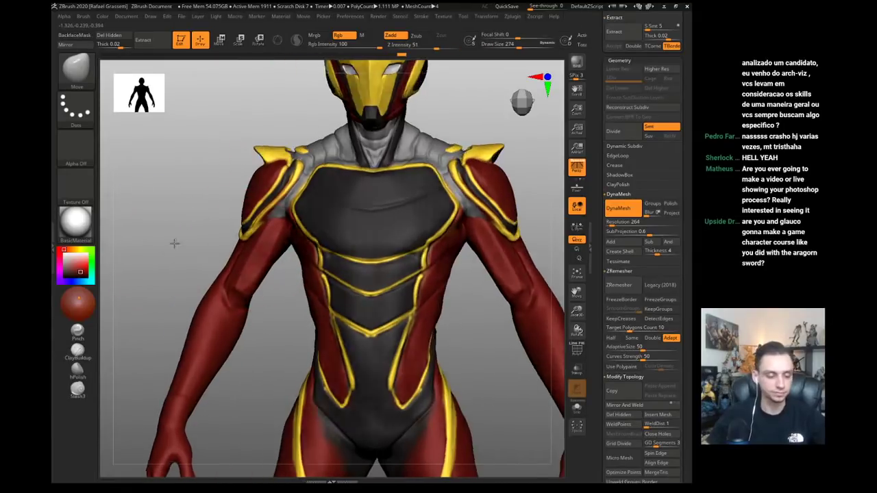
{"action": "left_click_drag", "start_coordinate": [175, 243], "coordinate": [233, 245]}
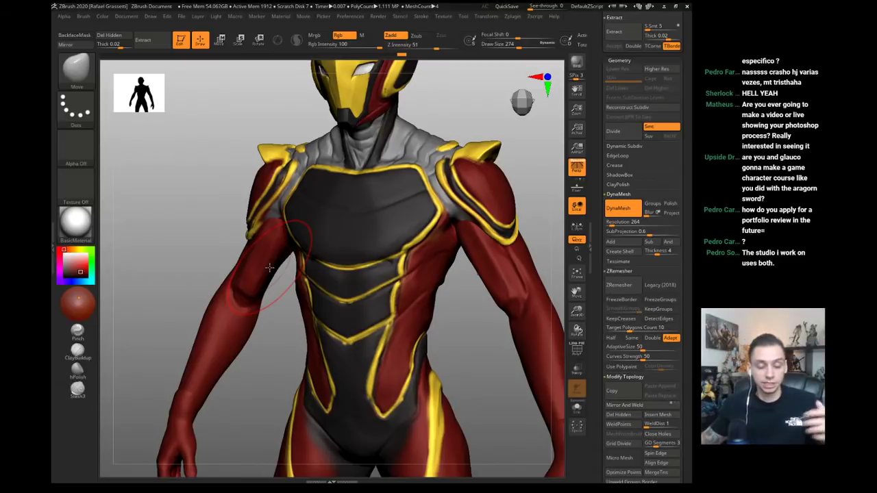
{"action": "left_click_drag", "start_coordinate": [209, 162], "coordinate": [238, 157]}
- Select and isolate the torso, build up the armpit with the Standard brush at draw size 68, and show all subtools again
{"action": "left_click", "coordinate": [432, 243], "text": "alt"}
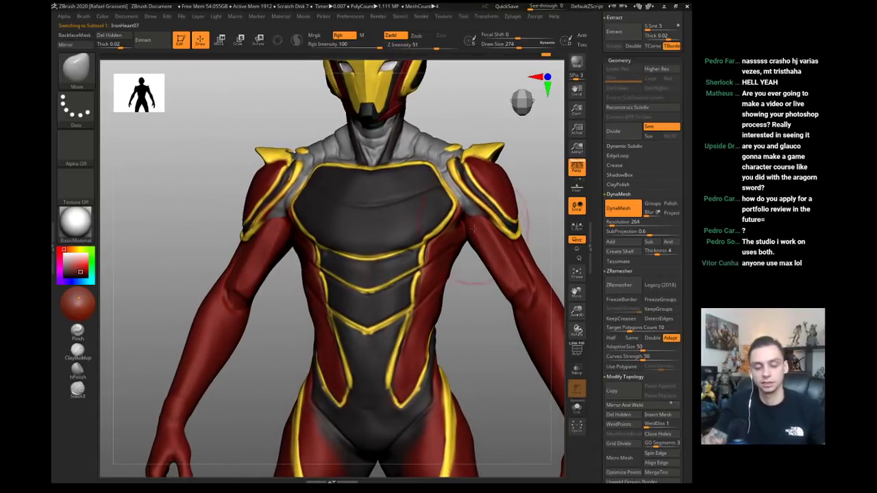
{"action": "key", "text": "shift+alt+s"}
{"action": "left_click_drag", "start_coordinate": [458, 323], "coordinate": [447, 228], "text": "alt"}
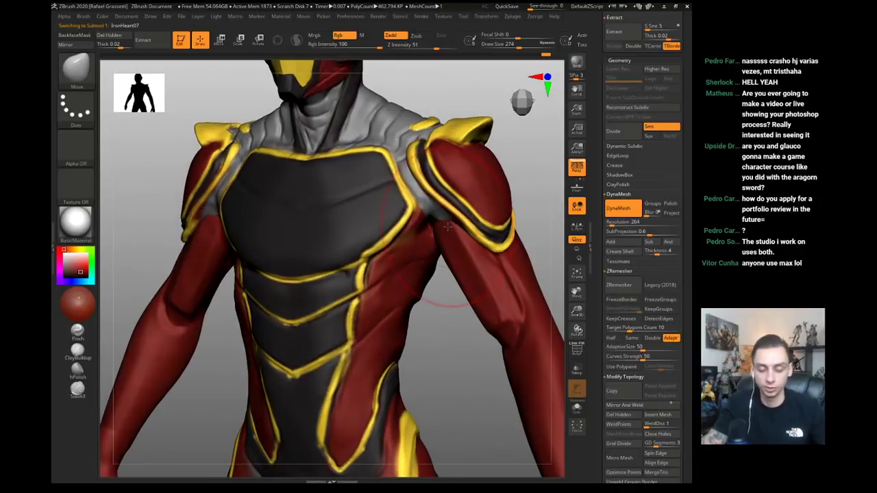
{"action": "key", "text": "b"}
{"action": "key", "text": "s"}
{"action": "key", "text": "t"}
{"action": "key", "text": "shift+alt+s"}
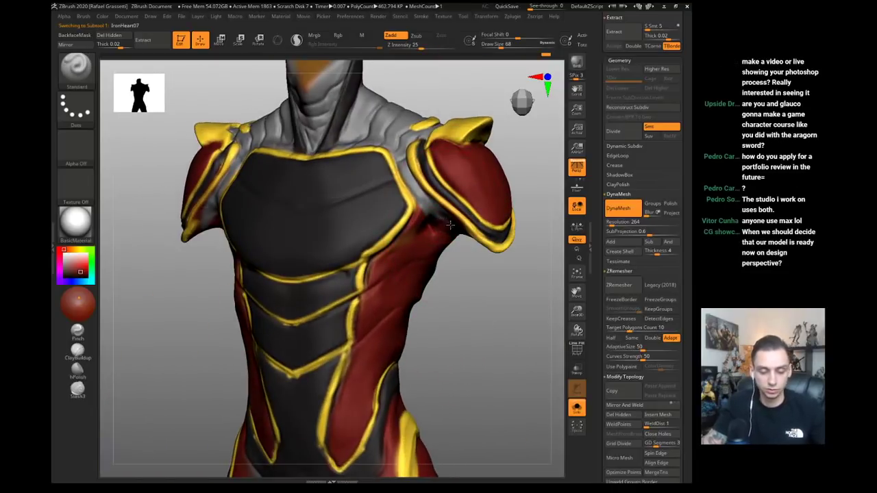
{"action": "mouse_move", "coordinate": [446, 243]}
{"action": "left_mouse_down"}
{"action": "mouse_move", "coordinate": [451, 248]}
{"action": "mouse_move", "coordinate": [441, 219]}
{"action": "left_mouse_up"}
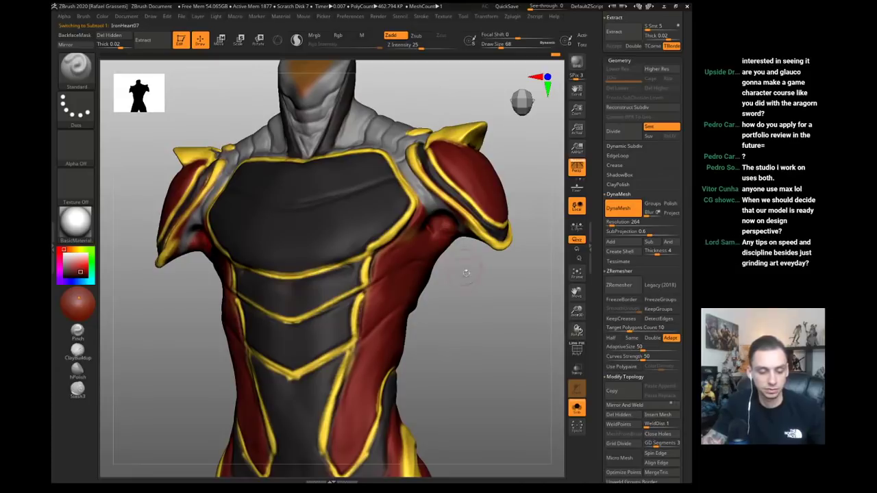
{"action": "key", "text": "shift+alt+s"}
- Select the arms subtool and fit the upper arm to the armpit with the Move brush at draw size 262
{"action": "mouse_move", "coordinate": [466, 272]}
{"action": "left_mouse_down"}
{"action": "mouse_move", "coordinate": [440, 235]}
{"action": "mouse_move", "coordinate": [476, 235]}
{"action": "left_mouse_up"}
{"action": "key", "text": "b"}
{"action": "key", "text": "m"}
{"action": "key", "text": "v"}
{"action": "left_click", "coordinate": [430, 224], "text": "alt"}
{"action": "key", "text": "s"}
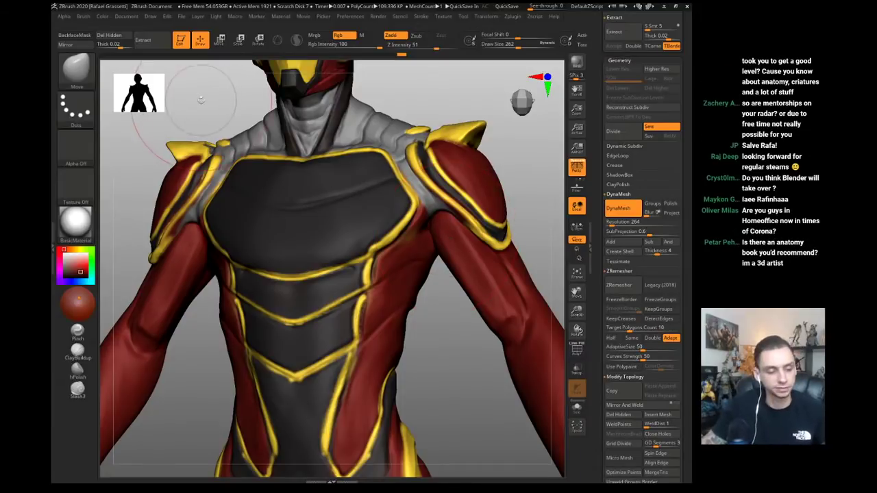
- Refine the upper arm contour from the front with the Move brush, reducing the draw size to 207 and 140
{"action": "left_click_drag", "start_coordinate": [182, 88], "coordinate": [247, 133]}
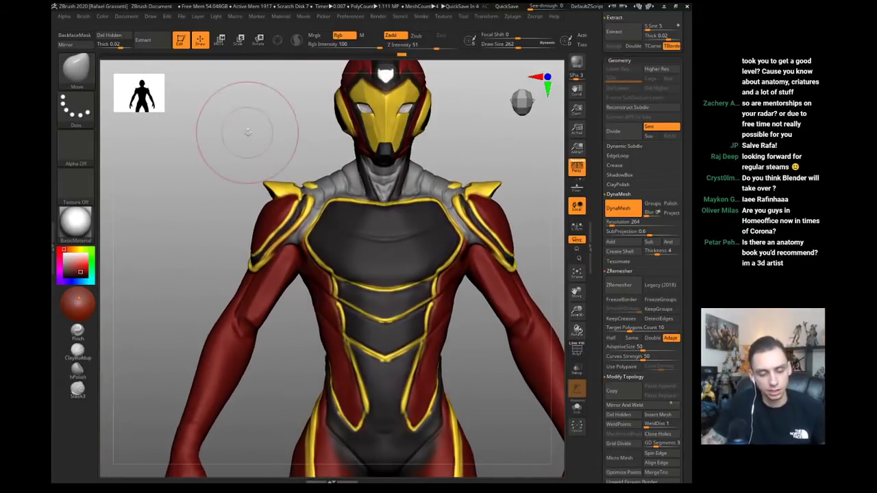
{"action": "mouse_move", "coordinate": [206, 251]}
{"action": "left_mouse_down", "text": "alt"}
{"action": "mouse_move", "coordinate": [256, 168]}
{"action": "mouse_move", "coordinate": [271, 197]}
{"action": "left_mouse_up", "text": "alt"}
{"action": "key", "text": "bracketleft"}
{"action": "key", "text": "bracketleft"}
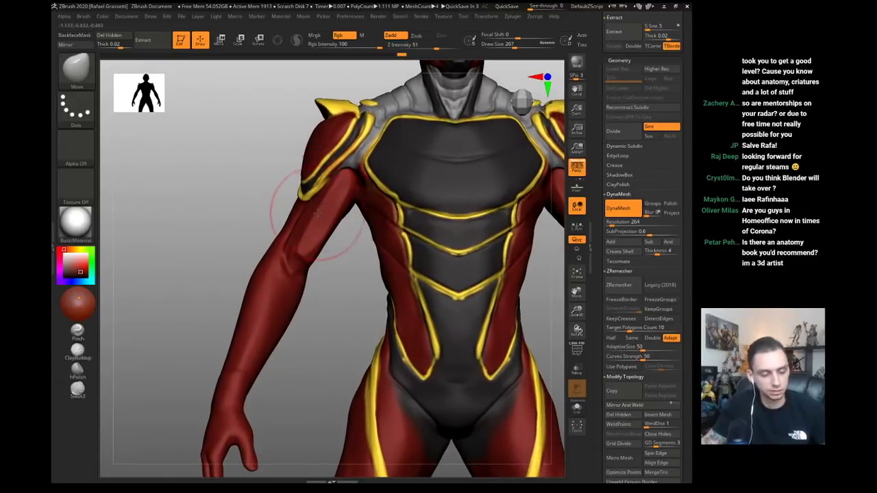
{"action": "key", "text": "bracketleft"}
{"action": "key", "text": "bracketleft"}
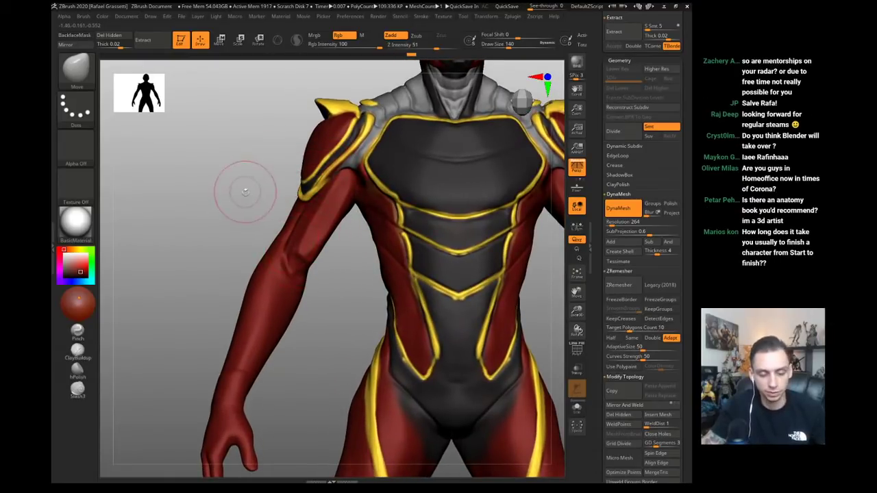
{"action": "mouse_move", "coordinate": [245, 192]}
{"action": "left_mouse_down", "text": "alt"}
{"action": "mouse_move", "coordinate": [242, 210]}
{"action": "mouse_move", "coordinate": [278, 199]}
{"action": "mouse_move", "coordinate": [270, 193]}
{"action": "mouse_move", "coordinate": [280, 205]}
{"action": "left_mouse_up", "text": "alt"}
- Select and isolate the torso, and refine the area under the shoulder armor with the Move brush at draw size 59
{"action": "left_click", "coordinate": [285, 189], "text": "alt"}
{"action": "key", "text": "s"}
{"action": "mouse_move", "coordinate": [351, 219]}
{"action": "left_mouse_down"}
{"action": "mouse_move", "coordinate": [247, 180]}
{"action": "mouse_move", "coordinate": [231, 187]}
{"action": "mouse_move", "coordinate": [237, 217]}
{"action": "left_mouse_up"}
{"action": "key", "text": "alt+s"}
{"action": "mouse_move", "coordinate": [334, 279]}
{"action": "left_mouse_down", "text": "ctrl"}
{"action": "mouse_move", "coordinate": [256, 296]}
{"action": "mouse_move", "coordinate": [283, 273]}
{"action": "left_mouse_up", "text": "ctrl"}
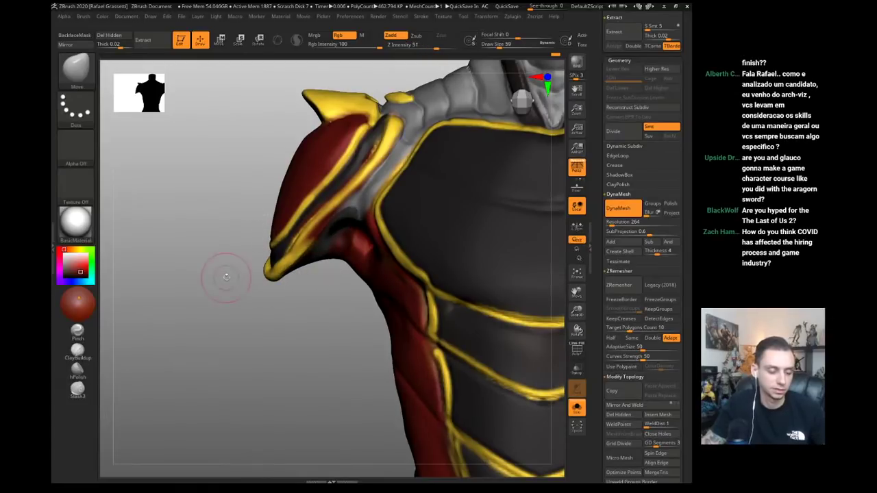
{"action": "mouse_move", "coordinate": [226, 275]}
{"action": "left_mouse_down"}
{"action": "mouse_move", "coordinate": [324, 299]}
{"action": "mouse_move", "coordinate": [368, 205]}
{"action": "mouse_move", "coordinate": [270, 294]}
{"action": "left_mouse_up"}
- Mask the torso around the armpit with a lasso mask, leaving the rounded red armpit form unmasked
{"action": "mouse_move", "coordinate": [333, 285]}
{"action": "left_mouse_down", "text": "ctrl"}
{"action": "mouse_move", "coordinate": [371, 212]}
{"action": "mouse_move", "coordinate": [281, 243]}
{"action": "left_mouse_up", "text": "ctrl"}
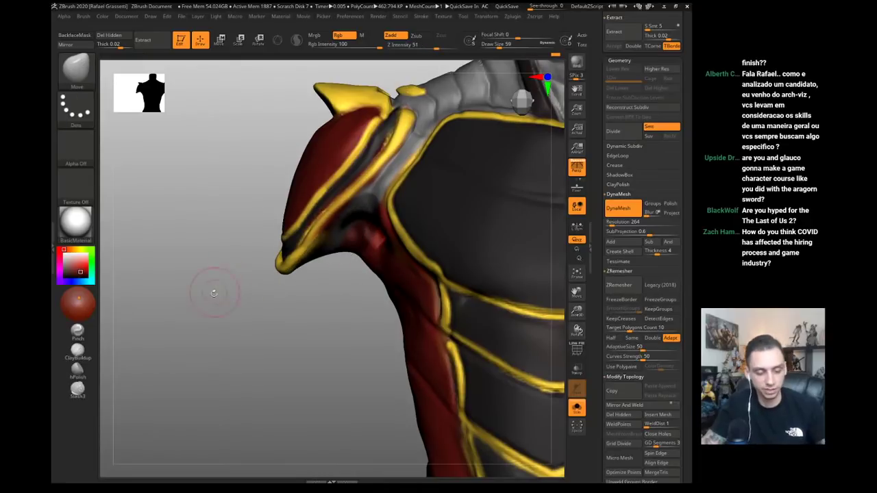
{"action": "left_click_drag", "start_coordinate": [213, 290], "coordinate": [239, 292]}
{"action": "mouse_move", "coordinate": [164, 235]}
{"action": "left_mouse_down"}
{"action": "mouse_move", "coordinate": [343, 264]}
{"action": "mouse_move", "coordinate": [398, 284]}
{"action": "mouse_move", "coordinate": [446, 319]}
{"action": "mouse_move", "coordinate": [333, 264]}
{"action": "mouse_move", "coordinate": [315, 218]}
{"action": "mouse_move", "coordinate": [394, 242]}
{"action": "mouse_move", "coordinate": [433, 269]}
{"action": "mouse_move", "coordinate": [459, 322]}
{"action": "left_mouse_up"}
{"action": "mouse_move", "coordinate": [473, 340]}
{"action": "left_mouse_down"}
{"action": "mouse_move", "coordinate": [478, 349]}
{"action": "mouse_move", "coordinate": [219, 229]}
{"action": "mouse_move", "coordinate": [183, 202]}
{"action": "mouse_move", "coordinate": [176, 210]}
{"action": "left_mouse_up"}
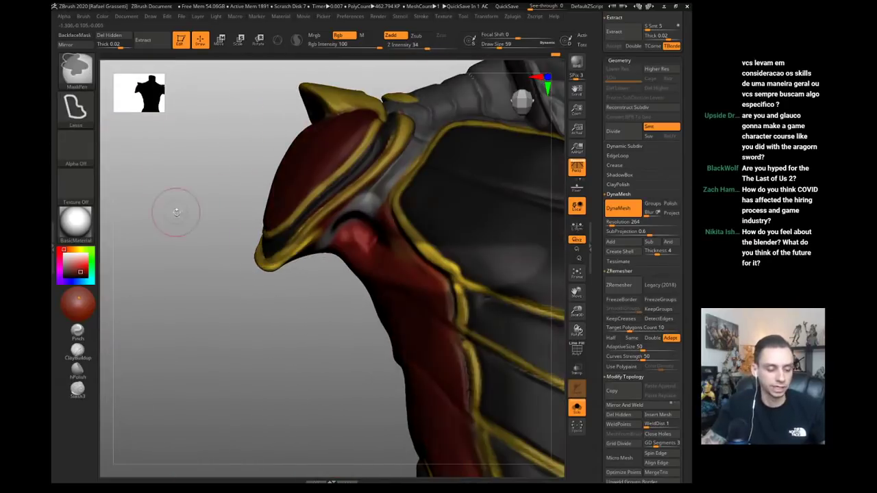
- Switch to the Inflat brush, pick a red colour and inflate the rounded red form in the armpit
{"action": "key", "text": "b"}
{"action": "key", "text": "i"}
{"action": "key", "text": "n"}
{"action": "key", "text": "s"}
{"action": "left_click_drag", "start_coordinate": [305, 238], "coordinate": [312, 238]}
{"action": "mouse_move", "coordinate": [77, 267]}
{"action": "left_mouse_down"}
{"action": "mouse_move", "coordinate": [366, 209]}
{"action": "mouse_move", "coordinate": [264, 282]}
{"action": "mouse_move", "coordinate": [267, 268]}
{"action": "mouse_move", "coordinate": [215, 274]}
{"action": "mouse_move", "coordinate": [164, 199]}
{"action": "left_mouse_up"}
{"action": "key", "text": "s"}
{"action": "left_click", "coordinate": [392, 36]}
{"action": "key", "text": "bracketright"}
{"action": "key", "text": "bracketright"}
- Inflate and paint the red area beneath the shoulder armor with the Inflat brush at draw size 101
{"action": "left_click_drag", "start_coordinate": [384, 322], "coordinate": [332, 250]}
{"action": "mouse_move", "coordinate": [168, 153]}
{"action": "left_mouse_down"}
{"action": "mouse_move", "coordinate": [295, 236]}
{"action": "mouse_move", "coordinate": [195, 169]}
{"action": "left_mouse_up"}
{"action": "left_click_drag", "start_coordinate": [240, 195], "coordinate": [298, 239]}
{"action": "left_click_drag", "start_coordinate": [432, 312], "coordinate": [318, 321]}
{"action": "left_click_drag", "start_coordinate": [231, 247], "coordinate": [171, 192]}
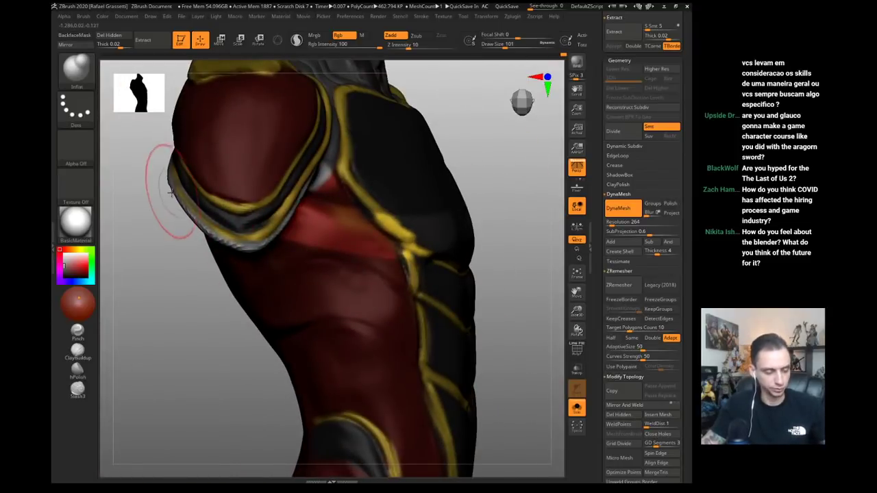
{"action": "mouse_move", "coordinate": [207, 271]}
{"action": "left_mouse_down"}
{"action": "mouse_move", "coordinate": [185, 277]}
{"action": "mouse_move", "coordinate": [169, 223]}
{"action": "mouse_move", "coordinate": [219, 218]}
{"action": "mouse_move", "coordinate": [207, 197]}
{"action": "left_mouse_up"}
- Reshape the shoulder armor's lower rim with the Move brush at draw sizes 163 and 132
{"action": "mouse_move", "coordinate": [207, 197]}
{"action": "left_mouse_down", "text": "alt"}
{"action": "mouse_move", "coordinate": [233, 223]}
{"action": "mouse_move", "coordinate": [257, 214]}
{"action": "left_mouse_up", "text": "alt"}
{"action": "key", "text": "s"}
{"action": "key", "text": "s"}
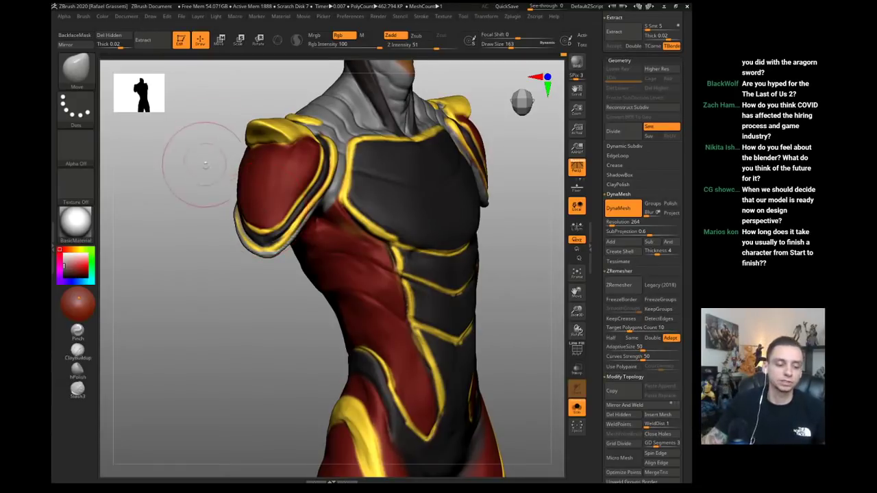
{"action": "left_click_drag", "start_coordinate": [204, 175], "coordinate": [219, 180]}
{"action": "key", "text": "s"}
{"action": "left_click_drag", "start_coordinate": [259, 263], "coordinate": [262, 263]}
{"action": "left_click_drag", "start_coordinate": [237, 217], "coordinate": [246, 215]}
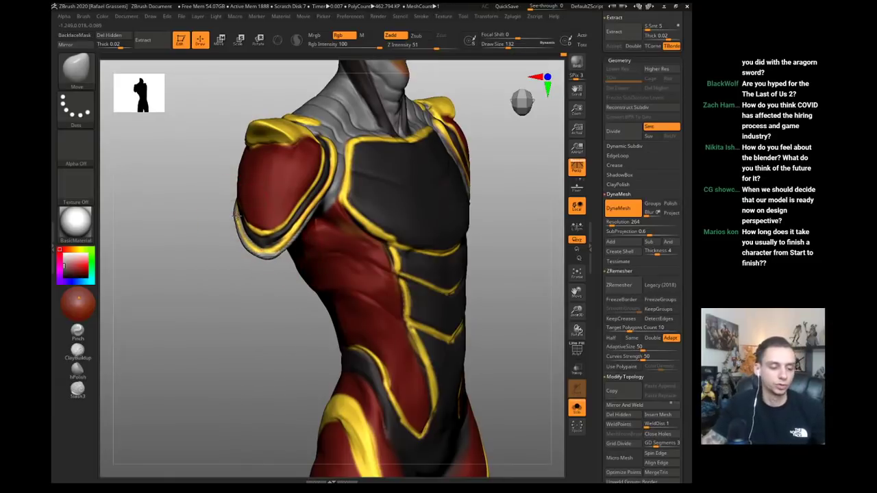
- Show the whole character again and adjust the shoulder armor's outer edge with the Move brush at draw size 120
{"action": "mouse_move", "coordinate": [184, 229]}
{"action": "left_mouse_down"}
{"action": "mouse_move", "coordinate": [222, 231]}
{"action": "mouse_move", "coordinate": [257, 215]}
{"action": "mouse_move", "coordinate": [245, 228]}
{"action": "mouse_move", "coordinate": [183, 243]}
{"action": "mouse_move", "coordinate": [203, 176]}
{"action": "mouse_move", "coordinate": [197, 204]}
{"action": "left_mouse_up"}
{"action": "key", "text": "s"}
{"action": "key", "text": "alt+s"}
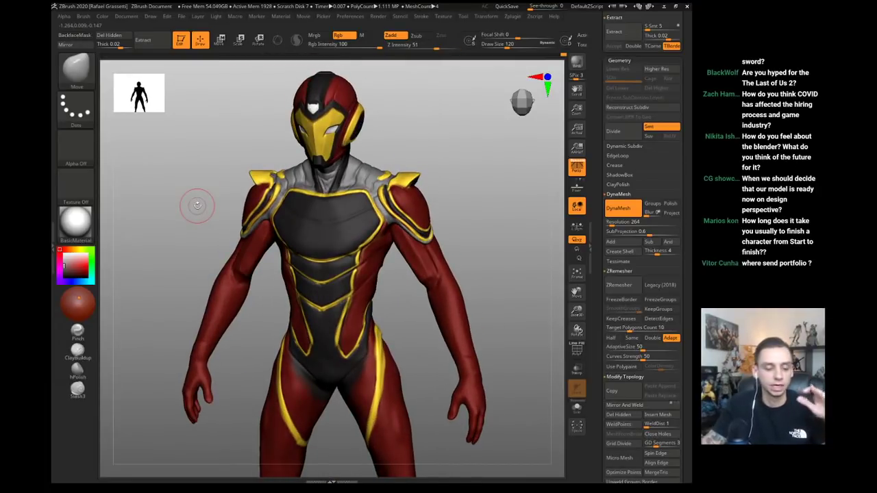
{"action": "left_click_drag", "start_coordinate": [210, 170], "coordinate": [235, 193]}
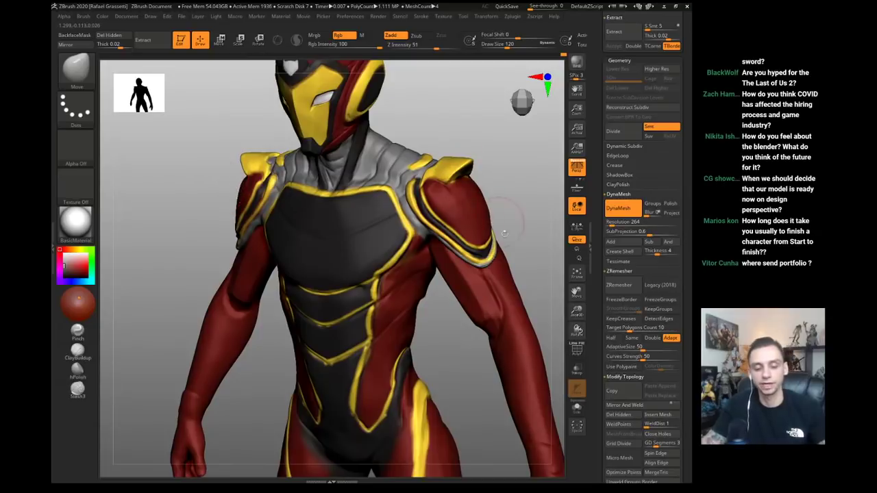
{"action": "left_click_drag", "start_coordinate": [447, 160], "coordinate": [483, 239], "text": "ctrl"}
{"action": "left_click_drag", "start_coordinate": [525, 262], "coordinate": [514, 274], "text": "ctrl"}
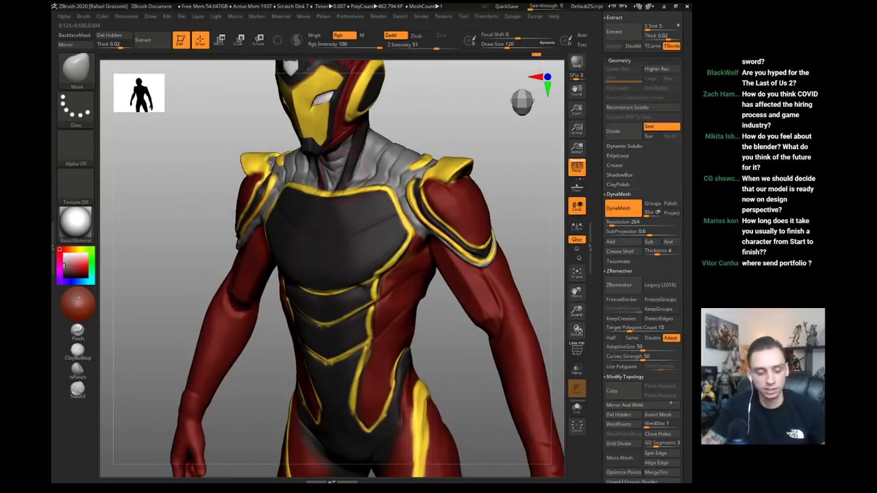
- Refine the shoulder armor's silhouette from the side with the Move brush at draw size 182
{"action": "mouse_move", "coordinate": [196, 182]}
{"action": "left_mouse_down"}
{"action": "mouse_move", "coordinate": [185, 192]}
{"action": "mouse_move", "coordinate": [231, 194]}
{"action": "mouse_move", "coordinate": [299, 237]}
{"action": "mouse_move", "coordinate": [296, 214]}
{"action": "mouse_move", "coordinate": [311, 188]}
{"action": "left_mouse_up"}
{"action": "key", "text": "s"}
{"action": "key", "text": "s"}
{"action": "key", "text": "s"}
{"action": "mouse_move", "coordinate": [212, 161]}
{"action": "left_mouse_down"}
{"action": "mouse_move", "coordinate": [278, 180]}
{"action": "mouse_move", "coordinate": [281, 197]}
{"action": "left_mouse_up"}
{"action": "left_click_drag", "start_coordinate": [222, 208], "coordinate": [168, 206]}
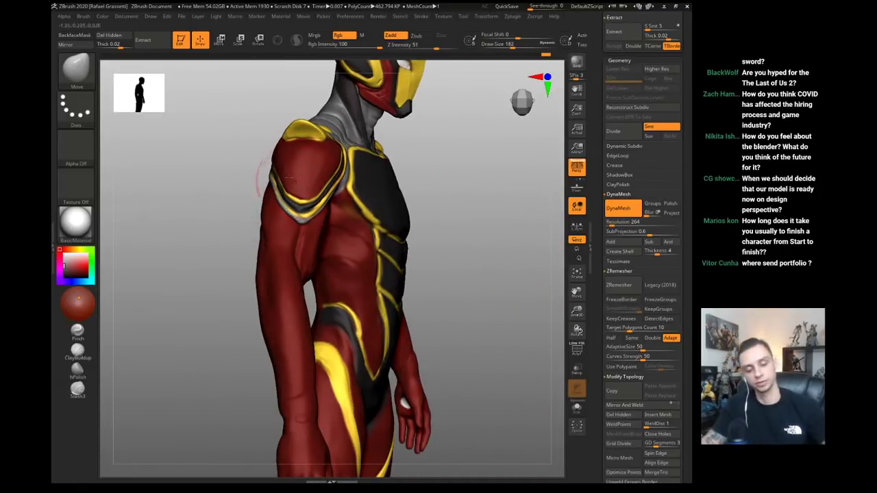
{"action": "mouse_move", "coordinate": [259, 179]}
{"action": "left_mouse_down"}
{"action": "mouse_move", "coordinate": [196, 147]}
{"action": "mouse_move", "coordinate": [216, 220]}
{"action": "left_mouse_up"}
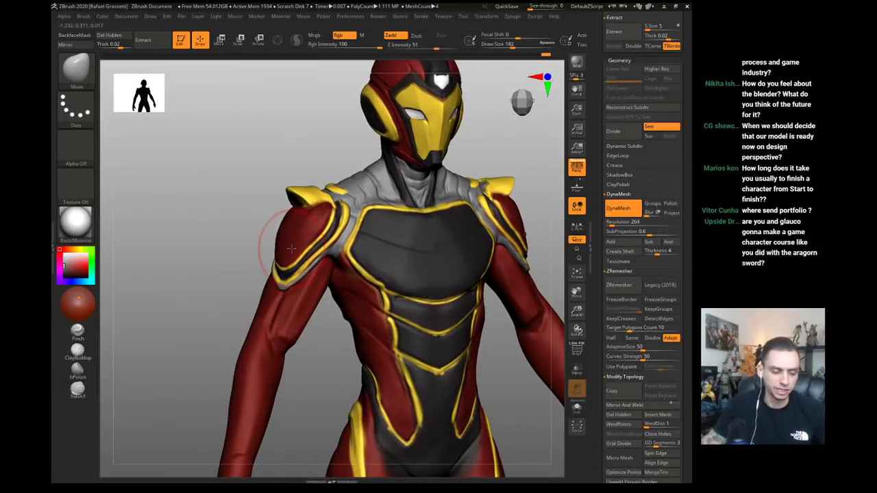
- Carve curved panel lines into the red shoulder armor with the DamStandard brush at draw size 80
{"action": "key", "text": "b"}
{"action": "key", "text": "d"}
{"action": "key", "text": "s"}
{"action": "left_click_drag", "start_coordinate": [249, 196], "coordinate": [258, 212]}
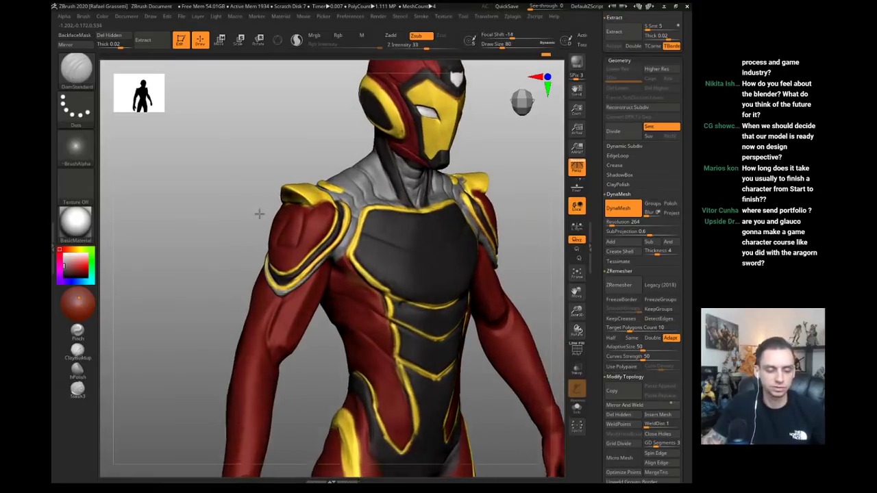
{"action": "right_click_drag", "start_coordinate": [259, 211], "coordinate": [270, 236], "text": "ctrl"}
{"action": "left_click_drag", "start_coordinate": [299, 219], "coordinate": [298, 275]}
{"action": "left_click_drag", "start_coordinate": [237, 221], "coordinate": [290, 231]}
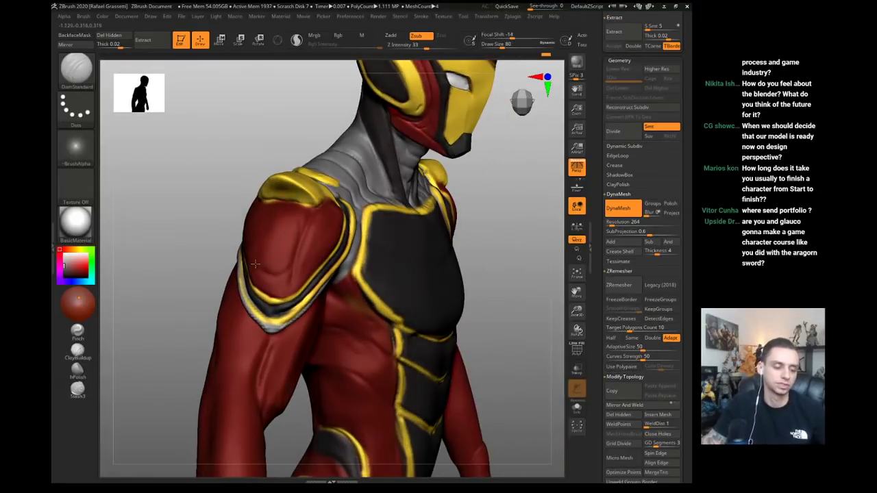
{"action": "left_click_drag", "start_coordinate": [215, 196], "coordinate": [203, 220]}
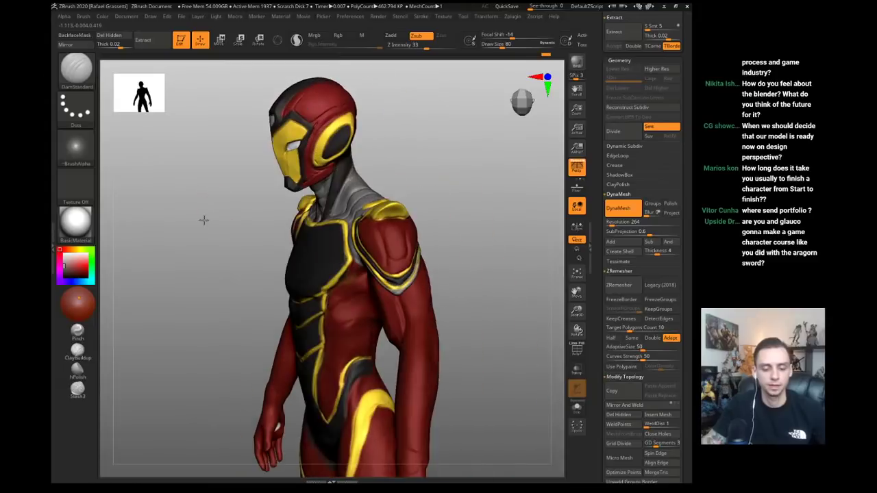
{"action": "right_click_drag", "start_coordinate": [203, 220], "coordinate": [219, 266], "text": "ctrl"}
{"action": "left_click_drag", "start_coordinate": [248, 215], "coordinate": [239, 216]}
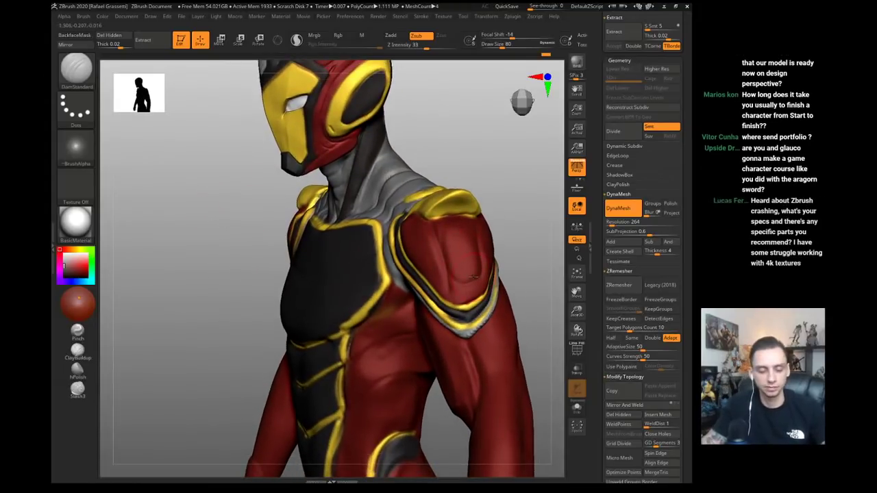
- Adjust the pointed lower rim of the shoulder armor with the Move brush at draw sizes 104 and 128
{"action": "key", "text": "b"}
{"action": "key", "text": "m"}
{"action": "key", "text": "v"}
{"action": "key", "text": "s"}
{"action": "left_click_drag", "start_coordinate": [475, 261], "coordinate": [481, 261]}
{"action": "left_click_drag", "start_coordinate": [502, 295], "coordinate": [499, 294]}
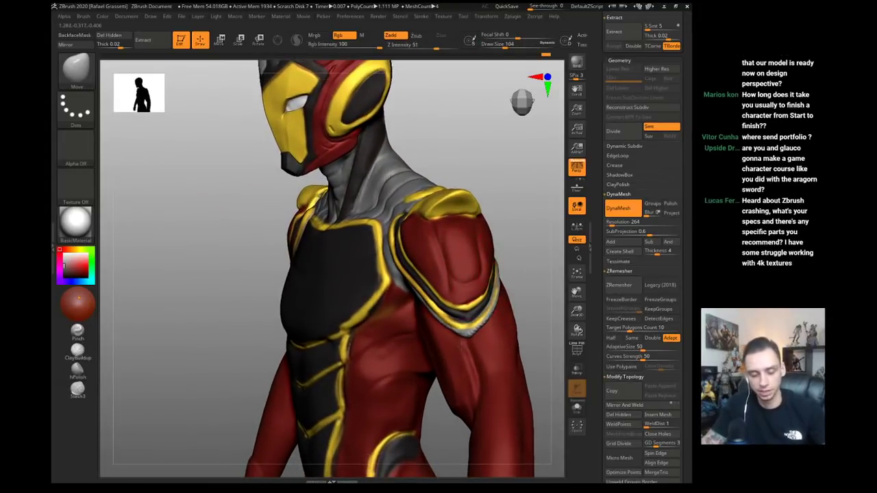
{"action": "left_click_drag", "start_coordinate": [463, 322], "coordinate": [464, 312]}
{"action": "key", "text": "s"}
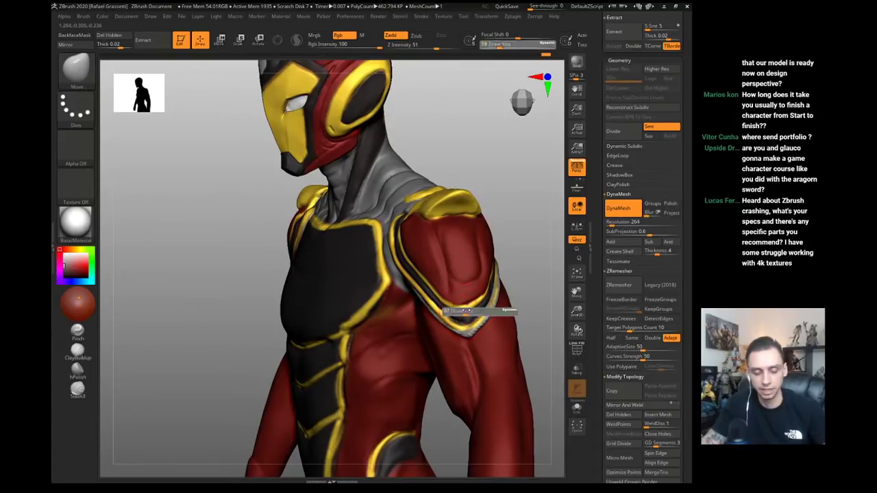
{"action": "key", "text": "bracketright"}
{"action": "key", "text": "bracketright"}
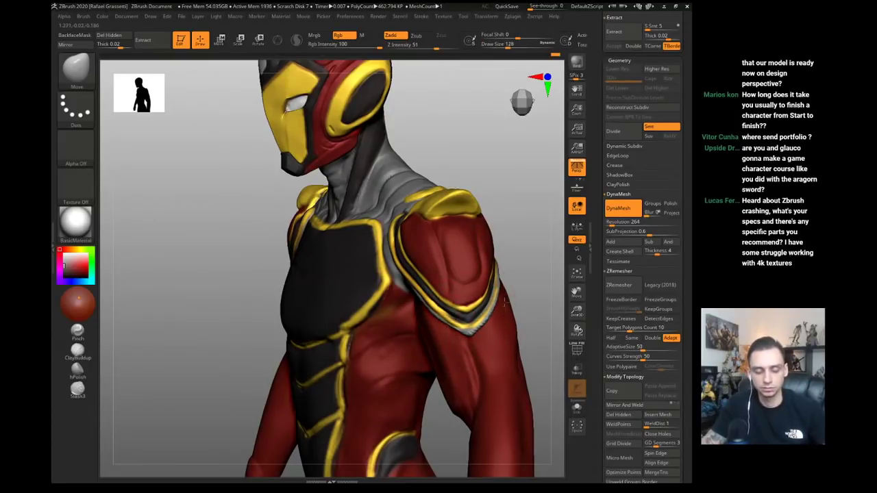
- Build up the red rib area beside the chest plate with the Clay brush at draw size 94
{"action": "mouse_move", "coordinate": [236, 234]}
{"action": "left_mouse_down"}
{"action": "mouse_move", "coordinate": [225, 215]}
{"action": "mouse_move", "coordinate": [284, 152]}
{"action": "mouse_move", "coordinate": [304, 176]}
{"action": "mouse_move", "coordinate": [319, 153]}
{"action": "left_mouse_up"}
{"action": "key", "text": "b"}
{"action": "key", "text": "c"}
{"action": "key", "text": "l"}
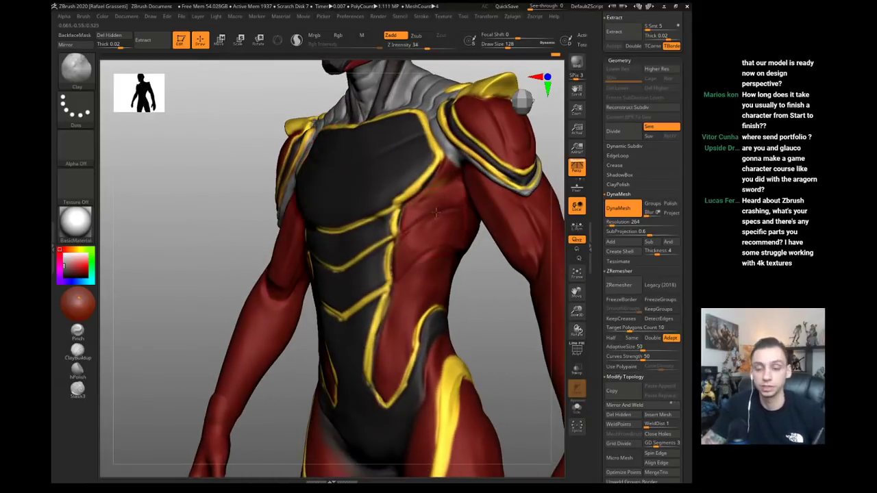
{"action": "key", "text": "s"}
{"action": "left_click_drag", "start_coordinate": [445, 224], "coordinate": [441, 224]}
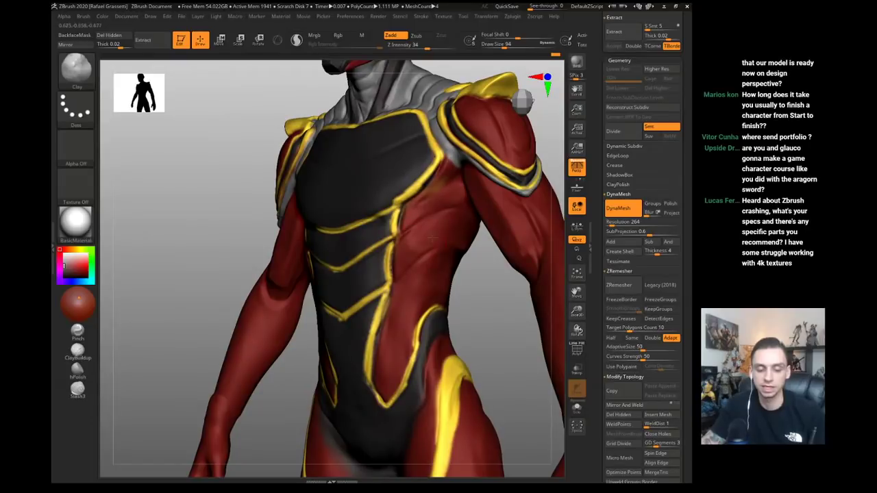
- Isolate the torso and build up the armpit and upper rib forms with the Clay brush at draw size 116
{"action": "left_click_drag", "start_coordinate": [232, 172], "coordinate": [291, 179]}
{"action": "key", "text": "s"}
{"action": "mouse_move", "coordinate": [296, 240]}
{"action": "left_mouse_down"}
{"action": "mouse_move", "coordinate": [278, 263]}
{"action": "mouse_move", "coordinate": [260, 251]}
{"action": "mouse_move", "coordinate": [264, 198]}
{"action": "left_mouse_up"}
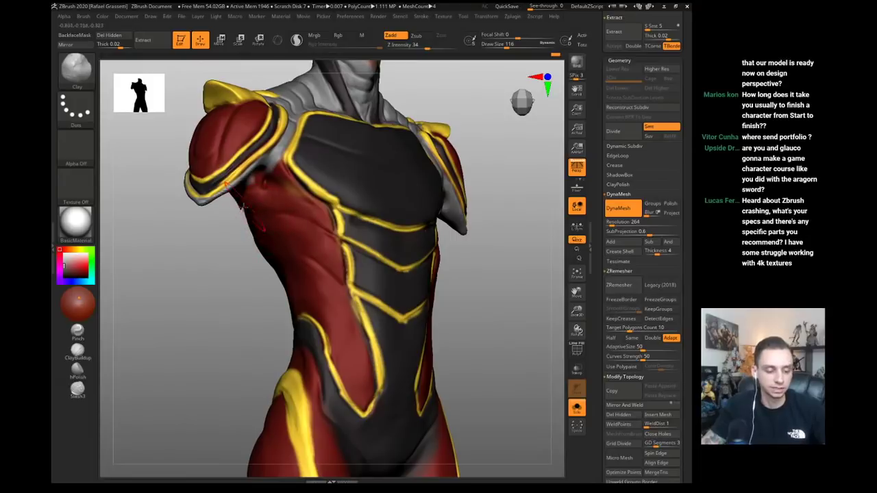
{"action": "right_click_drag", "start_coordinate": [243, 205], "coordinate": [264, 186]}
- Carve the crease around the armpit beneath the shoulder armor with the DamStandard brush
{"action": "key", "text": "b"}
{"action": "key", "text": "d"}
{"action": "key", "text": "s"}
{"action": "key", "text": "s"}
{"action": "left_click_drag", "start_coordinate": [264, 185], "coordinate": [260, 185]}
{"action": "right_click_drag", "start_coordinate": [210, 203], "coordinate": [218, 214]}
- Build up the red side of the torso below the armpit with the Clay brush at draw size 87
{"action": "key", "text": "b"}
{"action": "key", "text": "c"}
{"action": "key", "text": "l"}
{"action": "left_click_drag", "start_coordinate": [224, 218], "coordinate": [205, 216]}
{"action": "right_click_drag", "start_coordinate": [170, 228], "coordinate": [237, 213]}
{"action": "mouse_move", "coordinate": [237, 215]}
{"action": "left_mouse_down"}
{"action": "mouse_move", "coordinate": [193, 202]}
{"action": "mouse_move", "coordinate": [236, 227]}
{"action": "left_mouse_up"}
{"action": "left_click_drag", "start_coordinate": [317, 194], "coordinate": [277, 206]}
{"action": "mouse_move", "coordinate": [258, 204]}
{"action": "left_mouse_down"}
{"action": "mouse_move", "coordinate": [219, 225]}
{"action": "mouse_move", "coordinate": [237, 222]}
{"action": "left_mouse_up"}
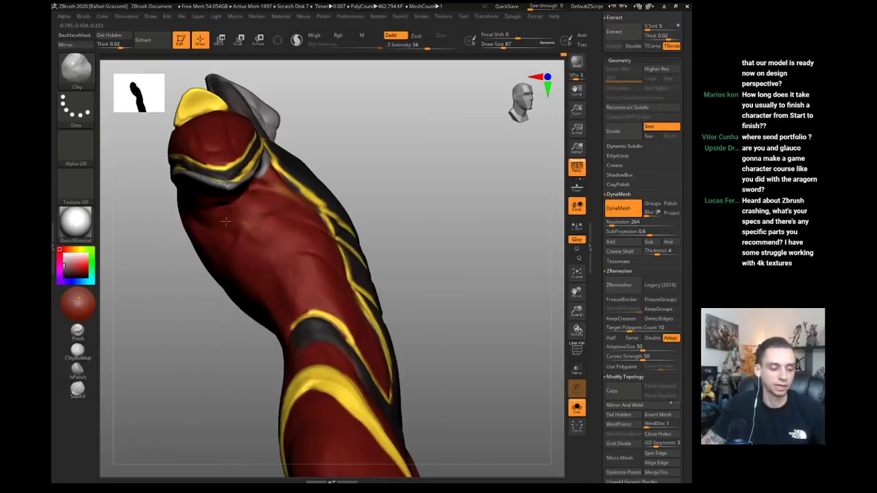
{"action": "mouse_move", "coordinate": [177, 224]}
{"action": "left_mouse_down"}
{"action": "mouse_move", "coordinate": [153, 277]}
{"action": "mouse_move", "coordinate": [243, 280]}
{"action": "mouse_move", "coordinate": [310, 208]}
{"action": "left_mouse_up"}
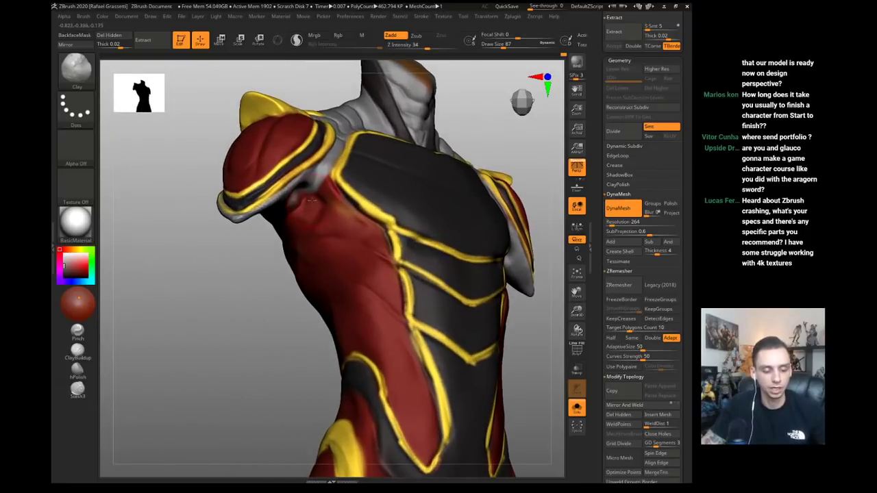
{"action": "left_click_drag", "start_coordinate": [287, 263], "coordinate": [311, 211]}
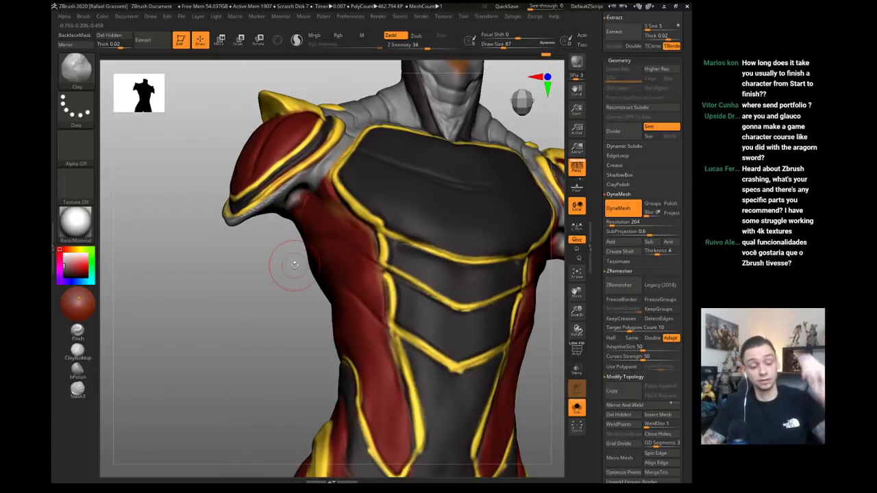
- Paint the red area along the chest plate's yellow trim near the armpit with the Inflat brush at draw size 39
{"action": "left_click_drag", "start_coordinate": [276, 280], "coordinate": [271, 281]}
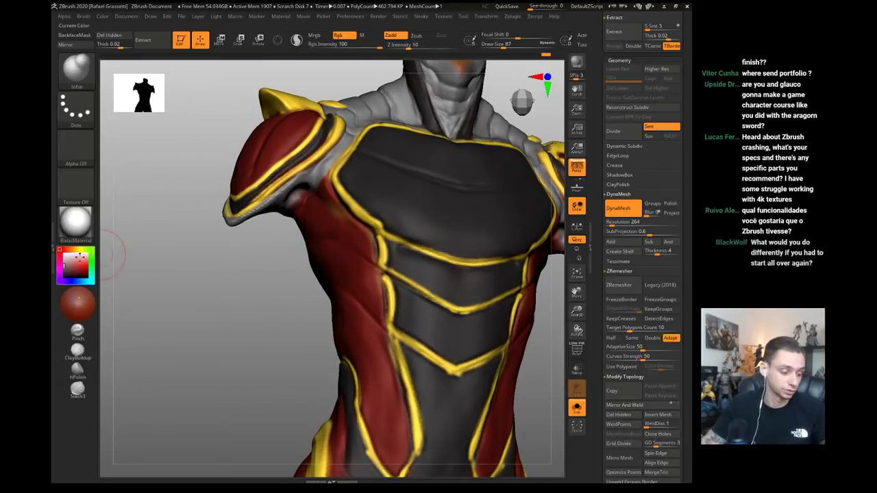
{"action": "left_click_drag", "start_coordinate": [77, 265], "coordinate": [333, 212]}
{"action": "key", "text": "s"}
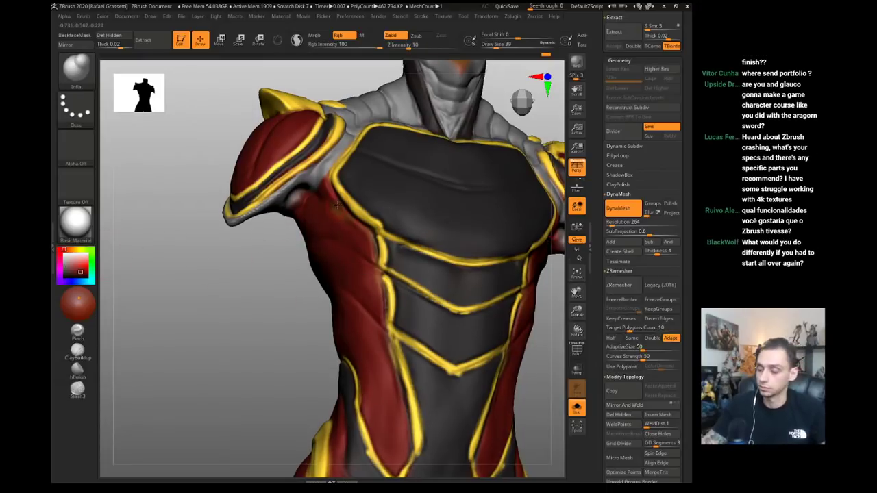
{"action": "mouse_move", "coordinate": [300, 285]}
{"action": "left_mouse_down", "text": "alt"}
{"action": "mouse_move", "coordinate": [210, 217]}
{"action": "mouse_move", "coordinate": [196, 229]}
{"action": "mouse_move", "coordinate": [264, 277]}
{"action": "mouse_move", "coordinate": [295, 268]}
{"action": "left_mouse_up", "text": "alt"}
- Define the armpit creases from below with the DamStandard brush at draw sizes 68 and 74
{"action": "key", "text": "b"}
{"action": "key", "text": "d"}
{"action": "key", "text": "s"}
{"action": "key", "text": "s"}
{"action": "left_click_drag", "start_coordinate": [333, 211], "coordinate": [337, 211]}
{"action": "mouse_move", "coordinate": [273, 261]}
{"action": "left_mouse_down"}
{"action": "mouse_move", "coordinate": [283, 262]}
{"action": "mouse_move", "coordinate": [312, 220]}
{"action": "left_mouse_up"}
{"action": "key", "text": "s"}
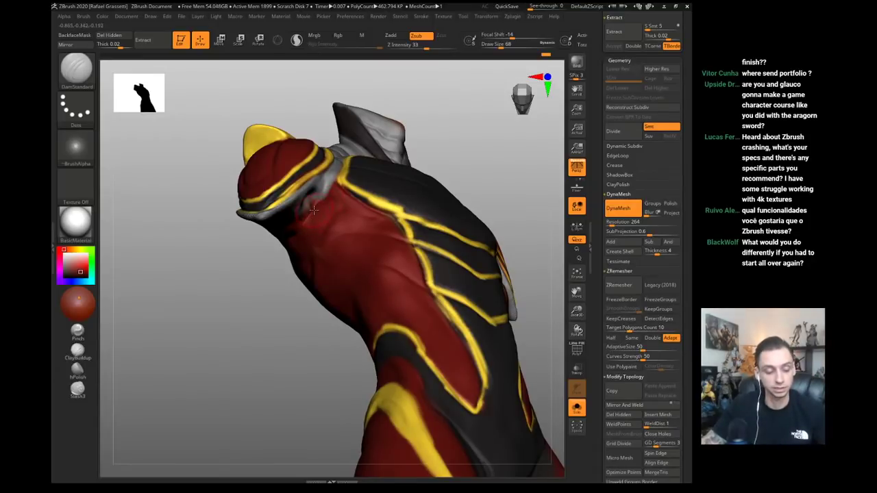
{"action": "right_click_drag", "start_coordinate": [285, 233], "coordinate": [305, 213]}
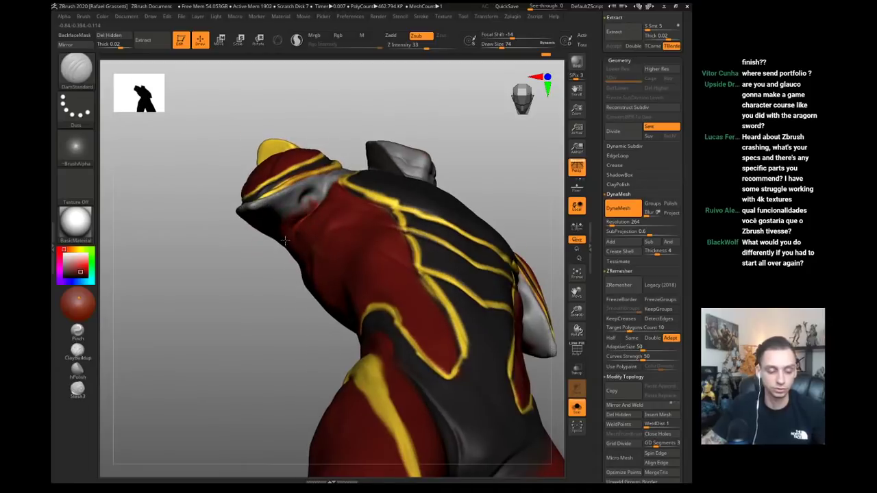
{"action": "right_click_drag", "start_coordinate": [285, 239], "coordinate": [306, 212]}
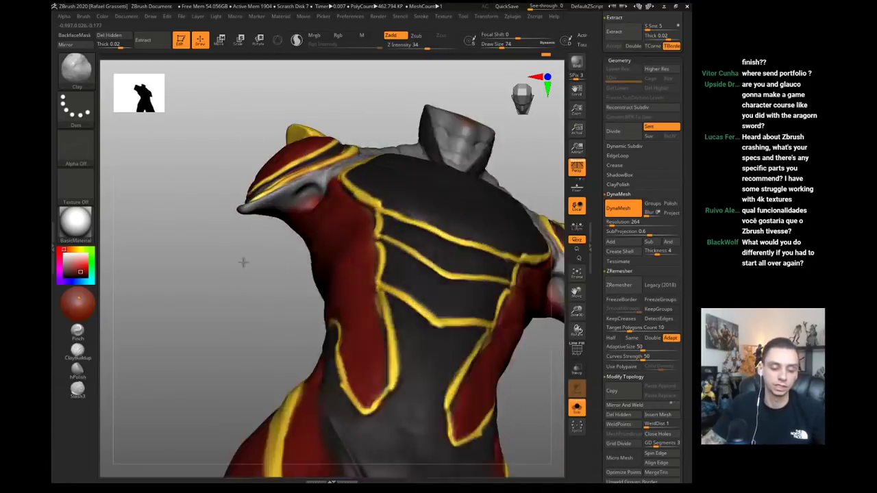
- Show the whole character and adjust the armpit contour with the Move brush at draw size 80, then isolate the torso
{"action": "mouse_move", "coordinate": [243, 263]}
{"action": "left_mouse_down"}
{"action": "mouse_move", "coordinate": [242, 278]}
{"action": "mouse_move", "coordinate": [239, 157]}
{"action": "mouse_move", "coordinate": [348, 228]}
{"action": "left_mouse_up"}
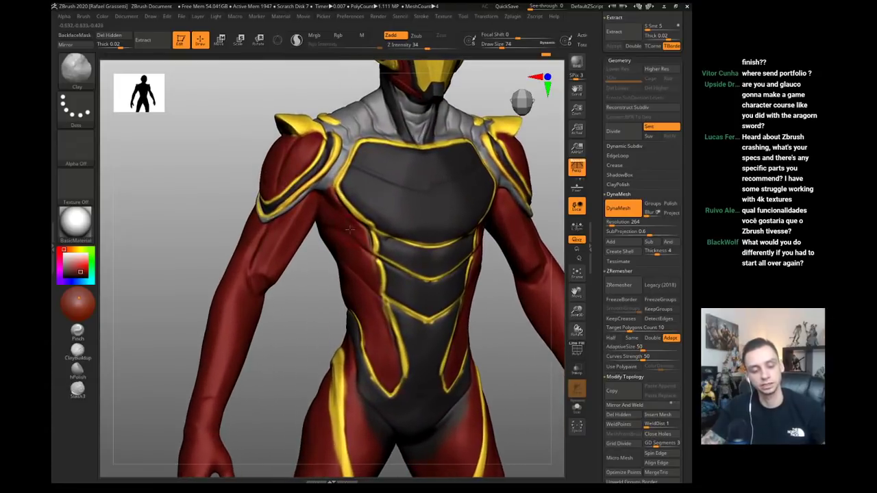
{"action": "key", "text": "1"}
{"action": "key", "text": "2"}
{"action": "left_click_drag", "start_coordinate": [315, 263], "coordinate": [340, 237], "text": "alt"}
{"action": "key", "text": "1"}
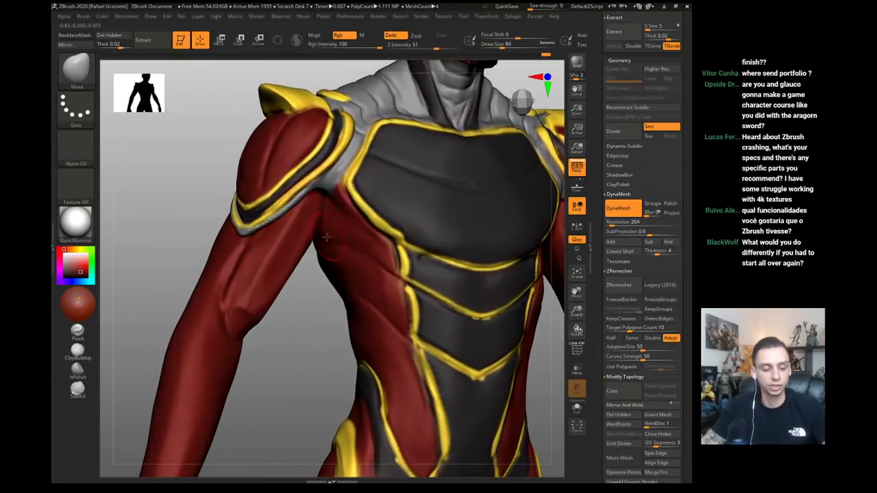
{"action": "key", "text": "shift+s"}
{"action": "key", "text": "3"}
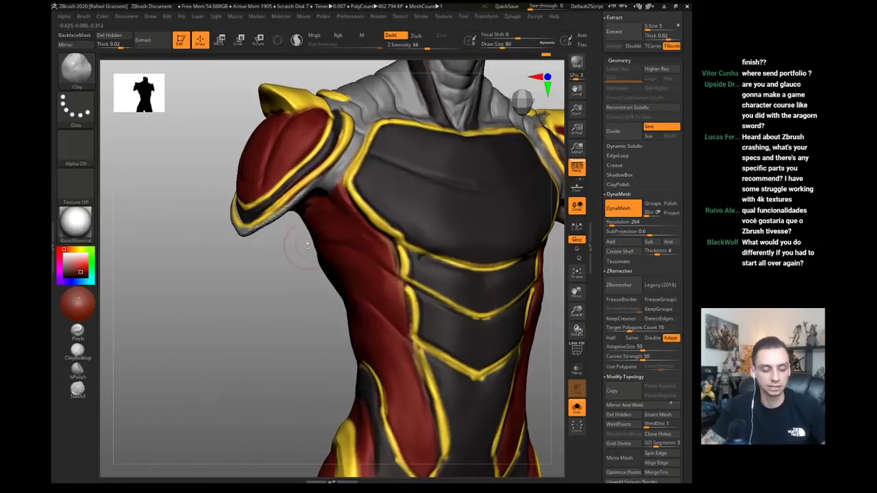
- Carve diagonal rib creases into the red side of the torso with the DamStandard brush at draw size 44
{"action": "right_click_drag", "start_coordinate": [307, 244], "coordinate": [326, 244]}
{"action": "key", "text": "b"}
{"action": "key", "text": "d"}
{"action": "key", "text": "s"}
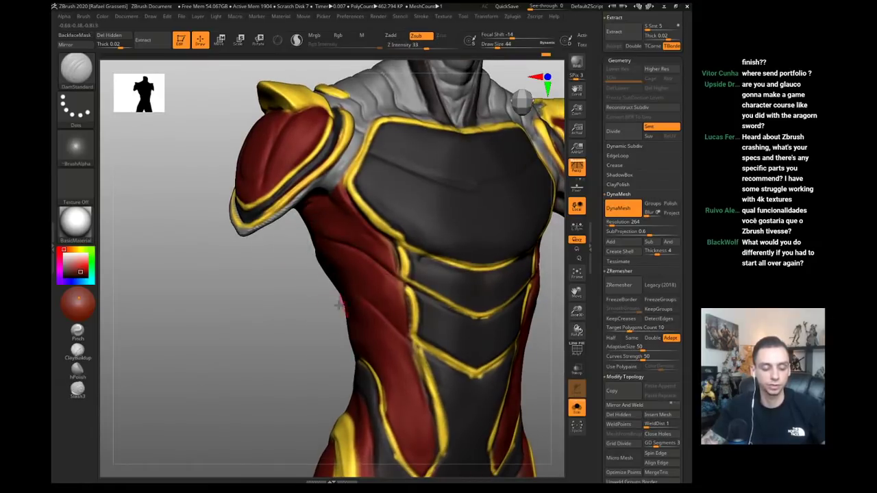
{"action": "right_click_drag", "start_coordinate": [342, 305], "coordinate": [325, 285]}
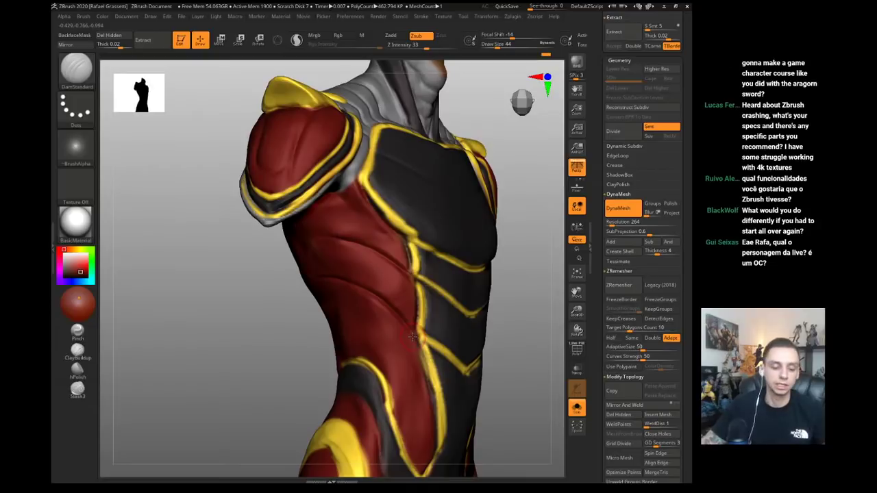
{"action": "right_click_drag", "start_coordinate": [412, 337], "coordinate": [222, 208]}
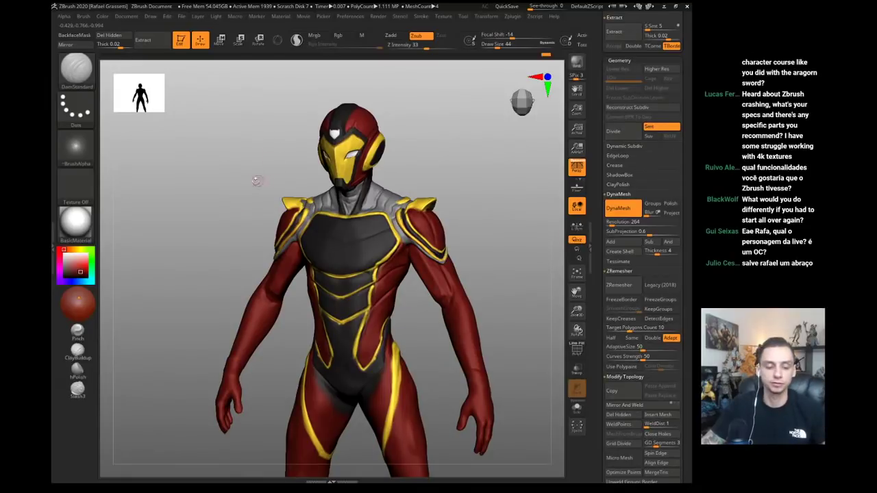
- Select the arms subtool and adjust the upper arm near the armpit with the Move brush at draw size 177
{"action": "right_click_drag", "start_coordinate": [347, 252], "coordinate": [422, 256]}
{"action": "mouse_move", "coordinate": [419, 288]}
{"action": "right_mouse_down", "text": "ctrl"}
{"action": "mouse_move", "coordinate": [425, 316]}
{"action": "mouse_move", "coordinate": [409, 259]}
{"action": "right_mouse_up", "text": "ctrl"}
{"action": "left_click", "coordinate": [409, 259], "text": "alt"}
{"action": "key", "text": "b"}
{"action": "key", "text": "m"}
{"action": "key", "text": "v"}
{"action": "key", "text": "s"}
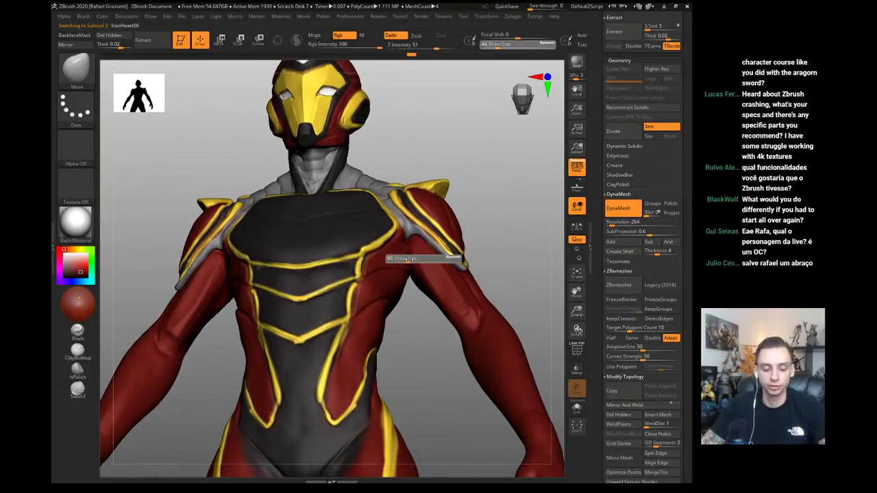
{"action": "left_click_drag", "start_coordinate": [409, 259], "coordinate": [419, 260]}
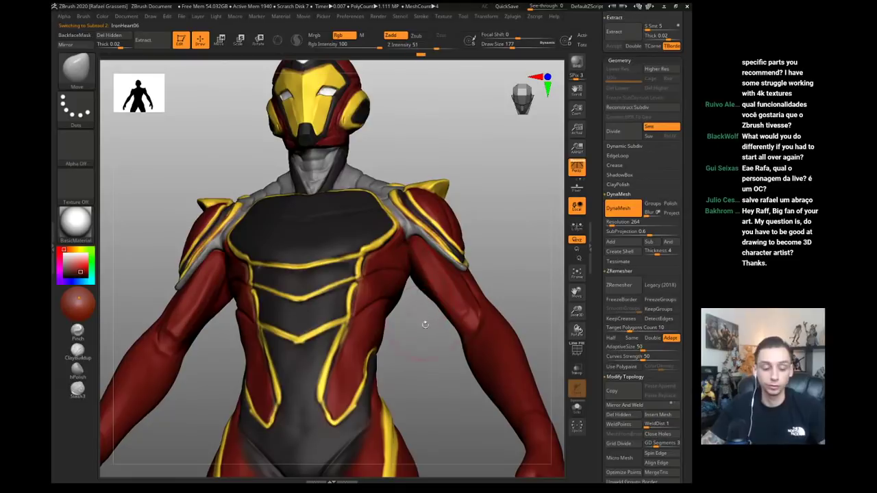
- Carve creases around the front of the elbow with the DamStandard brush at draw sizes 62 and 44
{"action": "mouse_move", "coordinate": [430, 342]}
{"action": "right_mouse_down"}
{"action": "mouse_move", "coordinate": [448, 293]}
{"action": "mouse_move", "coordinate": [374, 263]}
{"action": "mouse_move", "coordinate": [257, 278]}
{"action": "mouse_move", "coordinate": [274, 193]}
{"action": "right_mouse_up"}
{"action": "mouse_move", "coordinate": [274, 194]}
{"action": "right_mouse_down", "text": "ctrl"}
{"action": "mouse_move", "coordinate": [307, 196]}
{"action": "mouse_move", "coordinate": [315, 209]}
{"action": "right_mouse_up", "text": "ctrl"}
{"action": "key", "text": "b"}
{"action": "key", "text": "d"}
{"action": "key", "text": "s"}
{"action": "key", "text": "s"}
{"action": "left_click_drag", "start_coordinate": [301, 224], "coordinate": [295, 224]}
{"action": "mouse_move", "coordinate": [233, 176]}
{"action": "right_mouse_down", "text": "alt"}
{"action": "mouse_move", "coordinate": [258, 171]}
{"action": "mouse_move", "coordinate": [273, 183]}
{"action": "right_mouse_up", "text": "alt"}
{"action": "key", "text": "s"}
{"action": "left_click_drag", "start_coordinate": [284, 209], "coordinate": [274, 209]}
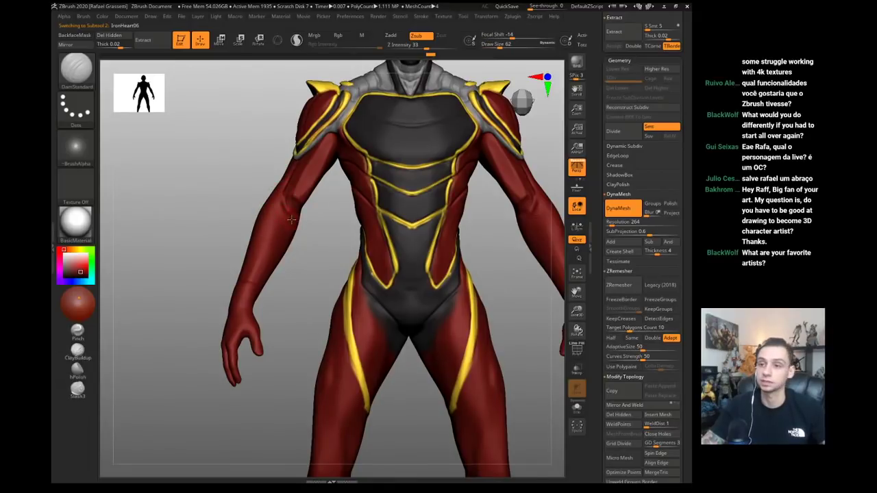
{"action": "right_click_drag", "start_coordinate": [280, 208], "coordinate": [293, 211]}
{"action": "right_click_drag", "start_coordinate": [251, 164], "coordinate": [277, 161]}
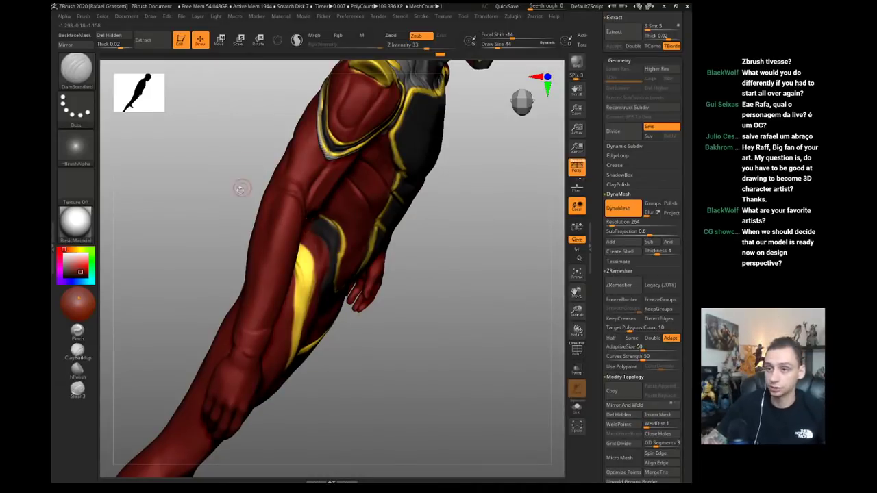
- Adjust the outer elbow contour with the Move brush at draw size 97, then build up its volume with the Clay brush at 37
{"action": "left_click_drag", "start_coordinate": [242, 187], "coordinate": [305, 182]}
{"action": "key", "text": "b"}
{"action": "key", "text": "m"}
{"action": "key", "text": "v"}
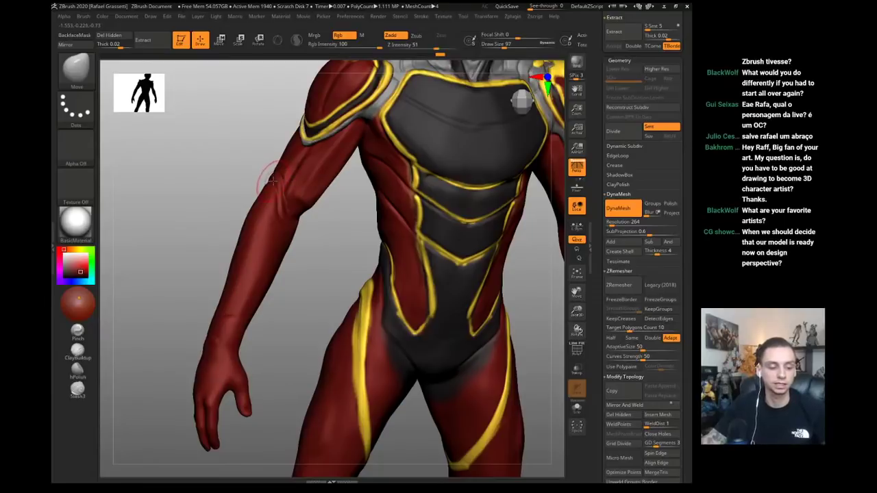
{"action": "key", "text": "b"}
{"action": "key", "text": "c"}
{"action": "key", "text": "l"}
{"action": "left_click_drag", "start_coordinate": [241, 171], "coordinate": [283, 179]}
{"action": "key", "text": "s"}
{"action": "left_click", "coordinate": [279, 184]}
{"action": "mouse_move", "coordinate": [281, 179]}
{"action": "right_mouse_down"}
{"action": "mouse_move", "coordinate": [192, 131]}
{"action": "mouse_move", "coordinate": [201, 133]}
{"action": "right_mouse_up"}
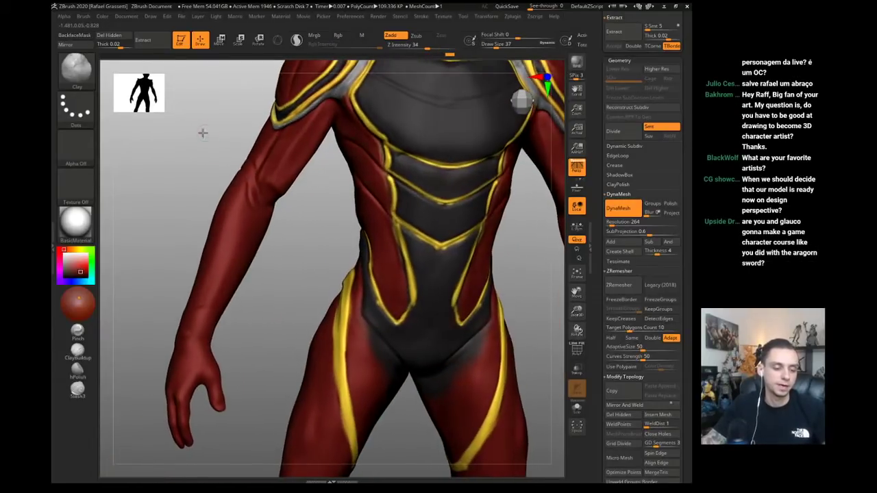
- Reshape the outline of the upper arm and elbow with the Move brush at draw sizes 140 and 172
{"action": "key", "text": "b"}
{"action": "key", "text": "m"}
{"action": "key", "text": "v"}
{"action": "key", "text": "bracketright"}
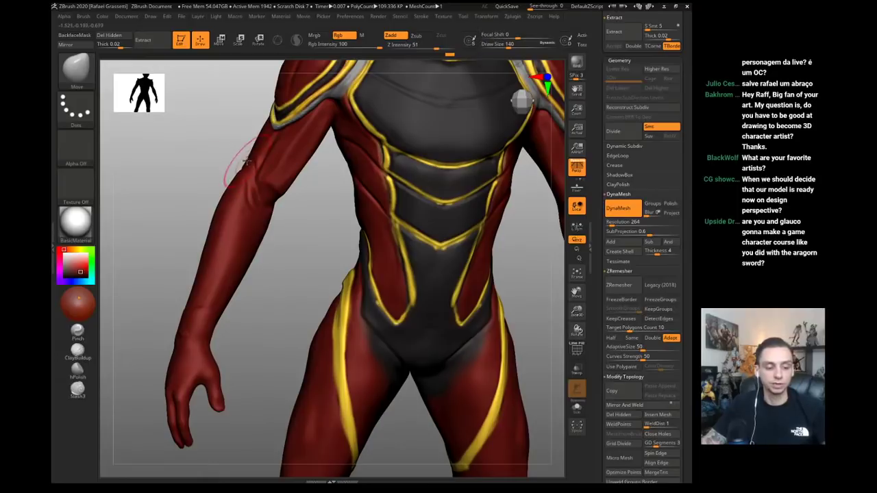
{"action": "left_click_drag", "start_coordinate": [246, 161], "coordinate": [269, 213]}
{"action": "key", "text": "s"}
{"action": "left_click", "coordinate": [274, 245]}
{"action": "mouse_move", "coordinate": [274, 245]}
{"action": "left_mouse_down"}
{"action": "mouse_move", "coordinate": [258, 250]}
{"action": "mouse_move", "coordinate": [273, 233]}
{"action": "left_mouse_up"}
{"action": "key", "text": "s"}
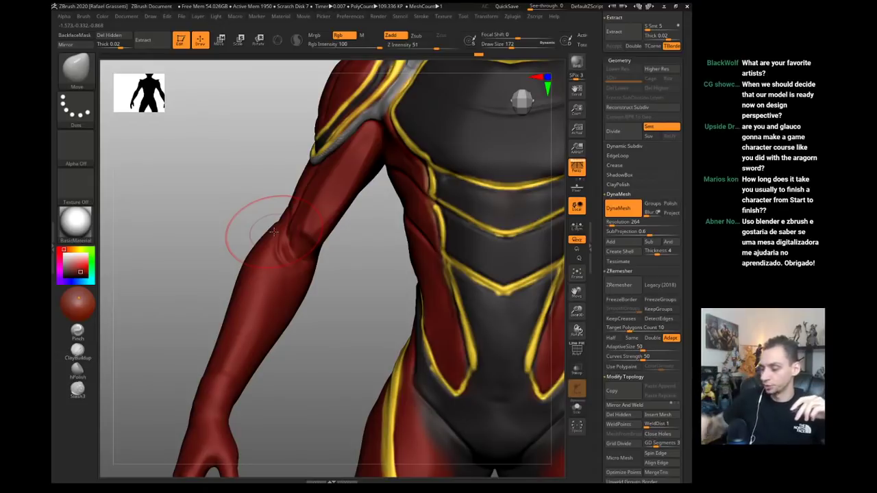
- Sharpen the muscle creases of the upper arm above the elbow with the DamStandard brush
{"action": "left_click_drag", "start_coordinate": [257, 185], "coordinate": [279, 181]}
{"action": "key", "text": "b"}
{"action": "key", "text": "c"}
{"action": "key", "text": "l"}
{"action": "key", "text": "b"}
{"action": "key", "text": "d"}
{"action": "key", "text": "s"}
{"action": "left_click_drag", "start_coordinate": [219, 157], "coordinate": [251, 193], "text": "alt"}
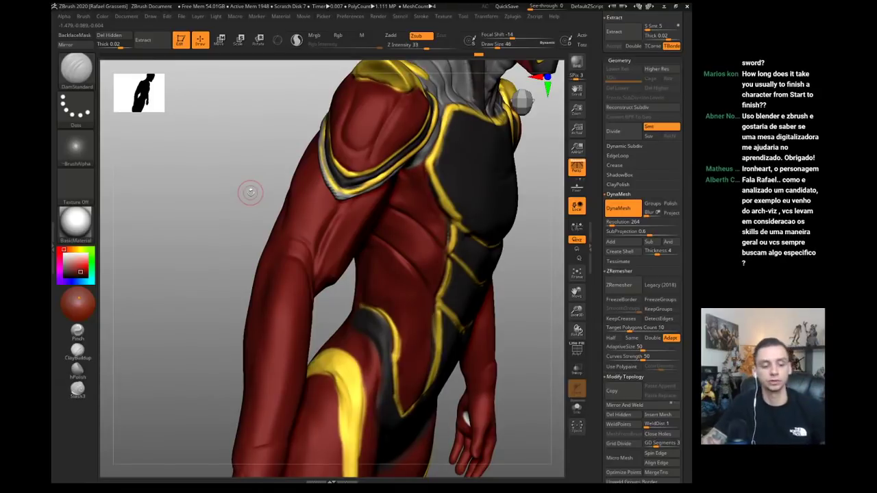
- Adjust the outer upper arm with the Move brush and build up its back with the Clay brush at draw sizes 83 and 90
{"action": "key", "text": "b"}
{"action": "key", "text": "m"}
{"action": "key", "text": "v"}
{"action": "key", "text": "s"}
{"action": "left_click_drag", "start_coordinate": [278, 198], "coordinate": [280, 197]}
{"action": "key", "text": "s"}
{"action": "mouse_move", "coordinate": [280, 197]}
{"action": "left_mouse_down"}
{"action": "mouse_move", "coordinate": [285, 180]}
{"action": "mouse_move", "coordinate": [275, 192]}
{"action": "left_mouse_up"}
{"action": "key", "text": "b"}
{"action": "key", "text": "c"}
{"action": "key", "text": "l"}
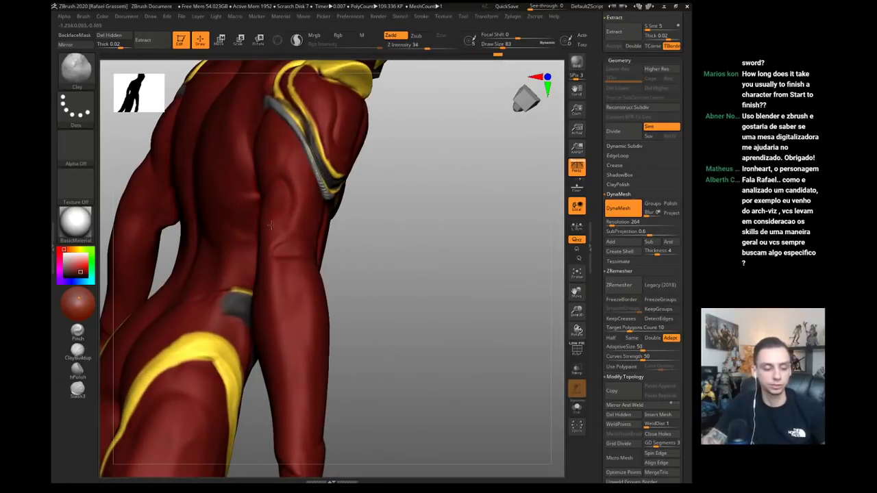
{"action": "left_click_drag", "start_coordinate": [279, 228], "coordinate": [264, 212]}
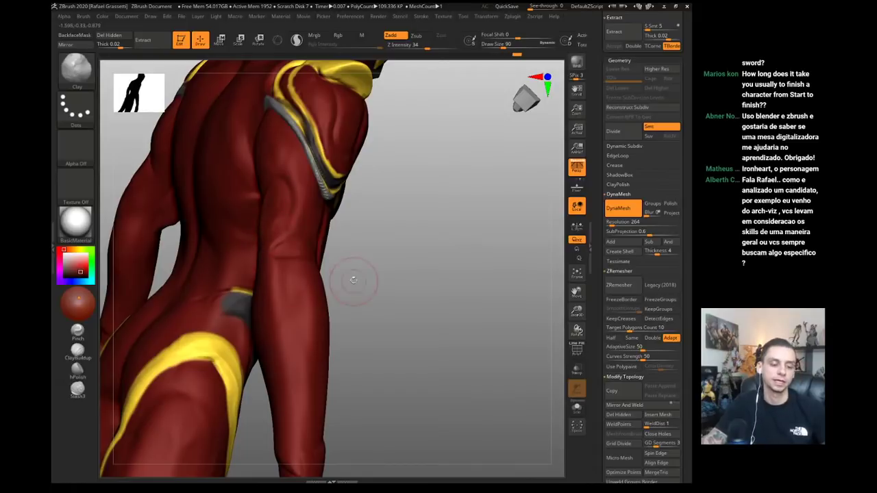
{"action": "left_click_drag", "start_coordinate": [354, 280], "coordinate": [287, 149]}
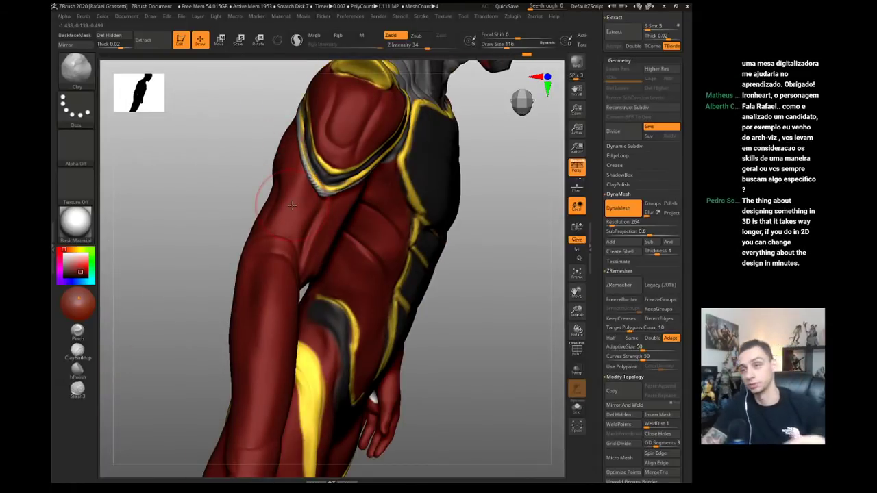
- Define the muscle creases on the outer upper arm with the DamStandard brush at draw size 39
{"action": "key", "text": "b"}
{"action": "key", "text": "d"}
{"action": "key", "text": "s"}
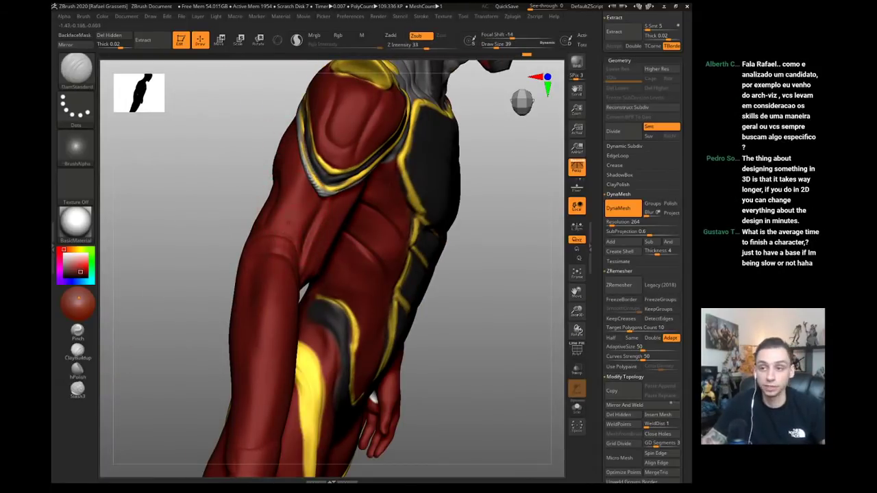
{"action": "left_click_drag", "start_coordinate": [257, 172], "coordinate": [235, 168]}
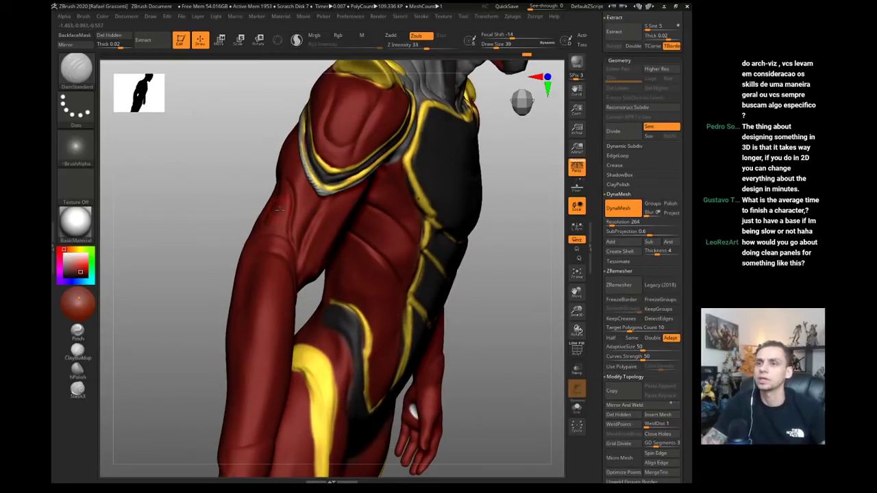
{"action": "left_click_drag", "start_coordinate": [233, 139], "coordinate": [264, 204]}
- Paint a raised yellow band around the front of the elbow with the Inflat brush at draw size 27, using the hip trim's yellow
{"action": "key", "text": "b"}
{"action": "key", "text": "i"}
{"action": "key", "text": "n"}
{"action": "key", "text": "c"}
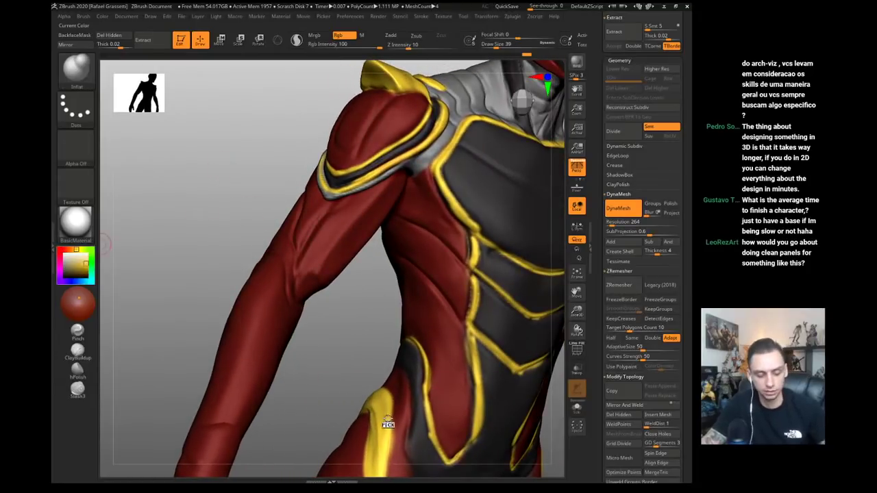
{"action": "key", "text": "s"}
{"action": "left_click_drag", "start_coordinate": [282, 258], "coordinate": [296, 302]}
{"action": "key", "text": "ctrl+z"}
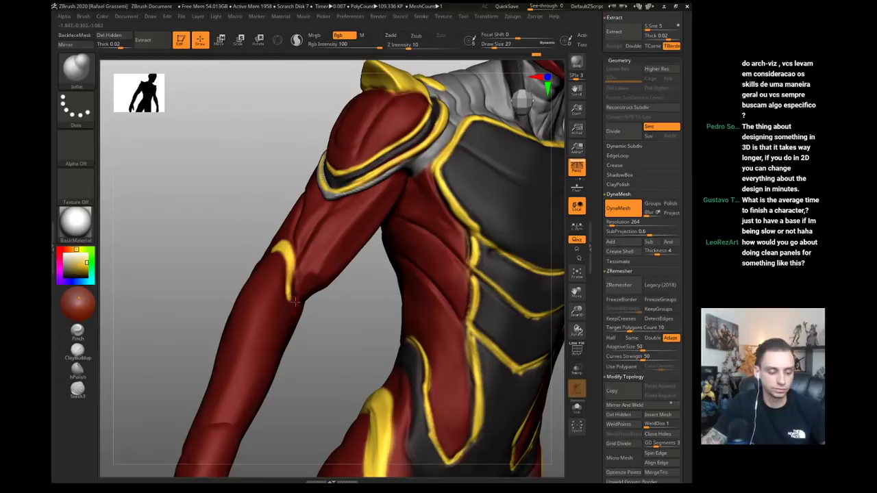
{"action": "mouse_move", "coordinate": [315, 331]}
{"action": "left_mouse_down"}
{"action": "mouse_move", "coordinate": [284, 293]}
{"action": "mouse_move", "coordinate": [301, 311]}
{"action": "left_mouse_up"}
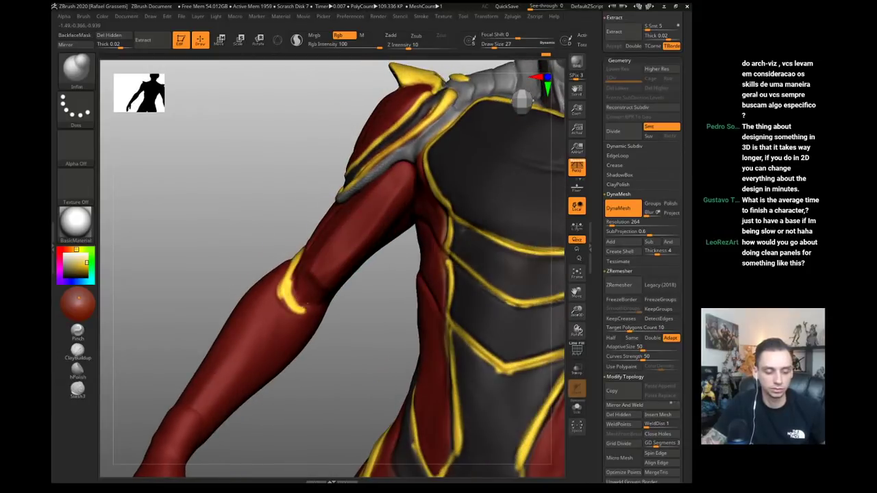
{"action": "left_click_drag", "start_coordinate": [343, 336], "coordinate": [295, 308]}
- Isolate the arms and carve the creases around the yellow elbow band with the DamStandard brush at draw sizes 27 and 37
{"action": "key", "text": "b"}
{"action": "key", "text": "d"}
{"action": "key", "text": "s"}
{"action": "key", "text": "alt+s"}
{"action": "mouse_move", "coordinate": [274, 205]}
{"action": "left_mouse_down"}
{"action": "mouse_move", "coordinate": [231, 180]}
{"action": "mouse_move", "coordinate": [301, 198]}
{"action": "left_mouse_up"}
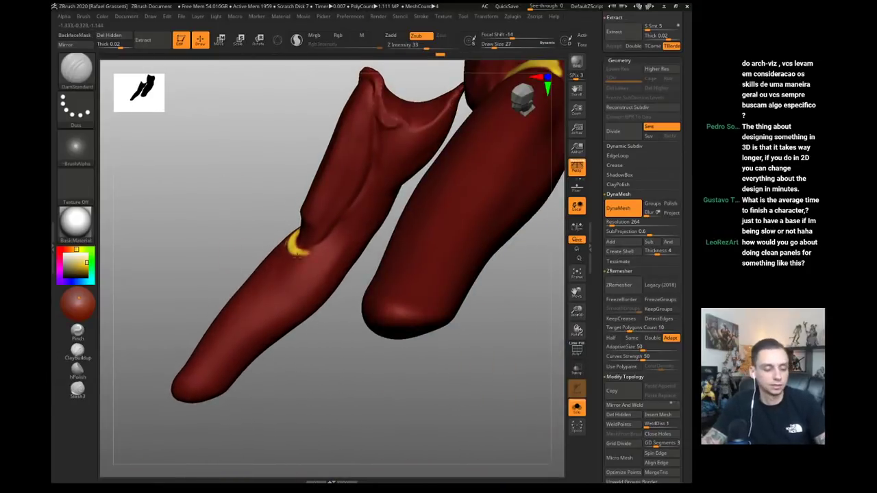
{"action": "key", "text": "s"}
{"action": "left_click_drag", "start_coordinate": [296, 255], "coordinate": [289, 254]}
{"action": "left_click_drag", "start_coordinate": [348, 258], "coordinate": [307, 214]}
{"action": "left_click_drag", "start_coordinate": [260, 271], "coordinate": [281, 266]}
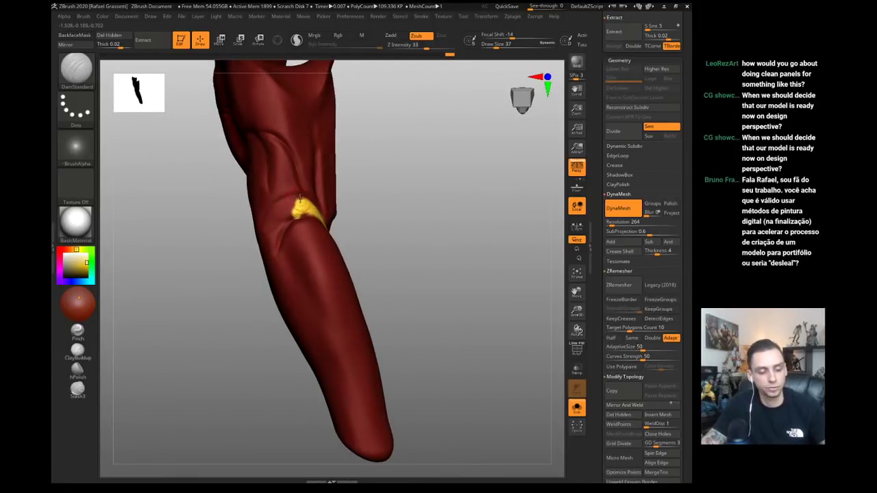
{"action": "left_click_drag", "start_coordinate": [296, 200], "coordinate": [270, 243]}
- Extend the yellow band around the outer side of the elbow with the Inflat brush at draw size 33
{"action": "key", "text": "b"}
{"action": "key", "text": "c"}
{"action": "key", "text": "l"}
{"action": "key", "text": "b"}
{"action": "key", "text": "i"}
{"action": "key", "text": "n"}
{"action": "key", "text": "s"}
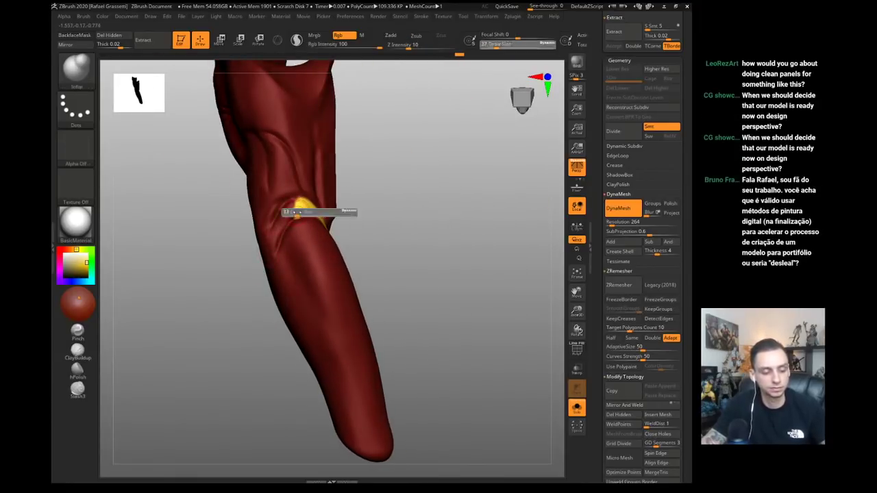
{"action": "left_click", "coordinate": [296, 213]}
{"action": "mouse_move", "coordinate": [299, 205]}
{"action": "left_mouse_down"}
{"action": "mouse_move", "coordinate": [268, 251]}
{"action": "mouse_move", "coordinate": [259, 237]}
{"action": "left_mouse_up"}
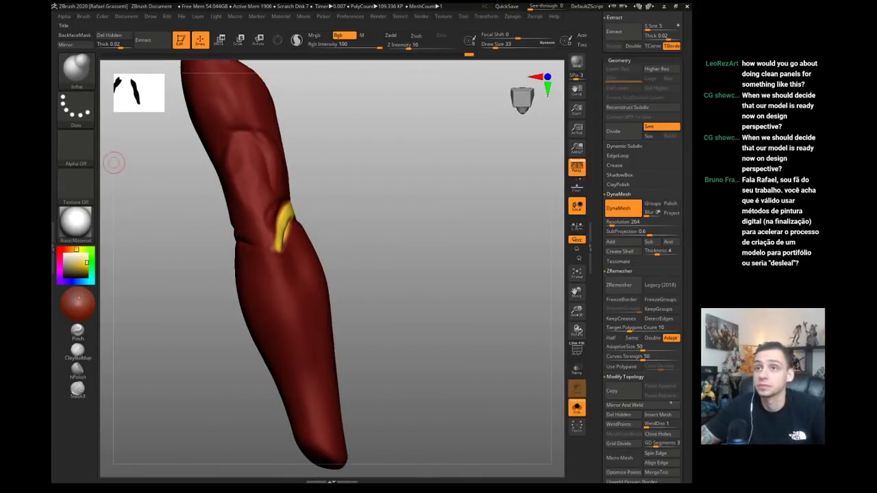
- Build up the arm around the yellow elbow band with the Clay brush at draw size 62
{"action": "key", "text": "b"}
{"action": "key", "text": "c"}
{"action": "key", "text": "l"}
{"action": "mouse_move", "coordinate": [210, 272]}
{"action": "left_mouse_down"}
{"action": "mouse_move", "coordinate": [208, 260]}
{"action": "mouse_move", "coordinate": [245, 252]}
{"action": "left_mouse_up"}
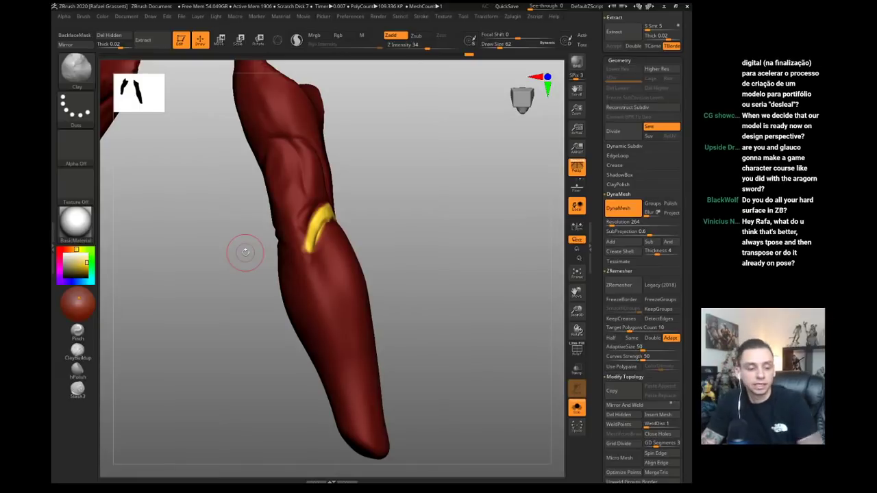
{"action": "mouse_move", "coordinate": [245, 252]}
{"action": "left_mouse_down"}
{"action": "mouse_move", "coordinate": [224, 220]}
{"action": "mouse_move", "coordinate": [211, 220]}
{"action": "left_mouse_up"}
- Show the whole character and paint the back of the upper arm black with the Inflat brush at draw size 90
{"action": "key", "text": "b"}
{"action": "key", "text": "i"}
{"action": "key", "text": "n"}
{"action": "key", "text": "s"}
{"action": "left_click_drag", "start_coordinate": [256, 267], "coordinate": [172, 274]}
{"action": "key", "text": "alt+s"}
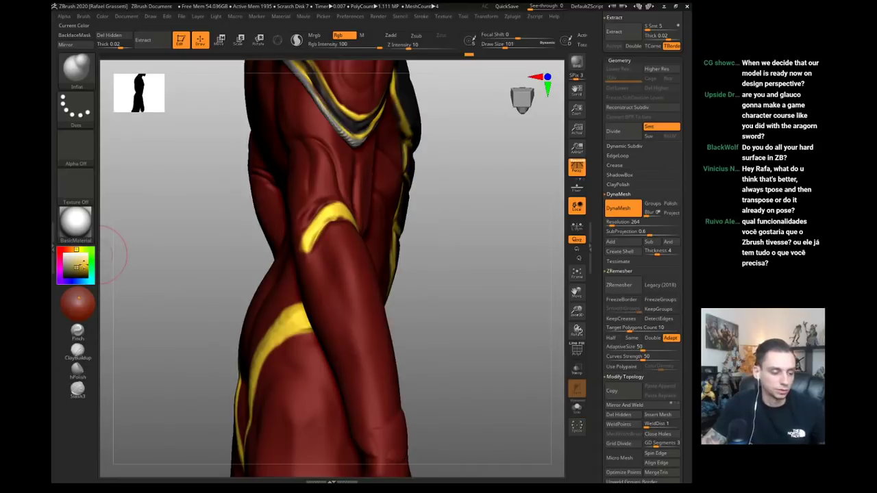
{"action": "left_click_drag", "start_coordinate": [140, 238], "coordinate": [169, 192]}
{"action": "left_click_drag", "start_coordinate": [81, 266], "coordinate": [181, 231]}
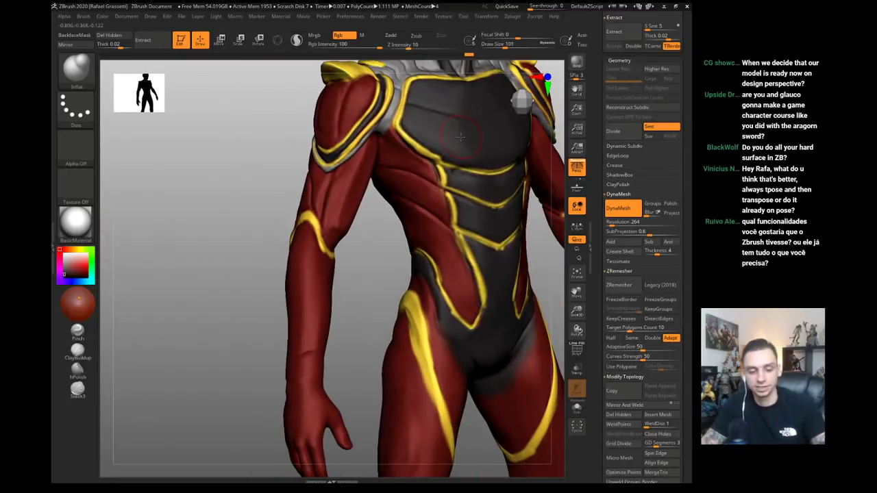
{"action": "left_click_drag", "start_coordinate": [256, 226], "coordinate": [160, 295]}
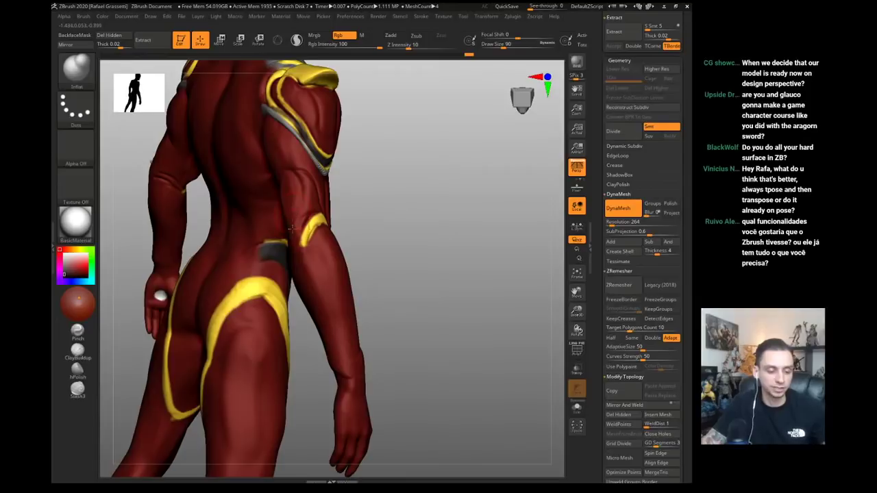
{"action": "left_click_drag", "start_coordinate": [291, 211], "coordinate": [288, 196], "text": "ctrl"}
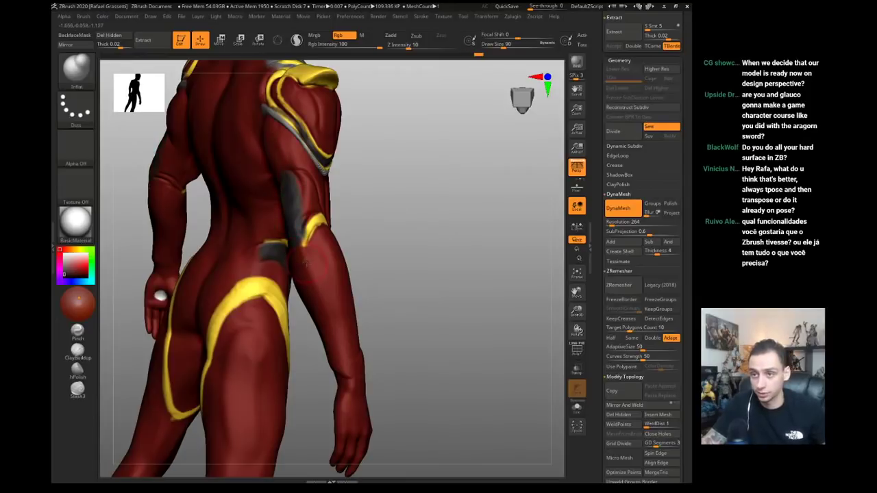
{"action": "mouse_move", "coordinate": [304, 237]}
{"action": "left_mouse_down"}
{"action": "mouse_move", "coordinate": [392, 290]}
{"action": "mouse_move", "coordinate": [303, 227]}
{"action": "left_mouse_up"}
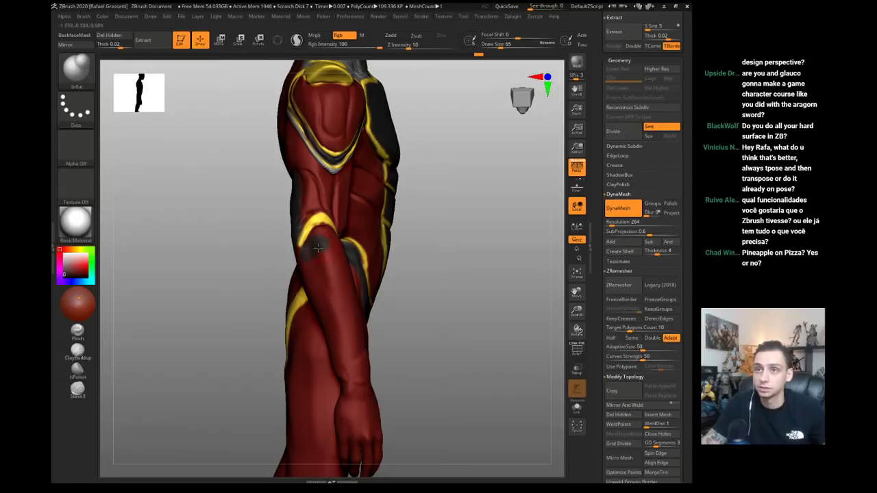
- Paint the elbow and upper forearm black below the yellow band, isolating the arms and using draw sizes 65 and 87
{"action": "mouse_move", "coordinate": [312, 262]}
{"action": "left_mouse_down"}
{"action": "mouse_move", "coordinate": [254, 233]}
{"action": "mouse_move", "coordinate": [325, 254]}
{"action": "mouse_move", "coordinate": [281, 274]}
{"action": "left_mouse_up"}
{"action": "key", "text": "s"}
{"action": "mouse_move", "coordinate": [395, 314]}
{"action": "left_mouse_down"}
{"action": "mouse_move", "coordinate": [366, 309]}
{"action": "mouse_move", "coordinate": [342, 274]}
{"action": "mouse_move", "coordinate": [390, 255]}
{"action": "left_mouse_up"}
{"action": "key", "text": "shift+s"}
{"action": "left_click_drag", "start_coordinate": [438, 288], "coordinate": [384, 285]}
{"action": "left_click_drag", "start_coordinate": [383, 260], "coordinate": [389, 268]}
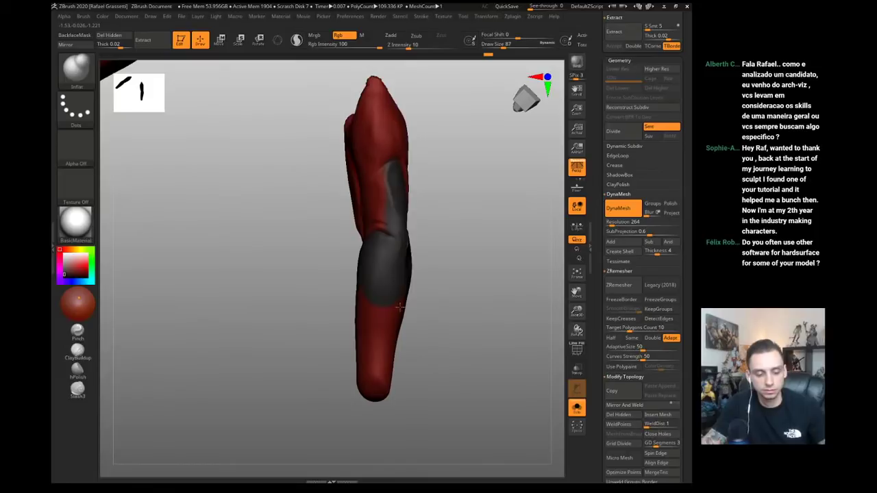
{"action": "left_click_drag", "start_coordinate": [399, 308], "coordinate": [382, 316]}
- Paint the yellow band across the inner side of the elbow with the Inflat brush at draw size 23
{"action": "mouse_move", "coordinate": [313, 302]}
{"action": "left_mouse_down"}
{"action": "mouse_move", "coordinate": [207, 267]}
{"action": "mouse_move", "coordinate": [147, 263]}
{"action": "left_mouse_up"}
{"action": "key", "text": "shift+s"}
{"action": "mouse_move", "coordinate": [82, 263]}
{"action": "left_mouse_down"}
{"action": "mouse_move", "coordinate": [185, 228]}
{"action": "mouse_move", "coordinate": [361, 250]}
{"action": "left_mouse_up"}
{"action": "key", "text": "shift+s"}
{"action": "left_click_drag", "start_coordinate": [315, 229], "coordinate": [274, 214]}
{"action": "key", "text": "s"}
{"action": "mouse_move", "coordinate": [371, 239]}
{"action": "left_mouse_down"}
{"action": "mouse_move", "coordinate": [348, 240]}
{"action": "mouse_move", "coordinate": [382, 222]}
{"action": "left_mouse_up"}
{"action": "mouse_move", "coordinate": [419, 257]}
{"action": "left_mouse_down"}
{"action": "mouse_move", "coordinate": [366, 240]}
{"action": "mouse_move", "coordinate": [382, 217]}
{"action": "mouse_move", "coordinate": [388, 222]}
{"action": "left_mouse_up"}
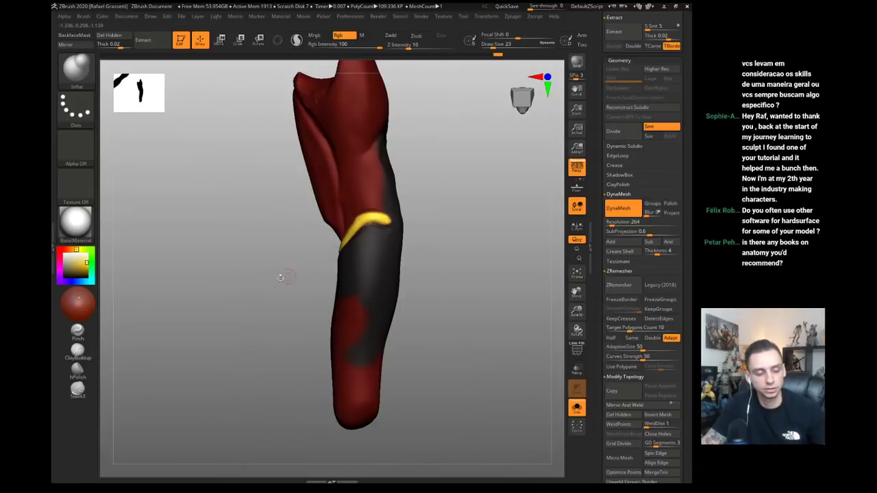
- Show the whole character, select the torso subtool and adjust its side contour with the Move brush at draw sizes 262, 163 and 324
{"action": "left_click_drag", "start_coordinate": [280, 278], "coordinate": [255, 185], "text": "shift"}
{"action": "key", "text": "shift+s"}
{"action": "left_click_drag", "start_coordinate": [243, 218], "coordinate": [222, 236], "text": "alt"}
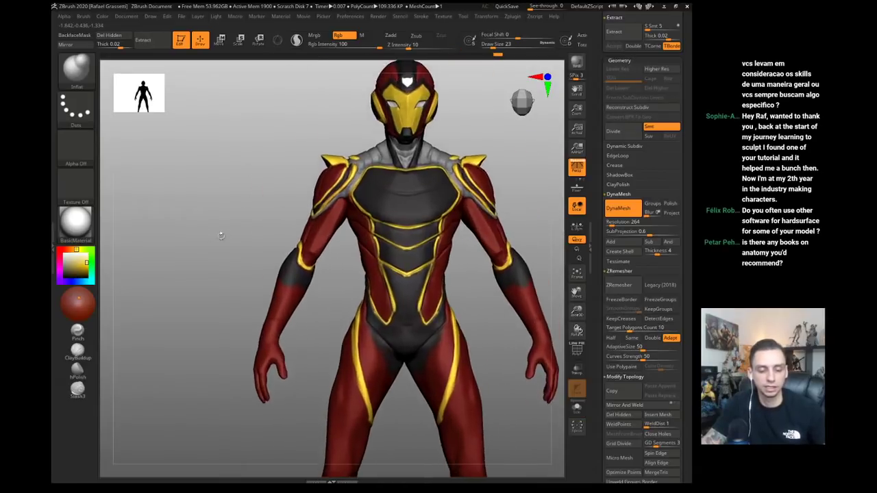
{"action": "right_click_drag", "start_coordinate": [221, 236], "coordinate": [227, 255]}
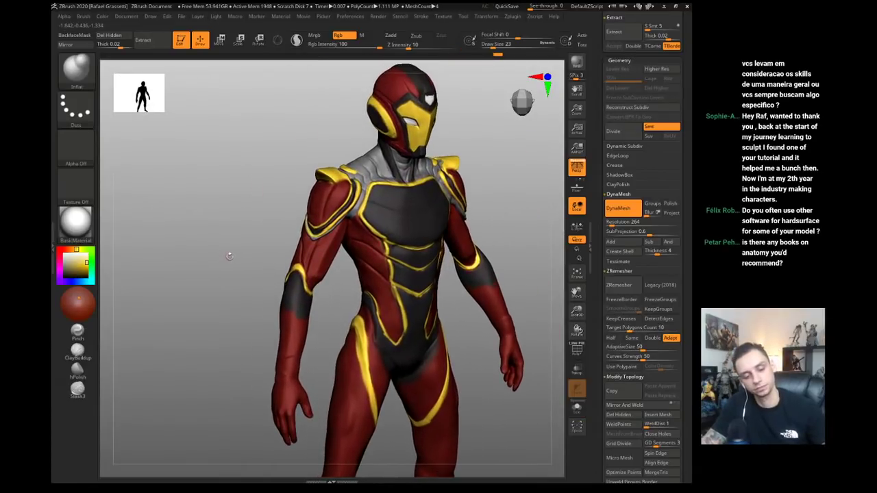
{"action": "key", "text": "b"}
{"action": "key", "text": "m"}
{"action": "key", "text": "v"}
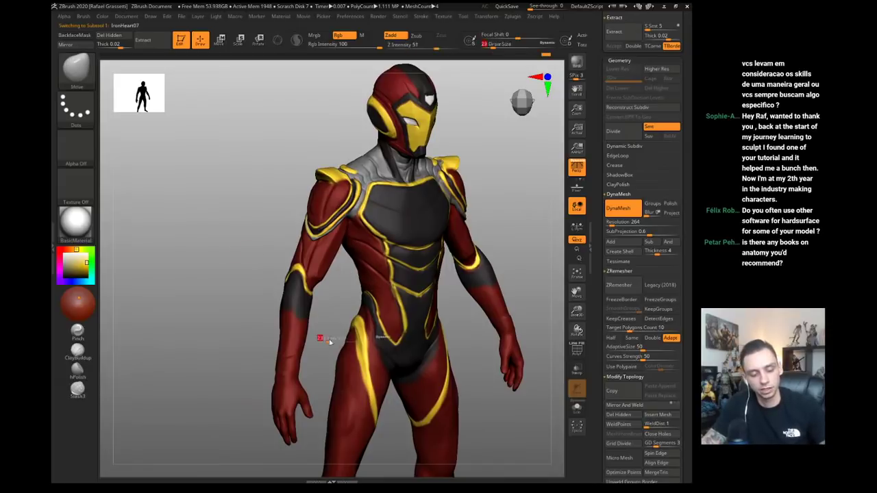
{"action": "left_click_drag", "start_coordinate": [363, 328], "coordinate": [374, 322]}
{"action": "key", "text": "bracketleft"}
{"action": "key", "text": "bracketleft"}
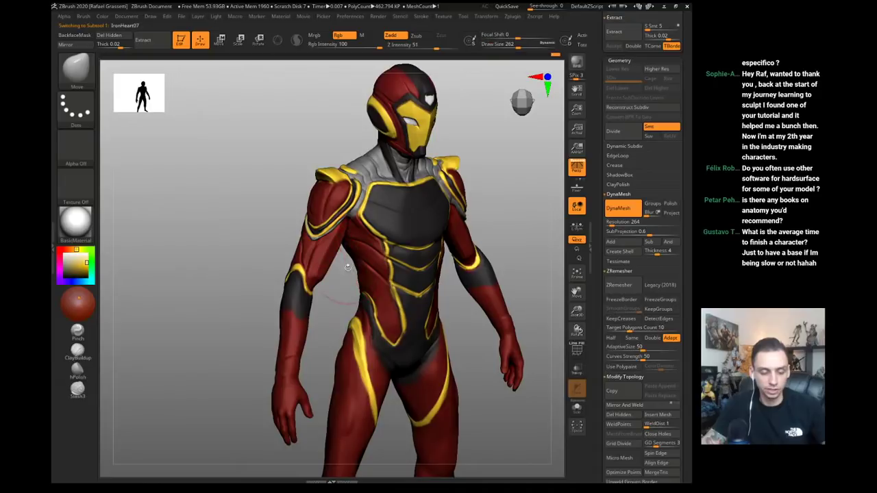
{"action": "right_click_drag", "start_coordinate": [363, 257], "coordinate": [348, 247]}
{"action": "key", "text": "bracketleft"}
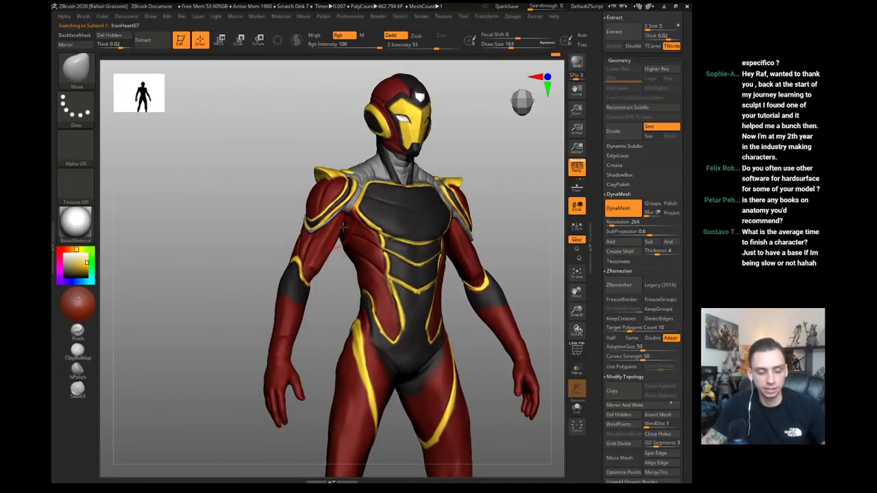
{"action": "key", "text": "s"}
{"action": "left_click_drag", "start_coordinate": [350, 266], "coordinate": [366, 270]}
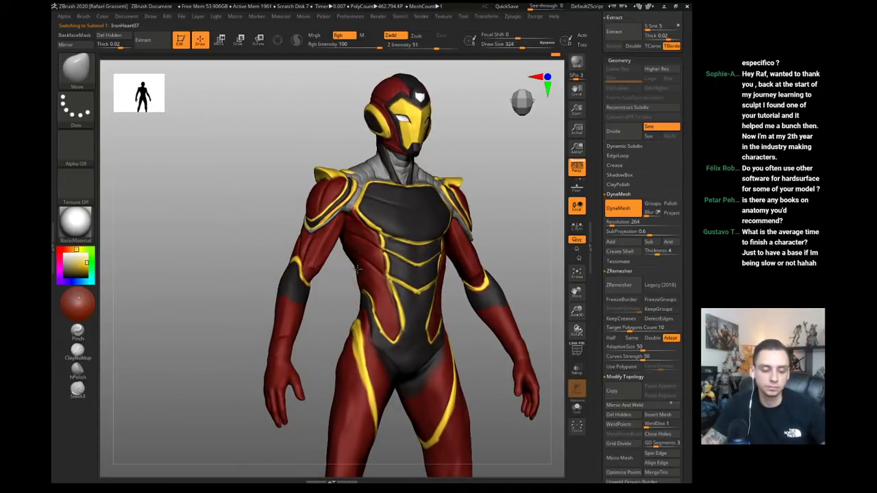
- Try to adjust the contour of the hip and upper thigh with the Move brush
{"action": "mouse_move", "coordinate": [347, 287]}
{"action": "right_mouse_down"}
{"action": "mouse_move", "coordinate": [347, 309]}
{"action": "mouse_move", "coordinate": [345, 282]}
{"action": "right_mouse_up"}
{"action": "key", "text": "1"}
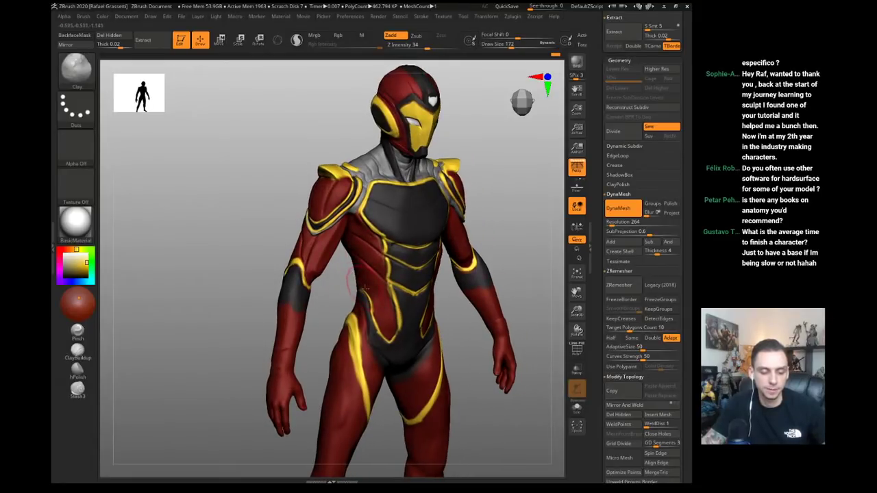
{"action": "right_click_drag", "start_coordinate": [349, 271], "coordinate": [251, 183]}
{"action": "key", "text": "2"}
{"action": "key", "text": "s"}
{"action": "left_click_drag", "start_coordinate": [364, 310], "coordinate": [369, 310]}
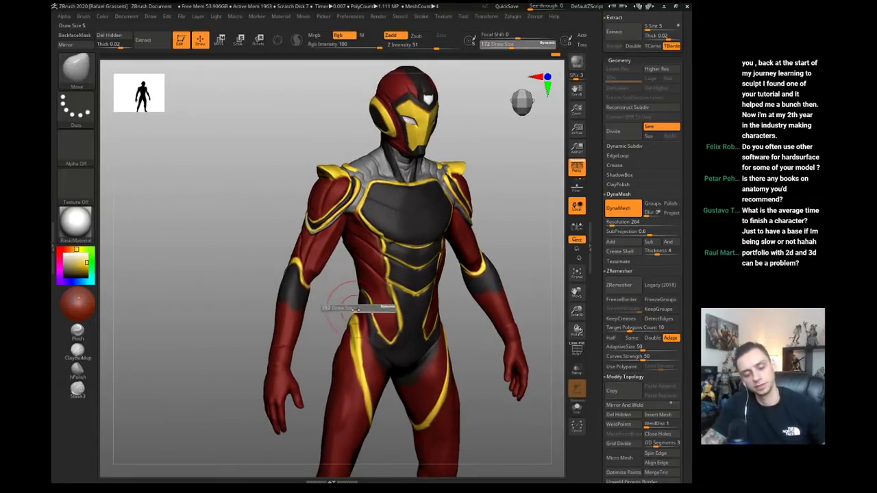
{"action": "left_click_drag", "start_coordinate": [450, 351], "coordinate": [460, 379]}
{"action": "key", "text": "ctrl+z"}
- Adjust the inner thigh contour with the Move brush at draw sizes 453 and 324
{"action": "key", "text": "s"}
{"action": "key", "text": "s"}
{"action": "left_click_drag", "start_coordinate": [409, 409], "coordinate": [406, 409]}
{"action": "left_click_drag", "start_coordinate": [407, 414], "coordinate": [396, 420]}
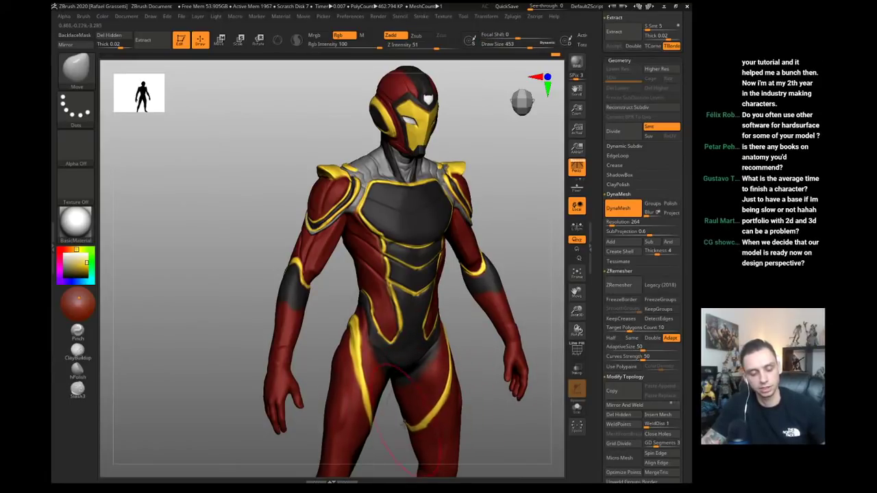
{"action": "right_click_drag", "start_coordinate": [398, 443], "coordinate": [413, 381], "text": "alt"}
{"action": "key", "text": "s"}
{"action": "left_click_drag", "start_coordinate": [434, 394], "coordinate": [430, 394]}
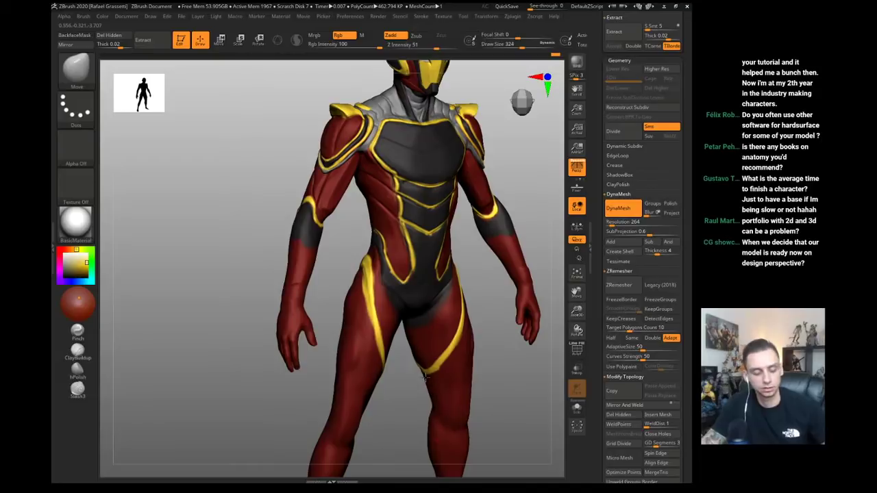
- Refine the waist and hip side, alternating the Clay brush at draw sizes 187 and 101 with the Move brush at 245 and 228
{"action": "key", "text": "b"}
{"action": "key", "text": "c"}
{"action": "key", "text": "l"}
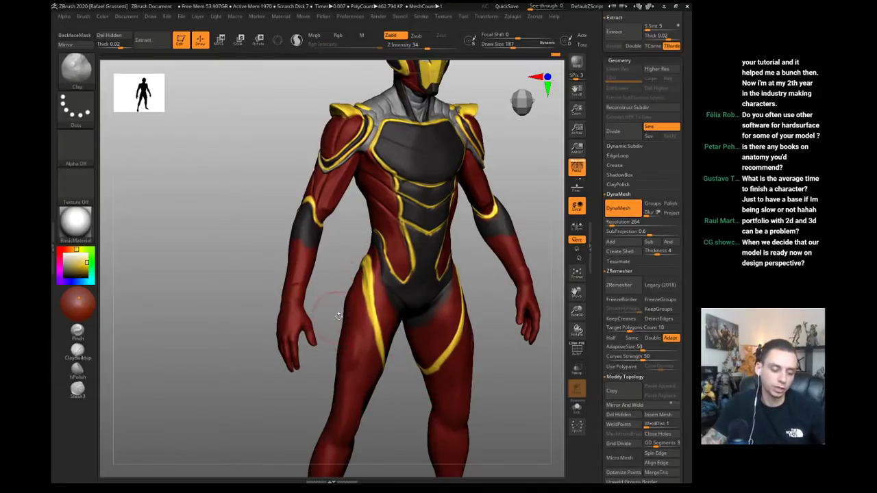
{"action": "key", "text": "b"}
{"action": "key", "text": "m"}
{"action": "key", "text": "v"}
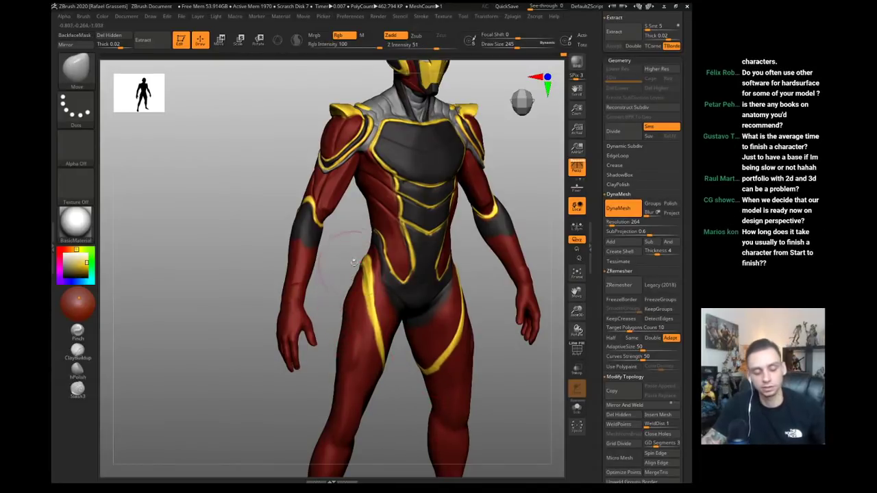
{"action": "key", "text": "b"}
{"action": "key", "text": "c"}
{"action": "key", "text": "l"}
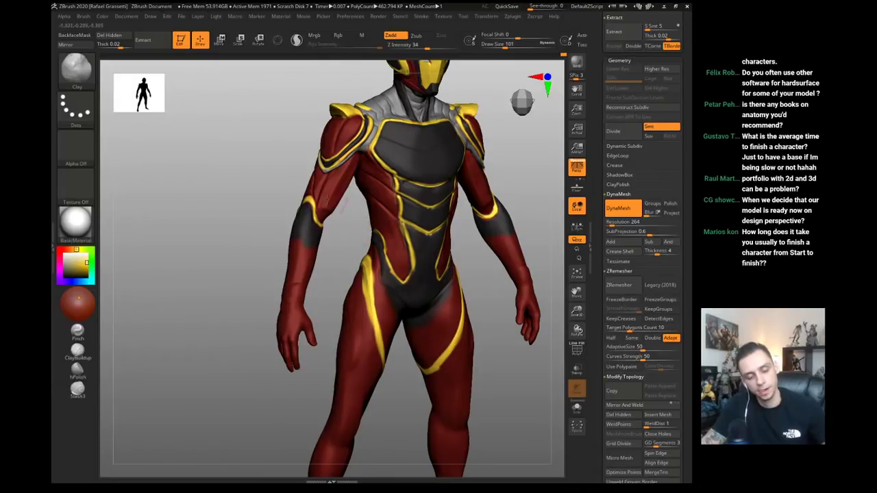
{"action": "key", "text": "b"}
{"action": "key", "text": "m"}
{"action": "key", "text": "v"}
{"action": "key", "text": "s"}
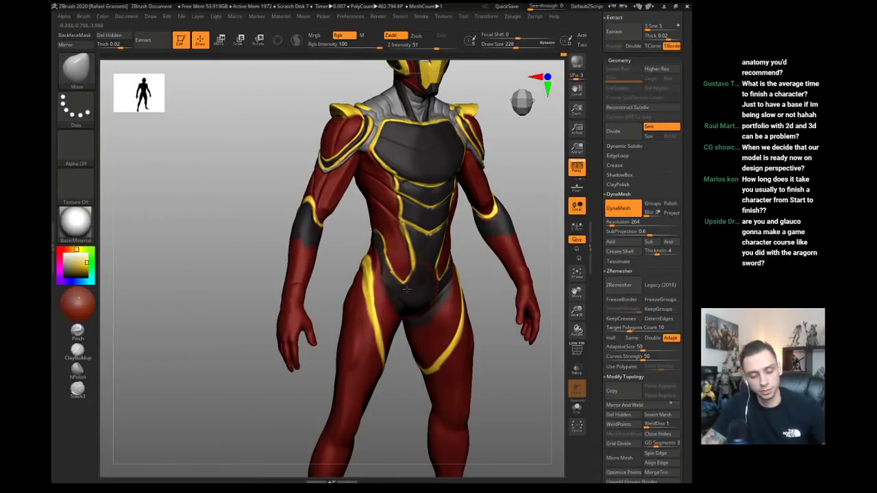
- Adjust the lower tip of the yellow side trim above the pelvis with the Move brush at draw sizes 257 and 217
{"action": "key", "text": "s"}
{"action": "right_click_drag", "start_coordinate": [435, 288], "coordinate": [406, 283]}
{"action": "key", "text": "s"}
{"action": "key", "text": "s"}
{"action": "left_click_drag", "start_coordinate": [395, 283], "coordinate": [402, 283]}
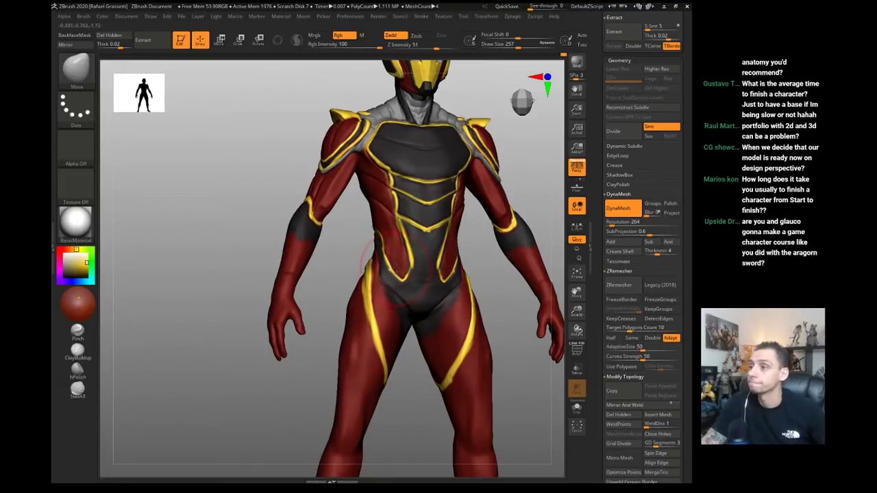
{"action": "mouse_move", "coordinate": [394, 279]}
{"action": "left_mouse_down"}
{"action": "mouse_move", "coordinate": [401, 276]}
{"action": "mouse_move", "coordinate": [396, 291]}
{"action": "left_mouse_up"}
{"action": "key", "text": "s"}
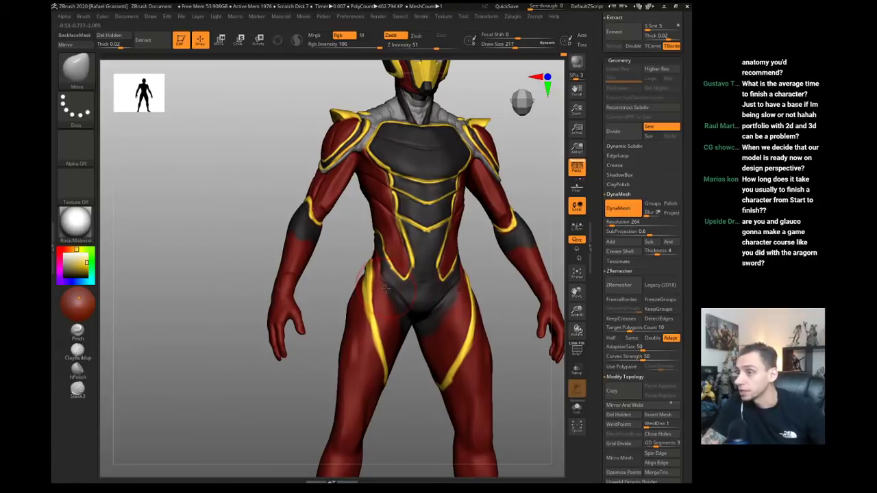
- Refine the shape of the black pelvis area with the Move brush at draw sizes 167 and 223
{"action": "left_click_drag", "start_coordinate": [233, 183], "coordinate": [226, 178]}
{"action": "key", "text": "s"}
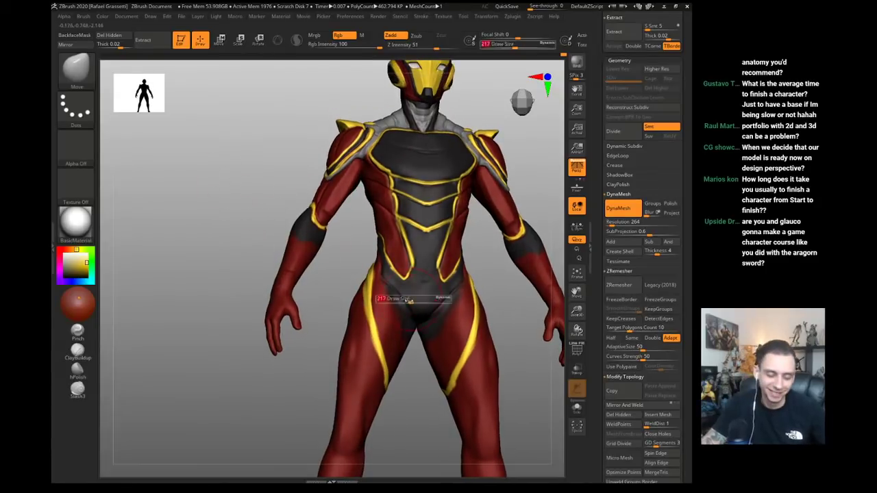
{"action": "left_click_drag", "start_coordinate": [409, 300], "coordinate": [406, 301]}
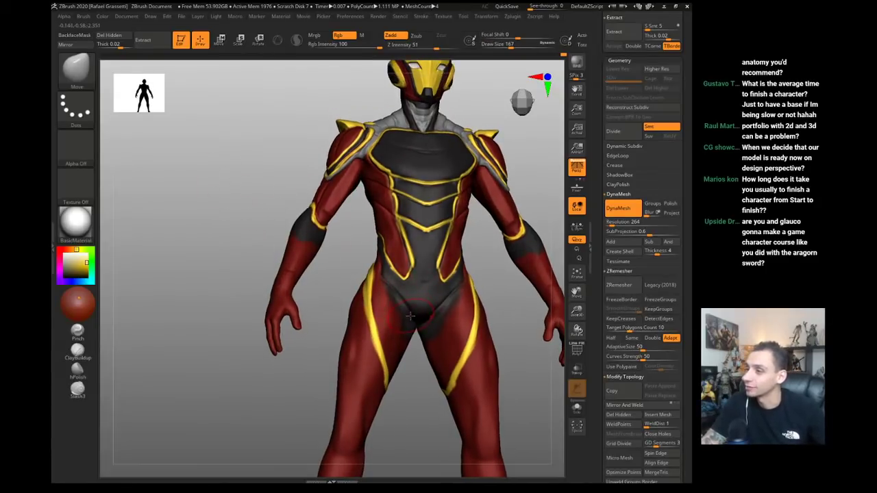
{"action": "left_click_drag", "start_coordinate": [239, 199], "coordinate": [242, 212]}
{"action": "key", "text": "s"}
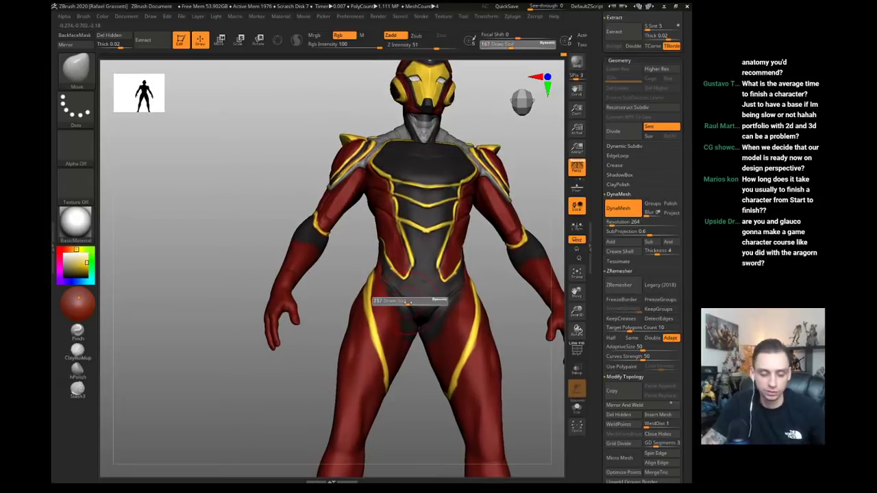
{"action": "left_click_drag", "start_coordinate": [409, 302], "coordinate": [413, 303]}
{"action": "mouse_move", "coordinate": [267, 213]}
{"action": "left_mouse_down"}
{"action": "mouse_move", "coordinate": [278, 244]}
{"action": "mouse_move", "coordinate": [251, 242]}
{"action": "mouse_move", "coordinate": [288, 247]}
{"action": "left_mouse_up"}
{"action": "key", "text": "s"}
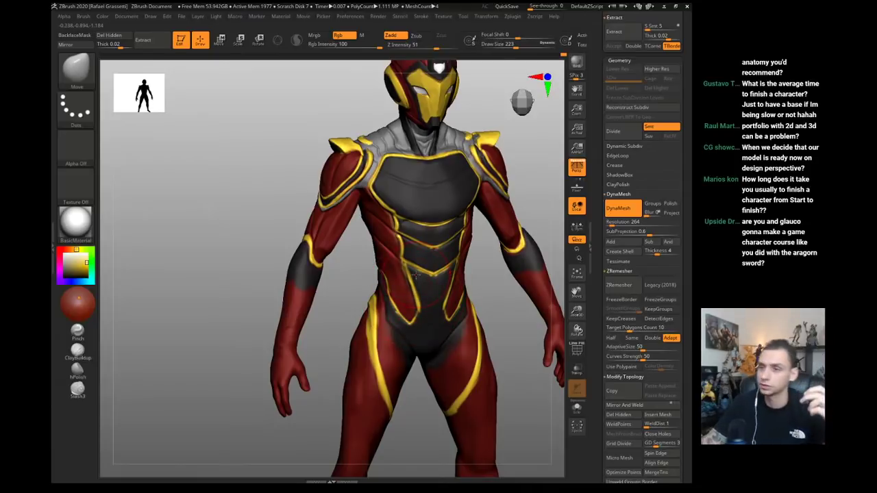
- Touch up the paint where the yellow abdominal trim meets the red torso side with the Inflat brush at draw sizes 20 and 17
{"action": "left_click_drag", "start_coordinate": [268, 193], "coordinate": [305, 199], "text": "alt"}
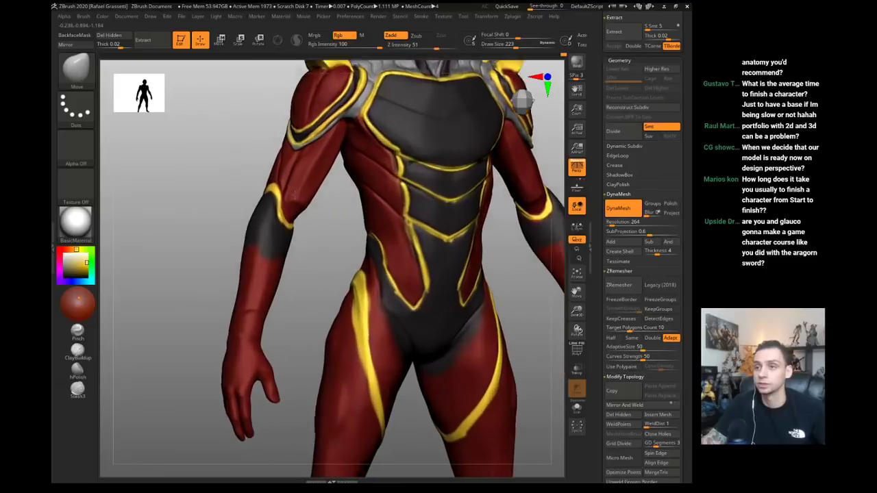
{"action": "key", "text": "s"}
{"action": "left_click", "coordinate": [402, 212]}
{"action": "key", "text": "b"}
{"action": "key", "text": "i"}
{"action": "key", "text": "n"}
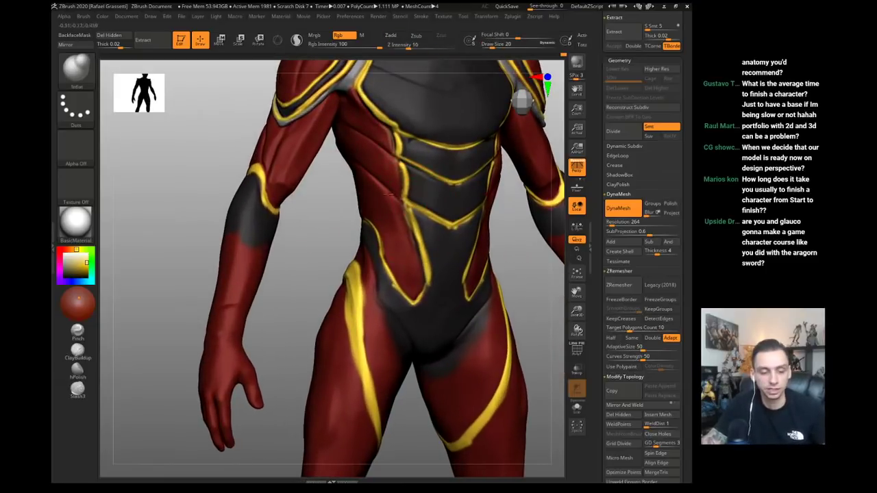
{"action": "left_click_drag", "start_coordinate": [76, 265], "coordinate": [354, 287]}
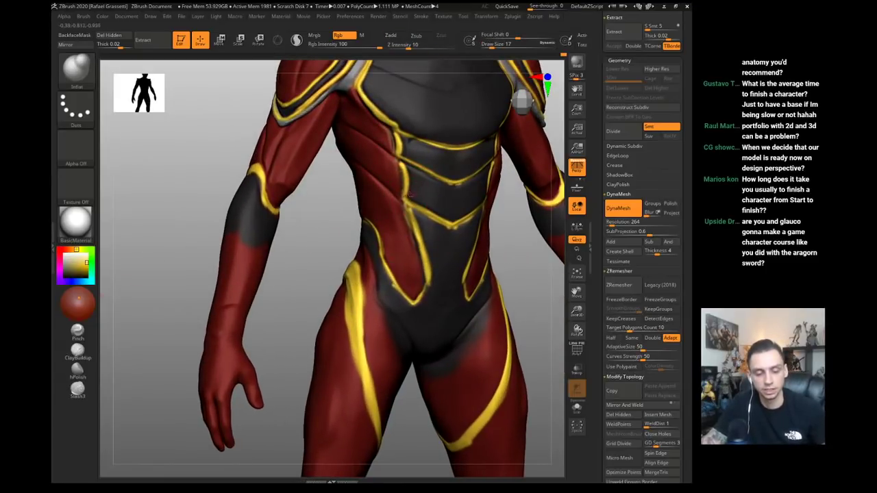
- Carve along the yellow abdominal trim with the DamStandard brush at draw sizes 25 and 29, and touch it up with the Inflat brush
{"action": "key", "text": "b"}
{"action": "key", "text": "d"}
{"action": "key", "text": "s"}
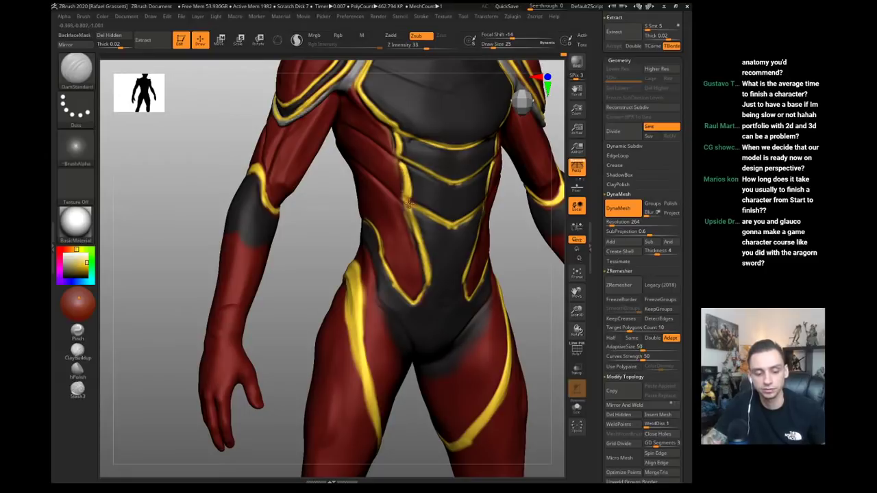
{"action": "left_click_drag", "start_coordinate": [409, 202], "coordinate": [397, 136]}
{"action": "key", "text": "s"}
{"action": "left_click", "coordinate": [404, 160]}
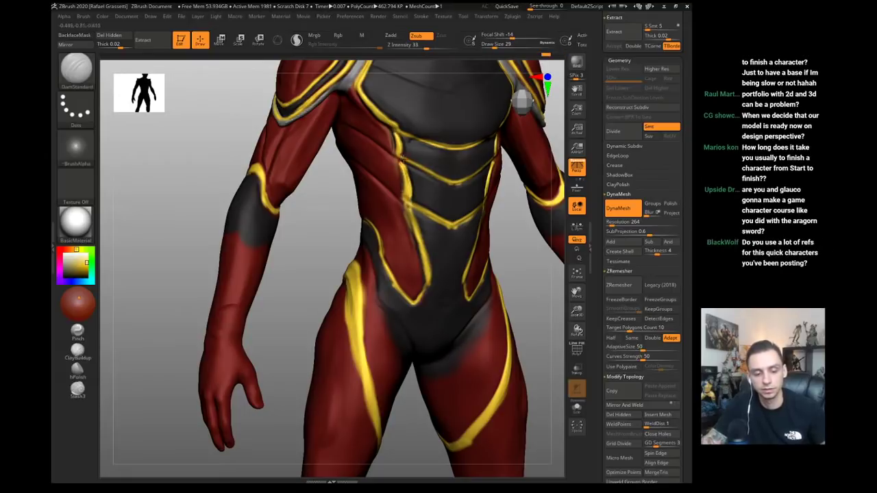
{"action": "key", "text": "b"}
{"action": "key", "text": "i"}
{"action": "key", "text": "n"}
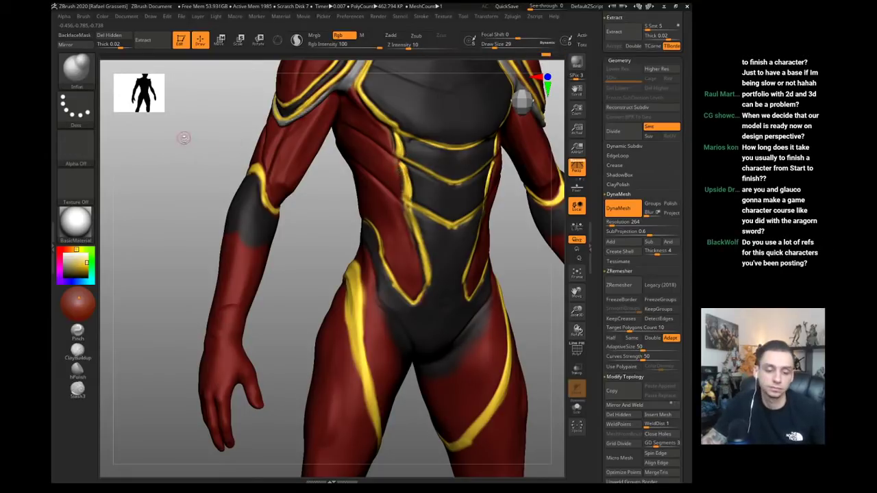
{"action": "mouse_move", "coordinate": [183, 137]}
{"action": "left_mouse_down"}
{"action": "mouse_move", "coordinate": [199, 188]}
{"action": "mouse_move", "coordinate": [220, 192]}
{"action": "left_mouse_up"}
- Reshape the red rib panels on the torso side with the Move brush at draw sizes 149 and 197
{"action": "key", "text": "b"}
{"action": "key", "text": "m"}
{"action": "key", "text": "v"}
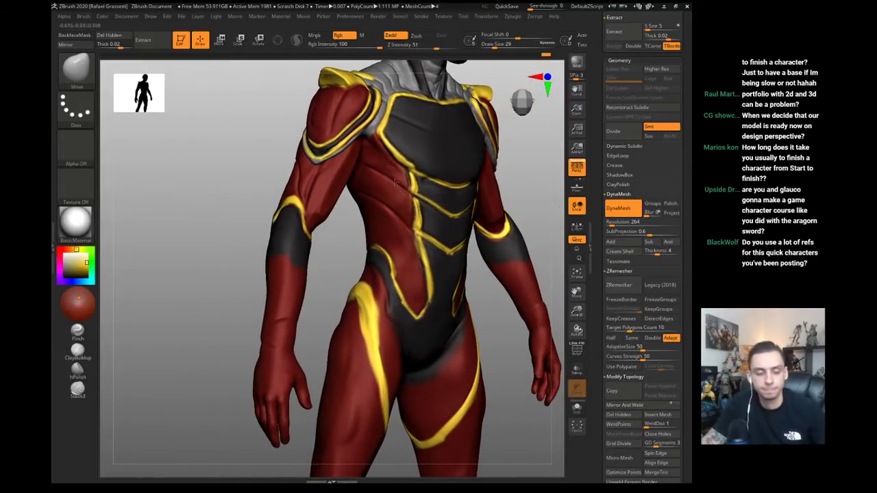
{"action": "key", "text": "s"}
{"action": "left_click_drag", "start_coordinate": [406, 192], "coordinate": [409, 193]}
{"action": "left_click_drag", "start_coordinate": [265, 123], "coordinate": [268, 123]}
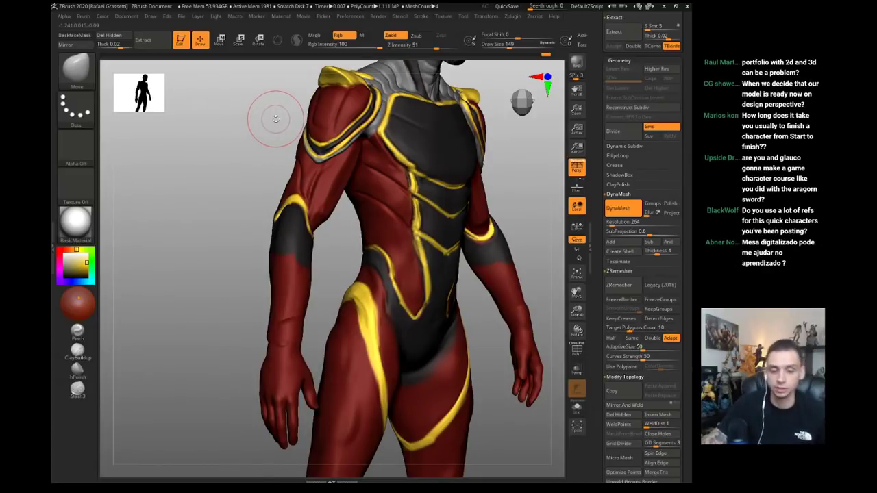
{"action": "left_click_drag", "start_coordinate": [254, 151], "coordinate": [267, 157]}
{"action": "key", "text": "s"}
{"action": "left_click_drag", "start_coordinate": [393, 213], "coordinate": [397, 213]}
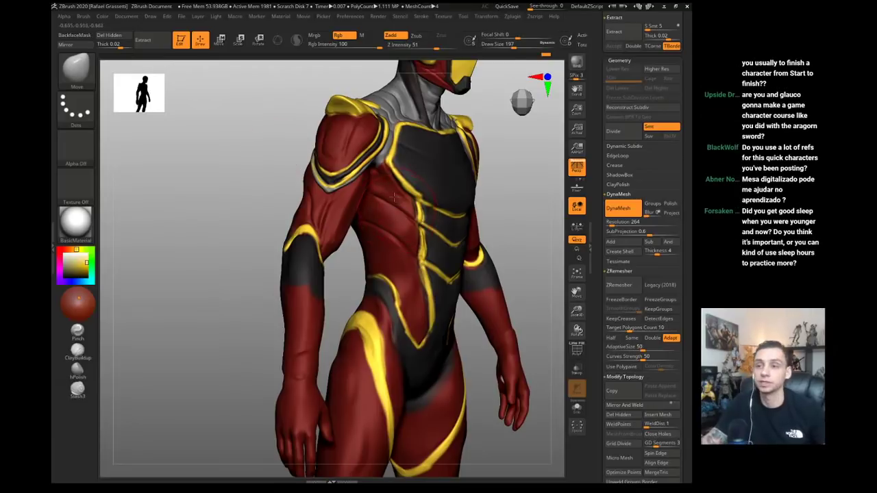
- Adjust the rib area below the armpit and chest plate with the Move brush at draw sizes 149, 177 and 167
{"action": "key", "text": "s"}
{"action": "left_click_drag", "start_coordinate": [393, 176], "coordinate": [389, 176]}
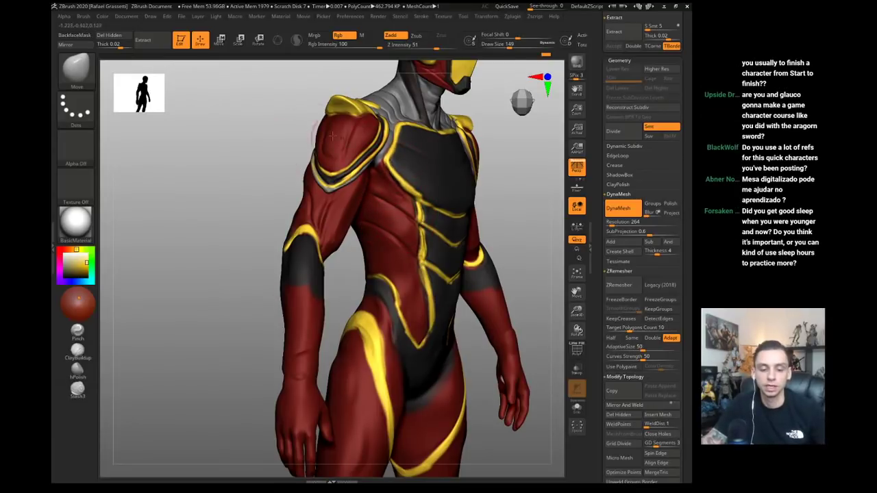
{"action": "left_click_drag", "start_coordinate": [288, 132], "coordinate": [305, 133]}
{"action": "key", "text": "s"}
{"action": "left_click_drag", "start_coordinate": [389, 175], "coordinate": [392, 176]}
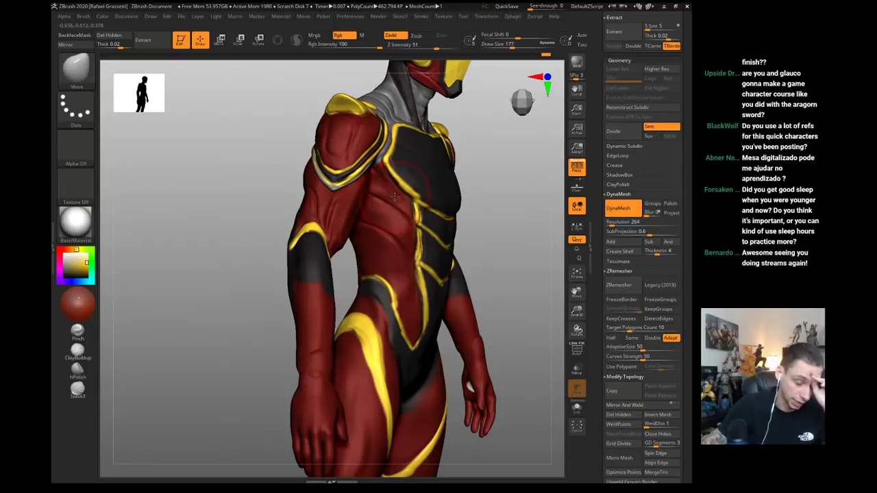
{"action": "key", "text": "]"}
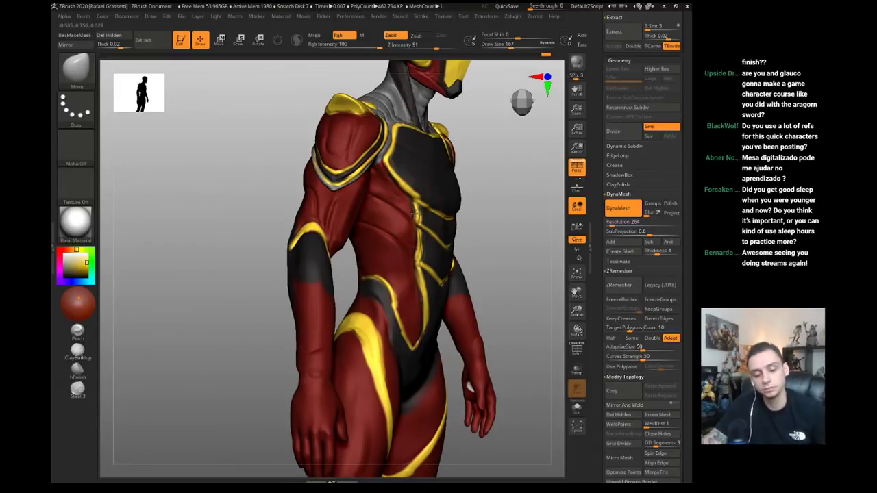
- Refine the abdomen and waist contour from side and front views with the Move brush at draw sizes 228, 167 and 212
{"action": "left_click_drag", "start_coordinate": [485, 251], "coordinate": [402, 219]}
{"action": "key", "text": "]"}
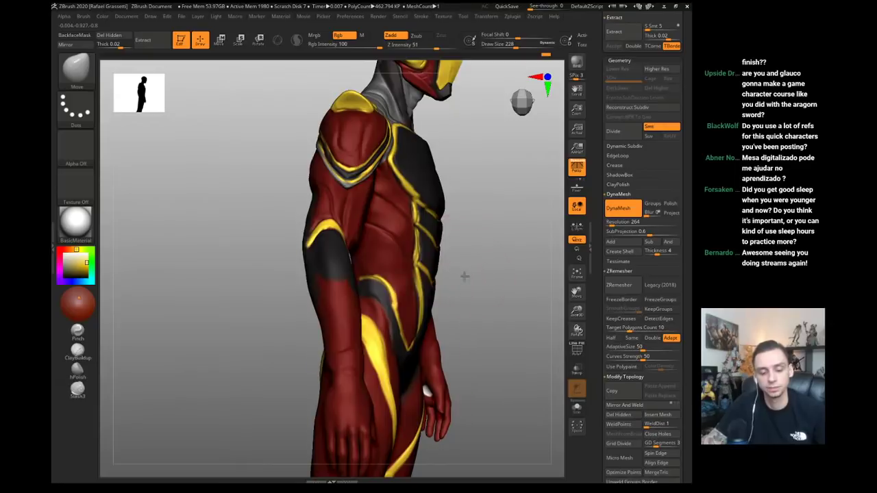
{"action": "left_click_drag", "start_coordinate": [464, 274], "coordinate": [420, 270]}
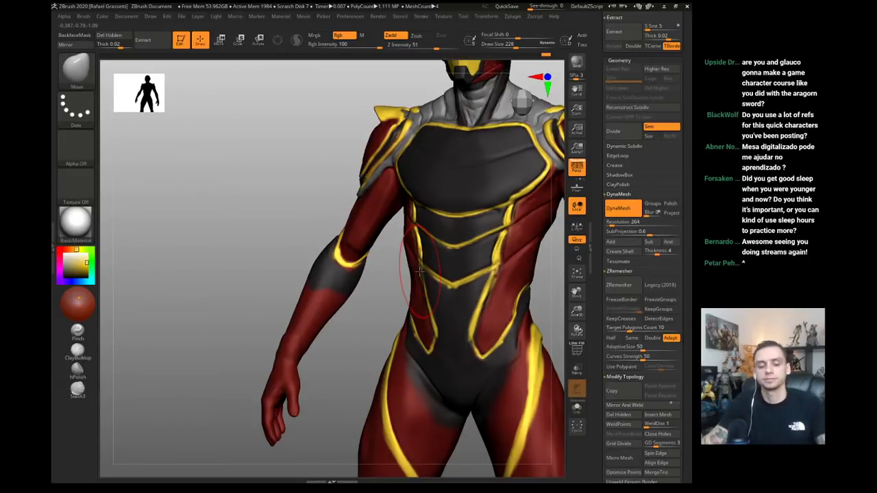
{"action": "left_click_drag", "start_coordinate": [265, 190], "coordinate": [414, 220]}
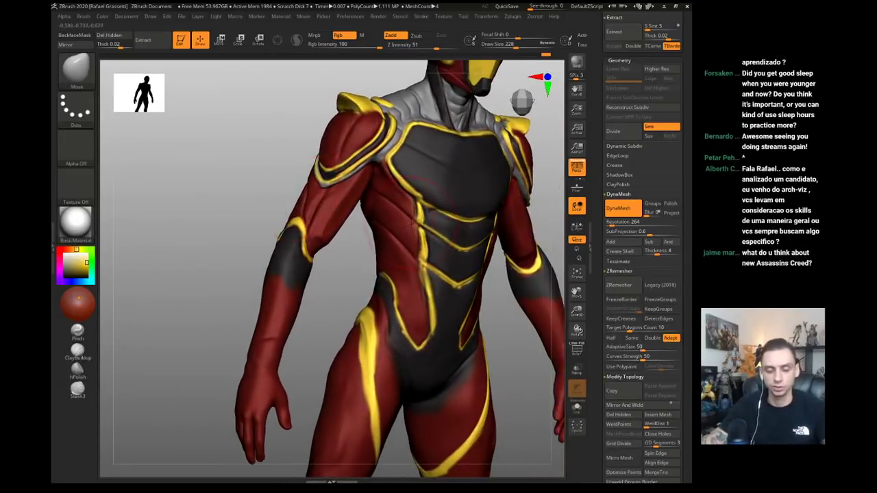
{"action": "key", "text": "bracketleft"}
{"action": "mouse_move", "coordinate": [359, 260]}
{"action": "left_mouse_down"}
{"action": "mouse_move", "coordinate": [413, 242]}
{"action": "mouse_move", "coordinate": [420, 220]}
{"action": "left_mouse_up"}
{"action": "left_click_drag", "start_coordinate": [524, 240], "coordinate": [440, 257]}
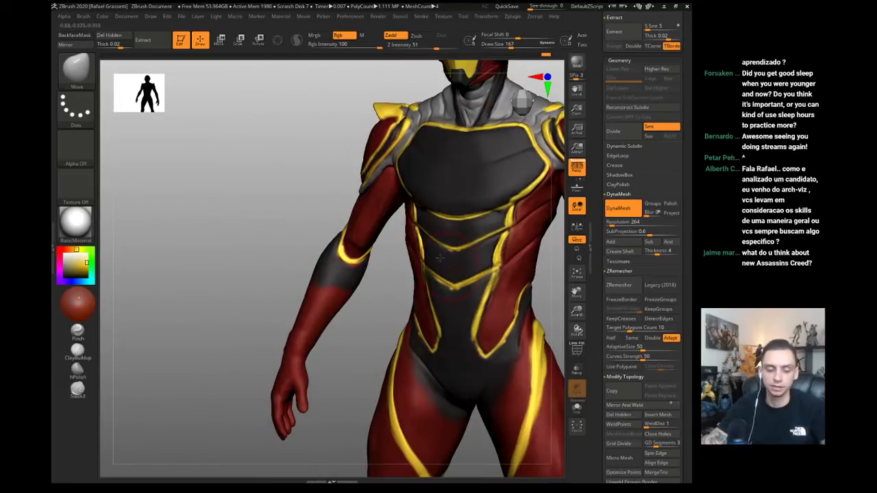
{"action": "right_click_drag", "start_coordinate": [411, 236], "coordinate": [395, 271]}
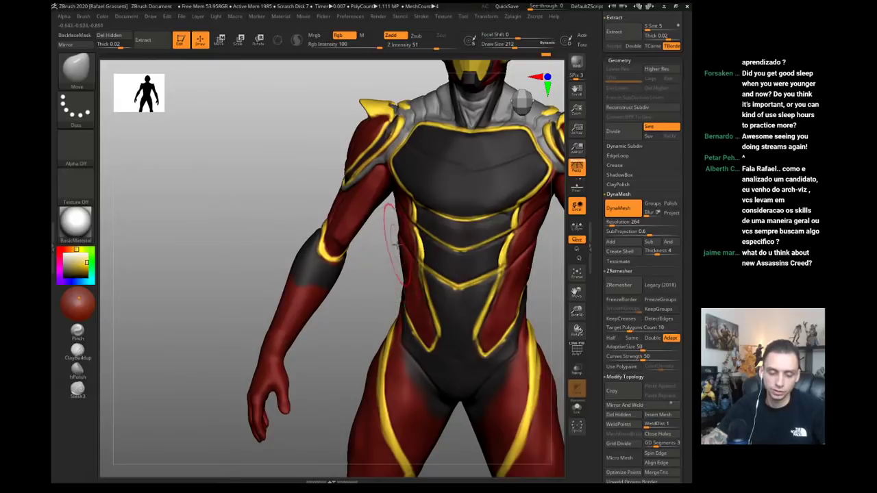
{"action": "right_click_drag", "start_coordinate": [374, 243], "coordinate": [408, 243]}
{"action": "key", "text": "b"}
{"action": "key", "text": "c"}
{"action": "key", "text": "l"}
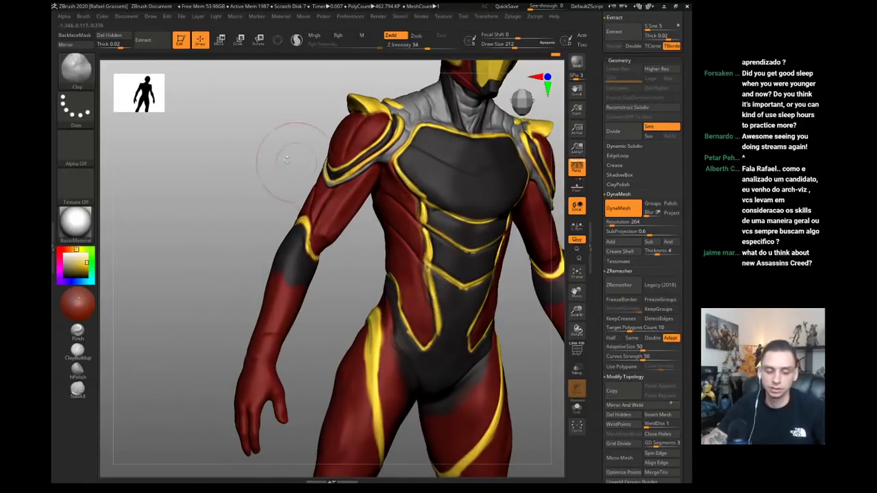
{"action": "right_click_drag", "start_coordinate": [286, 159], "coordinate": [247, 167], "text": "ctrl"}
{"action": "mouse_move", "coordinate": [246, 167]}
{"action": "right_mouse_down"}
{"action": "mouse_move", "coordinate": [215, 170]}
{"action": "mouse_move", "coordinate": [199, 211]}
{"action": "mouse_move", "coordinate": [225, 212]}
{"action": "mouse_move", "coordinate": [212, 234]}
{"action": "mouse_move", "coordinate": [262, 238]}
{"action": "right_mouse_up"}
{"action": "key", "text": "b"}
{"action": "key", "text": "m"}
{"action": "key", "text": "v"}
- Switch to the arm subtool and sculpt the red upper arm with the Clay brush at draw size 83
{"action": "key", "text": "b"}
{"action": "key", "text": "c"}
{"action": "key", "text": "l"}
{"action": "key", "text": "s"}
{"action": "left_click_drag", "start_coordinate": [319, 260], "coordinate": [308, 260]}
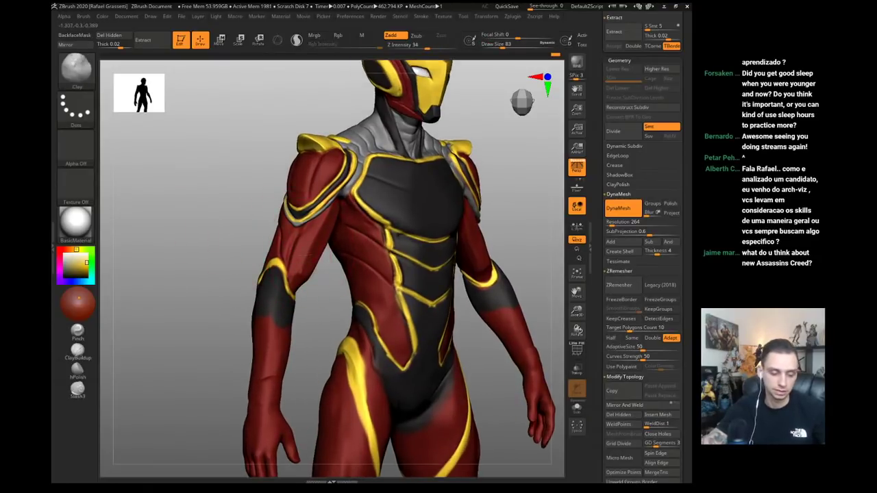
{"action": "left_click", "coordinate": [301, 285], "text": "alt"}
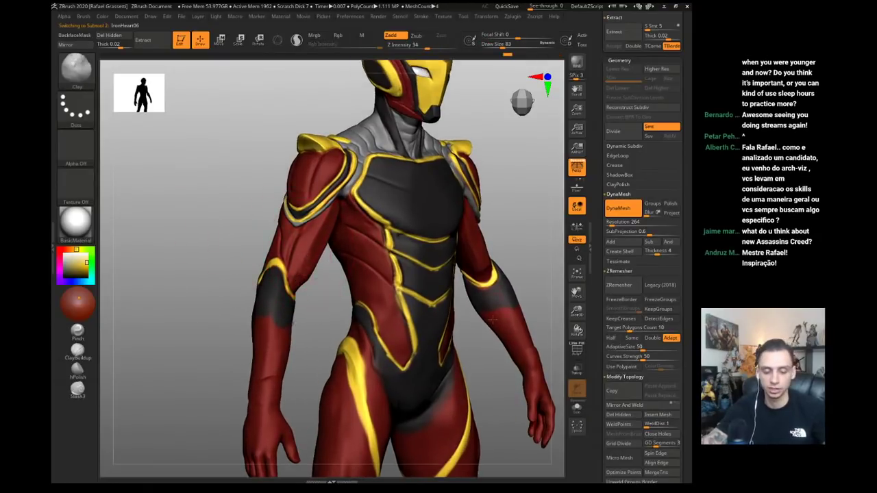
{"action": "right_click_drag", "start_coordinate": [492, 320], "coordinate": [447, 317]}
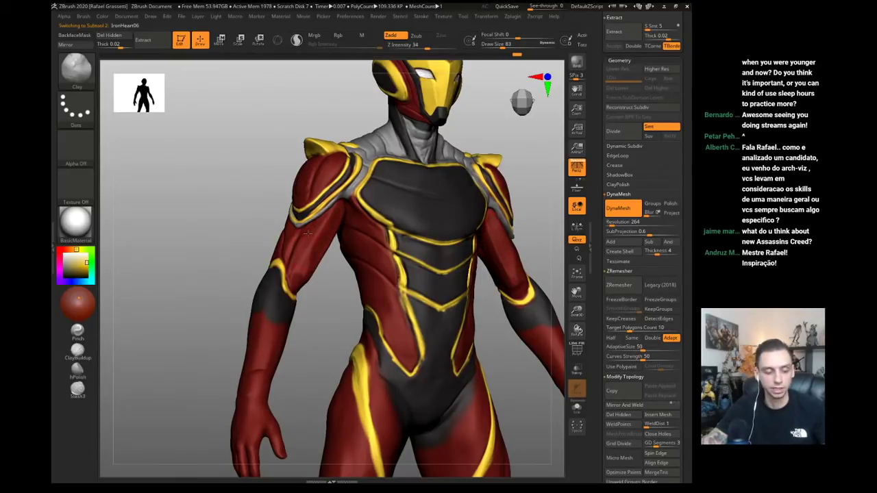
- Flatten the upper arm with the hPolish brush at draw sizes 108 and 124, and build it up with the Clay brush
{"action": "left_click", "coordinate": [78, 367]}
{"action": "key", "text": "bracketright"}
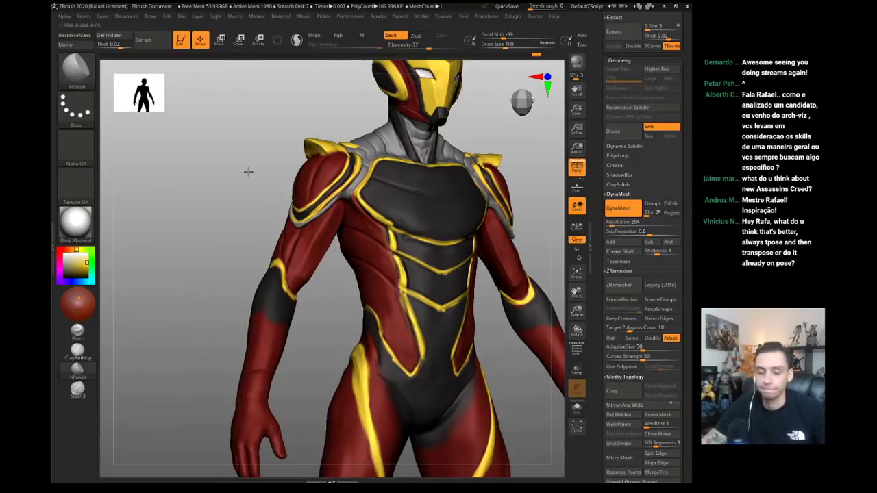
{"action": "left_click_drag", "start_coordinate": [248, 171], "coordinate": [224, 173]}
{"action": "key", "text": "bracketright"}
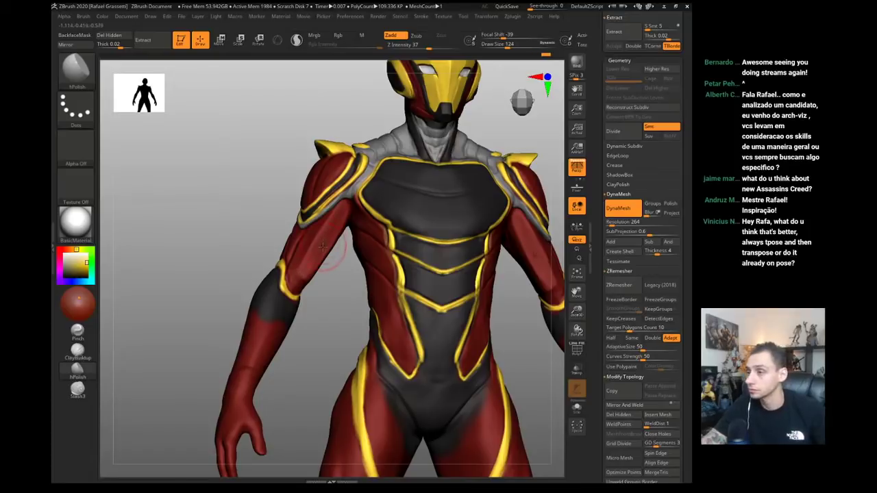
{"action": "key", "text": "b"}
{"action": "key", "text": "c"}
{"action": "key", "text": "l"}
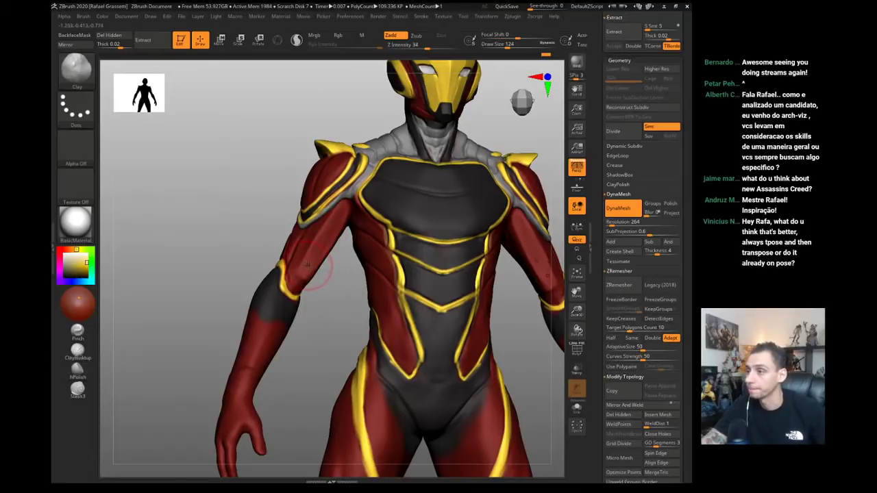
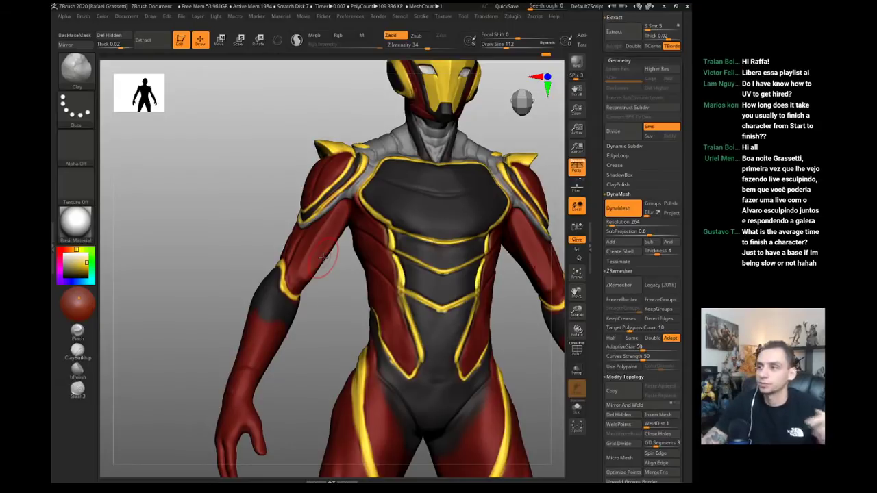
- Switch to the torso subtool and reshape the armpit area beside the chest plate with the Move brush at draw sizes 87 and 71
{"action": "left_click_drag", "start_coordinate": [278, 153], "coordinate": [277, 183]}
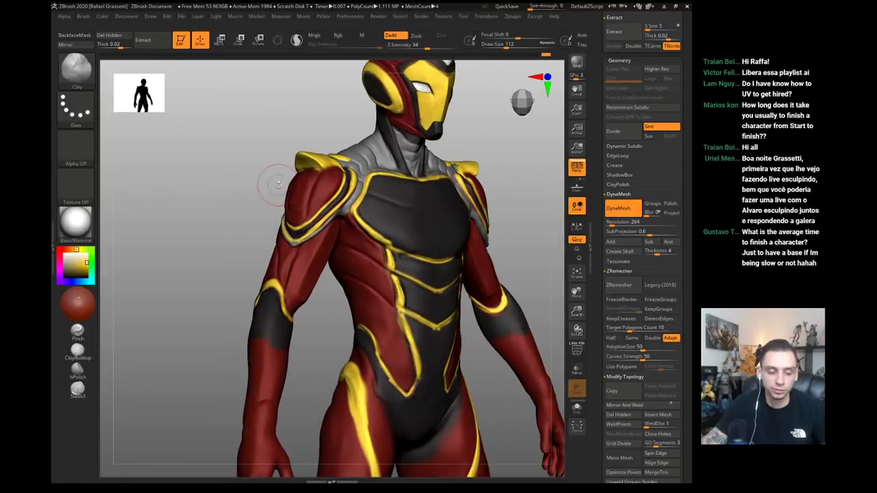
{"action": "key", "text": "b"}
{"action": "key", "text": "m"}
{"action": "key", "text": "v"}
{"action": "left_click", "coordinate": [342, 236], "text": "alt"}
{"action": "mouse_move", "coordinate": [264, 152]}
{"action": "left_mouse_down"}
{"action": "mouse_move", "coordinate": [244, 146]}
{"action": "mouse_move", "coordinate": [250, 174]}
{"action": "left_mouse_up"}
{"action": "key", "text": "s"}
{"action": "left_click", "coordinate": [334, 216]}
{"action": "left_click_drag", "start_coordinate": [334, 216], "coordinate": [331, 217]}
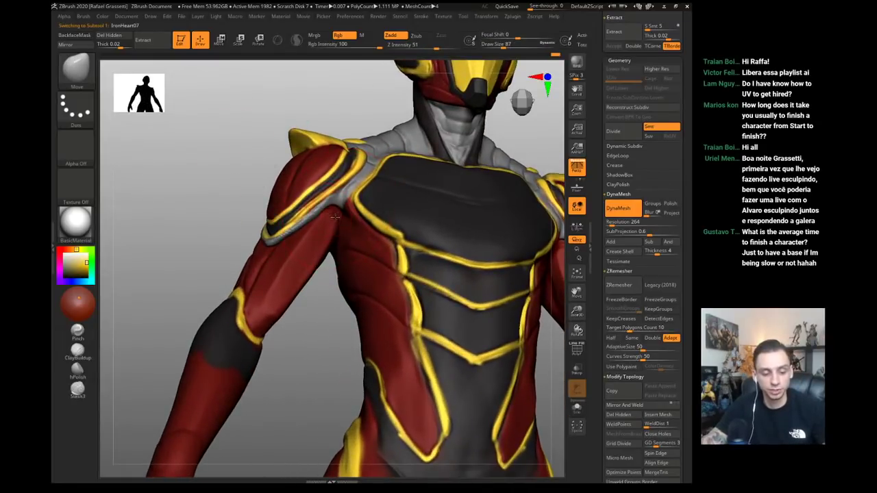
{"action": "key", "text": "s"}
{"action": "left_click", "coordinate": [334, 217]}
{"action": "key", "text": "s"}
{"action": "left_click", "coordinate": [332, 212]}
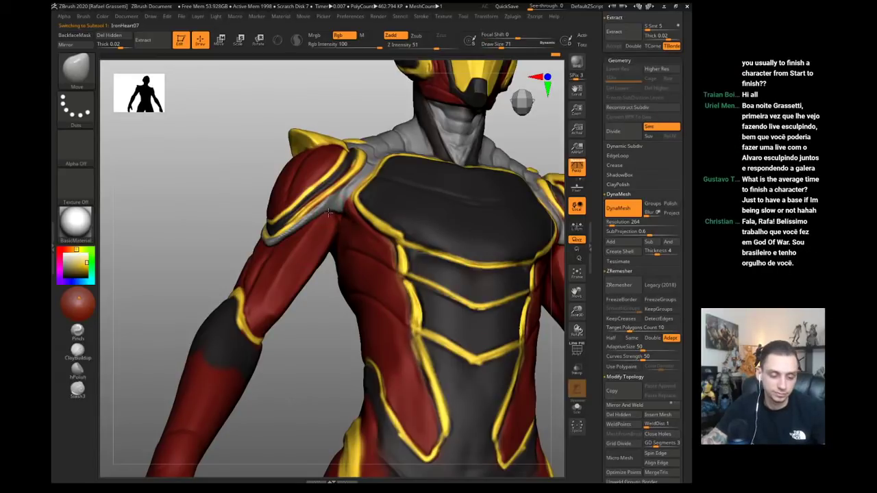
- Touch up the armpit area with the Clay brush and carve the grey strip between shoulder and chest plate with DamStandard at draw size 54
{"action": "key", "text": "b"}
{"action": "key", "text": "c"}
{"action": "key", "text": "l"}
{"action": "left_click_drag", "start_coordinate": [230, 143], "coordinate": [226, 100]}
{"action": "left_click_drag", "start_coordinate": [259, 148], "coordinate": [263, 218]}
{"action": "key", "text": "b"}
{"action": "key", "text": "d"}
{"action": "key", "text": "s"}
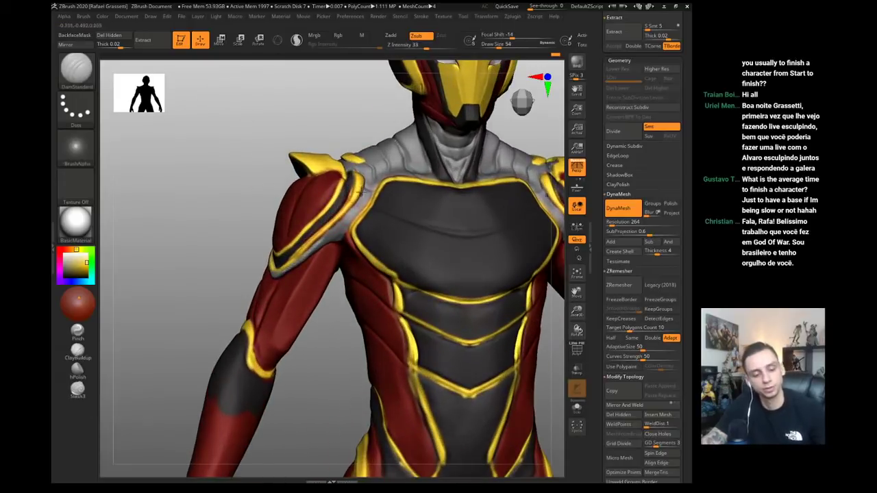
{"action": "left_click_drag", "start_coordinate": [355, 199], "coordinate": [340, 222]}
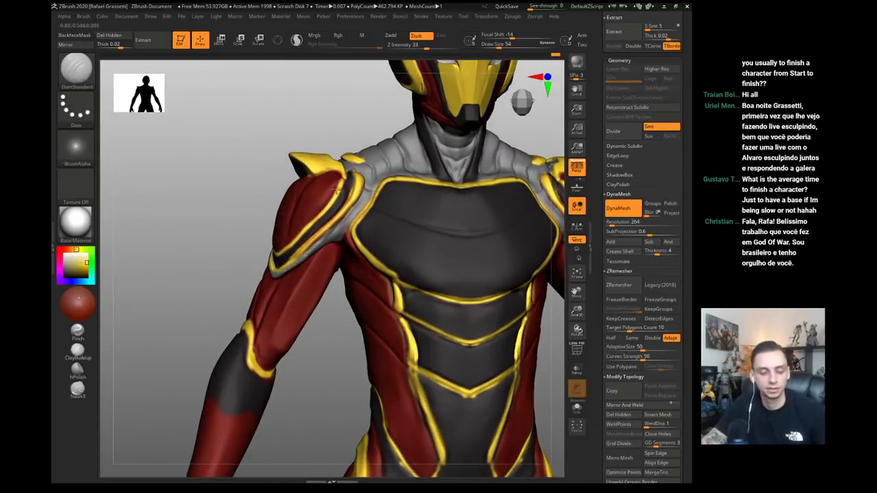
{"action": "left_click_drag", "start_coordinate": [242, 147], "coordinate": [268, 149]}
{"action": "left_click_drag", "start_coordinate": [359, 195], "coordinate": [327, 233]}
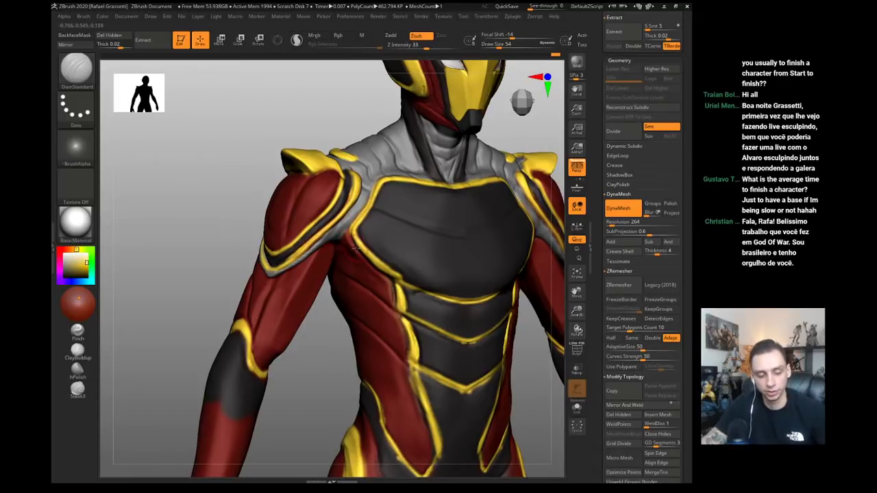
- Refine the chest plate's armpit corner with the Clay brush at draw sizes 44 and 25, and paint its trim yellow with Inflat at 35
{"action": "right_click_drag", "start_coordinate": [231, 186], "coordinate": [329, 233]}
{"action": "key", "text": "b"}
{"action": "key", "text": "c"}
{"action": "key", "text": "l"}
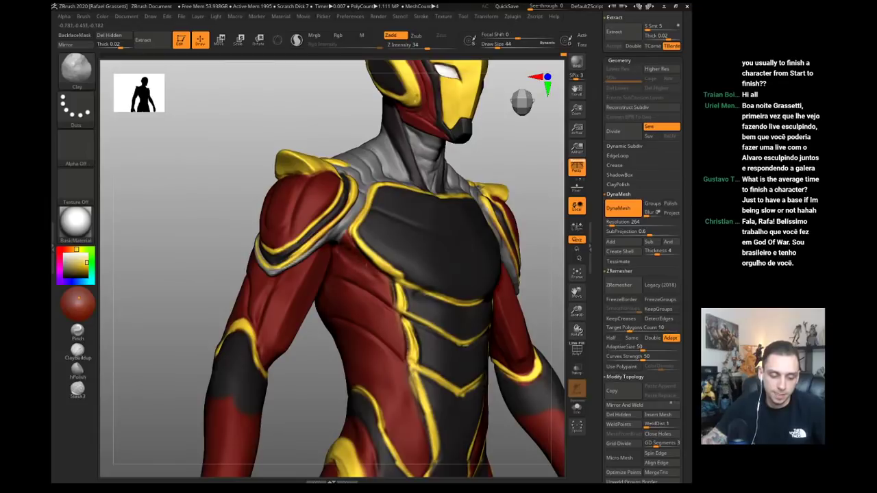
{"action": "key", "text": "b"}
{"action": "key", "text": "i"}
{"action": "key", "text": "n"}
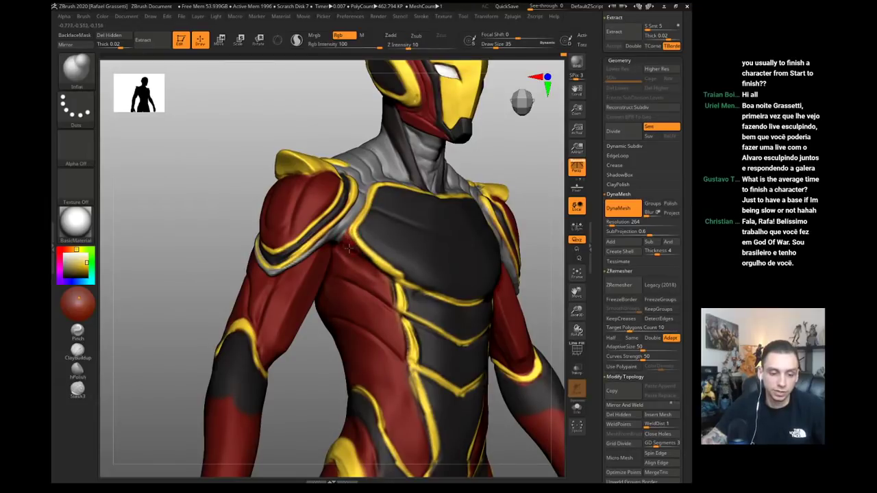
{"action": "key", "text": "c"}
{"action": "key", "text": "c"}
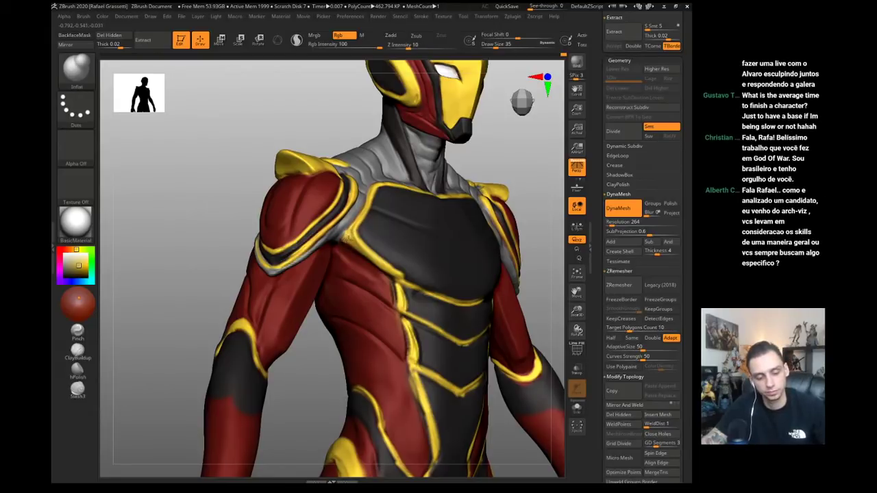
{"action": "key", "text": "b"}
{"action": "key", "text": "c"}
{"action": "key", "text": "l"}
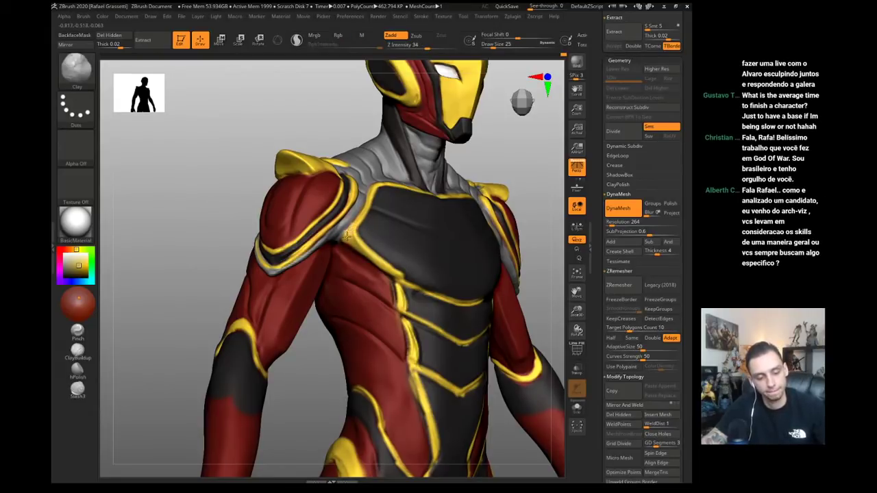
- Adjust the torso silhouette beside the chest plate from the front with the Move brush at draw size 324
{"action": "mouse_move", "coordinate": [239, 184]}
{"action": "left_mouse_down"}
{"action": "mouse_move", "coordinate": [179, 195]}
{"action": "mouse_move", "coordinate": [166, 183]}
{"action": "mouse_move", "coordinate": [201, 190]}
{"action": "mouse_move", "coordinate": [203, 207]}
{"action": "left_mouse_up"}
{"action": "key", "text": "b"}
{"action": "key", "text": "m"}
{"action": "key", "text": "v"}
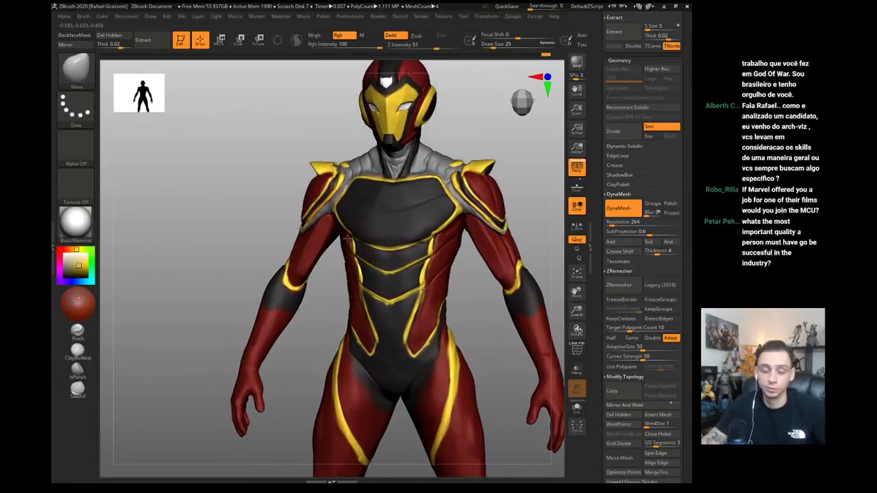
{"action": "key", "text": "s"}
{"action": "left_click_drag", "start_coordinate": [347, 241], "coordinate": [357, 241]}
{"action": "key", "text": "s"}
{"action": "mouse_move", "coordinate": [364, 272]}
{"action": "left_mouse_down"}
{"action": "mouse_move", "coordinate": [372, 283]}
{"action": "mouse_move", "coordinate": [364, 265]}
{"action": "left_mouse_up"}
{"action": "left_click_drag", "start_coordinate": [225, 179], "coordinate": [236, 179]}
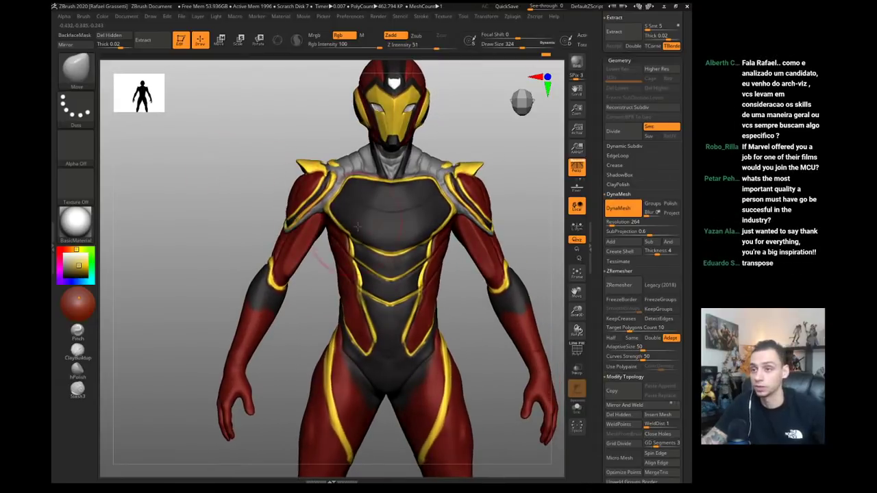
- Build up the black chest plate with the Clay brush at draw sizes 116 and 154, lowering the Z Intensity to 18
{"action": "key", "text": "b"}
{"action": "key", "text": "c"}
{"action": "key", "text": "l"}
{"action": "key", "text": "s"}
{"action": "left_click_drag", "start_coordinate": [357, 235], "coordinate": [355, 235]}
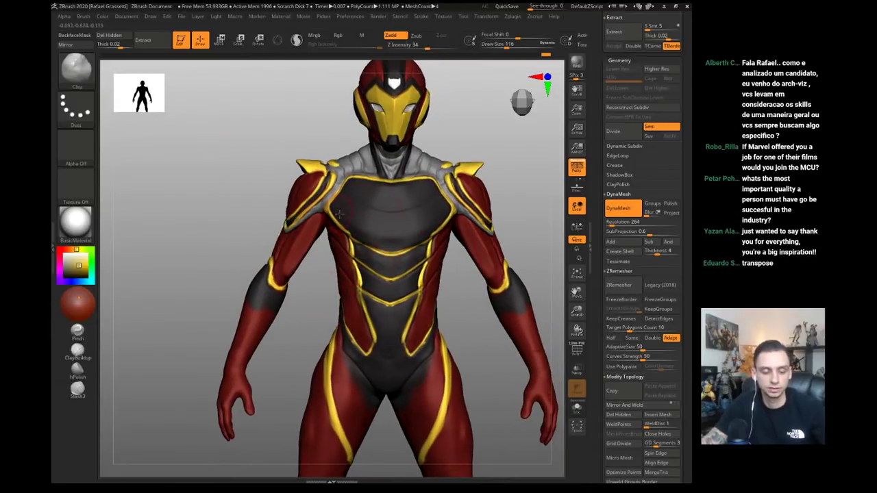
{"action": "left_click_drag", "start_coordinate": [339, 204], "coordinate": [328, 190]}
{"action": "left_click_drag", "start_coordinate": [276, 177], "coordinate": [288, 159]}
{"action": "left_click_drag", "start_coordinate": [506, 45], "coordinate": [510, 45]}
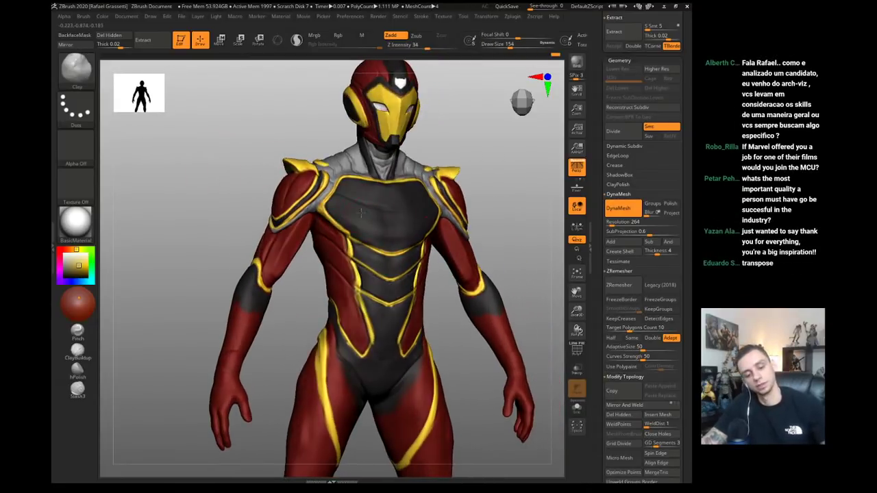
{"action": "left_click", "coordinate": [415, 46]}
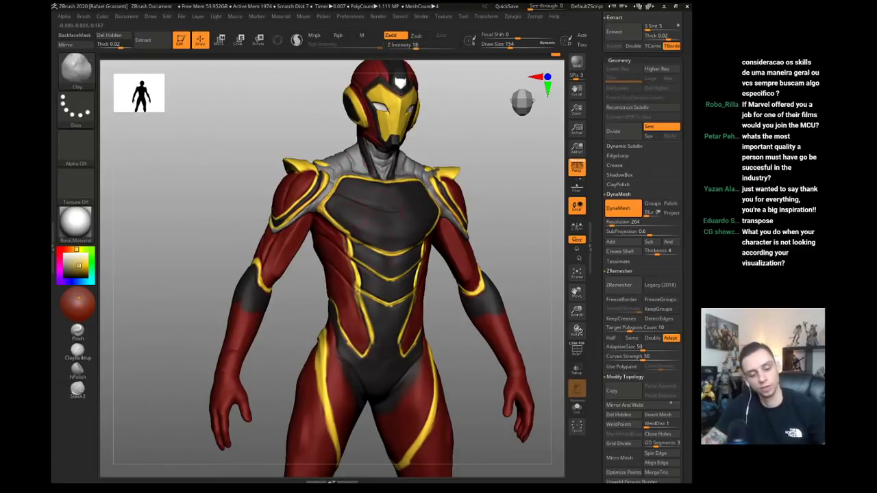
- Adjust the abdomen beside the yellow trim with the Move brush at draw size 245
{"action": "key", "text": "b"}
{"action": "key", "text": "m"}
{"action": "key", "text": "v"}
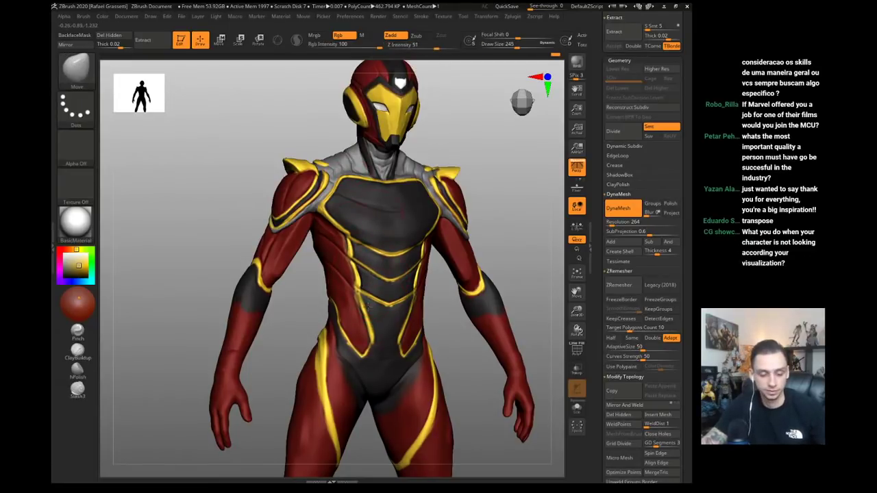
{"action": "left_click_drag", "start_coordinate": [368, 306], "coordinate": [371, 300]}
- Sculpt the lower thigh and knee forms with the Clay brush at draw sizes 140 and 154
{"action": "mouse_move", "coordinate": [218, 180]}
{"action": "left_mouse_down"}
{"action": "mouse_move", "coordinate": [229, 188]}
{"action": "mouse_move", "coordinate": [212, 175]}
{"action": "mouse_move", "coordinate": [218, 97]}
{"action": "left_mouse_up"}
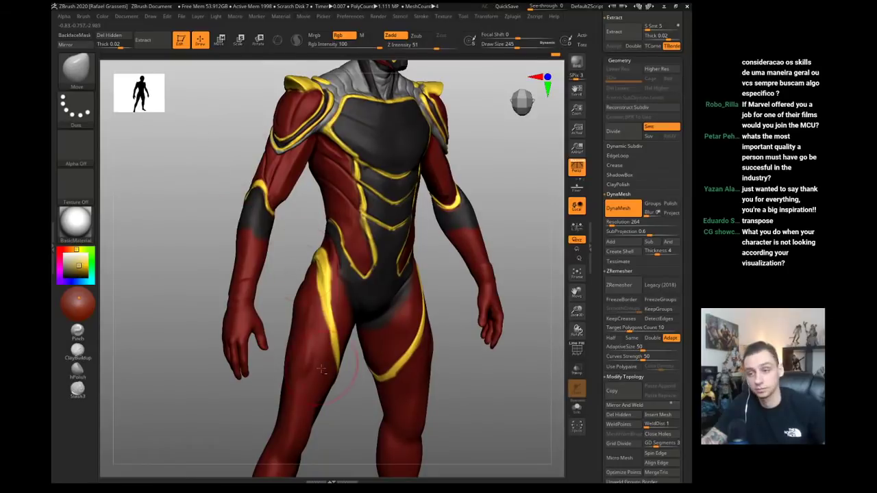
{"action": "mouse_move", "coordinate": [257, 424]}
{"action": "left_mouse_down"}
{"action": "mouse_move", "coordinate": [306, 356]}
{"action": "mouse_move", "coordinate": [249, 333]}
{"action": "mouse_move", "coordinate": [267, 272]}
{"action": "mouse_move", "coordinate": [280, 272]}
{"action": "left_mouse_up"}
{"action": "key", "text": "b"}
{"action": "key", "text": "c"}
{"action": "key", "text": "l"}
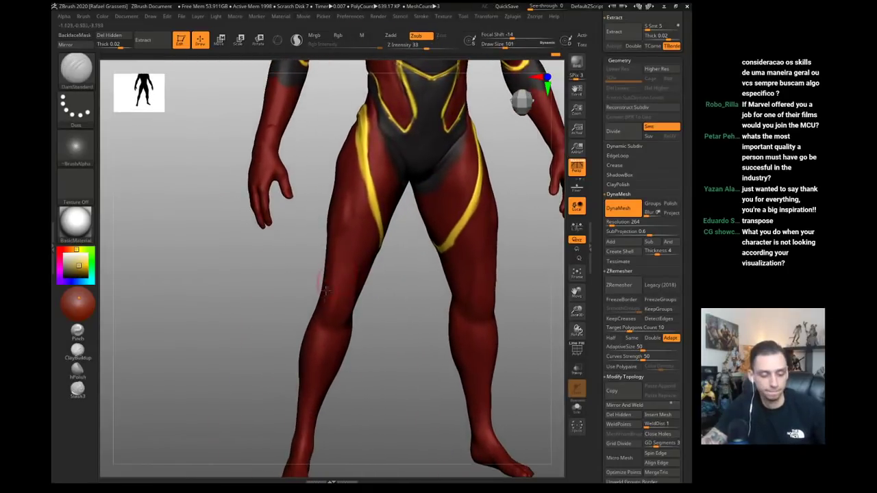
{"action": "key", "text": "s"}
{"action": "left_click", "coordinate": [331, 296]}
{"action": "key", "text": "s"}
{"action": "left_click", "coordinate": [332, 305]}
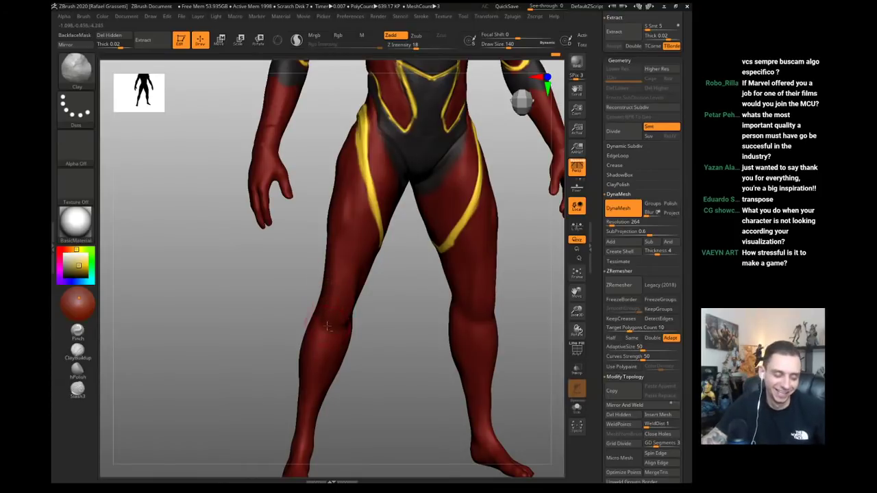
{"action": "key", "text": "s"}
{"action": "left_click", "coordinate": [333, 313]}
{"action": "left_click_drag", "start_coordinate": [332, 274], "coordinate": [327, 292]}
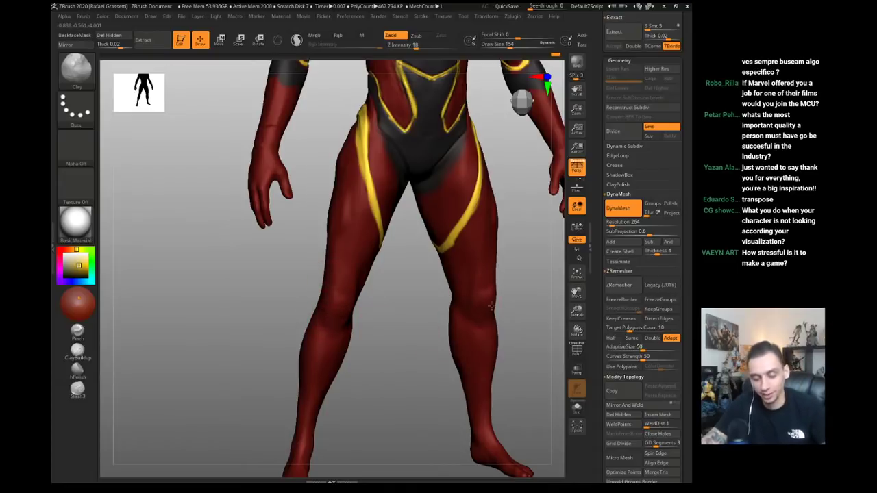
- Reshape the calf and shin with the Move brush, and add volume to the lower leg with the Inflat brush at draw size 460
{"action": "key", "text": "b"}
{"action": "key", "text": "m"}
{"action": "key", "text": "v"}
{"action": "key", "text": "s"}
{"action": "left_click", "coordinate": [474, 360]}
{"action": "left_click_drag", "start_coordinate": [492, 350], "coordinate": [479, 350]}
{"action": "key", "text": "s"}
{"action": "left_click", "coordinate": [463, 406]}
{"action": "left_click_drag", "start_coordinate": [462, 406], "coordinate": [501, 410]}
{"action": "mouse_move", "coordinate": [453, 428]}
{"action": "left_mouse_down"}
{"action": "mouse_move", "coordinate": [444, 424]}
{"action": "mouse_move", "coordinate": [429, 319]}
{"action": "left_mouse_up"}
{"action": "key", "text": "b"}
{"action": "key", "text": "i"}
{"action": "key", "text": "n"}
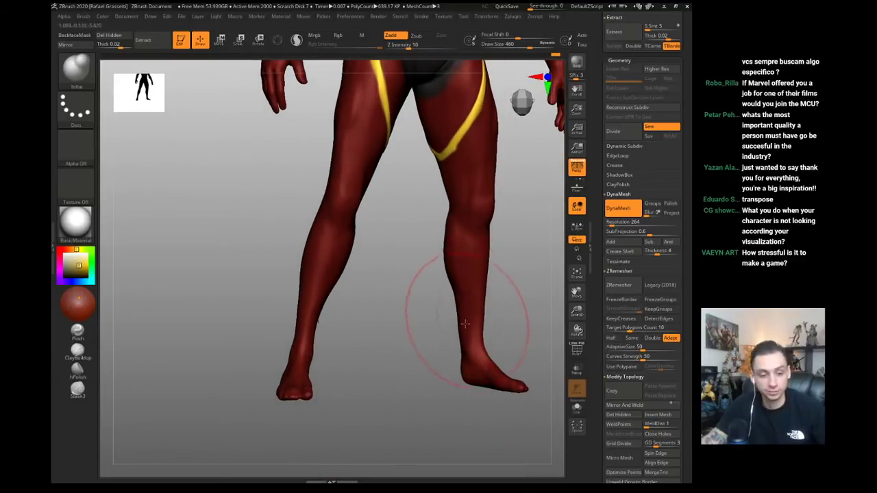
- Reshape the heel and foot with the Move brush at draw sizes 351 and 202, and swell the foot with Inflat at 202
{"action": "key", "text": "b"}
{"action": "key", "text": "m"}
{"action": "key", "text": "v"}
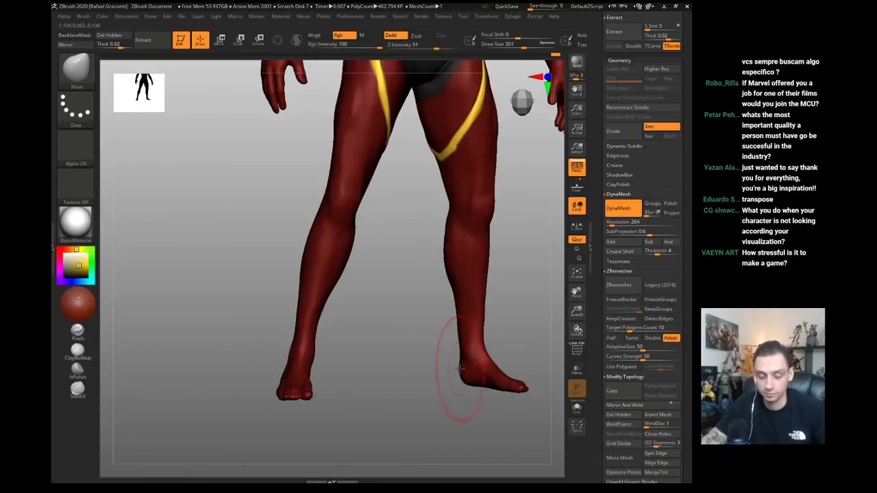
{"action": "mouse_move", "coordinate": [460, 369]}
{"action": "left_mouse_down"}
{"action": "mouse_move", "coordinate": [456, 380]}
{"action": "mouse_move", "coordinate": [457, 370]}
{"action": "left_mouse_up"}
{"action": "key", "text": "s"}
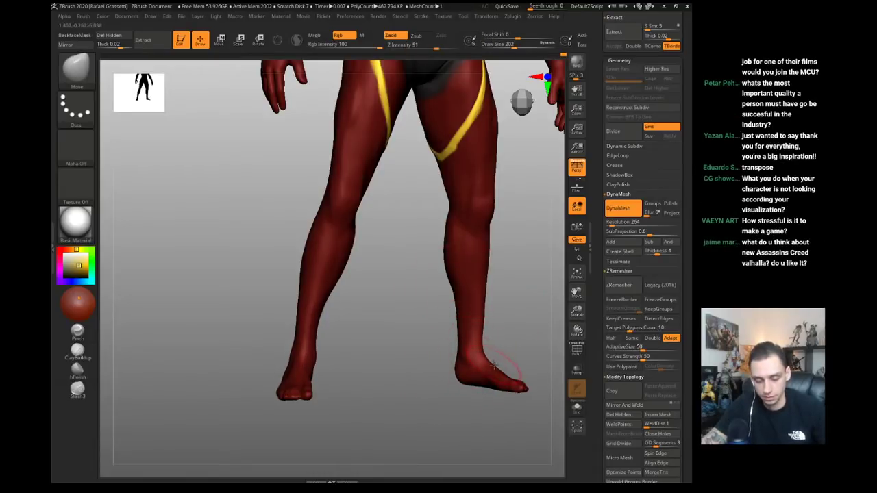
{"action": "key", "text": "b"}
{"action": "key", "text": "i"}
{"action": "key", "text": "n"}
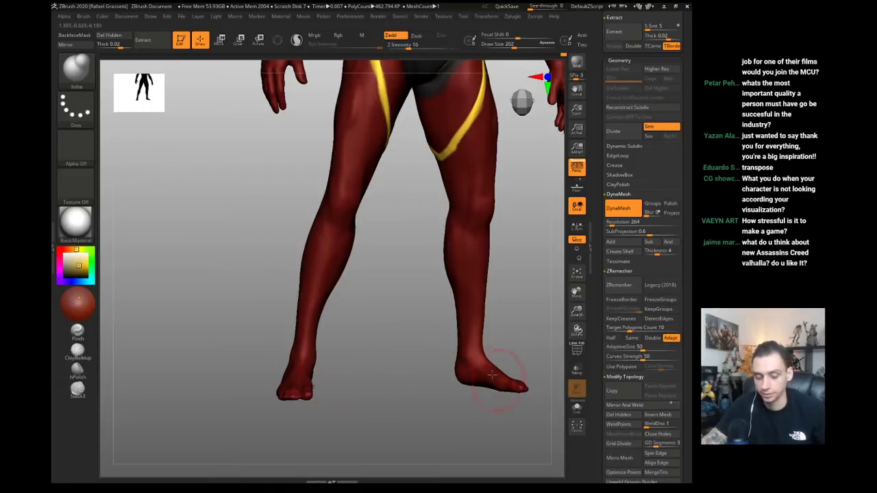
{"action": "key", "text": "b"}
{"action": "key", "text": "m"}
{"action": "key", "text": "v"}
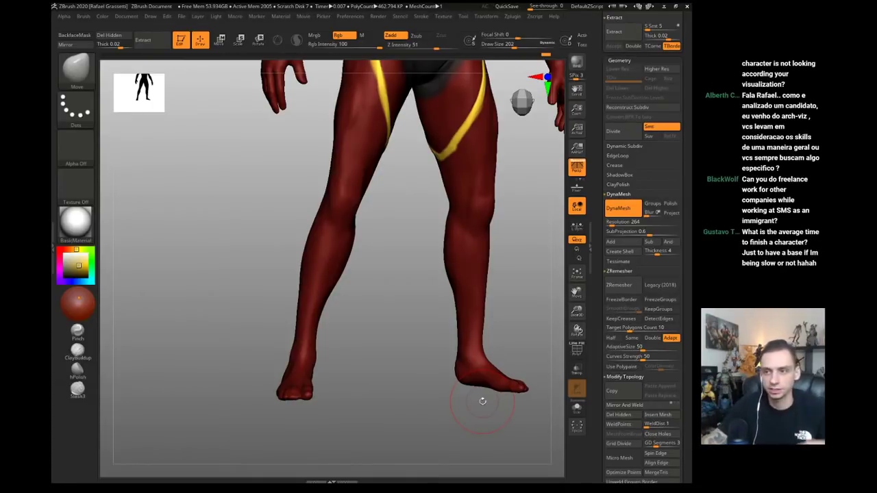
- Add volume around the knee and calf with the Clay brush at draw size 299 and the Inflat brush at draw size 379
{"action": "left_click_drag", "start_coordinate": [413, 226], "coordinate": [442, 254]}
{"action": "key", "text": "s"}
{"action": "left_click_drag", "start_coordinate": [431, 257], "coordinate": [449, 264]}
{"action": "key", "text": "b"}
{"action": "key", "text": "c"}
{"action": "key", "text": "l"}
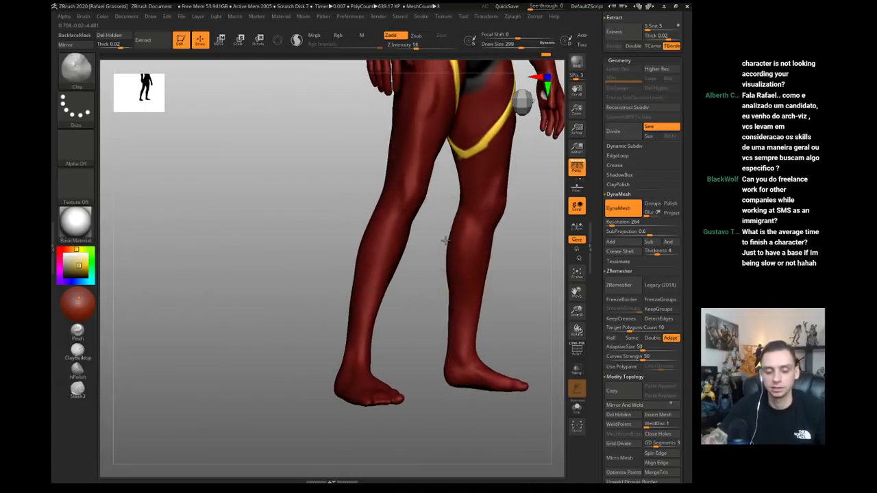
{"action": "key", "text": "b"}
{"action": "key", "text": "i"}
{"action": "key", "text": "n"}
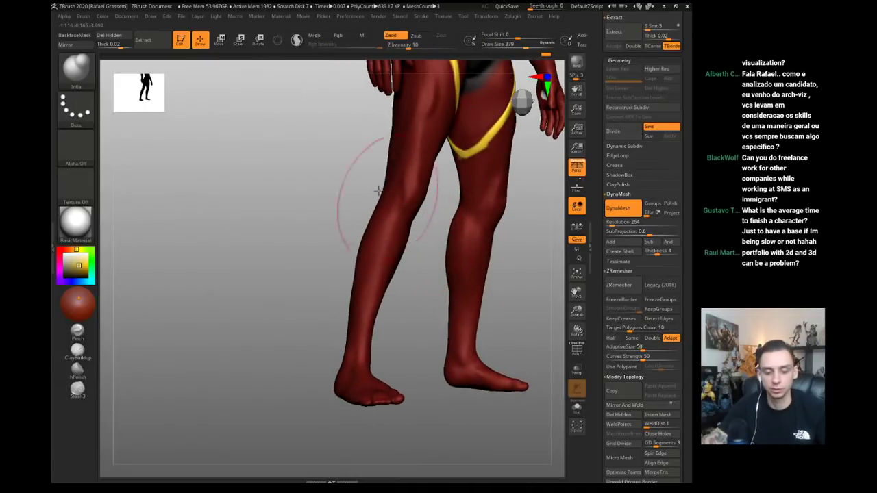
{"action": "left_click_drag", "start_coordinate": [378, 190], "coordinate": [431, 235]}
- Adjust the inner contour of the lower leg from the front with the Move brush at draw size 445
{"action": "mouse_move", "coordinate": [401, 196]}
{"action": "left_mouse_down"}
{"action": "mouse_move", "coordinate": [340, 210]}
{"action": "mouse_move", "coordinate": [396, 284]}
{"action": "mouse_move", "coordinate": [438, 291]}
{"action": "left_mouse_up"}
{"action": "key", "text": "b"}
{"action": "key", "text": "m"}
{"action": "key", "text": "v"}
{"action": "key", "text": "s"}
{"action": "left_click_drag", "start_coordinate": [434, 292], "coordinate": [425, 299]}
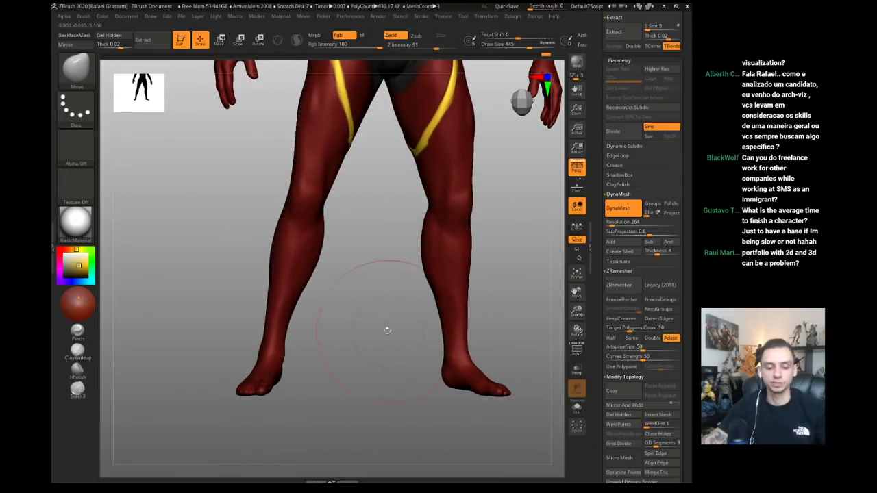
- Reshape the inner knee and calf contours with the Move brush at draw sizes 379 and 305
{"action": "left_click_drag", "start_coordinate": [387, 331], "coordinate": [373, 271], "text": "alt"}
{"action": "left_click_drag", "start_coordinate": [265, 249], "coordinate": [281, 288]}
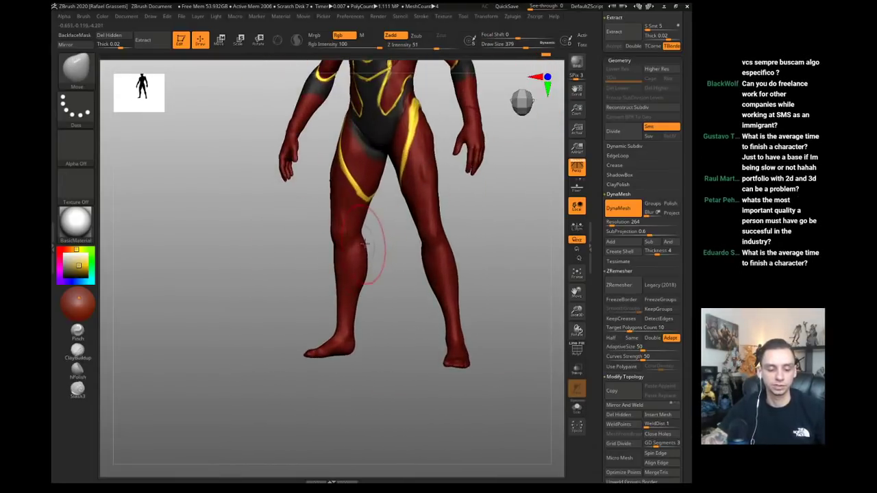
{"action": "left_click_drag", "start_coordinate": [365, 243], "coordinate": [367, 250]}
{"action": "key", "text": "s"}
{"action": "left_click_drag", "start_coordinate": [364, 248], "coordinate": [361, 251]}
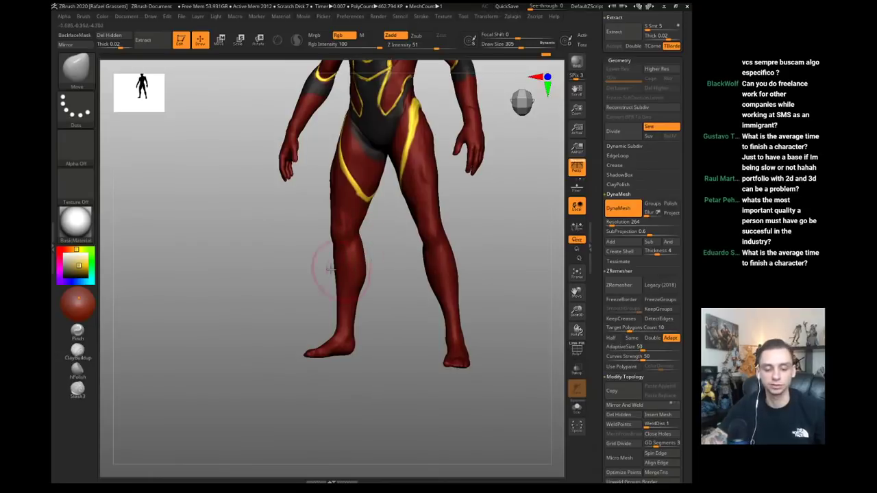
{"action": "left_click_drag", "start_coordinate": [286, 234], "coordinate": [301, 246]}
{"action": "left_click_drag", "start_coordinate": [439, 286], "coordinate": [447, 291]}
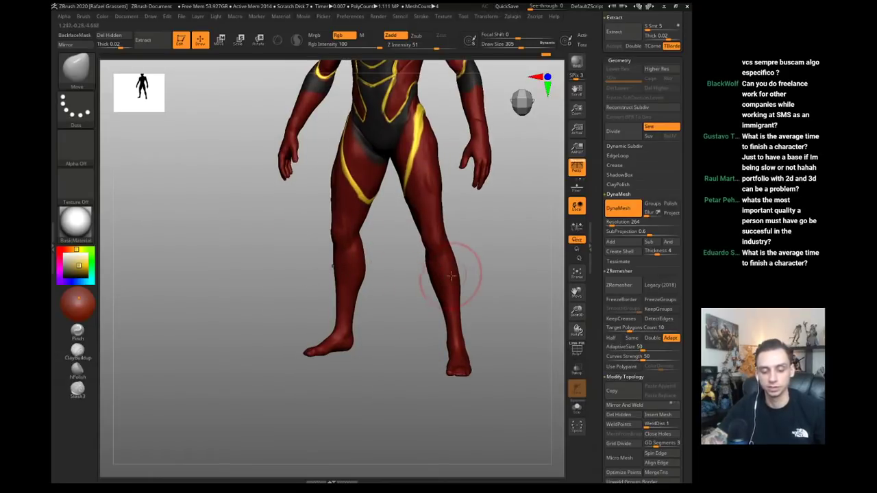
- Add volume to the outer side of the lower leg with the Inflat brush at draw size 324
{"action": "key", "text": "b"}
{"action": "key", "text": "i"}
{"action": "key", "text": "n"}
{"action": "left_click_drag", "start_coordinate": [508, 265], "coordinate": [462, 273]}
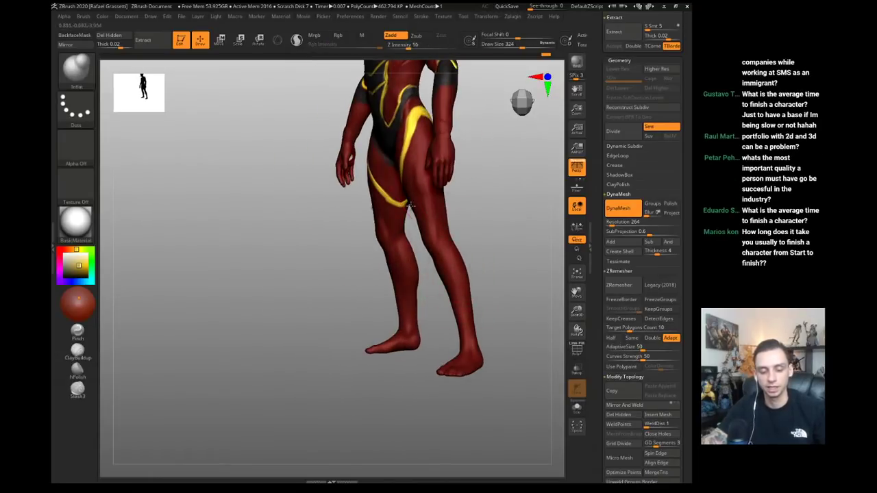
- Refine the knee and lower thigh contours with the Move brush at draw sizes 274 and 245
{"action": "left_click_drag", "start_coordinate": [235, 127], "coordinate": [249, 146]}
{"action": "key", "text": "b"}
{"action": "key", "text": "m"}
{"action": "key", "text": "v"}
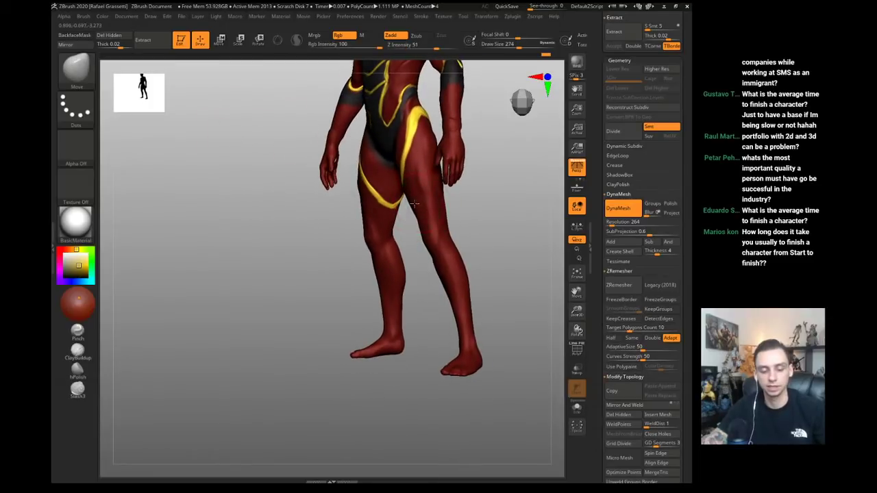
{"action": "key", "text": "s"}
{"action": "left_click_drag", "start_coordinate": [422, 245], "coordinate": [419, 245]}
{"action": "key", "text": "s"}
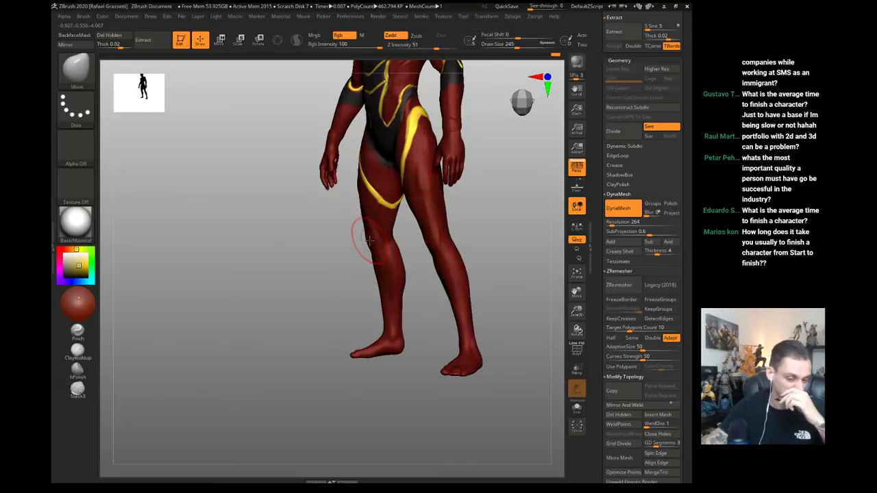
- Adjust the outer contour of the upper thigh with the Move brush at draw size 293
{"action": "mouse_move", "coordinate": [276, 192]}
{"action": "left_mouse_down"}
{"action": "mouse_move", "coordinate": [272, 280]}
{"action": "mouse_move", "coordinate": [264, 280]}
{"action": "left_mouse_up"}
{"action": "key", "text": "s"}
{"action": "mouse_move", "coordinate": [437, 258]}
{"action": "left_mouse_down"}
{"action": "mouse_move", "coordinate": [457, 257]}
{"action": "mouse_move", "coordinate": [425, 229]}
{"action": "left_mouse_up"}
{"action": "key", "text": "s"}
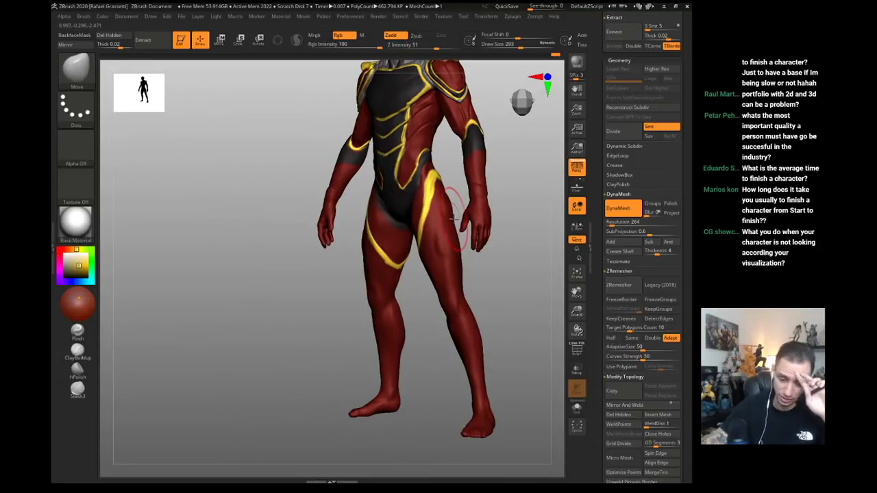
- Build up the outer thigh and hip with the Clay brush at draw sizes 262 and 172, with the leg mesh isolated
{"action": "key", "text": "b"}
{"action": "key", "text": "c"}
{"action": "key", "text": "l"}
{"action": "key", "text": "s"}
{"action": "left_click_drag", "start_coordinate": [454, 221], "coordinate": [449, 226]}
{"action": "key", "text": "ctrl+shift+s"}
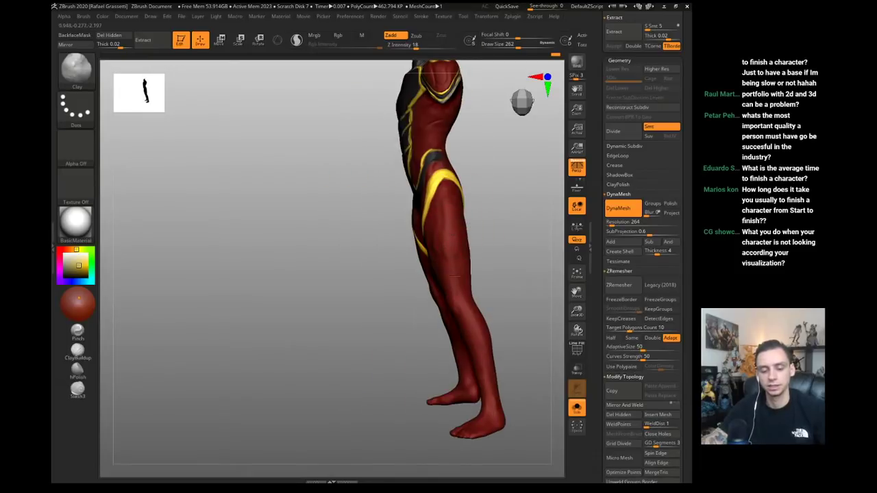
{"action": "left_click_drag", "start_coordinate": [377, 216], "coordinate": [309, 211]}
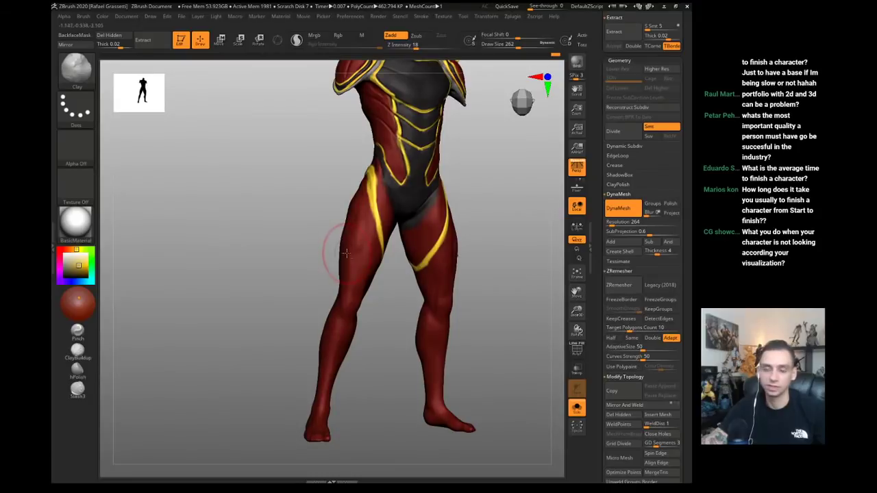
{"action": "key", "text": "s"}
{"action": "left_click_drag", "start_coordinate": [355, 217], "coordinate": [348, 217]}
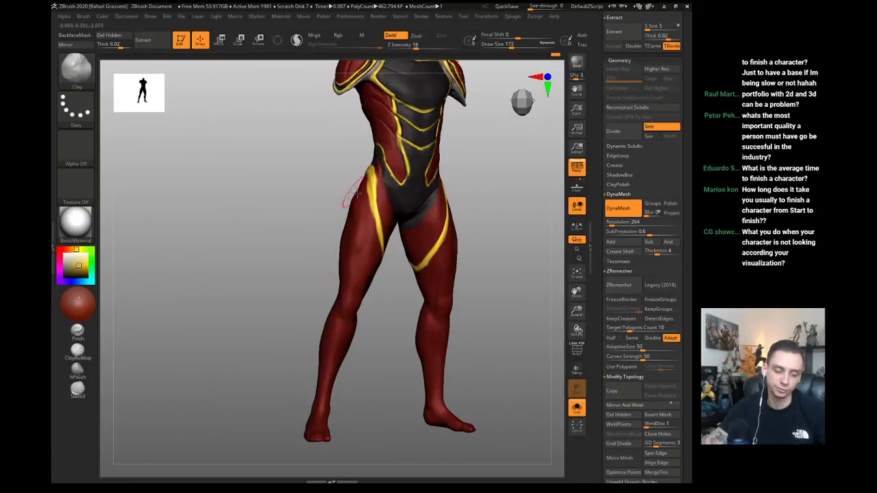
{"action": "mouse_move", "coordinate": [307, 198]}
{"action": "left_mouse_down"}
{"action": "mouse_move", "coordinate": [331, 189]}
{"action": "mouse_move", "coordinate": [348, 209]}
{"action": "mouse_move", "coordinate": [331, 226]}
{"action": "mouse_move", "coordinate": [340, 233]}
{"action": "mouse_move", "coordinate": [280, 206]}
{"action": "left_mouse_up"}
- Flatten the outer thigh with the hPolish brush at draw sizes 239 and 262, and show the other body parts again
{"action": "left_click", "coordinate": [77, 351]}
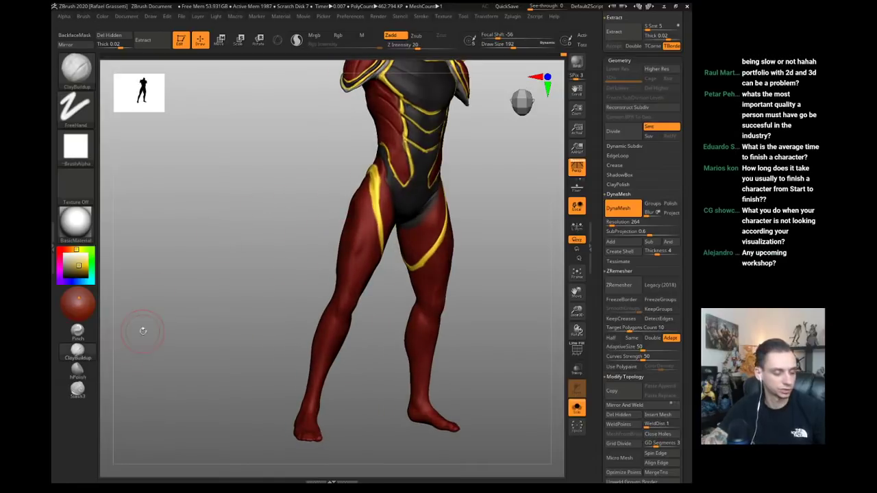
{"action": "left_click", "coordinate": [81, 370]}
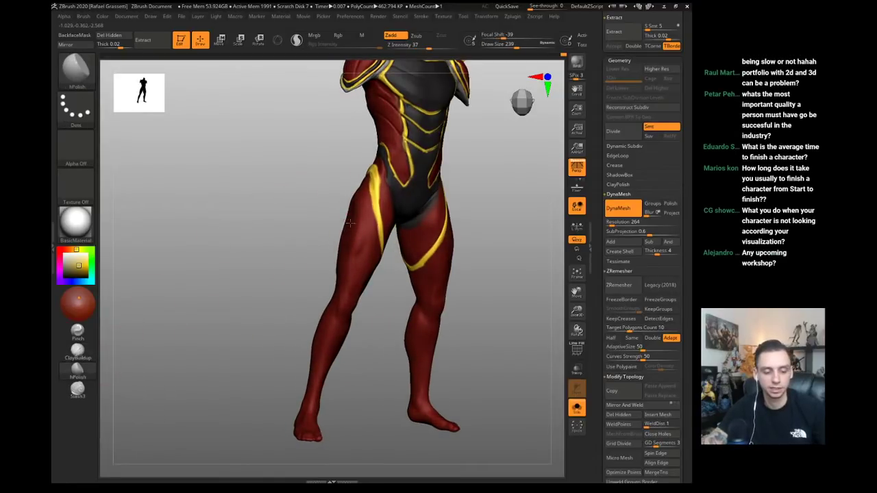
{"action": "key", "text": "ctrl+shift+s"}
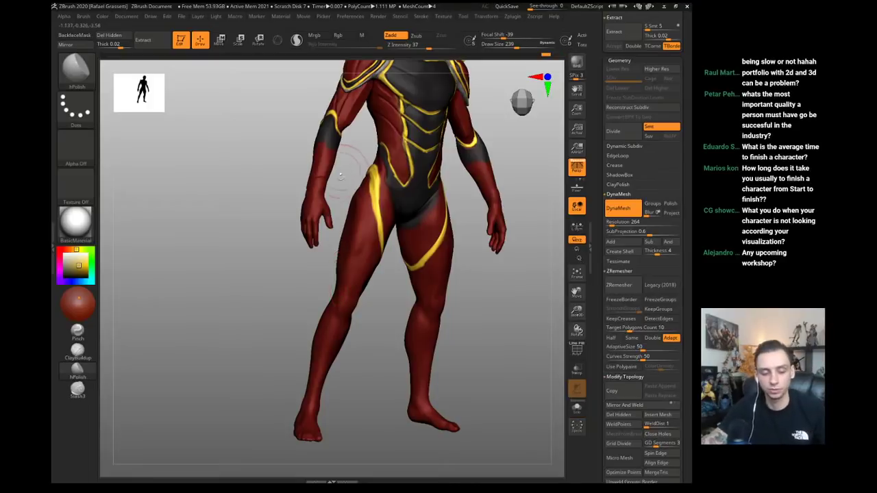
{"action": "key", "text": "s"}
{"action": "left_click", "coordinate": [355, 208]}
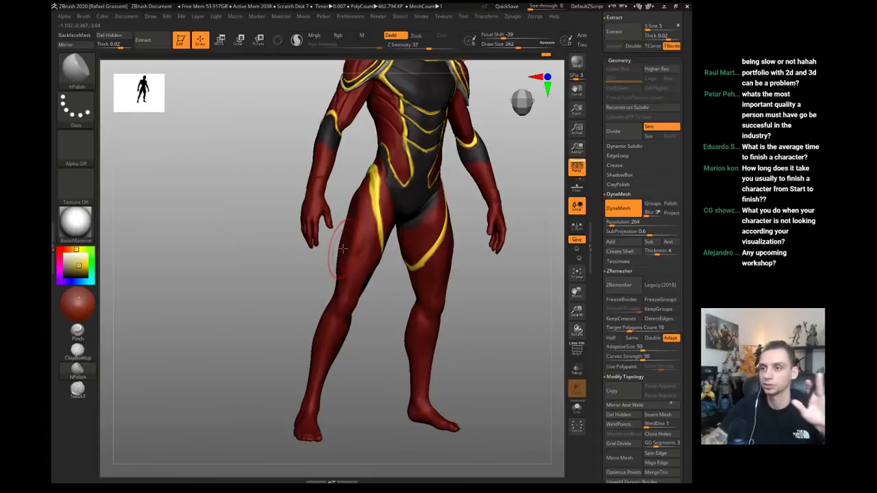
- Reshape the outer thigh silhouette with the Move brush at draw size 358
{"action": "key", "text": "b"}
{"action": "key", "text": "m"}
{"action": "key", "text": "v"}
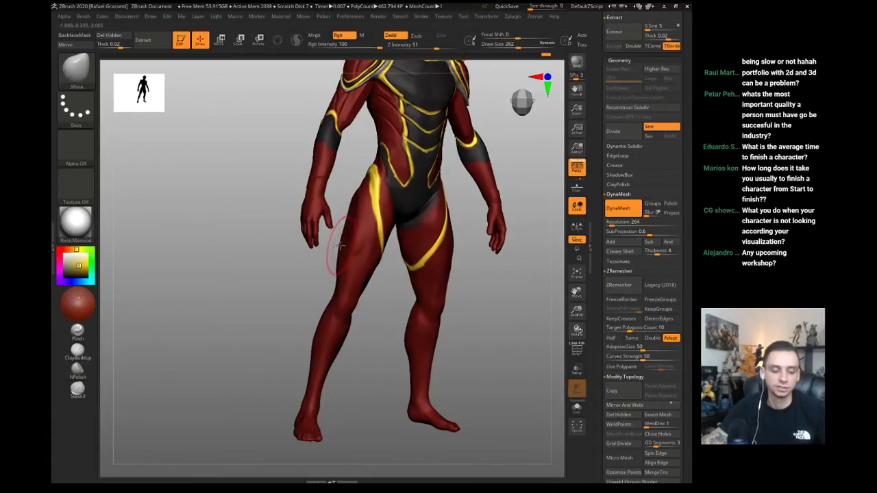
{"action": "key", "text": "s"}
{"action": "left_click", "coordinate": [459, 249]}
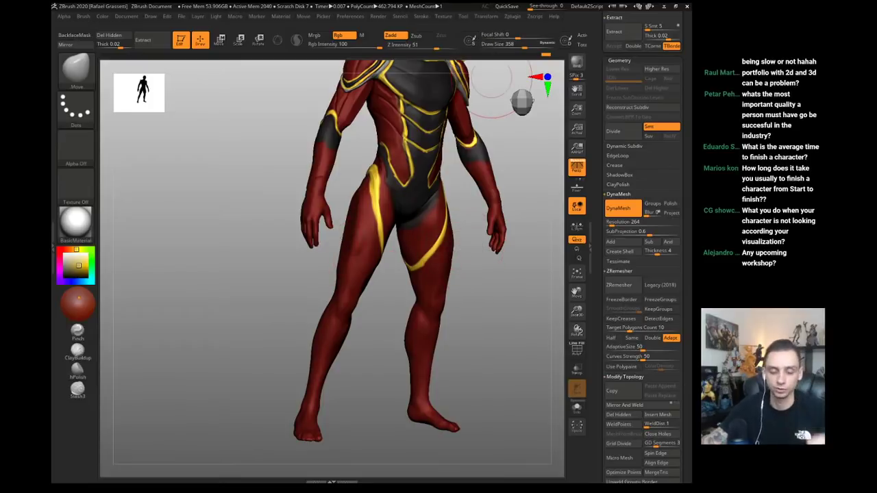
{"action": "key", "text": "b"}
{"action": "key", "text": "s"}
{"action": "key", "text": "h"}
- Switch to the arm subtool and reshape the forearm with the Move brush at draw size 324
{"action": "mouse_move", "coordinate": [295, 254]}
{"action": "left_mouse_down", "text": "shift"}
{"action": "mouse_move", "coordinate": [264, 259]}
{"action": "mouse_move", "coordinate": [246, 312]}
{"action": "mouse_move", "coordinate": [264, 327]}
{"action": "mouse_move", "coordinate": [283, 320]}
{"action": "left_mouse_up", "text": "shift"}
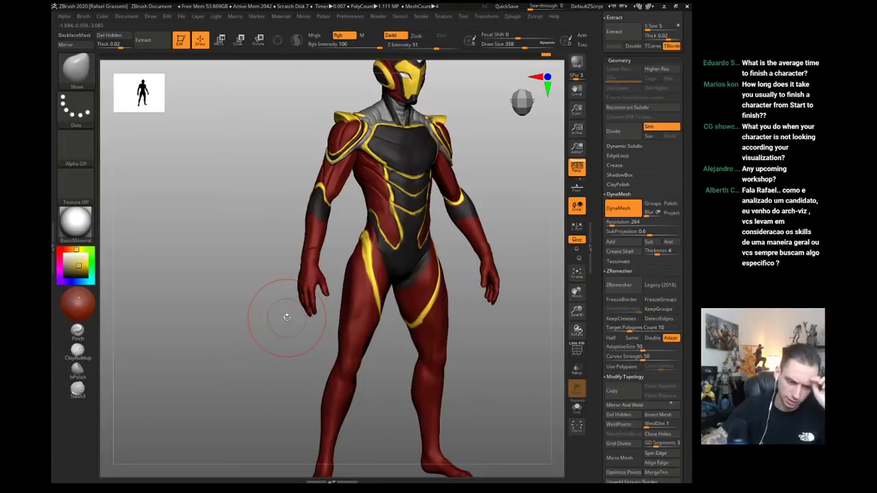
{"action": "left_click", "coordinate": [320, 208], "text": "alt"}
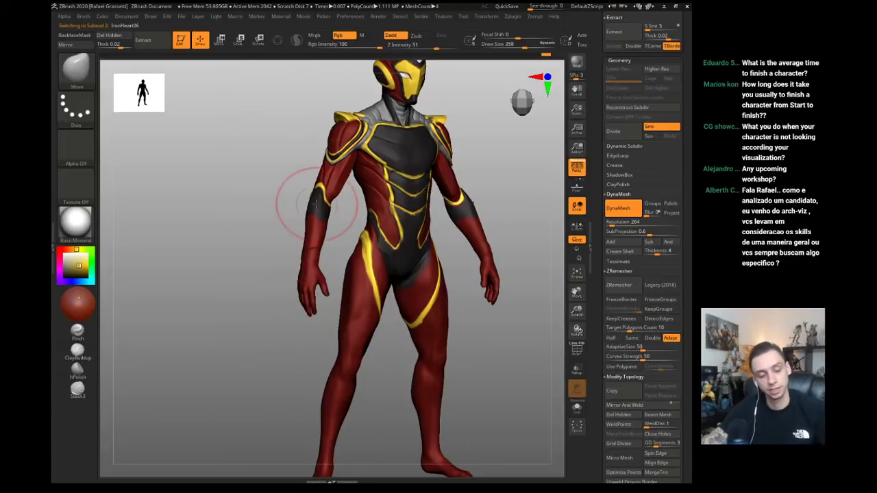
{"action": "key", "text": "s"}
{"action": "left_click_drag", "start_coordinate": [279, 204], "coordinate": [305, 208]}
{"action": "left_click_drag", "start_coordinate": [310, 233], "coordinate": [311, 237]}
{"action": "key", "text": "s"}
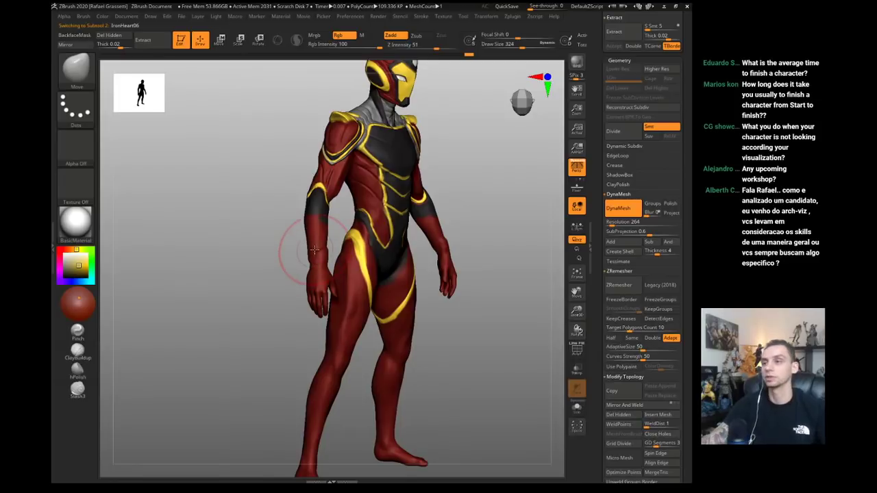
- Build up the upper arm above the elbow trim with the Clay brush at draw size 149
{"action": "key", "text": "s"}
{"action": "left_click_drag", "start_coordinate": [334, 186], "coordinate": [338, 199]}
{"action": "key", "text": "b"}
{"action": "key", "text": "c"}
{"action": "key", "text": "l"}
{"action": "key", "text": "bracketleft"}
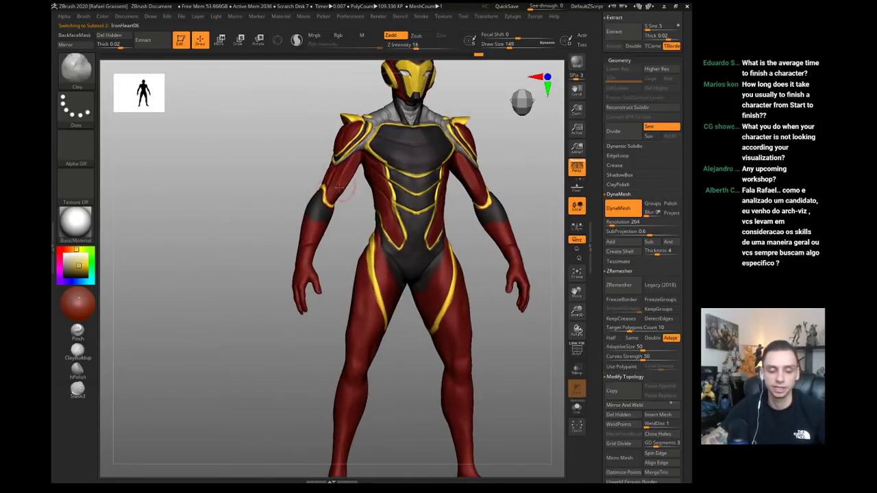
{"action": "mouse_move", "coordinate": [281, 139]}
{"action": "left_mouse_down"}
{"action": "mouse_move", "coordinate": [303, 139]}
{"action": "mouse_move", "coordinate": [272, 140]}
{"action": "mouse_move", "coordinate": [312, 153]}
{"action": "left_mouse_up"}
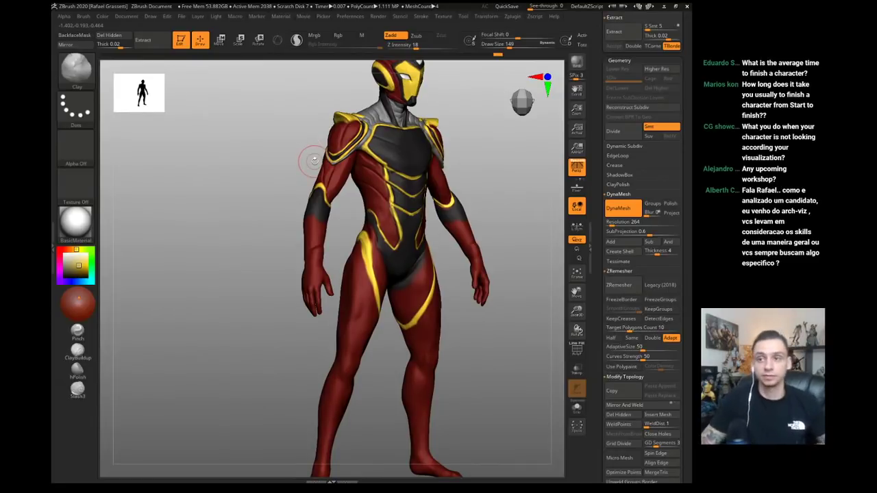
- Refine the upper arm and elbow contours with the Move brush at draw sizes 120 and 80
{"action": "right_click_drag", "start_coordinate": [293, 147], "coordinate": [278, 164], "text": "shift"}
{"action": "key", "text": "b"}
{"action": "key", "text": "m"}
{"action": "key", "text": "v"}
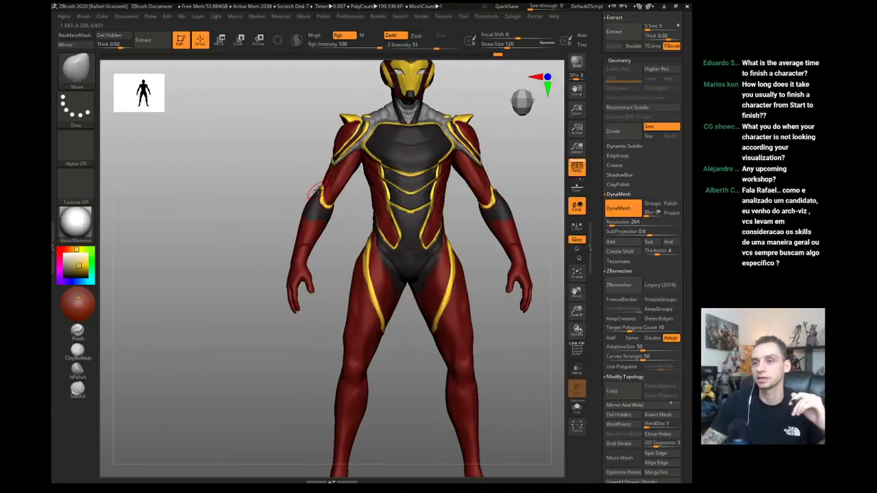
{"action": "right_click_drag", "start_coordinate": [286, 163], "coordinate": [308, 230]}
{"action": "key", "text": "s"}
{"action": "left_click", "coordinate": [327, 198]}
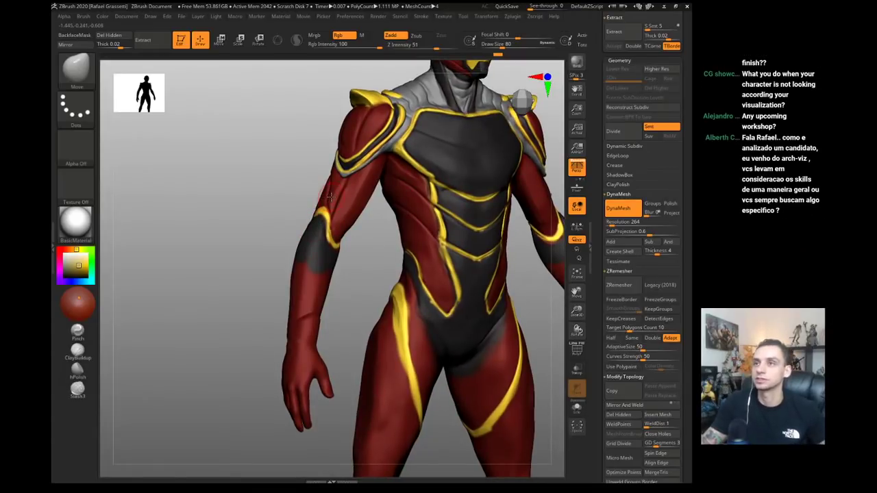
- Add volume to the outer forearm just below the elbow with the Clay brush at draw size 132
{"action": "right_click_drag", "start_coordinate": [290, 162], "coordinate": [302, 241]}
{"action": "key", "text": "b"}
{"action": "key", "text": "c"}
{"action": "key", "text": "l"}
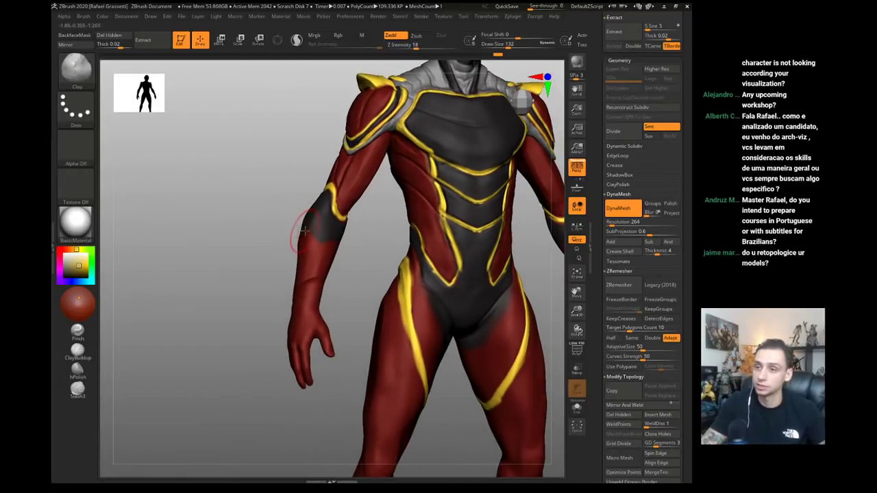
- Swell the outer forearm with the Inflat brush at draw size 154, and paint red up over the black elbow area
{"action": "key", "text": "b"}
{"action": "key", "text": "i"}
{"action": "key", "text": "n"}
{"action": "left_click_drag", "start_coordinate": [77, 266], "coordinate": [315, 266]}
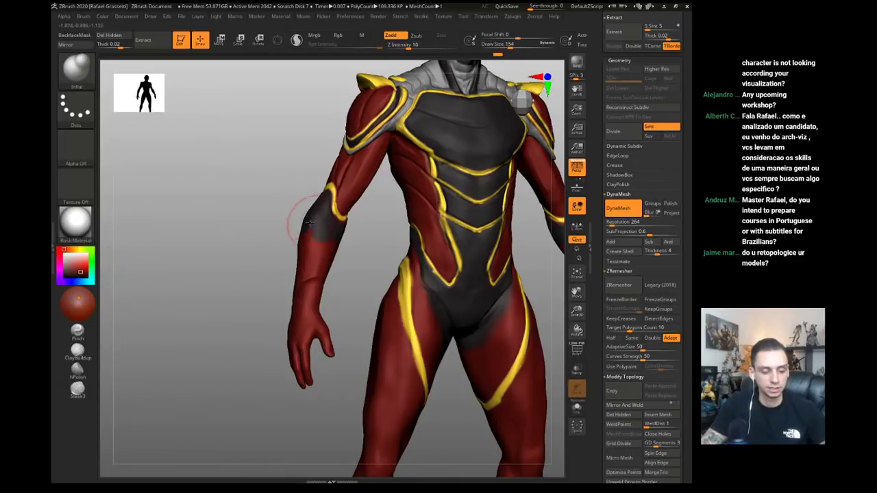
{"action": "left_click_drag", "start_coordinate": [310, 222], "coordinate": [307, 232]}
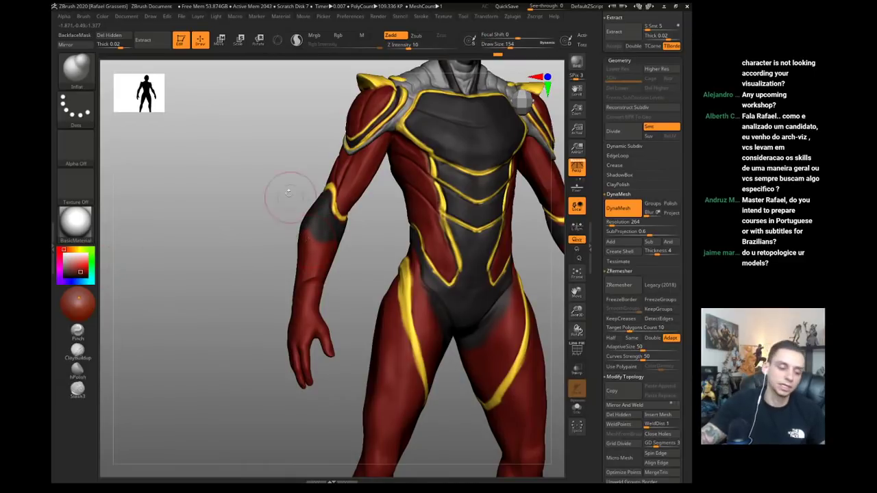
{"action": "left_click_drag", "start_coordinate": [287, 183], "coordinate": [305, 185]}
{"action": "key", "text": "r"}
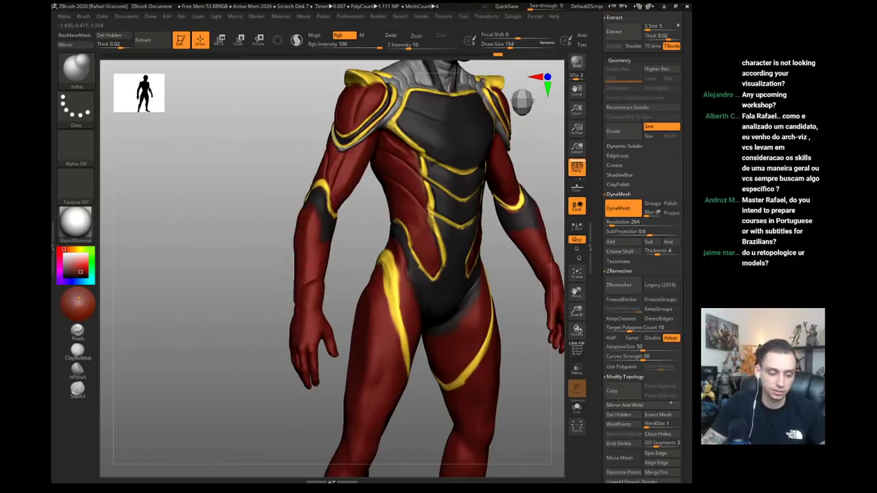
- Carve the edge between the red forearm and the black elbow panel with the DamStandard brush at draw sizes 90 and 71
{"action": "key", "text": "b"}
{"action": "key", "text": "d"}
{"action": "key", "text": "s"}
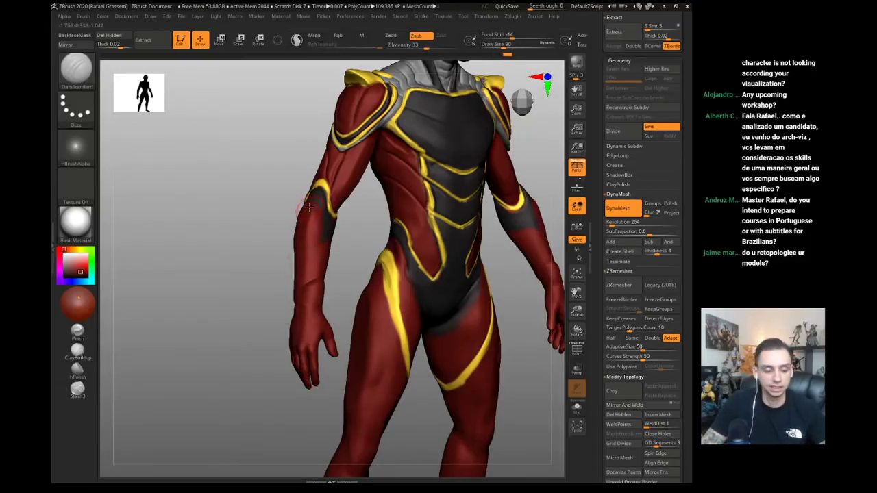
{"action": "key", "text": "bracketleft"}
{"action": "key", "text": "bracketleft"}
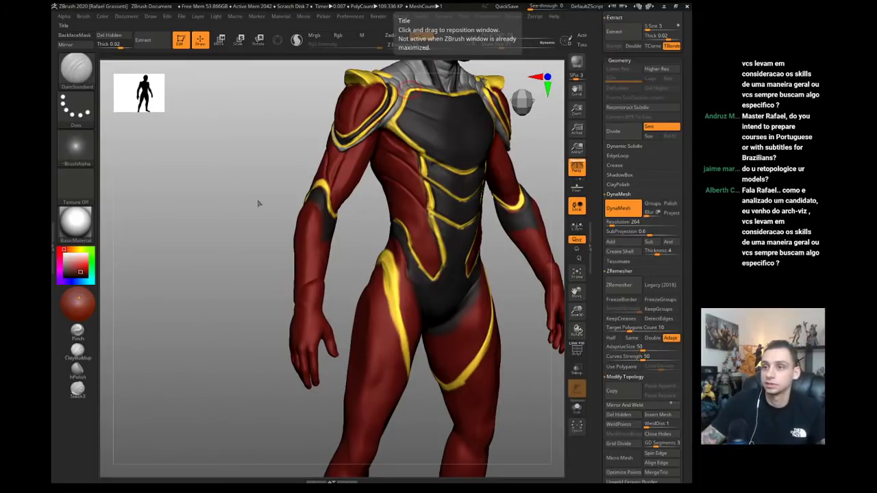
{"action": "left_click_drag", "start_coordinate": [258, 204], "coordinate": [256, 200]}
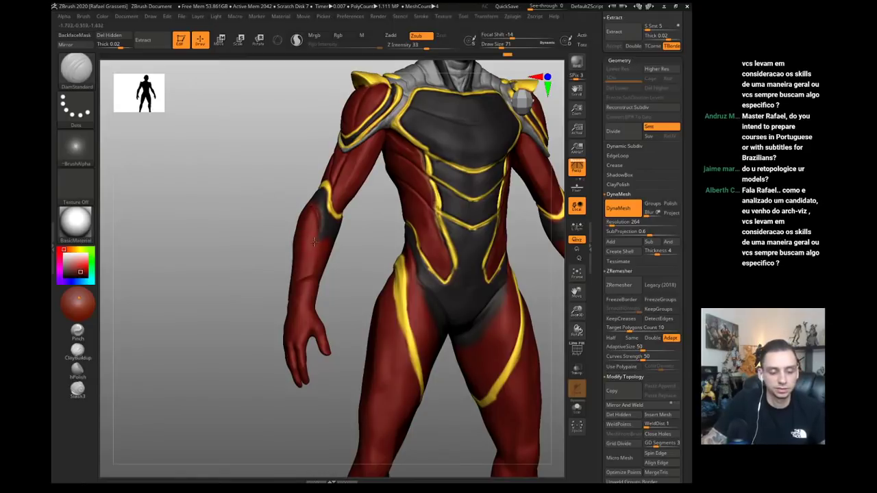
{"action": "left_click_drag", "start_coordinate": [292, 214], "coordinate": [305, 216]}
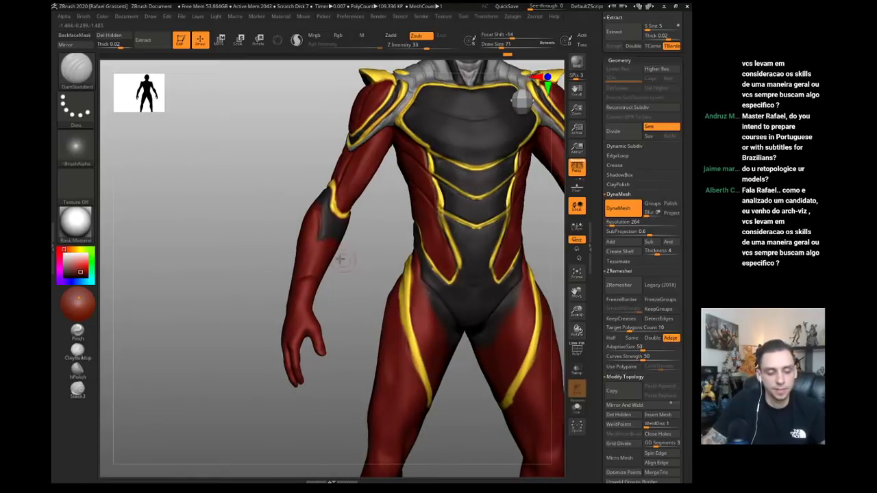
{"action": "mouse_move", "coordinate": [341, 259]}
{"action": "left_mouse_down"}
{"action": "mouse_move", "coordinate": [331, 242]}
{"action": "mouse_move", "coordinate": [352, 236]}
{"action": "mouse_move", "coordinate": [343, 245]}
{"action": "left_mouse_up"}
- Isolate the arm mesh and paint the forearm red at draw size 101 and the elbow panel black at draw size 51
{"action": "key", "text": "shift+s"}
{"action": "left_click_drag", "start_coordinate": [372, 281], "coordinate": [361, 237]}
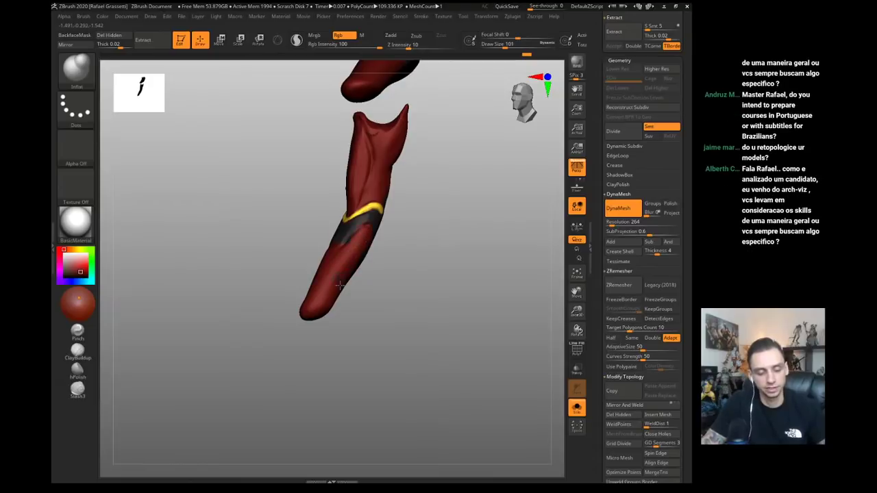
{"action": "left_click_drag", "start_coordinate": [290, 231], "coordinate": [303, 254]}
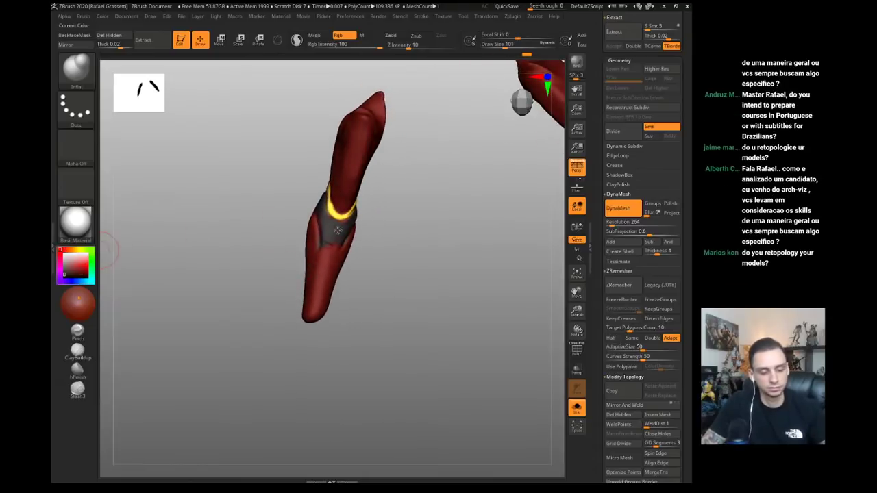
{"action": "key", "text": "c"}
{"action": "key", "text": "s"}
{"action": "left_click", "coordinate": [326, 241]}
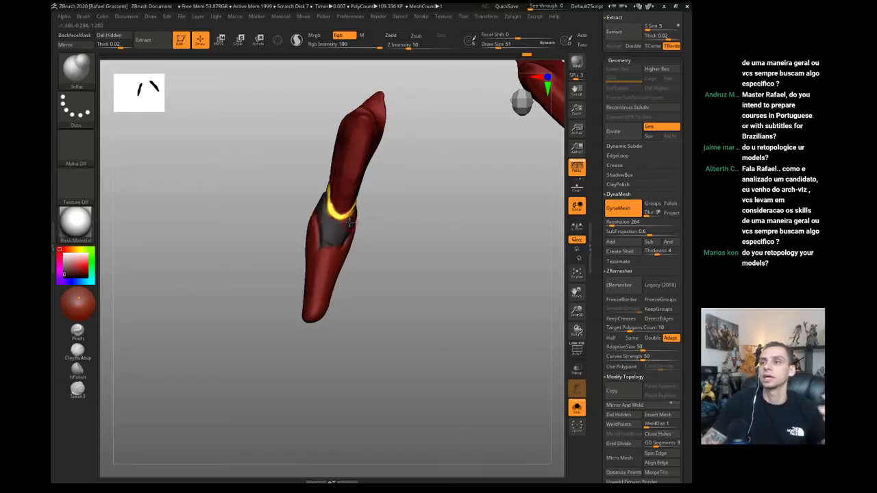
- Reshape the upper forearm around the black elbow panel with the Move brush at draw size 80
{"action": "mouse_move", "coordinate": [231, 168]}
{"action": "left_mouse_down"}
{"action": "mouse_move", "coordinate": [253, 220]}
{"action": "mouse_move", "coordinate": [317, 230]}
{"action": "left_mouse_up"}
{"action": "key", "text": "b"}
{"action": "key", "text": "m"}
{"action": "key", "text": "v"}
{"action": "key", "text": "s"}
{"action": "left_click_drag", "start_coordinate": [318, 229], "coordinate": [333, 226]}
{"action": "key", "text": "s"}
{"action": "mouse_move", "coordinate": [304, 180]}
{"action": "left_mouse_down"}
{"action": "mouse_move", "coordinate": [342, 216]}
{"action": "mouse_move", "coordinate": [309, 192]}
{"action": "mouse_move", "coordinate": [257, 194]}
{"action": "left_mouse_up"}
{"action": "key", "text": "s"}
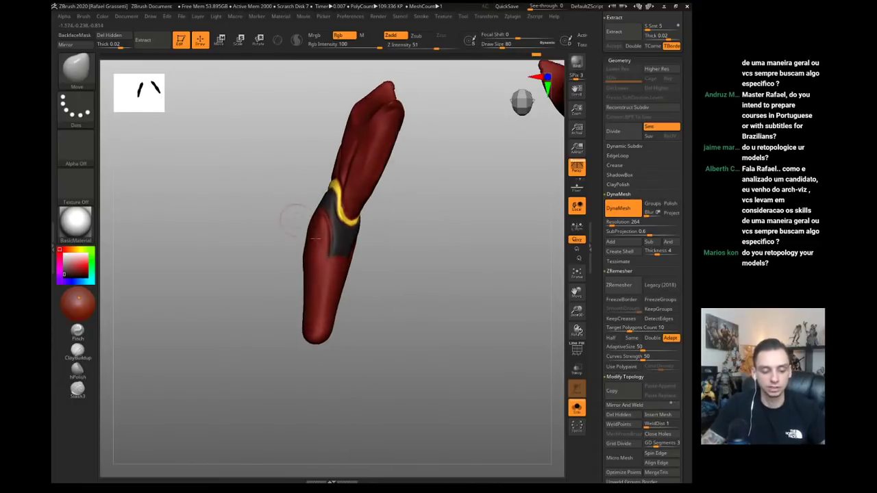
- Reshape the forearm below the black elbow panel with the Move brush at draw size 145, and show the whole character again
{"action": "key", "text": "s"}
{"action": "left_click_drag", "start_coordinate": [328, 261], "coordinate": [338, 261]}
{"action": "mouse_move", "coordinate": [267, 260]}
{"action": "left_mouse_down"}
{"action": "mouse_move", "coordinate": [329, 256]}
{"action": "mouse_move", "coordinate": [348, 266]}
{"action": "left_mouse_up"}
{"action": "key", "text": "s"}
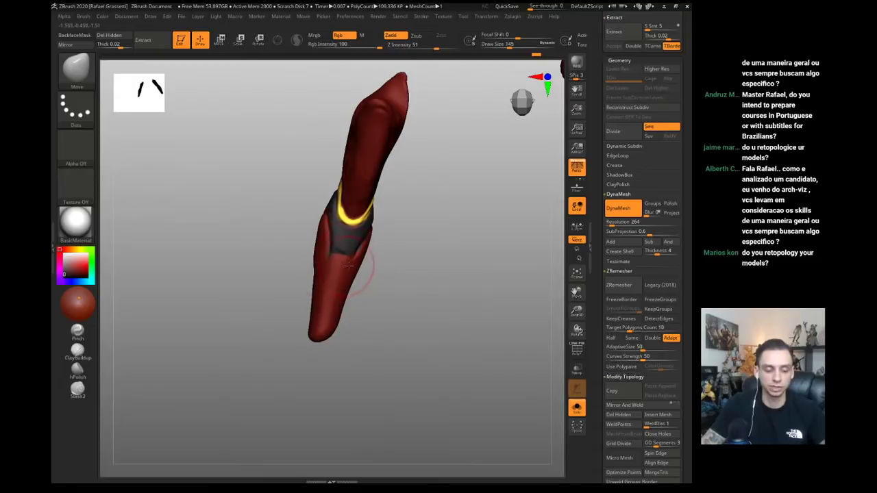
{"action": "key", "text": "ctrl+shift+x"}
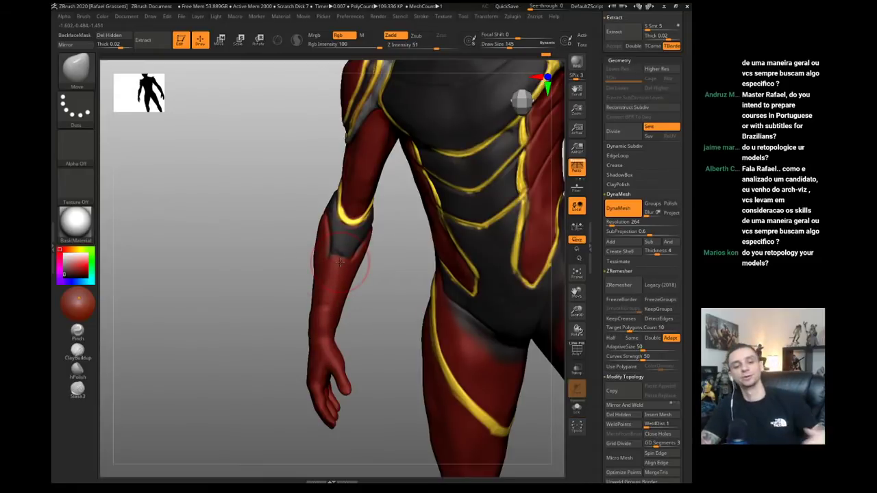
- Switch to the Clay brush, adjust its draw size to 101 for the forearm, and isolate the arm mesh again
{"action": "left_click_drag", "start_coordinate": [240, 217], "coordinate": [299, 223]}
{"action": "key", "text": "b"}
{"action": "key", "text": "c"}
{"action": "key", "text": "l"}
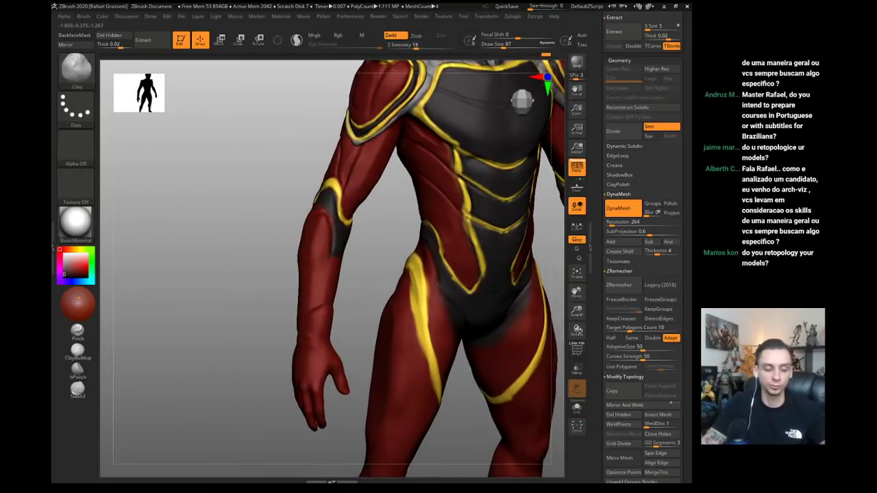
{"action": "key", "text": "]"}
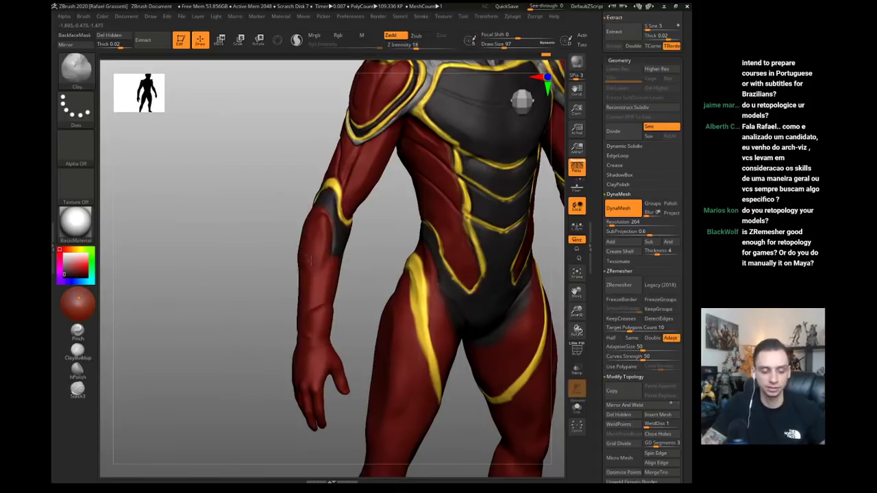
{"action": "left_click_drag", "start_coordinate": [279, 207], "coordinate": [313, 211]}
{"action": "key", "text": "["}
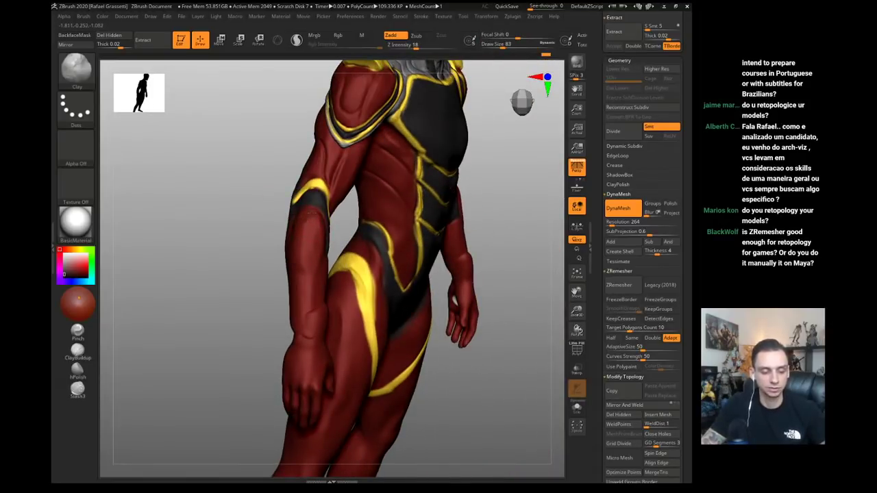
{"action": "mouse_move", "coordinate": [233, 251]}
{"action": "left_mouse_down"}
{"action": "mouse_move", "coordinate": [293, 250]}
{"action": "mouse_move", "coordinate": [316, 212]}
{"action": "mouse_move", "coordinate": [209, 152]}
{"action": "mouse_move", "coordinate": [231, 213]}
{"action": "mouse_move", "coordinate": [288, 240]}
{"action": "left_mouse_up"}
{"action": "key", "text": "alt+s"}
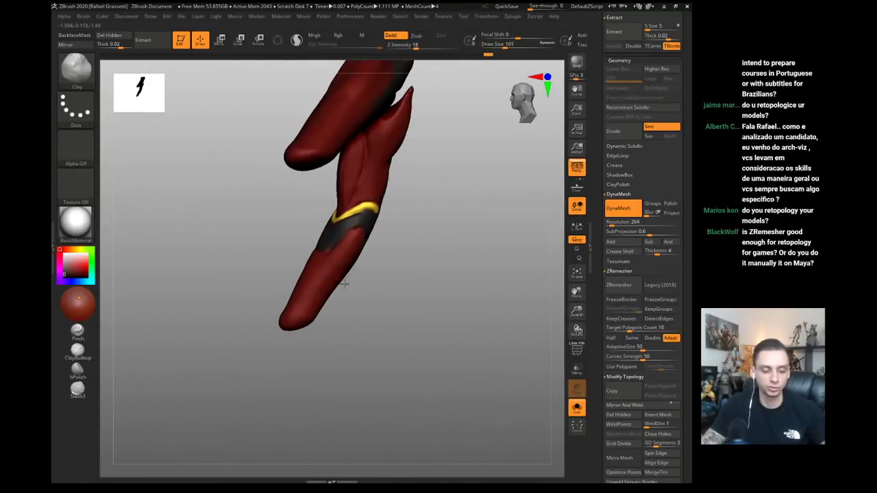
- Paint the forearm beside the black elbow panel with the Inflat brush at draw sizes 149 and 68, sampling its red
{"action": "key", "text": "s"}
{"action": "left_click_drag", "start_coordinate": [344, 283], "coordinate": [361, 255]}
{"action": "left_click", "coordinate": [352, 263]}
{"action": "key", "text": "1"}
{"action": "key", "text": "2"}
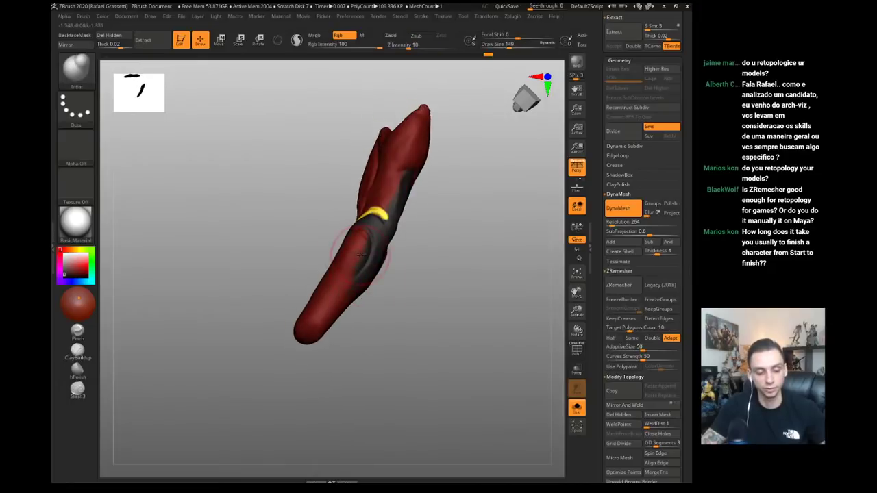
{"action": "key", "text": "s"}
{"action": "left_click", "coordinate": [348, 255]}
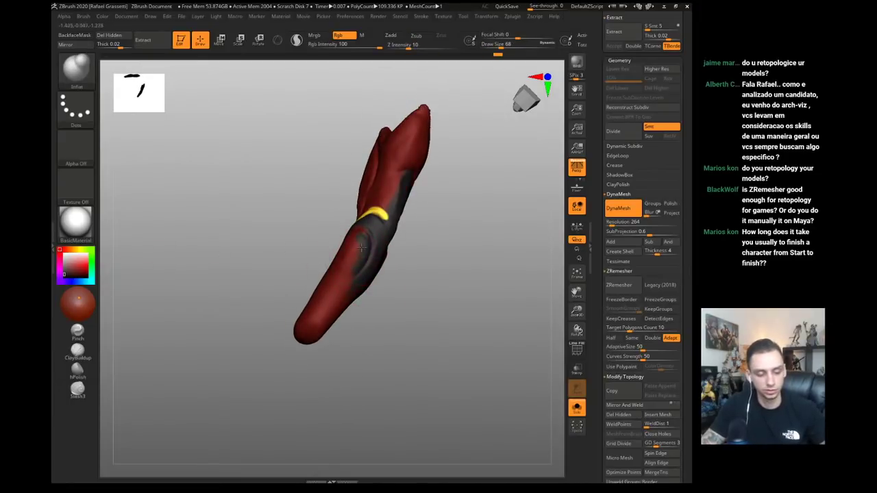
{"action": "key", "text": "c"}
{"action": "key", "text": "c"}
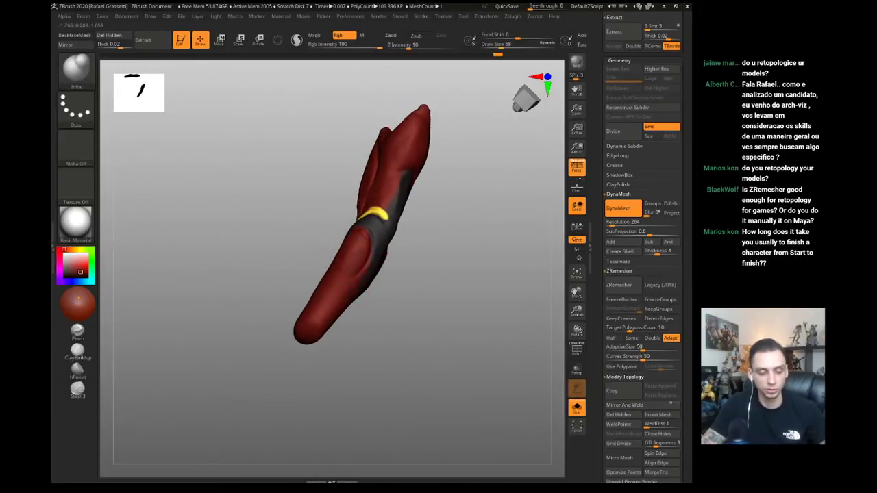
- Carve the border between the red forearm and the black elbow panel with the DamStandard brush at draw size 68
{"action": "key", "text": "3"}
{"action": "left_click_drag", "start_coordinate": [365, 232], "coordinate": [374, 251]}
{"action": "left_click_drag", "start_coordinate": [433, 299], "coordinate": [388, 304]}
{"action": "left_click_drag", "start_coordinate": [366, 262], "coordinate": [361, 273]}
{"action": "left_click_drag", "start_coordinate": [383, 316], "coordinate": [388, 315]}
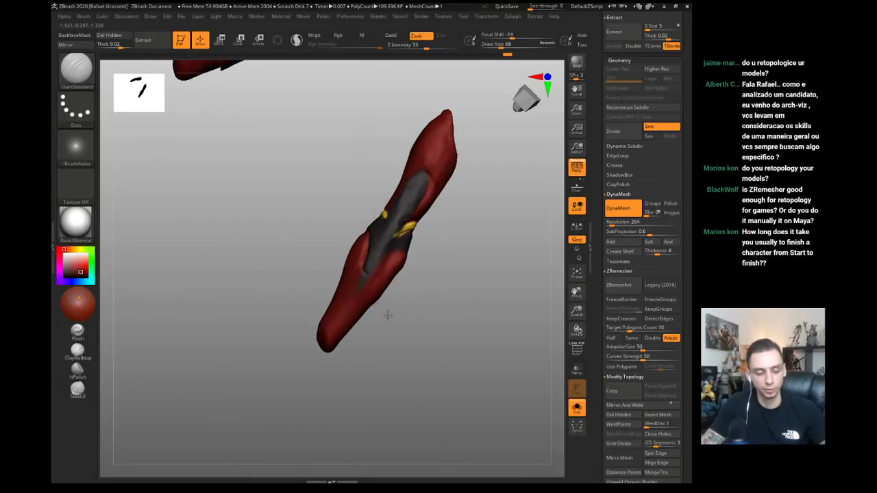
- Build up the dark band at the elbow of the isolated arm with the Clay brush
{"action": "right_click_drag", "start_coordinate": [387, 315], "coordinate": [366, 257]}
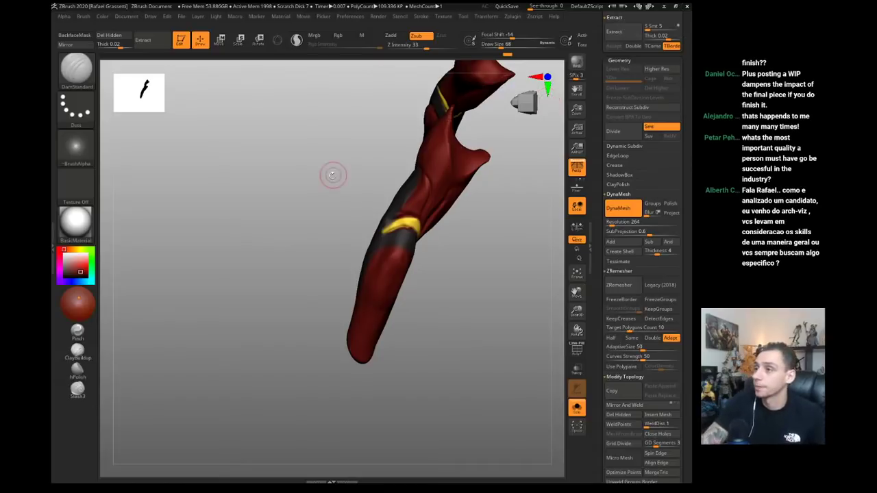
{"action": "left_click_drag", "start_coordinate": [315, 196], "coordinate": [298, 168]}
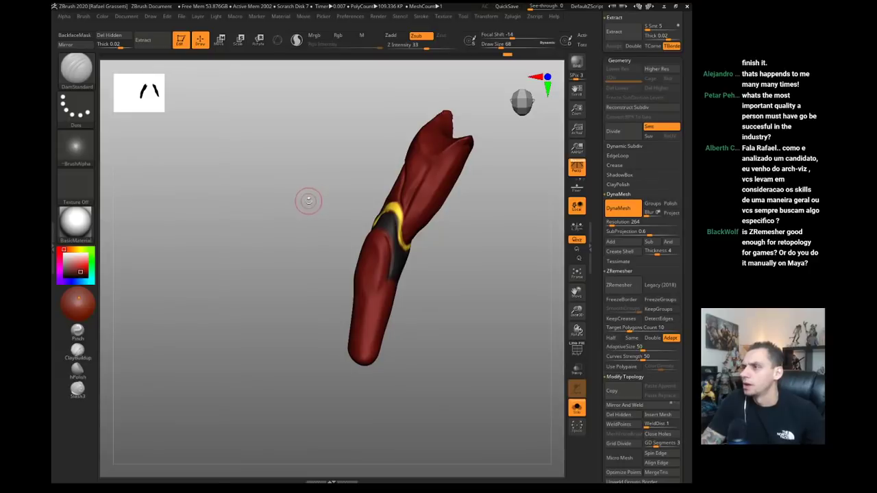
{"action": "mouse_move", "coordinate": [308, 201]}
{"action": "left_mouse_down"}
{"action": "mouse_move", "coordinate": [294, 168]}
{"action": "mouse_move", "coordinate": [303, 191]}
{"action": "mouse_move", "coordinate": [298, 201]}
{"action": "mouse_move", "coordinate": [322, 209]}
{"action": "left_mouse_up"}
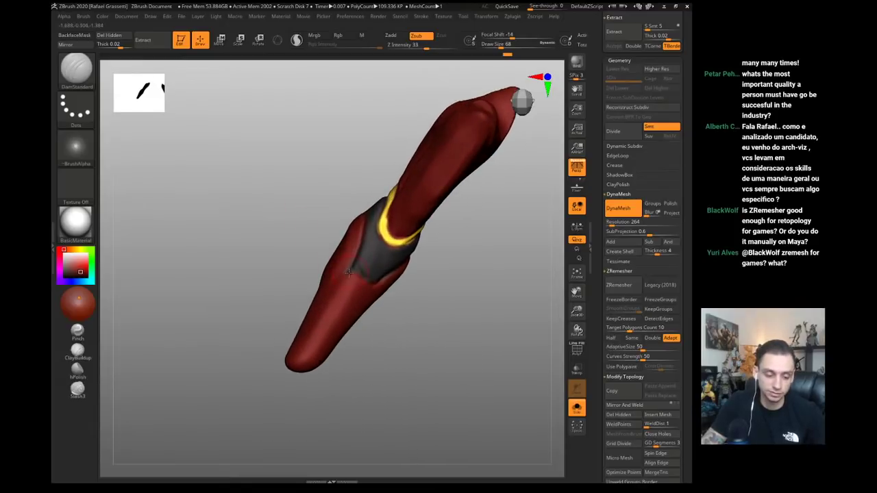
{"action": "key", "text": "b"}
{"action": "key", "text": "i"}
{"action": "key", "text": "n"}
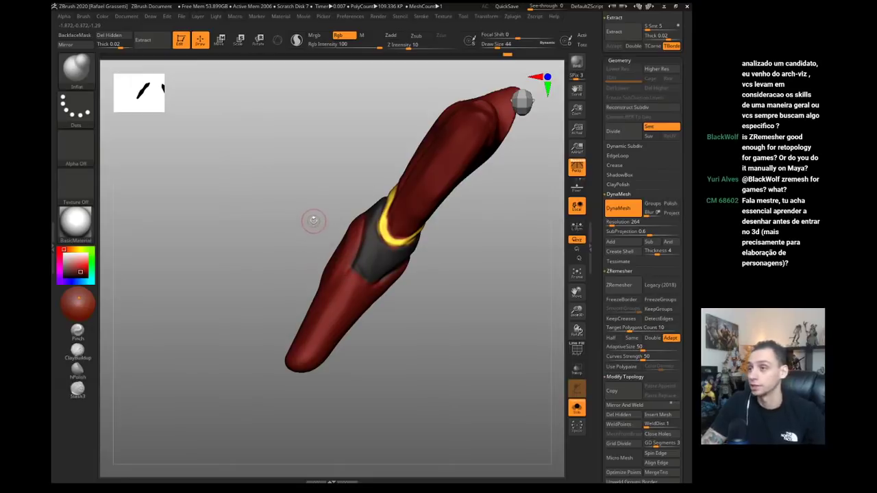
{"action": "left_click_drag", "start_coordinate": [314, 219], "coordinate": [329, 233], "text": "alt"}
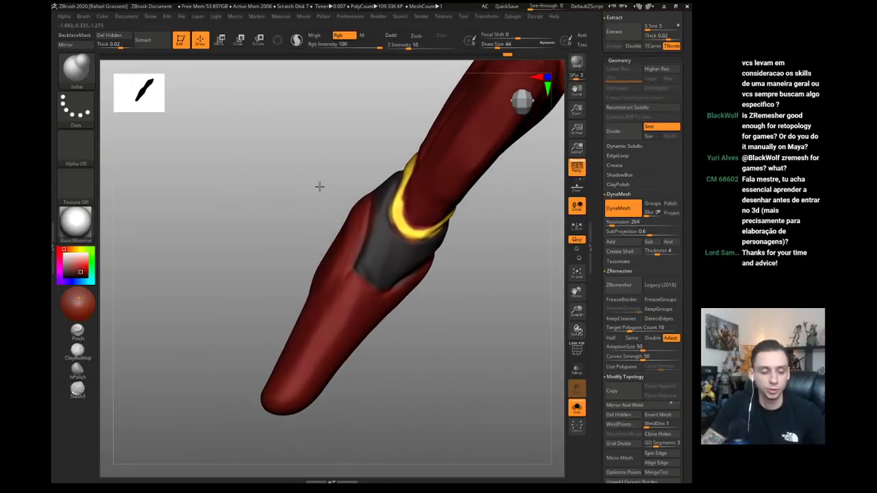
{"action": "left_click_drag", "start_coordinate": [319, 186], "coordinate": [338, 199]}
{"action": "key", "text": "b"}
{"action": "key", "text": "c"}
{"action": "key", "text": "l"}
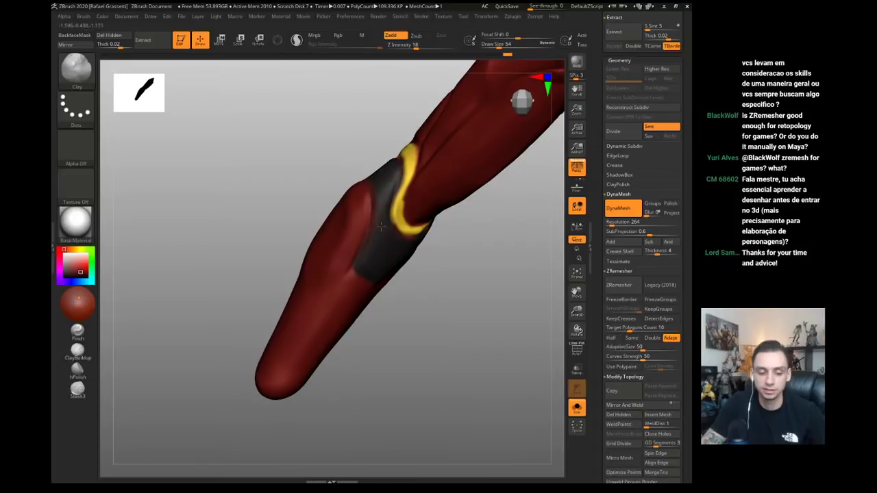
{"action": "left_click_drag", "start_coordinate": [381, 226], "coordinate": [369, 173]}
- Sample the dark grey and paint over the red patch inside the yellow elbow trim with the Inflat brush
{"action": "key", "text": "b"}
{"action": "key", "text": "i"}
{"action": "key", "text": "n"}
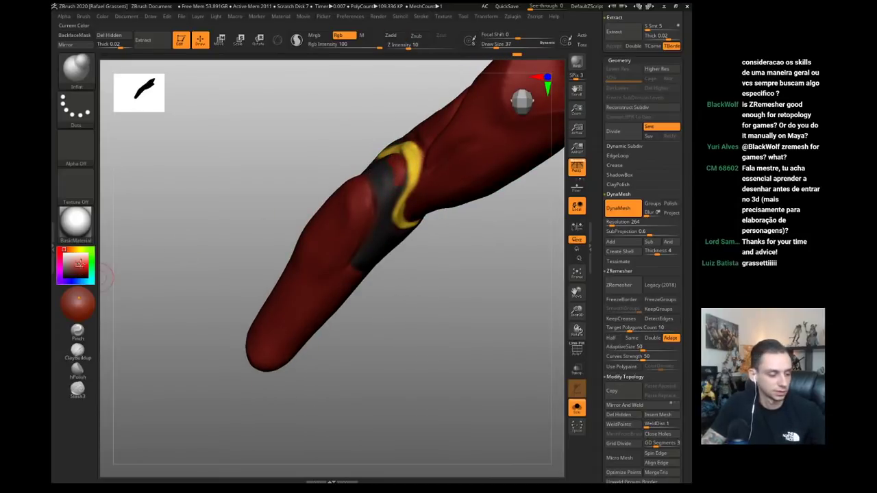
{"action": "key", "text": "c"}
{"action": "left_click_drag", "start_coordinate": [397, 163], "coordinate": [392, 193]}
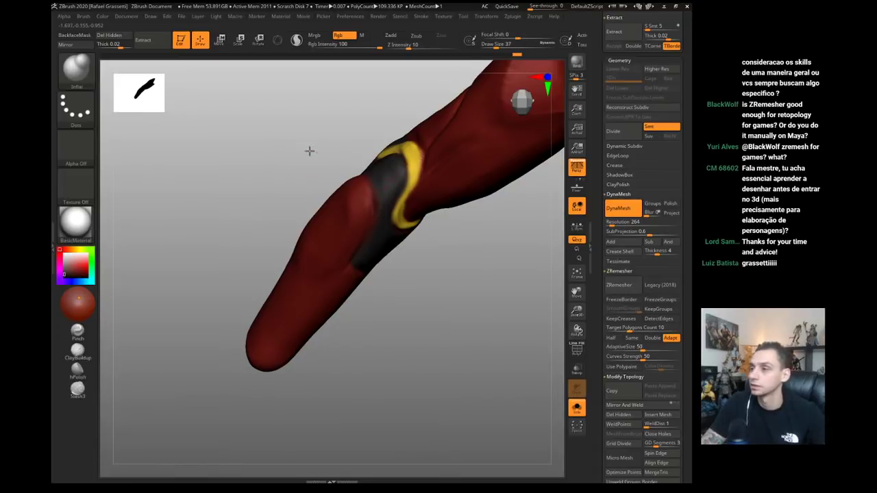
- Refine the surface of the dark elbow band with the Clay brush at a slightly larger draw size
{"action": "mouse_move", "coordinate": [310, 150]}
{"action": "left_mouse_down"}
{"action": "mouse_move", "coordinate": [303, 137]}
{"action": "mouse_move", "coordinate": [351, 131]}
{"action": "left_mouse_up"}
{"action": "key", "text": "b"}
{"action": "key", "text": "c"}
{"action": "key", "text": "l"}
{"action": "key", "text": "s"}
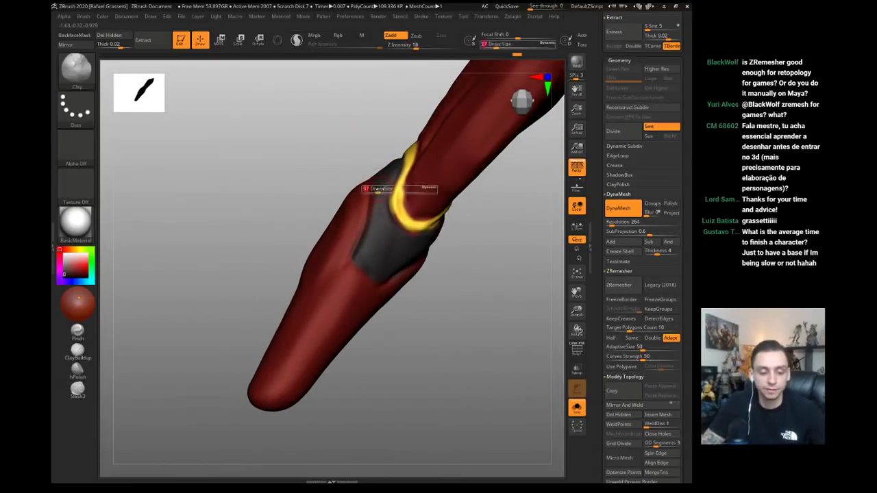
{"action": "left_click_drag", "start_coordinate": [377, 189], "coordinate": [382, 189]}
{"action": "mouse_move", "coordinate": [370, 137]}
{"action": "left_mouse_down"}
{"action": "mouse_move", "coordinate": [384, 203]}
{"action": "mouse_move", "coordinate": [303, 124]}
{"action": "mouse_move", "coordinate": [276, 126]}
{"action": "left_mouse_up"}
- Show the full figure and paint a dark grey strip down the inner forearm with the Inflat brush at draw size 71
{"action": "key", "text": "alt+s"}
{"action": "left_click_drag", "start_coordinate": [294, 166], "coordinate": [319, 230]}
{"action": "key", "text": "b"}
{"action": "key", "text": "i"}
{"action": "key", "text": "n"}
{"action": "key", "text": "s"}
{"action": "left_click_drag", "start_coordinate": [372, 259], "coordinate": [375, 259]}
{"action": "left_click_drag", "start_coordinate": [378, 244], "coordinate": [362, 296]}
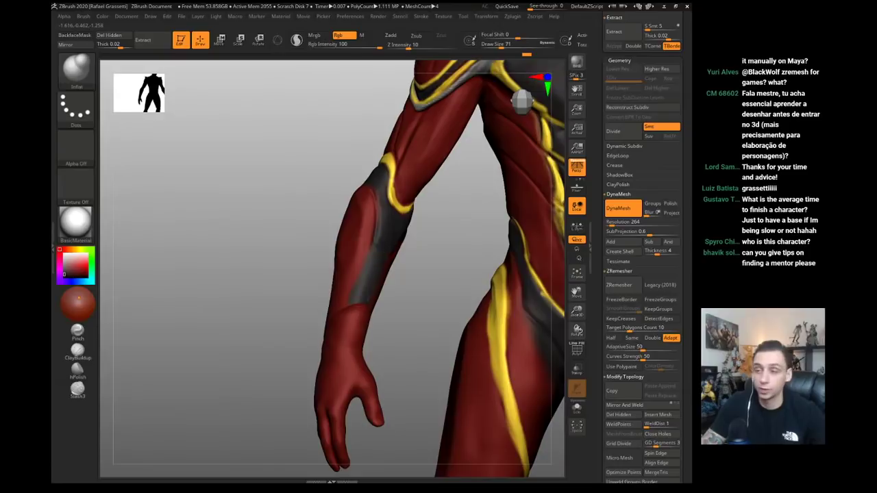
- Define the dark forearm strip's upper edge with DamStandard and fill out its surface with the Clay brush
{"action": "left_click_drag", "start_coordinate": [276, 246], "coordinate": [390, 206]}
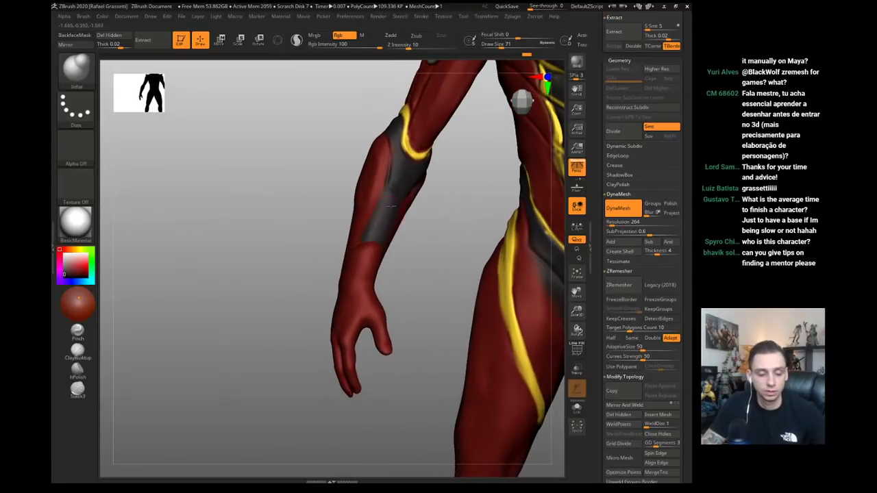
{"action": "key", "text": "b"}
{"action": "key", "text": "d"}
{"action": "key", "text": "s"}
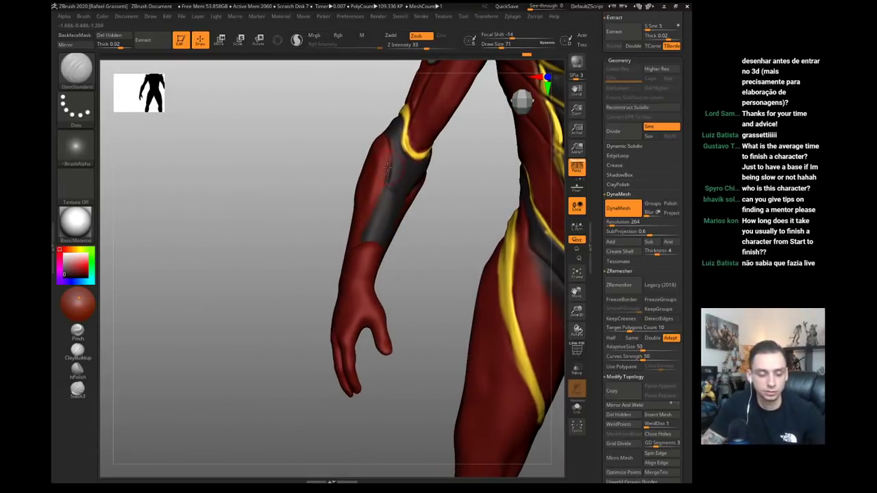
{"action": "key", "text": "b"}
{"action": "key", "text": "c"}
{"action": "key", "text": "l"}
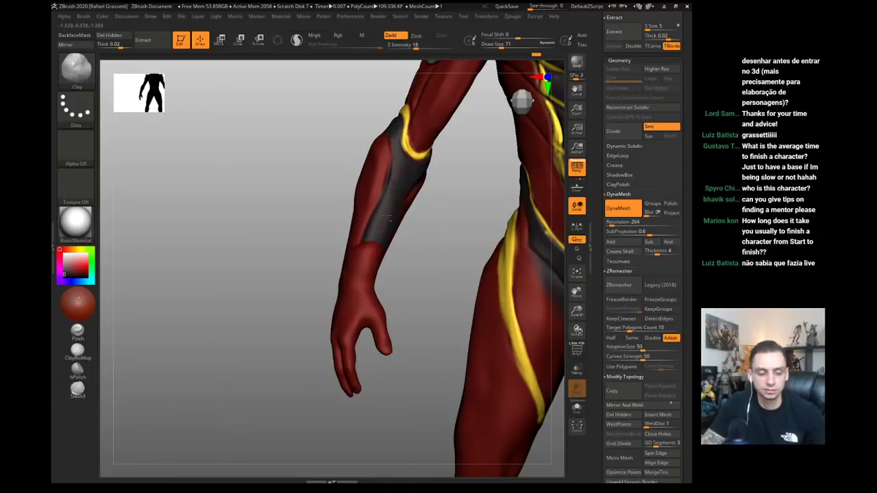
- Shape the dark forearm strip from the inner side of the arm using the DamStandard and Clay brushes
{"action": "left_click_drag", "start_coordinate": [316, 159], "coordinate": [409, 204]}
{"action": "key", "text": "b"}
{"action": "key", "text": "d"}
{"action": "key", "text": "s"}
{"action": "key", "text": "b"}
{"action": "key", "text": "c"}
{"action": "key", "text": "l"}
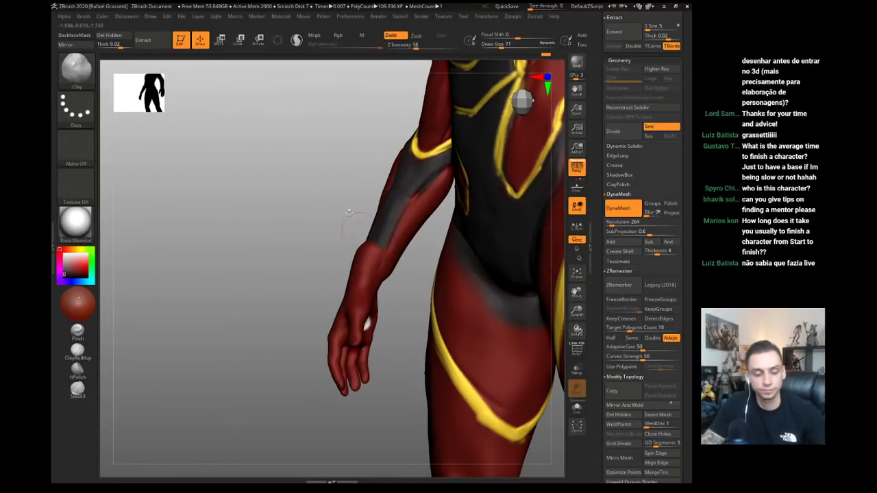
- Enlarge the silhouette thumbnail in the preferences
{"action": "left_click_drag", "start_coordinate": [308, 179], "coordinate": [211, 264]}
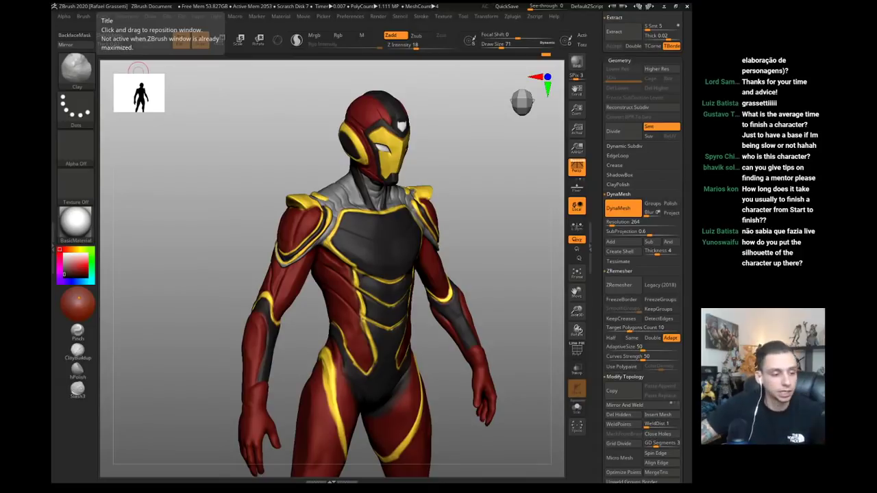
{"action": "left_click_drag", "start_coordinate": [271, 157], "coordinate": [227, 192]}
{"action": "left_click", "coordinate": [350, 18]}
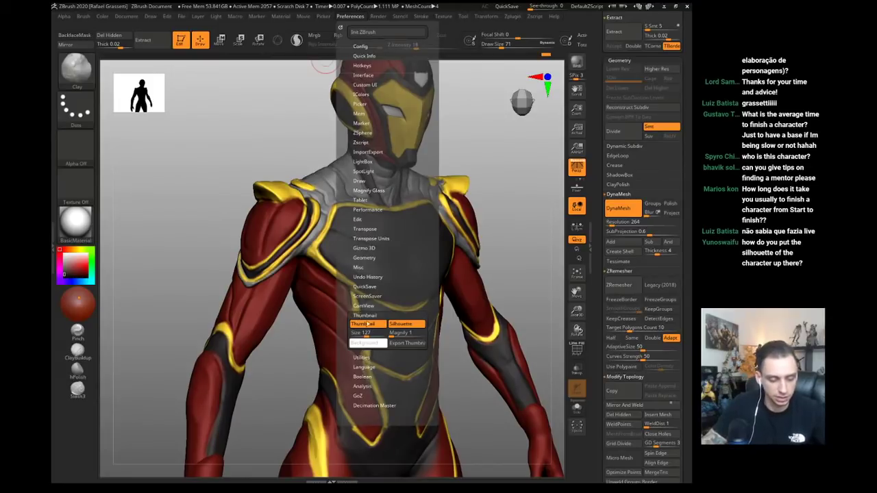
{"action": "left_click_drag", "start_coordinate": [363, 334], "coordinate": [375, 336]}
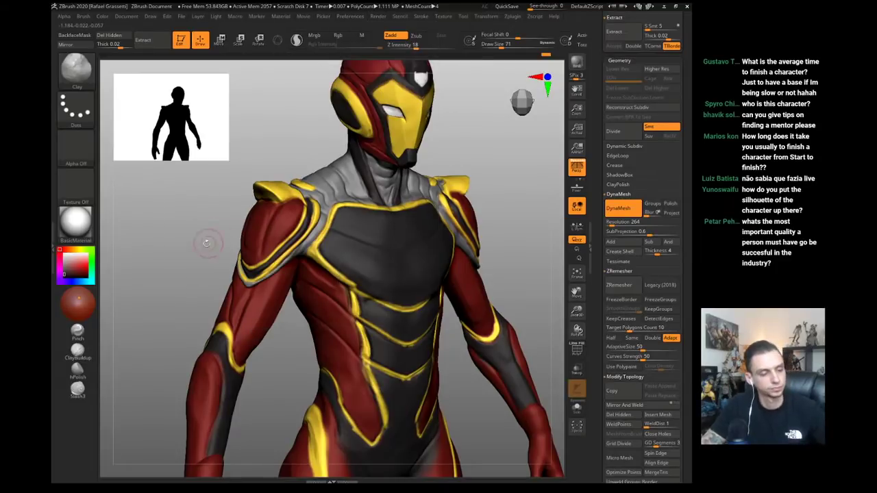
- Activate the body subtool and adjust the waist and hip outline with the Move brush at draw size 648
{"action": "mouse_move", "coordinate": [207, 242]}
{"action": "left_mouse_down"}
{"action": "mouse_move", "coordinate": [188, 261]}
{"action": "mouse_move", "coordinate": [185, 217]}
{"action": "left_mouse_up"}
{"action": "key", "text": "b"}
{"action": "key", "text": "m"}
{"action": "key", "text": "v"}
{"action": "key", "text": "s"}
{"action": "left_click_drag", "start_coordinate": [361, 384], "coordinate": [372, 384]}
{"action": "left_click", "coordinate": [379, 403], "text": "alt"}
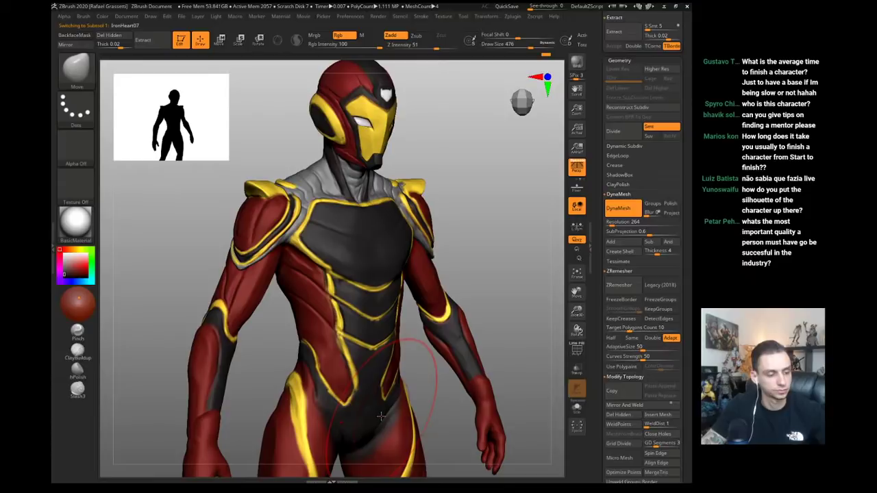
{"action": "key", "text": "s"}
{"action": "mouse_move", "coordinate": [381, 417]}
{"action": "left_mouse_down"}
{"action": "mouse_move", "coordinate": [389, 417]}
{"action": "mouse_move", "coordinate": [378, 411]}
{"action": "left_mouse_up"}
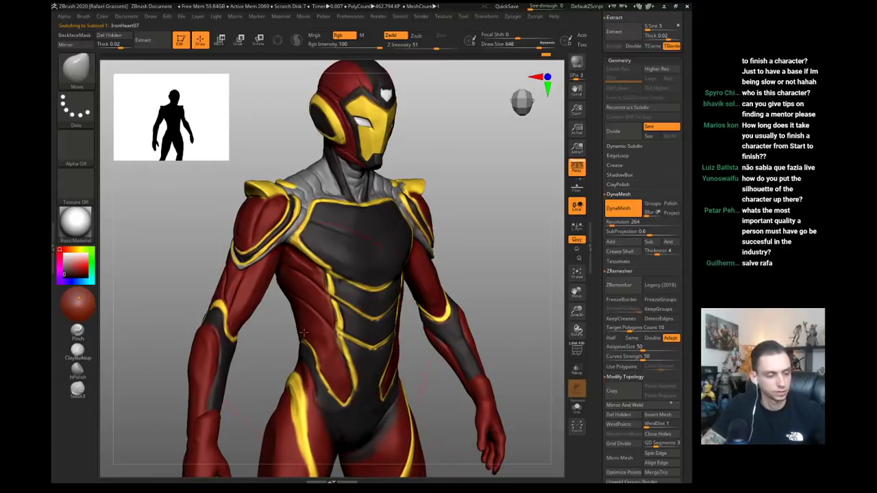
{"action": "left_click_drag", "start_coordinate": [301, 345], "coordinate": [296, 345]}
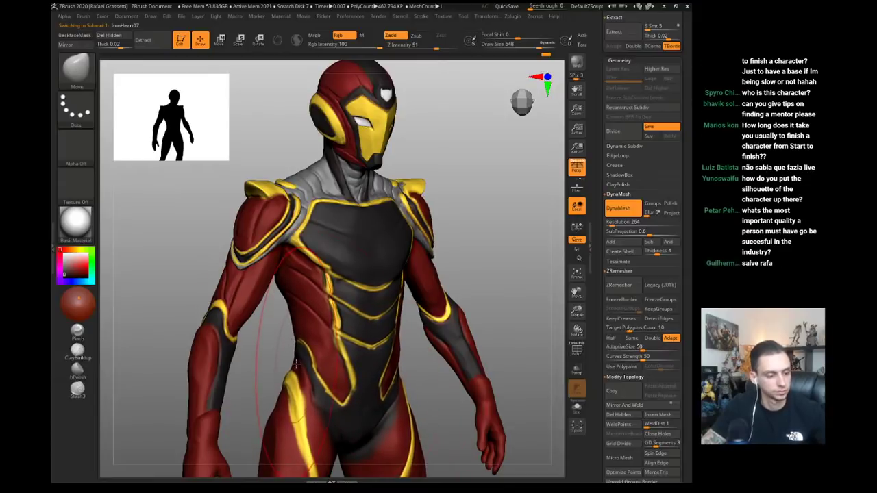
- Reshape the hips and overall body proportions with the Move brush at draw size 784
{"action": "key", "text": "s"}
{"action": "mouse_move", "coordinate": [397, 405]}
{"action": "left_mouse_down"}
{"action": "mouse_move", "coordinate": [385, 405]}
{"action": "mouse_move", "coordinate": [415, 405]}
{"action": "mouse_move", "coordinate": [427, 338]}
{"action": "mouse_move", "coordinate": [430, 444]}
{"action": "mouse_move", "coordinate": [432, 374]}
{"action": "left_mouse_up"}
{"action": "key", "text": "s"}
{"action": "left_click_drag", "start_coordinate": [386, 354], "coordinate": [398, 353]}
{"action": "left_click_drag", "start_coordinate": [362, 423], "coordinate": [368, 383], "text": "alt"}
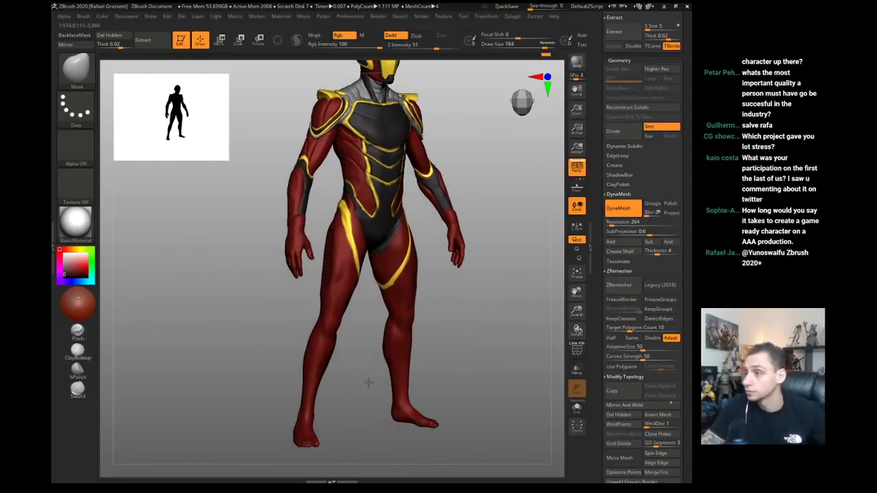
{"action": "right_click_drag", "start_coordinate": [368, 382], "coordinate": [375, 392]}
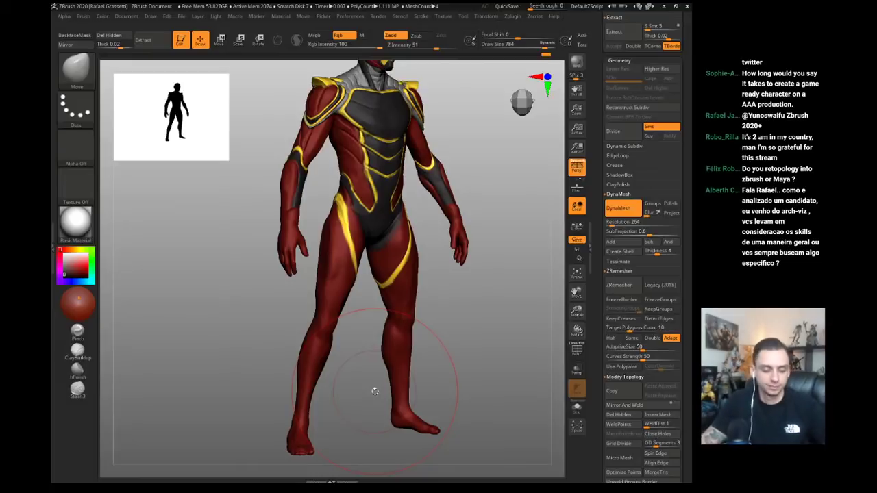
- Reshape the character's left foot and lower leg with the Move brush at draw sizes 197 and 245
{"action": "key", "text": "s"}
{"action": "key", "text": "s"}
{"action": "left_click_drag", "start_coordinate": [398, 423], "coordinate": [386, 425]}
{"action": "key", "text": "s"}
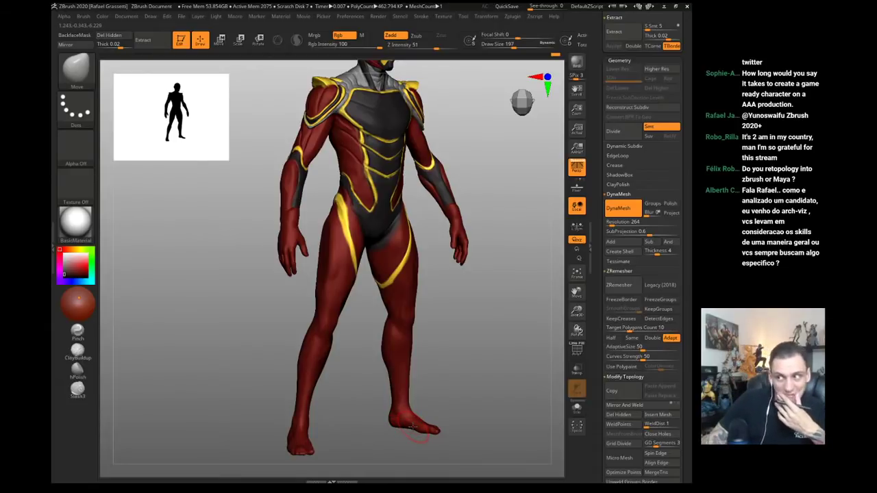
{"action": "key", "text": "s"}
{"action": "mouse_move", "coordinate": [398, 404]}
{"action": "left_mouse_down"}
{"action": "mouse_move", "coordinate": [408, 404]}
{"action": "mouse_move", "coordinate": [403, 383]}
{"action": "left_mouse_up"}
{"action": "key", "text": "s"}
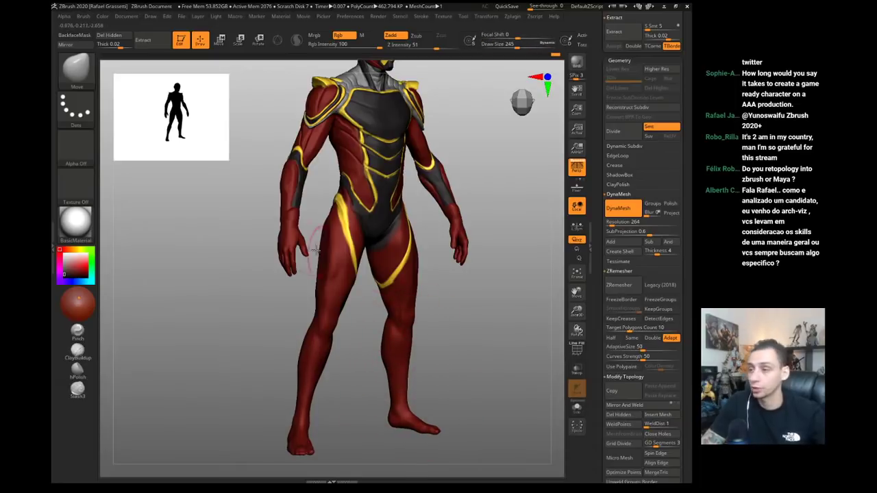
- Build up the knee and outer thigh of the character's right leg with the Clay brush at draw sizes 149 and 245
{"action": "key", "text": "b"}
{"action": "key", "text": "c"}
{"action": "key", "text": "l"}
{"action": "key", "text": "s"}
{"action": "left_click_drag", "start_coordinate": [323, 339], "coordinate": [330, 333]}
{"action": "key", "text": "s"}
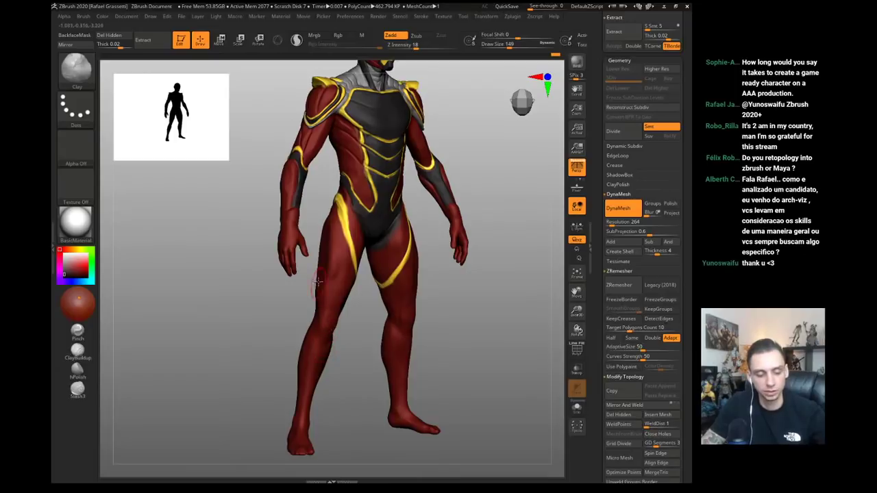
{"action": "key", "text": "s"}
{"action": "left_click_drag", "start_coordinate": [317, 281], "coordinate": [329, 288]}
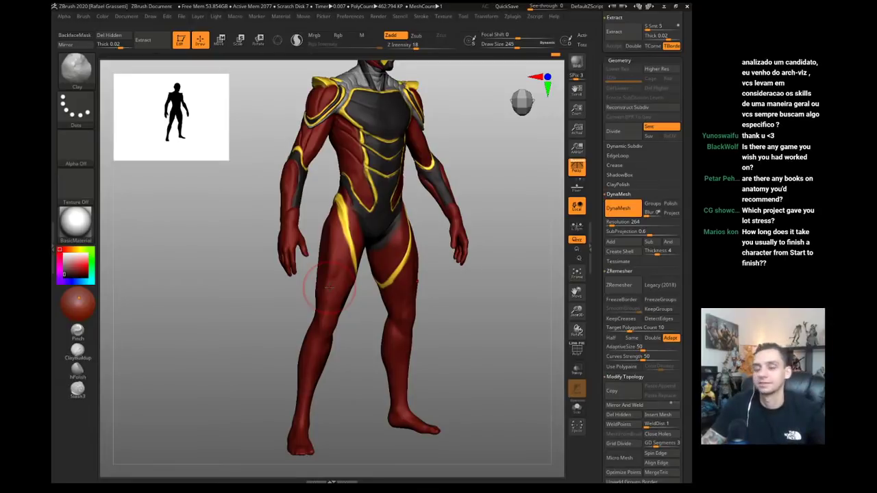
- Adjust the shape of the thighs with the Move brush at draw size 437
{"action": "left_click_drag", "start_coordinate": [259, 287], "coordinate": [232, 285]}
{"action": "key", "text": "b"}
{"action": "key", "text": "m"}
{"action": "key", "text": "v"}
{"action": "key", "text": "s"}
{"action": "mouse_move", "coordinate": [311, 270]}
{"action": "left_mouse_down"}
{"action": "mouse_move", "coordinate": [326, 270]}
{"action": "mouse_move", "coordinate": [328, 254]}
{"action": "mouse_move", "coordinate": [339, 279]}
{"action": "mouse_move", "coordinate": [351, 269]}
{"action": "left_mouse_up"}
{"action": "key", "text": "s"}
{"action": "key", "text": "s"}
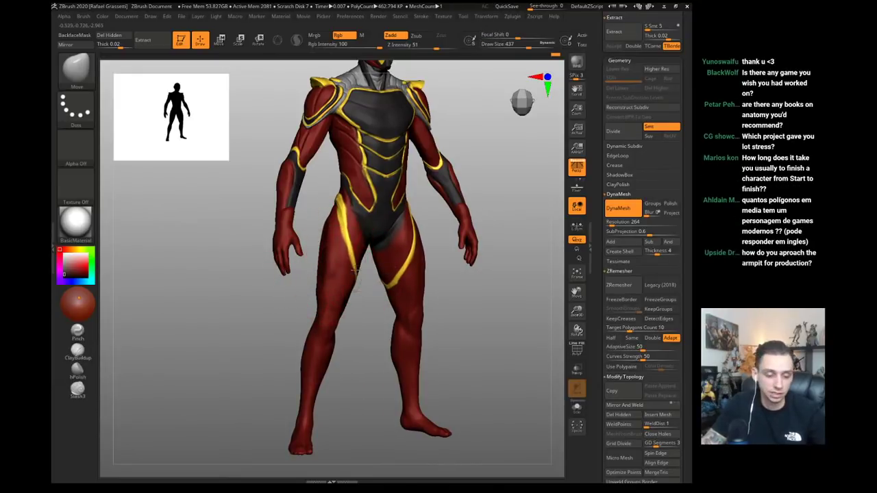
- Reshape the upper end of the yellow hip stripe with the Move brush at draw size 154
{"action": "left_click_drag", "start_coordinate": [232, 225], "coordinate": [257, 281], "text": "alt"}
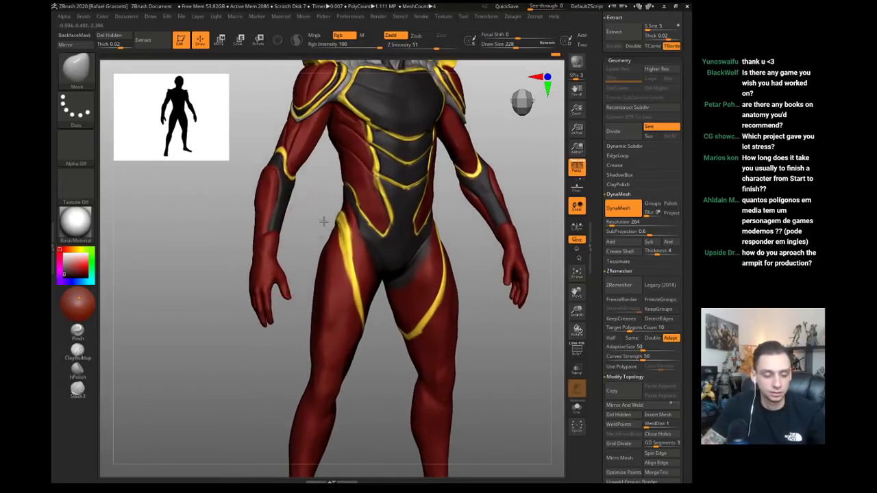
{"action": "key", "text": "s"}
{"action": "mouse_move", "coordinate": [343, 225]}
{"action": "left_mouse_down"}
{"action": "mouse_move", "coordinate": [335, 225]}
{"action": "mouse_move", "coordinate": [341, 210]}
{"action": "left_mouse_up"}
{"action": "key", "text": "s"}
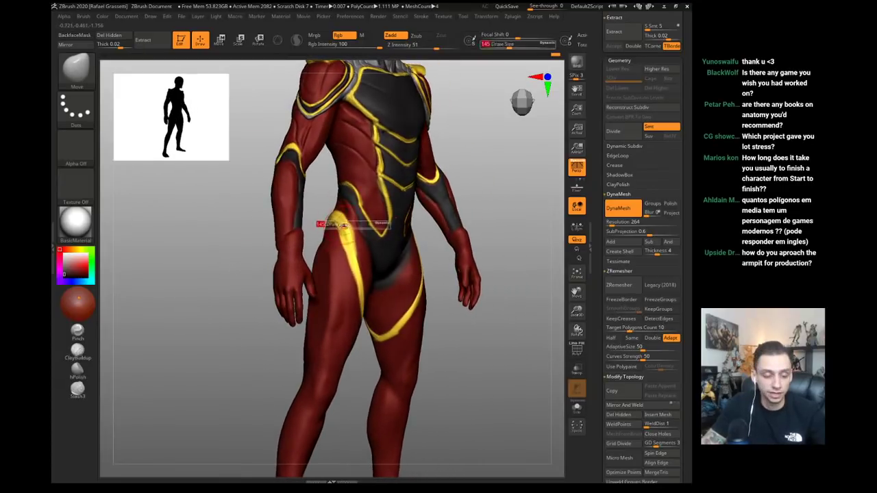
{"action": "key", "text": "bracketright"}
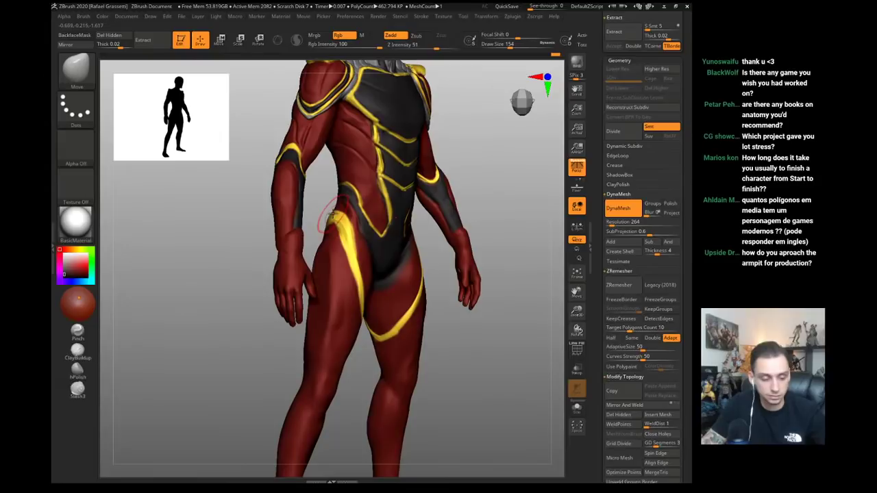
- Add volume around the top of the yellow hip stripe with the Clay brush
{"action": "key", "text": "b"}
{"action": "key", "text": "c"}
{"action": "key", "text": "l"}
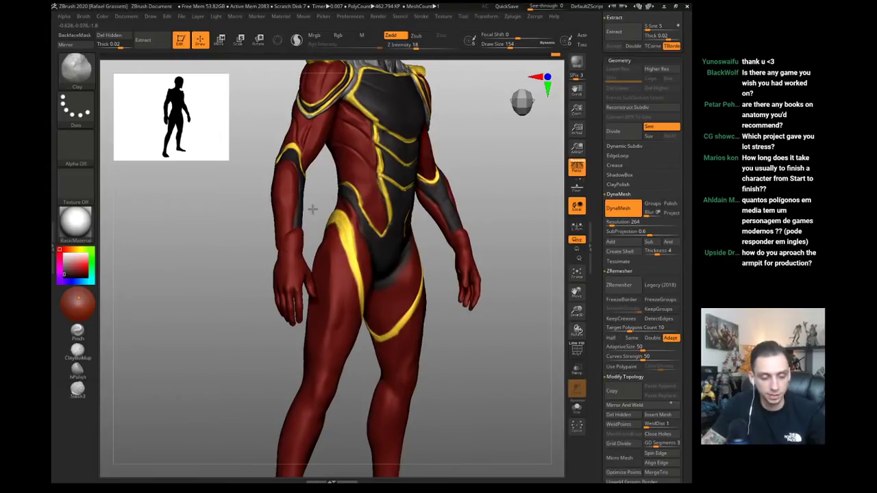
{"action": "left_click_drag", "start_coordinate": [313, 210], "coordinate": [294, 211]}
- Adjust the hip and upper thigh beside the yellow stripe with the Move brush at draw size 187
{"action": "key", "text": "b"}
{"action": "key", "text": "m"}
{"action": "key", "text": "v"}
{"action": "mouse_move", "coordinate": [324, 233]}
{"action": "right_mouse_down"}
{"action": "mouse_move", "coordinate": [322, 223]}
{"action": "mouse_move", "coordinate": [308, 235]}
{"action": "right_mouse_up"}
{"action": "key", "text": "bracketleft"}
{"action": "key", "text": "s"}
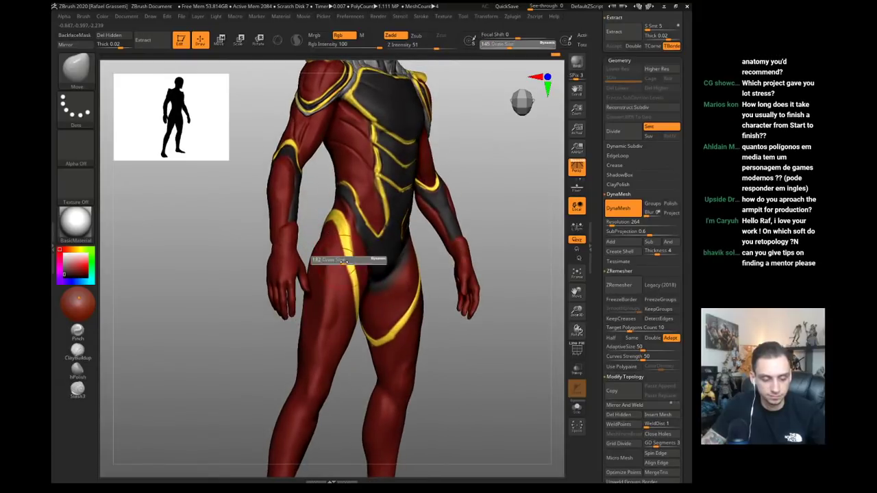
{"action": "left_click", "coordinate": [344, 261]}
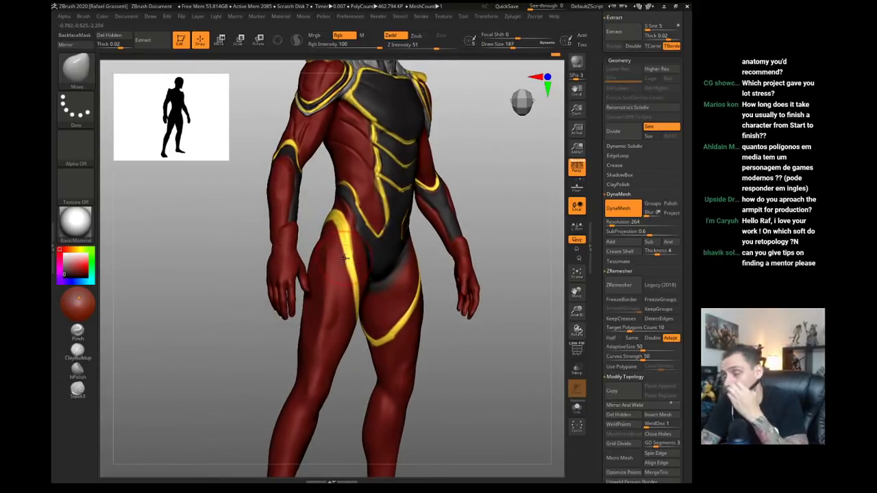
- Reshape the upper thighs from the front with the Move brush at draw size 286
{"action": "left_click_drag", "start_coordinate": [255, 233], "coordinate": [216, 235]}
{"action": "key", "text": "s"}
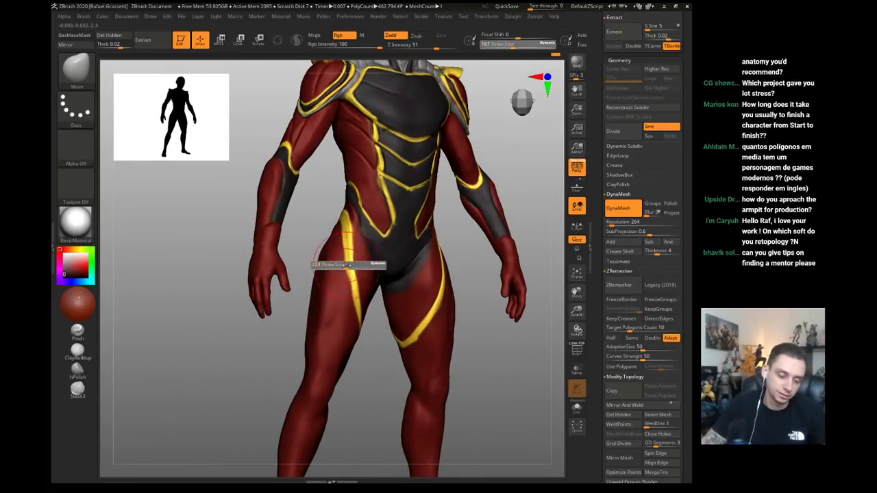
{"action": "left_click", "coordinate": [351, 263]}
{"action": "key", "text": "s"}
{"action": "left_click", "coordinate": [343, 265]}
{"action": "left_click_drag", "start_coordinate": [344, 268], "coordinate": [351, 269]}
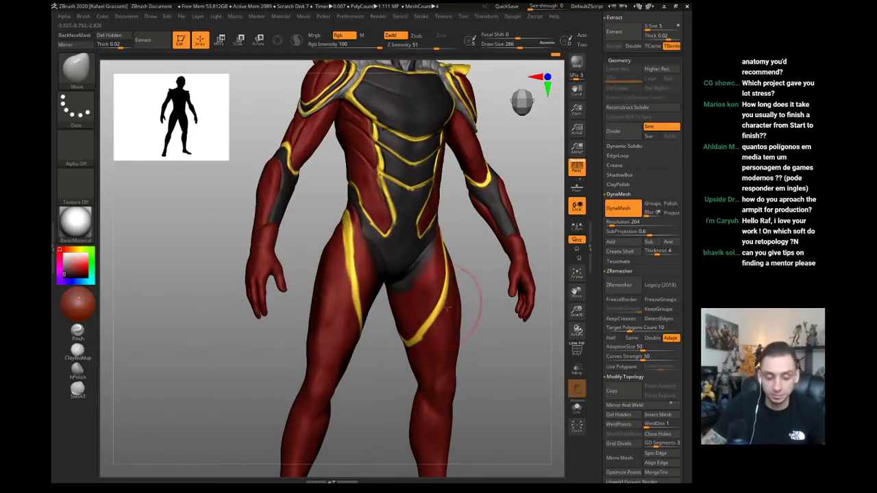
- Build up the outer hip and upper thigh with the Clay brush at draw size 192
{"action": "left_click_drag", "start_coordinate": [446, 301], "coordinate": [442, 301]}
{"action": "key", "text": "b"}
{"action": "key", "text": "c"}
{"action": "key", "text": "l"}
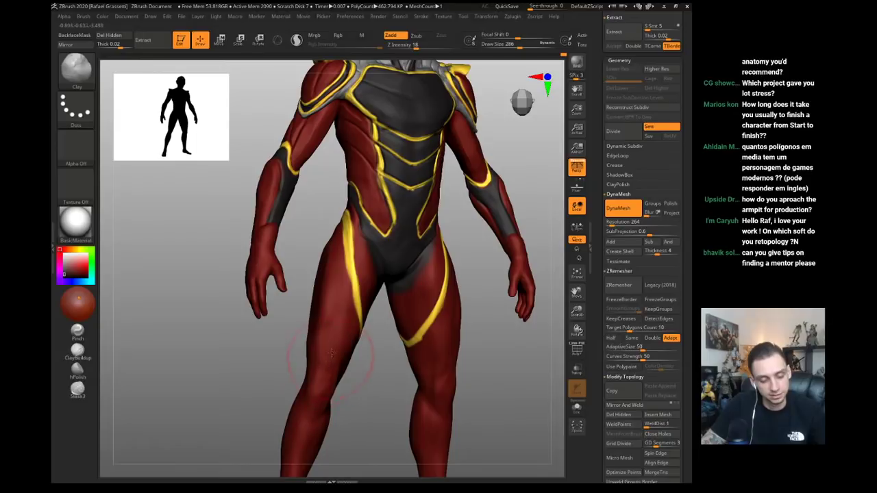
{"action": "key", "text": "["}
{"action": "key", "text": "["}
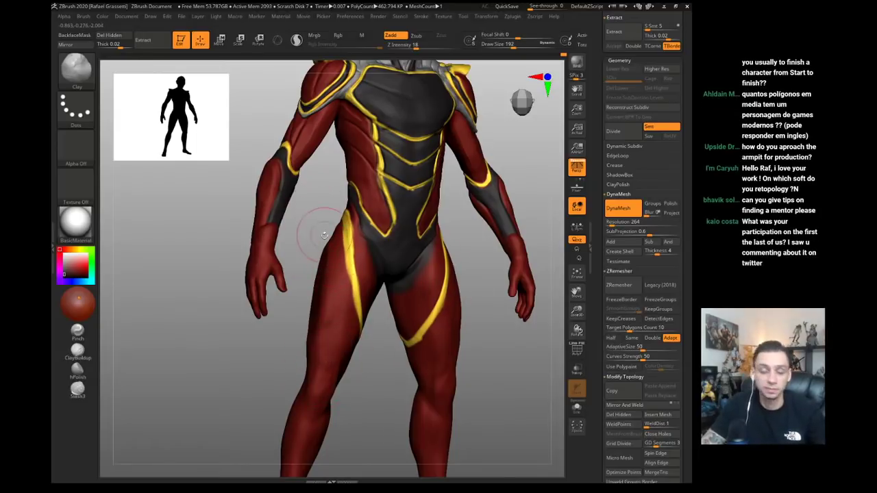
{"action": "mouse_move", "coordinate": [303, 222]}
{"action": "left_mouse_down"}
{"action": "mouse_move", "coordinate": [336, 229]}
{"action": "mouse_move", "coordinate": [320, 221]}
{"action": "mouse_move", "coordinate": [336, 202]}
{"action": "mouse_move", "coordinate": [329, 197]}
{"action": "left_mouse_up"}
- Paint a black stripe along the outer edge of the yellow thigh stripe with the Inflat brush at draw size 80
{"action": "key", "text": "2"}
{"action": "left_click_drag", "start_coordinate": [77, 266], "coordinate": [409, 223]}
{"action": "key", "text": "s"}
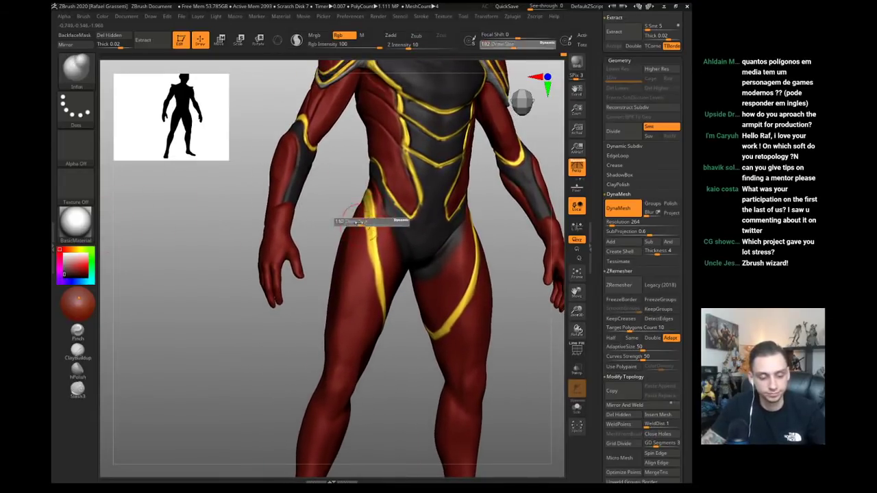
{"action": "left_click", "coordinate": [356, 219]}
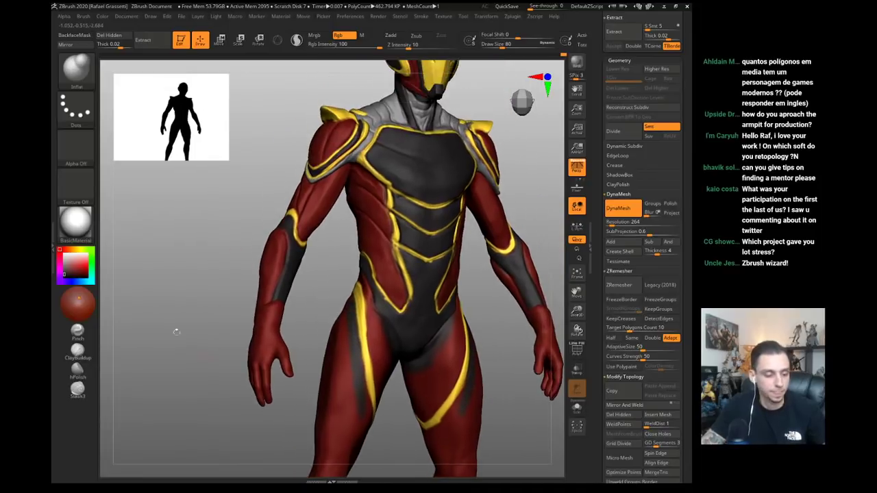
- Paint the inner thighs between the yellow stripes and the black crotch grey with the Inflat brush at draw size 116
{"action": "left_click_drag", "start_coordinate": [76, 259], "coordinate": [384, 119]}
{"action": "mouse_move", "coordinate": [453, 325]}
{"action": "left_mouse_down"}
{"action": "mouse_move", "coordinate": [449, 355]}
{"action": "mouse_move", "coordinate": [426, 363]}
{"action": "left_mouse_up"}
{"action": "key", "text": "s"}
{"action": "left_click", "coordinate": [434, 359]}
{"action": "mouse_move", "coordinate": [453, 331]}
{"action": "left_mouse_down"}
{"action": "mouse_move", "coordinate": [431, 398]}
{"action": "mouse_move", "coordinate": [456, 356]}
{"action": "mouse_move", "coordinate": [419, 387]}
{"action": "left_mouse_up"}
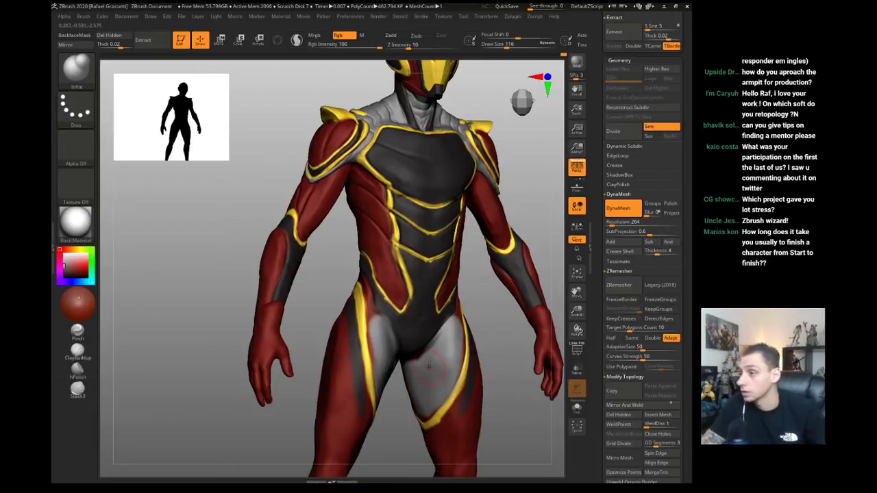
{"action": "left_click_drag", "start_coordinate": [227, 369], "coordinate": [196, 364]}
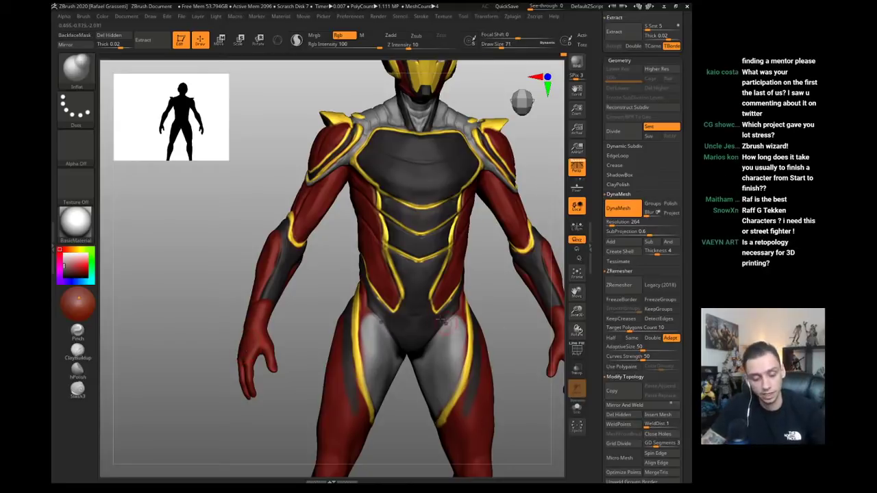
- Extend the grey paint up the hip beside the top of the yellow stripe with the Inflat brush at draw sizes 46 and 56
{"action": "right_click_drag", "start_coordinate": [329, 294], "coordinate": [362, 304]}
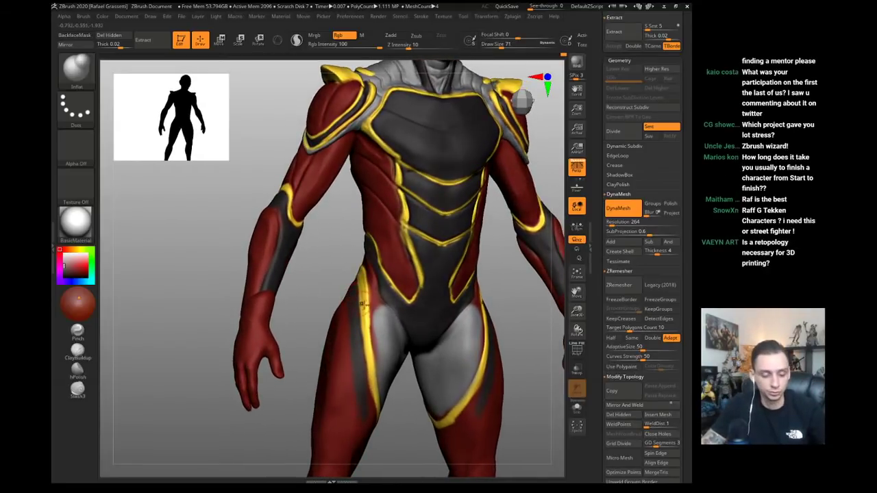
{"action": "key", "text": "s"}
{"action": "left_click_drag", "start_coordinate": [371, 319], "coordinate": [367, 318]}
{"action": "mouse_move", "coordinate": [368, 282]}
{"action": "left_mouse_down"}
{"action": "mouse_move", "coordinate": [377, 361]}
{"action": "mouse_move", "coordinate": [377, 311]}
{"action": "left_mouse_up"}
{"action": "left_click_drag", "start_coordinate": [368, 272], "coordinate": [375, 312]}
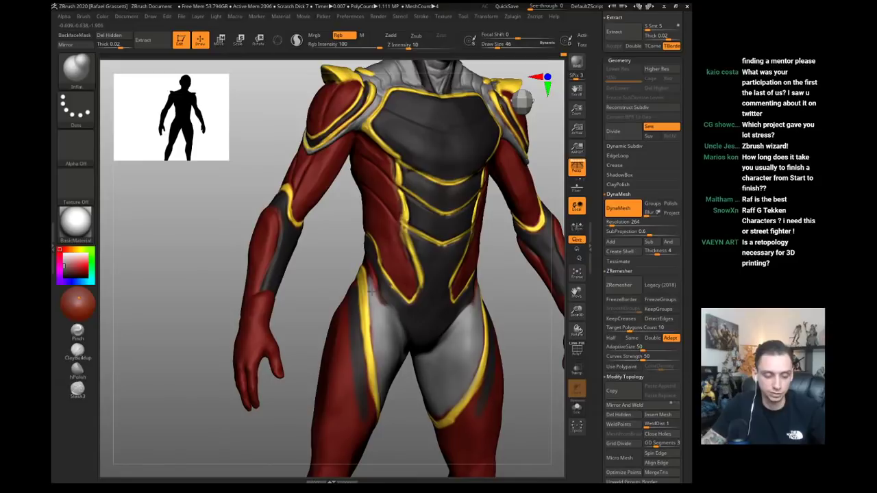
{"action": "key", "text": "bracketright"}
{"action": "left_click_drag", "start_coordinate": [366, 263], "coordinate": [376, 297]}
{"action": "right_click_drag", "start_coordinate": [344, 260], "coordinate": [385, 264]}
{"action": "left_click_drag", "start_coordinate": [364, 272], "coordinate": [374, 288]}
{"action": "left_click_drag", "start_coordinate": [357, 254], "coordinate": [373, 287]}
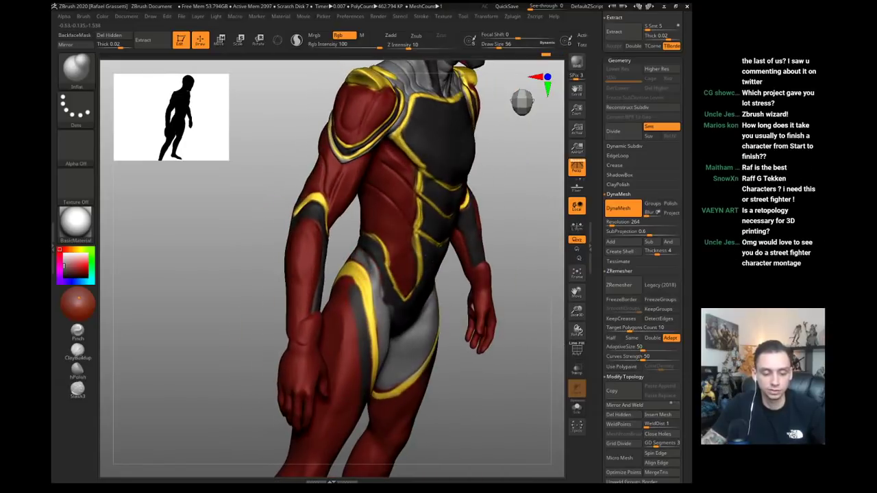
{"action": "right_click_drag", "start_coordinate": [368, 266], "coordinate": [108, 267]}
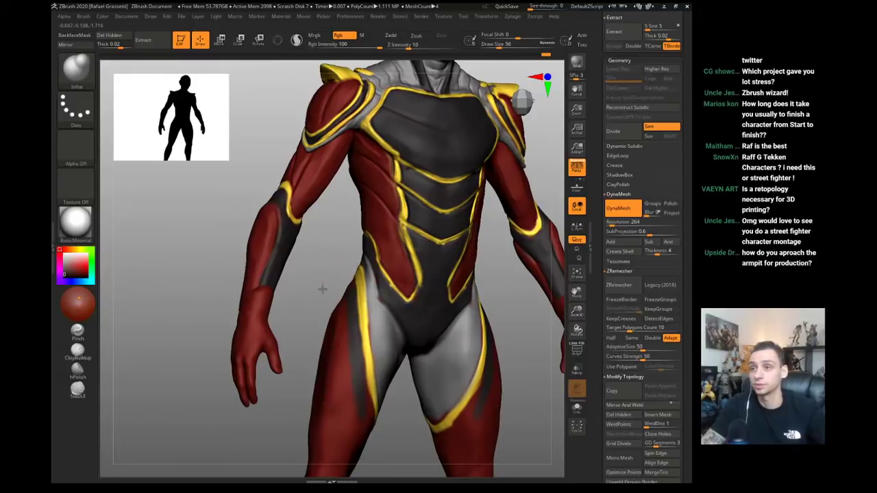
- Adjust the lower edge of the black pelvis area with the Move brush at draw size 187
{"action": "right_click_drag", "start_coordinate": [322, 289], "coordinate": [324, 266]}
{"action": "key", "text": "b"}
{"action": "key", "text": "m"}
{"action": "key", "text": "v"}
{"action": "key", "text": "s"}
{"action": "left_click", "coordinate": [411, 345]}
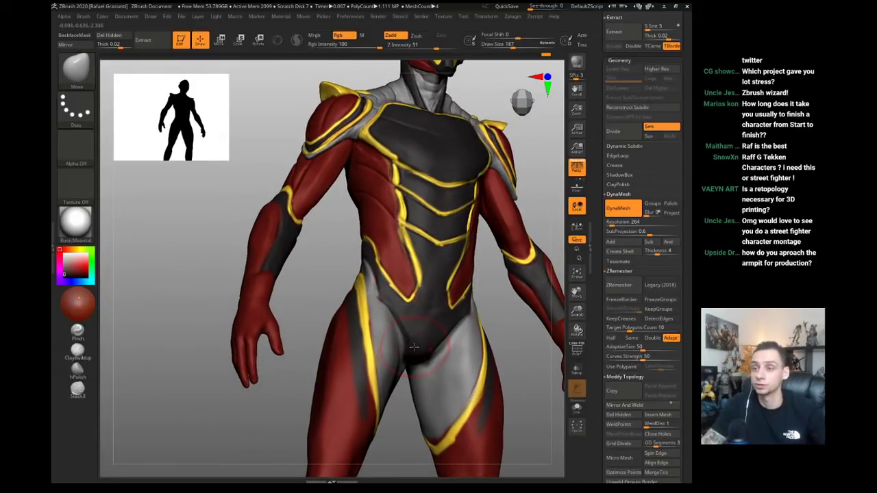
{"action": "mouse_move", "coordinate": [413, 347]}
{"action": "right_mouse_down"}
{"action": "mouse_move", "coordinate": [447, 377]}
{"action": "mouse_move", "coordinate": [226, 274]}
{"action": "mouse_move", "coordinate": [189, 236]}
{"action": "mouse_move", "coordinate": [190, 260]}
{"action": "mouse_move", "coordinate": [211, 270]}
{"action": "right_mouse_up"}
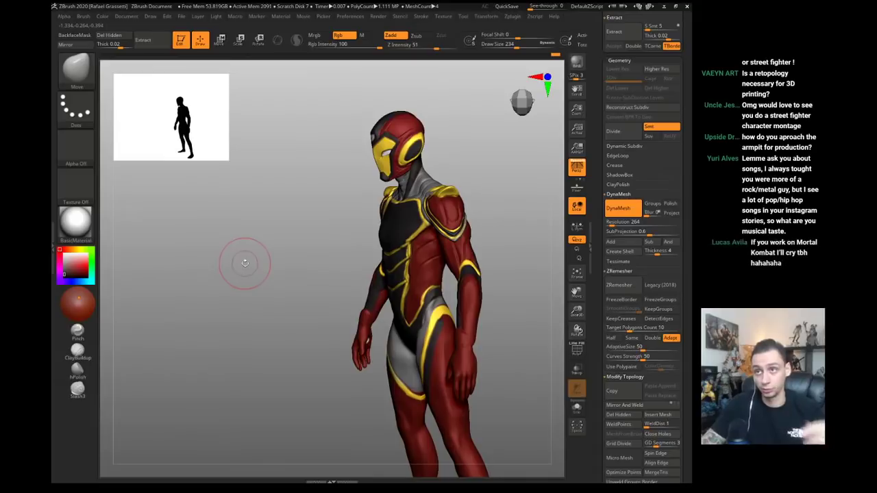
- Reshape the abdomen's profile from the side with the Move brush at draw size 338
{"action": "right_click_drag", "start_coordinate": [292, 253], "coordinate": [330, 315], "text": "alt"}
{"action": "key", "text": "s"}
{"action": "mouse_move", "coordinate": [387, 294]}
{"action": "left_mouse_down"}
{"action": "mouse_move", "coordinate": [397, 295]}
{"action": "mouse_move", "coordinate": [396, 311]}
{"action": "left_mouse_up"}
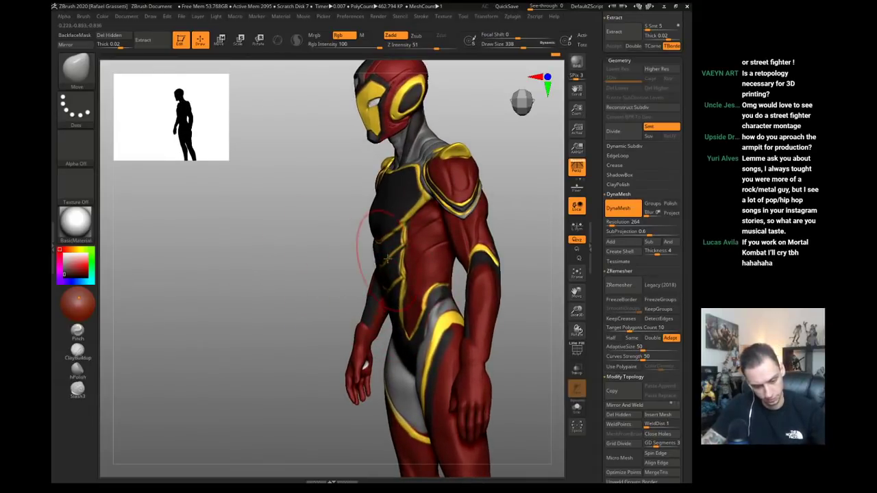
{"action": "left_click_drag", "start_coordinate": [400, 255], "coordinate": [408, 254]}
- Refine the silhouette of the ribs and waist from the front and three-quarter views with the Move brush
{"action": "right_click_drag", "start_coordinate": [288, 221], "coordinate": [349, 227]}
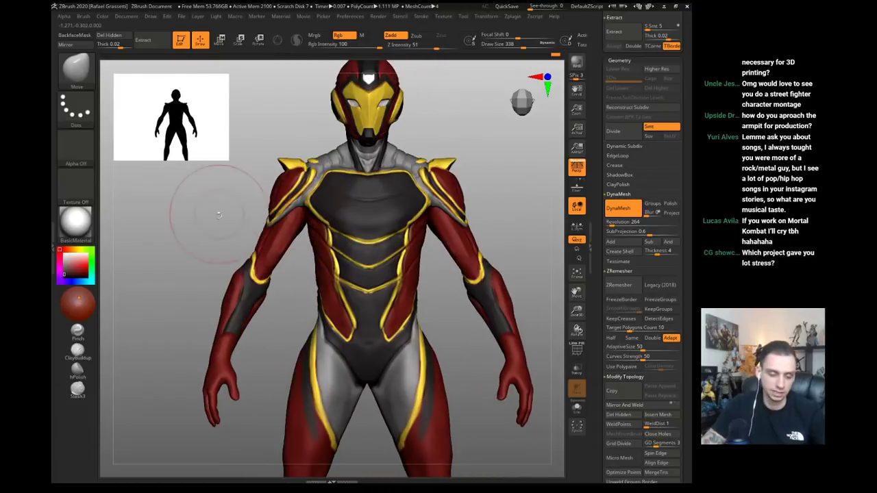
{"action": "right_click_drag", "start_coordinate": [220, 211], "coordinate": [258, 230]}
{"action": "key", "text": "s"}
{"action": "left_click_drag", "start_coordinate": [308, 281], "coordinate": [303, 281]}
{"action": "right_click_drag", "start_coordinate": [288, 283], "coordinate": [248, 279]}
{"action": "left_click_drag", "start_coordinate": [308, 261], "coordinate": [315, 291]}
{"action": "right_click_drag", "start_coordinate": [296, 294], "coordinate": [321, 292]}
{"action": "key", "text": "s"}
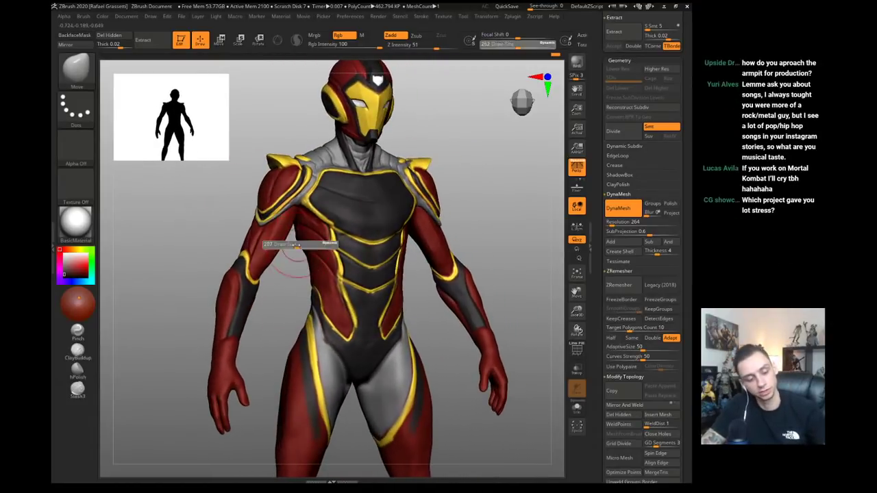
{"action": "left_click_drag", "start_coordinate": [297, 254], "coordinate": [291, 254]}
- Isolate the torso and legs and shape the ribs below the armpit with the Move brush at draw size 128 and Clay at 124
{"action": "left_click", "coordinate": [577, 408]}
{"action": "right_click_drag", "start_coordinate": [279, 232], "coordinate": [292, 218]}
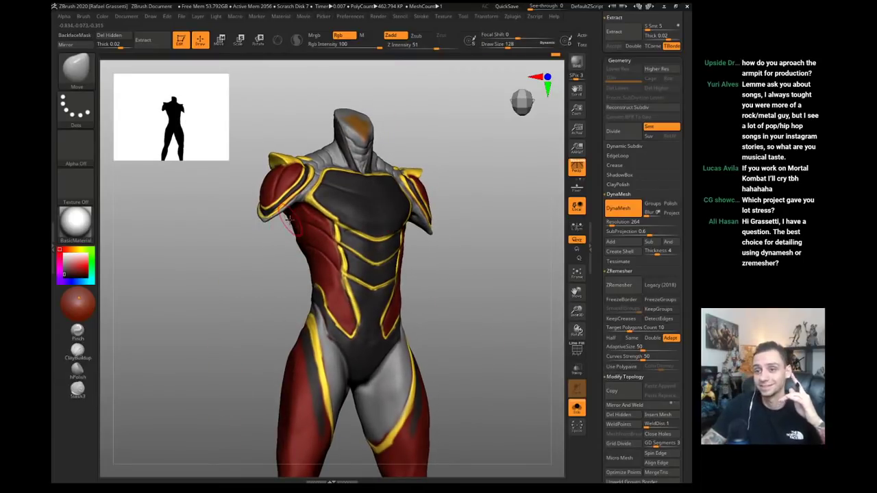
{"action": "right_click_drag", "start_coordinate": [289, 221], "coordinate": [274, 229]}
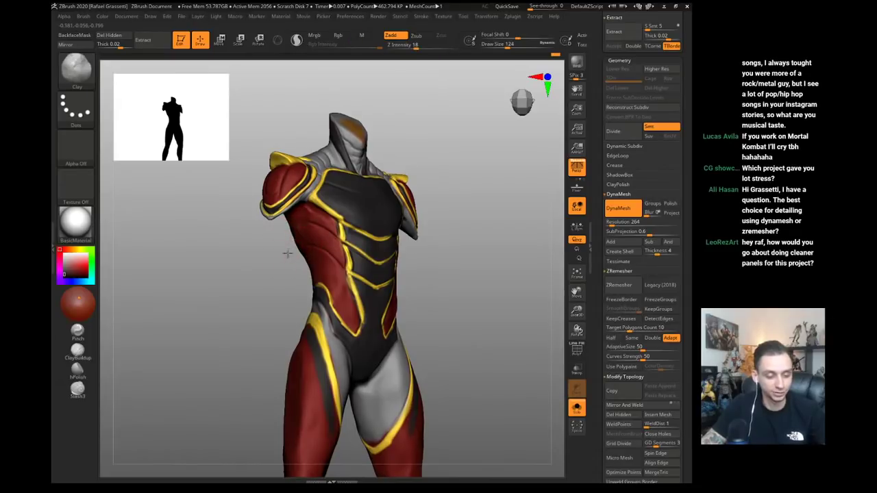
{"action": "right_click_drag", "start_coordinate": [288, 252], "coordinate": [287, 238], "text": "ctrl"}
{"action": "right_click_drag", "start_coordinate": [270, 273], "coordinate": [301, 258], "text": "alt"}
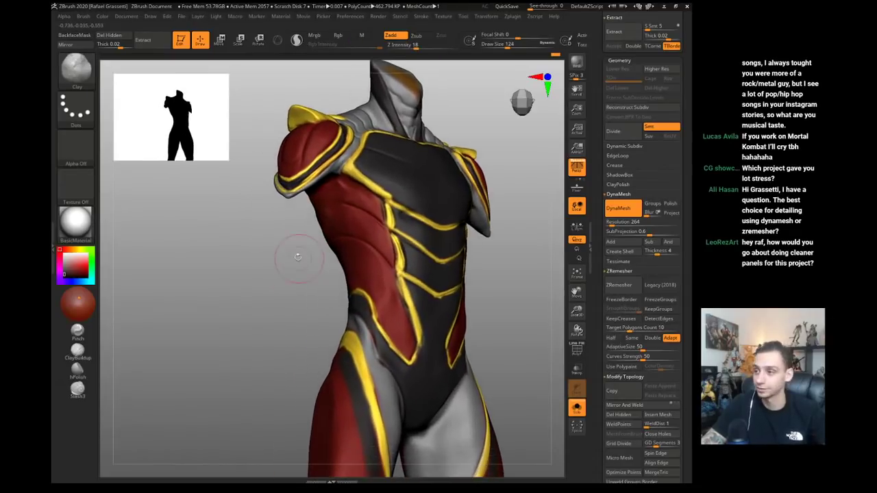
- Paint the side of the ribs below the armpit dark red with the Inflat brush at draw size 90, and show the full figure
{"action": "key", "text": "1"}
{"action": "key", "text": "c"}
{"action": "key", "text": "s"}
{"action": "left_click_drag", "start_coordinate": [348, 219], "coordinate": [334, 218]}
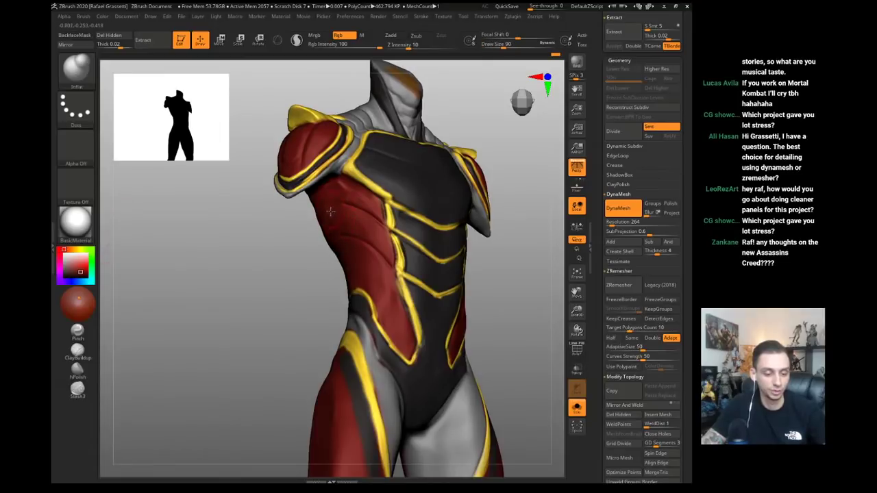
{"action": "left_click", "coordinate": [319, 233], "text": "ctrl+shift"}
- Reshape the waist above the hip with the Move brush at draw sizes 217 and 154
{"action": "mouse_move", "coordinate": [203, 279]}
{"action": "right_mouse_down", "text": "ctrl"}
{"action": "mouse_move", "coordinate": [199, 249]}
{"action": "mouse_move", "coordinate": [218, 259]}
{"action": "right_mouse_up", "text": "ctrl"}
{"action": "key", "text": "b"}
{"action": "key", "text": "m"}
{"action": "key", "text": "v"}
{"action": "key", "text": "s"}
{"action": "left_click_drag", "start_coordinate": [335, 274], "coordinate": [345, 277]}
{"action": "key", "text": "s"}
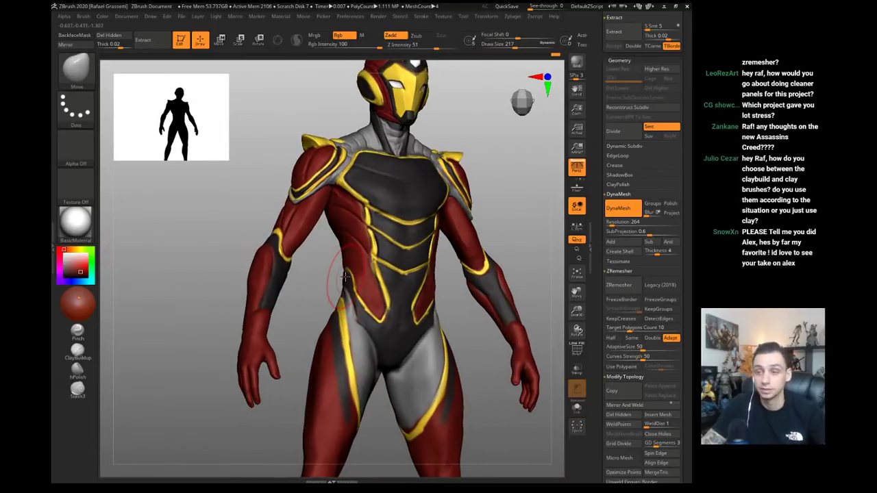
{"action": "key", "text": "["}
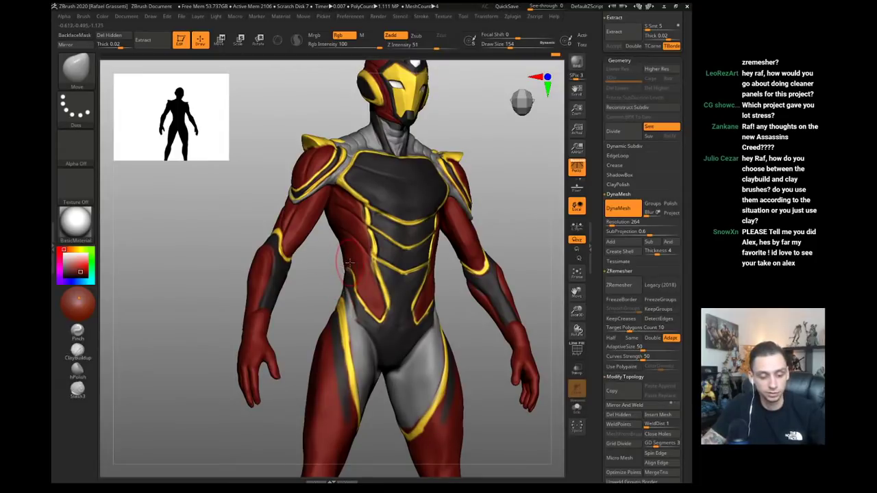
- Adjust the waist and lower rib contour with the Move brush, enlarging it to draw size 268
{"action": "right_click_drag", "start_coordinate": [335, 263], "coordinate": [349, 263]}
{"action": "key", "text": "s"}
{"action": "mouse_move", "coordinate": [345, 262]}
{"action": "left_mouse_down"}
{"action": "mouse_move", "coordinate": [345, 270]}
{"action": "mouse_move", "coordinate": [330, 232]}
{"action": "left_mouse_up"}
{"action": "key", "text": "s"}
{"action": "key", "text": "s"}
{"action": "key", "text": "s"}
{"action": "key", "text": "s"}
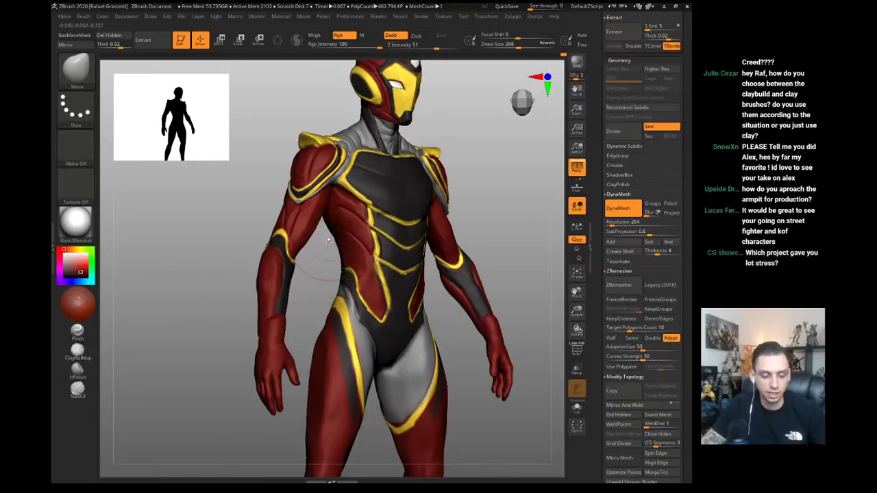
{"action": "key", "text": "s"}
{"action": "left_click_drag", "start_coordinate": [214, 299], "coordinate": [180, 295]}
- Sculpt the lower abdomen and the red waist panel with the Clay brush at draw size 149
{"action": "key", "text": "b"}
{"action": "key", "text": "c"}
{"action": "key", "text": "l"}
{"action": "key", "text": "s"}
{"action": "left_click_drag", "start_coordinate": [362, 283], "coordinate": [352, 283]}
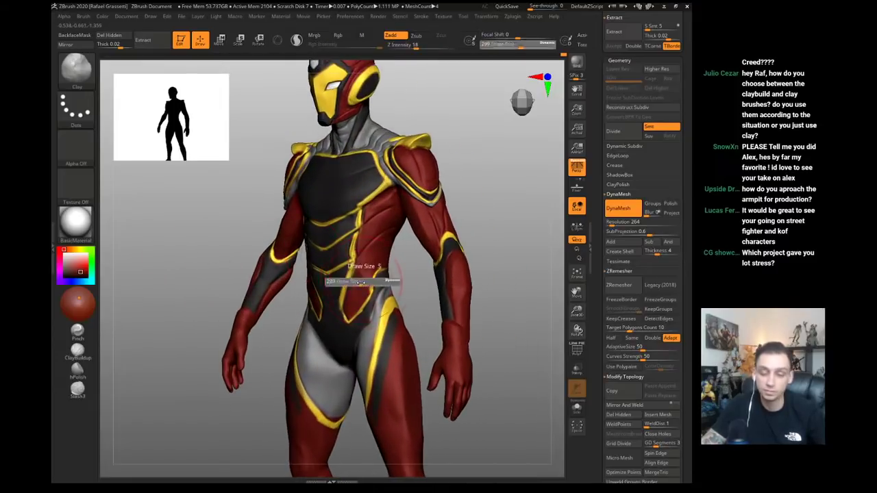
{"action": "left_click_drag", "start_coordinate": [223, 259], "coordinate": [228, 288], "text": "alt"}
{"action": "key", "text": "bracketleft"}
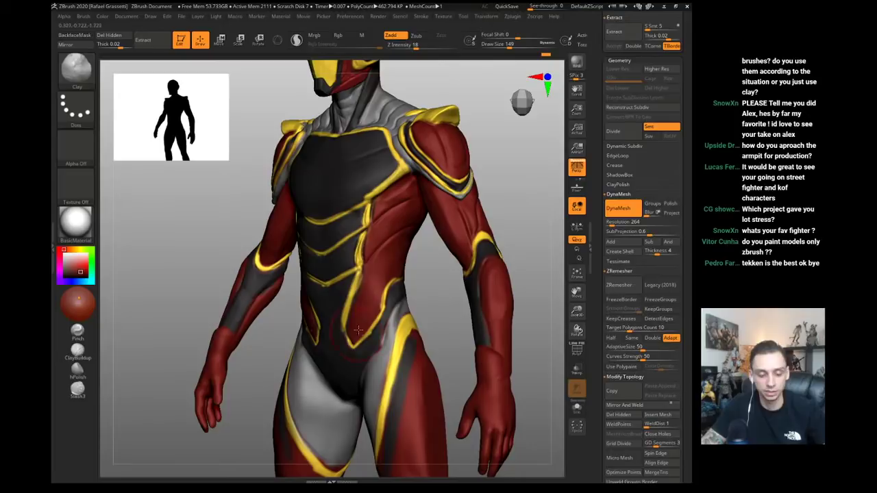
- Define the red rib muscles beside the chest plate with the Clay brush at draw size 71
{"action": "left_click_drag", "start_coordinate": [216, 231], "coordinate": [333, 173], "text": "alt"}
{"action": "key", "text": "s"}
{"action": "key", "text": "s"}
{"action": "left_click_drag", "start_coordinate": [339, 220], "coordinate": [334, 206]}
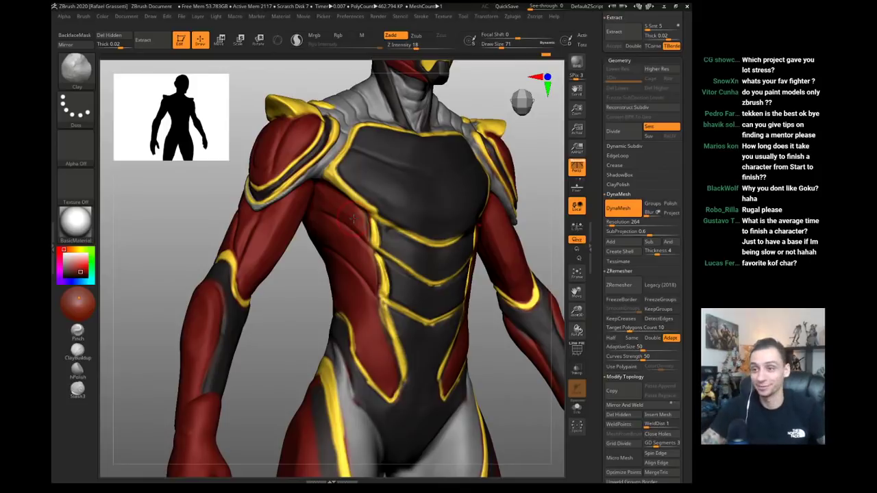
{"action": "left_click_drag", "start_coordinate": [186, 210], "coordinate": [320, 216]}
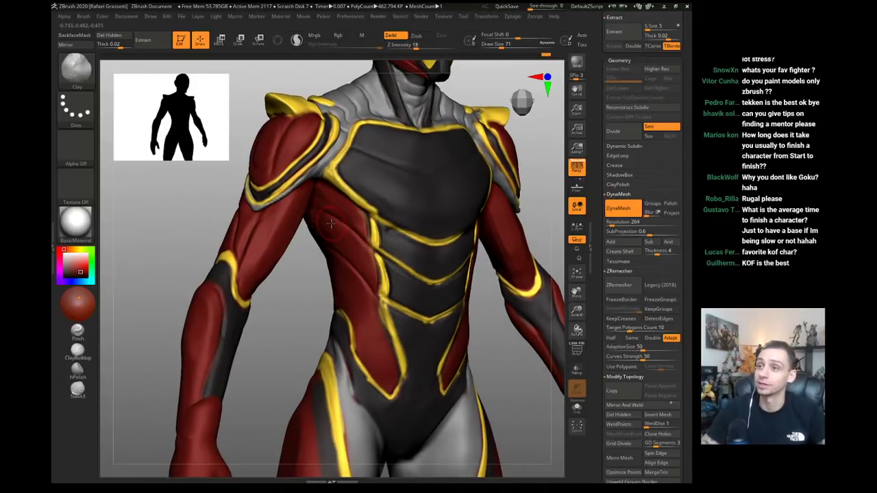
- Adjust the rib muscles below the armpit with the Move brush at draw size 172
{"action": "key", "text": "b"}
{"action": "key", "text": "m"}
{"action": "key", "text": "v"}
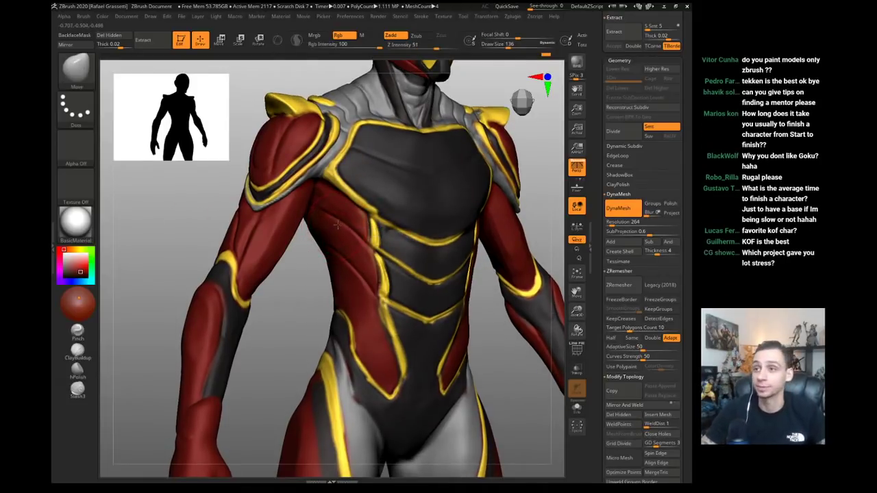
{"action": "key", "text": "bracketright"}
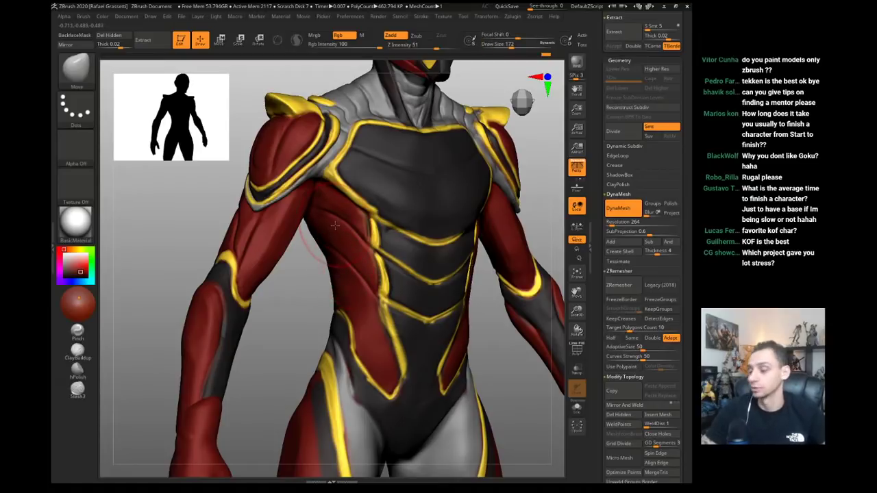
- Refine the armpit and side ribs with the Clay brush at draw size 120, hiding the arms to reach the armpit
{"action": "key", "text": "b"}
{"action": "key", "text": "c"}
{"action": "key", "text": "l"}
{"action": "left_click", "coordinate": [317, 209], "text": "ctrl+shift"}
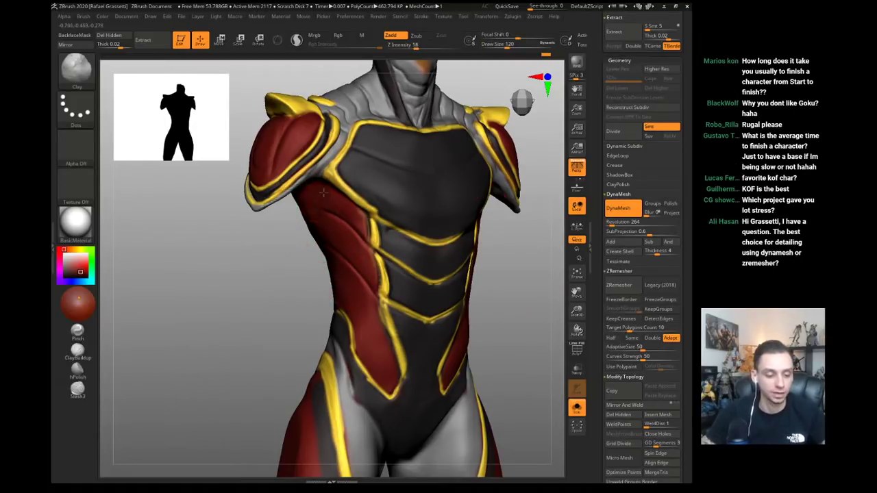
{"action": "key", "text": "alt+shift+s"}
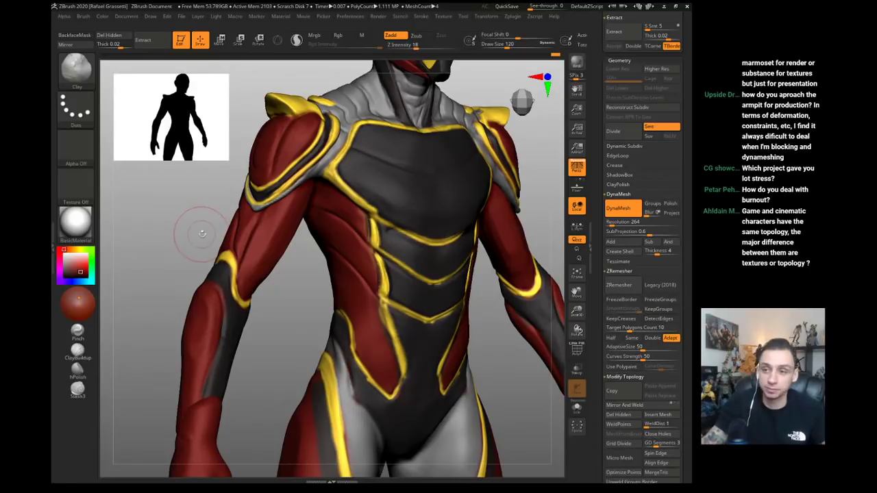
{"action": "left_click_drag", "start_coordinate": [186, 235], "coordinate": [206, 225]}
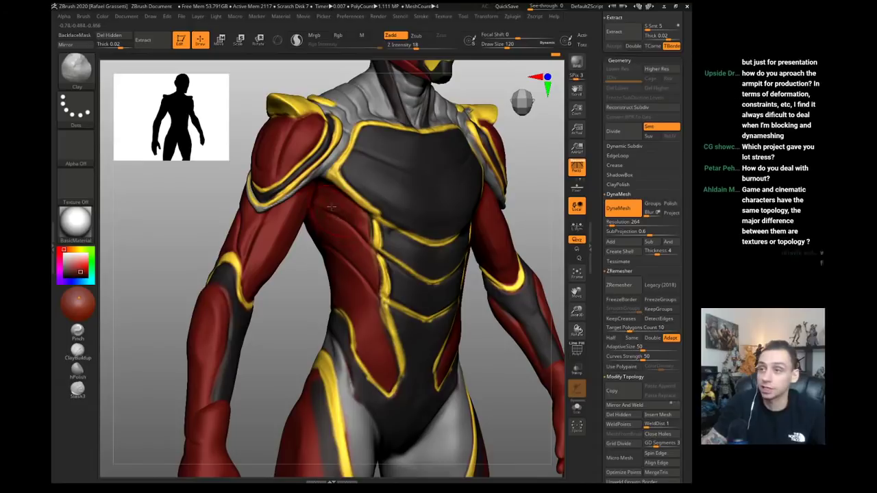
{"action": "left_click_drag", "start_coordinate": [308, 284], "coordinate": [316, 242], "text": "alt"}
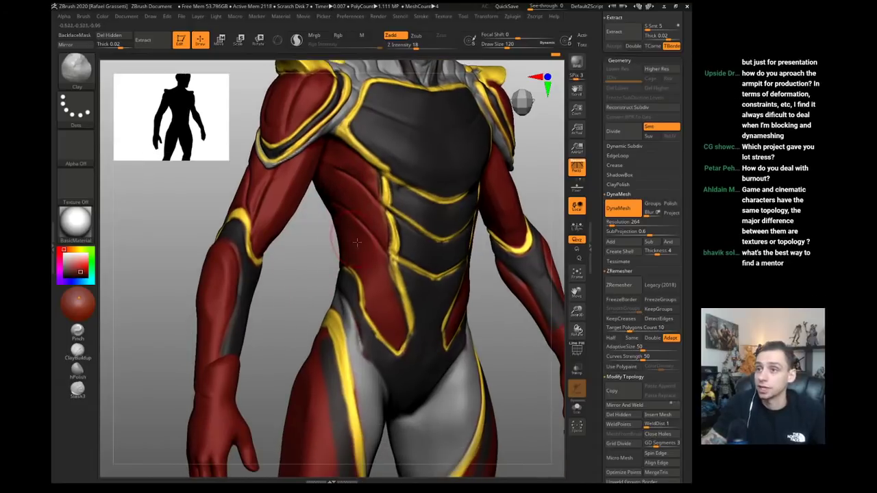
- Reshape the side of the waist beside the yellow trim with the Move brush at draw size 116
{"action": "key", "text": "b"}
{"action": "key", "text": "m"}
{"action": "key", "text": "v"}
{"action": "key", "text": "s"}
{"action": "mouse_move", "coordinate": [384, 256]}
{"action": "left_mouse_down"}
{"action": "mouse_move", "coordinate": [392, 258]}
{"action": "mouse_move", "coordinate": [395, 241]}
{"action": "mouse_move", "coordinate": [388, 214]}
{"action": "left_mouse_up"}
{"action": "mouse_move", "coordinate": [236, 263]}
{"action": "left_mouse_down", "text": "alt"}
{"action": "mouse_move", "coordinate": [221, 203]}
{"action": "mouse_move", "coordinate": [172, 211]}
{"action": "left_mouse_up", "text": "alt"}
{"action": "mouse_move", "coordinate": [203, 237]}
{"action": "left_mouse_down", "text": "alt"}
{"action": "mouse_move", "coordinate": [171, 275]}
{"action": "mouse_move", "coordinate": [196, 286]}
{"action": "left_mouse_up", "text": "alt"}
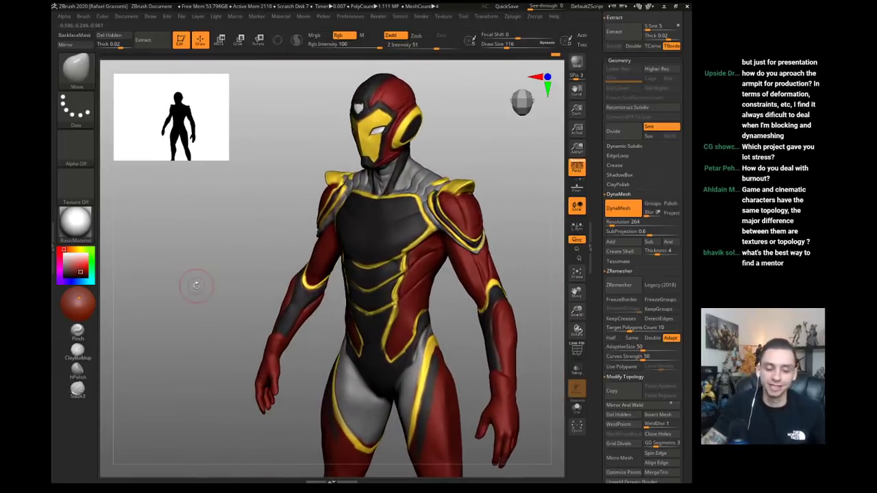
- Save the sculpt as IronHeart07, replacing the existing file
{"action": "key", "text": "ctrl+s"}
{"action": "key", "text": "Return"}
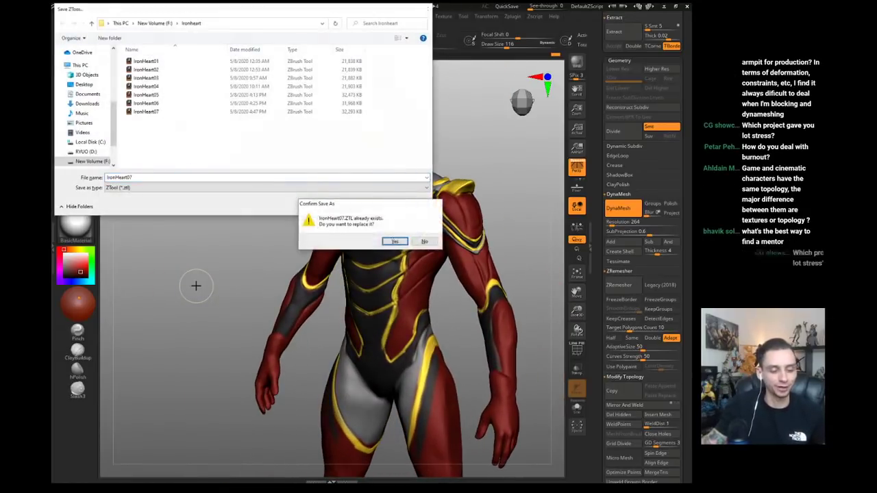
{"action": "key", "text": "Return"}
{"action": "left_click_drag", "start_coordinate": [212, 325], "coordinate": [241, 286], "text": "alt"}
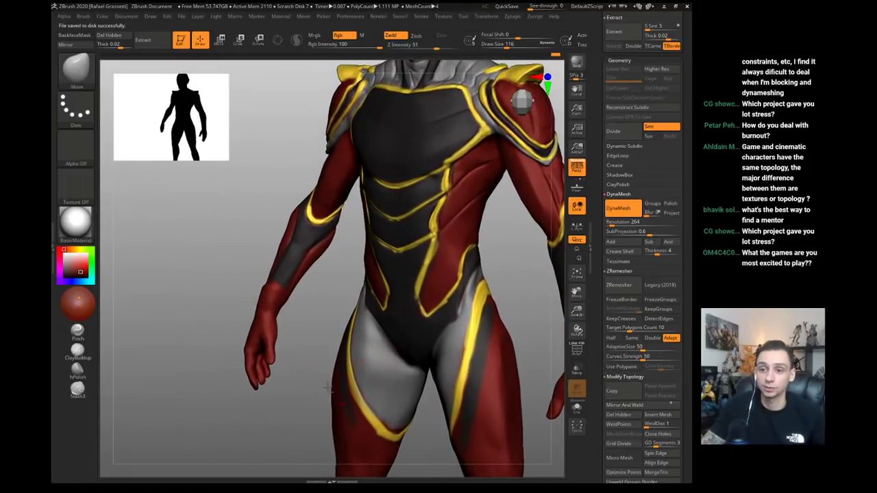
- Carve crease lines across the black chest plate with the DamStandard brush at draw size 37
{"action": "mouse_move", "coordinate": [328, 388]}
{"action": "left_mouse_down"}
{"action": "mouse_move", "coordinate": [342, 304]}
{"action": "mouse_move", "coordinate": [333, 370]}
{"action": "mouse_move", "coordinate": [250, 290]}
{"action": "mouse_move", "coordinate": [250, 327]}
{"action": "mouse_move", "coordinate": [279, 325]}
{"action": "left_mouse_up"}
{"action": "key", "text": "b"}
{"action": "key", "text": "d"}
{"action": "key", "text": "s"}
{"action": "key", "text": "bracketleft"}
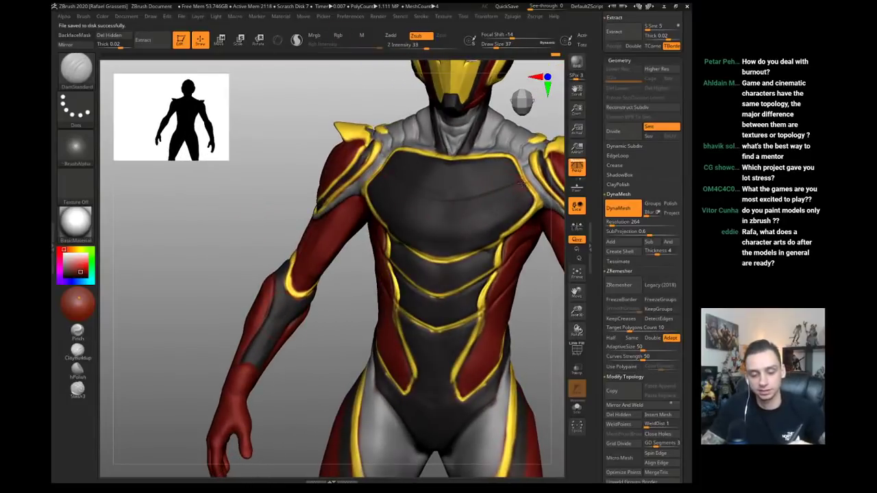
{"action": "left_click_drag", "start_coordinate": [471, 201], "coordinate": [429, 202]}
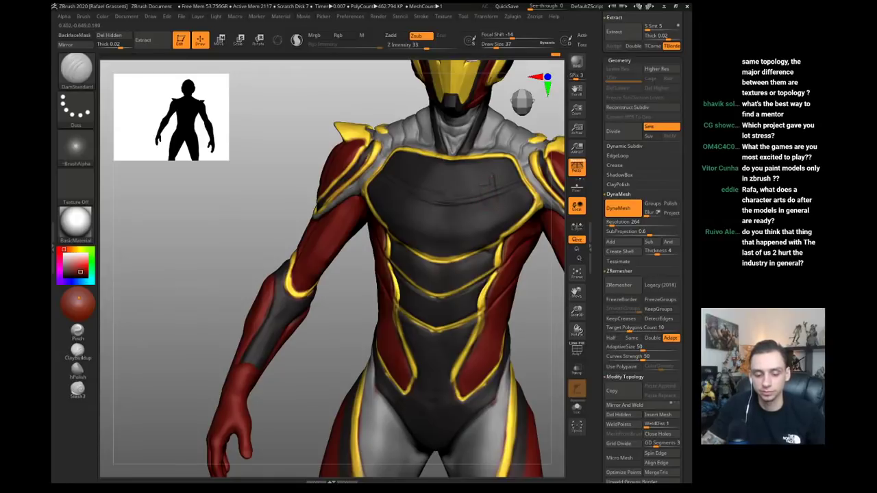
- Work over the chest plate's form lines with the Clay brush at draw size 37
{"action": "left_click_drag", "start_coordinate": [283, 194], "coordinate": [240, 195]}
{"action": "key", "text": "b"}
{"action": "key", "text": "c"}
{"action": "key", "text": "l"}
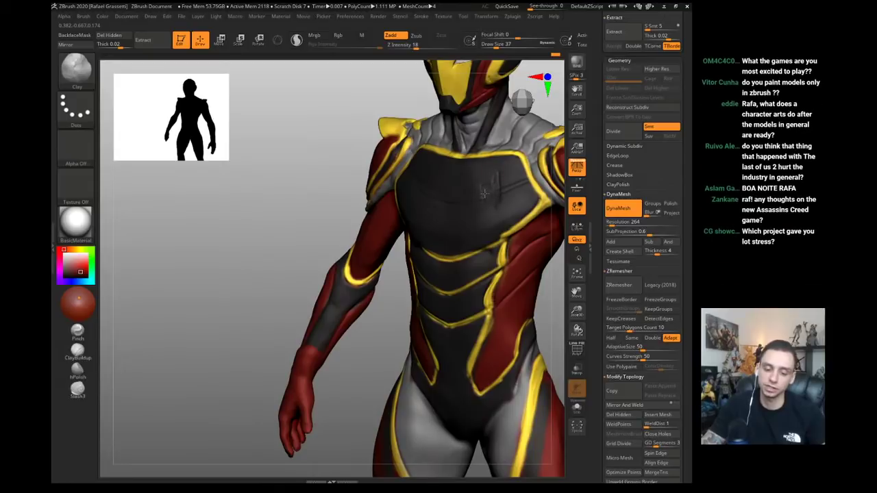
{"action": "left_click_drag", "start_coordinate": [266, 274], "coordinate": [259, 222], "text": "alt"}
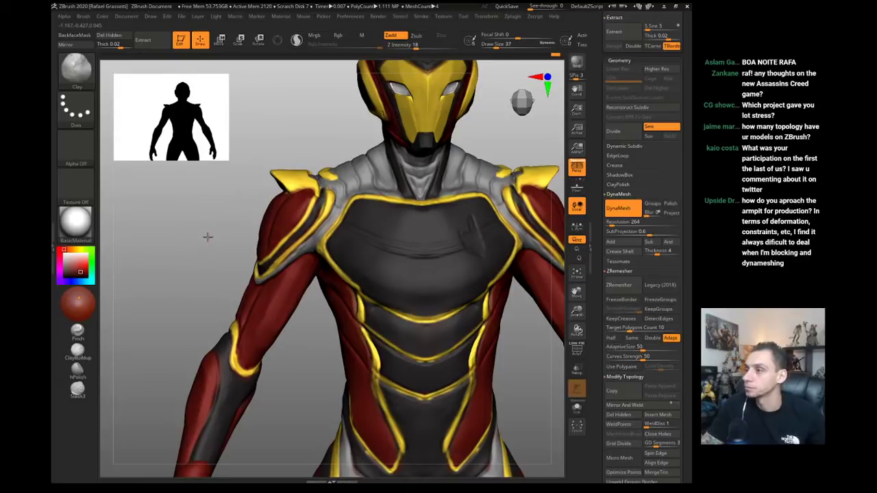
{"action": "left_click_drag", "start_coordinate": [208, 237], "coordinate": [250, 218]}
- Raise the arms away from the torso by rotating them about the shoulders
{"action": "key", "text": "r"}
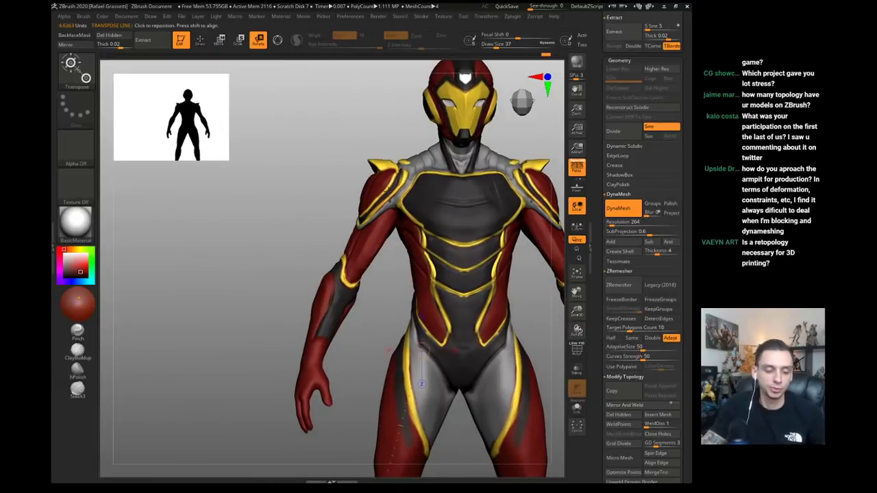
{"action": "mouse_move", "coordinate": [384, 198]}
{"action": "left_mouse_down"}
{"action": "mouse_move", "coordinate": [308, 345]}
{"action": "mouse_move", "coordinate": [247, 293]}
{"action": "left_mouse_up"}
{"action": "mouse_move", "coordinate": [263, 239]}
{"action": "left_mouse_down", "text": "alt"}
{"action": "mouse_move", "coordinate": [265, 207]}
{"action": "mouse_move", "coordinate": [280, 220]}
{"action": "mouse_move", "coordinate": [268, 237]}
{"action": "mouse_move", "coordinate": [247, 211]}
{"action": "mouse_move", "coordinate": [357, 201]}
{"action": "left_mouse_up", "text": "alt"}
- Reshape the sides of the torso below the armpits with the Move brush, reducing the draw size from 500 to 128
{"action": "key", "text": "q"}
{"action": "key", "text": "b"}
{"action": "key", "text": "m"}
{"action": "key", "text": "v"}
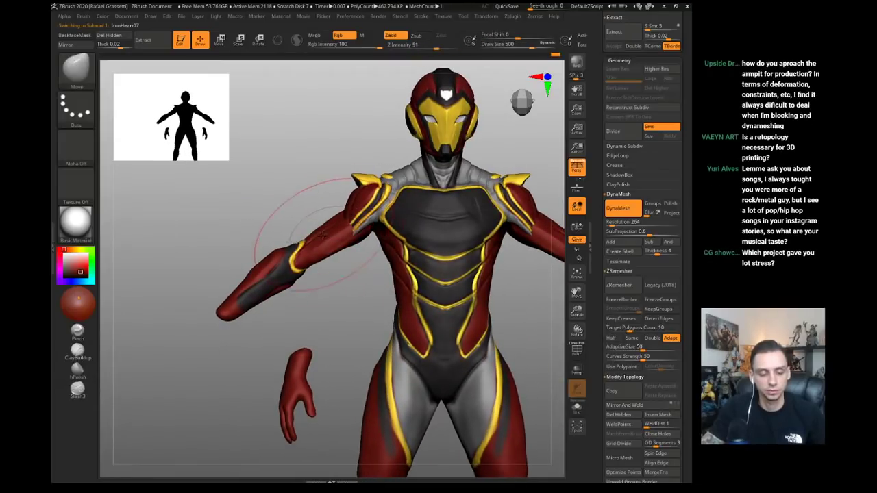
{"action": "mouse_move", "coordinate": [337, 229]}
{"action": "left_mouse_down"}
{"action": "mouse_move", "coordinate": [292, 201]}
{"action": "mouse_move", "coordinate": [297, 153]}
{"action": "mouse_move", "coordinate": [409, 265]}
{"action": "left_mouse_up"}
{"action": "mouse_move", "coordinate": [407, 299]}
{"action": "left_mouse_down"}
{"action": "mouse_move", "coordinate": [390, 306]}
{"action": "mouse_move", "coordinate": [395, 325]}
{"action": "left_mouse_up"}
{"action": "key", "text": "s"}
{"action": "mouse_move", "coordinate": [412, 240]}
{"action": "left_mouse_down"}
{"action": "mouse_move", "coordinate": [393, 240]}
{"action": "mouse_move", "coordinate": [402, 237]}
{"action": "left_mouse_up"}
{"action": "key", "text": "s"}
{"action": "left_click_drag", "start_coordinate": [332, 163], "coordinate": [222, 239], "text": "alt"}
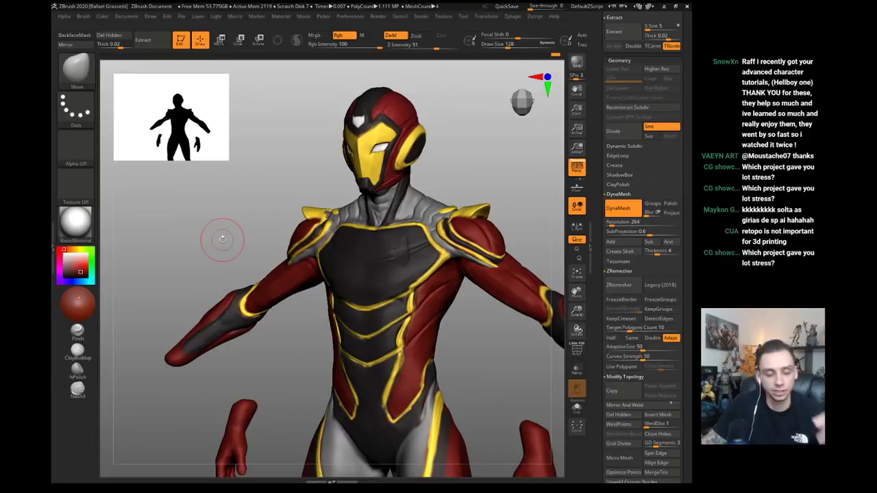
{"action": "left_click_drag", "start_coordinate": [279, 175], "coordinate": [302, 179]}
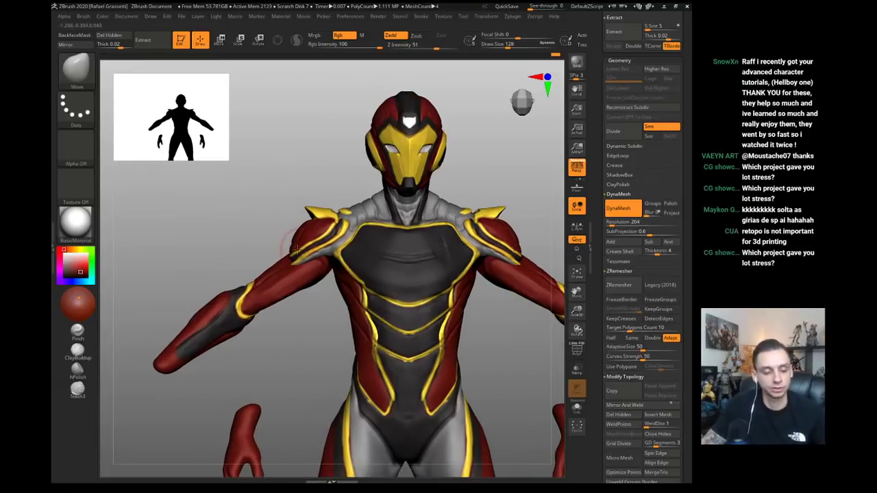
- Undo the rotation of the arms and reselect the body subtool
{"action": "left_click", "coordinate": [279, 284], "text": "alt"}
{"action": "key", "text": "ctrl+z"}
{"action": "left_click_drag", "start_coordinate": [278, 209], "coordinate": [323, 195]}
{"action": "mouse_move", "coordinate": [300, 155]}
{"action": "left_mouse_down"}
{"action": "mouse_move", "coordinate": [296, 165]}
{"action": "mouse_move", "coordinate": [301, 157]}
{"action": "mouse_move", "coordinate": [309, 172]}
{"action": "mouse_move", "coordinate": [340, 168]}
{"action": "mouse_move", "coordinate": [365, 227]}
{"action": "left_mouse_up"}
{"action": "left_click", "coordinate": [332, 201], "text": "alt"}
{"action": "key", "text": "["}
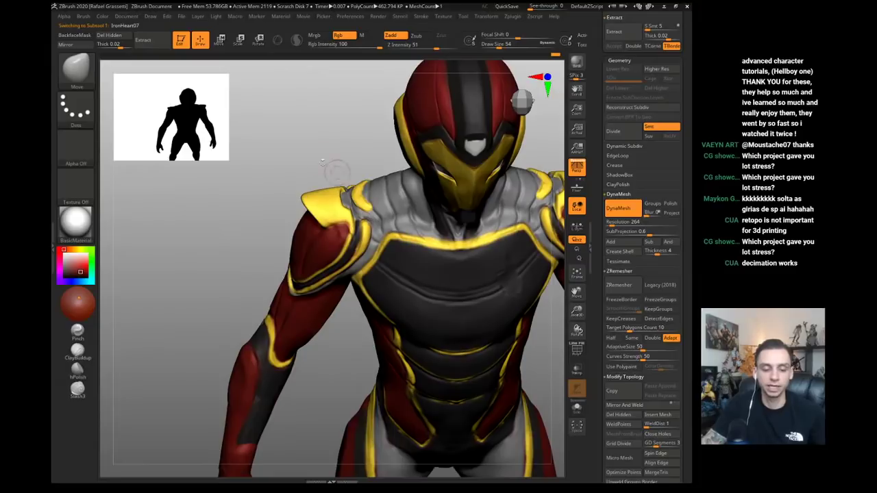
{"action": "mouse_move", "coordinate": [322, 162]}
{"action": "left_mouse_down"}
{"action": "mouse_move", "coordinate": [322, 149]}
{"action": "mouse_move", "coordinate": [317, 165]}
{"action": "mouse_move", "coordinate": [324, 164]}
{"action": "left_mouse_up"}
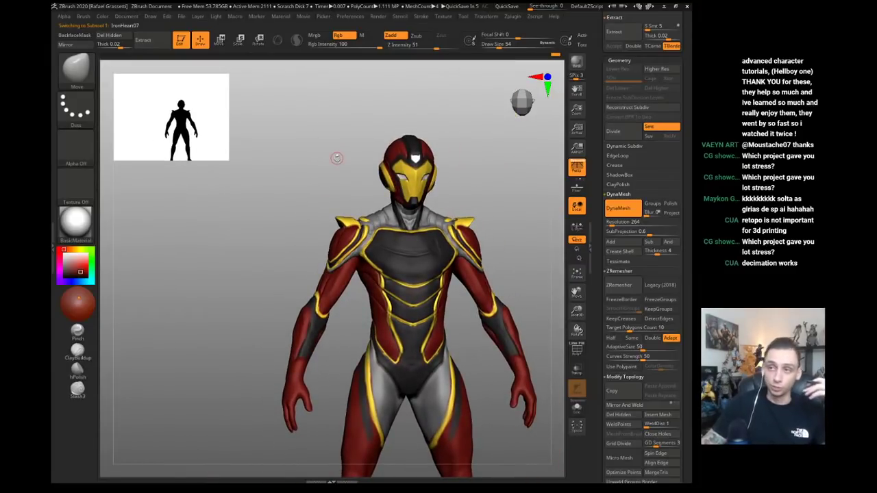
- Adjust the contour between the upper arm and the torso with the Move brush
{"action": "left_click_drag", "start_coordinate": [303, 241], "coordinate": [331, 281]}
{"action": "key", "text": "s"}
{"action": "mouse_move", "coordinate": [270, 268]}
{"action": "left_mouse_down"}
{"action": "mouse_move", "coordinate": [290, 215]}
{"action": "mouse_move", "coordinate": [335, 269]}
{"action": "left_mouse_up"}
{"action": "key", "text": "s"}
{"action": "mouse_move", "coordinate": [258, 285]}
{"action": "left_mouse_down", "text": "alt"}
{"action": "mouse_move", "coordinate": [295, 210]}
{"action": "mouse_move", "coordinate": [309, 208]}
{"action": "mouse_move", "coordinate": [339, 170]}
{"action": "left_mouse_up", "text": "alt"}
- Mask the shoulder area of the arm subtool with the lasso MaskPen
{"action": "key", "text": "alt+s"}
{"action": "left_click", "coordinate": [343, 166], "text": "ctrl+shift"}
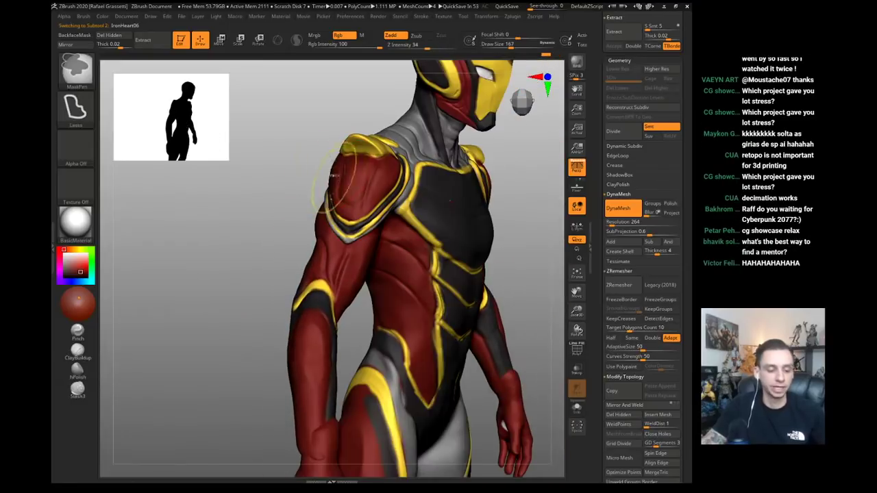
{"action": "mouse_move", "coordinate": [349, 248]}
{"action": "left_mouse_down", "text": "ctrl"}
{"action": "mouse_move", "coordinate": [381, 169]}
{"action": "mouse_move", "coordinate": [353, 156]}
{"action": "left_mouse_up", "text": "ctrl"}
{"action": "left_click", "coordinate": [284, 149], "text": "ctrl"}
{"action": "left_click_drag", "start_coordinate": [284, 149], "coordinate": [218, 155]}
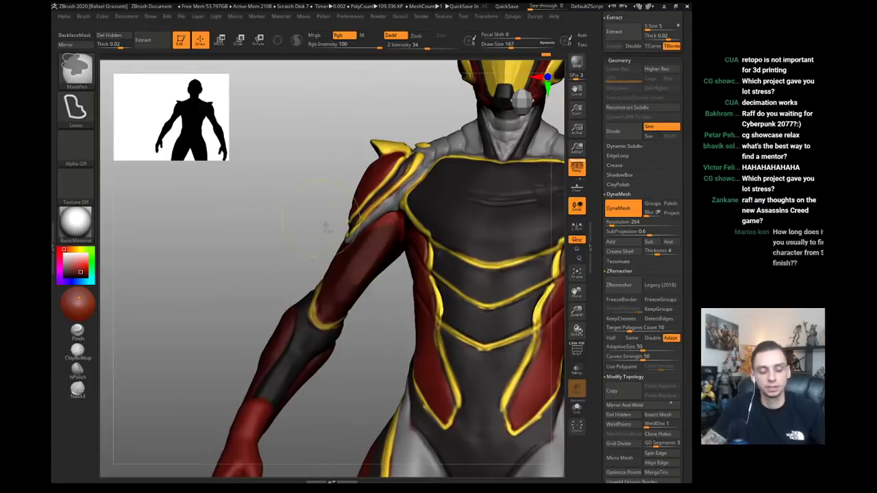
{"action": "mouse_move", "coordinate": [384, 221]}
{"action": "left_mouse_down", "text": "ctrl"}
{"action": "mouse_move", "coordinate": [401, 237]}
{"action": "mouse_move", "coordinate": [390, 285]}
{"action": "mouse_move", "coordinate": [409, 259]}
{"action": "left_mouse_up", "text": "ctrl"}
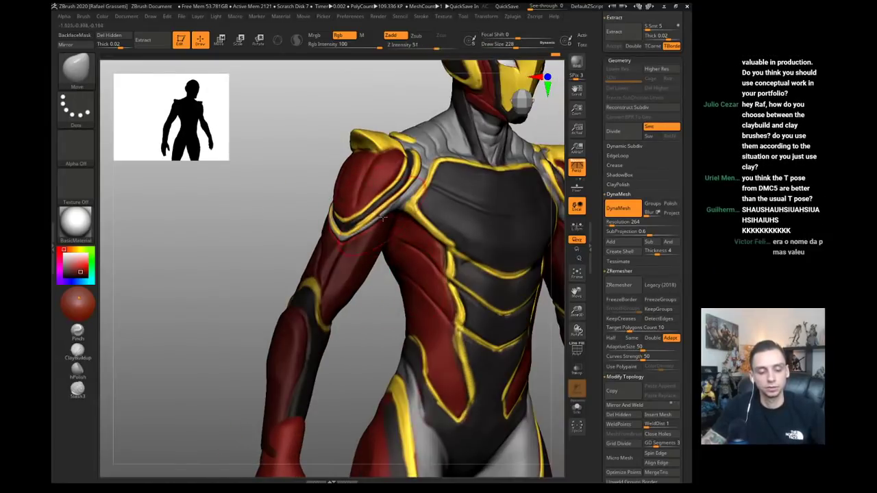
- Reshape the upper arm below the shoulder pad, front and back, with the Move brush at draw size 228
{"action": "mouse_move", "coordinate": [312, 185]}
{"action": "left_mouse_down"}
{"action": "mouse_move", "coordinate": [268, 181]}
{"action": "mouse_move", "coordinate": [310, 190]}
{"action": "left_mouse_up"}
{"action": "left_click_drag", "start_coordinate": [381, 216], "coordinate": [333, 186]}
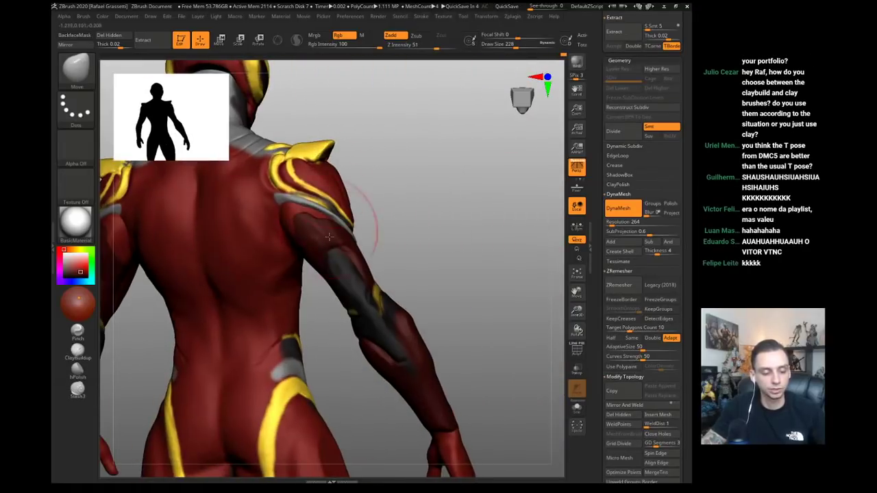
{"action": "key", "text": "alt+s"}
{"action": "left_click_drag", "start_coordinate": [330, 327], "coordinate": [319, 338]}
{"action": "mouse_move", "coordinate": [302, 267]}
{"action": "left_mouse_down", "text": "ctrl"}
{"action": "mouse_move", "coordinate": [274, 217]}
{"action": "mouse_move", "coordinate": [322, 210]}
{"action": "left_mouse_up", "text": "ctrl"}
{"action": "key", "text": "alt+s"}
{"action": "left_click_drag", "start_coordinate": [448, 207], "coordinate": [446, 234]}
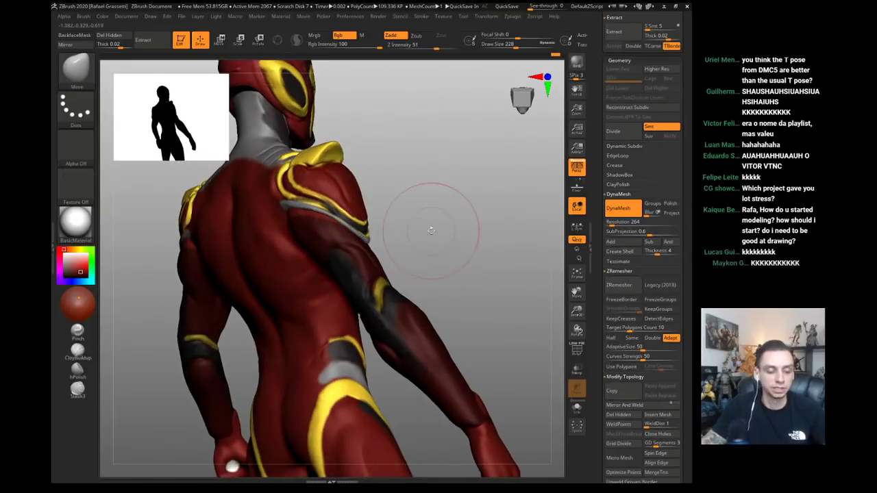
{"action": "left_click_drag", "start_coordinate": [413, 261], "coordinate": [293, 225]}
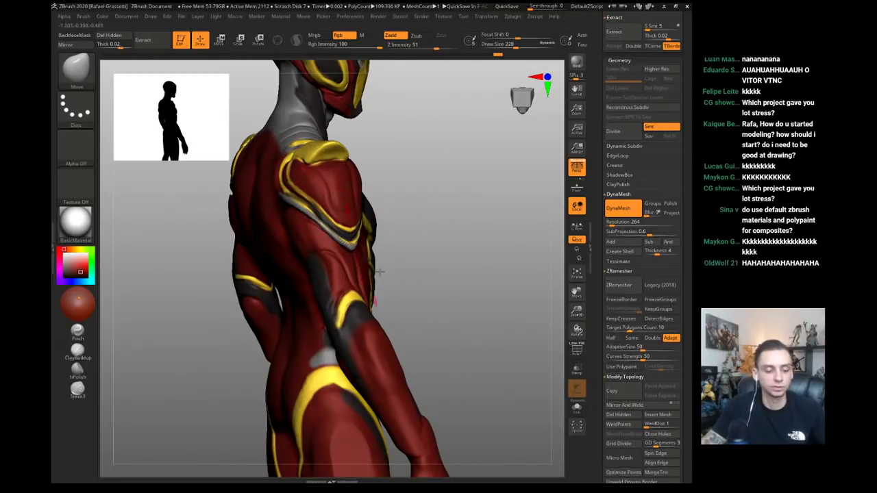
- Refine the arm's front and outer contour with the Move brush at draw size 223
{"action": "left_click_drag", "start_coordinate": [379, 272], "coordinate": [359, 223]}
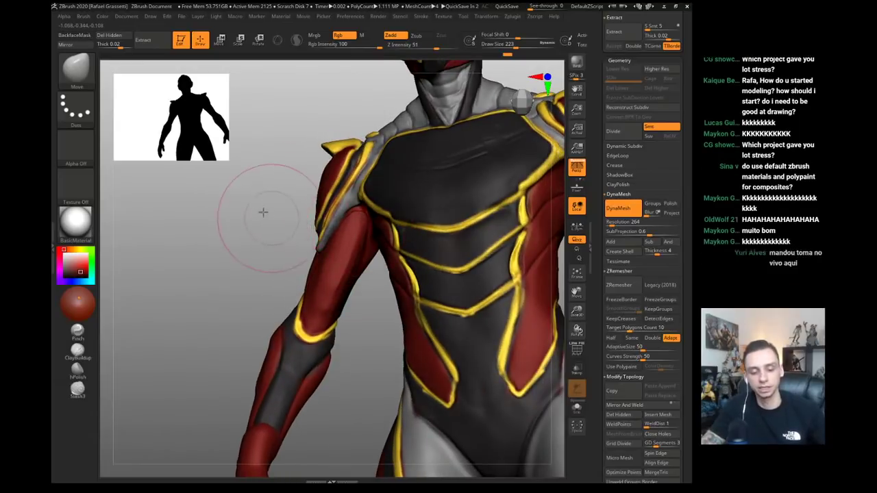
{"action": "left_click_drag", "start_coordinate": [263, 212], "coordinate": [255, 240], "text": "alt"}
{"action": "mouse_move", "coordinate": [255, 240]}
{"action": "left_mouse_down", "text": "shift"}
{"action": "mouse_move", "coordinate": [236, 244]}
{"action": "mouse_move", "coordinate": [288, 296]}
{"action": "left_mouse_up", "text": "shift"}
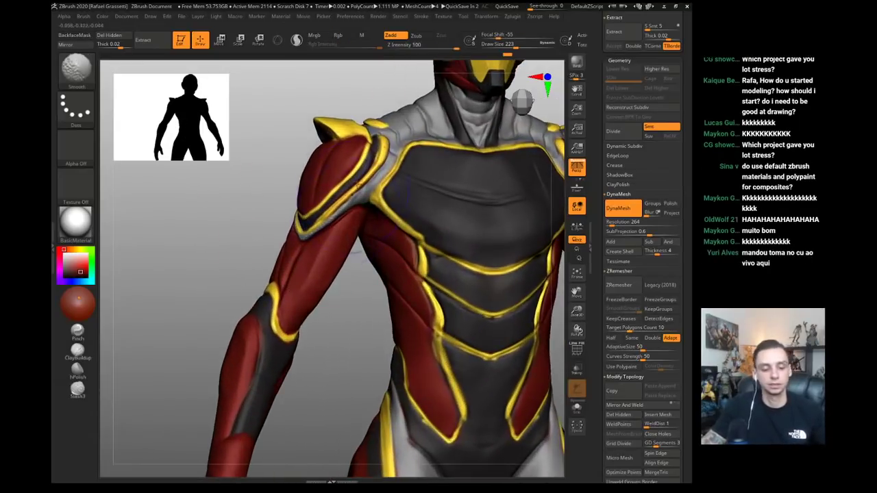
{"action": "mouse_move", "coordinate": [231, 265]}
{"action": "left_mouse_down"}
{"action": "mouse_move", "coordinate": [229, 278]}
{"action": "mouse_move", "coordinate": [273, 271]}
{"action": "left_mouse_up"}
{"action": "left_click_drag", "start_coordinate": [256, 159], "coordinate": [262, 322], "text": "shift"}
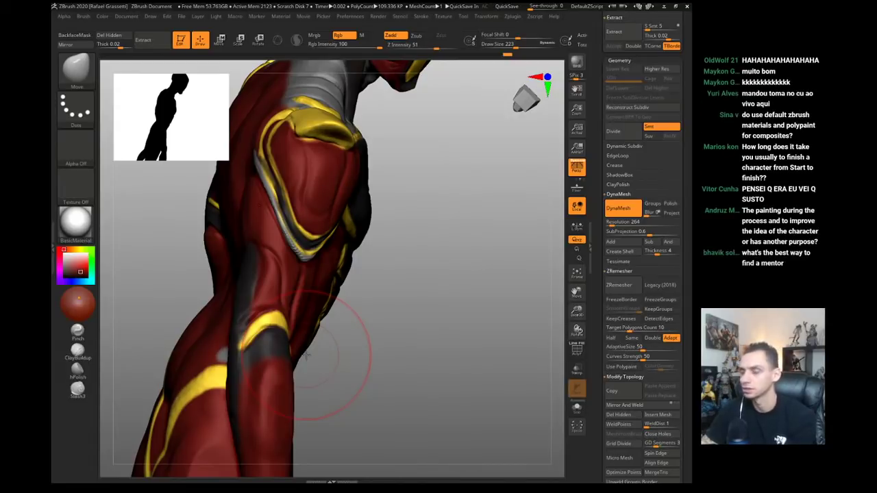
- Set BasicMaterial's Specular to 41 in the material modifiers
{"action": "left_click", "coordinate": [280, 16]}
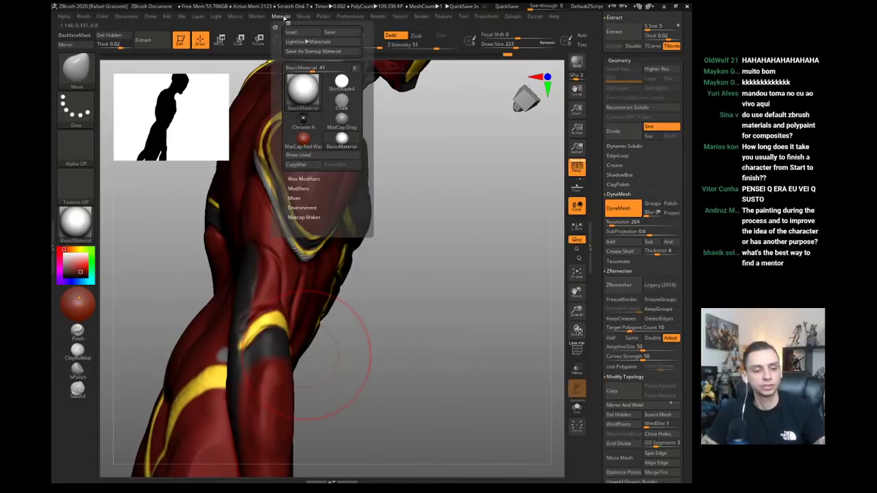
{"action": "left_click", "coordinate": [299, 188]}
{"action": "left_click_drag", "start_coordinate": [314, 247], "coordinate": [322, 247]}
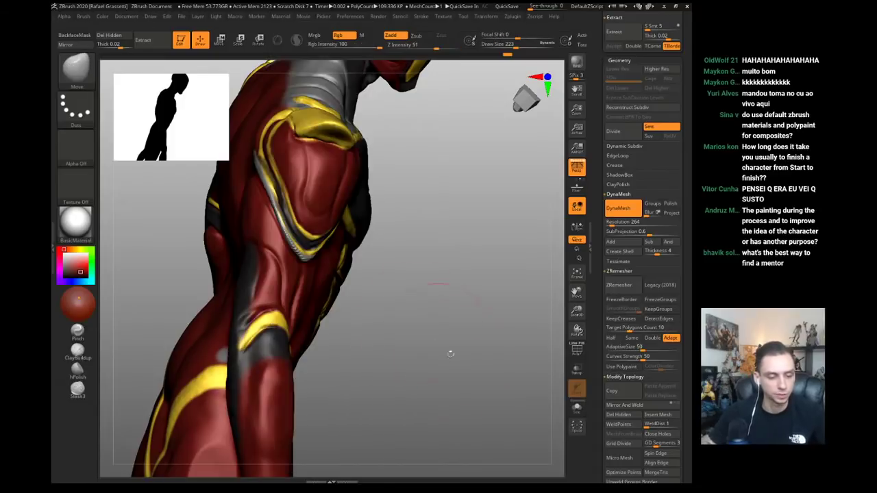
{"action": "left_click_drag", "start_coordinate": [450, 352], "coordinate": [199, 329]}
{"action": "left_click_drag", "start_coordinate": [182, 240], "coordinate": [219, 200], "text": "alt"}
- Make BasicMaterial more metallic with Metalicity 75 and Colorize Specular 4, and raise its Specular further
{"action": "left_click", "coordinate": [282, 17]}
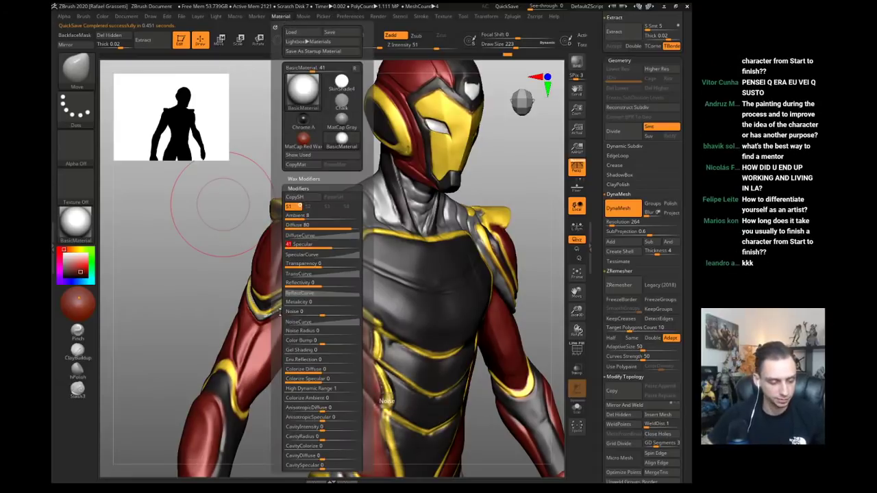
{"action": "scroll", "coordinate": [326, 267], "scroll_direction": "down", "scroll_amount": 1}
{"action": "left_click_drag", "start_coordinate": [322, 279], "coordinate": [347, 281]}
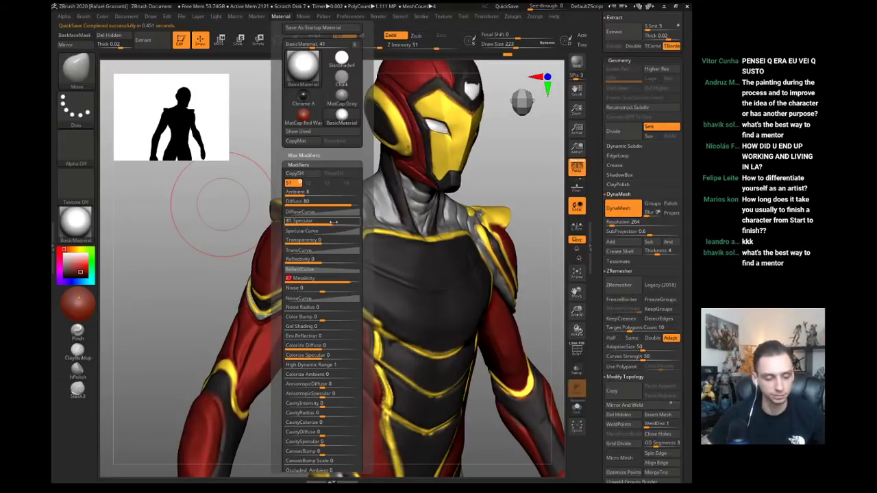
{"action": "left_click_drag", "start_coordinate": [334, 222], "coordinate": [347, 224]}
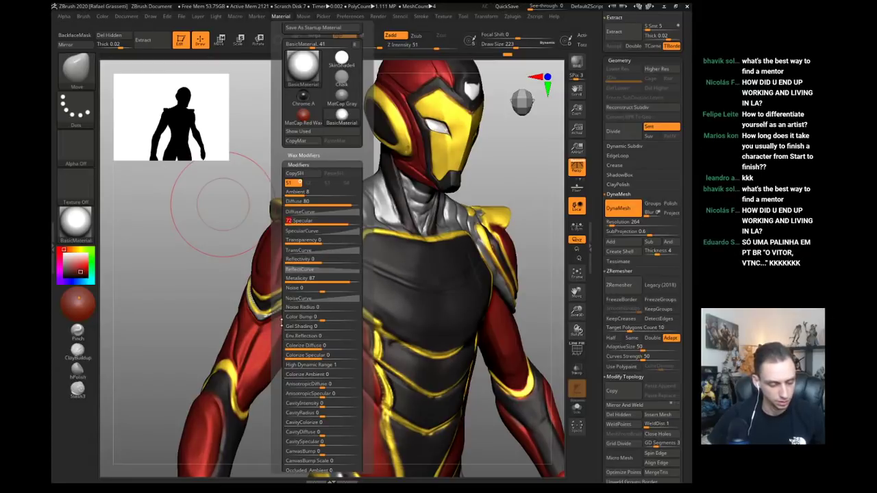
{"action": "left_click_drag", "start_coordinate": [282, 322], "coordinate": [281, 304]}
{"action": "left_click_drag", "start_coordinate": [327, 338], "coordinate": [335, 338]}
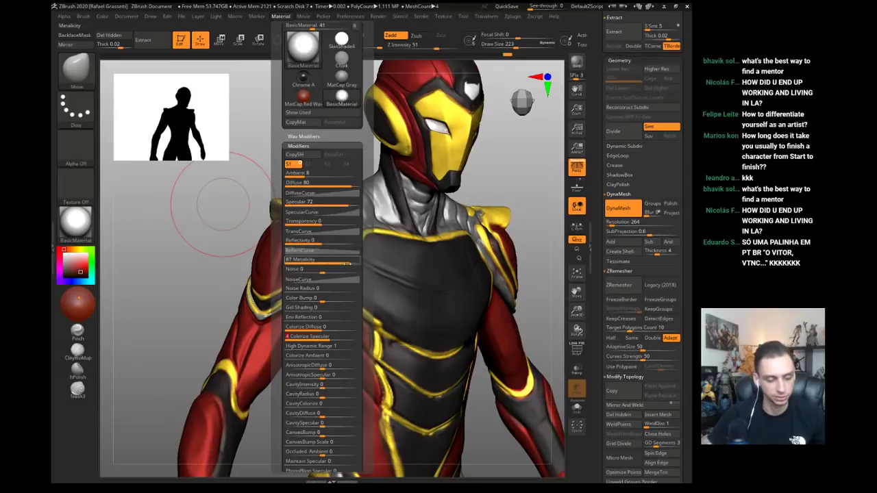
{"action": "mouse_move", "coordinate": [349, 260]}
{"action": "left_mouse_down"}
{"action": "mouse_move", "coordinate": [333, 263]}
{"action": "mouse_move", "coordinate": [343, 262]}
{"action": "mouse_move", "coordinate": [340, 246]}
{"action": "left_mouse_up"}
{"action": "left_click_drag", "start_coordinate": [348, 205], "coordinate": [355, 204]}
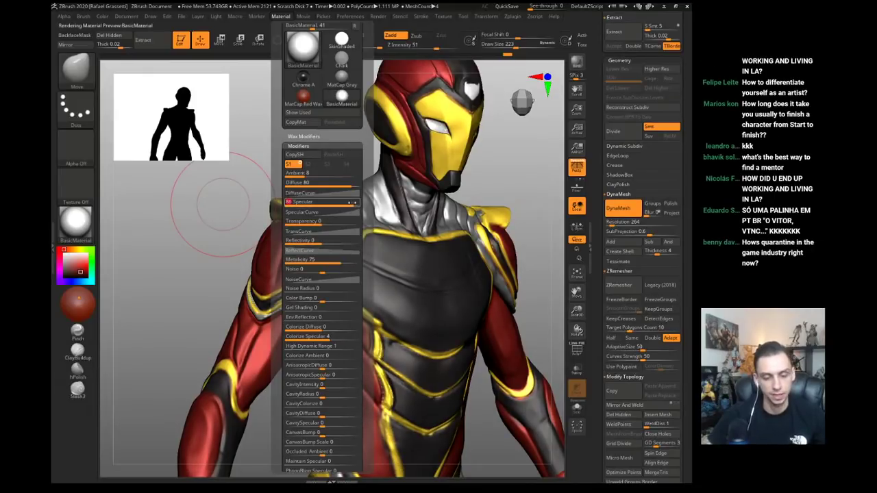
- Lighten the upper part of the canvas background by adjusting the background gradient rate
{"action": "left_click", "coordinate": [303, 47]}
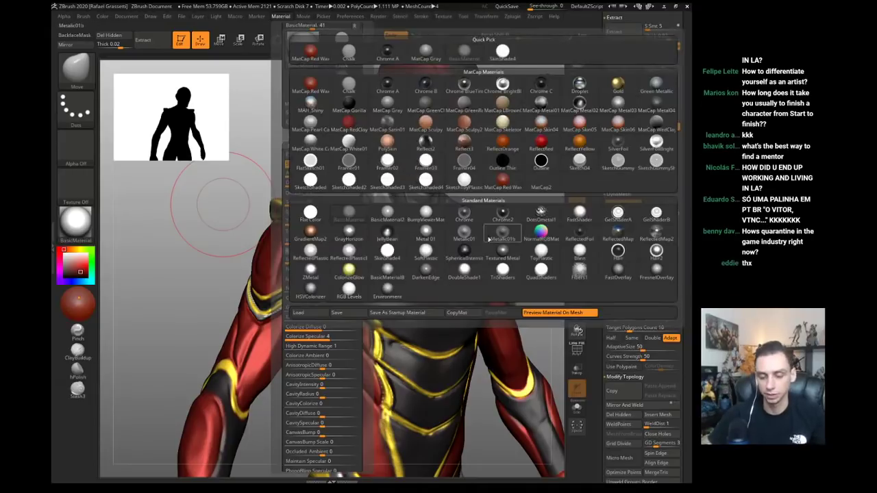
{"action": "left_click_drag", "start_coordinate": [213, 218], "coordinate": [183, 240]}
{"action": "left_click", "coordinate": [127, 16]}
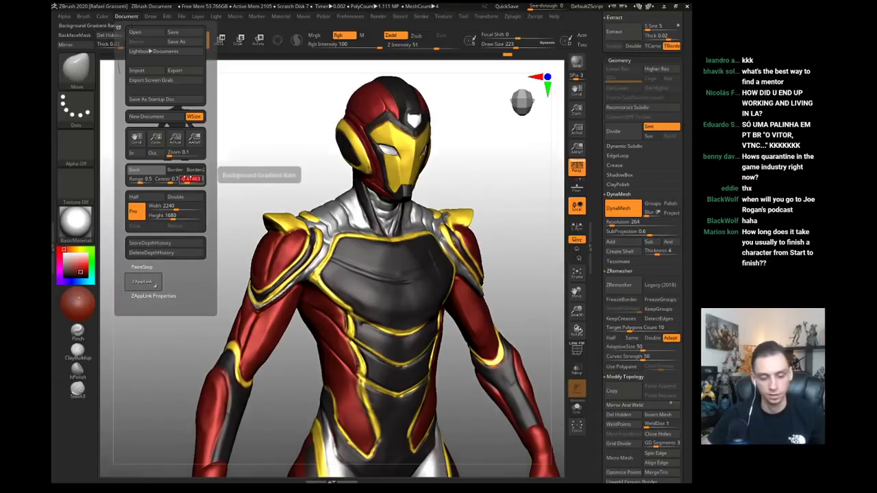
{"action": "left_click_drag", "start_coordinate": [247, 133], "coordinate": [267, 109]}
- Build up the grey upper thigh beside the yellow trim with the Clay brush at draw size 158
{"action": "mouse_move", "coordinate": [301, 349]}
{"action": "left_mouse_down", "text": "alt"}
{"action": "mouse_move", "coordinate": [309, 264]}
{"action": "mouse_move", "coordinate": [296, 255]}
{"action": "left_mouse_up", "text": "alt"}
{"action": "key", "text": "1"}
{"action": "key", "text": "bracketleft"}
{"action": "key", "text": "bracketleft"}
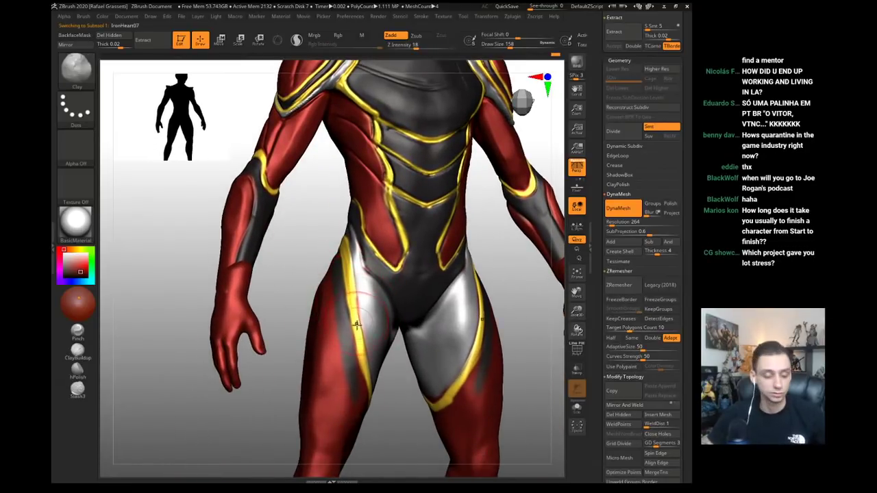
{"action": "left_click_drag", "start_coordinate": [360, 270], "coordinate": [372, 329]}
{"action": "left_click_drag", "start_coordinate": [301, 287], "coordinate": [271, 289], "text": "shift"}
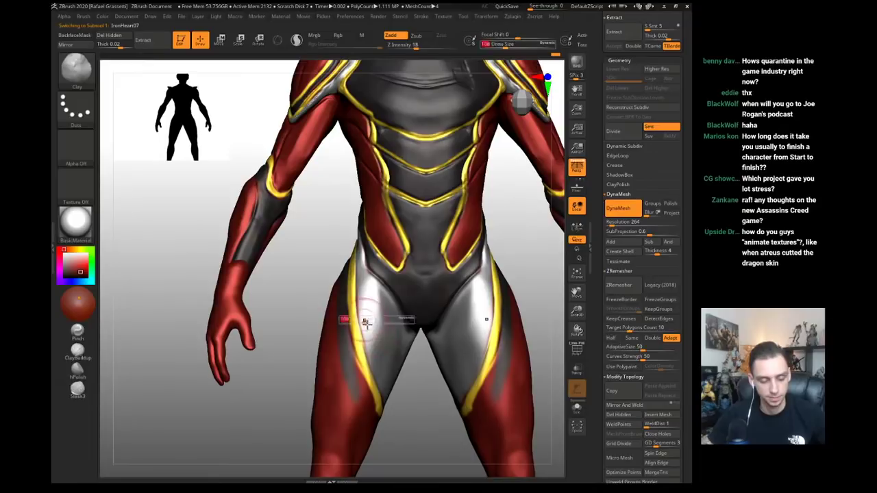
- Refine the grey thigh muscle just below the hip crease with the Clay brush at draw size 108
{"action": "left_click_drag", "start_coordinate": [360, 284], "coordinate": [375, 337]}
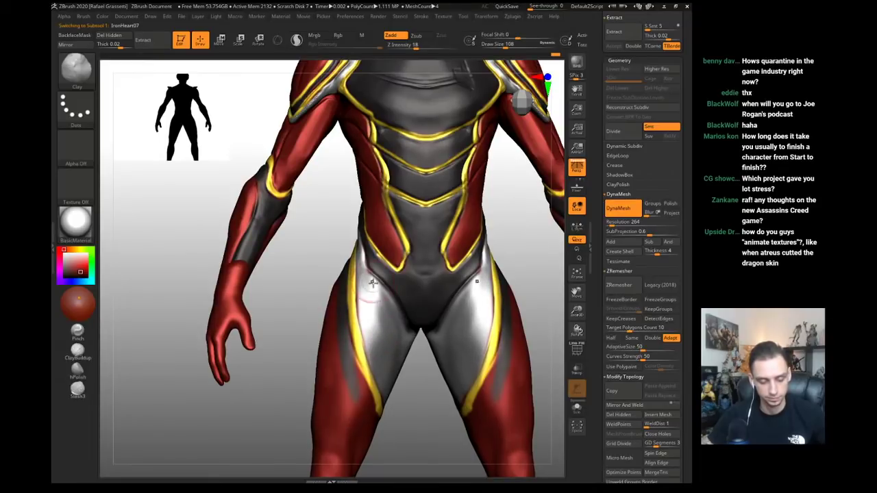
{"action": "left_click_drag", "start_coordinate": [372, 285], "coordinate": [379, 325]}
{"action": "left_click_drag", "start_coordinate": [402, 380], "coordinate": [378, 374]}
- Fill out the front of both grey thighs with broader Clay brush strokes at draw size 182
{"action": "key", "text": "bracketright"}
{"action": "left_click_drag", "start_coordinate": [372, 303], "coordinate": [385, 367]}
{"action": "left_click_drag", "start_coordinate": [370, 321], "coordinate": [385, 370]}
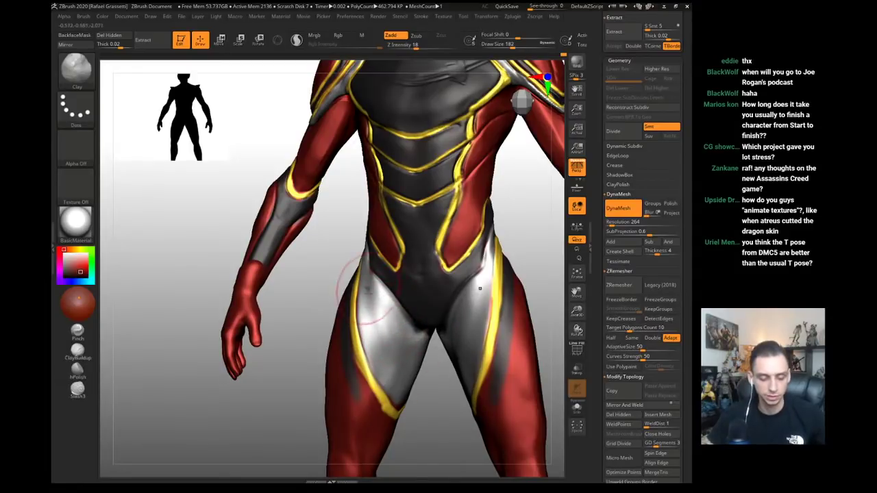
{"action": "left_click_drag", "start_coordinate": [411, 398], "coordinate": [442, 397]}
{"action": "left_click_drag", "start_coordinate": [475, 272], "coordinate": [484, 315]}
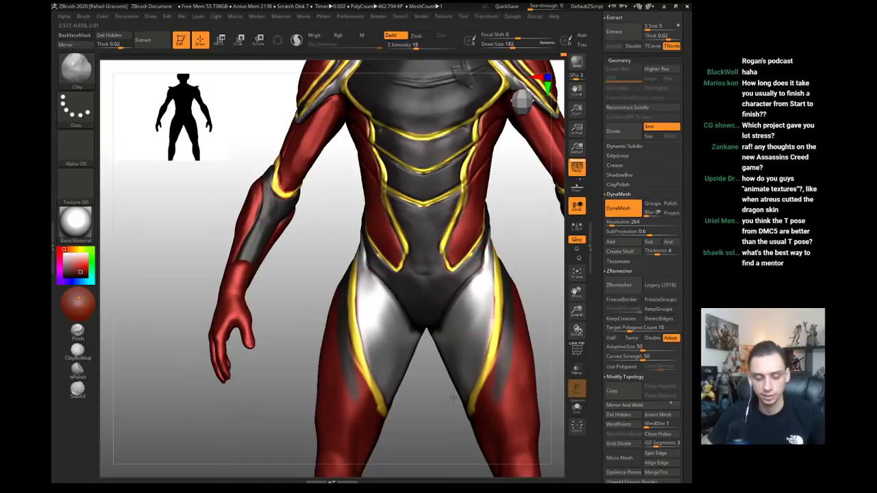
- Reshape the outer hip contour above the yellow thigh trim with the Move brush at draw size 87
{"action": "mouse_move", "coordinate": [285, 405]}
{"action": "left_mouse_down"}
{"action": "mouse_move", "coordinate": [268, 423]}
{"action": "mouse_move", "coordinate": [243, 272]}
{"action": "mouse_move", "coordinate": [341, 307]}
{"action": "mouse_move", "coordinate": [363, 329]}
{"action": "left_mouse_up"}
{"action": "key", "text": "b"}
{"action": "key", "text": "m"}
{"action": "key", "text": "v"}
{"action": "key", "text": "s"}
{"action": "left_click_drag", "start_coordinate": [319, 242], "coordinate": [328, 249]}
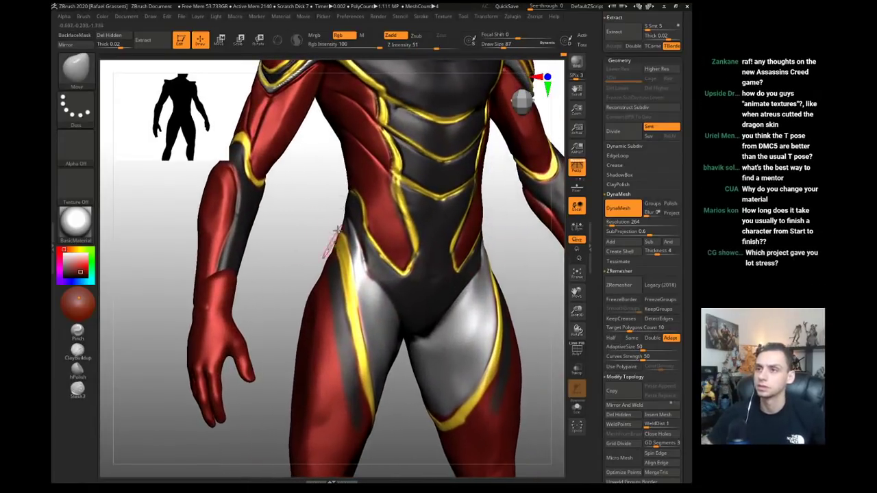
{"action": "mouse_move", "coordinate": [308, 216]}
{"action": "left_mouse_down"}
{"action": "mouse_move", "coordinate": [362, 272]}
{"action": "mouse_move", "coordinate": [329, 227]}
{"action": "mouse_move", "coordinate": [308, 230]}
{"action": "left_mouse_up"}
- Paint a thin yellow trim line along the hip crease between the black pelvis and grey thighs, using the Inflat brush at draw size 17
{"action": "key", "text": "b"}
{"action": "key", "text": "i"}
{"action": "key", "text": "n"}
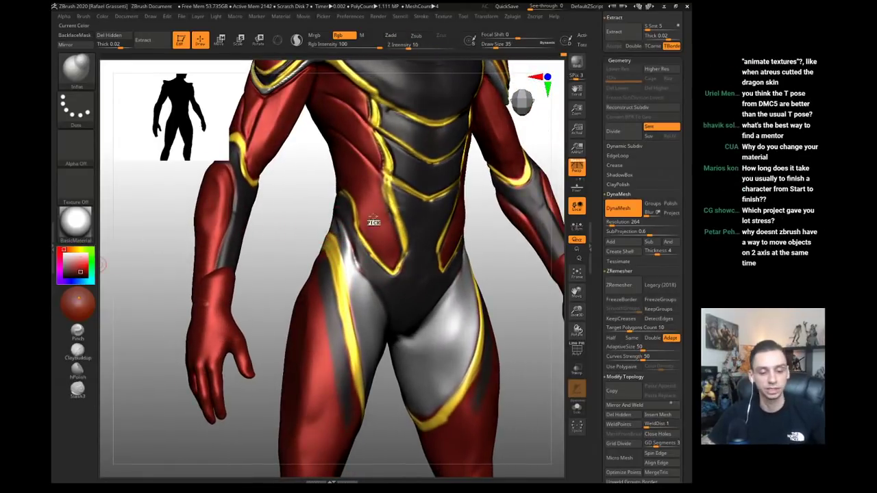
{"action": "left_click_drag", "start_coordinate": [374, 217], "coordinate": [388, 163]}
{"action": "left_click_drag", "start_coordinate": [319, 218], "coordinate": [356, 224]}
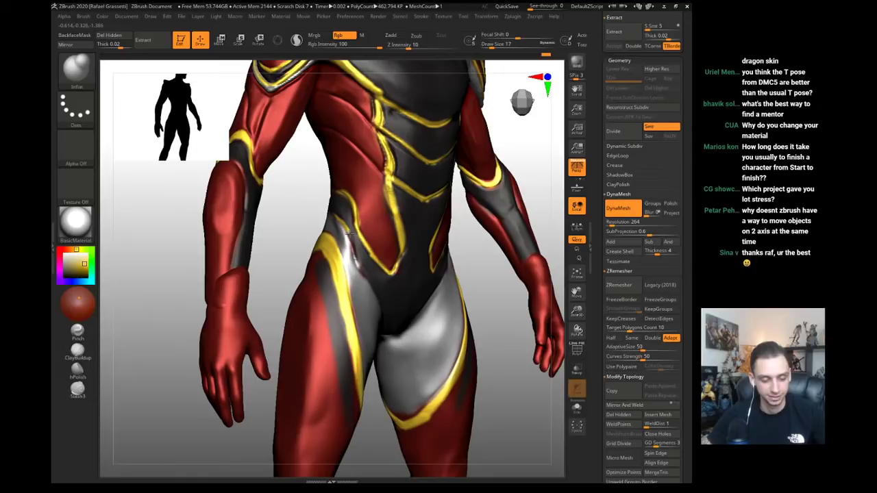
{"action": "left_click_drag", "start_coordinate": [345, 259], "coordinate": [361, 275]}
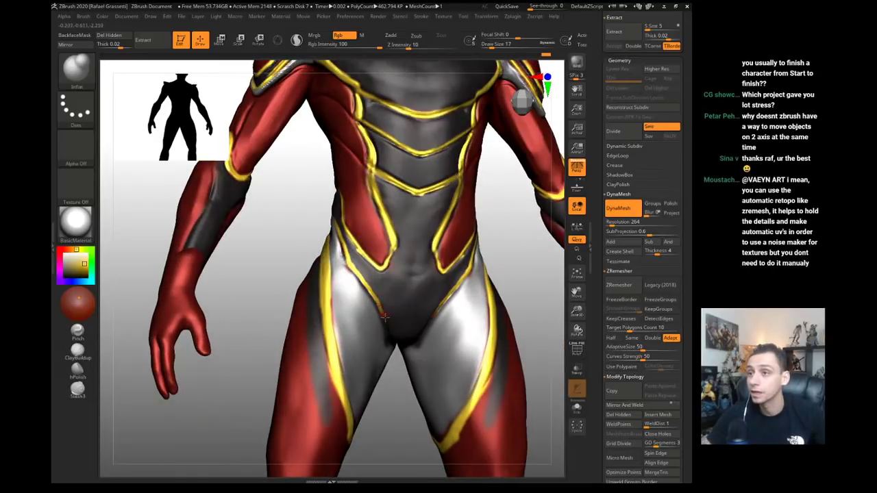
{"action": "left_click_drag", "start_coordinate": [404, 381], "coordinate": [395, 336]}
- Reshape the waist and outer hip contour around the yellow trim with the Move brush at draw size 192
{"action": "key", "text": "b"}
{"action": "key", "text": "m"}
{"action": "key", "text": "v"}
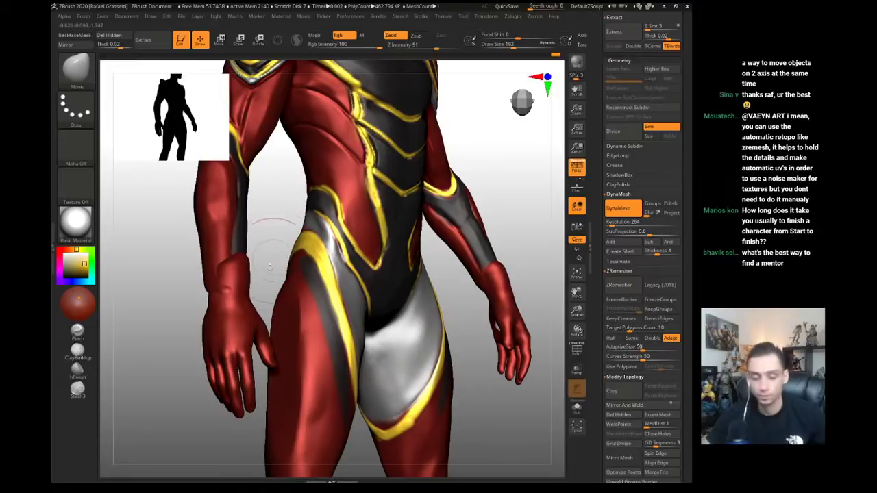
{"action": "mouse_move", "coordinate": [268, 204]}
{"action": "left_mouse_down"}
{"action": "mouse_move", "coordinate": [247, 233]}
{"action": "mouse_move", "coordinate": [254, 248]}
{"action": "left_mouse_up"}
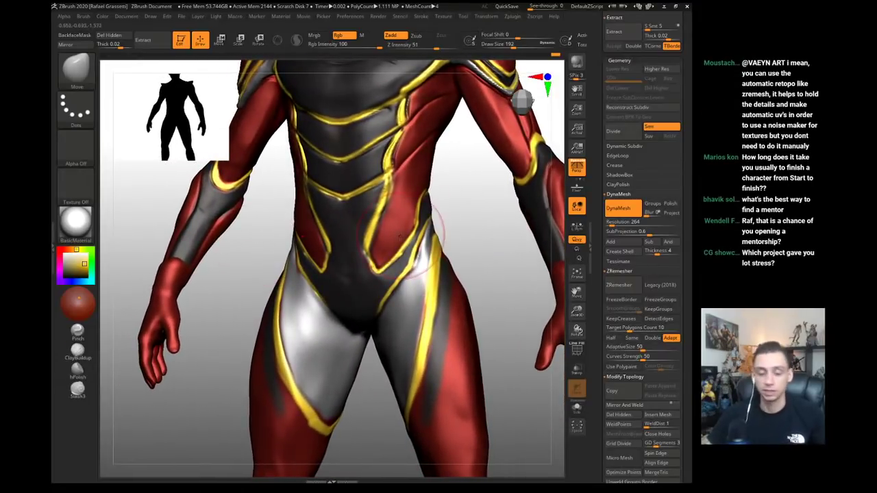
{"action": "key", "text": "s"}
{"action": "mouse_move", "coordinate": [417, 231]}
{"action": "left_mouse_down"}
{"action": "mouse_move", "coordinate": [443, 227]}
{"action": "mouse_move", "coordinate": [426, 230]}
{"action": "left_mouse_up"}
- Build up the hip surface beside the lower tip of the red side panel with the Clay brush
{"action": "key", "text": "b"}
{"action": "key", "text": "c"}
{"action": "key", "text": "l"}
{"action": "key", "text": "s"}
{"action": "left_click_drag", "start_coordinate": [411, 239], "coordinate": [402, 271]}
{"action": "left_click_drag", "start_coordinate": [161, 291], "coordinate": [267, 264]}
- Adjust the waist contour just above the hip with the Move brush
{"action": "key", "text": "b"}
{"action": "key", "text": "m"}
{"action": "key", "text": "v"}
{"action": "left_click_drag", "start_coordinate": [274, 233], "coordinate": [287, 203]}
{"action": "key", "text": "bracketleft"}
{"action": "key", "text": "bracketright"}
{"action": "key", "text": "bracketright"}
- Refine the black side of the waist beside the red panel with the Clay brush at draw size 128
{"action": "key", "text": "b"}
{"action": "key", "text": "c"}
{"action": "key", "text": "l"}
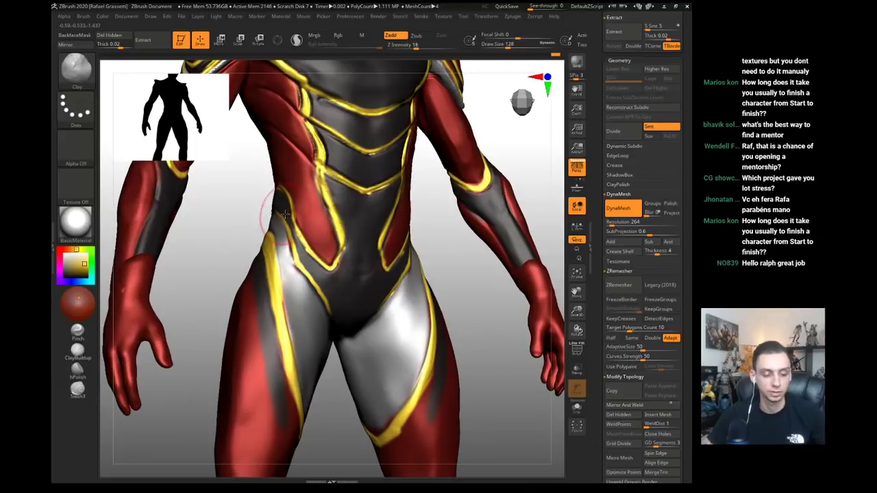
{"action": "key", "text": "bracketright"}
{"action": "key", "text": "bracketright"}
{"action": "mouse_move", "coordinate": [261, 206]}
{"action": "right_mouse_down"}
{"action": "mouse_move", "coordinate": [270, 202]}
{"action": "mouse_move", "coordinate": [182, 174]}
{"action": "mouse_move", "coordinate": [178, 204]}
{"action": "mouse_move", "coordinate": [221, 239]}
{"action": "mouse_move", "coordinate": [214, 244]}
{"action": "mouse_move", "coordinate": [231, 238]}
{"action": "mouse_move", "coordinate": [220, 237]}
{"action": "mouse_move", "coordinate": [215, 273]}
{"action": "right_mouse_up"}
- Adjust the overall torso, waist and hip silhouette with the Move brush at draw size 202
{"action": "key", "text": "b"}
{"action": "key", "text": "m"}
{"action": "key", "text": "v"}
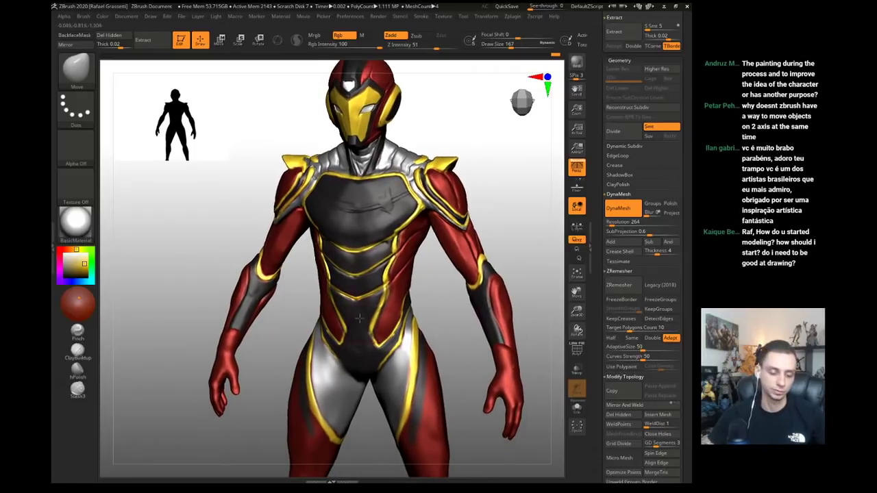
{"action": "key", "text": "s"}
{"action": "key", "text": "s"}
{"action": "left_click", "coordinate": [361, 336]}
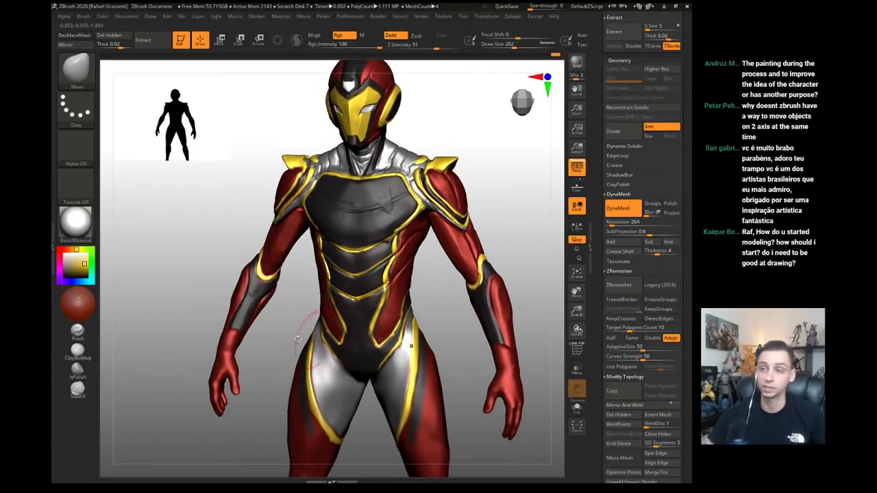
{"action": "right_click_drag", "start_coordinate": [288, 331], "coordinate": [301, 268], "text": "alt"}
{"action": "key", "text": "bracketleft"}
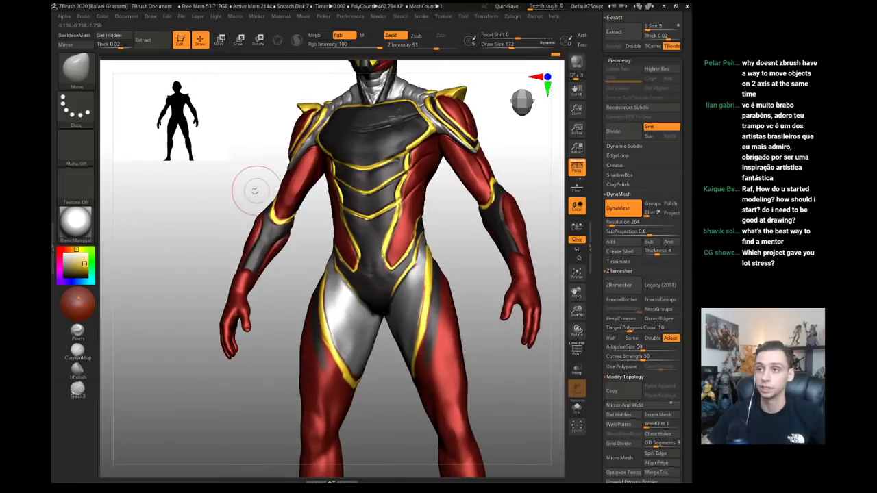
{"action": "left_click_drag", "start_coordinate": [256, 192], "coordinate": [241, 217]}
{"action": "key", "text": "bracketright"}
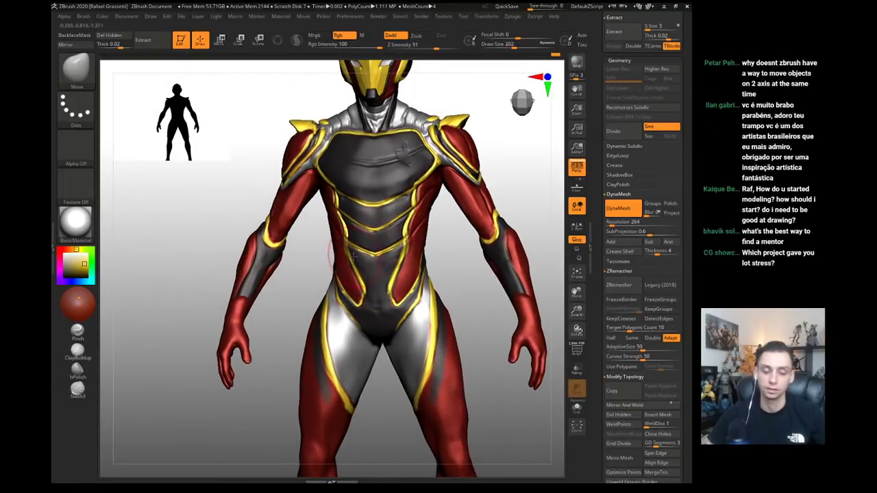
{"action": "left_click_drag", "start_coordinate": [297, 268], "coordinate": [310, 266]}
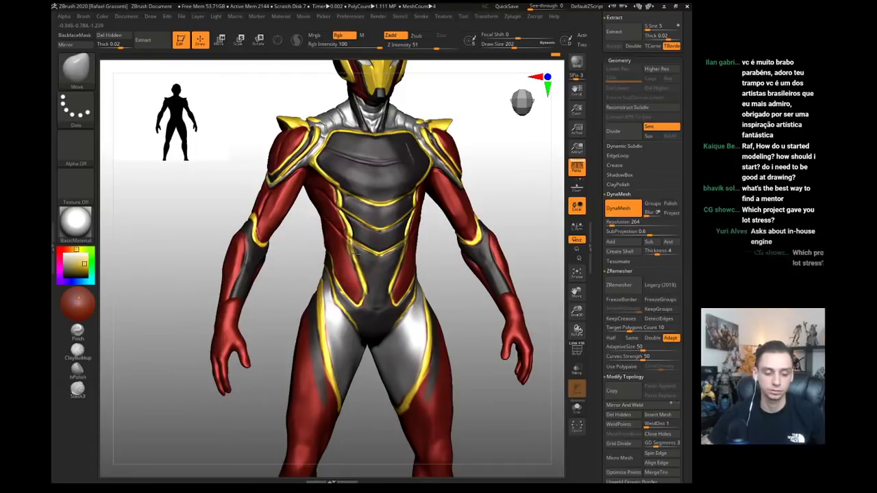
- Nudge the abdominal plates and their yellow trim with the Move brush at draw size 108, and undo the last stroke
{"action": "key", "text": "bracketleft"}
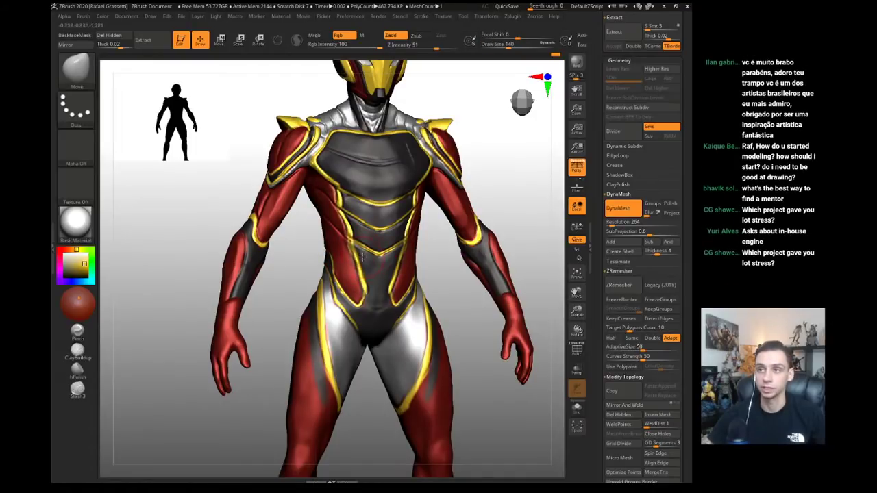
{"action": "key", "text": "s"}
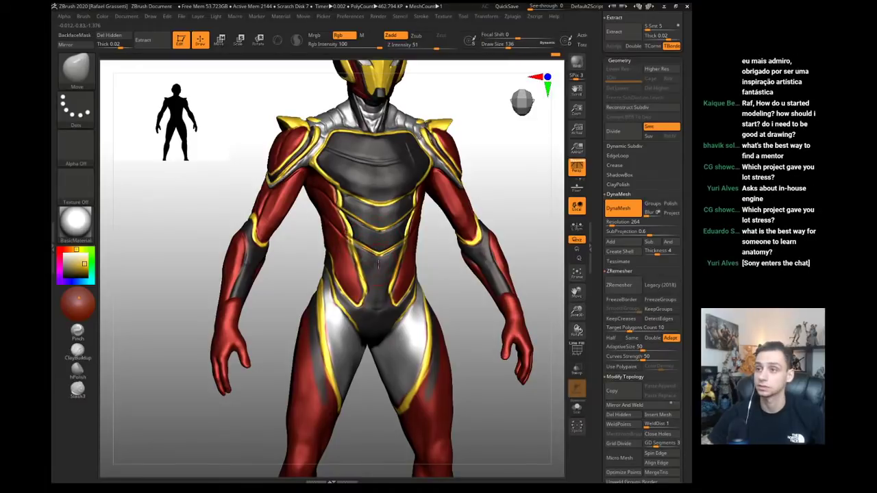
{"action": "left_click_drag", "start_coordinate": [288, 277], "coordinate": [339, 274]}
{"action": "key", "text": "s"}
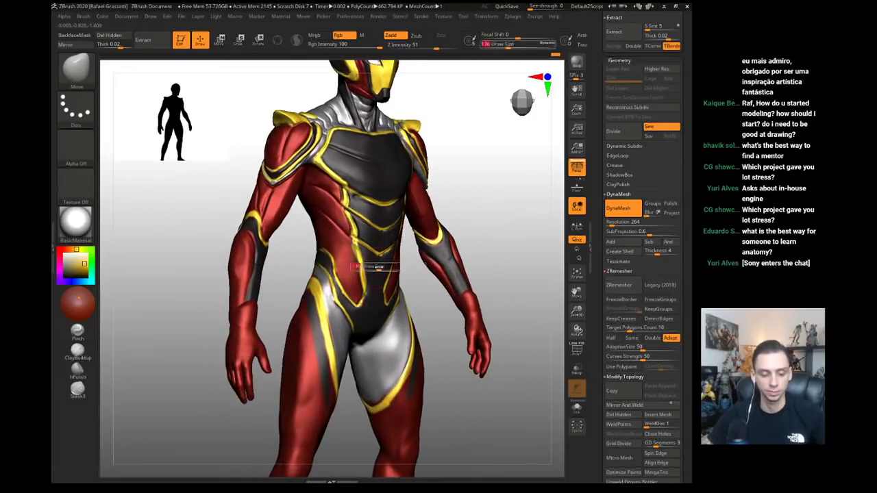
{"action": "left_click", "coordinate": [380, 265]}
{"action": "key", "text": "s"}
{"action": "left_click", "coordinate": [374, 251]}
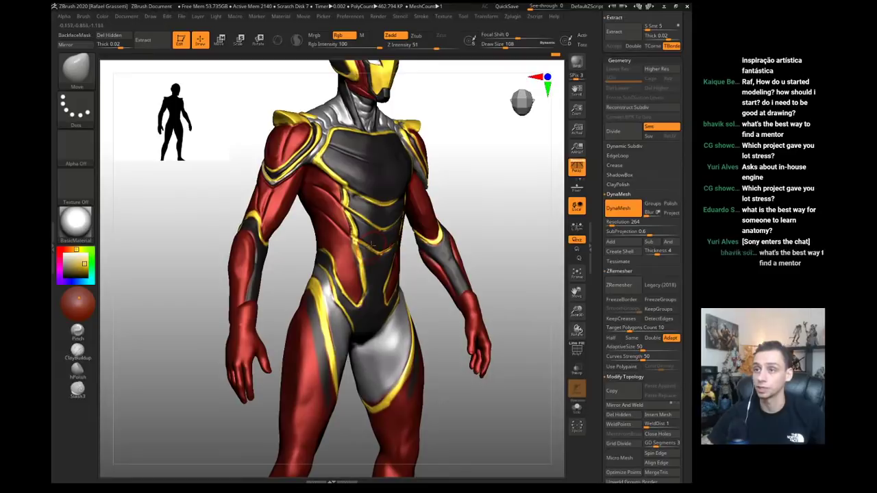
{"action": "key", "text": "bracketright"}
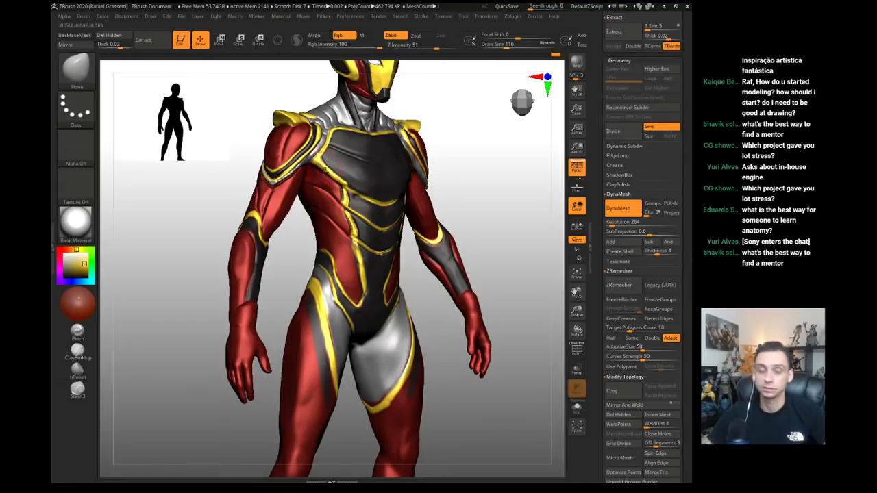
{"action": "key", "text": "s"}
{"action": "left_click", "coordinate": [343, 219]}
{"action": "key", "text": "ctrl+z"}
- Sharpen the crease between the red side panel and the abdominal trim with the DamStandard brush at draw size 54
{"action": "left_click_drag", "start_coordinate": [294, 231], "coordinate": [306, 277], "text": "alt"}
{"action": "key", "text": "b"}
{"action": "key", "text": "c"}
{"action": "key", "text": "l"}
{"action": "key", "text": "s"}
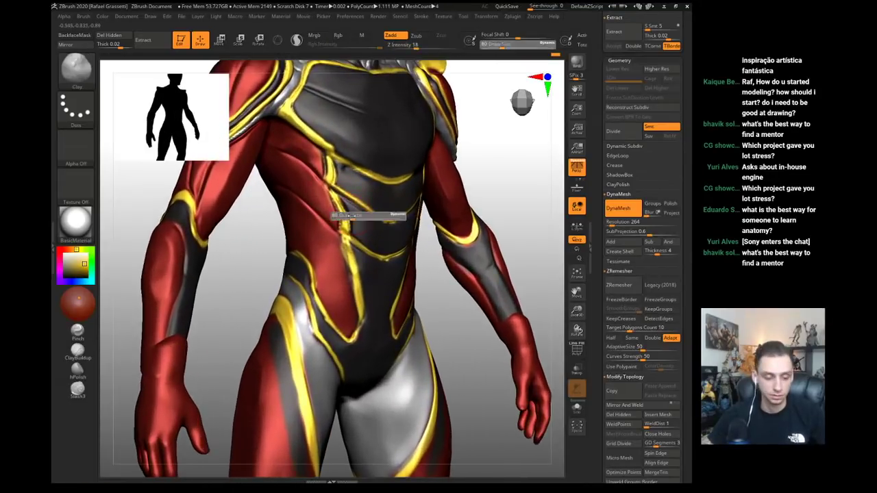
{"action": "key", "text": "b"}
{"action": "key", "text": "d"}
{"action": "key", "text": "s"}
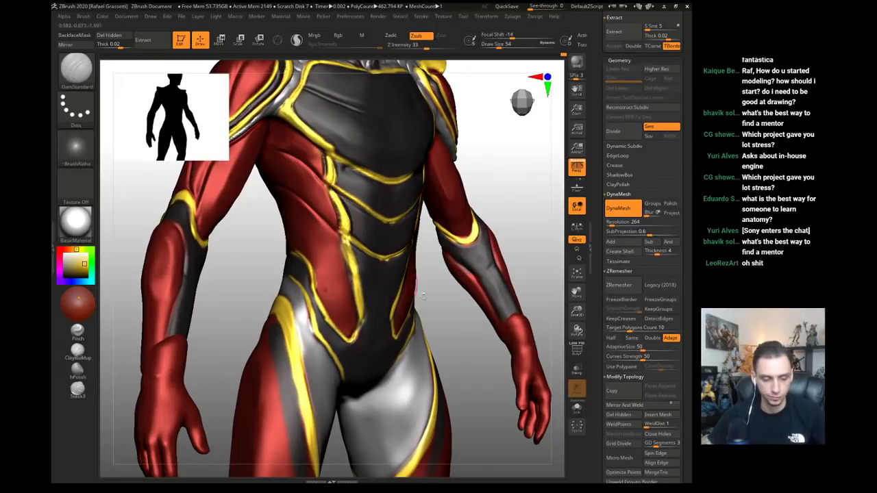
{"action": "right_click_drag", "start_coordinate": [327, 194], "coordinate": [338, 204]}
- Tighten the yellow trim edge along the side of the abdomen with the Pinch brush at draw size 54
{"action": "key", "text": "b"}
{"action": "key", "text": "p"}
{"action": "key", "text": "i"}
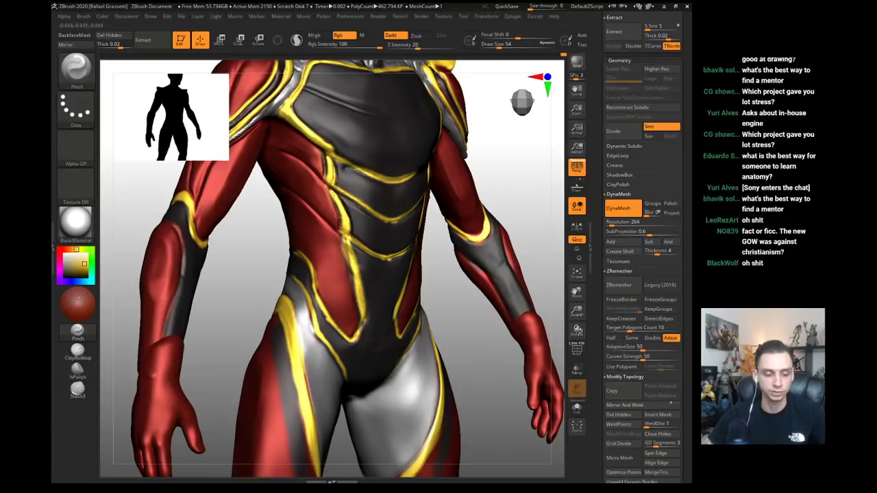
{"action": "right_click_drag", "start_coordinate": [259, 274], "coordinate": [272, 290]}
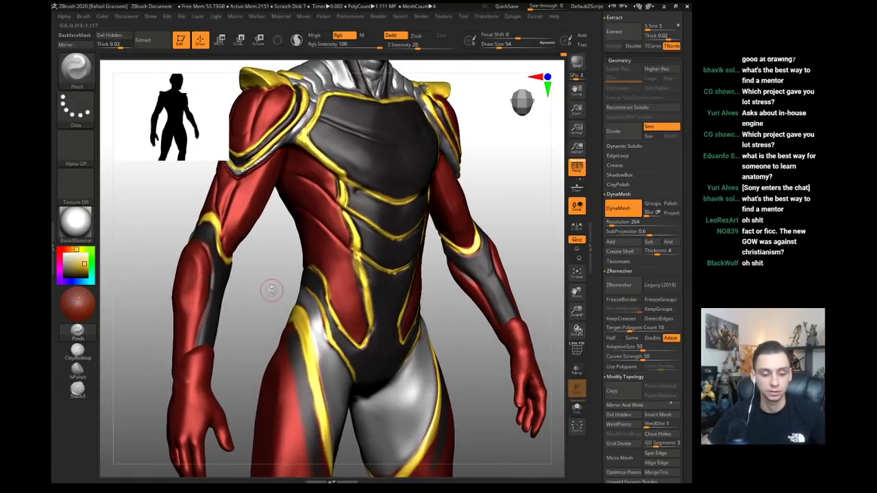
- Reshape the red rib area below the chest plate with the Move brush at draw size 149
{"action": "key", "text": "b"}
{"action": "key", "text": "m"}
{"action": "key", "text": "v"}
{"action": "key", "text": "s"}
{"action": "left_click_drag", "start_coordinate": [323, 195], "coordinate": [333, 195]}
{"action": "right_click_drag", "start_coordinate": [288, 245], "coordinate": [301, 242]}
{"action": "key", "text": "s"}
{"action": "left_click", "coordinate": [333, 196]}
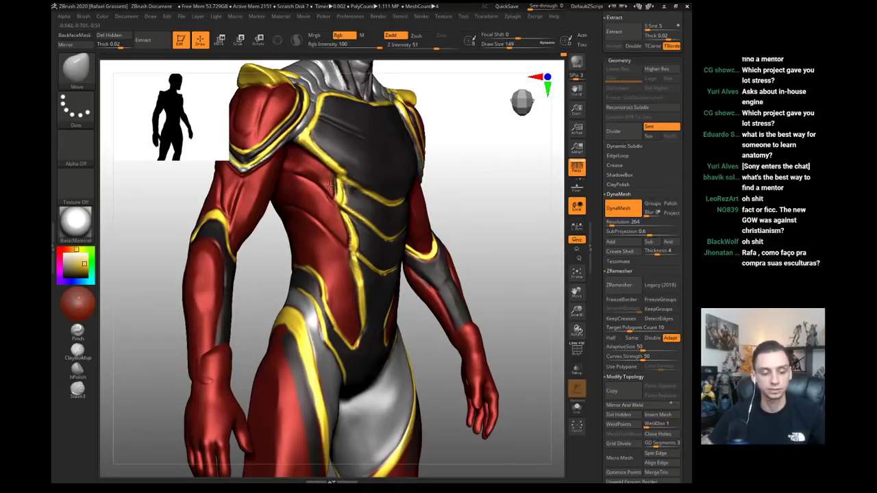
- Examine the figure's overall proportions and silhouette from front and three-quarter angles
{"action": "right_click_drag", "start_coordinate": [473, 237], "coordinate": [430, 180]}
{"action": "key", "text": "f"}
{"action": "mouse_move", "coordinate": [343, 224]}
{"action": "right_mouse_down"}
{"action": "mouse_move", "coordinate": [307, 226]}
{"action": "mouse_move", "coordinate": [272, 243]}
{"action": "mouse_move", "coordinate": [283, 259]}
{"action": "mouse_move", "coordinate": [313, 254]}
{"action": "mouse_move", "coordinate": [314, 272]}
{"action": "right_mouse_up"}
{"action": "key", "text": "b"}
{"action": "key", "text": "c"}
{"action": "key", "text": "l"}
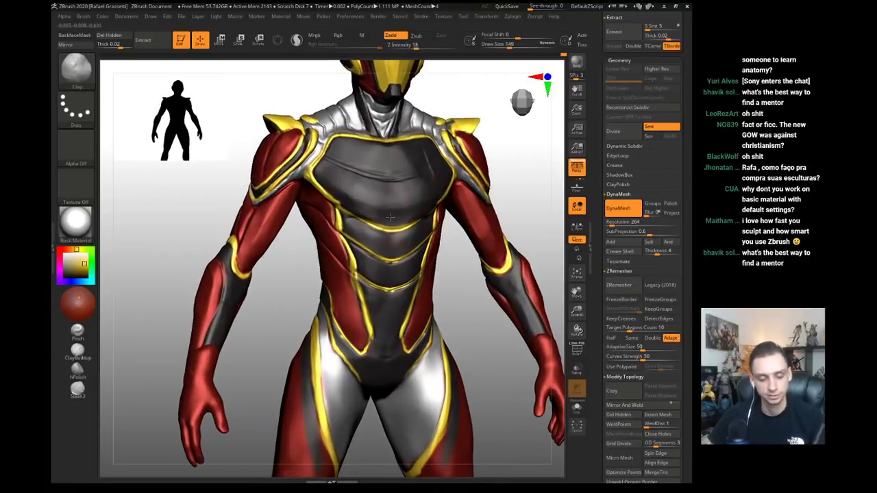
{"action": "right_click_drag", "start_coordinate": [192, 272], "coordinate": [213, 281], "text": "ctrl"}
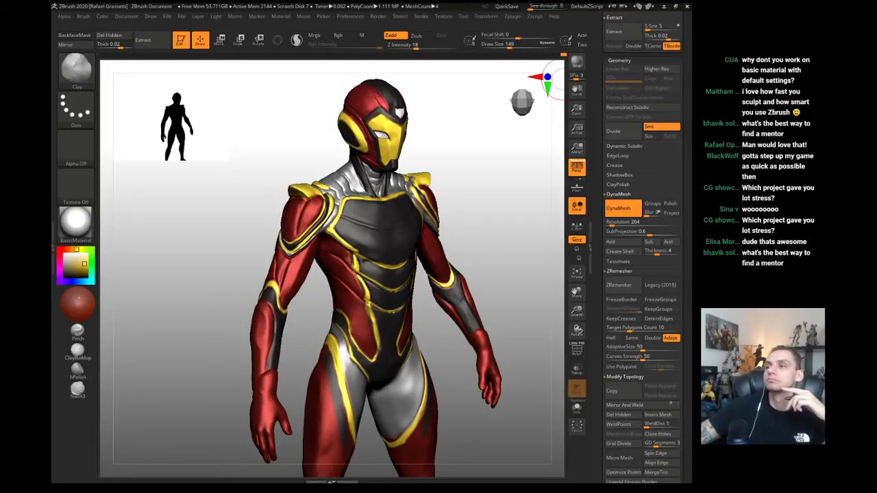
{"action": "left_click_drag", "start_coordinate": [226, 264], "coordinate": [237, 240]}
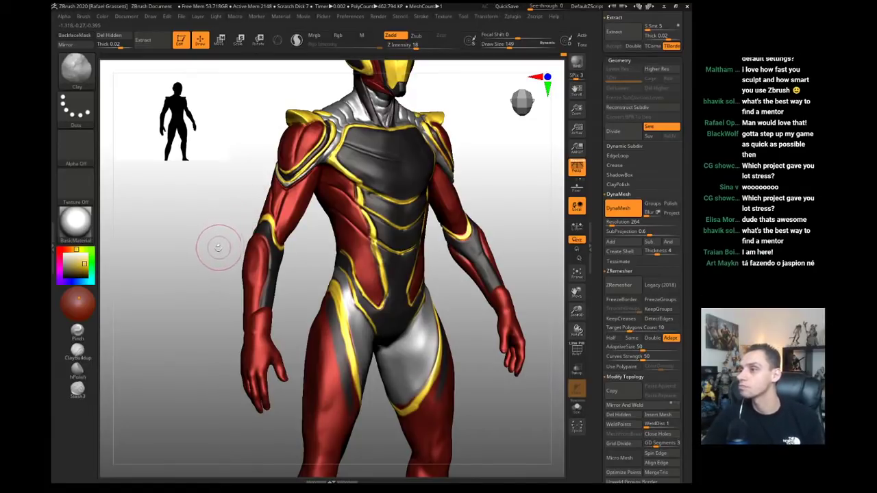
{"action": "left_click_drag", "start_coordinate": [206, 251], "coordinate": [341, 246]}
- Reshape the waist and outer hip curve with the Move brush, starting at draw size 207 and enlarging it to 305
{"action": "key", "text": "b"}
{"action": "key", "text": "m"}
{"action": "key", "text": "v"}
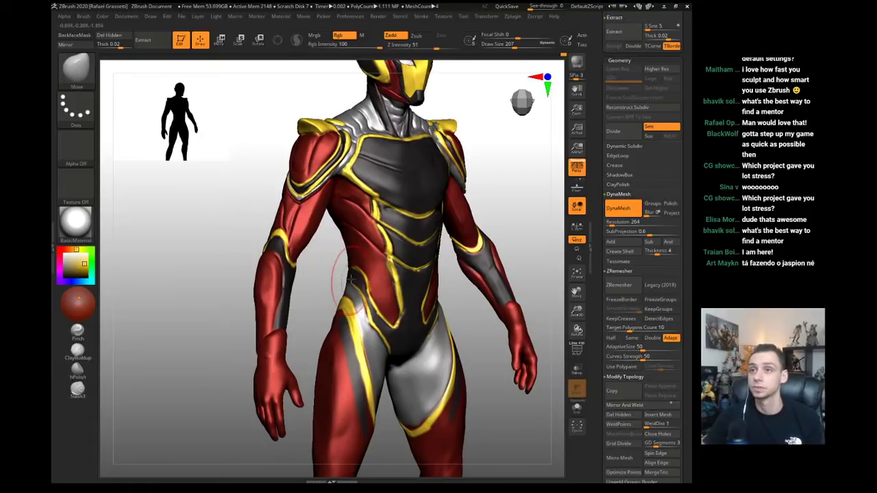
{"action": "left_click_drag", "start_coordinate": [352, 276], "coordinate": [356, 276]}
{"action": "key", "text": "]"}
{"action": "left_click_drag", "start_coordinate": [332, 325], "coordinate": [346, 288]}
{"action": "key", "text": "s"}
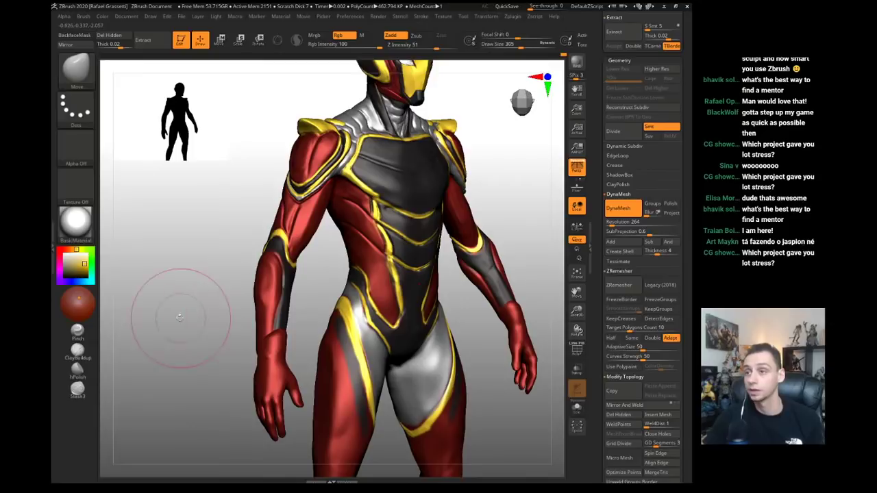
- Paint a second yellow stripe down the outer thigh with the Clay brush set to colour only, Zadd off, at draw size 33
{"action": "mouse_move", "coordinate": [186, 317]}
{"action": "left_mouse_down", "text": "alt"}
{"action": "mouse_move", "coordinate": [203, 276]}
{"action": "mouse_move", "coordinate": [196, 275]}
{"action": "mouse_move", "coordinate": [209, 278]}
{"action": "left_mouse_up", "text": "alt"}
{"action": "key", "text": "b"}
{"action": "key", "text": "c"}
{"action": "key", "text": "l"}
{"action": "key", "text": "s"}
{"action": "left_click_drag", "start_coordinate": [351, 304], "coordinate": [350, 293]}
{"action": "left_click", "coordinate": [87, 263]}
{"action": "key", "text": "s"}
{"action": "left_click", "coordinate": [345, 35]}
{"action": "left_click", "coordinate": [395, 35]}
{"action": "key", "text": "s"}
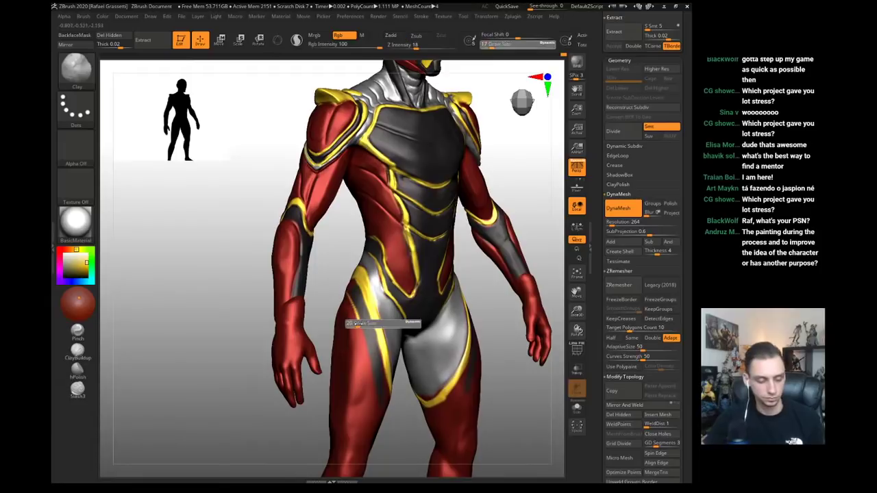
{"action": "key", "text": "s"}
{"action": "left_click_drag", "start_coordinate": [356, 323], "coordinate": [351, 302]}
{"action": "left_click_drag", "start_coordinate": [349, 296], "coordinate": [366, 346]}
{"action": "left_click_drag", "start_coordinate": [354, 313], "coordinate": [376, 378]}
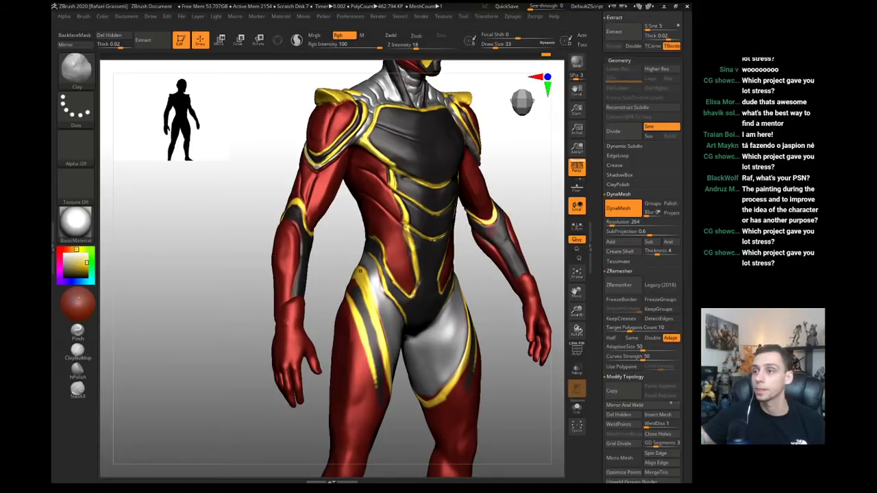
- Extend the outer yellow thigh stripe downward and angle its lower end inward, using the Clay brush at draw size 37
{"action": "left_click_drag", "start_coordinate": [211, 241], "coordinate": [183, 244]}
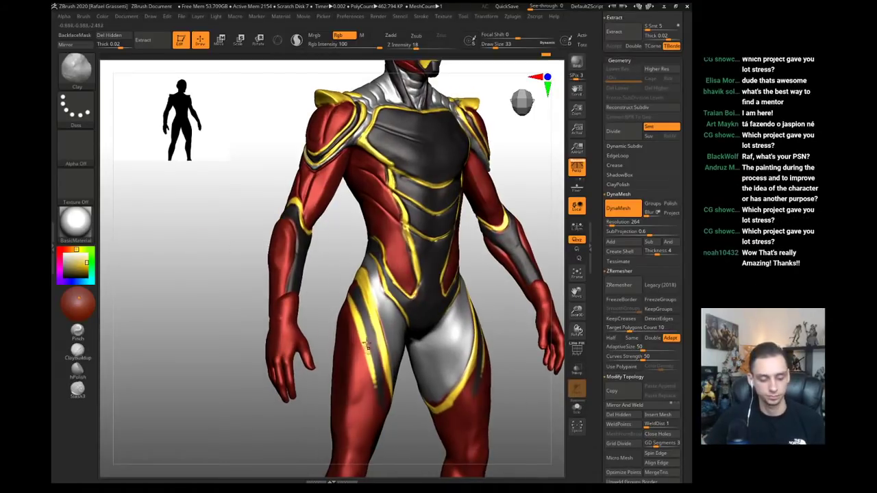
{"action": "left_click_drag", "start_coordinate": [214, 324], "coordinate": [345, 304]}
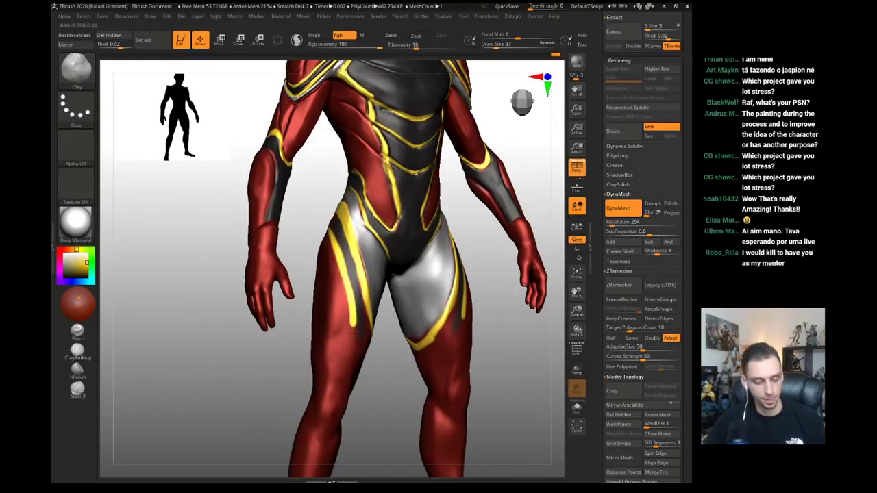
{"action": "left_click_drag", "start_coordinate": [353, 333], "coordinate": [355, 339]}
{"action": "left_click_drag", "start_coordinate": [377, 399], "coordinate": [358, 396], "text": "shift"}
{"action": "left_click_drag", "start_coordinate": [353, 321], "coordinate": [362, 357]}
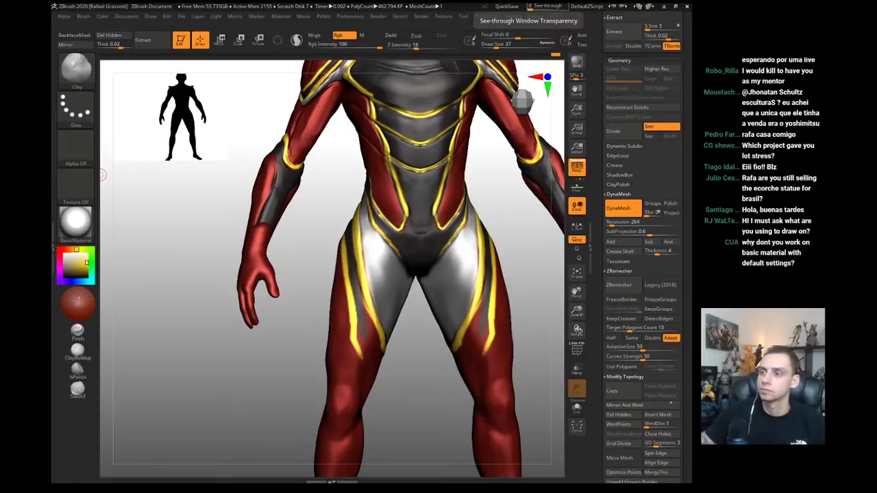
{"action": "left_click_drag", "start_coordinate": [281, 360], "coordinate": [240, 357]}
{"action": "key", "text": "b"}
{"action": "key", "text": "i"}
{"action": "key", "text": "n"}
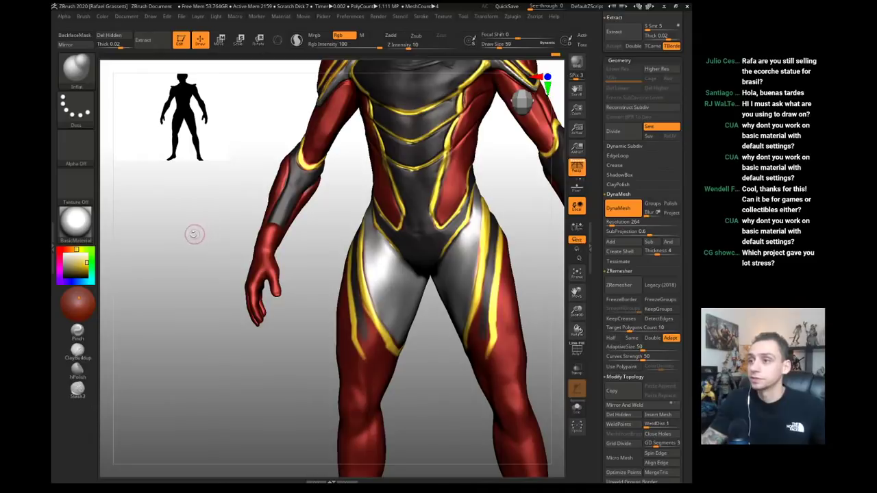
{"action": "left_click_drag", "start_coordinate": [196, 233], "coordinate": [213, 231]}
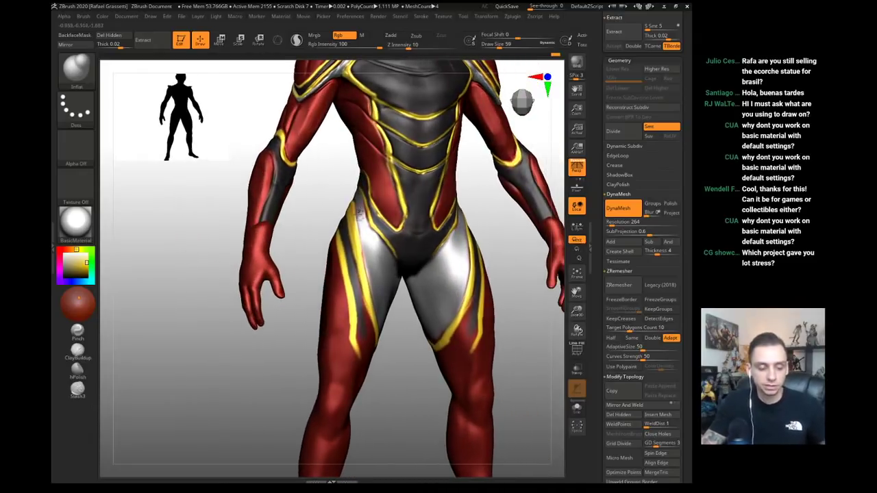
- Reshape the outer hip contour at the top of the yellow stripes with the Move brush at draw size 124
{"action": "key", "text": "b"}
{"action": "key", "text": "m"}
{"action": "key", "text": "v"}
{"action": "key", "text": "s"}
{"action": "mouse_move", "coordinate": [348, 214]}
{"action": "left_mouse_down"}
{"action": "mouse_move", "coordinate": [358, 216]}
{"action": "mouse_move", "coordinate": [329, 204]}
{"action": "mouse_move", "coordinate": [351, 211]}
{"action": "left_mouse_up"}
{"action": "key", "text": "s"}
{"action": "key", "text": "s"}
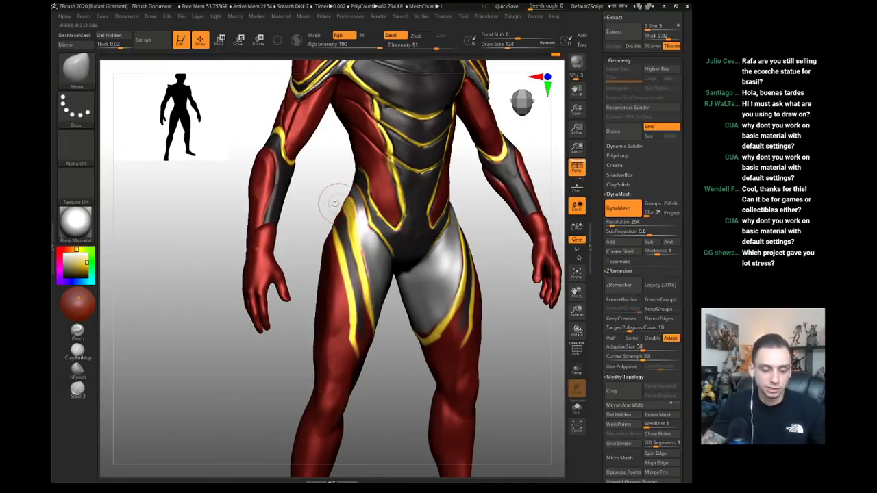
{"action": "right_click_drag", "start_coordinate": [350, 213], "coordinate": [425, 233]}
- Refine the opposite upper hip and thigh surface around the yellow stripes with the Clay brush
{"action": "key", "text": "b"}
{"action": "key", "text": "c"}
{"action": "key", "text": "l"}
{"action": "key", "text": "s"}
{"action": "left_click_drag", "start_coordinate": [462, 245], "coordinate": [464, 245]}
{"action": "left_click_drag", "start_coordinate": [417, 368], "coordinate": [457, 364]}
- Reshape the inner contours of the thighs with the Move brush at draw size 344
{"action": "key", "text": "b"}
{"action": "key", "text": "m"}
{"action": "key", "text": "v"}
{"action": "key", "text": "s"}
{"action": "left_click_drag", "start_coordinate": [440, 291], "coordinate": [452, 290]}
{"action": "right_click_drag", "start_coordinate": [472, 268], "coordinate": [439, 269]}
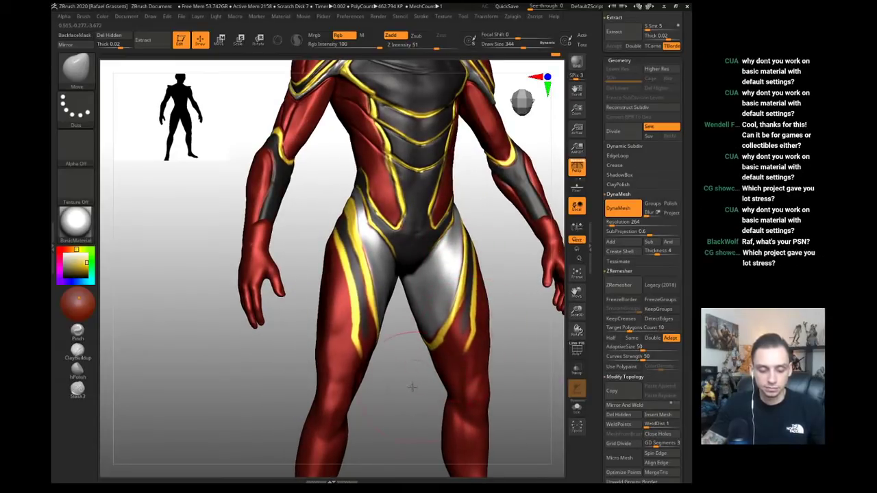
{"action": "right_click_drag", "start_coordinate": [418, 380], "coordinate": [452, 373]}
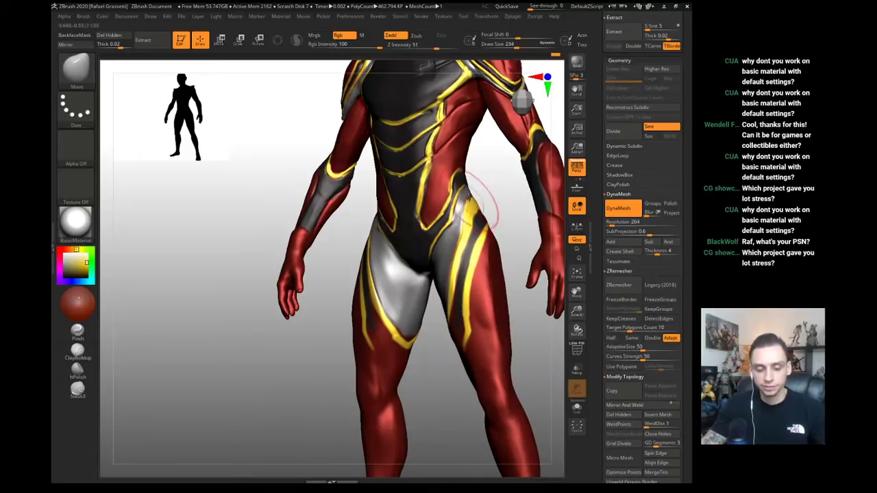
- Build up the hip surface beside the yellow stripes using the Clay brush at draw size 87, with Zadd on and colour off
{"action": "key", "text": "b"}
{"action": "key", "text": "c"}
{"action": "key", "text": "l"}
{"action": "left_click_drag", "start_coordinate": [231, 236], "coordinate": [230, 298], "text": "alt"}
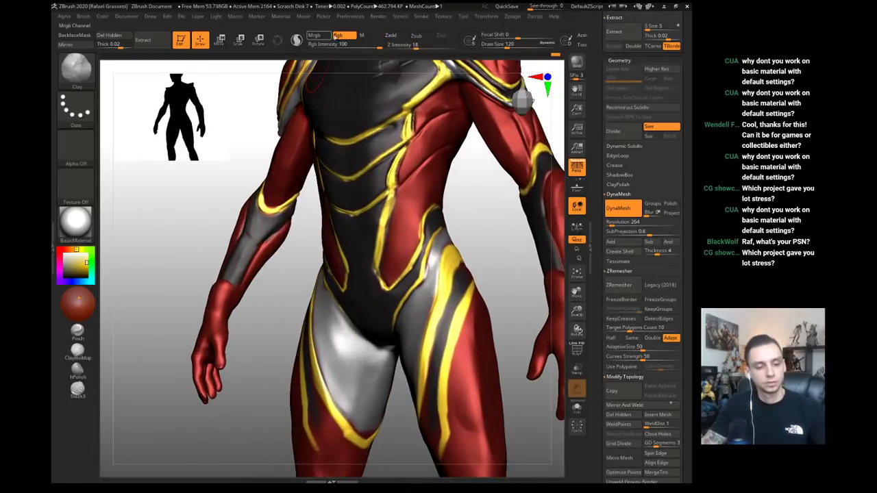
{"action": "left_click", "coordinate": [344, 35]}
{"action": "left_click", "coordinate": [395, 35]}
{"action": "key", "text": "s"}
{"action": "left_click_drag", "start_coordinate": [437, 270], "coordinate": [424, 271]}
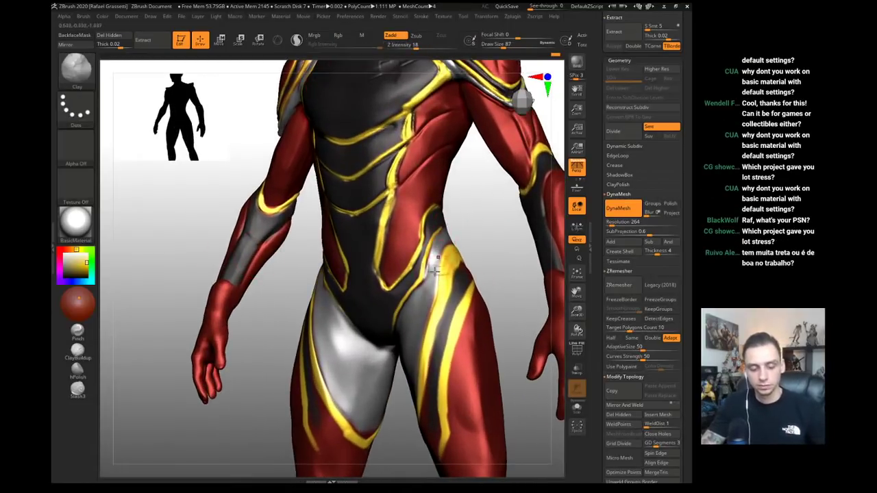
- Carve a crease along the upper hip beside the yellow stripe with the DamStandard brush at draw size 77
{"action": "key", "text": "b"}
{"action": "key", "text": "d"}
{"action": "key", "text": "s"}
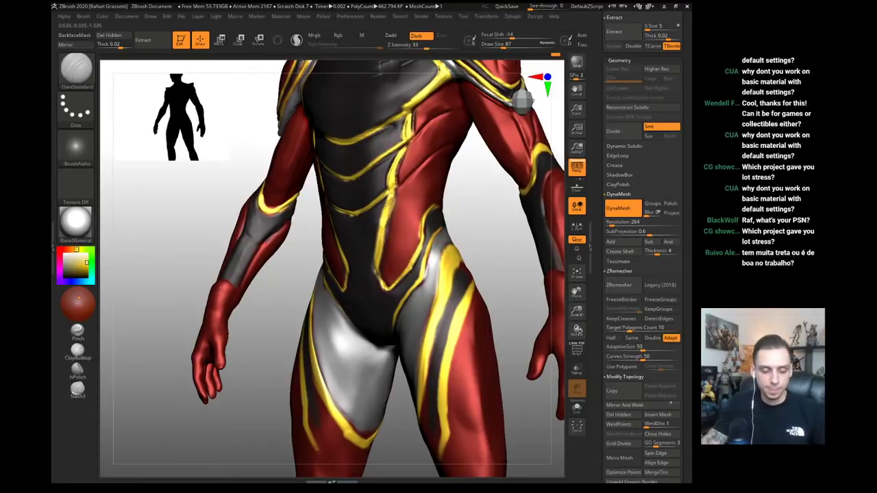
{"action": "left_click_drag", "start_coordinate": [444, 254], "coordinate": [433, 296]}
{"action": "key", "text": "bracketleft"}
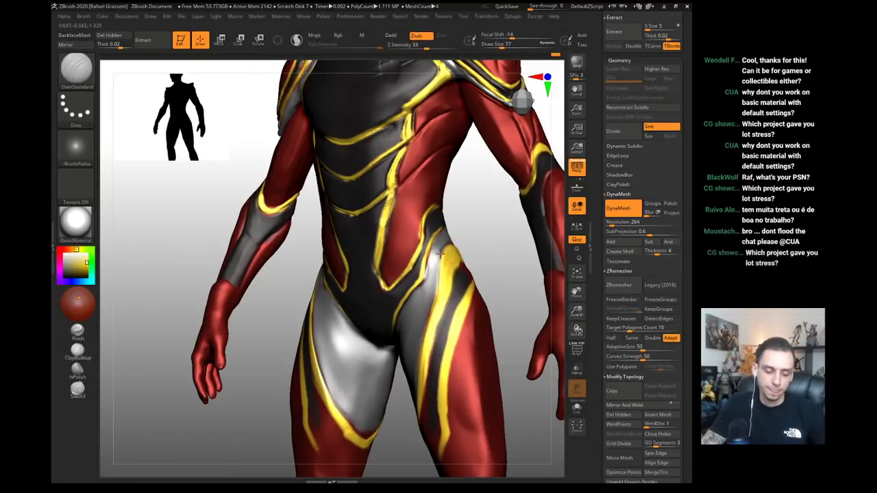
{"action": "left_click_drag", "start_coordinate": [437, 265], "coordinate": [435, 288]}
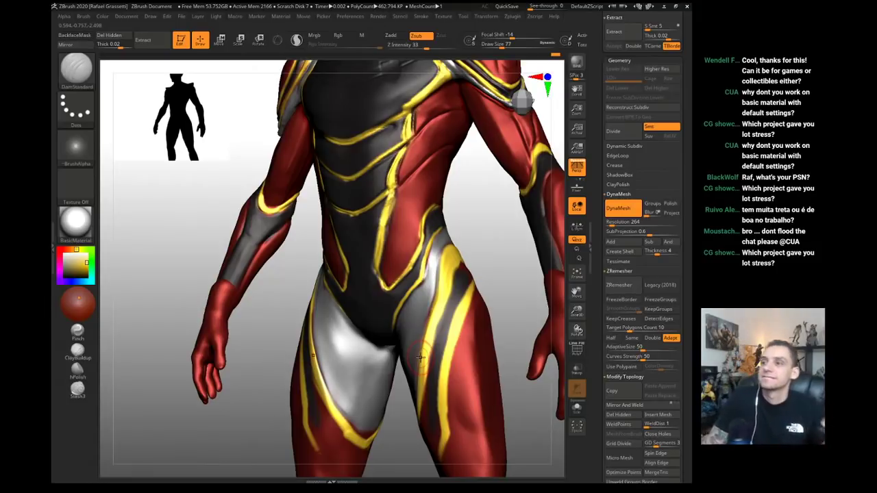
- Refine the grey surface of the opposite hip with the Clay brush at draw size 71
{"action": "left_click_drag", "start_coordinate": [174, 231], "coordinate": [231, 237]}
{"action": "key", "text": "b"}
{"action": "key", "text": "c"}
{"action": "key", "text": "l"}
{"action": "mouse_move", "coordinate": [342, 286]}
{"action": "left_mouse_down"}
{"action": "mouse_move", "coordinate": [336, 266]}
{"action": "mouse_move", "coordinate": [350, 305]}
{"action": "left_mouse_up"}
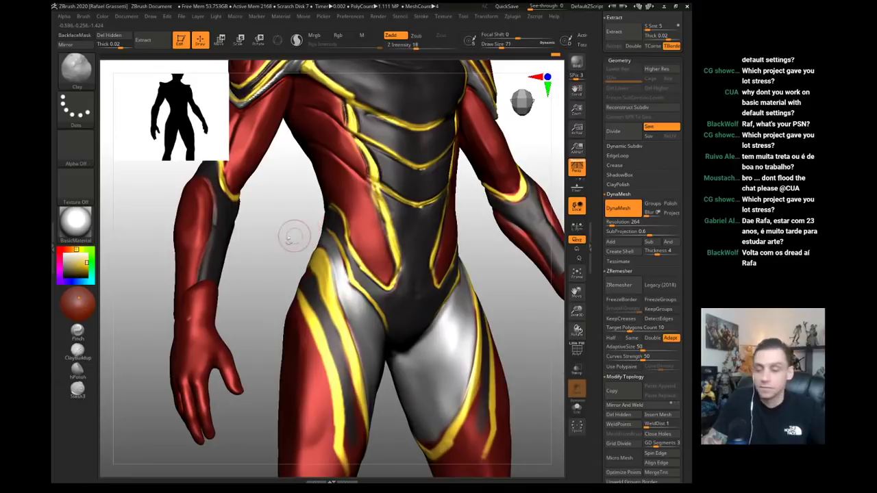
{"action": "right_click_drag", "start_coordinate": [284, 251], "coordinate": [280, 227]}
{"action": "left_click_drag", "start_coordinate": [277, 253], "coordinate": [276, 201]}
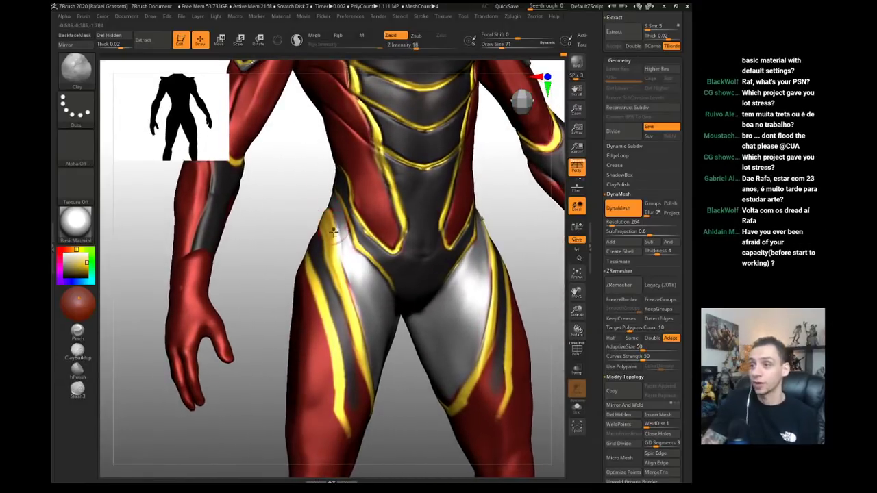
- Adjust the hip, groin and inner thigh shapes with the Move brush at draw sizes from 101 to 136
{"action": "key", "text": "b"}
{"action": "key", "text": "m"}
{"action": "key", "text": "v"}
{"action": "left_click_drag", "start_coordinate": [278, 247], "coordinate": [395, 302]}
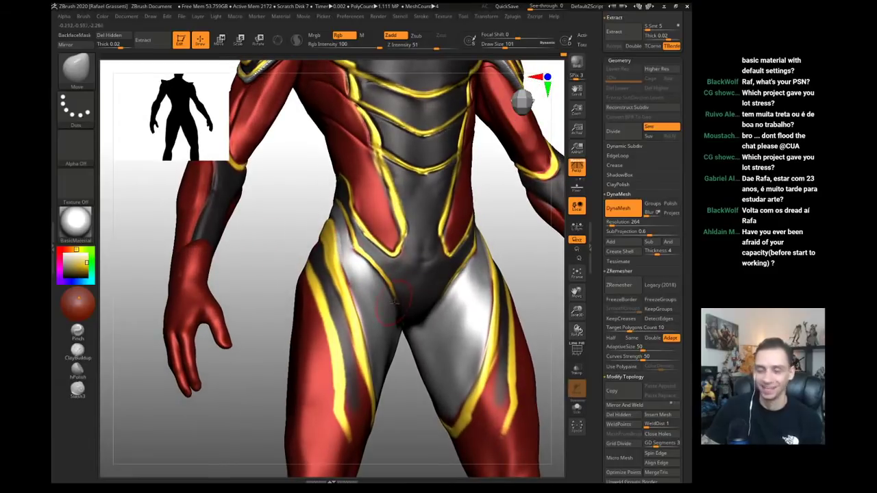
{"action": "mouse_move", "coordinate": [274, 255]}
{"action": "left_mouse_down"}
{"action": "mouse_move", "coordinate": [276, 238]}
{"action": "mouse_move", "coordinate": [466, 292]}
{"action": "left_mouse_up"}
{"action": "left_click_drag", "start_coordinate": [279, 251], "coordinate": [450, 290]}
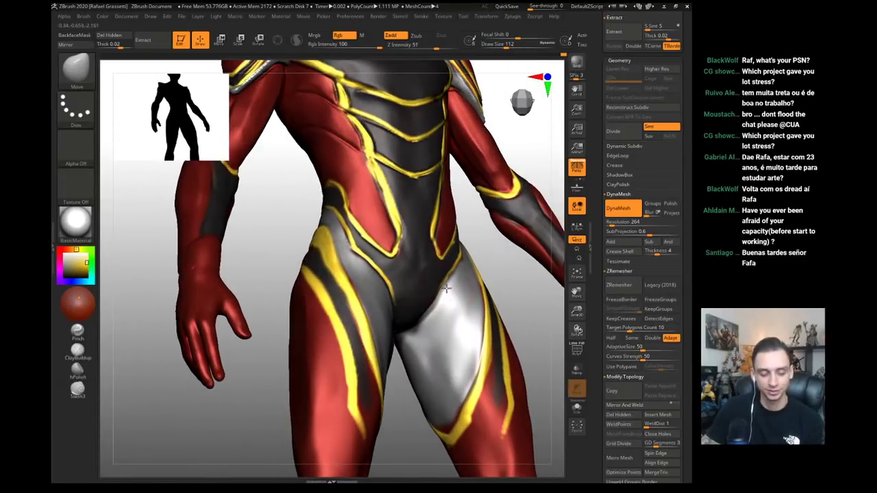
{"action": "mouse_move", "coordinate": [258, 248]}
{"action": "left_mouse_down"}
{"action": "mouse_move", "coordinate": [384, 295]}
{"action": "mouse_move", "coordinate": [405, 331]}
{"action": "left_mouse_up"}
{"action": "key", "text": "s"}
{"action": "left_click", "coordinate": [406, 321]}
{"action": "mouse_move", "coordinate": [405, 370]}
{"action": "left_mouse_down"}
{"action": "mouse_move", "coordinate": [413, 426]}
{"action": "mouse_move", "coordinate": [395, 382]}
{"action": "left_mouse_up"}
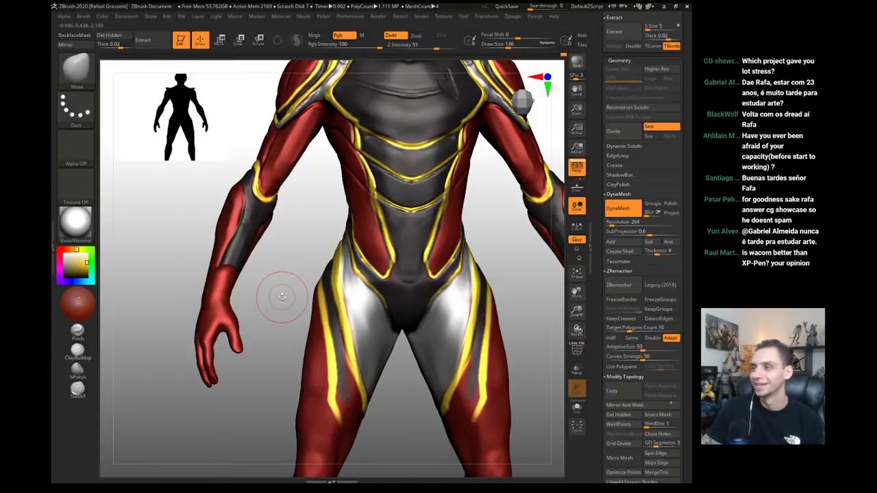
- Refine the outer hip silhouette and the thigh contours with the Move brush at draw sizes 223 to 234
{"action": "left_click_drag", "start_coordinate": [286, 299], "coordinate": [282, 299]}
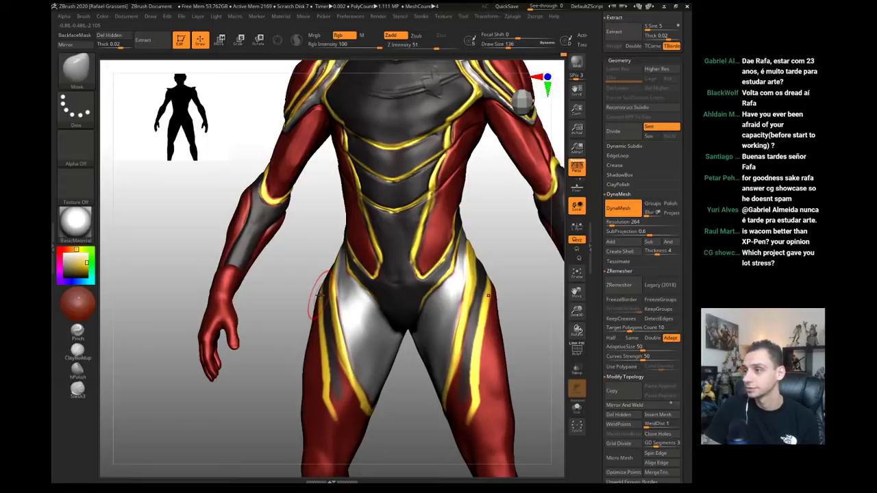
{"action": "left_click_drag", "start_coordinate": [275, 291], "coordinate": [261, 290]}
{"action": "key", "text": "s"}
{"action": "left_click_drag", "start_coordinate": [325, 308], "coordinate": [334, 308]}
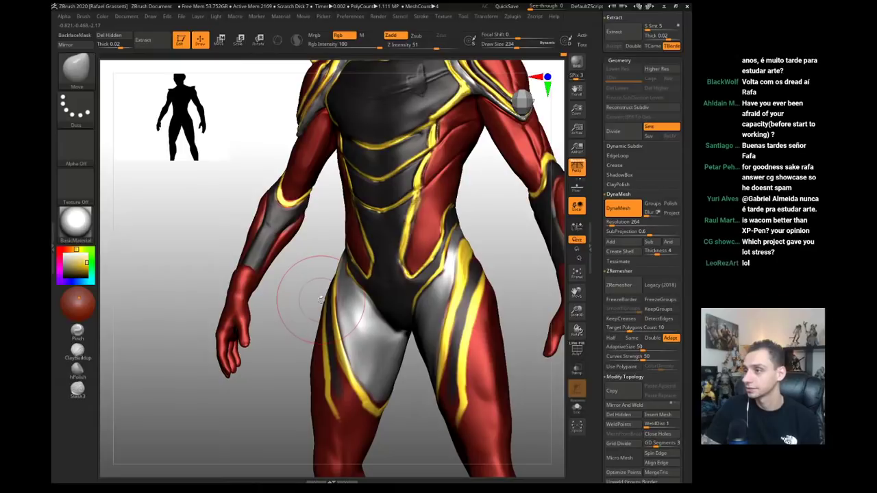
{"action": "right_click_drag", "start_coordinate": [294, 294], "coordinate": [320, 299]}
{"action": "left_click_drag", "start_coordinate": [279, 290], "coordinate": [339, 295]}
{"action": "key", "text": "s"}
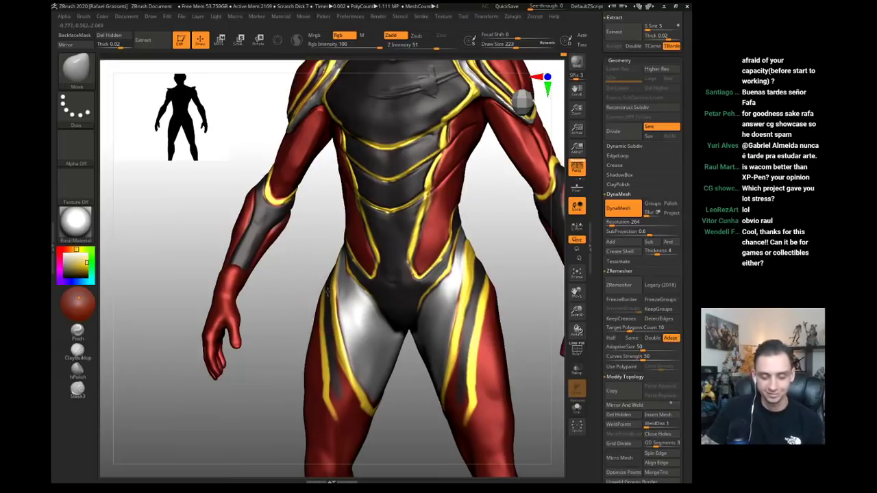
{"action": "right_click_drag", "start_coordinate": [436, 432], "coordinate": [418, 355]}
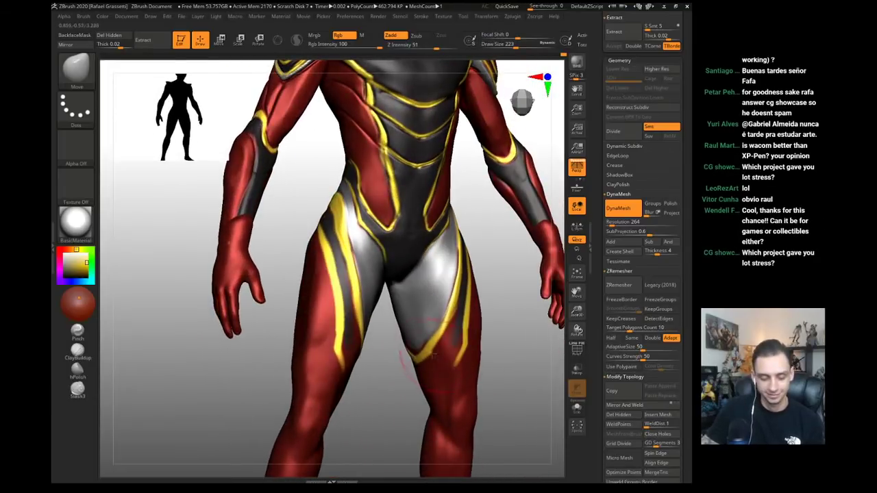
{"action": "key", "text": "]"}
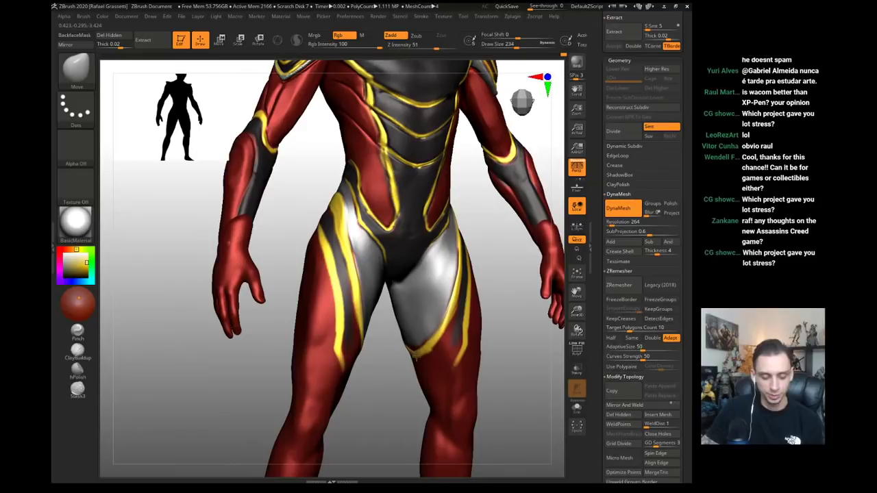
{"action": "key", "text": "["}
- Refine the junction between the groin and inner thighs, alternating between the Clay and DamStandard brushes
{"action": "key", "text": "b"}
{"action": "key", "text": "c"}
{"action": "key", "text": "l"}
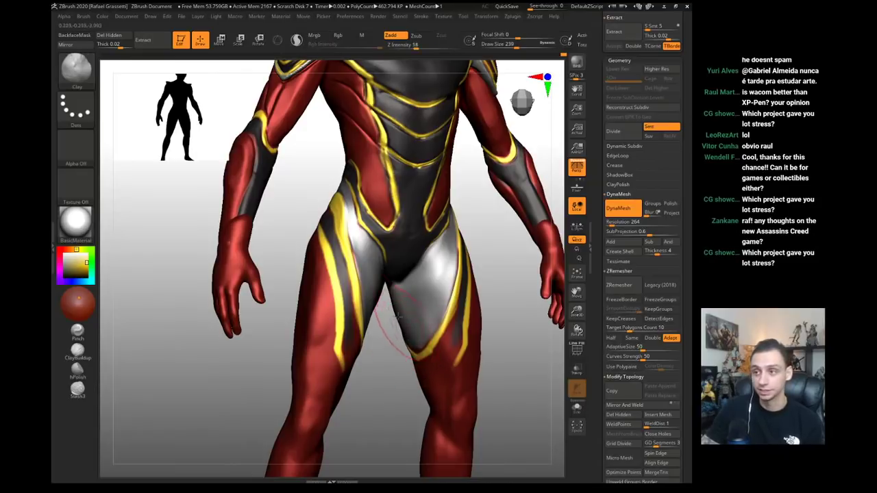
{"action": "right_click_drag", "start_coordinate": [398, 371], "coordinate": [401, 342]}
{"action": "key", "text": "b"}
{"action": "key", "text": "d"}
{"action": "key", "text": "s"}
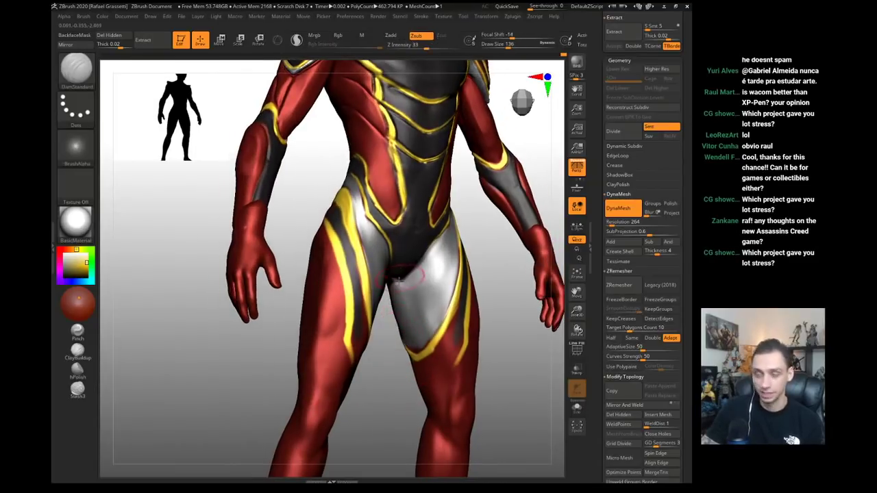
{"action": "right_click_drag", "start_coordinate": [389, 295], "coordinate": [387, 280]}
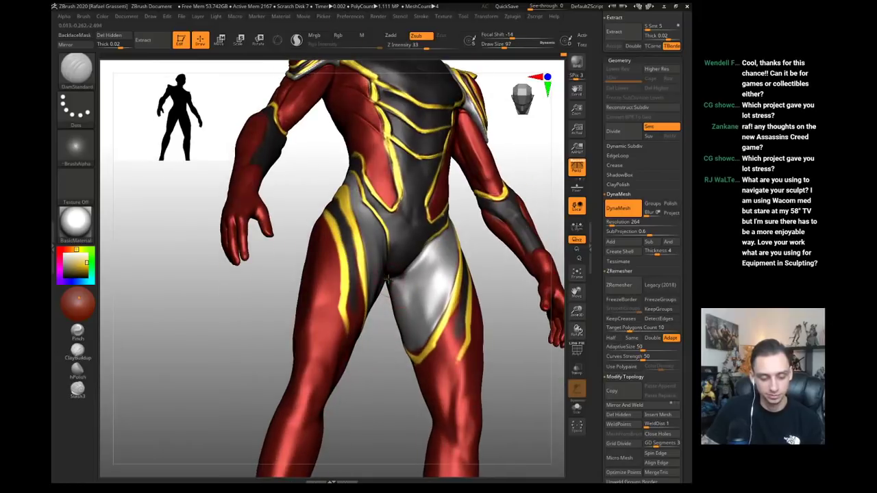
{"action": "key", "text": "b"}
{"action": "key", "text": "c"}
{"action": "key", "text": "l"}
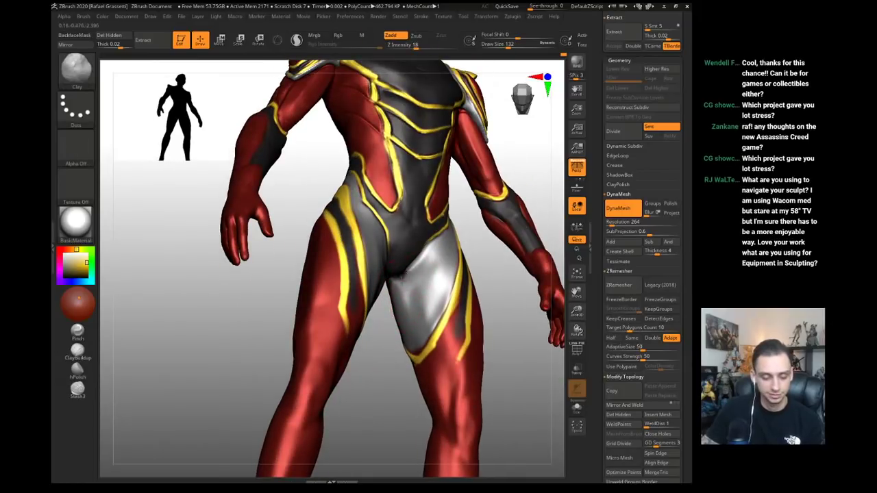
- Carve a curved crease into the grey inner thigh with the DamStandard brush at draw size 87
{"action": "key", "text": "b"}
{"action": "key", "text": "d"}
{"action": "key", "text": "s"}
{"action": "mouse_move", "coordinate": [401, 308]}
{"action": "left_mouse_down"}
{"action": "mouse_move", "coordinate": [416, 322]}
{"action": "mouse_move", "coordinate": [428, 251]}
{"action": "left_mouse_up"}
{"action": "left_click_drag", "start_coordinate": [401, 379], "coordinate": [400, 388]}
{"action": "right_click_drag", "start_coordinate": [400, 388], "coordinate": [414, 360]}
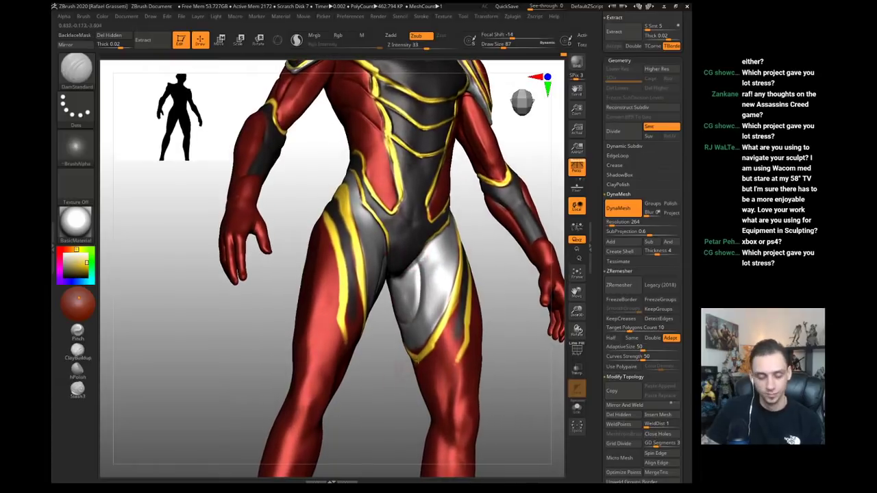
- Paint a dark grey band below the yellow thigh stripe using the Inflat brush with colour only at draw size 87
{"action": "key", "text": "b"}
{"action": "key", "text": "i"}
{"action": "key", "text": "n"}
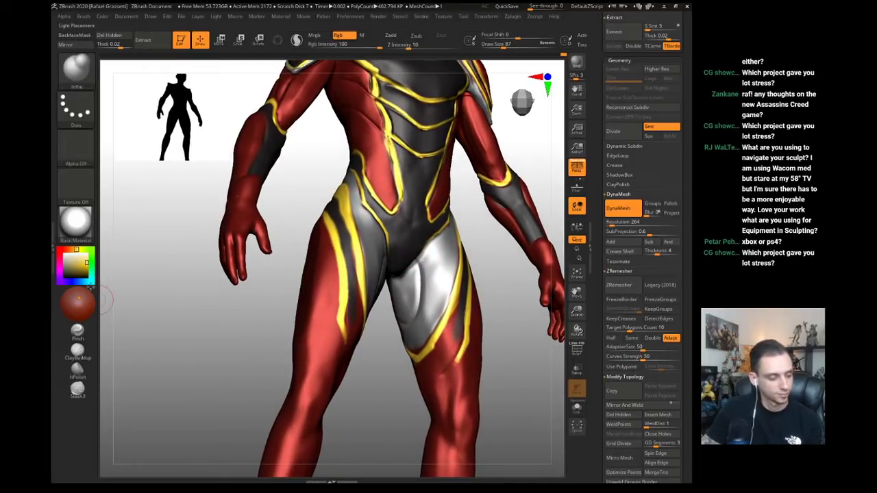
{"action": "key", "text": "c"}
{"action": "mouse_move", "coordinate": [460, 308]}
{"action": "left_mouse_down"}
{"action": "mouse_move", "coordinate": [437, 360]}
{"action": "mouse_move", "coordinate": [449, 317]}
{"action": "mouse_move", "coordinate": [420, 365]}
{"action": "left_mouse_up"}
{"action": "key", "text": "ctrl+z"}
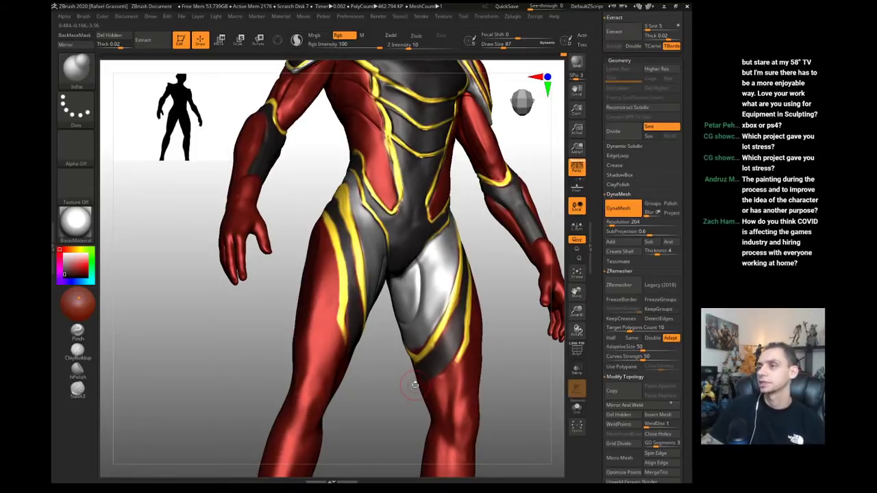
- Hide the painted colours on all subtools, inspect the whole sculpt in a plain light tone, and show the colours again
{"action": "left_click_drag", "start_coordinate": [237, 306], "coordinate": [220, 384]}
{"action": "left_click_drag", "start_coordinate": [598, 274], "coordinate": [597, 137]}
{"action": "left_click", "coordinate": [667, 308], "text": "shift"}
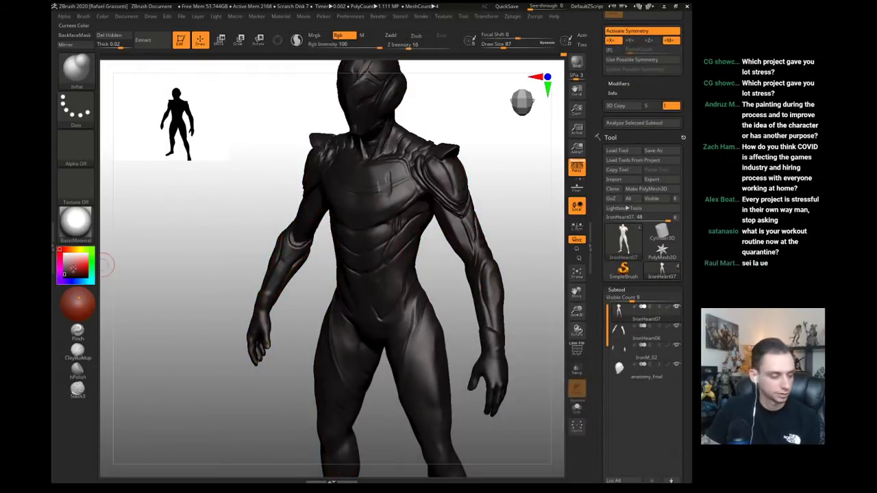
{"action": "left_click", "coordinate": [65, 261]}
{"action": "mouse_move", "coordinate": [191, 273]}
{"action": "left_mouse_down"}
{"action": "mouse_move", "coordinate": [190, 261]}
{"action": "mouse_move", "coordinate": [182, 299]}
{"action": "mouse_move", "coordinate": [162, 276]}
{"action": "mouse_move", "coordinate": [180, 270]}
{"action": "mouse_move", "coordinate": [165, 280]}
{"action": "mouse_move", "coordinate": [153, 274]}
{"action": "mouse_move", "coordinate": [176, 292]}
{"action": "mouse_move", "coordinate": [172, 274]}
{"action": "mouse_move", "coordinate": [157, 284]}
{"action": "mouse_move", "coordinate": [191, 292]}
{"action": "left_mouse_up"}
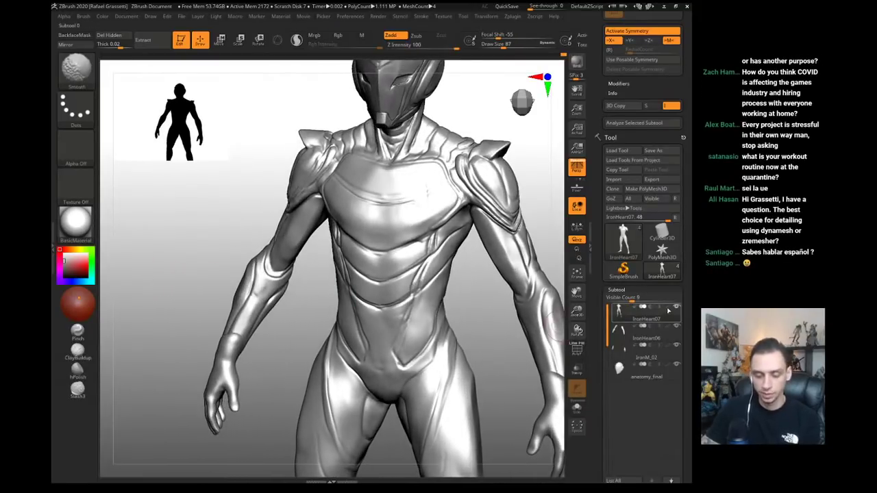
{"action": "left_click", "coordinate": [668, 308], "text": "shift"}
{"action": "mouse_move", "coordinate": [180, 323]}
{"action": "left_mouse_down"}
{"action": "mouse_move", "coordinate": [203, 363]}
{"action": "mouse_move", "coordinate": [188, 358]}
{"action": "mouse_move", "coordinate": [190, 366]}
{"action": "mouse_move", "coordinate": [198, 346]}
{"action": "mouse_move", "coordinate": [219, 346]}
{"action": "left_mouse_up"}
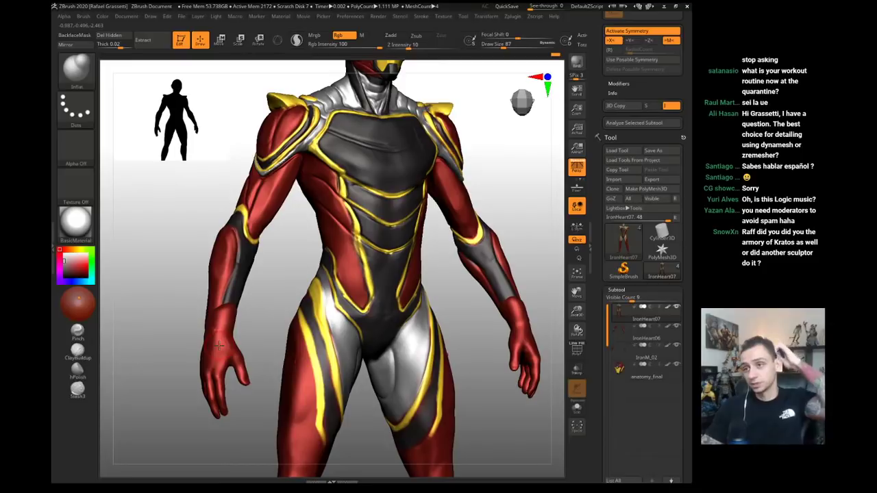
- Pick the yellow trim colour and carve the lower edge of the dark thigh band with the DamStandard brush at draw size 37
{"action": "left_click_drag", "start_coordinate": [382, 429], "coordinate": [430, 358], "text": "alt"}
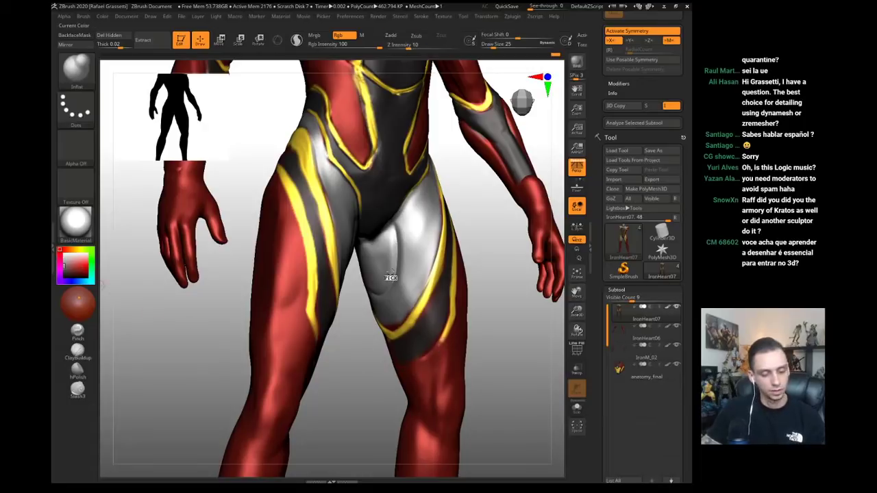
{"action": "key", "text": "c"}
{"action": "key", "text": "b"}
{"action": "key", "text": "d"}
{"action": "key", "text": "s"}
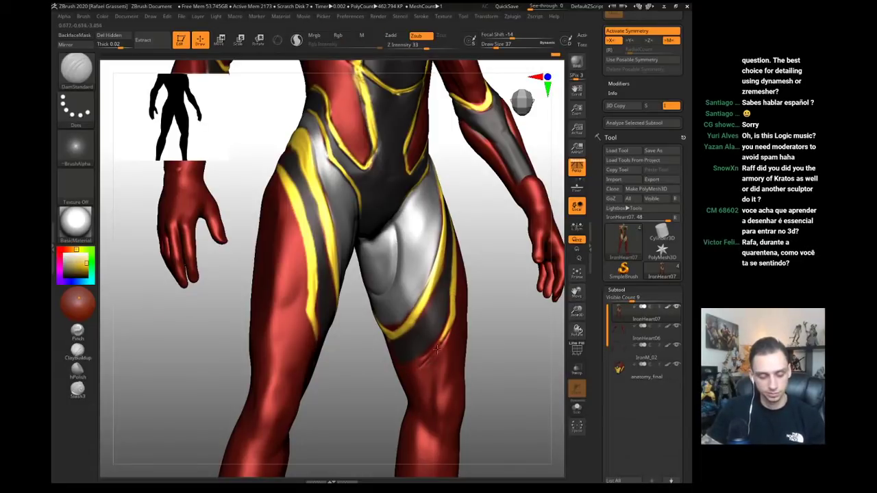
{"action": "left_click_drag", "start_coordinate": [363, 366], "coordinate": [412, 364]}
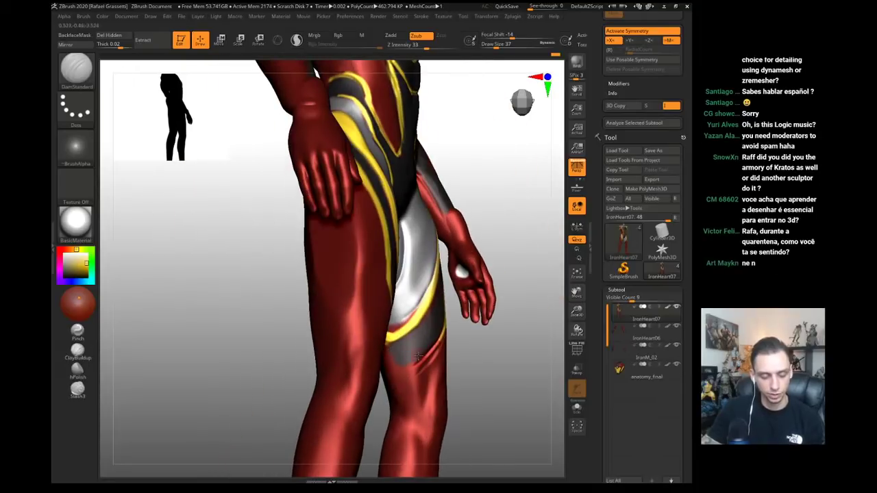
- Isolate the body subtool and continue the carved band edge around the inner and back thigh
{"action": "key", "text": "alt+s"}
{"action": "left_click_drag", "start_coordinate": [244, 350], "coordinate": [363, 343]}
{"action": "mouse_move", "coordinate": [340, 315]}
{"action": "left_mouse_down"}
{"action": "mouse_move", "coordinate": [333, 329]}
{"action": "mouse_move", "coordinate": [349, 322]}
{"action": "left_mouse_up"}
{"action": "left_click_drag", "start_coordinate": [185, 280], "coordinate": [168, 279]}
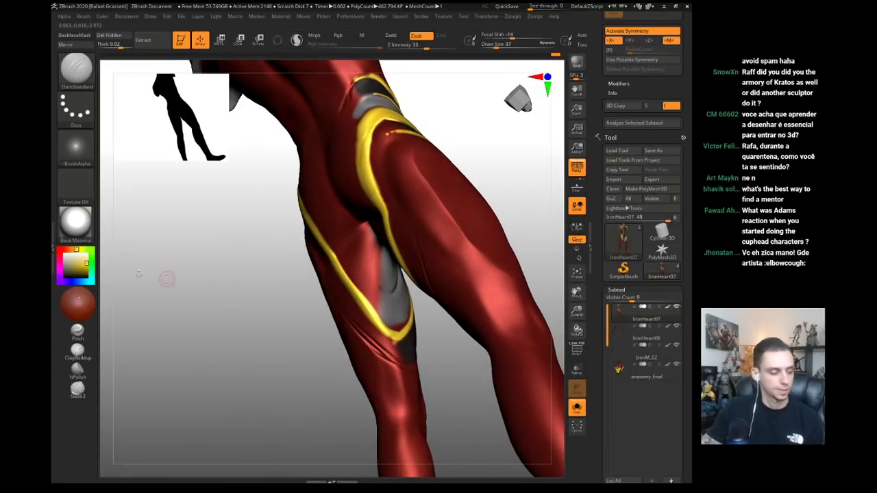
- Paint a yellow stripe along the lower edge of the dark thigh band using the Inflat brush with colour only at draw size 35
{"action": "key", "text": "b"}
{"action": "key", "text": "i"}
{"action": "key", "text": "n"}
{"action": "key", "text": "c"}
{"action": "mouse_move", "coordinate": [377, 348]}
{"action": "left_mouse_down"}
{"action": "mouse_move", "coordinate": [408, 352]}
{"action": "mouse_move", "coordinate": [346, 299]}
{"action": "mouse_move", "coordinate": [367, 309]}
{"action": "mouse_move", "coordinate": [356, 326]}
{"action": "mouse_move", "coordinate": [367, 341]}
{"action": "left_mouse_up"}
{"action": "key", "text": "s"}
{"action": "mouse_move", "coordinate": [337, 307]}
{"action": "left_mouse_down"}
{"action": "mouse_move", "coordinate": [440, 387]}
{"action": "mouse_move", "coordinate": [382, 368]}
{"action": "left_mouse_up"}
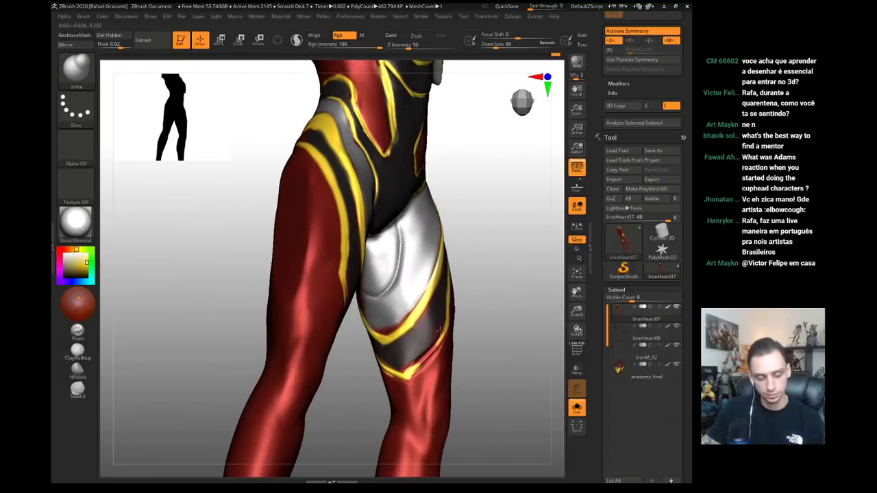
{"action": "left_click_drag", "start_coordinate": [481, 383], "coordinate": [384, 352], "text": "alt"}
{"action": "mouse_move", "coordinate": [383, 353]}
{"action": "left_mouse_down", "text": "shift"}
{"action": "mouse_move", "coordinate": [241, 313]}
{"action": "mouse_move", "coordinate": [319, 333]}
{"action": "mouse_move", "coordinate": [323, 343]}
{"action": "left_mouse_up", "text": "shift"}
{"action": "left_click_drag", "start_coordinate": [268, 327], "coordinate": [301, 337], "text": "alt"}
- Sharpen the relief along the lower yellow thigh stripe with the DamStandard and Clay brushes at draw size 35
{"action": "key", "text": "b"}
{"action": "key", "text": "d"}
{"action": "key", "text": "s"}
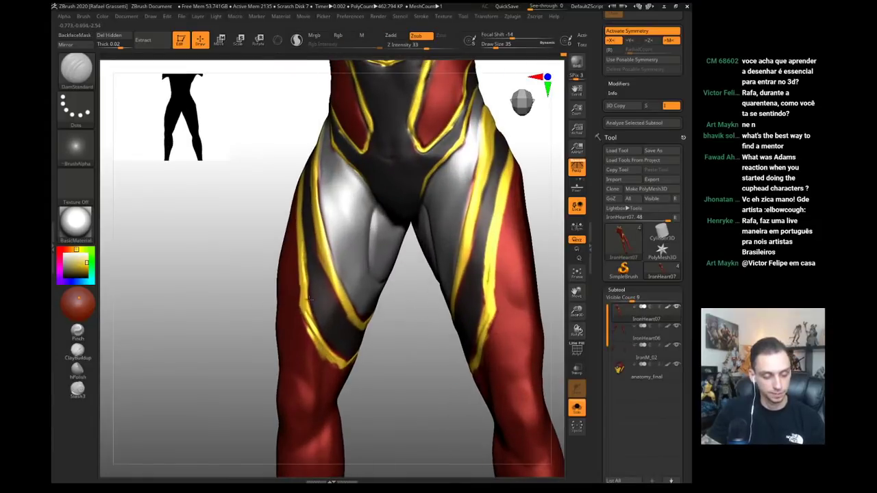
{"action": "key", "text": "b"}
{"action": "key", "text": "c"}
{"action": "key", "text": "l"}
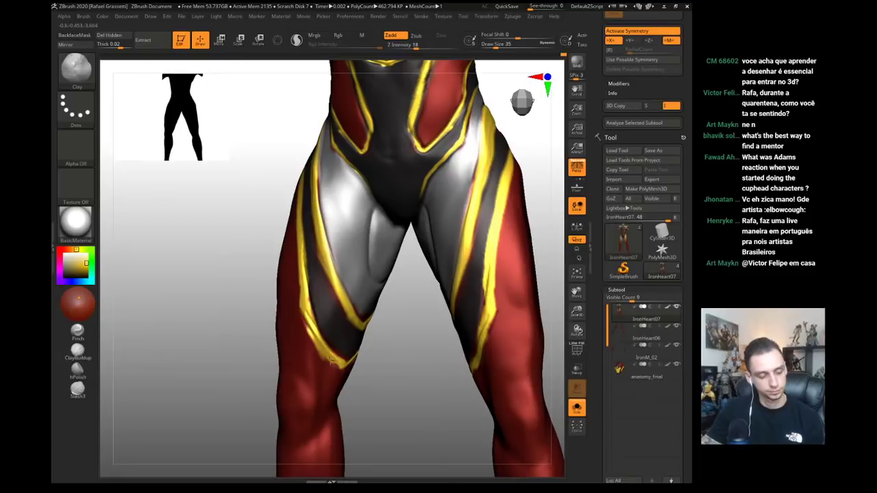
{"action": "mouse_move", "coordinate": [301, 291]}
{"action": "left_mouse_down", "text": "alt"}
{"action": "mouse_move", "coordinate": [308, 327]}
{"action": "mouse_move", "coordinate": [339, 365]}
{"action": "left_mouse_up", "text": "alt"}
- Clean up the painted edge between the lower yellow stripe and the red thigh using the Inflat brush at draw size 35
{"action": "key", "text": "b"}
{"action": "key", "text": "i"}
{"action": "key", "text": "n"}
{"action": "left_click_drag", "start_coordinate": [306, 309], "coordinate": [324, 358], "text": "alt"}
{"action": "key", "text": "c"}
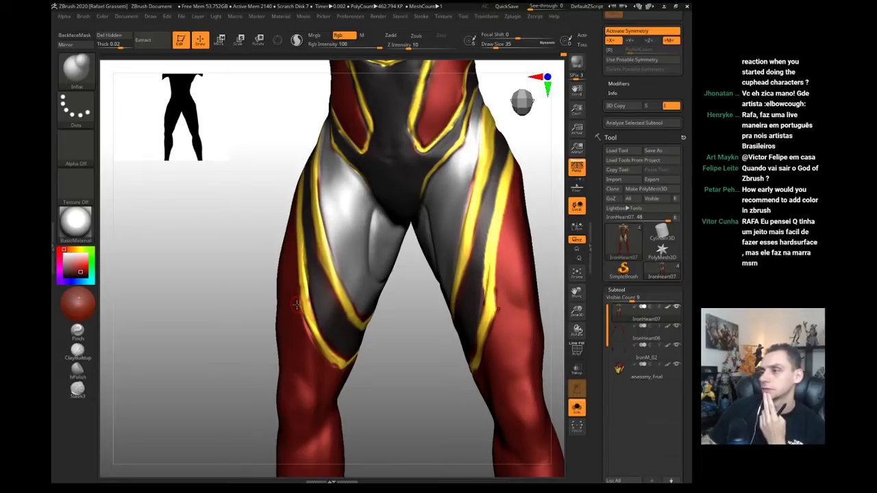
- Carve along the edge of the lower yellow thigh stripe with the DamStandard brush at draw size 35
{"action": "left_click_drag", "start_coordinate": [212, 319], "coordinate": [255, 313]}
{"action": "key", "text": "b"}
{"action": "key", "text": "d"}
{"action": "key", "text": "s"}
{"action": "left_click_drag", "start_coordinate": [351, 260], "coordinate": [359, 327]}
{"action": "left_click_drag", "start_coordinate": [303, 227], "coordinate": [307, 228]}
- Touch up the red paint along the outer edge of the lower yellow stripe using the Inflat brush at draw size 35
{"action": "key", "text": "b"}
{"action": "key", "text": "i"}
{"action": "key", "text": "n"}
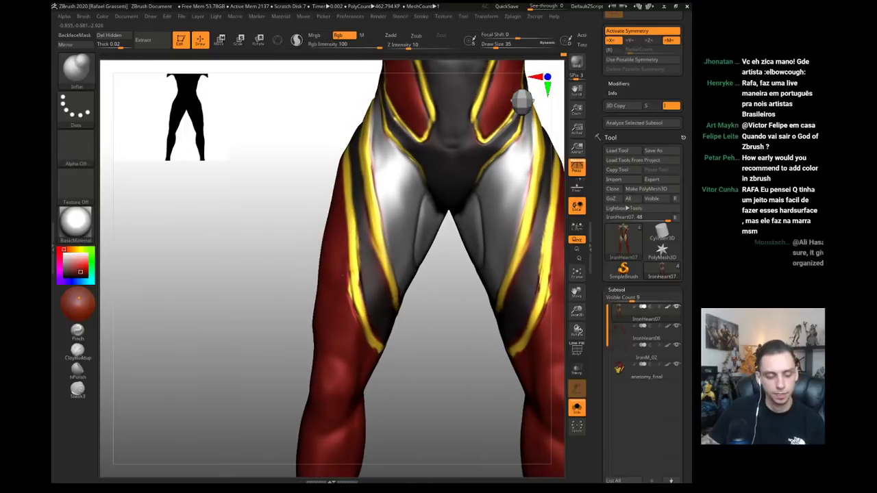
{"action": "left_click_drag", "start_coordinate": [350, 276], "coordinate": [352, 304]}
{"action": "left_click_drag", "start_coordinate": [287, 224], "coordinate": [300, 223]}
- Sharpen the upper part of the outer yellow thigh stripe with the DamStandard brush, and show all subtools again
{"action": "key", "text": "b"}
{"action": "key", "text": "d"}
{"action": "key", "text": "s"}
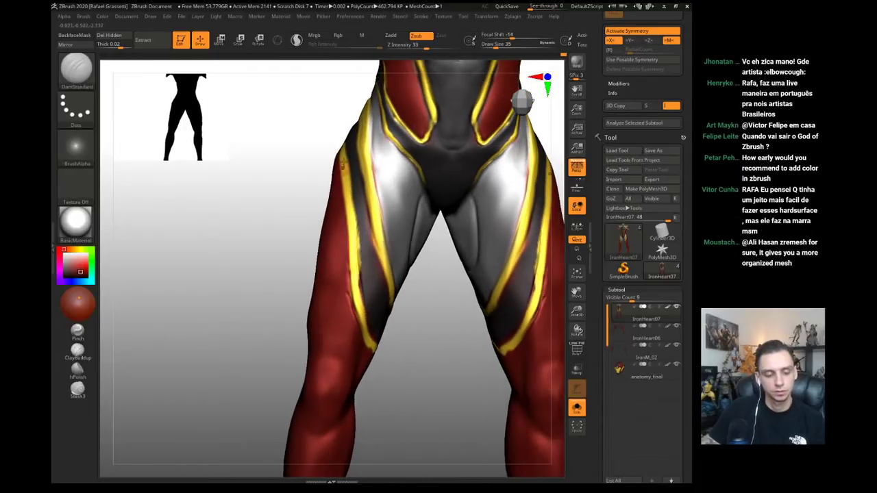
{"action": "left_click_drag", "start_coordinate": [349, 189], "coordinate": [356, 252]}
{"action": "left_click_drag", "start_coordinate": [353, 211], "coordinate": [357, 266]}
{"action": "mouse_move", "coordinate": [345, 194]}
{"action": "left_mouse_down"}
{"action": "mouse_move", "coordinate": [353, 290]}
{"action": "mouse_move", "coordinate": [343, 196]}
{"action": "mouse_move", "coordinate": [229, 283]}
{"action": "mouse_move", "coordinate": [184, 346]}
{"action": "mouse_move", "coordinate": [175, 341]}
{"action": "mouse_move", "coordinate": [200, 344]}
{"action": "mouse_move", "coordinate": [155, 334]}
{"action": "mouse_move", "coordinate": [234, 352]}
{"action": "left_mouse_up"}
{"action": "key", "text": "alt+s"}
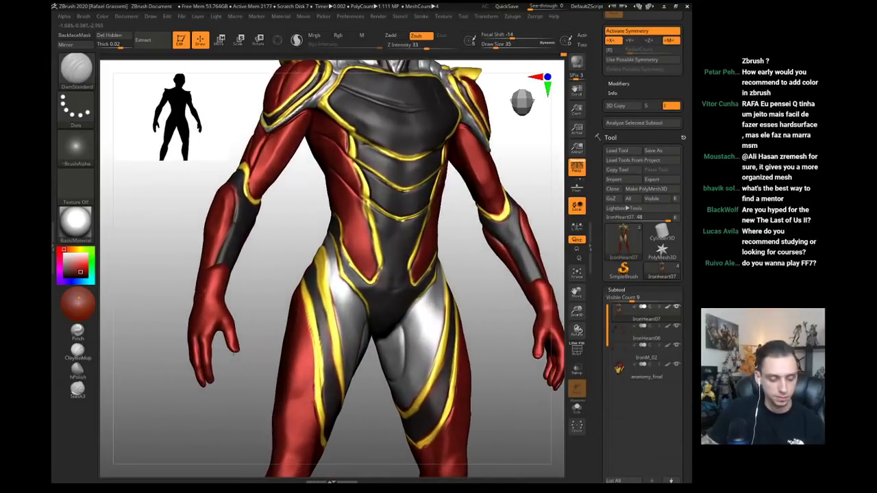
- Sample the yellow and refine the outer thigh stripe with the Inflat and Clay brushes at draw size 35
{"action": "key", "text": "b"}
{"action": "key", "text": "i"}
{"action": "key", "text": "n"}
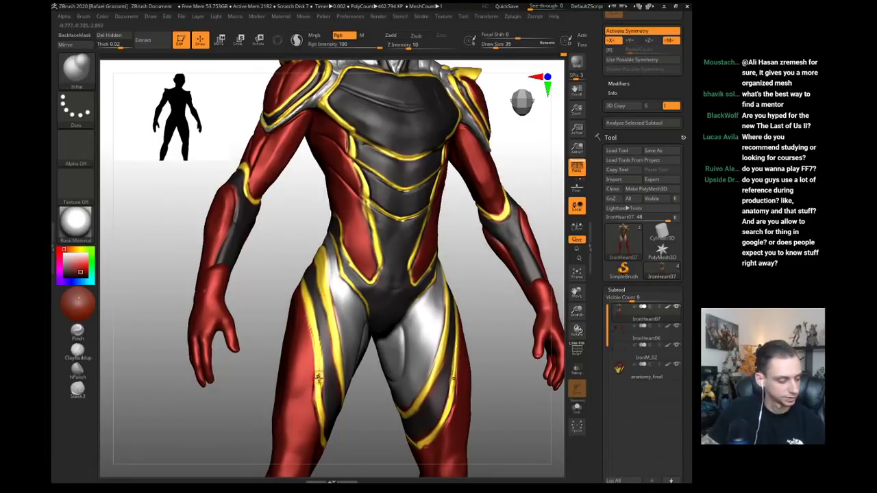
{"action": "left_click_drag", "start_coordinate": [75, 264], "coordinate": [323, 281]}
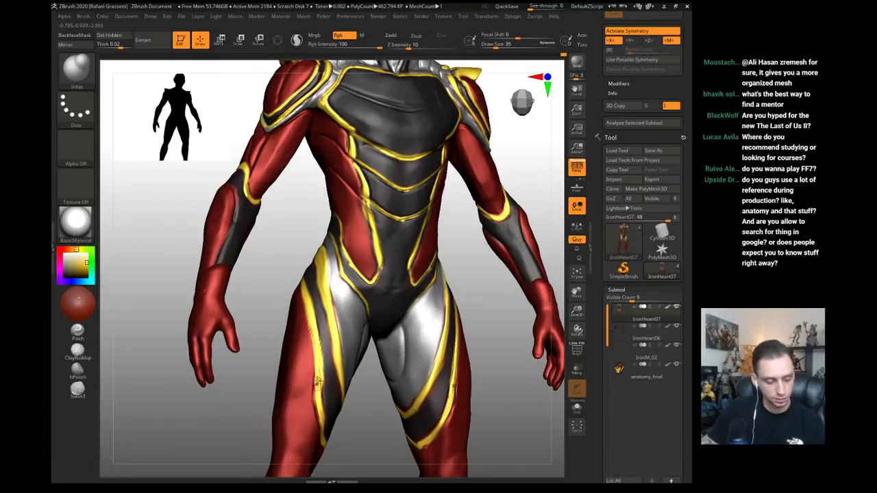
{"action": "left_click_drag", "start_coordinate": [265, 391], "coordinate": [267, 336], "text": "alt"}
{"action": "key", "text": "b"}
{"action": "key", "text": "c"}
{"action": "key", "text": "l"}
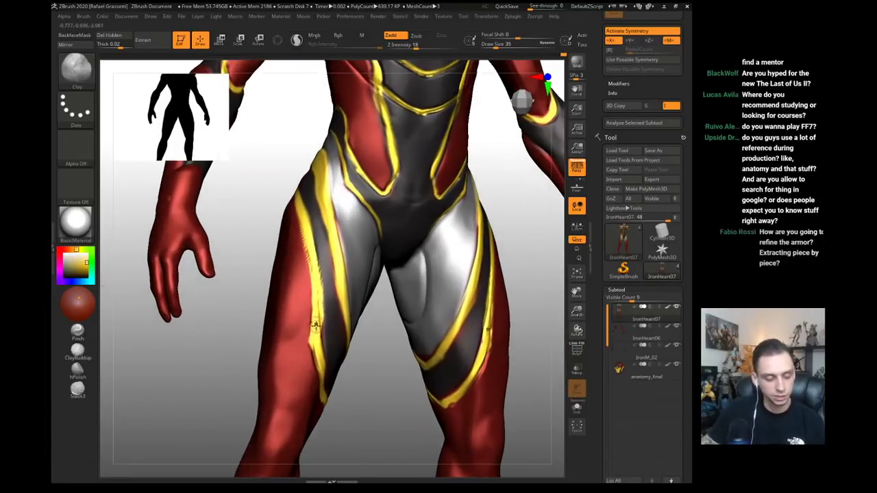
- Carve a dark groove between the outer yellow stripe and the dark thigh band with DamStandard at draw size 46, undoing the last stroke
{"action": "key", "text": "b"}
{"action": "key", "text": "d"}
{"action": "key", "text": "s"}
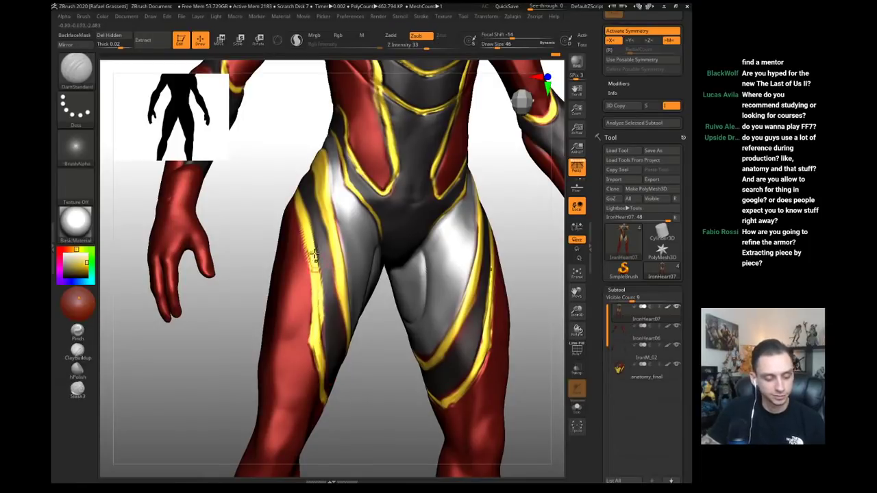
{"action": "key", "text": "c"}
{"action": "left_click_drag", "start_coordinate": [318, 266], "coordinate": [327, 325]}
{"action": "key", "text": "ctrl+z"}
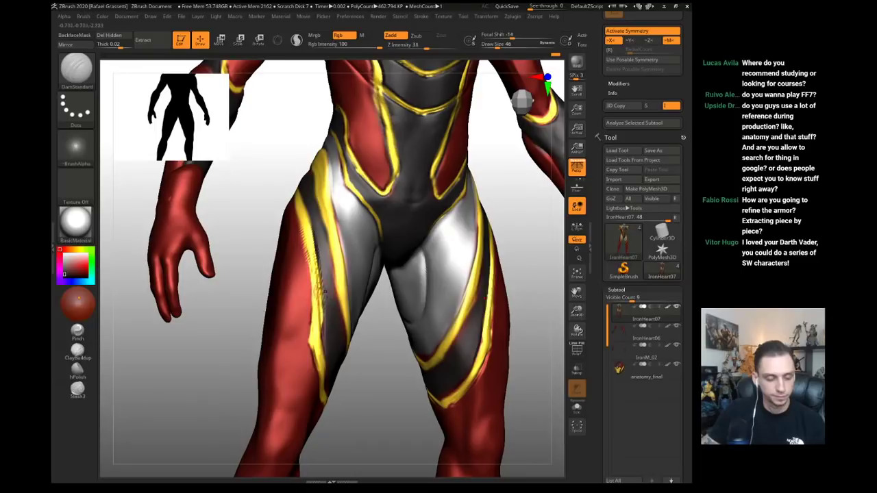
{"action": "key", "text": "b"}
{"action": "key", "text": "i"}
{"action": "key", "text": "n"}
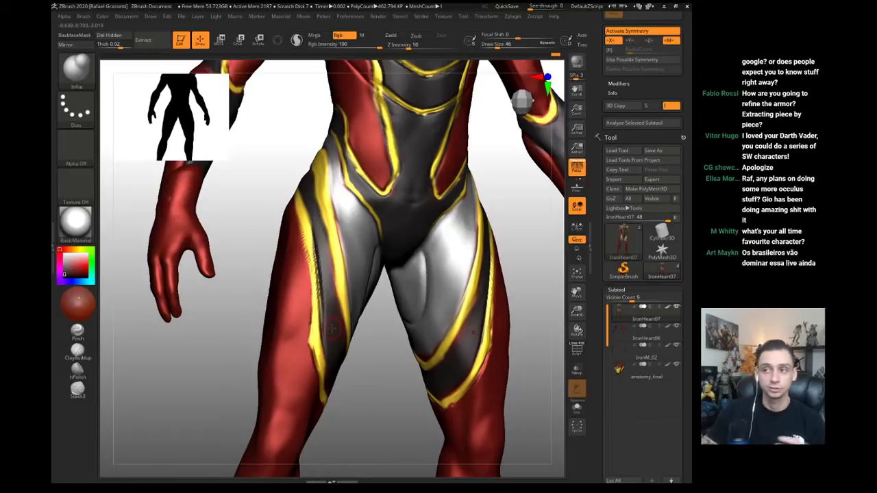
{"action": "left_click_drag", "start_coordinate": [258, 200], "coordinate": [272, 194]}
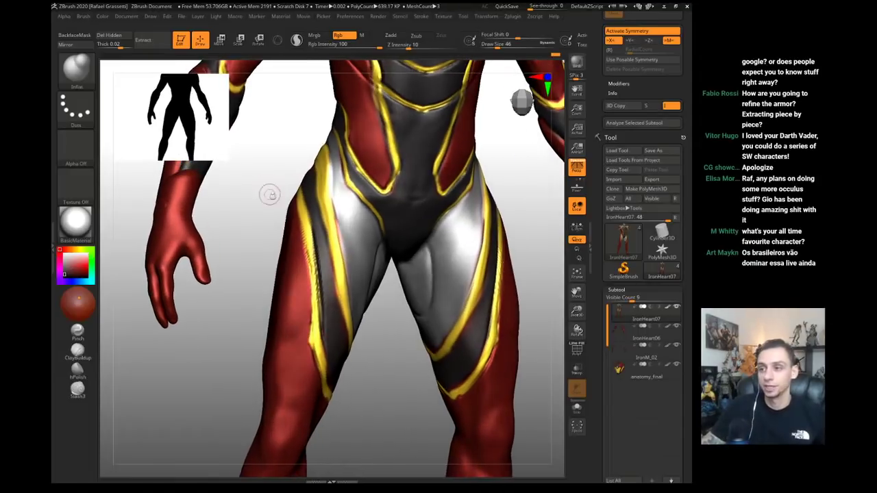
- Reshape the outer contour of the hip and upper thigh with the Move brush
{"action": "key", "text": "b"}
{"action": "key", "text": "m"}
{"action": "key", "text": "v"}
{"action": "key", "text": "s"}
{"action": "left_click_drag", "start_coordinate": [281, 224], "coordinate": [295, 204]}
{"action": "key", "text": "s"}
{"action": "mouse_move", "coordinate": [293, 202]}
{"action": "left_mouse_down"}
{"action": "mouse_move", "coordinate": [279, 198]}
{"action": "mouse_move", "coordinate": [254, 225]}
{"action": "mouse_move", "coordinate": [285, 240]}
{"action": "left_mouse_up"}
- Build up volume on the red upper outer thigh using the Clay brush, enlarging the draw size to 97
{"action": "key", "text": "b"}
{"action": "key", "text": "c"}
{"action": "key", "text": "l"}
{"action": "key", "text": "s"}
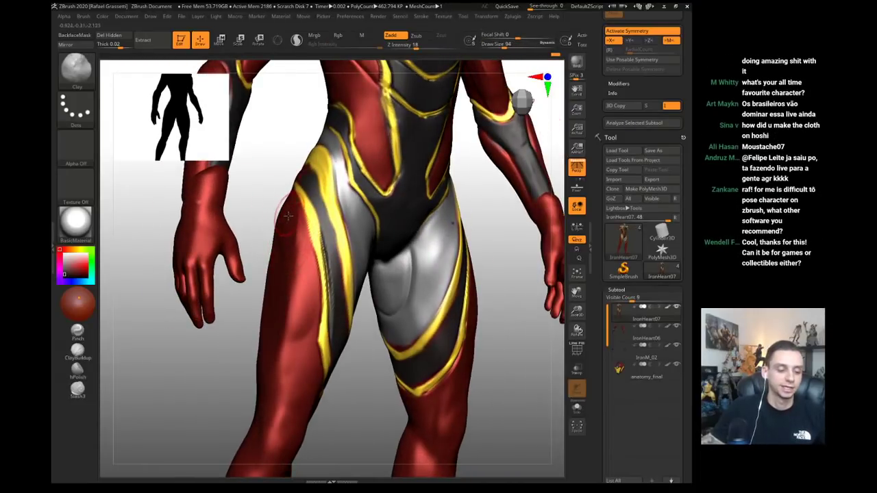
{"action": "mouse_move", "coordinate": [207, 367]}
{"action": "left_mouse_down"}
{"action": "mouse_move", "coordinate": [240, 368]}
{"action": "mouse_move", "coordinate": [230, 380]}
{"action": "mouse_move", "coordinate": [214, 376]}
{"action": "left_mouse_up"}
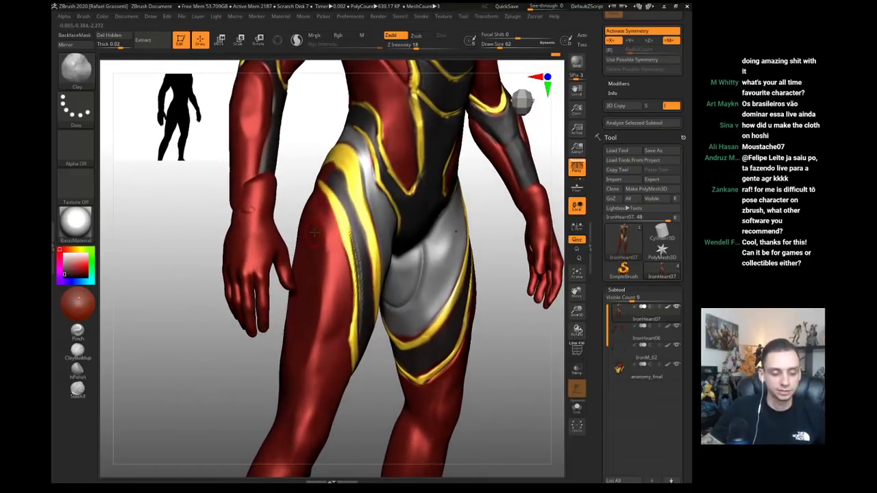
{"action": "key", "text": "s"}
{"action": "left_click_drag", "start_coordinate": [309, 241], "coordinate": [315, 240]}
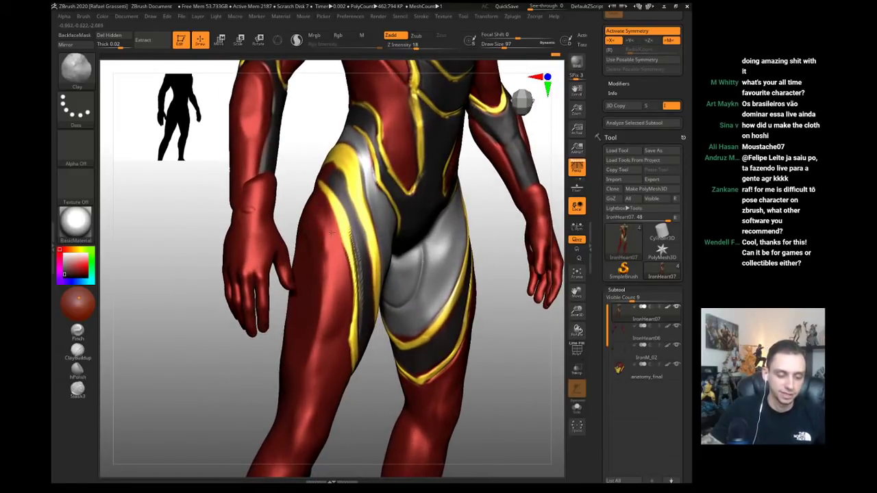
- Adjust the outer yellow stripe near the hip with Move at draw size 112 and define its edge with DamStandard at draw size 41
{"action": "left_click_drag", "start_coordinate": [302, 191], "coordinate": [293, 180]}
{"action": "key", "text": "b"}
{"action": "key", "text": "m"}
{"action": "key", "text": "v"}
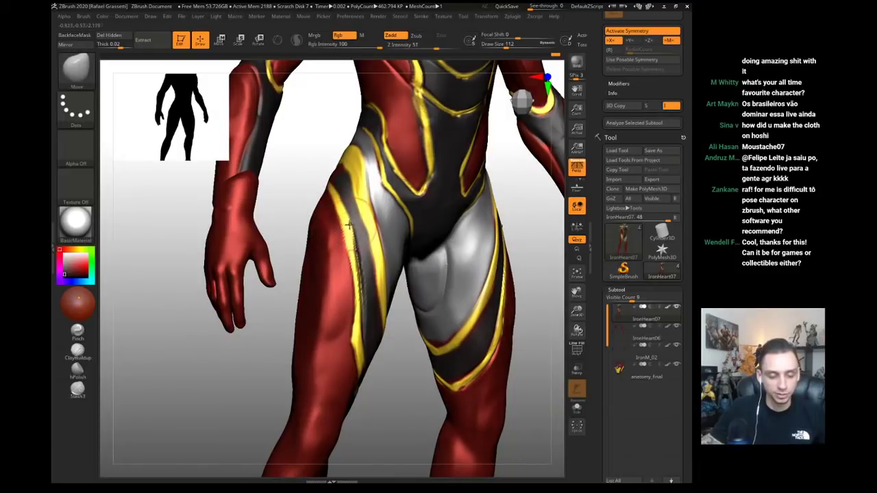
{"action": "key", "text": "b"}
{"action": "key", "text": "d"}
{"action": "key", "text": "s"}
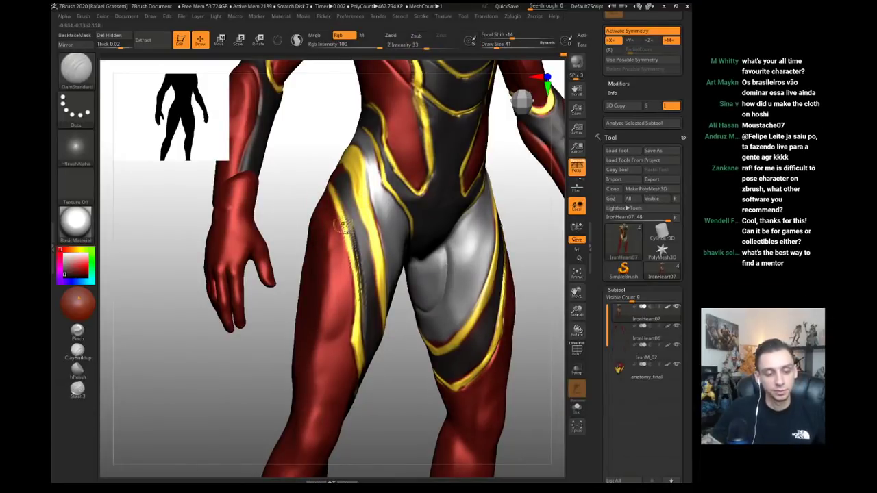
{"action": "left_click_drag", "start_coordinate": [343, 227], "coordinate": [343, 220]}
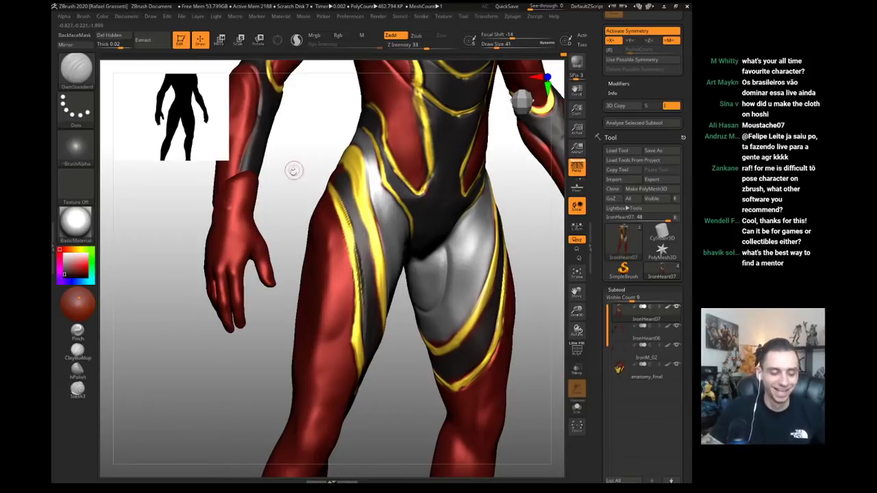
- Touch up the dark paint around the yellow thigh stripes with the Inflat brush, reducing the draw size to 44
{"action": "right_click_drag", "start_coordinate": [293, 170], "coordinate": [363, 212]}
{"action": "key", "text": "b"}
{"action": "key", "text": "i"}
{"action": "key", "text": "n"}
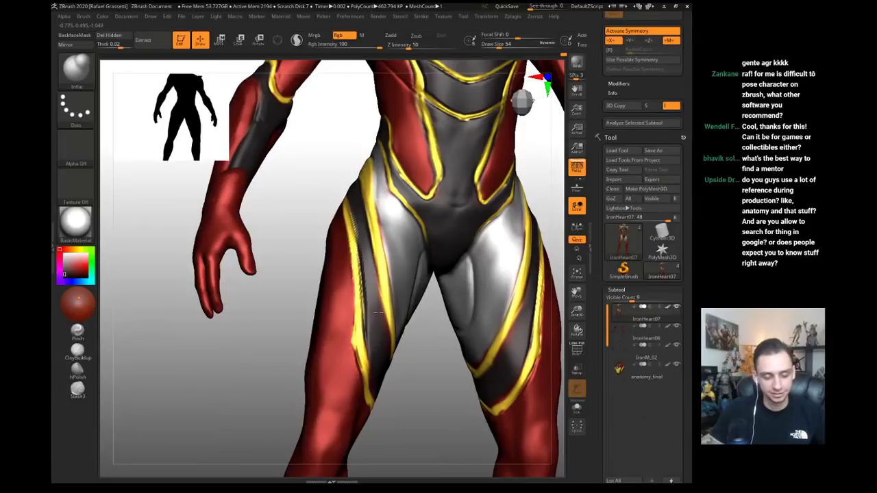
{"action": "key", "text": "f"}
{"action": "left_click_drag", "start_coordinate": [268, 174], "coordinate": [226, 274]}
{"action": "key", "text": "bracketleft"}
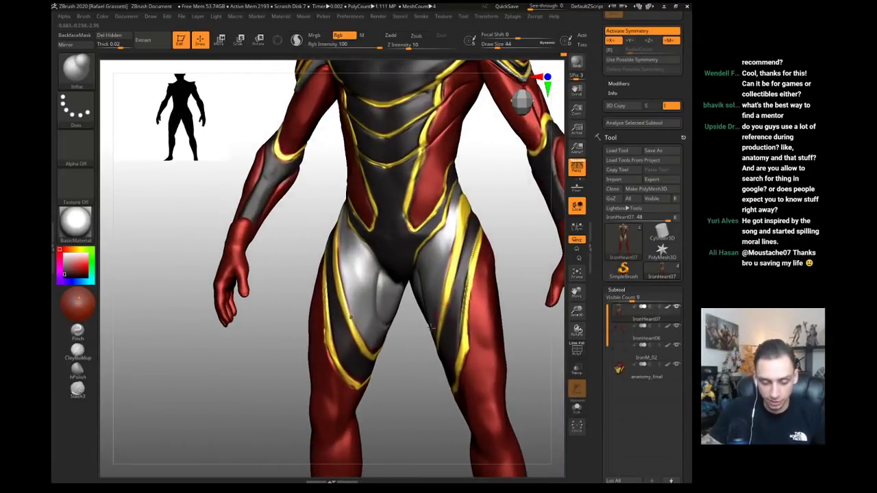
- Tighten the yellow stripe edges on the thigh with the Pinch brush at draw size 202
{"action": "left_click", "coordinate": [77, 332]}
{"action": "key", "text": "s"}
{"action": "left_click", "coordinate": [455, 275]}
{"action": "left_click_drag", "start_coordinate": [453, 264], "coordinate": [458, 236]}
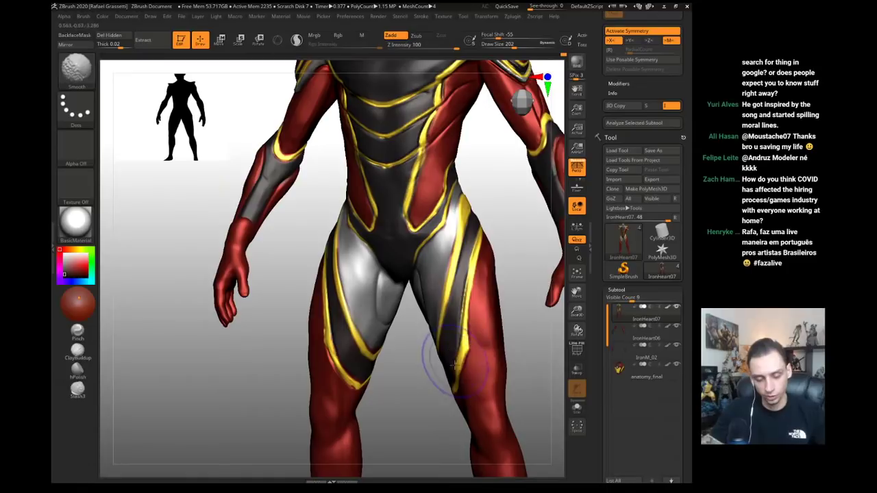
- Pinch the stripes and edges down the full thigh with the brush enlarged to draw size 280
{"action": "key", "text": "f"}
{"action": "mouse_move", "coordinate": [287, 230]}
{"action": "left_mouse_down"}
{"action": "mouse_move", "coordinate": [303, 231]}
{"action": "mouse_move", "coordinate": [292, 155]}
{"action": "mouse_move", "coordinate": [309, 176]}
{"action": "mouse_move", "coordinate": [318, 234]}
{"action": "left_mouse_up"}
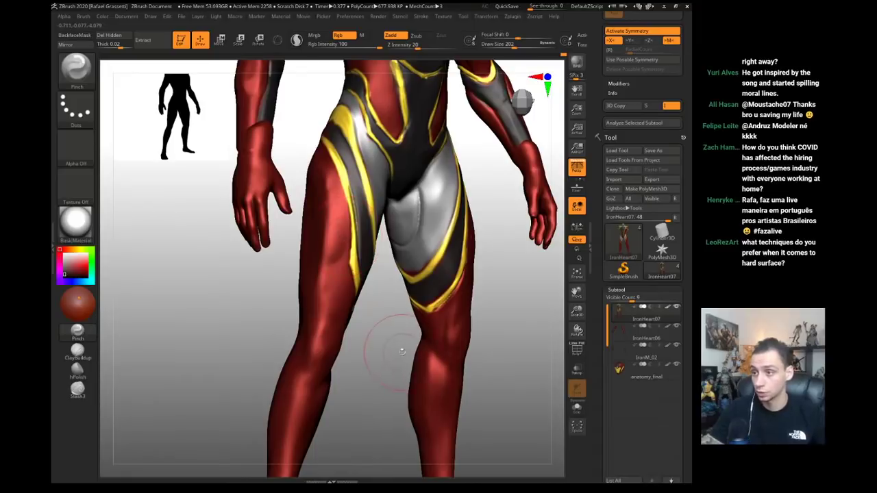
{"action": "left_click_drag", "start_coordinate": [401, 351], "coordinate": [370, 357]}
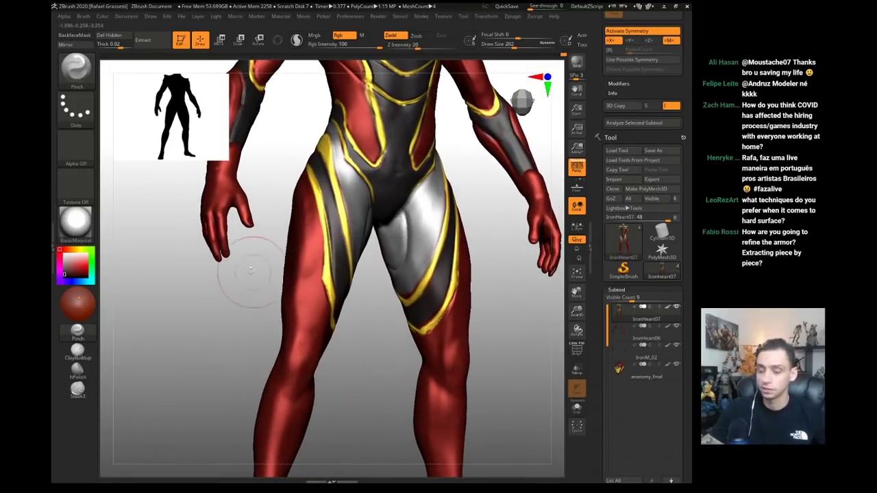
{"action": "left_click_drag", "start_coordinate": [222, 309], "coordinate": [178, 316]}
{"action": "key", "text": "s"}
{"action": "left_click_drag", "start_coordinate": [429, 241], "coordinate": [440, 243]}
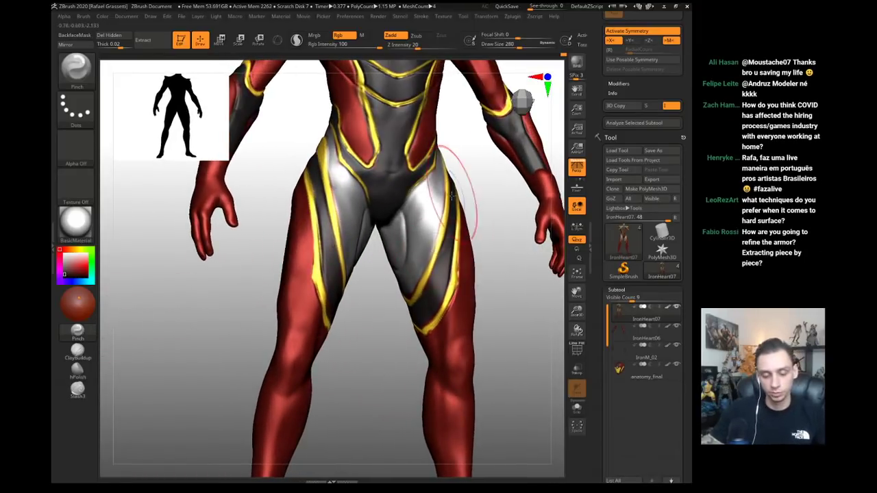
{"action": "mouse_move", "coordinate": [429, 196]}
{"action": "left_mouse_down"}
{"action": "mouse_move", "coordinate": [445, 294]}
{"action": "mouse_move", "coordinate": [422, 337]}
{"action": "left_mouse_up"}
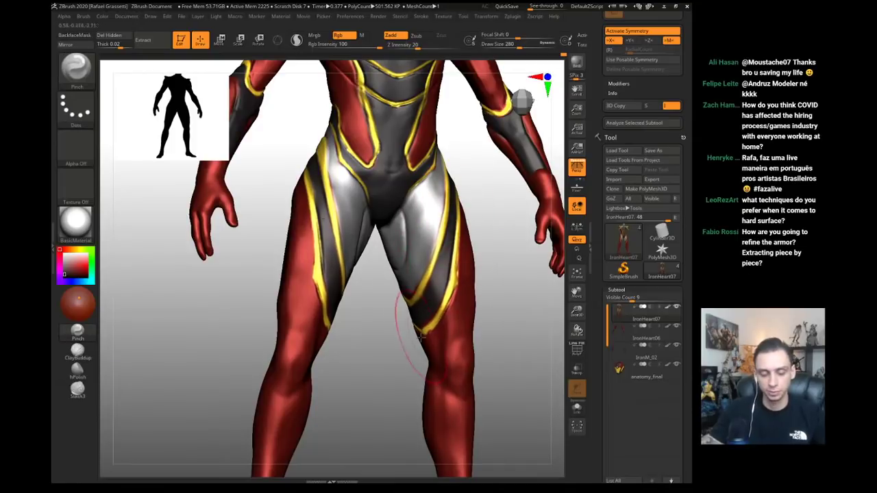
- Adjust the thigh shape below the grey panel with the Move brush at draw size 262, and check the whole figure
{"action": "key", "text": "b"}
{"action": "key", "text": "m"}
{"action": "key", "text": "v"}
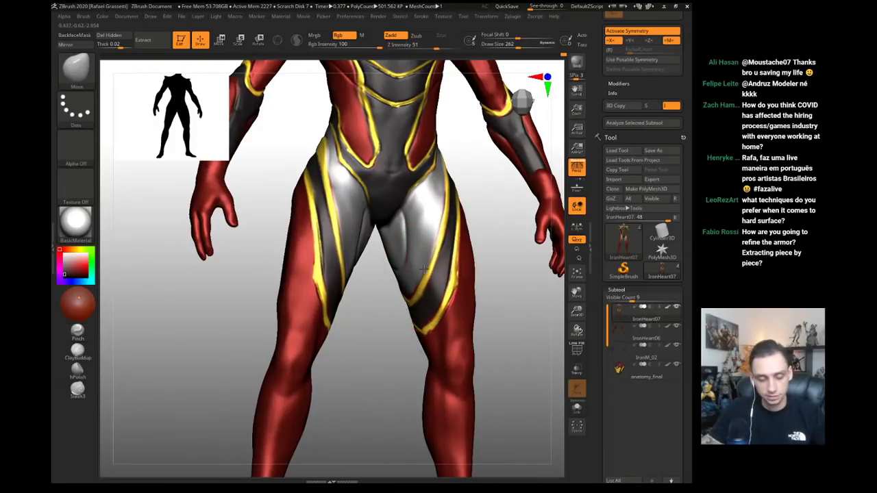
{"action": "mouse_move", "coordinate": [392, 342]}
{"action": "left_mouse_down"}
{"action": "mouse_move", "coordinate": [382, 359]}
{"action": "mouse_move", "coordinate": [394, 346]}
{"action": "left_mouse_up"}
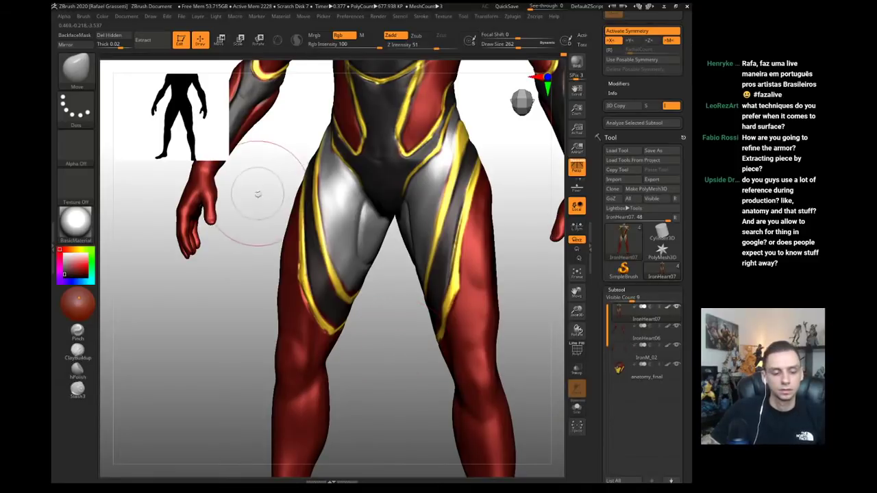
{"action": "left_click_drag", "start_coordinate": [257, 194], "coordinate": [196, 270], "text": "shift"}
{"action": "right_click_drag", "start_coordinate": [196, 270], "coordinate": [206, 249]}
{"action": "left_click_drag", "start_coordinate": [206, 251], "coordinate": [215, 258]}
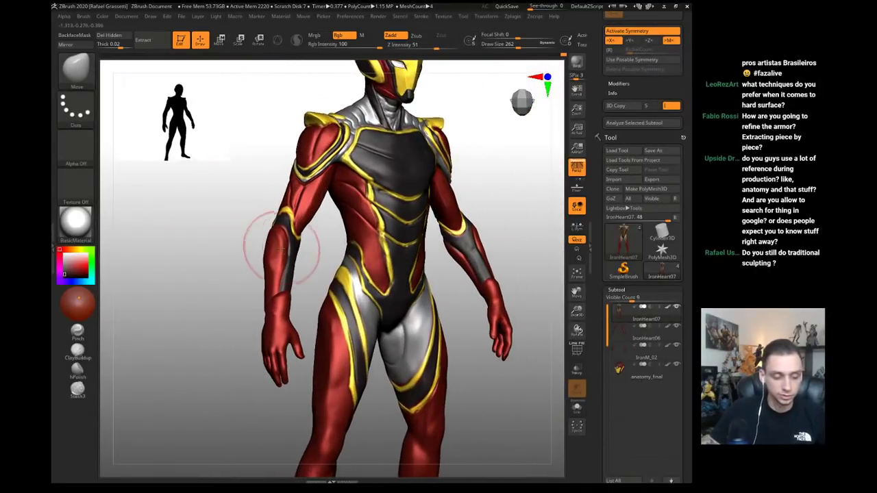
- Switch to the IronHeart06 arm subtool and reshape the forearm contour with the Move brush at draw size 197
{"action": "key", "text": "Down"}
{"action": "right_click_drag", "start_coordinate": [239, 268], "coordinate": [254, 267]}
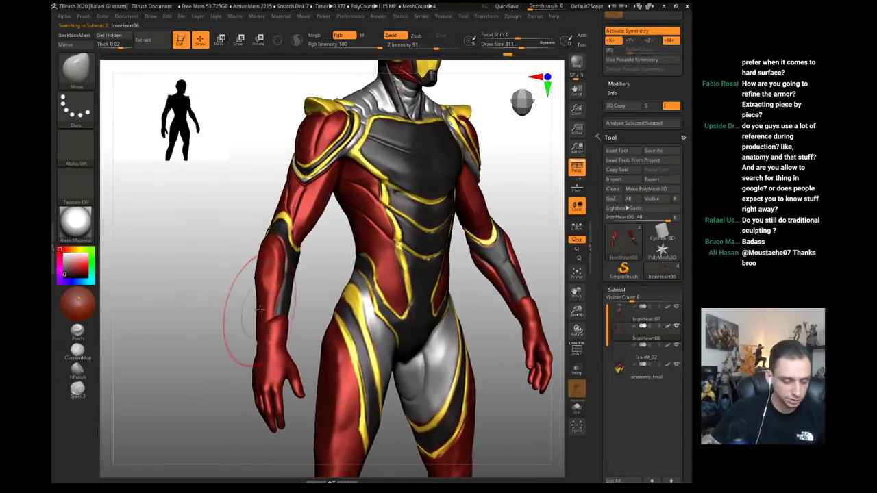
{"action": "right_click_drag", "start_coordinate": [283, 302], "coordinate": [257, 283]}
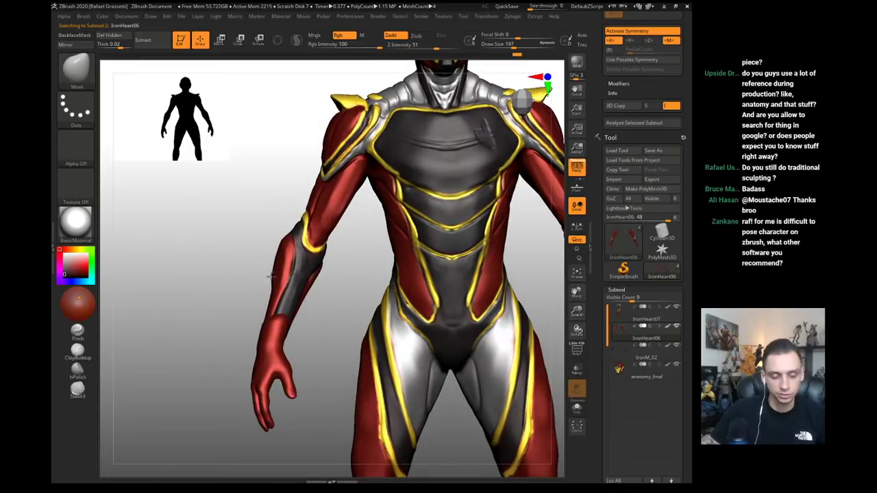
{"action": "left_click_drag", "start_coordinate": [248, 273], "coordinate": [209, 253], "text": "alt"}
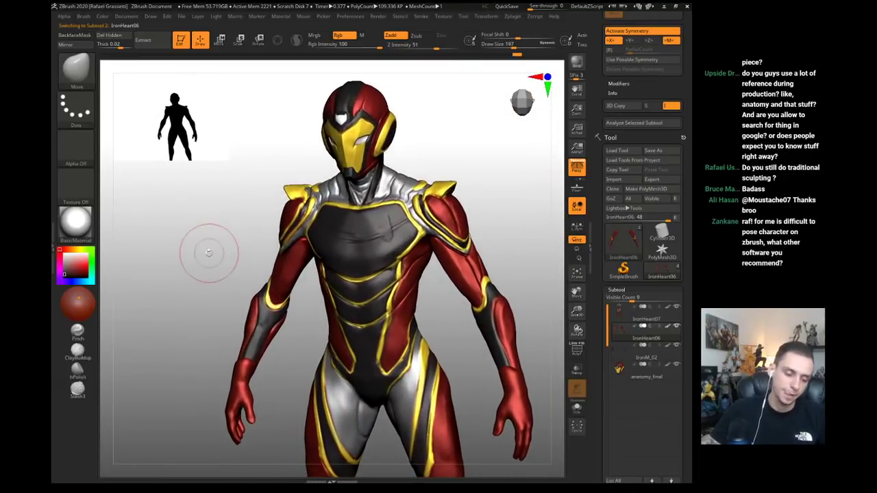
- Save the tool as IronHeart08 in the Ironheart folder
{"action": "key", "text": "ctrl+s"}
{"action": "key", "text": "BackSpace"}
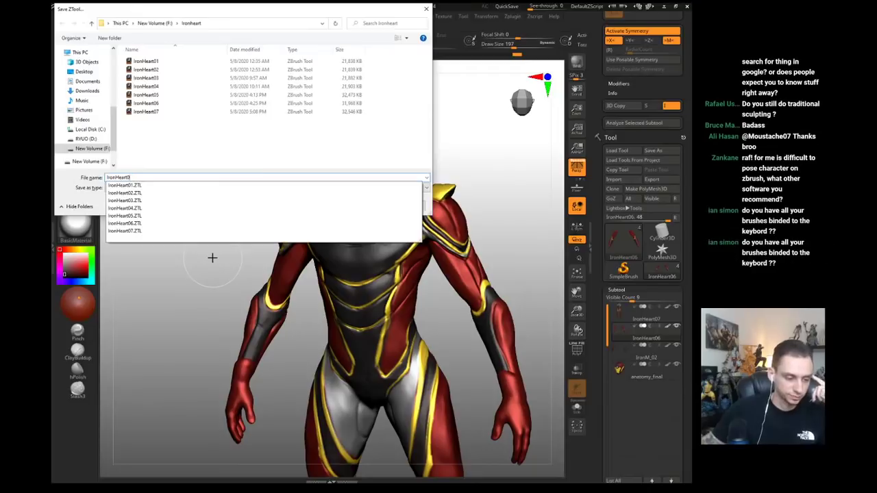
{"action": "type", "text": "8"}
{"action": "key", "text": "Return"}
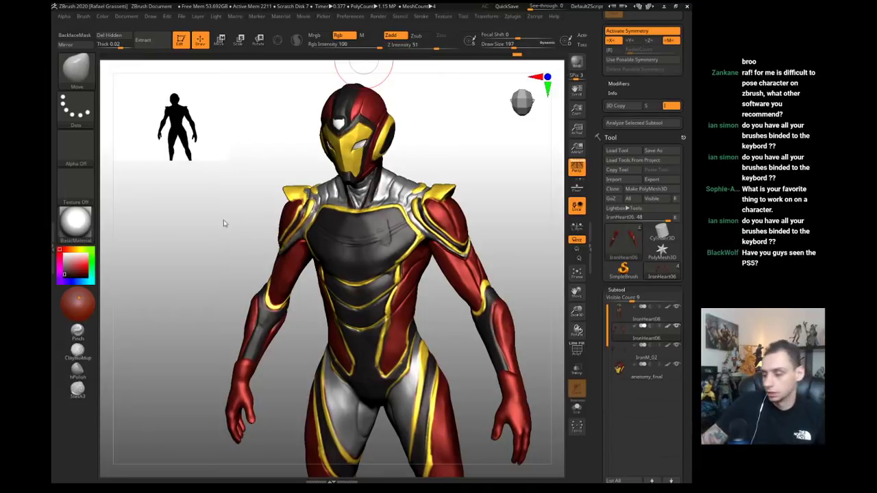
{"action": "left_click_drag", "start_coordinate": [223, 224], "coordinate": [171, 210]}
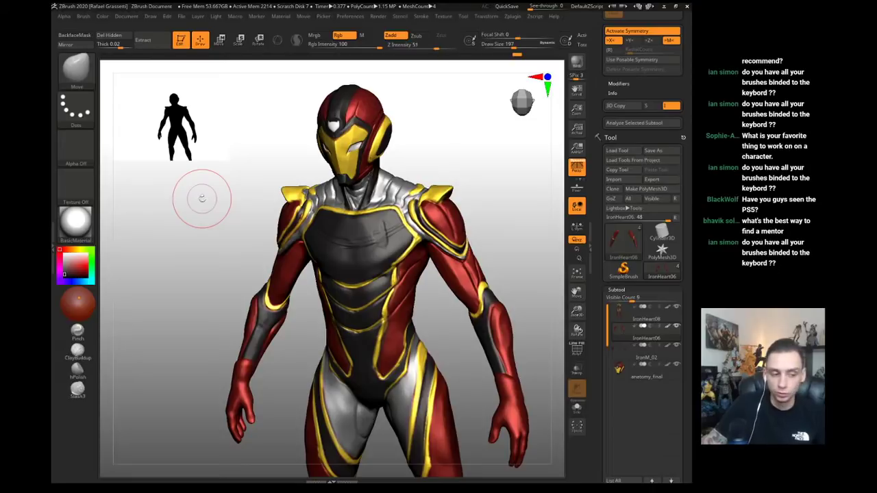
{"action": "key", "text": "3"}
{"action": "key", "text": "4"}
{"action": "key", "text": "3"}
{"action": "key", "text": "2"}
{"action": "key", "text": "1"}
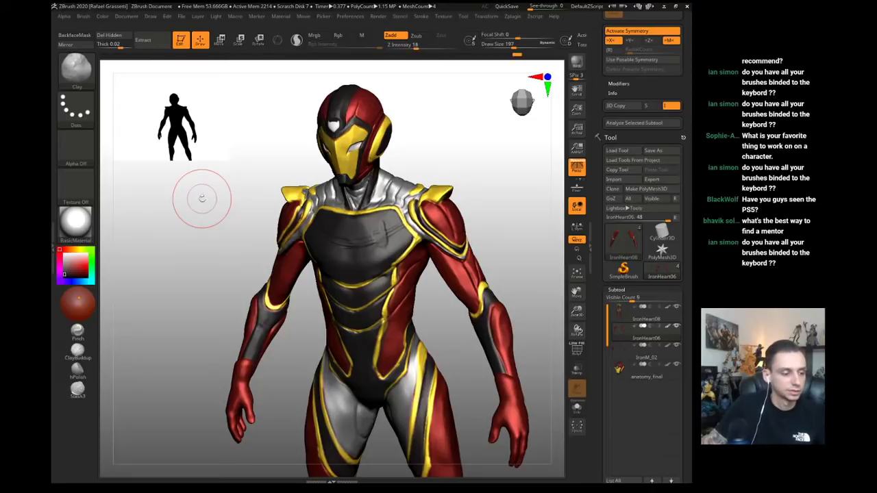
{"action": "key", "text": "b"}
{"action": "key", "text": "d"}
{"action": "key", "text": "s"}
{"action": "key", "text": "3"}
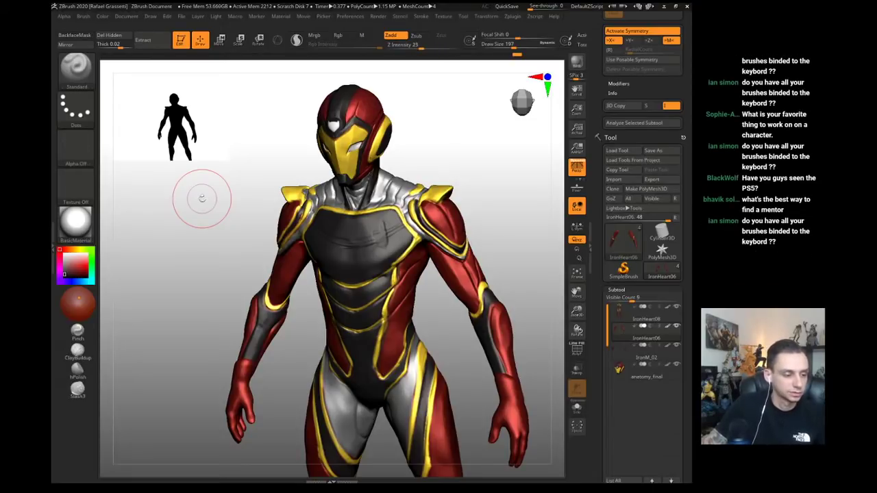
{"action": "key", "text": "4"}
{"action": "key", "text": "3"}
{"action": "key", "text": "2"}
{"action": "key", "text": "4"}
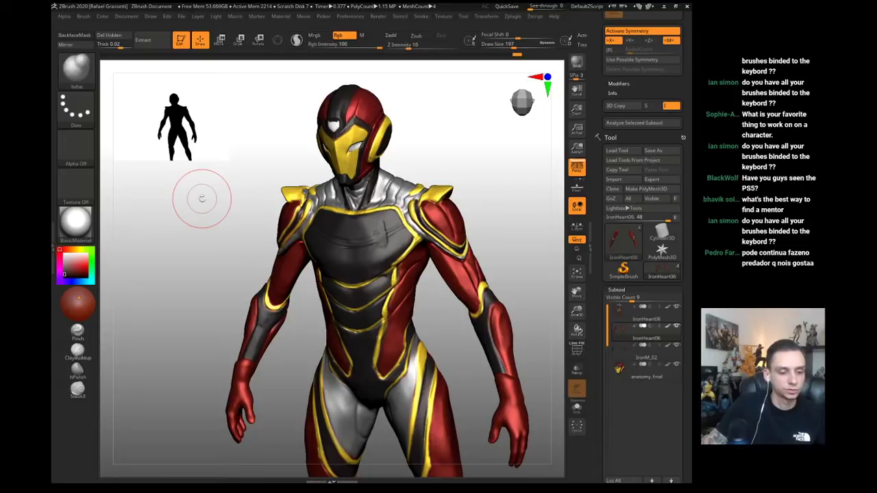
- Choose the DamStandard brush, select the helmet subtool anatomy_final and isolate it from the rest of the figure
{"action": "key", "text": "b"}
{"action": "key", "text": "d"}
{"action": "key", "text": "s"}
{"action": "left_click_drag", "start_coordinate": [197, 241], "coordinate": [189, 274], "text": "alt"}
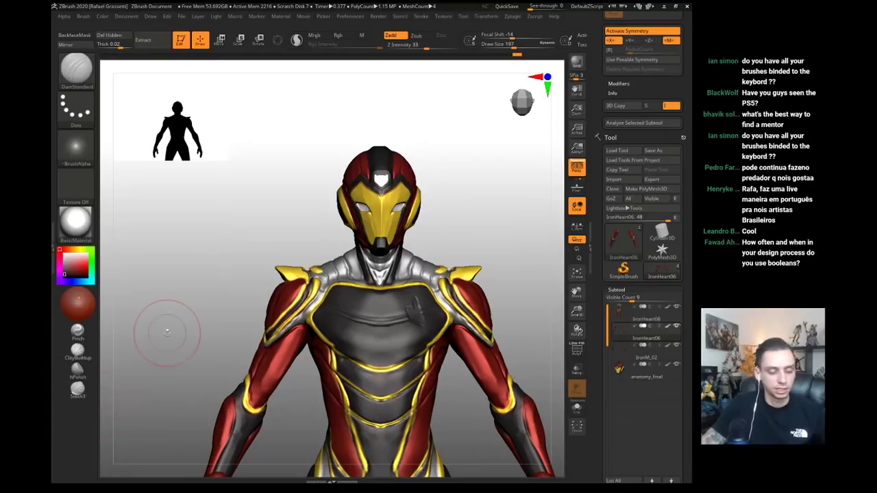
{"action": "left_click_drag", "start_coordinate": [323, 144], "coordinate": [127, 321]}
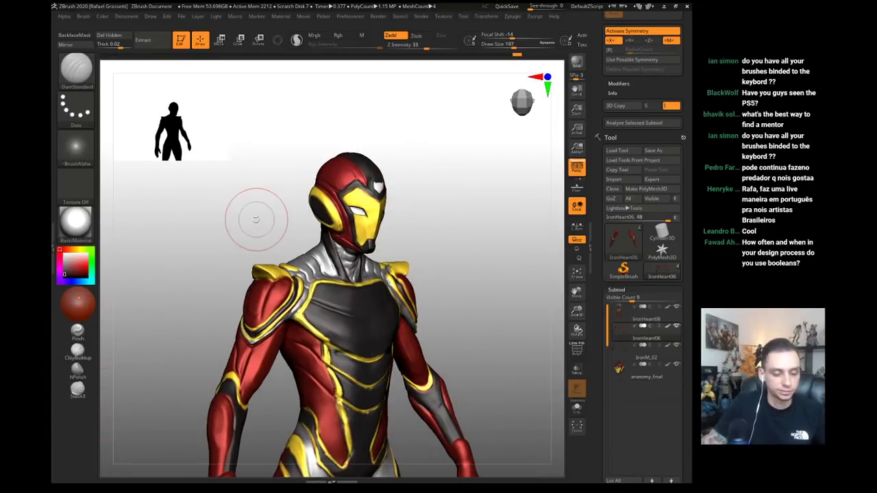
{"action": "left_click_drag", "start_coordinate": [255, 220], "coordinate": [107, 293]}
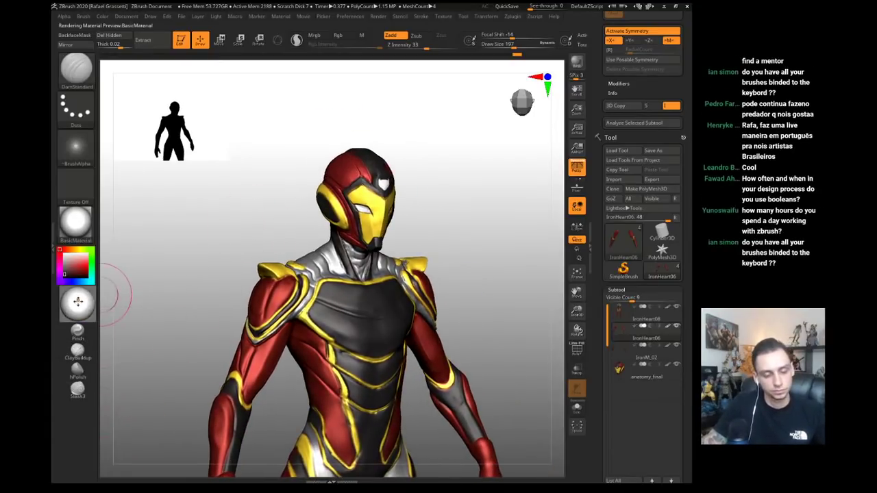
{"action": "left_click_drag", "start_coordinate": [229, 245], "coordinate": [207, 305], "text": "alt"}
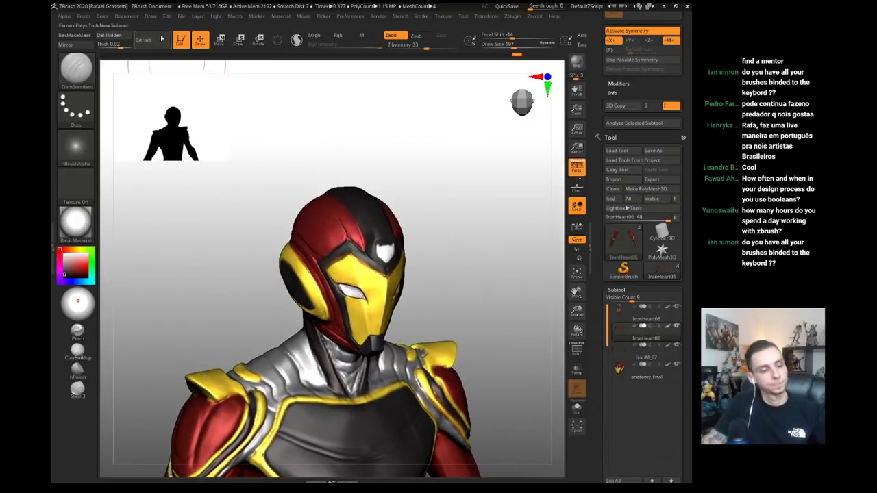
{"action": "left_click", "coordinate": [126, 17]}
{"action": "left_click_drag", "start_coordinate": [147, 170], "coordinate": [131, 179]}
{"action": "mouse_move", "coordinate": [225, 206]}
{"action": "left_mouse_down"}
{"action": "mouse_move", "coordinate": [231, 215]}
{"action": "mouse_move", "coordinate": [228, 164]}
{"action": "mouse_move", "coordinate": [225, 221]}
{"action": "mouse_move", "coordinate": [203, 249]}
{"action": "mouse_move", "coordinate": [262, 302]}
{"action": "mouse_move", "coordinate": [373, 376]}
{"action": "left_mouse_up"}
{"action": "left_click", "coordinate": [298, 228], "text": "alt"}
{"action": "key", "text": "alt+shift+s"}
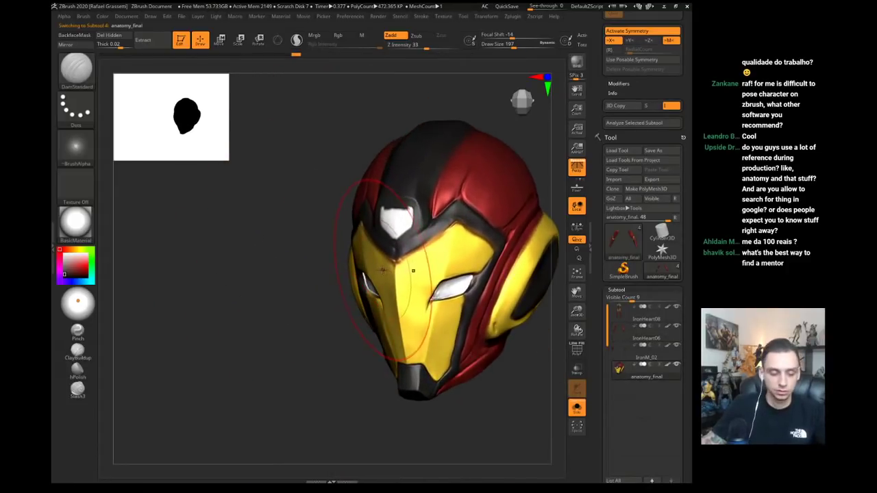
- Reduce the DamStandard brush to draw size 39 for detail work on the helmet's yellow faceplate
{"action": "key", "text": "s"}
{"action": "left_click_drag", "start_coordinate": [387, 266], "coordinate": [374, 267]}
{"action": "mouse_move", "coordinate": [286, 235]}
{"action": "left_mouse_down"}
{"action": "mouse_move", "coordinate": [306, 220]}
{"action": "mouse_move", "coordinate": [268, 250]}
{"action": "mouse_move", "coordinate": [259, 306]}
{"action": "mouse_move", "coordinate": [288, 302]}
{"action": "left_mouse_up"}
{"action": "key", "text": "s"}
{"action": "left_click_drag", "start_coordinate": [360, 282], "coordinate": [354, 282]}
{"action": "mouse_move", "coordinate": [272, 371]}
{"action": "left_mouse_down"}
{"action": "mouse_move", "coordinate": [274, 383]}
{"action": "mouse_move", "coordinate": [286, 379]}
{"action": "left_mouse_up"}
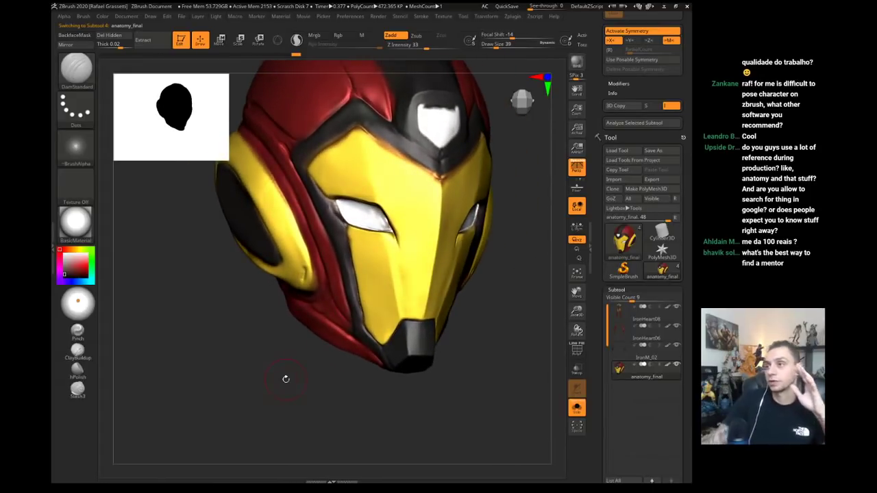
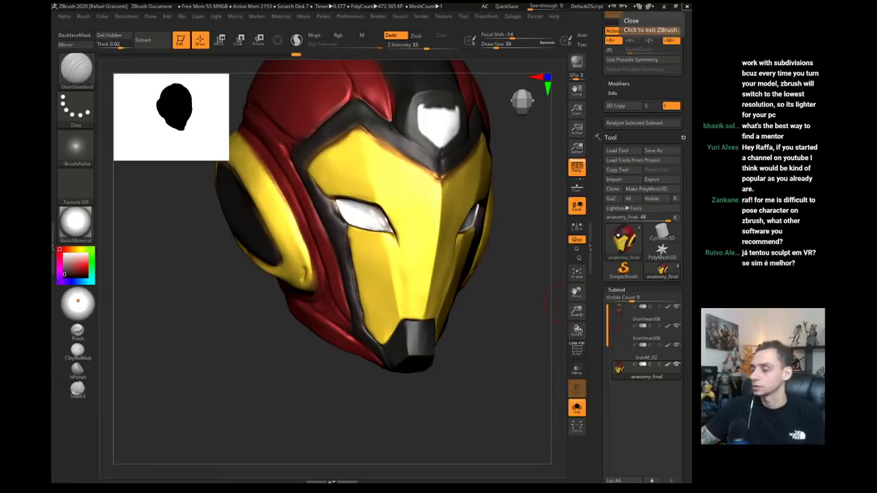
- Switch to the Character Art Workshop site in full screen, dismiss the discount popup and find 3D Character Design Class 01- Sci-Fi
{"action": "key", "text": "alt+Tab"}
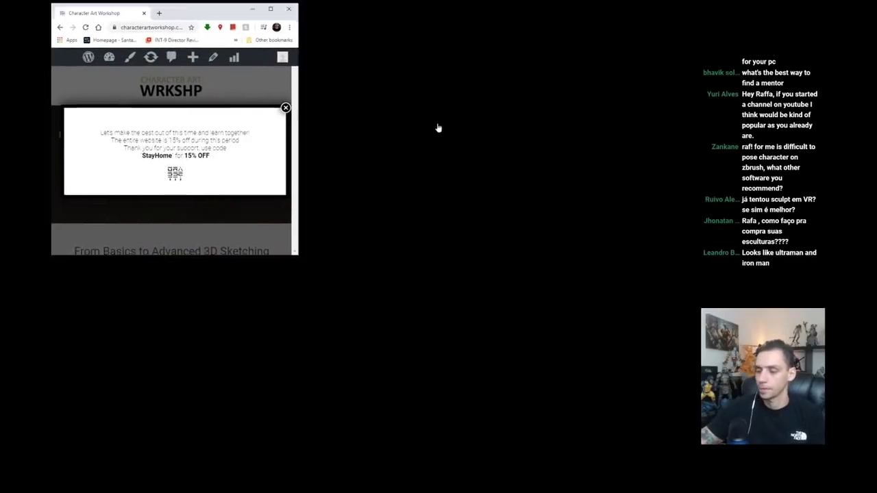
{"action": "key", "text": "F11"}
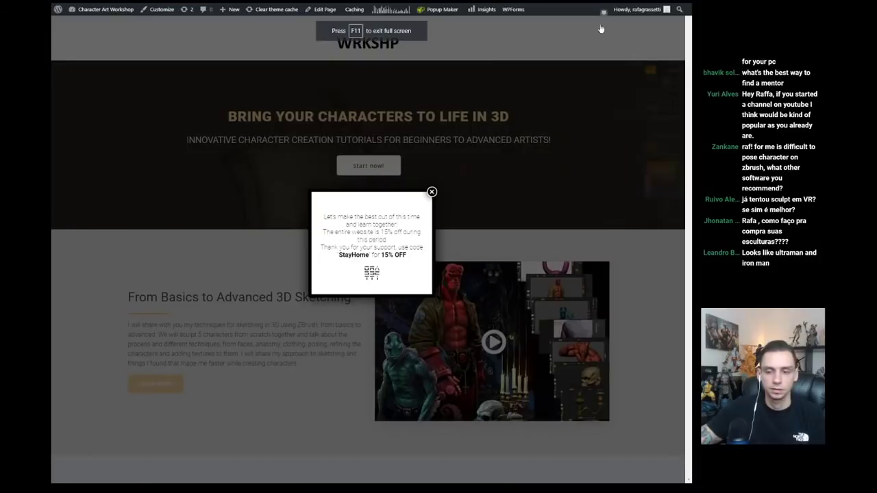
{"action": "left_click", "coordinate": [431, 192]}
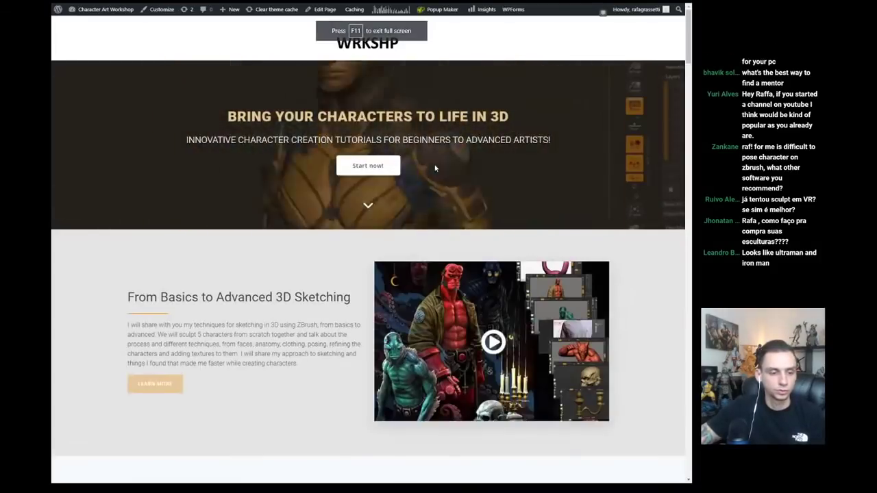
{"action": "scroll", "coordinate": [436, 152], "scroll_direction": "down", "scroll_amount": 1}
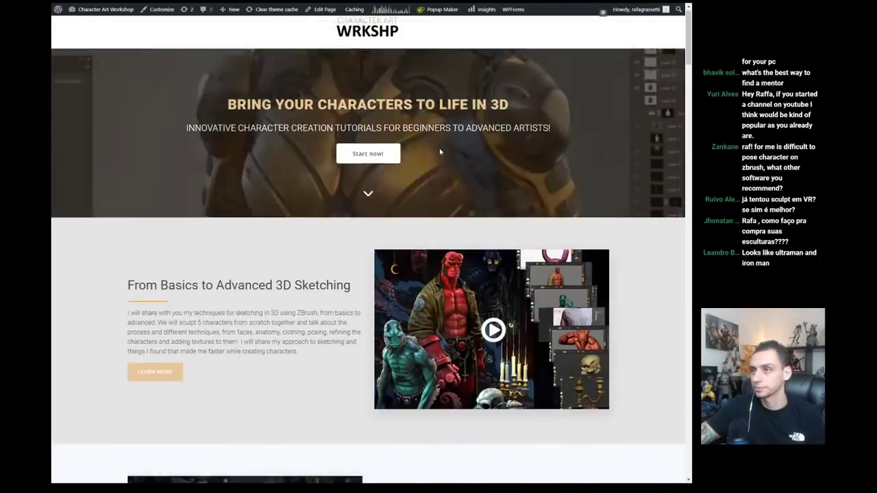
{"action": "scroll", "coordinate": [438, 149], "scroll_direction": "up", "scroll_amount": 1}
{"action": "scroll", "coordinate": [441, 151], "scroll_direction": "down", "scroll_amount": 2}
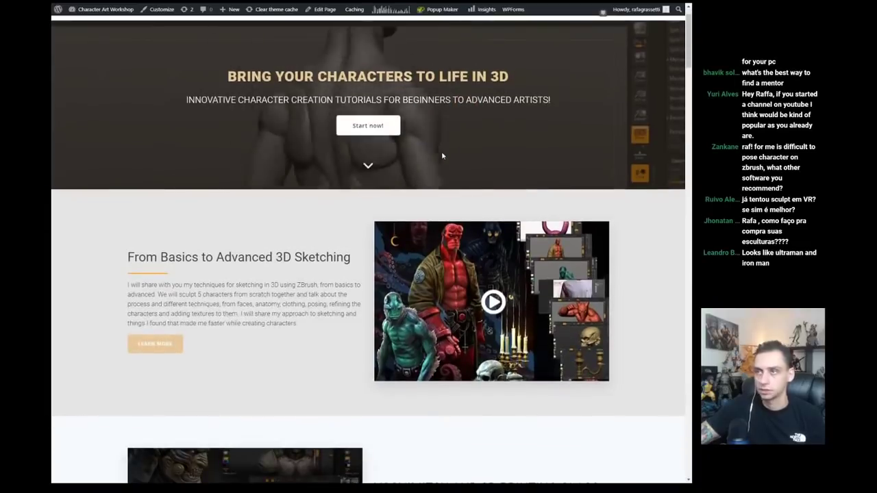
{"action": "scroll", "coordinate": [442, 157], "scroll_direction": "down", "scroll_amount": 10}
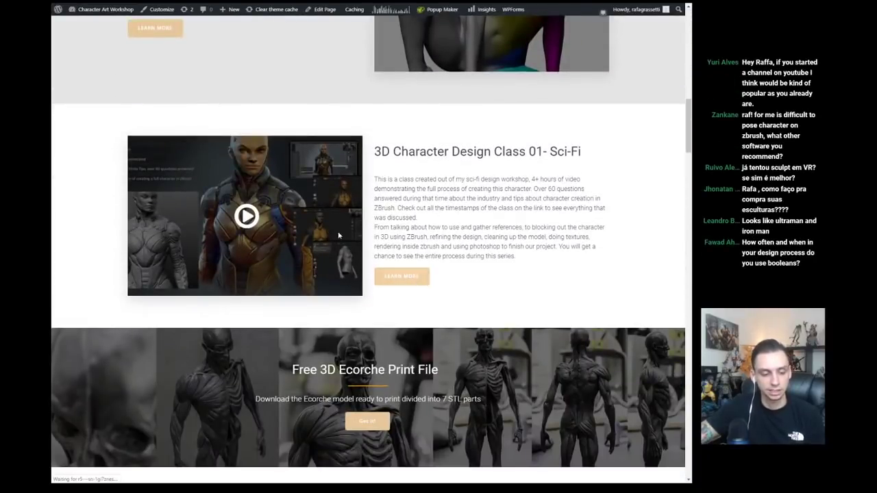
- Play the Sci-Fi class video muted, pause it and skip through it to examine the armour at 0:16
{"action": "left_click", "coordinate": [243, 217]}
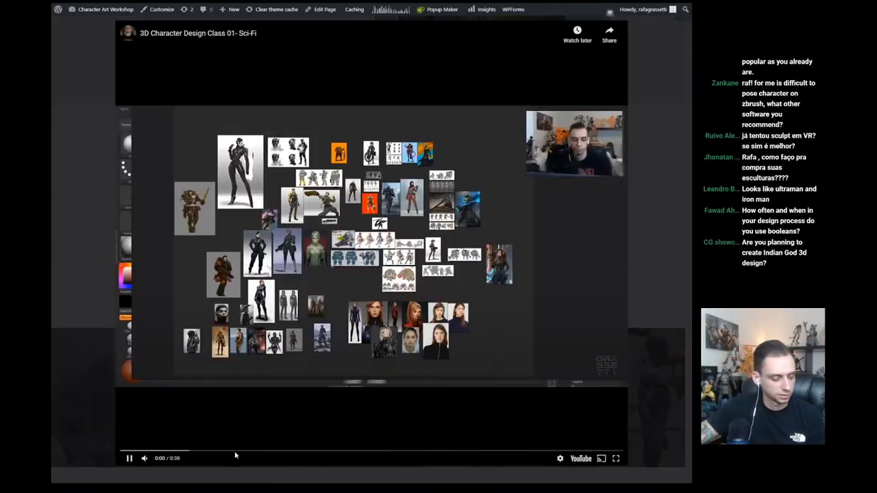
{"action": "left_click", "coordinate": [242, 453]}
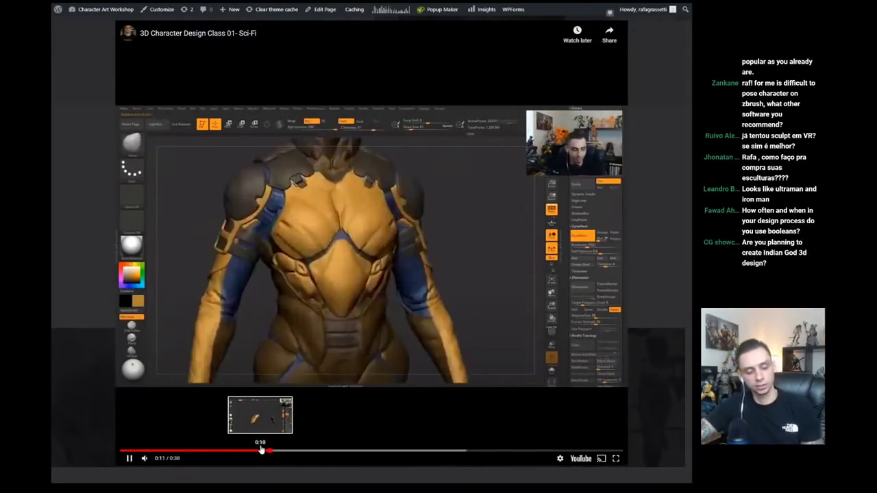
{"action": "left_click", "coordinate": [143, 457]}
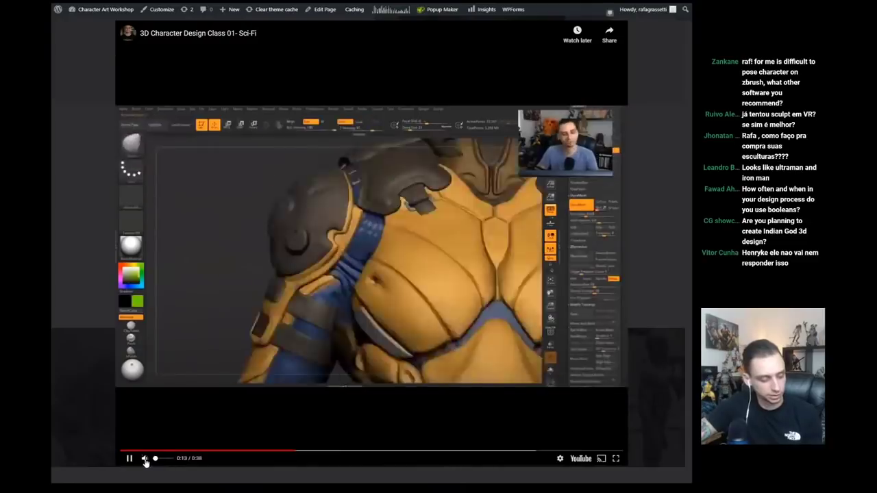
{"action": "left_click", "coordinate": [129, 458]}
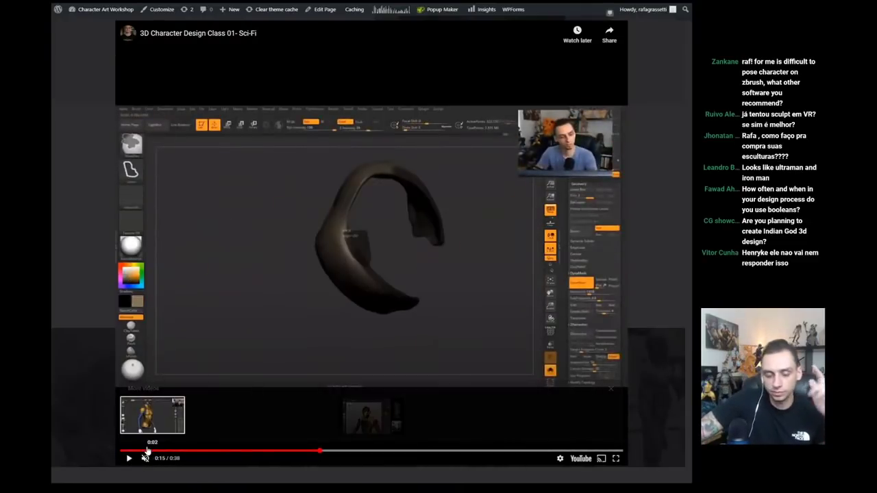
{"action": "left_click", "coordinate": [344, 450]}
{"action": "left_click", "coordinate": [374, 450]}
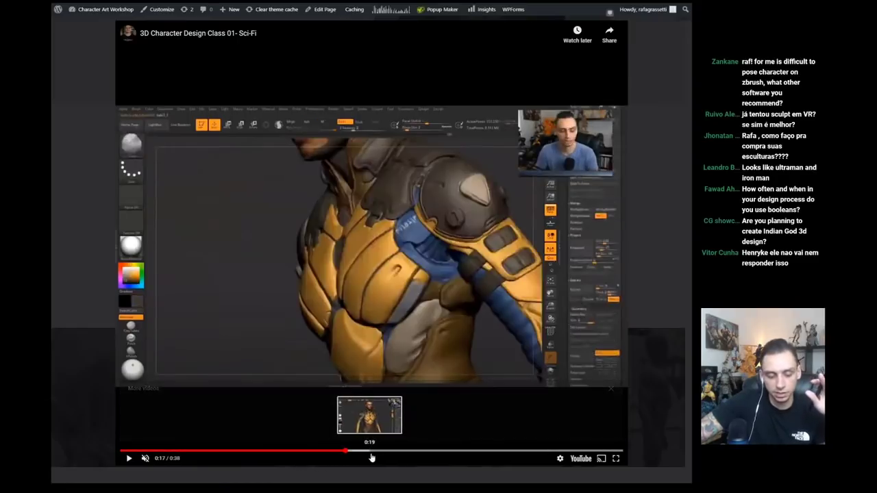
{"action": "left_click", "coordinate": [330, 450]}
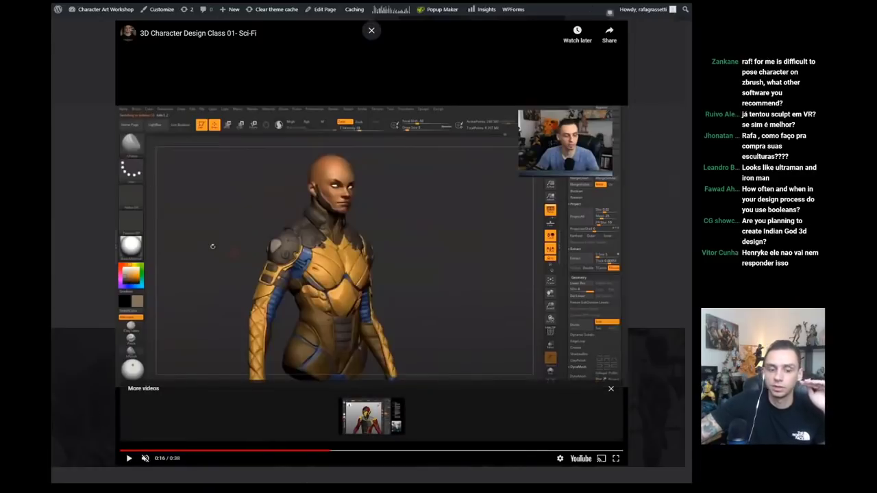
- Switch back to ZBrush and set up the Clay brush at draw size 16 on the isolated helmet
{"action": "key", "text": "alt+Tab"}
{"action": "left_click_drag", "start_coordinate": [501, 370], "coordinate": [514, 375]}
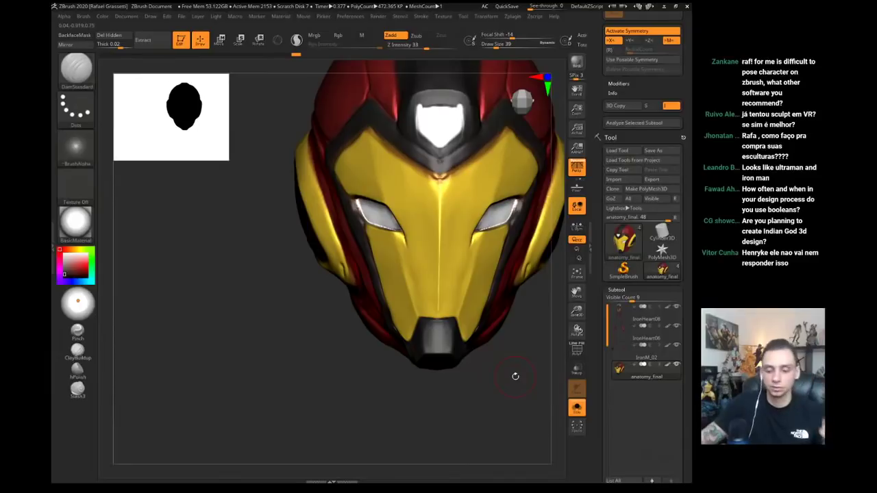
{"action": "left_click_drag", "start_coordinate": [256, 242], "coordinate": [251, 262]}
{"action": "key", "text": "s"}
{"action": "left_click", "coordinate": [365, 209]}
{"action": "mouse_move", "coordinate": [278, 230]}
{"action": "left_mouse_down"}
{"action": "mouse_move", "coordinate": [283, 239]}
{"action": "mouse_move", "coordinate": [357, 229]}
{"action": "left_mouse_up"}
{"action": "key", "text": "b"}
{"action": "key", "text": "c"}
{"action": "key", "text": "l"}
{"action": "key", "text": "bracketright"}
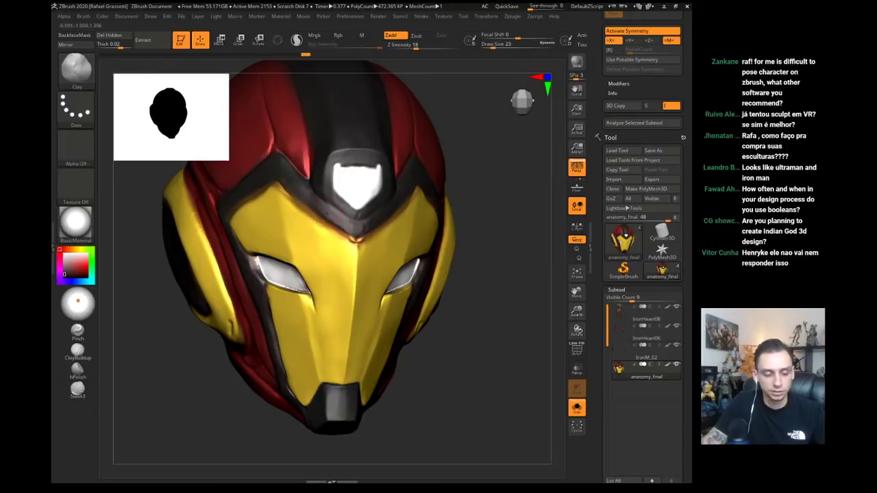
{"action": "left_click_drag", "start_coordinate": [150, 252], "coordinate": [218, 251]}
{"action": "key", "text": "["}
- Enlarge the Clay brush to draw size 54 and mask the helmet's dark ear disc with a FreeHand MaskPen stroke
{"action": "left_click_drag", "start_coordinate": [602, 377], "coordinate": [601, 325]}
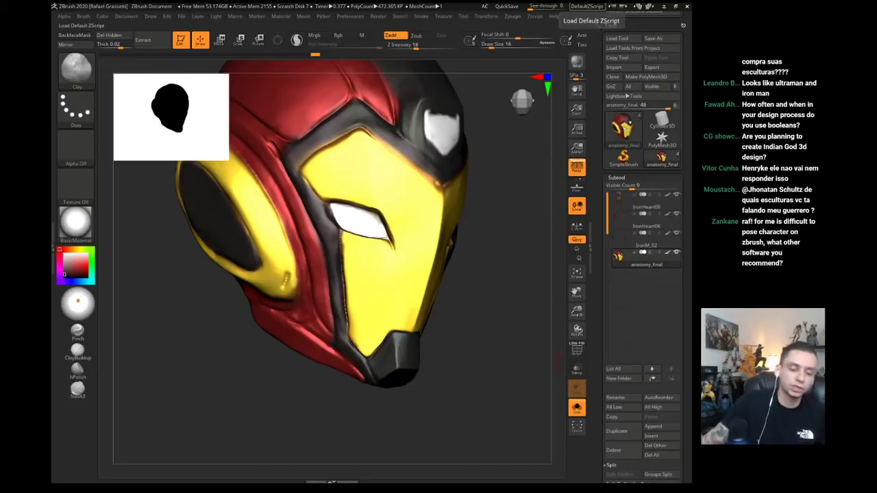
{"action": "left_click_drag", "start_coordinate": [237, 348], "coordinate": [199, 348]}
{"action": "left_click_drag", "start_coordinate": [228, 300], "coordinate": [246, 338], "text": "alt"}
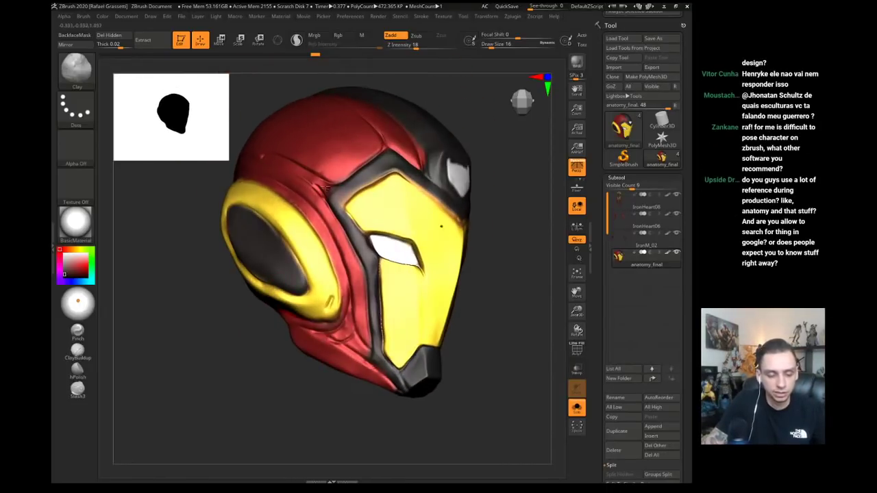
{"action": "mouse_move", "coordinate": [259, 113]}
{"action": "left_mouse_down"}
{"action": "mouse_move", "coordinate": [273, 148]}
{"action": "mouse_move", "coordinate": [324, 169]}
{"action": "left_mouse_up"}
{"action": "mouse_move", "coordinate": [298, 207]}
{"action": "left_mouse_down", "text": "alt"}
{"action": "mouse_move", "coordinate": [287, 144]}
{"action": "mouse_move", "coordinate": [296, 171]}
{"action": "left_mouse_up", "text": "alt"}
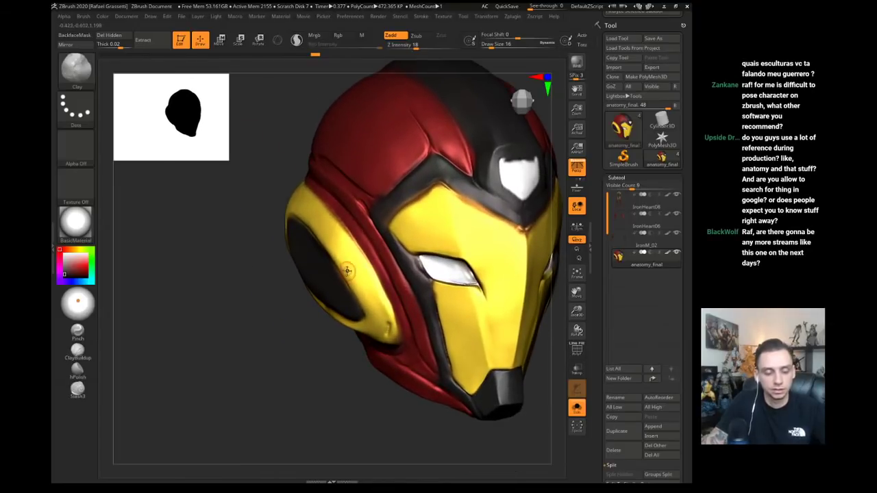
{"action": "key", "text": "s"}
{"action": "left_click_drag", "start_coordinate": [348, 270], "coordinate": [519, 297]}
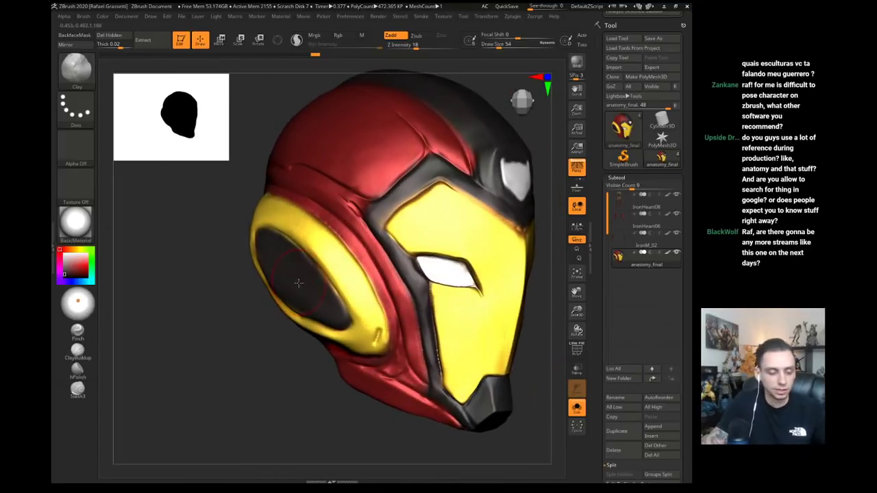
{"action": "left_click", "coordinate": [81, 110], "text": "ctrl"}
{"action": "left_click", "coordinate": [201, 114], "text": "ctrl"}
{"action": "left_click_drag", "start_coordinate": [289, 265], "coordinate": [337, 305], "text": "ctrl"}
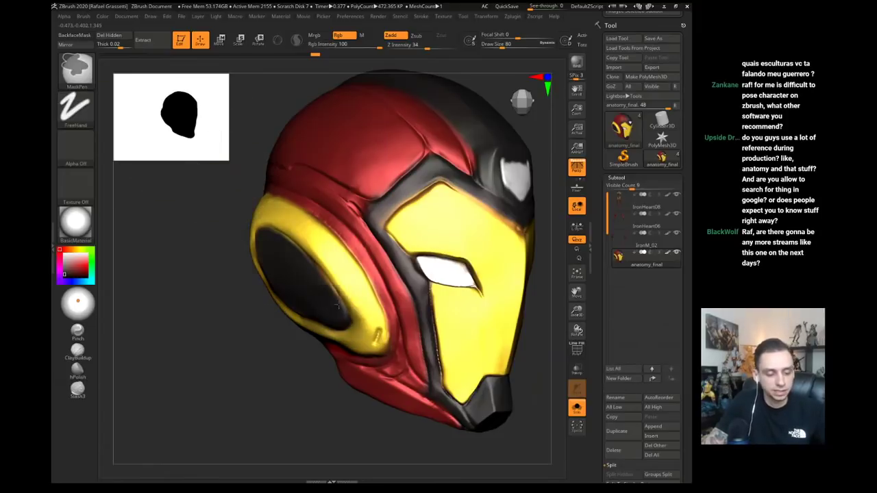
- Turn off the helmet's polypaint display and extend the mask over the entire ear cover
{"action": "left_click_drag", "start_coordinate": [240, 301], "coordinate": [242, 266]}
{"action": "left_click", "coordinate": [668, 253]}
{"action": "left_click", "coordinate": [65, 256]}
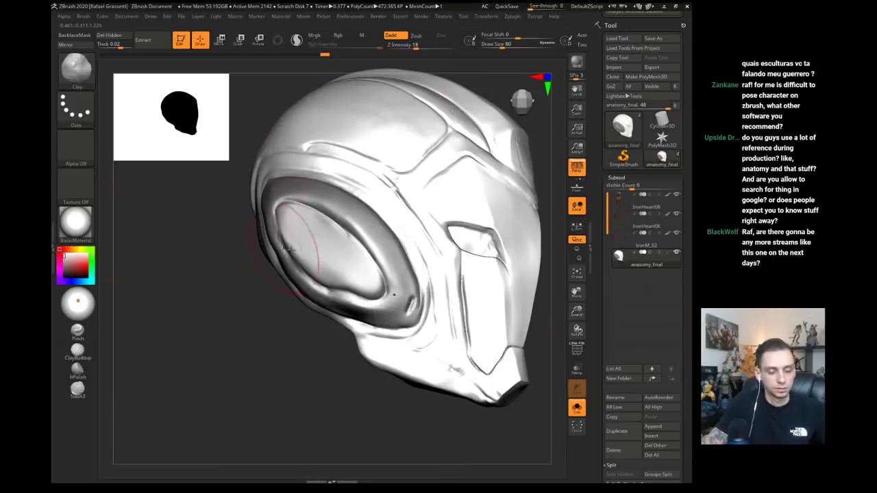
{"action": "mouse_move", "coordinate": [240, 269]}
{"action": "left_mouse_down", "text": "ctrl"}
{"action": "mouse_move", "coordinate": [232, 290]}
{"action": "mouse_move", "coordinate": [202, 288]}
{"action": "left_mouse_up", "text": "ctrl"}
{"action": "mouse_move", "coordinate": [308, 219]}
{"action": "left_mouse_down", "text": "ctrl"}
{"action": "mouse_move", "coordinate": [364, 292]}
{"action": "mouse_move", "coordinate": [394, 302]}
{"action": "mouse_move", "coordinate": [343, 199]}
{"action": "mouse_move", "coordinate": [406, 314]}
{"action": "left_mouse_up", "text": "ctrl"}
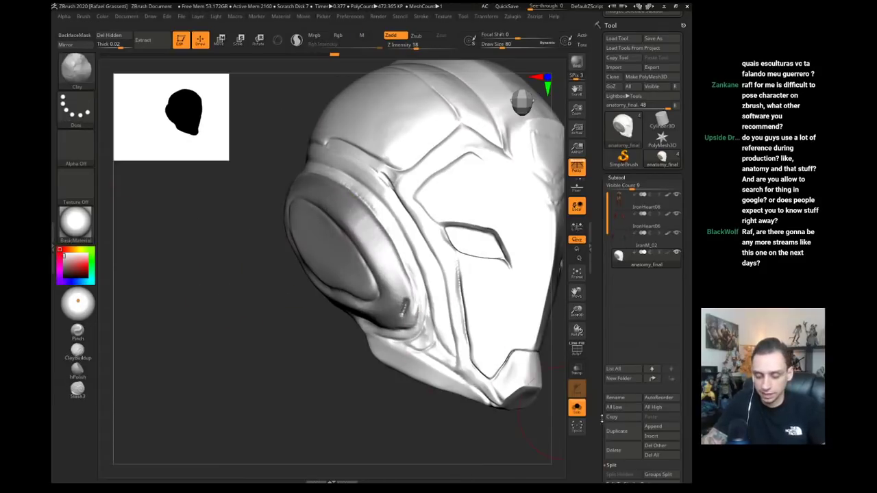
- Extract the masked ear covers into a new subtool with a thickness of 0.00294
{"action": "left_click_drag", "start_coordinate": [601, 417], "coordinate": [601, 368]}
{"action": "left_click_drag", "start_coordinate": [597, 434], "coordinate": [598, 385]}
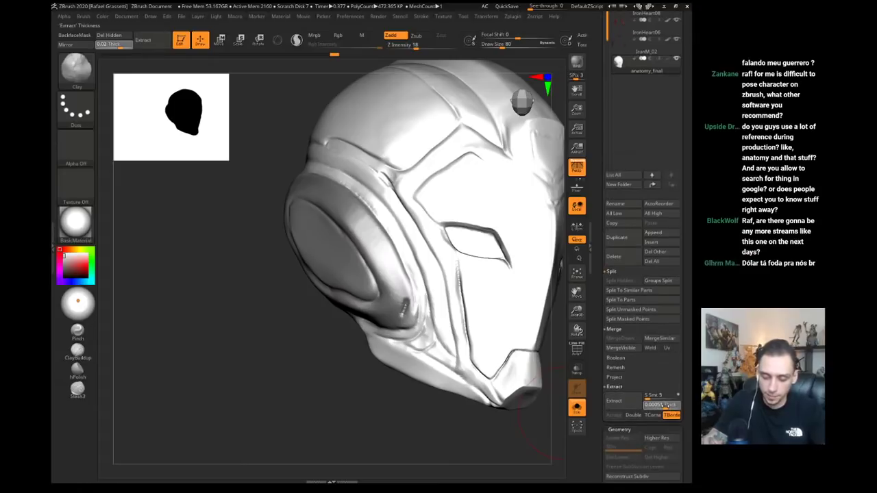
{"action": "left_click", "coordinate": [665, 405]}
{"action": "left_click", "coordinate": [614, 401]}
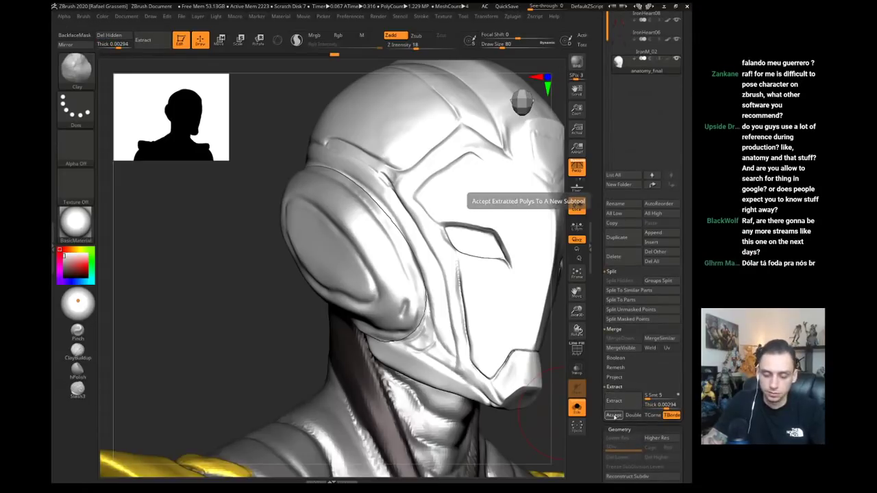
{"action": "left_click", "coordinate": [615, 415]}
- Mask the outer surface of the extracted ear covers, shift their inner side with Transpose Move to deepen the rims, and clear the mask
{"action": "mouse_move", "coordinate": [248, 251]}
{"action": "left_mouse_down"}
{"action": "mouse_move", "coordinate": [223, 260]}
{"action": "mouse_move", "coordinate": [258, 254]}
{"action": "left_mouse_up"}
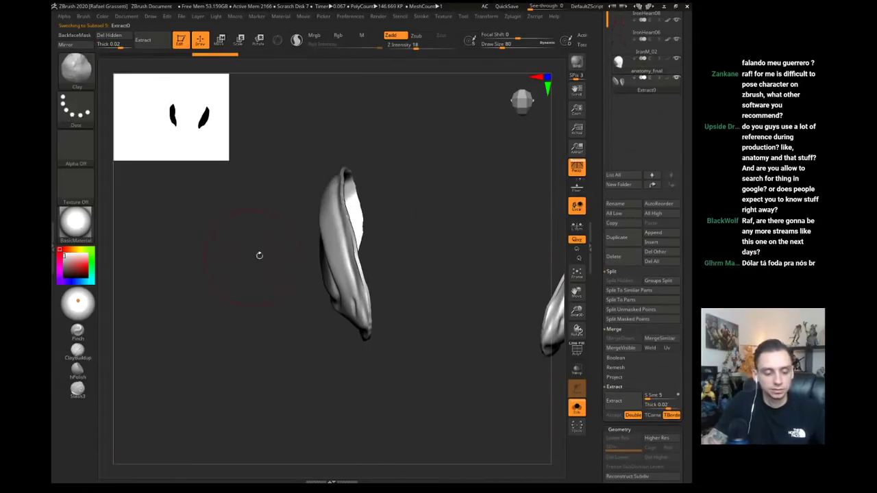
{"action": "key", "text": "w"}
{"action": "left_click", "coordinate": [354, 218], "text": "ctrl"}
{"action": "left_click_drag", "start_coordinate": [310, 264], "coordinate": [324, 264]}
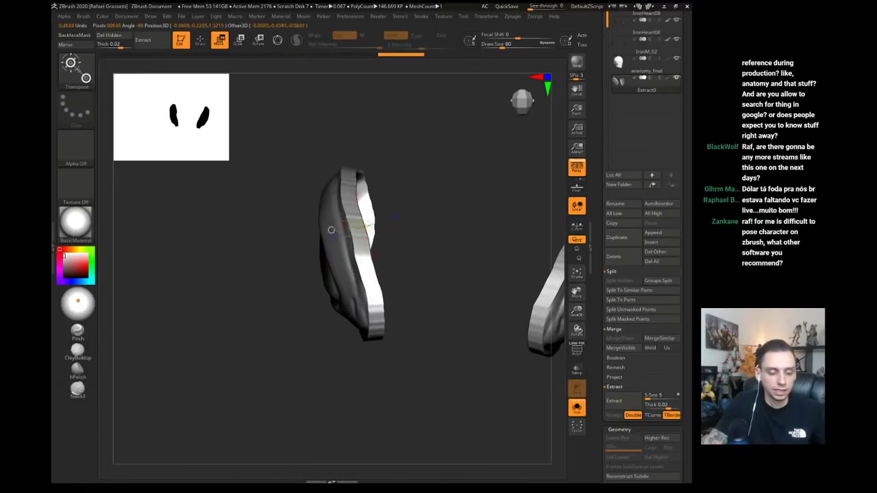
{"action": "mouse_move", "coordinate": [365, 226]}
{"action": "left_mouse_down"}
{"action": "mouse_move", "coordinate": [273, 231]}
{"action": "mouse_move", "coordinate": [316, 229]}
{"action": "left_mouse_up"}
{"action": "left_click_drag", "start_coordinate": [257, 232], "coordinate": [255, 232]}
{"action": "key", "text": "q"}
{"action": "mouse_move", "coordinate": [247, 198]}
{"action": "left_mouse_down", "text": "ctrl"}
{"action": "mouse_move", "coordinate": [262, 213]}
{"action": "mouse_move", "coordinate": [240, 223]}
{"action": "left_mouse_up", "text": "ctrl"}
- Show all subtools again and check how the extracted ear covers sit on the helmet
{"action": "key", "text": "alt+shift+s"}
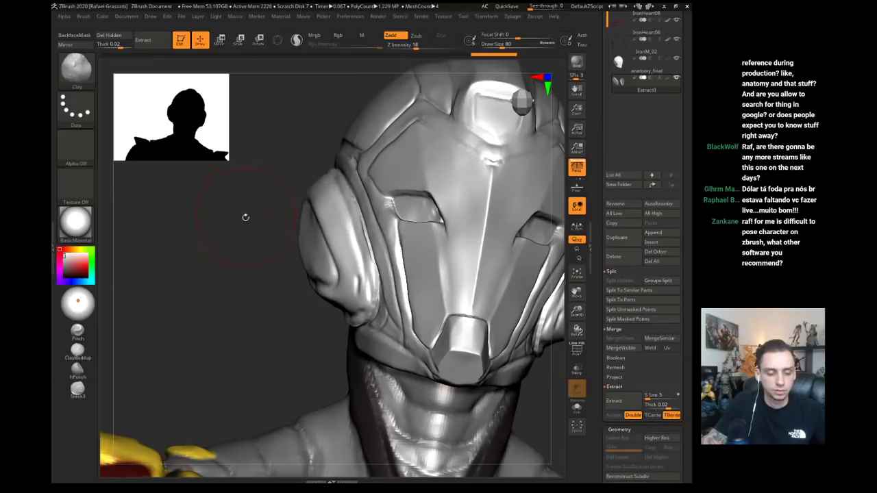
{"action": "left_click_drag", "start_coordinate": [274, 247], "coordinate": [305, 241], "text": "alt"}
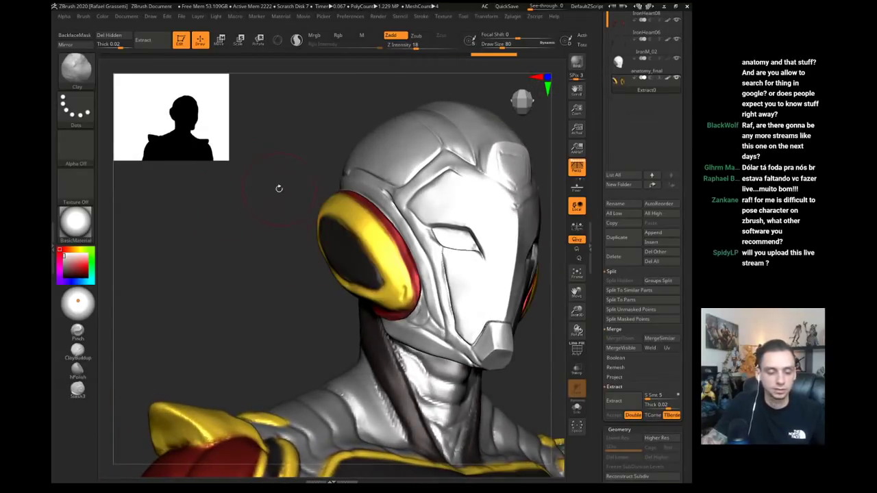
{"action": "left_click_drag", "start_coordinate": [278, 188], "coordinate": [276, 209]}
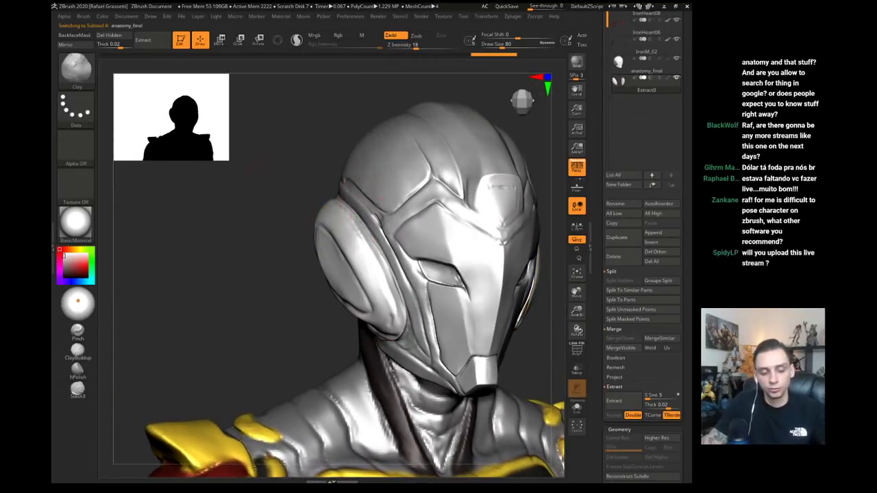
- Mask the helmet's upper side panels and extract them into a new subtool with a thickness of 0.00294
{"action": "left_click", "coordinate": [358, 181], "text": "alt"}
{"action": "left_click_drag", "start_coordinate": [291, 145], "coordinate": [322, 148]}
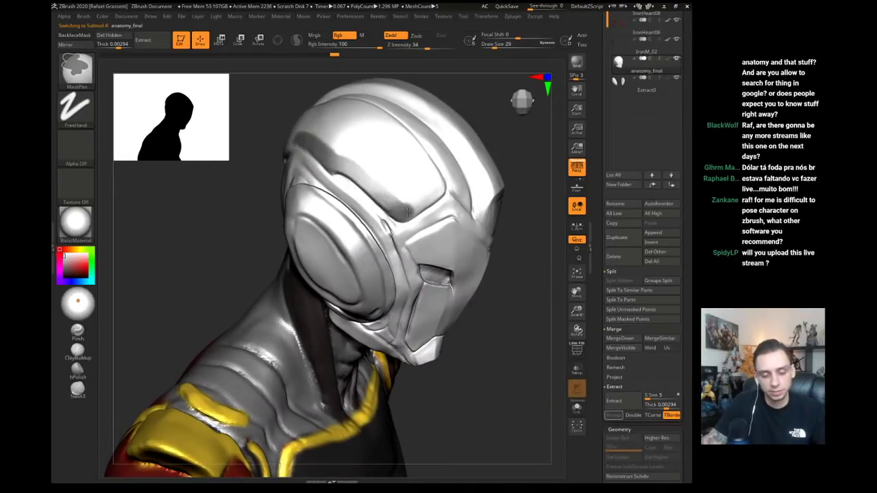
{"action": "mouse_move", "coordinate": [442, 187]}
{"action": "left_mouse_down", "text": "ctrl"}
{"action": "mouse_move", "coordinate": [391, 125]}
{"action": "mouse_move", "coordinate": [349, 113]}
{"action": "mouse_move", "coordinate": [392, 130]}
{"action": "mouse_move", "coordinate": [402, 178]}
{"action": "left_mouse_up", "text": "ctrl"}
{"action": "key", "text": "s"}
{"action": "left_click_drag", "start_coordinate": [378, 126], "coordinate": [406, 191], "text": "ctrl"}
{"action": "left_click_drag", "start_coordinate": [519, 336], "coordinate": [488, 339]}
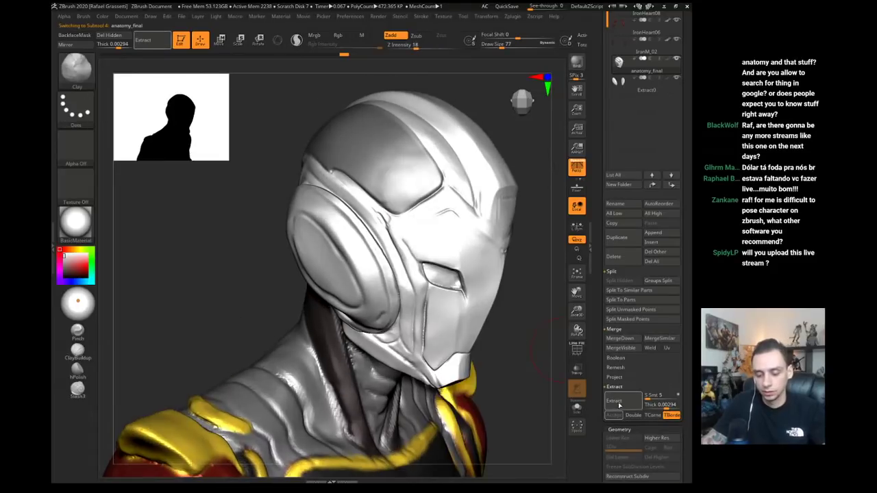
{"action": "left_click", "coordinate": [613, 415]}
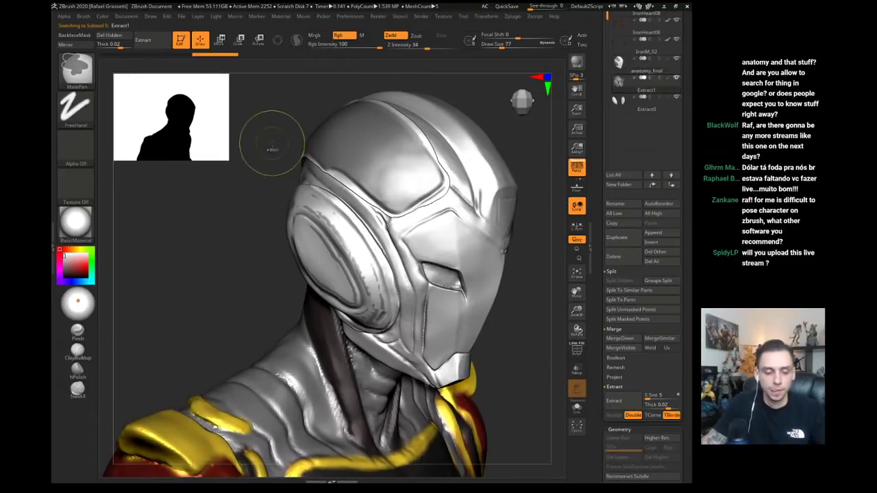
- Clear the mask, isolate the newly extracted pieces and remesh them with ZRemesher at a target polygon count of 5
{"action": "left_click_drag", "start_coordinate": [274, 160], "coordinate": [286, 172], "text": "ctrl"}
{"action": "left_click_drag", "start_coordinate": [287, 171], "coordinate": [261, 163]}
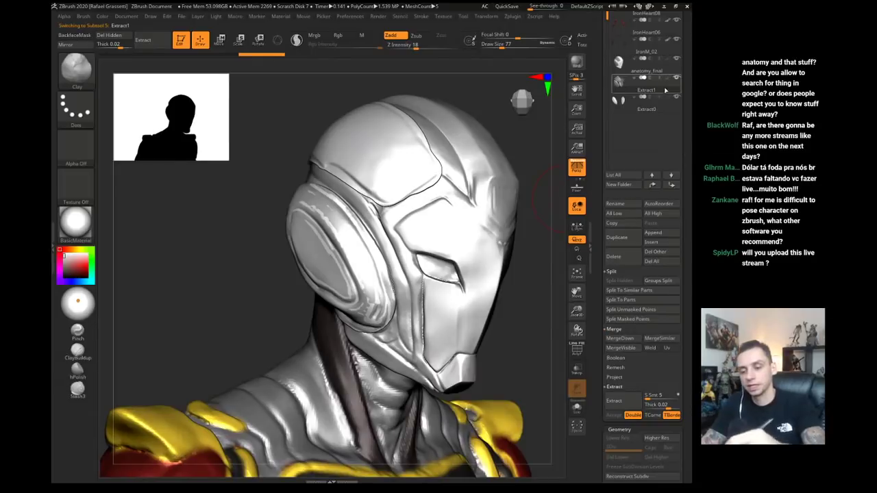
{"action": "key", "text": "alt+s"}
{"action": "left_click_drag", "start_coordinate": [278, 237], "coordinate": [251, 226]}
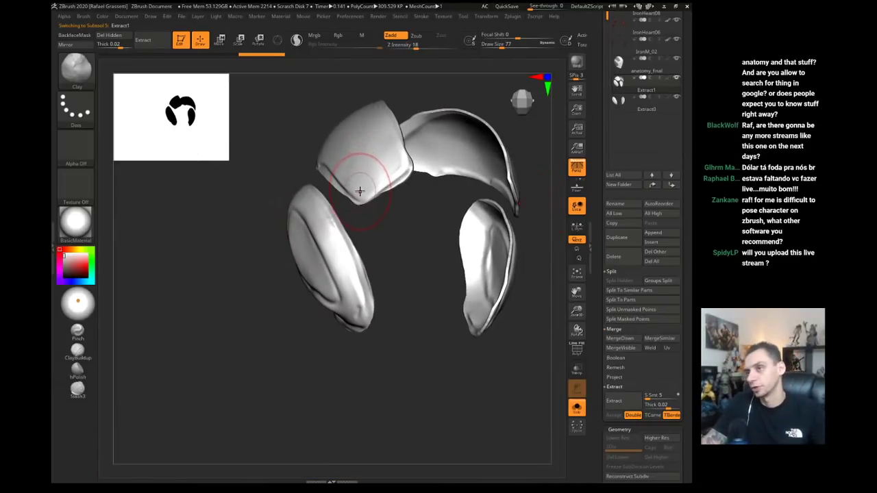
{"action": "left_click_drag", "start_coordinate": [597, 408], "coordinate": [597, 341]}
{"action": "key", "text": "shift+f"}
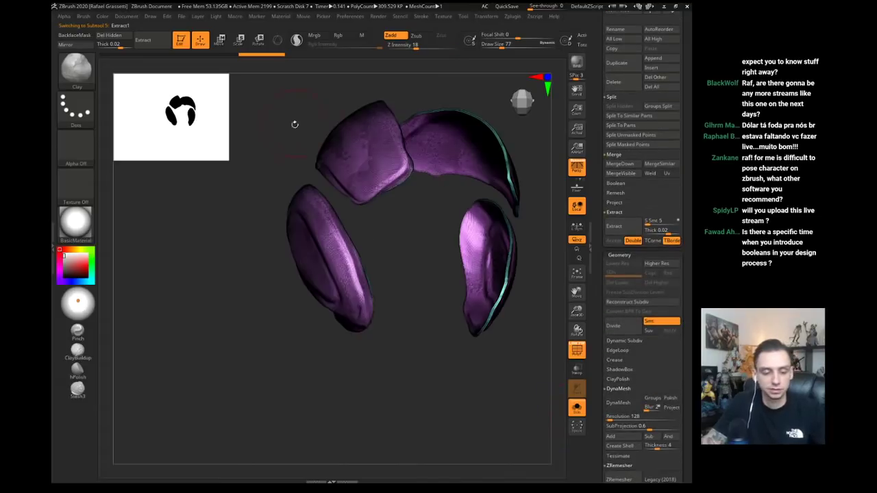
{"action": "mouse_move", "coordinate": [295, 126]}
{"action": "left_mouse_down", "text": "alt"}
{"action": "mouse_move", "coordinate": [306, 199]}
{"action": "mouse_move", "coordinate": [300, 169]}
{"action": "mouse_move", "coordinate": [343, 254]}
{"action": "left_mouse_up", "text": "alt"}
{"action": "key", "text": "shift+f"}
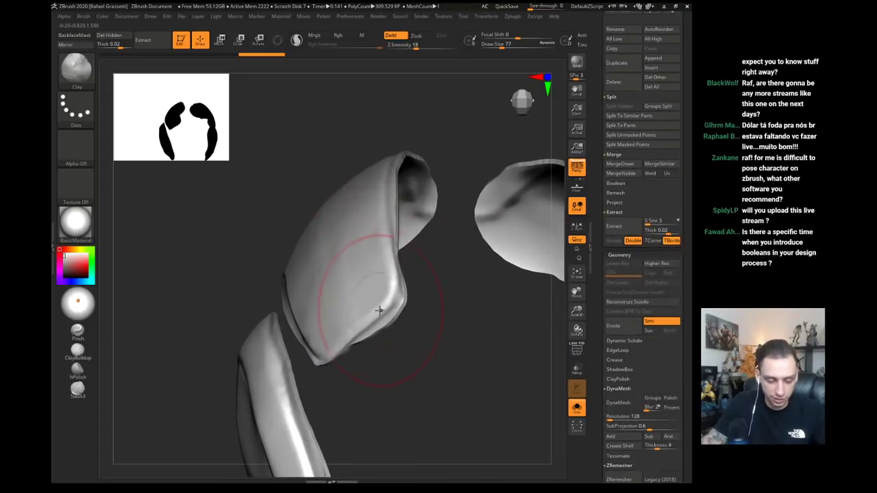
{"action": "scroll", "coordinate": [617, 404], "scroll_direction": "down", "scroll_amount": 3}
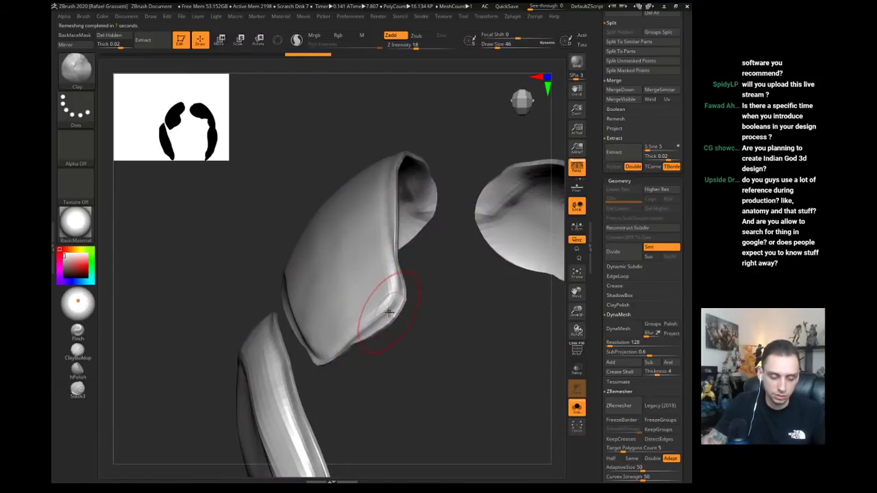
- Smooth the rims and lower corners of the remeshed upper helmet shells
{"action": "mouse_move", "coordinate": [403, 274]}
{"action": "left_mouse_down", "text": "shift"}
{"action": "mouse_move", "coordinate": [394, 302]}
{"action": "mouse_move", "coordinate": [348, 330]}
{"action": "mouse_move", "coordinate": [362, 328]}
{"action": "left_mouse_up", "text": "shift"}
{"action": "key", "text": "s"}
{"action": "left_click_drag", "start_coordinate": [358, 237], "coordinate": [404, 199], "text": "shift"}
{"action": "mouse_move", "coordinate": [323, 186]}
{"action": "left_mouse_down"}
{"action": "mouse_move", "coordinate": [328, 199]}
{"action": "mouse_move", "coordinate": [320, 182]}
{"action": "left_mouse_up"}
{"action": "right_click_drag", "start_coordinate": [320, 182], "coordinate": [327, 188]}
- Inflate the extracted upper helmet shells into rounded domes with a large Inflate brush
{"action": "key", "text": "b"}
{"action": "key", "text": "i"}
{"action": "key", "text": "n"}
{"action": "left_click_drag", "start_coordinate": [328, 188], "coordinate": [329, 193]}
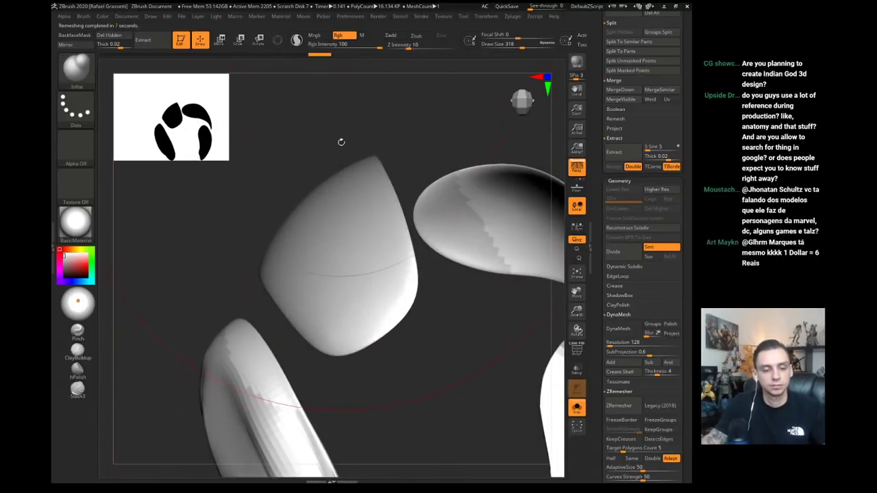
{"action": "left_click_drag", "start_coordinate": [348, 271], "coordinate": [352, 290]}
{"action": "key", "text": "ctrl+z"}
{"action": "mouse_move", "coordinate": [338, 231]}
{"action": "left_mouse_down"}
{"action": "mouse_move", "coordinate": [330, 213]}
{"action": "mouse_move", "coordinate": [362, 342]}
{"action": "left_mouse_up"}
{"action": "key", "text": "shift+s"}
- Check the inflated shells' wireframe against the helmet and smooth the extracted ear pieces over the ear covers
{"action": "left_click_drag", "start_coordinate": [292, 176], "coordinate": [299, 187], "text": "alt"}
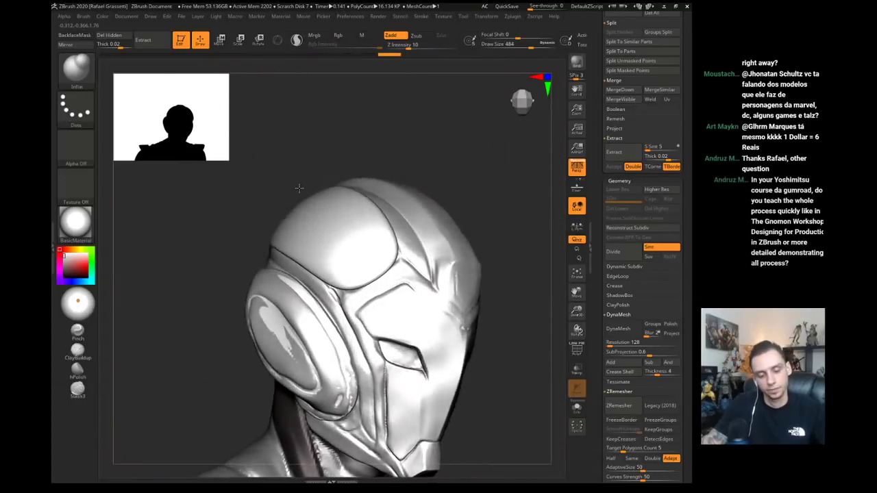
{"action": "right_click_drag", "start_coordinate": [299, 188], "coordinate": [282, 195]}
{"action": "key", "text": "shift+f"}
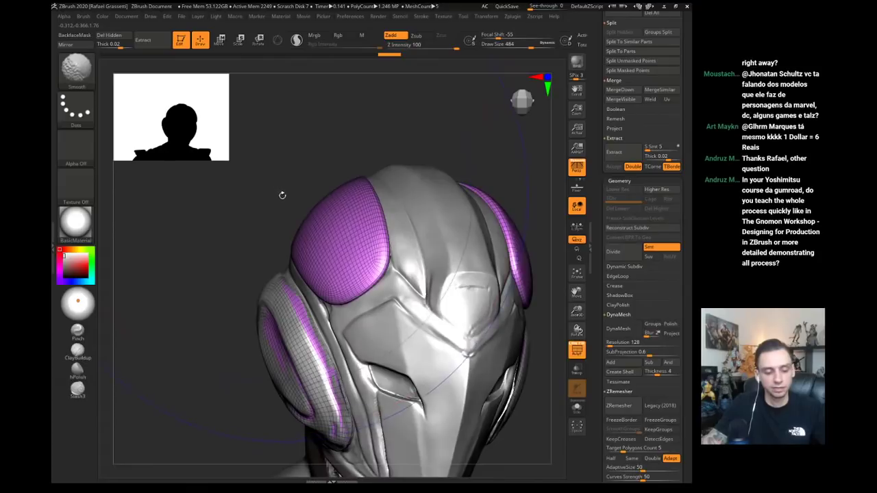
{"action": "key", "text": "shift+f"}
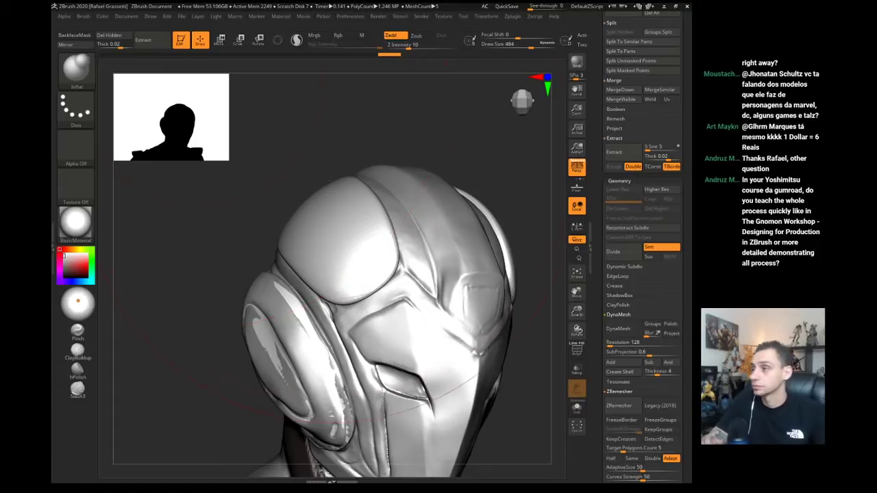
{"action": "key", "text": "s"}
{"action": "left_click_drag", "start_coordinate": [328, 224], "coordinate": [318, 224]}
{"action": "mouse_move", "coordinate": [301, 220]}
{"action": "right_mouse_down", "text": "alt"}
{"action": "mouse_move", "coordinate": [322, 153]}
{"action": "mouse_move", "coordinate": [327, 166]}
{"action": "right_mouse_up", "text": "alt"}
{"action": "left_click_drag", "start_coordinate": [308, 296], "coordinate": [352, 366], "text": "shift"}
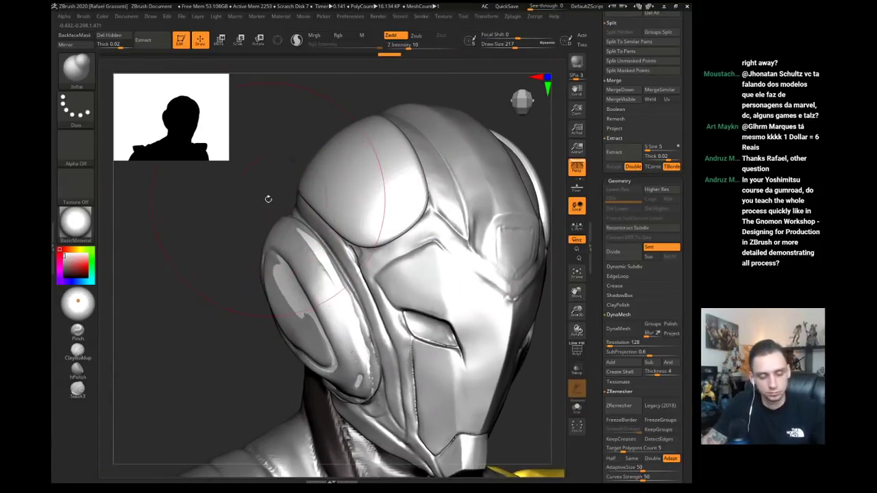
{"action": "left_click_drag", "start_coordinate": [268, 198], "coordinate": [280, 168]}
{"action": "left_click_drag", "start_coordinate": [322, 322], "coordinate": [346, 404], "text": "shift"}
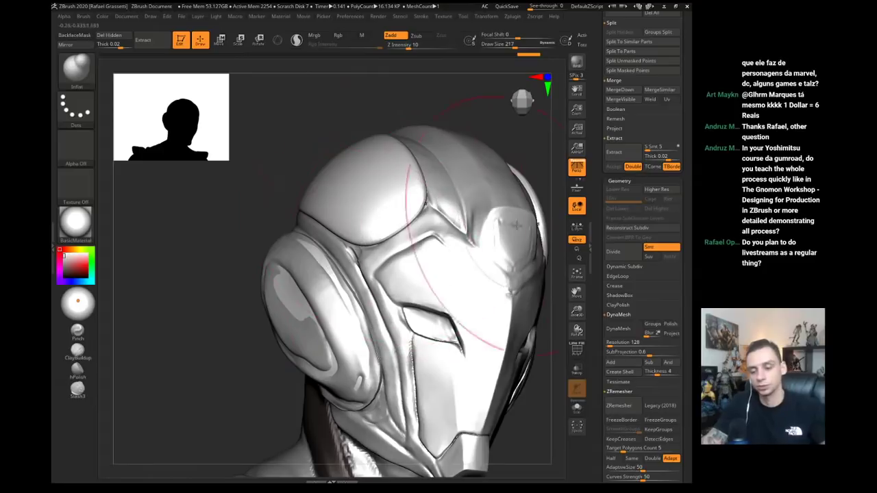
- Delete the extracted helmet shell subtool and the earlier extracted ear cover subtool
{"action": "scroll", "coordinate": [637, 171], "scroll_direction": "up", "scroll_amount": 5}
{"action": "left_click", "coordinate": [608, 189]}
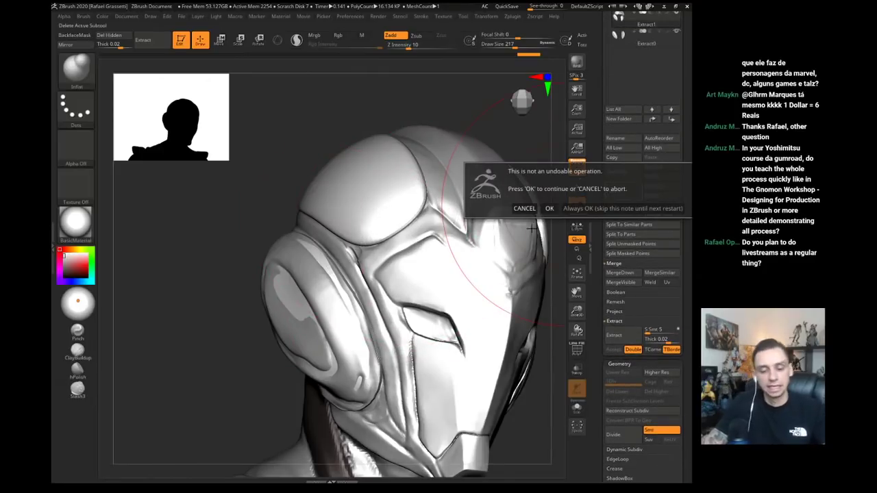
{"action": "left_click", "coordinate": [549, 208]}
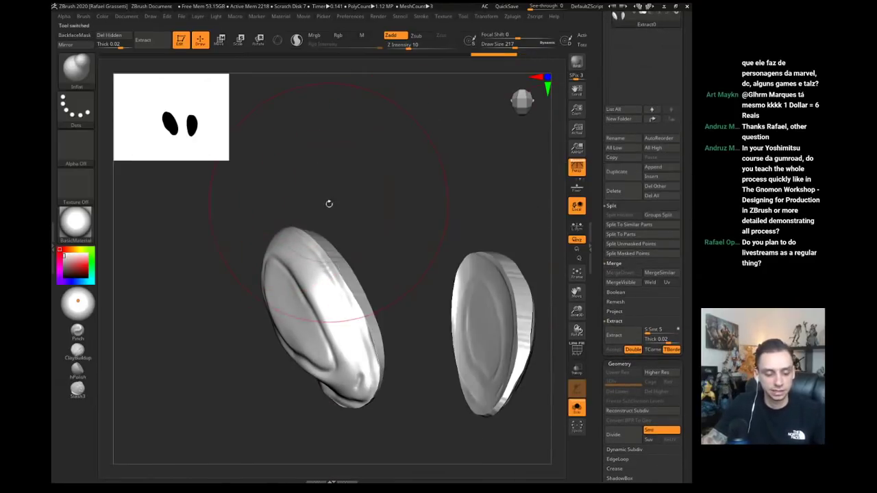
{"action": "key", "text": "ctrl+z"}
{"action": "left_click", "coordinate": [607, 190]}
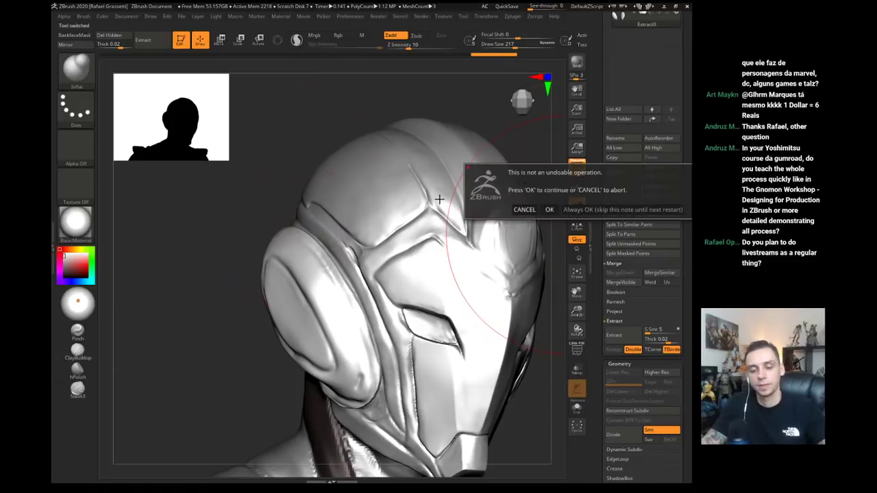
{"action": "left_click", "coordinate": [549, 209]}
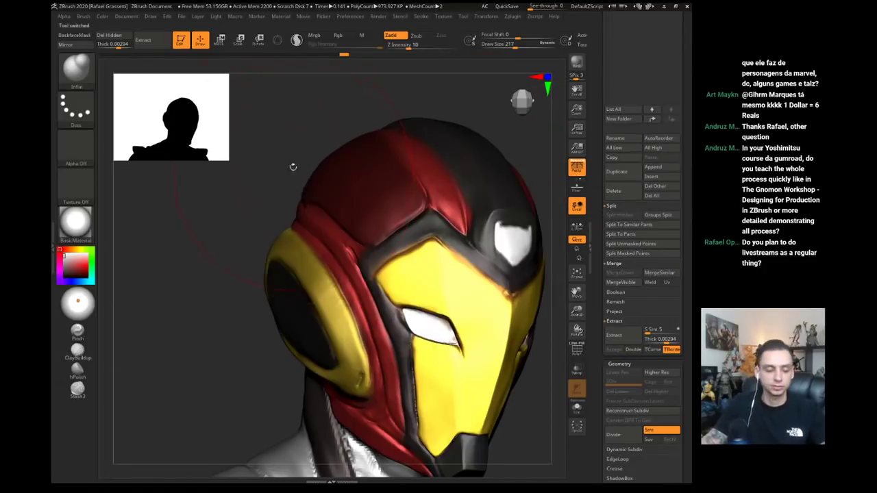
- Try drawing a diagonal line across the helmet's red side panel with the DamStandard brush
{"action": "key", "text": "s"}
{"action": "left_click_drag", "start_coordinate": [325, 242], "coordinate": [308, 245]}
{"action": "left_click_drag", "start_coordinate": [279, 194], "coordinate": [280, 130], "text": "alt"}
{"action": "left_click_drag", "start_coordinate": [264, 256], "coordinate": [280, 185], "text": "alt"}
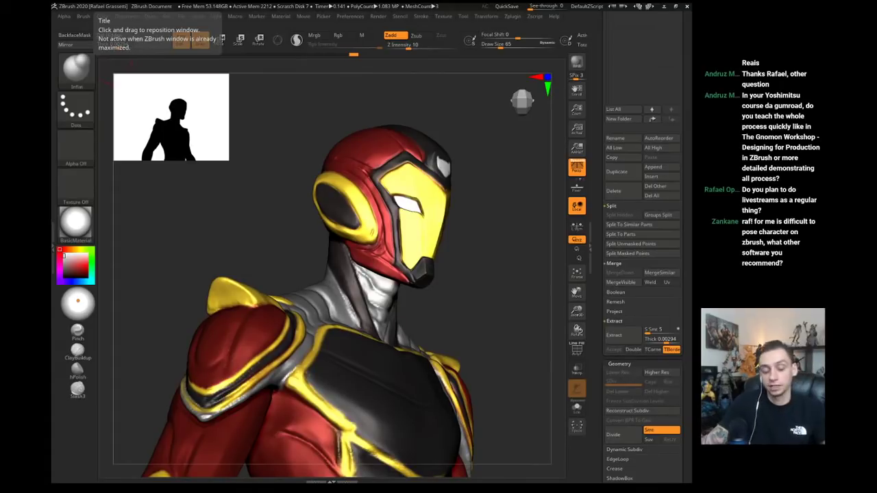
{"action": "left_click_drag", "start_coordinate": [274, 175], "coordinate": [291, 219]}
{"action": "mouse_move", "coordinate": [286, 115]}
{"action": "left_mouse_down", "text": "alt"}
{"action": "mouse_move", "coordinate": [299, 172]}
{"action": "mouse_move", "coordinate": [352, 187]}
{"action": "left_mouse_up", "text": "alt"}
{"action": "key", "text": "b"}
{"action": "key", "text": "d"}
{"action": "key", "text": "s"}
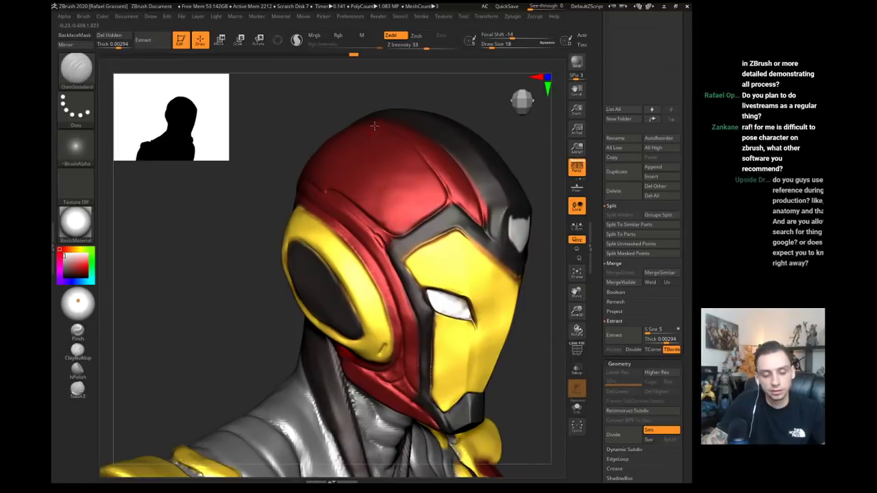
{"action": "key", "text": "s"}
{"action": "left_click", "coordinate": [366, 179]}
{"action": "left_click_drag", "start_coordinate": [329, 119], "coordinate": [327, 146]}
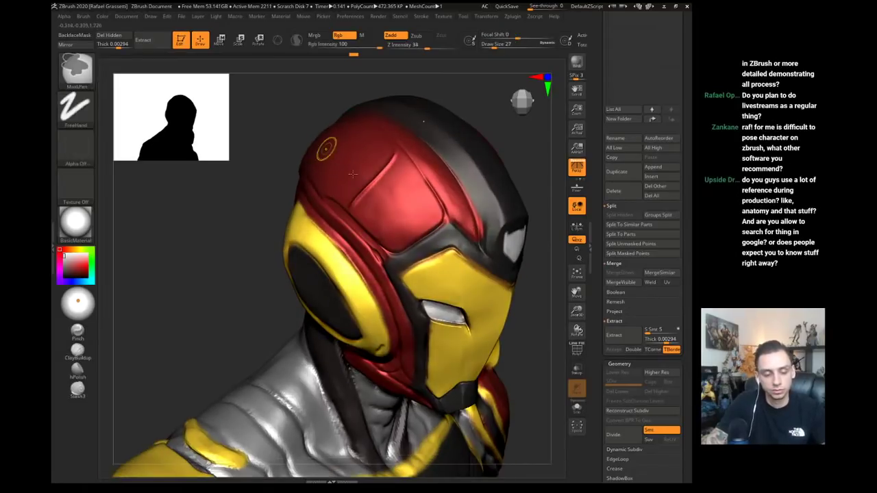
- Undo the last line and try cutting angular panel lines into the red side panel with subtractive DamStandard strokes
{"action": "key", "text": "ctrl+z"}
{"action": "left_click", "coordinate": [417, 35]}
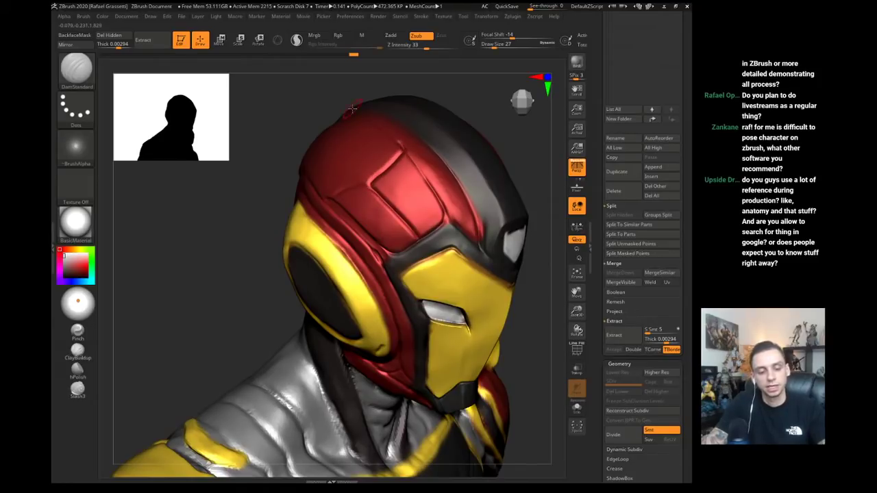
{"action": "left_click_drag", "start_coordinate": [352, 108], "coordinate": [380, 201]}
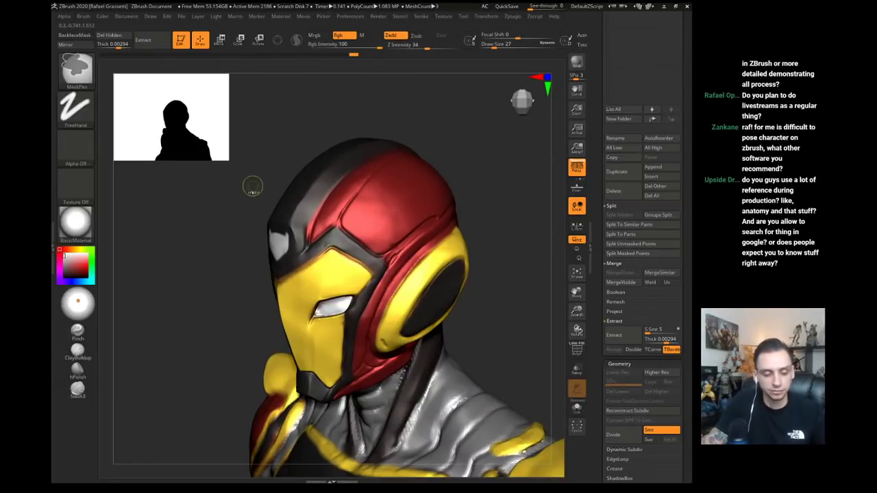
- Paint a small light grey patch on the helmet's red jaw beside the faceplate, using the Inflate brush for colour only
{"action": "left_click_drag", "start_coordinate": [251, 186], "coordinate": [287, 235]}
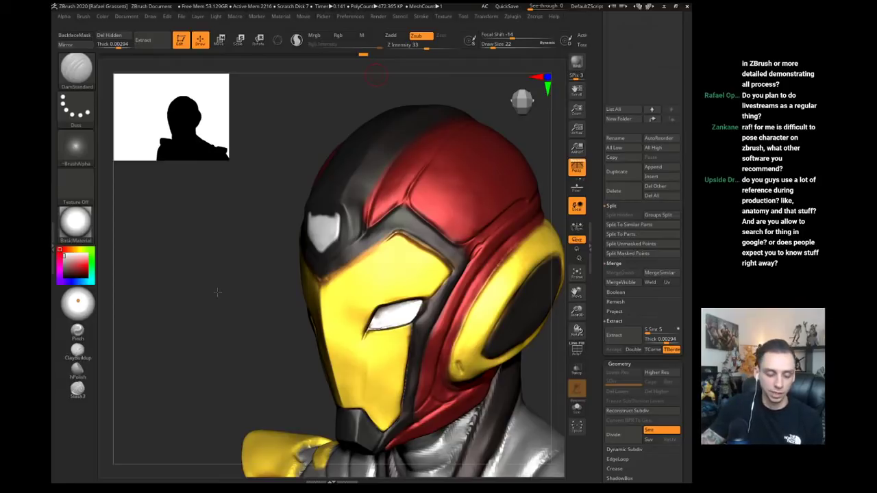
{"action": "mouse_move", "coordinate": [218, 292]}
{"action": "left_mouse_down"}
{"action": "mouse_move", "coordinate": [211, 262]}
{"action": "mouse_move", "coordinate": [188, 258]}
{"action": "left_mouse_up"}
{"action": "key", "text": "b"}
{"action": "key", "text": "i"}
{"action": "key", "text": "n"}
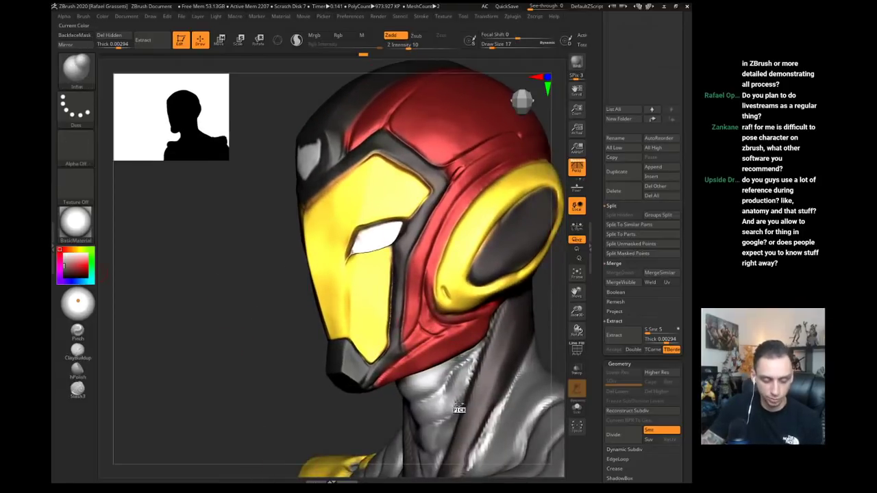
{"action": "key", "text": "s"}
{"action": "left_click_drag", "start_coordinate": [427, 340], "coordinate": [430, 340]}
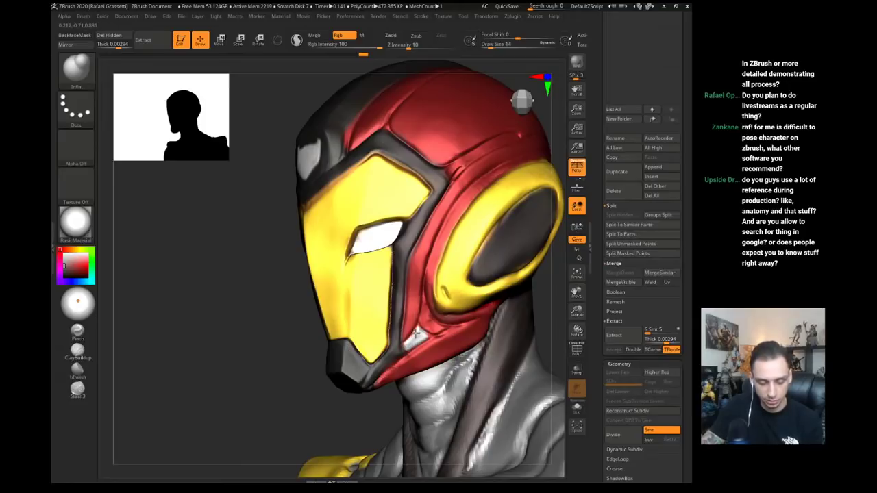
- Refine the surface and edges around the jaw's grey patch with the Clay and DamStandard brushes
{"action": "key", "text": "b"}
{"action": "key", "text": "s"}
{"action": "key", "text": "t"}
{"action": "key", "text": "s"}
{"action": "key", "text": "b"}
{"action": "key", "text": "c"}
{"action": "key", "text": "l"}
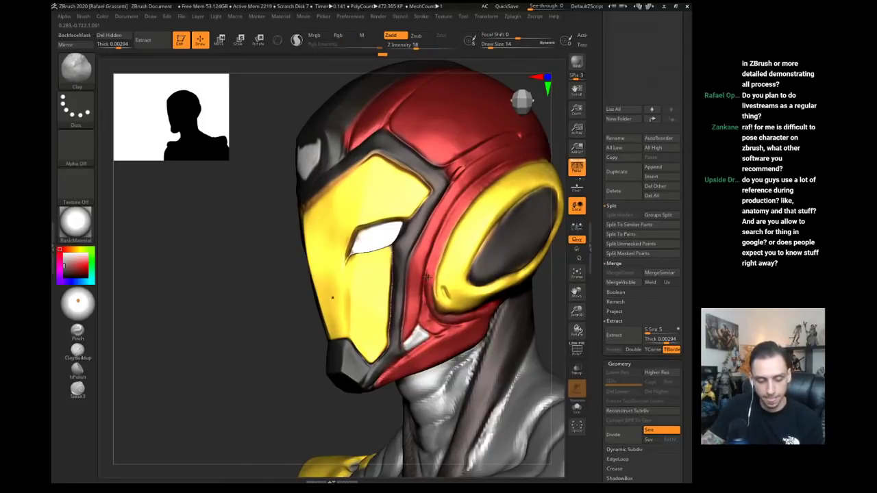
{"action": "key", "text": "b"}
{"action": "key", "text": "d"}
{"action": "key", "text": "s"}
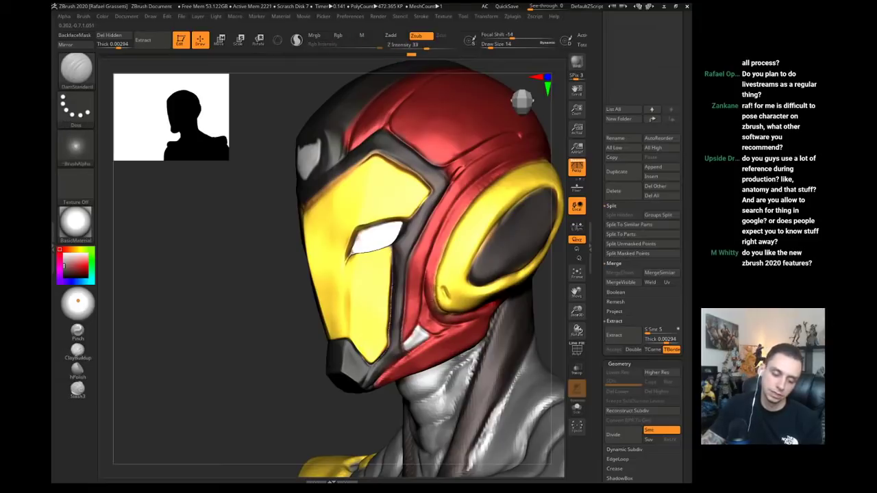
- Shape the lower front tip of the ear cover's yellow rim with the Clay and DamStandard brushes
{"action": "left_click_drag", "start_coordinate": [230, 292], "coordinate": [349, 303]}
{"action": "key", "text": "b"}
{"action": "key", "text": "c"}
{"action": "key", "text": "l"}
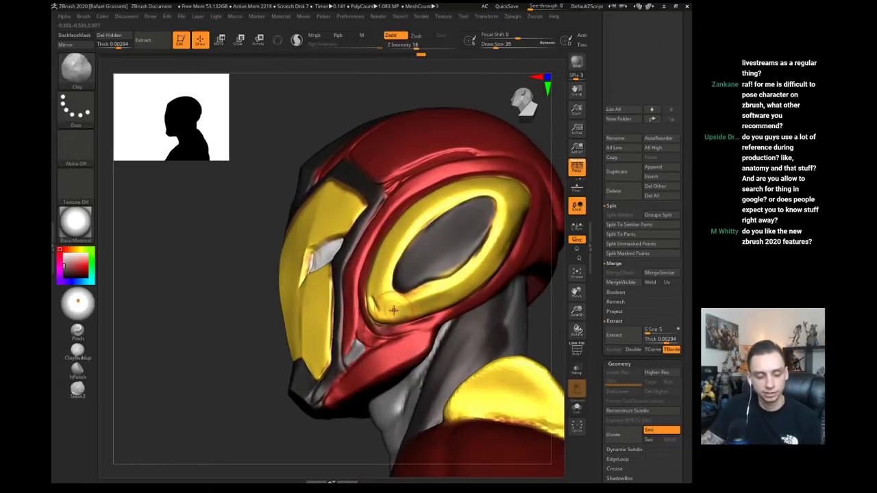
{"action": "mouse_move", "coordinate": [199, 308]}
{"action": "left_mouse_down"}
{"action": "mouse_move", "coordinate": [172, 309]}
{"action": "mouse_move", "coordinate": [210, 338]}
{"action": "mouse_move", "coordinate": [260, 334]}
{"action": "mouse_move", "coordinate": [178, 329]}
{"action": "mouse_move", "coordinate": [179, 317]}
{"action": "mouse_move", "coordinate": [221, 304]}
{"action": "mouse_move", "coordinate": [198, 302]}
{"action": "mouse_move", "coordinate": [333, 318]}
{"action": "left_mouse_up"}
{"action": "key", "text": "b"}
{"action": "key", "text": "d"}
{"action": "key", "text": "s"}
- Carve a fine crease along the outer corner of the white eye with the DamStandard brush at size 11
{"action": "mouse_move", "coordinate": [189, 325]}
{"action": "left_mouse_down"}
{"action": "mouse_move", "coordinate": [183, 351]}
{"action": "mouse_move", "coordinate": [205, 394]}
{"action": "left_mouse_up"}
{"action": "key", "text": "["}
{"action": "key", "text": "shift"}
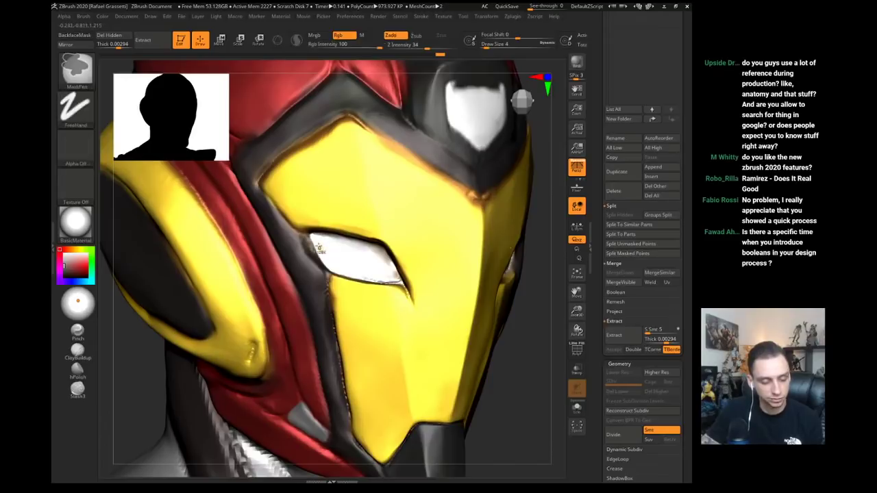
{"action": "key", "text": "s"}
{"action": "left_click", "coordinate": [317, 241]}
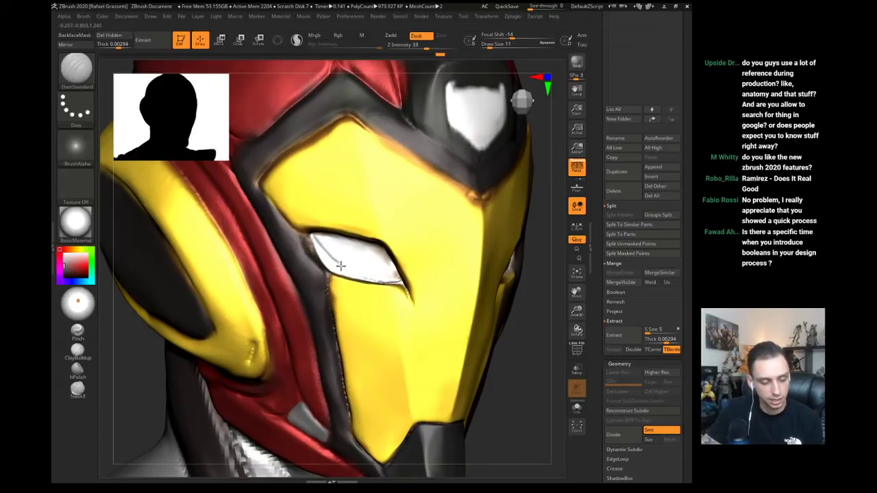
{"action": "left_click_drag", "start_coordinate": [505, 395], "coordinate": [337, 256]}
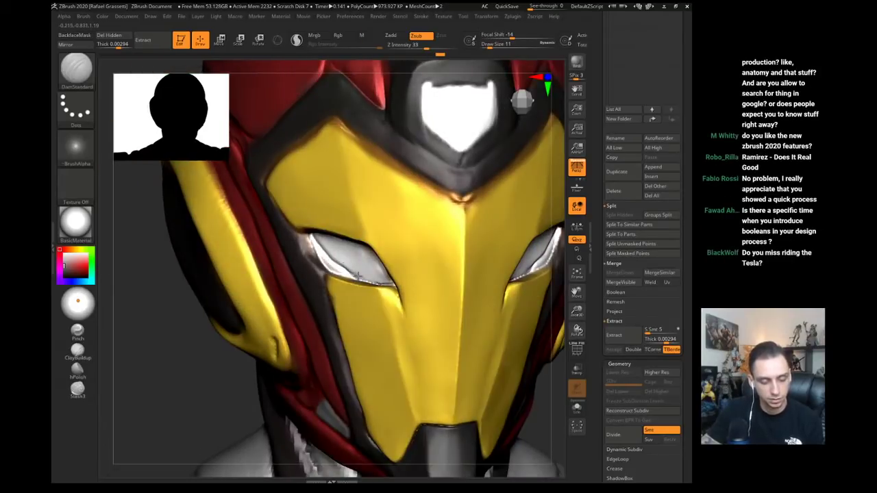
- Touch up the white eye's colour with the Inflate brush at size 8, and build up its surface with the Clay brush at size 13
{"action": "key", "text": "b"}
{"action": "key", "text": "i"}
{"action": "key", "text": "n"}
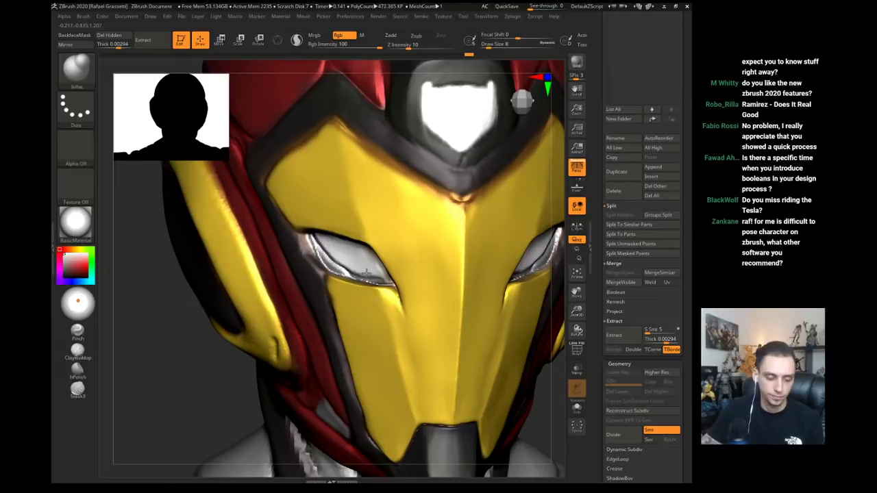
{"action": "mouse_move", "coordinate": [180, 322]}
{"action": "left_mouse_down", "text": "alt"}
{"action": "mouse_move", "coordinate": [156, 295]}
{"action": "mouse_move", "coordinate": [179, 309]}
{"action": "mouse_move", "coordinate": [245, 303]}
{"action": "mouse_move", "coordinate": [240, 284]}
{"action": "left_mouse_up", "text": "alt"}
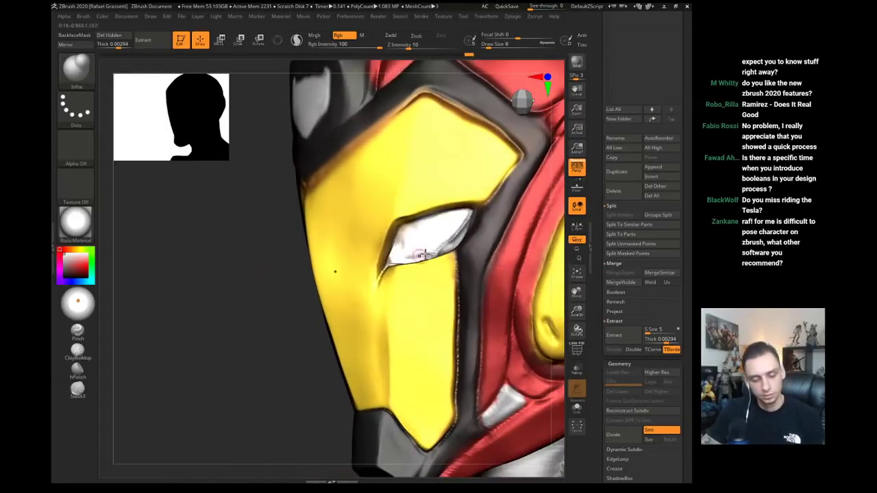
{"action": "key", "text": "b"}
{"action": "key", "text": "c"}
{"action": "key", "text": "l"}
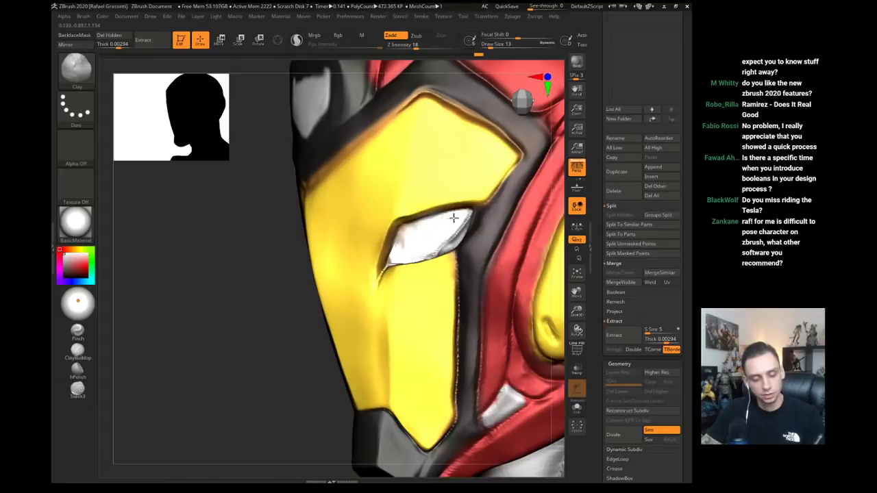
{"action": "left_click_drag", "start_coordinate": [453, 218], "coordinate": [418, 256]}
{"action": "left_click_drag", "start_coordinate": [273, 248], "coordinate": [291, 247]}
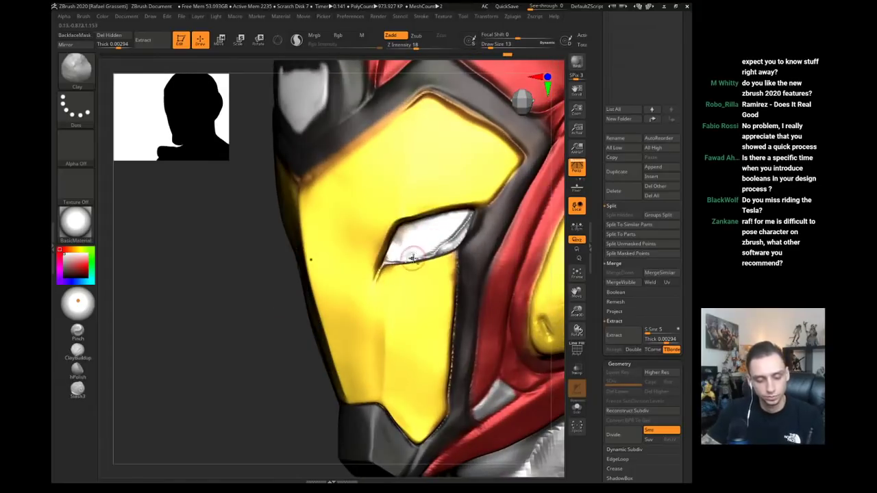
- Adjust the shape of the white eye with the Move brush at size 23
{"action": "key", "text": "b"}
{"action": "key", "text": "m"}
{"action": "key", "text": "v"}
{"action": "key", "text": "s"}
{"action": "left_click", "coordinate": [437, 241]}
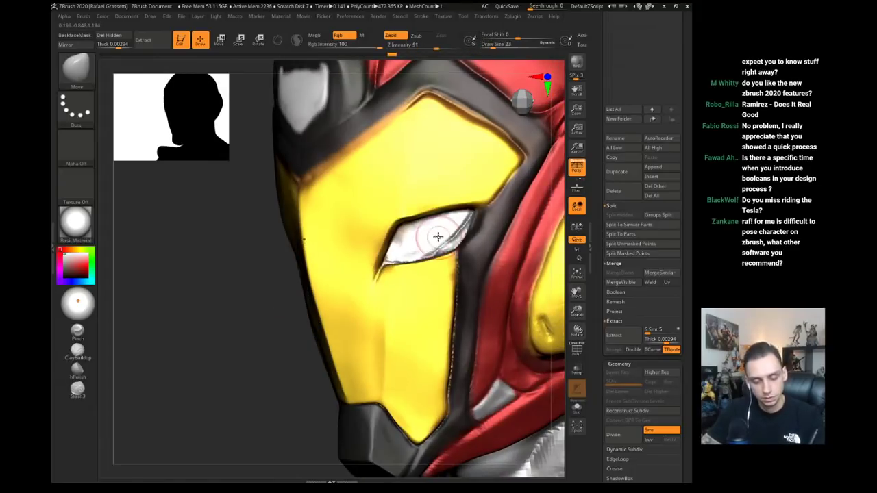
{"action": "left_click_drag", "start_coordinate": [275, 300], "coordinate": [174, 328], "text": "alt"}
{"action": "right_click_drag", "start_coordinate": [173, 328], "coordinate": [261, 345]}
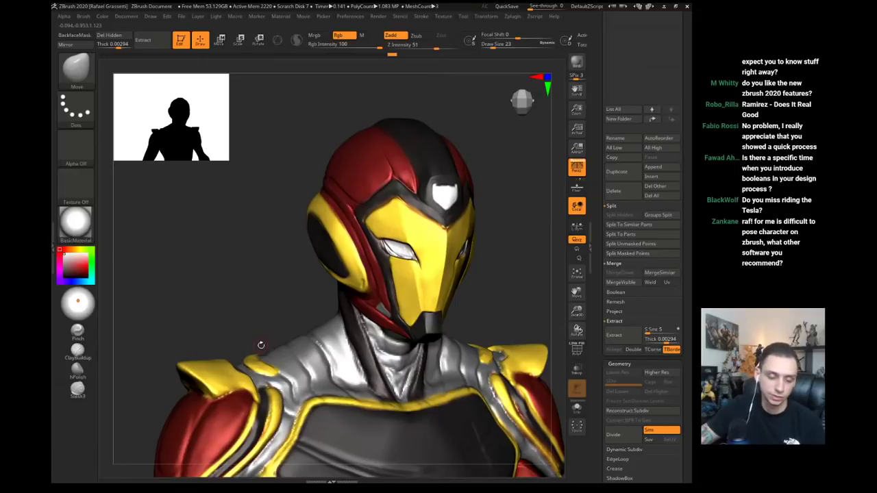
- Refine the ear cover's yellow rim around the black oval with the Clay brush at size 35
{"action": "mouse_move", "coordinate": [258, 254]}
{"action": "right_mouse_down"}
{"action": "mouse_move", "coordinate": [227, 267]}
{"action": "mouse_move", "coordinate": [221, 284]}
{"action": "mouse_move", "coordinate": [163, 283]}
{"action": "mouse_move", "coordinate": [242, 303]}
{"action": "mouse_move", "coordinate": [249, 292]}
{"action": "mouse_move", "coordinate": [279, 293]}
{"action": "right_mouse_up"}
{"action": "key", "text": "2"}
{"action": "key", "text": "s"}
{"action": "left_click_drag", "start_coordinate": [362, 347], "coordinate": [353, 354]}
{"action": "right_click_drag", "start_coordinate": [330, 260], "coordinate": [280, 327]}
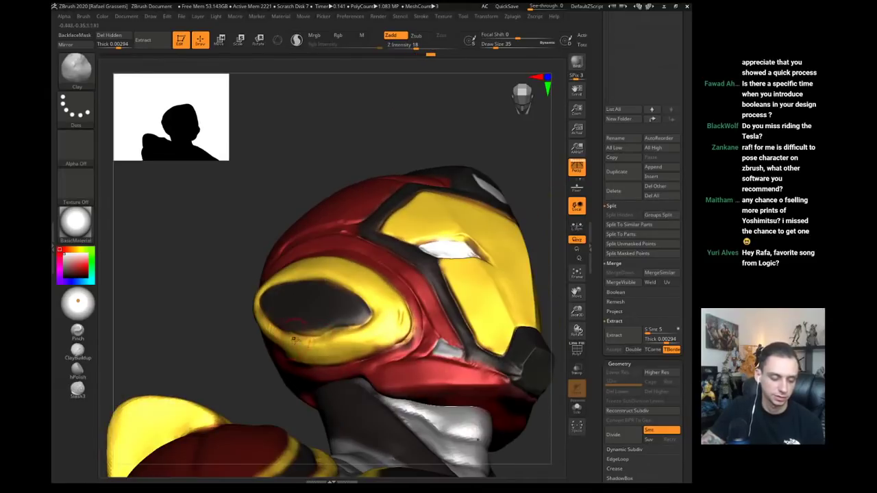
{"action": "left_click_drag", "start_coordinate": [222, 321], "coordinate": [310, 334]}
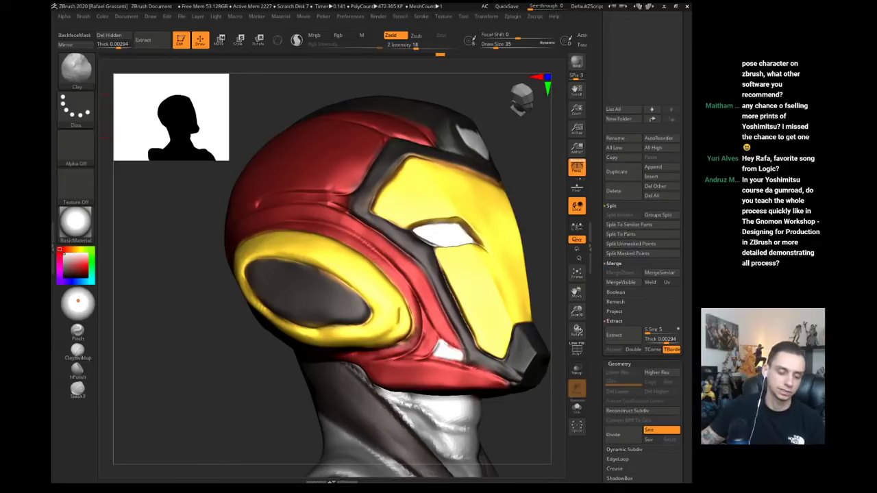
{"action": "mouse_move", "coordinate": [212, 331]}
{"action": "left_mouse_down"}
{"action": "mouse_move", "coordinate": [189, 321]}
{"action": "mouse_move", "coordinate": [204, 327]}
{"action": "mouse_move", "coordinate": [225, 368]}
{"action": "mouse_move", "coordinate": [194, 316]}
{"action": "mouse_move", "coordinate": [216, 323]}
{"action": "left_mouse_up"}
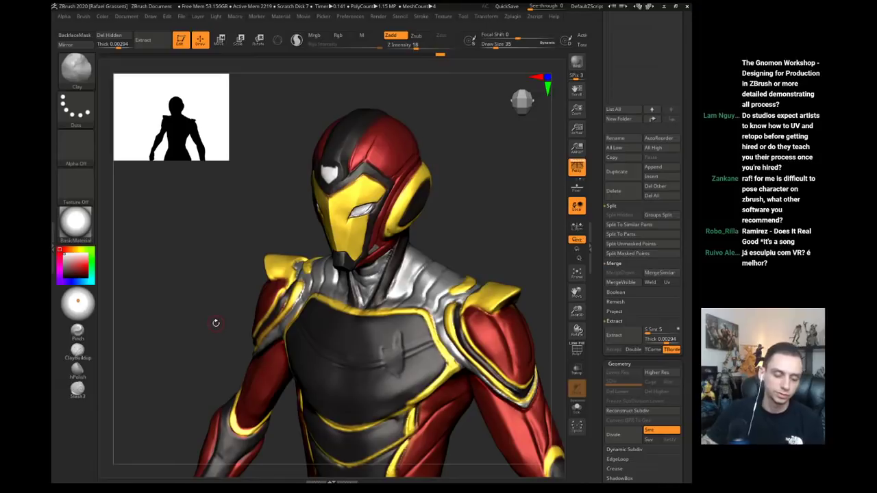
{"action": "mouse_move", "coordinate": [187, 276]}
{"action": "left_mouse_down"}
{"action": "mouse_move", "coordinate": [180, 260]}
{"action": "mouse_move", "coordinate": [178, 322]}
{"action": "left_mouse_up"}
{"action": "right_click_drag", "start_coordinate": [376, 296], "coordinate": [397, 297]}
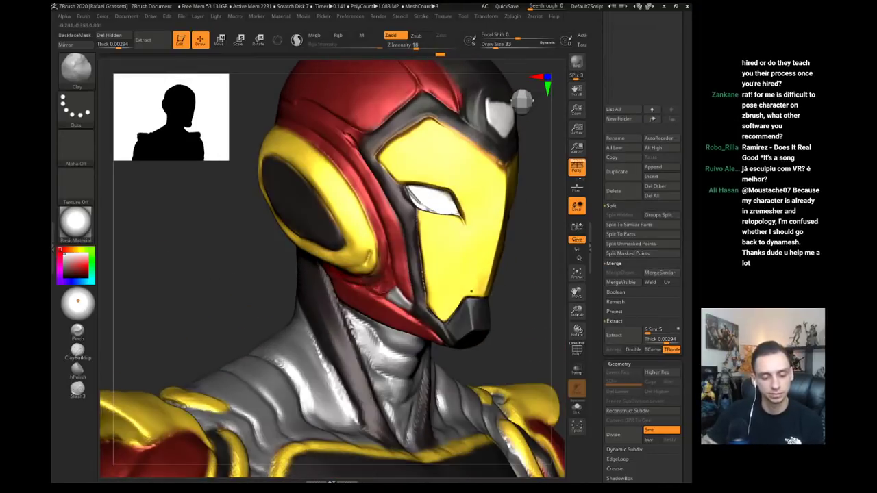
- Lasso-mask a small area at the lower edge of the red jaw and invert the mask so only that area is editable
{"action": "key", "text": "s"}
{"action": "left_click", "coordinate": [389, 297]}
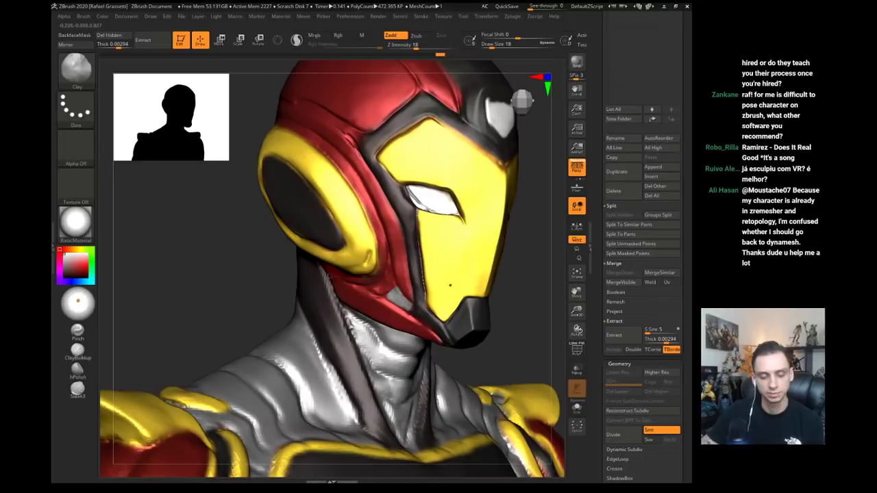
{"action": "mouse_move", "coordinate": [327, 278]}
{"action": "right_mouse_down"}
{"action": "mouse_move", "coordinate": [427, 354]}
{"action": "mouse_move", "coordinate": [466, 367]}
{"action": "right_mouse_up"}
{"action": "right_click_drag", "start_coordinate": [404, 359], "coordinate": [432, 384], "text": "ctrl"}
{"action": "left_click", "coordinate": [76, 113]}
{"action": "left_click", "coordinate": [233, 160]}
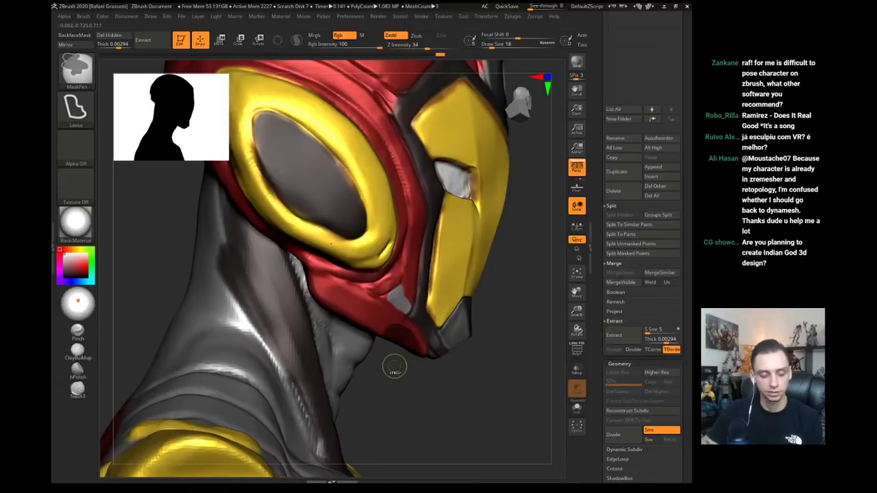
{"action": "right_click_drag", "start_coordinate": [392, 353], "coordinate": [417, 368]}
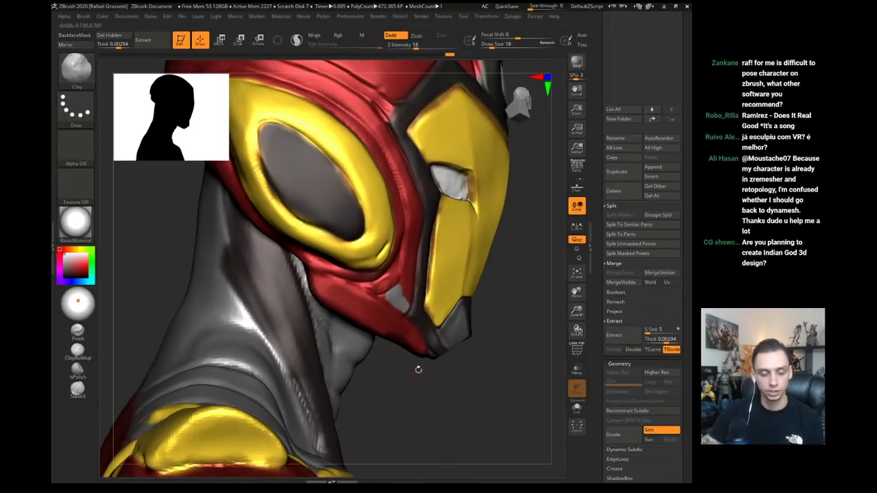
{"action": "key", "text": "ctrl"}
{"action": "left_click_drag", "start_coordinate": [404, 376], "coordinate": [402, 366], "text": "ctrl"}
{"action": "left_click", "coordinate": [401, 367], "text": "ctrl"}
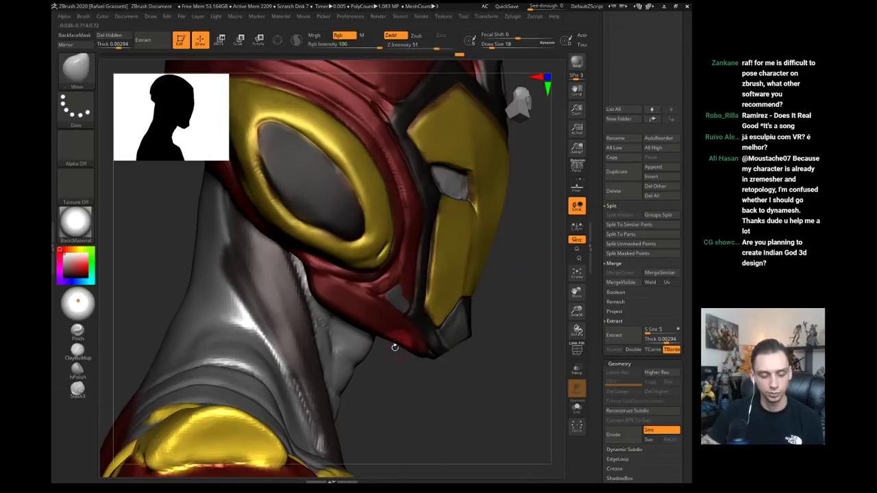
- Shape the unmasked area of the lower red jaw with the Move brush and the Standard brush at size 41
{"action": "key", "text": "s"}
{"action": "left_click", "coordinate": [397, 350]}
{"action": "mouse_move", "coordinate": [400, 360]}
{"action": "right_mouse_down"}
{"action": "mouse_move", "coordinate": [395, 306]}
{"action": "mouse_move", "coordinate": [470, 407]}
{"action": "mouse_move", "coordinate": [414, 336]}
{"action": "right_mouse_up"}
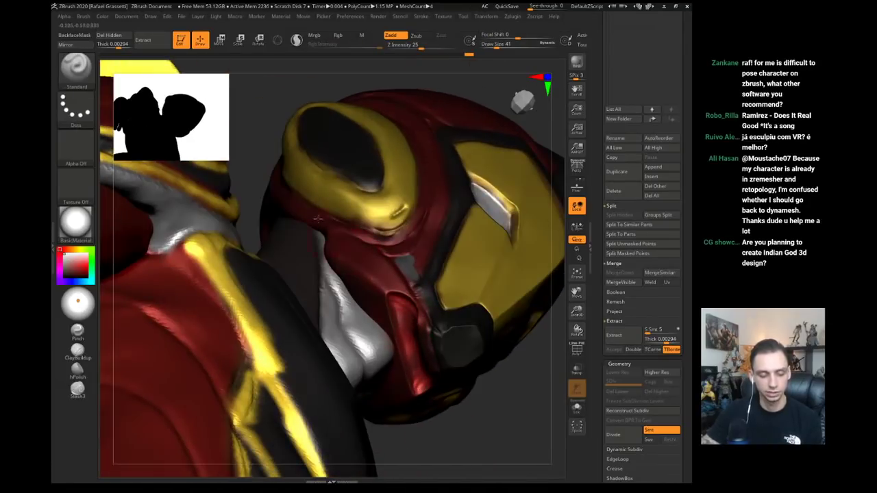
{"action": "right_click_drag", "start_coordinate": [248, 168], "coordinate": [397, 346]}
{"action": "left_click_drag", "start_coordinate": [411, 362], "coordinate": [426, 377], "text": "ctrl"}
{"action": "right_click_drag", "start_coordinate": [411, 364], "coordinate": [370, 302], "text": "ctrl"}
{"action": "mouse_move", "coordinate": [295, 312]}
{"action": "right_mouse_down"}
{"action": "mouse_move", "coordinate": [213, 309]}
{"action": "mouse_move", "coordinate": [245, 274]}
{"action": "mouse_move", "coordinate": [208, 252]}
{"action": "mouse_move", "coordinate": [194, 256]}
{"action": "mouse_move", "coordinate": [295, 315]}
{"action": "mouse_move", "coordinate": [343, 356]}
{"action": "right_mouse_up"}
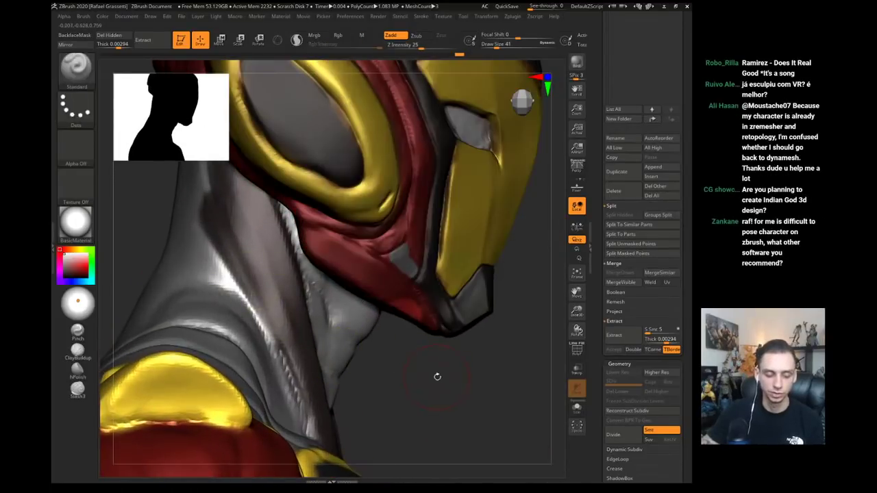
{"action": "mouse_move", "coordinate": [437, 376]}
{"action": "right_mouse_down"}
{"action": "mouse_move", "coordinate": [211, 311]}
{"action": "mouse_move", "coordinate": [177, 344]}
{"action": "right_mouse_up"}
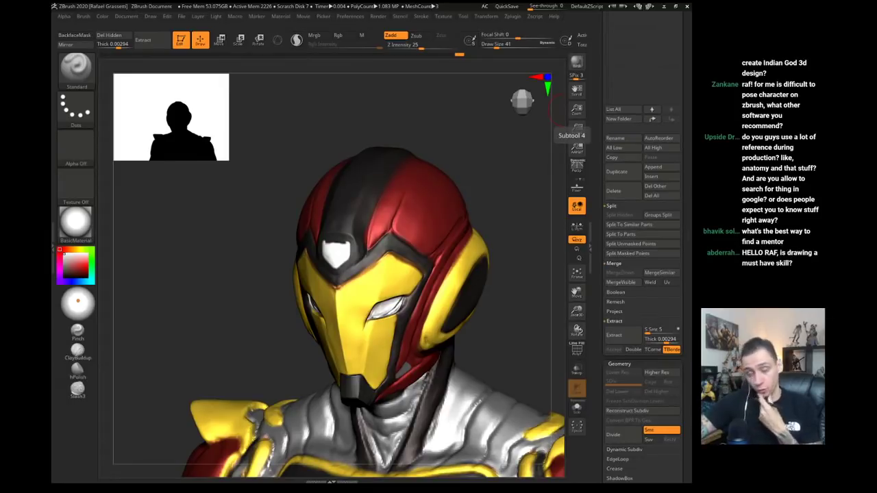
- Smooth out the white eye's surface and surrounding edges from both sides with the Clay brush at size 20
{"action": "mouse_move", "coordinate": [245, 246]}
{"action": "left_mouse_down"}
{"action": "mouse_move", "coordinate": [200, 262]}
{"action": "mouse_move", "coordinate": [205, 255]}
{"action": "mouse_move", "coordinate": [206, 308]}
{"action": "left_mouse_up"}
{"action": "key", "text": "b"}
{"action": "key", "text": "c"}
{"action": "key", "text": "l"}
{"action": "key", "text": "bracketleft"}
{"action": "key", "text": "bracketleft"}
{"action": "left_click_drag", "start_coordinate": [374, 251], "coordinate": [382, 244]}
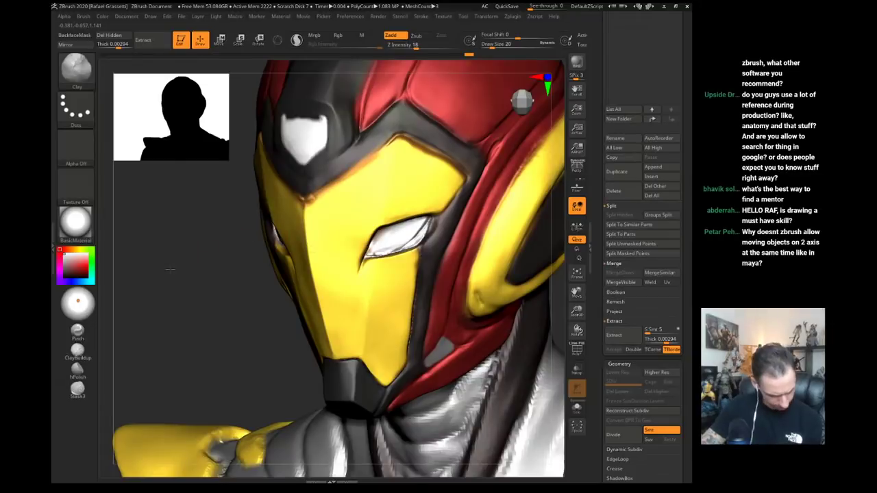
{"action": "mouse_move", "coordinate": [172, 253]}
{"action": "left_mouse_down", "text": "alt"}
{"action": "mouse_move", "coordinate": [178, 288]}
{"action": "mouse_move", "coordinate": [157, 289]}
{"action": "left_mouse_up", "text": "alt"}
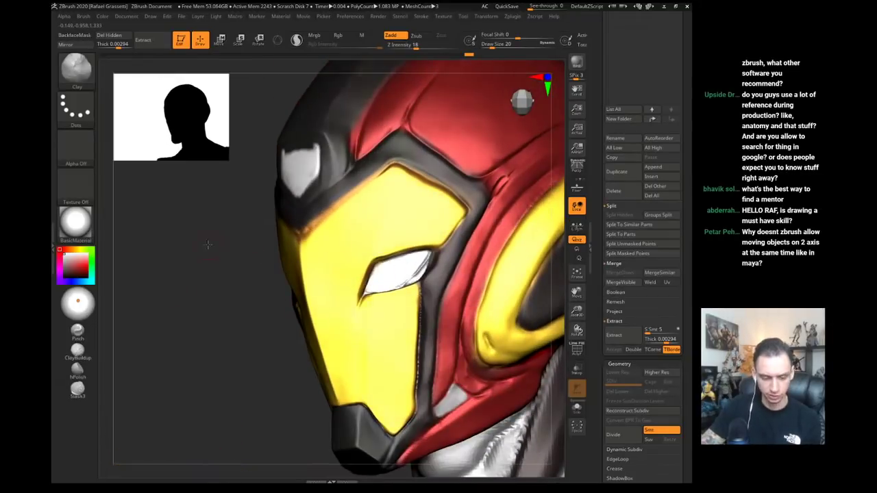
{"action": "mouse_move", "coordinate": [207, 243]}
{"action": "left_mouse_down"}
{"action": "mouse_move", "coordinate": [249, 254]}
{"action": "mouse_move", "coordinate": [264, 281]}
{"action": "left_mouse_up"}
{"action": "left_click_drag", "start_coordinate": [411, 328], "coordinate": [431, 351]}
{"action": "mouse_move", "coordinate": [280, 282]}
{"action": "left_mouse_down"}
{"action": "mouse_move", "coordinate": [301, 299]}
{"action": "mouse_move", "coordinate": [283, 277]}
{"action": "left_mouse_up"}
{"action": "left_click_drag", "start_coordinate": [411, 372], "coordinate": [405, 344]}
- Sharpen the inner corner of the white eye with the DamStandard brush at size 16 and the Clay brush at size 18
{"action": "key", "text": "b"}
{"action": "key", "text": "d"}
{"action": "key", "text": "s"}
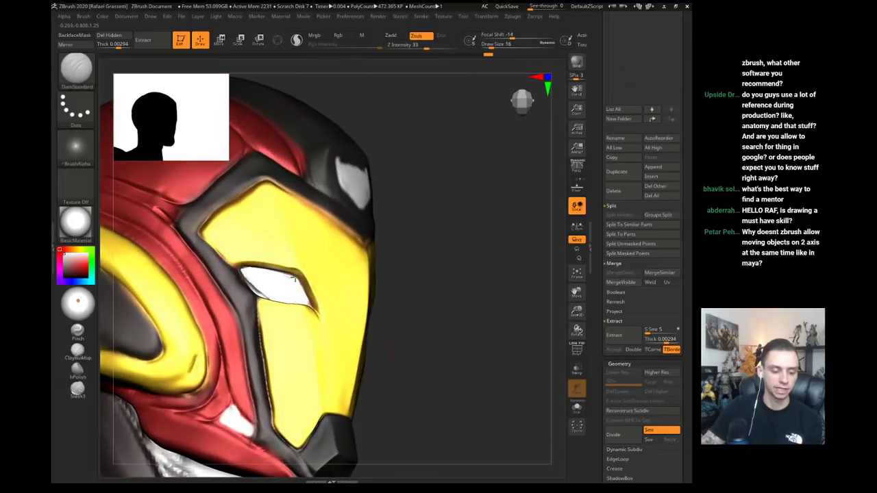
{"action": "left_click_drag", "start_coordinate": [388, 371], "coordinate": [384, 353]}
{"action": "key", "text": "b"}
{"action": "key", "text": "c"}
{"action": "key", "text": "l"}
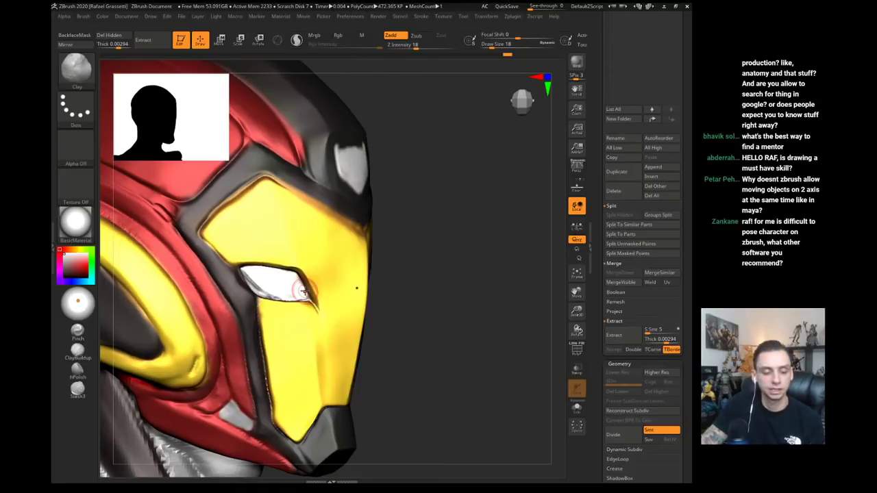
- Save the character as a ZTool file in the Ironheart folder
{"action": "mouse_move", "coordinate": [458, 374]}
{"action": "left_mouse_down", "text": "alt"}
{"action": "mouse_move", "coordinate": [212, 329]}
{"action": "mouse_move", "coordinate": [267, 245]}
{"action": "mouse_move", "coordinate": [221, 287]}
{"action": "mouse_move", "coordinate": [220, 266]}
{"action": "mouse_move", "coordinate": [235, 274]}
{"action": "left_mouse_up", "text": "alt"}
{"action": "key", "text": "ctrl+s"}
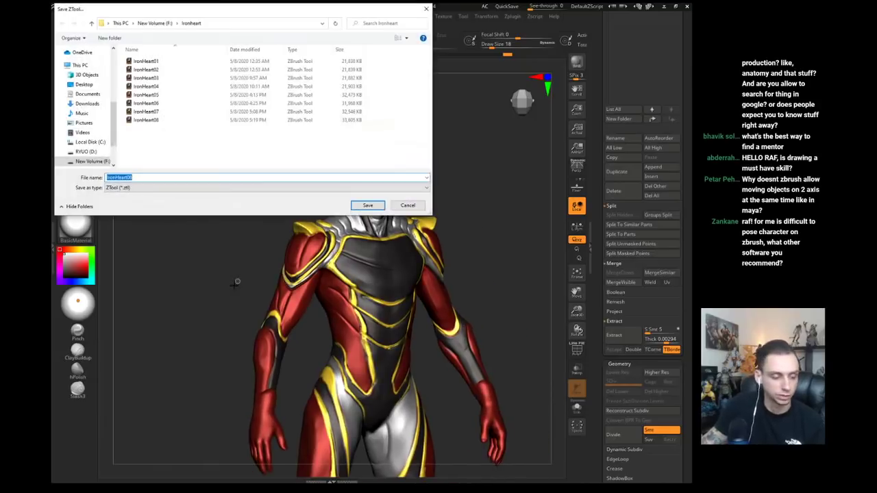
{"action": "key", "text": "Return"}
{"action": "left_click_drag", "start_coordinate": [235, 281], "coordinate": [211, 241]}
- Select the arm subtool, isolate it to examine it, and show the whole figure again
{"action": "key", "text": "shift+s"}
{"action": "key", "text": "shift+s"}
{"action": "left_click", "coordinate": [304, 262], "text": "alt"}
{"action": "key", "text": "shift+s"}
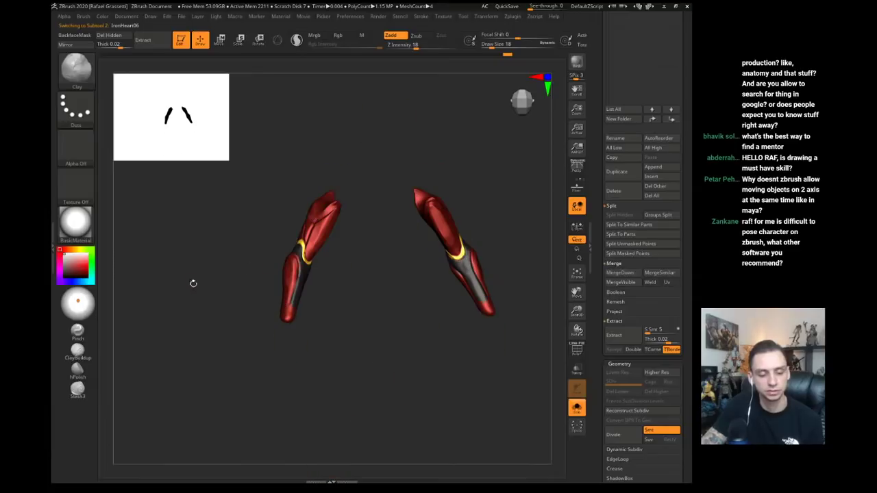
{"action": "key", "text": "shift+s"}
{"action": "left_click_drag", "start_coordinate": [200, 288], "coordinate": [184, 292]}
- Create a combined low-resolution posing mesh of all subtools with Transpose Master's TPoseMesh
{"action": "left_click", "coordinate": [512, 16]}
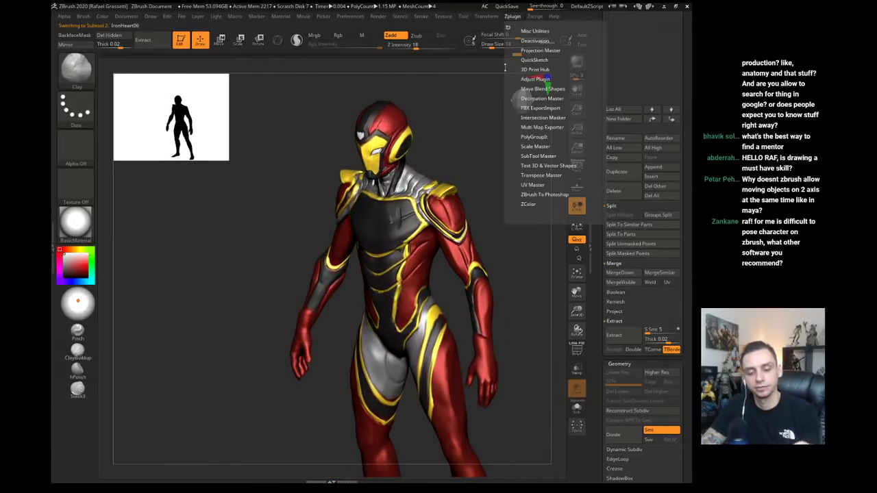
{"action": "left_click", "coordinate": [526, 177]}
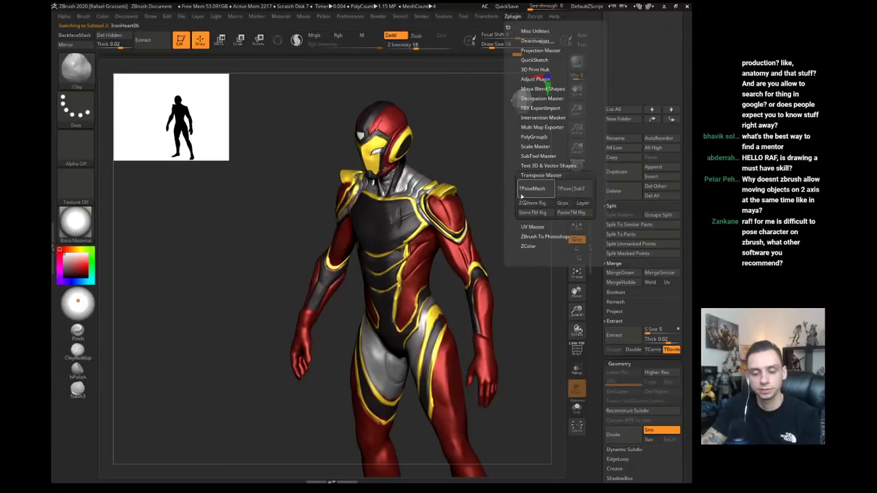
{"action": "left_click", "coordinate": [522, 194]}
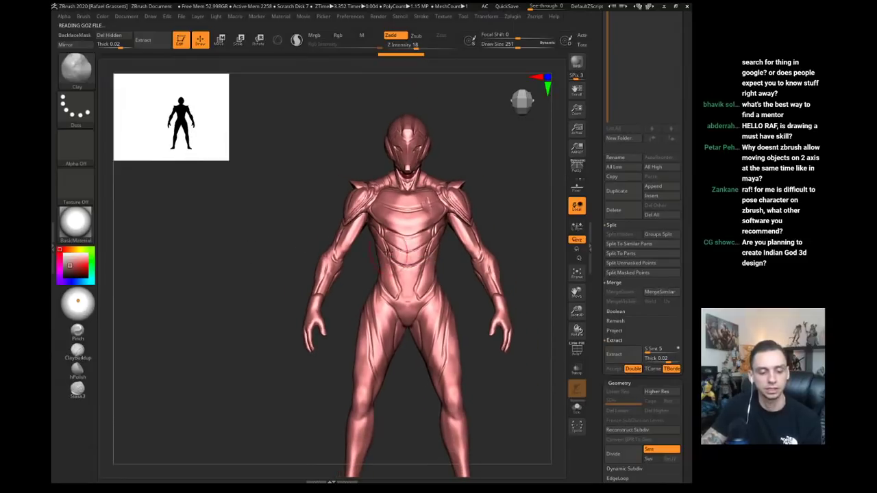
{"action": "left_click_drag", "start_coordinate": [286, 229], "coordinate": [316, 198]}
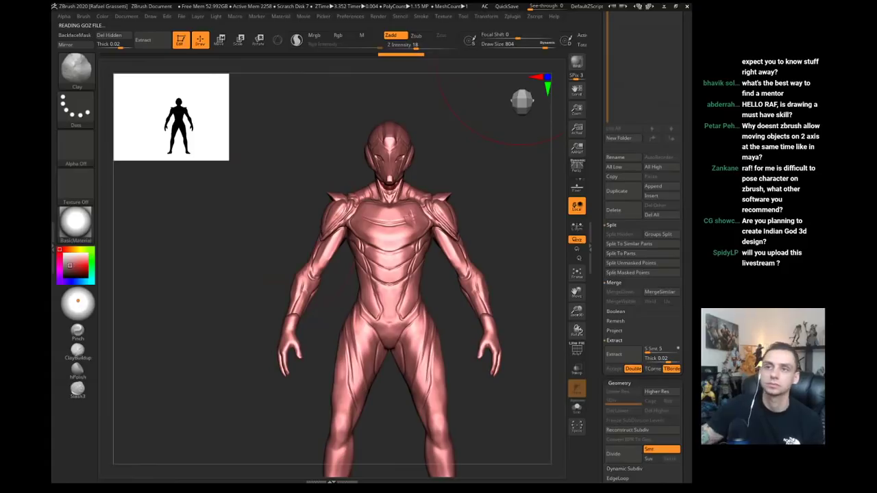
{"action": "left_click_drag", "start_coordinate": [219, 249], "coordinate": [290, 245]}
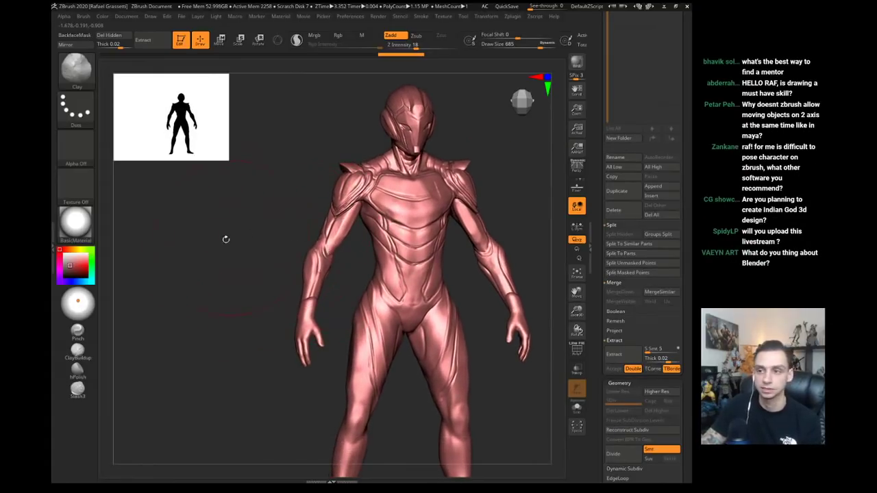
{"action": "left_click_drag", "start_coordinate": [226, 240], "coordinate": [288, 239]}
{"action": "key", "text": "r"}
{"action": "mouse_move", "coordinate": [411, 294]}
{"action": "left_mouse_down"}
{"action": "mouse_move", "coordinate": [368, 308]}
{"action": "mouse_move", "coordinate": [318, 304]}
{"action": "mouse_move", "coordinate": [330, 269]}
{"action": "mouse_move", "coordinate": [325, 248]}
{"action": "left_mouse_up"}
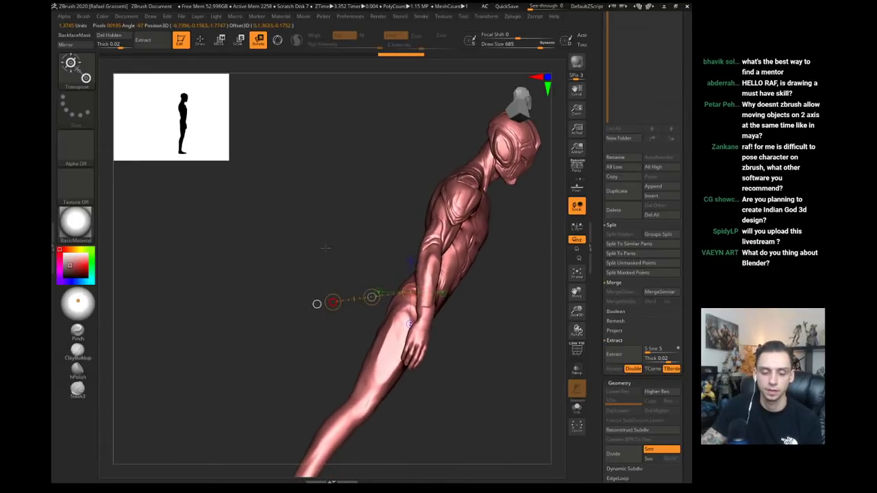
{"action": "mouse_move", "coordinate": [209, 253]}
{"action": "left_mouse_down"}
{"action": "mouse_move", "coordinate": [188, 251]}
{"action": "mouse_move", "coordinate": [182, 236]}
{"action": "left_mouse_up"}
{"action": "key", "text": "q"}
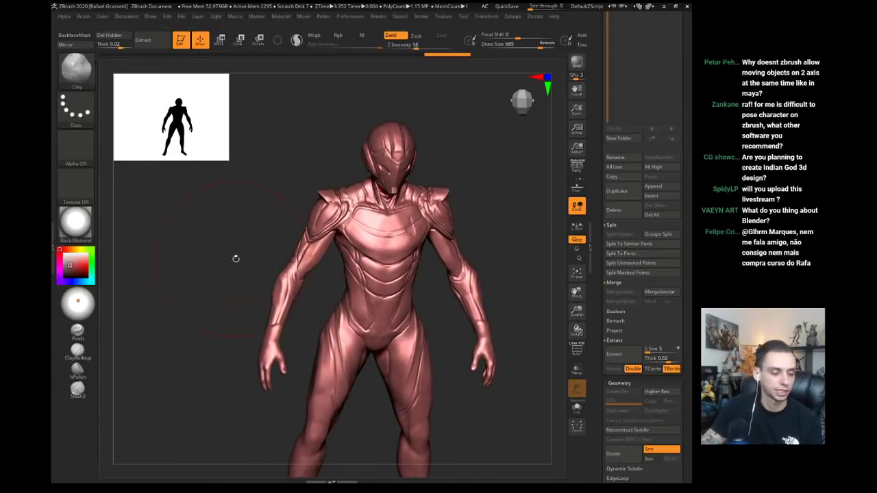
- Mask the whole posing mesh except the figure's right arm, changing the mask stroke type as needed
{"action": "mouse_move", "coordinate": [237, 312]}
{"action": "left_mouse_down", "text": "ctrl"}
{"action": "mouse_move", "coordinate": [298, 382]}
{"action": "mouse_move", "coordinate": [336, 221]}
{"action": "mouse_move", "coordinate": [277, 200]}
{"action": "left_mouse_up", "text": "ctrl"}
{"action": "mouse_move", "coordinate": [220, 209]}
{"action": "left_mouse_down", "text": "alt"}
{"action": "mouse_move", "coordinate": [106, 207]}
{"action": "mouse_move", "coordinate": [243, 203]}
{"action": "left_mouse_up", "text": "alt"}
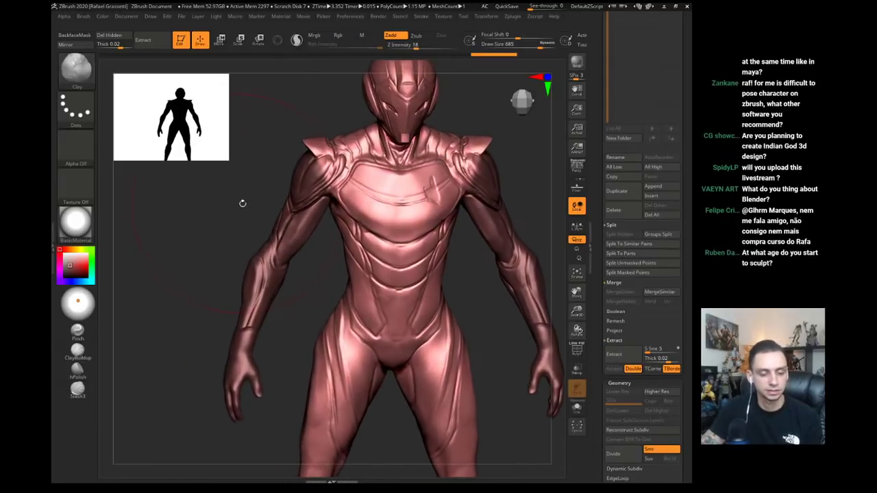
{"action": "mouse_move", "coordinate": [472, 277]}
{"action": "left_mouse_down", "text": "ctrl+alt"}
{"action": "mouse_move", "coordinate": [565, 417]}
{"action": "mouse_move", "coordinate": [433, 165]}
{"action": "mouse_move", "coordinate": [476, 287]}
{"action": "left_mouse_up", "text": "ctrl+alt"}
{"action": "left_click_drag", "start_coordinate": [492, 347], "coordinate": [460, 355], "text": "alt"}
{"action": "left_click", "coordinate": [77, 107], "text": "ctrl"}
{"action": "left_click", "coordinate": [198, 113], "text": "ctrl"}
{"action": "key", "text": "s"}
{"action": "mouse_move", "coordinate": [273, 196]}
{"action": "left_mouse_down"}
{"action": "mouse_move", "coordinate": [252, 195]}
{"action": "mouse_move", "coordinate": [276, 161]}
{"action": "mouse_move", "coordinate": [268, 198]}
{"action": "mouse_move", "coordinate": [283, 158]}
{"action": "left_mouse_up"}
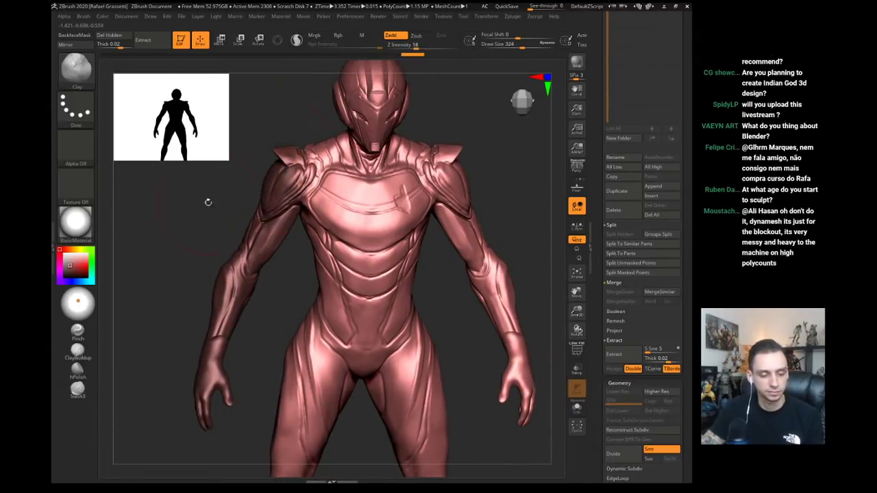
{"action": "left_click_drag", "start_coordinate": [208, 202], "coordinate": [343, 240]}
{"action": "mouse_move", "coordinate": [270, 191]}
{"action": "left_mouse_down", "text": "ctrl"}
{"action": "mouse_move", "coordinate": [266, 214]}
{"action": "mouse_move", "coordinate": [279, 155]}
{"action": "left_mouse_up", "text": "ctrl"}
{"action": "mouse_move", "coordinate": [329, 283]}
{"action": "left_mouse_down"}
{"action": "mouse_move", "coordinate": [176, 234]}
{"action": "mouse_move", "coordinate": [222, 251]}
{"action": "mouse_move", "coordinate": [308, 207]}
{"action": "left_mouse_up"}
{"action": "left_click", "coordinate": [222, 251], "text": "ctrl"}
- Try to swing the unmasked right arm forward from the shoulder with a Transpose line, and shift its position
{"action": "key", "text": "r"}
{"action": "left_click_drag", "start_coordinate": [255, 201], "coordinate": [287, 198]}
{"action": "left_click_drag", "start_coordinate": [342, 190], "coordinate": [254, 345]}
{"action": "left_click_drag", "start_coordinate": [221, 281], "coordinate": [281, 279]}
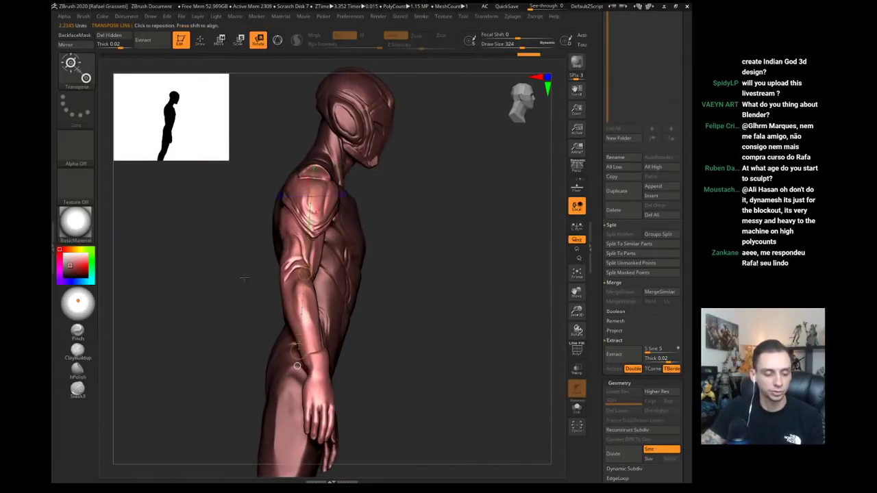
{"action": "left_click_drag", "start_coordinate": [226, 295], "coordinate": [266, 298]}
{"action": "left_click_drag", "start_coordinate": [322, 356], "coordinate": [461, 334]}
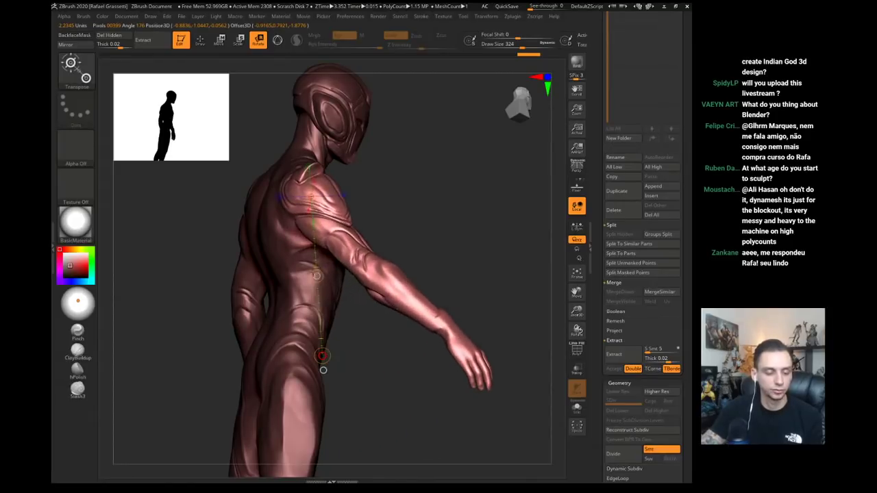
{"action": "key", "text": "w"}
{"action": "left_click_drag", "start_coordinate": [317, 276], "coordinate": [324, 276]}
{"action": "left_click_drag", "start_coordinate": [372, 317], "coordinate": [260, 315]}
- Try another rotation of the right arm around the shoulder from the front, and undo the recent arm pose changes
{"action": "left_click_drag", "start_coordinate": [235, 370], "coordinate": [206, 367]}
{"action": "left_click_drag", "start_coordinate": [296, 183], "coordinate": [162, 320]}
{"action": "key", "text": "r"}
{"action": "left_click_drag", "start_coordinate": [164, 327], "coordinate": [274, 277], "text": "alt"}
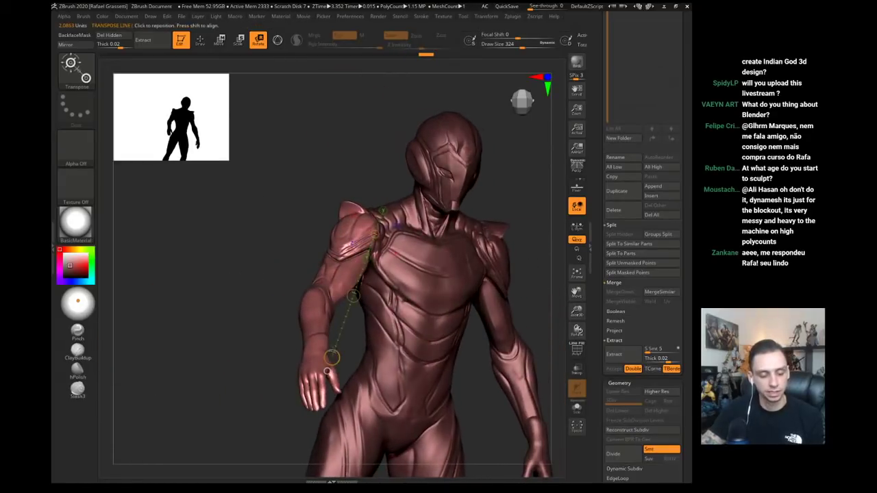
{"action": "left_click_drag", "start_coordinate": [333, 356], "coordinate": [339, 288]}
{"action": "mouse_move", "coordinate": [256, 309]}
{"action": "left_mouse_down", "text": "alt"}
{"action": "mouse_move", "coordinate": [254, 284]}
{"action": "mouse_move", "coordinate": [212, 286]}
{"action": "mouse_move", "coordinate": [254, 295]}
{"action": "left_mouse_up", "text": "alt"}
{"action": "key", "text": "ctrl+z"}
{"action": "key", "text": "ctrl+z"}
{"action": "key", "text": "ctrl+z"}
{"action": "key", "text": "ctrl+z"}
- Raise the right arm outward from the shoulder with a Transpose rotation, move it into place, and clear the mask
{"action": "left_click_drag", "start_coordinate": [341, 330], "coordinate": [275, 271]}
{"action": "mouse_move", "coordinate": [301, 300]}
{"action": "left_mouse_down"}
{"action": "mouse_move", "coordinate": [258, 296]}
{"action": "mouse_move", "coordinate": [293, 300]}
{"action": "left_mouse_up"}
{"action": "key", "text": "w"}
{"action": "left_click_drag", "start_coordinate": [351, 275], "coordinate": [341, 278]}
{"action": "left_click_drag", "start_coordinate": [303, 365], "coordinate": [290, 377], "text": "ctrl"}
{"action": "left_click_drag", "start_coordinate": [294, 372], "coordinate": [185, 271]}
- Mask the figure's left arm from the hand up to the shoulder with a lasso, and switch the mask stroke to FreeHand
{"action": "mouse_move", "coordinate": [474, 400]}
{"action": "left_mouse_down", "text": "ctrl"}
{"action": "mouse_move", "coordinate": [431, 417]}
{"action": "mouse_move", "coordinate": [387, 247]}
{"action": "mouse_move", "coordinate": [404, 249]}
{"action": "left_mouse_up", "text": "ctrl"}
{"action": "left_click", "coordinate": [76, 108], "text": "ctrl"}
{"action": "left_click", "coordinate": [199, 135], "text": "ctrl"}
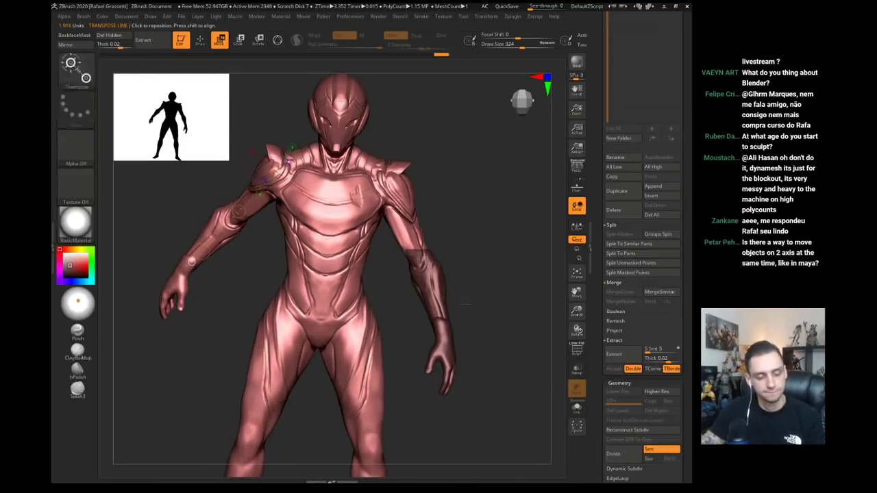
{"action": "mouse_move", "coordinate": [498, 329]}
{"action": "left_mouse_down", "text": "ctrl"}
{"action": "mouse_move", "coordinate": [398, 270]}
{"action": "mouse_move", "coordinate": [381, 214]}
{"action": "mouse_move", "coordinate": [460, 203]}
{"action": "left_mouse_up", "text": "ctrl"}
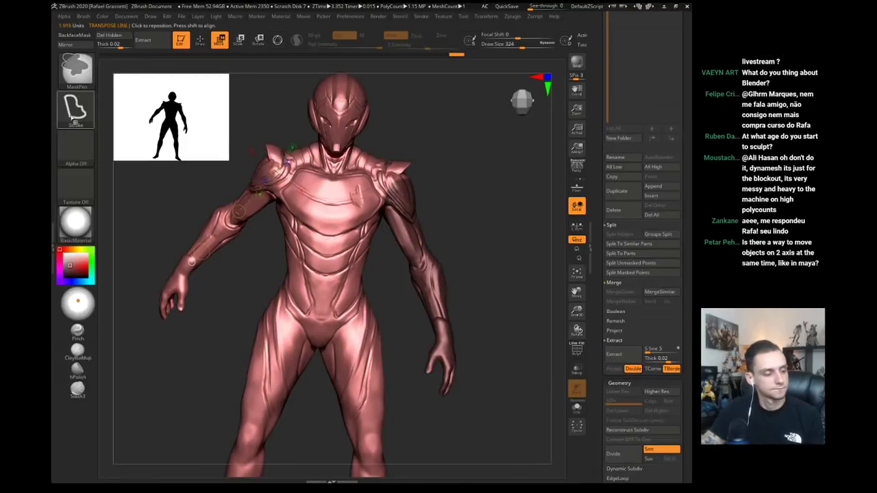
{"action": "left_click", "coordinate": [75, 112], "text": "ctrl"}
{"action": "left_click", "coordinate": [164, 133], "text": "ctrl"}
{"action": "key", "text": "q"}
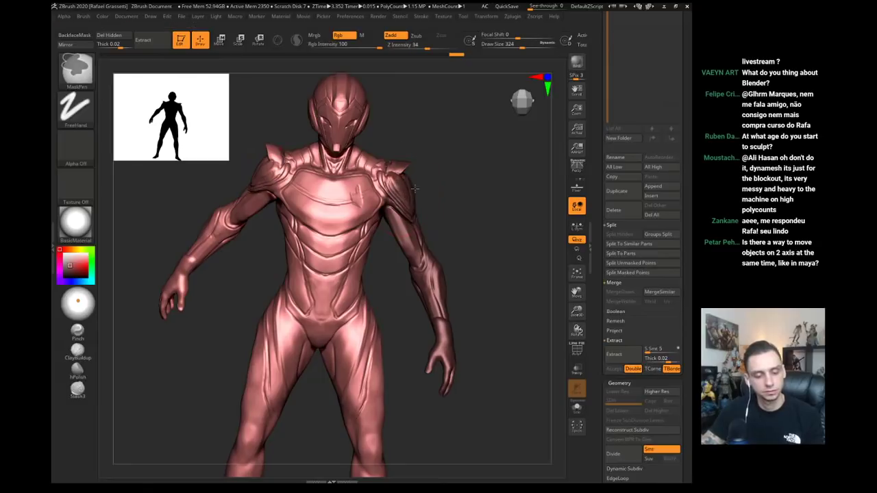
- Leave only one arm unmasked and rotate it outward from the shoulder with a Transpose line along the arm
{"action": "left_click", "coordinate": [479, 275], "text": "ctrl"}
{"action": "left_click_drag", "start_coordinate": [479, 274], "coordinate": [336, 264]}
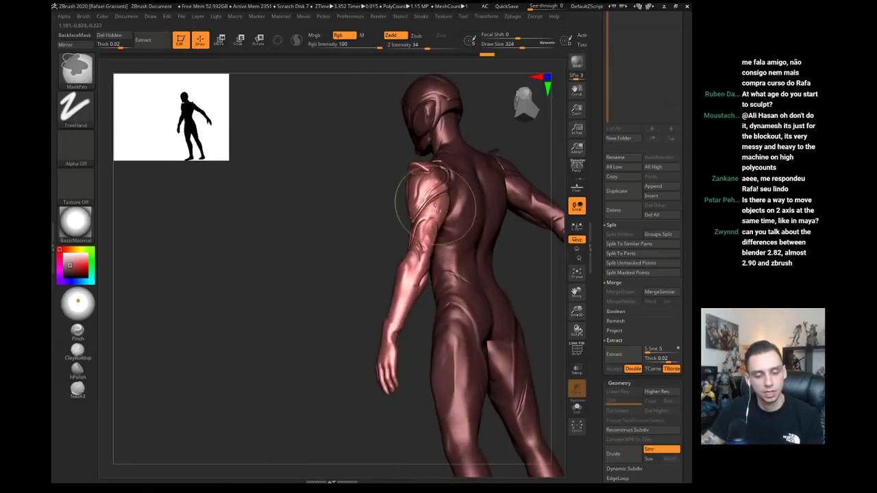
{"action": "key", "text": "r"}
{"action": "left_click_drag", "start_coordinate": [366, 197], "coordinate": [504, 205]}
{"action": "left_click_drag", "start_coordinate": [411, 173], "coordinate": [452, 320]}
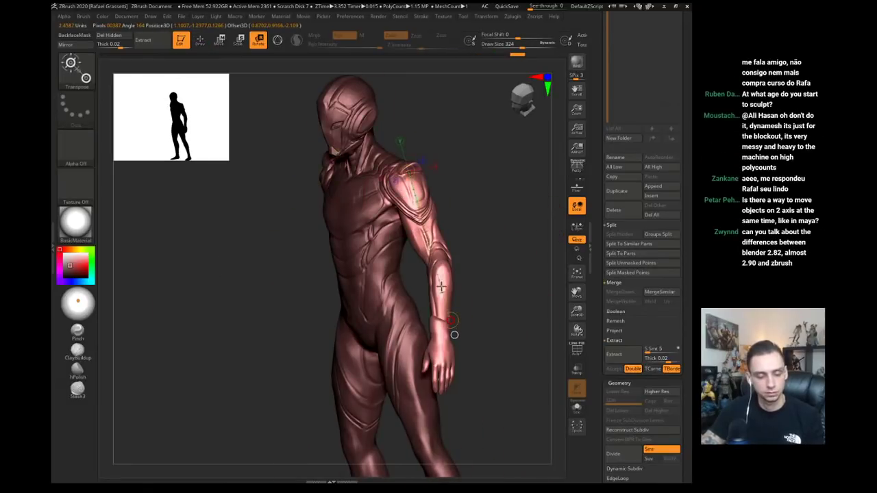
{"action": "left_click_drag", "start_coordinate": [430, 246], "coordinate": [256, 296]}
{"action": "left_click_drag", "start_coordinate": [456, 320], "coordinate": [477, 321]}
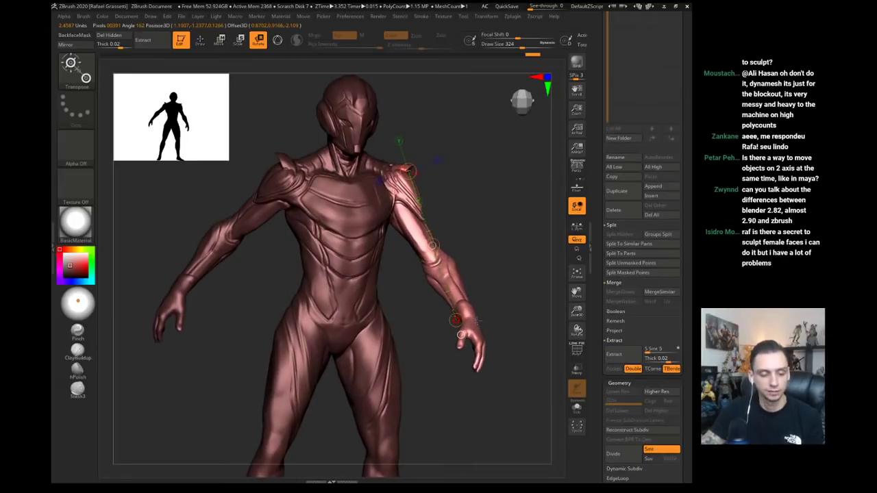
- Clear the arm's mask and mask the head, chest and both arms with MaskPen, ready for posing the torso
{"action": "key", "text": "ctrl+z"}
{"action": "key", "text": "ctrl+z"}
{"action": "key", "text": "ctrl+z"}
{"action": "key", "text": "ctrl+z"}
{"action": "key", "text": "ctrl+z"}
{"action": "key", "text": "q"}
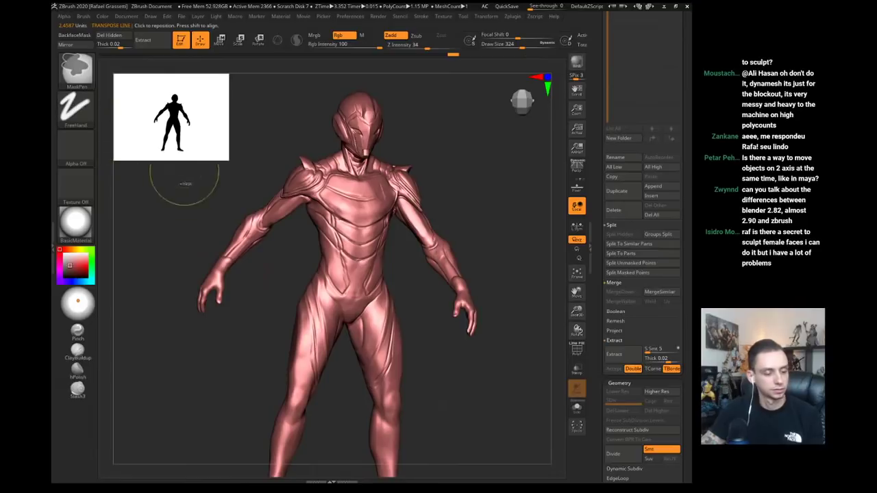
{"action": "left_click_drag", "start_coordinate": [275, 74], "coordinate": [442, 215], "text": "ctrl"}
{"action": "left_click_drag", "start_coordinate": [519, 357], "coordinate": [431, 208], "text": "ctrl"}
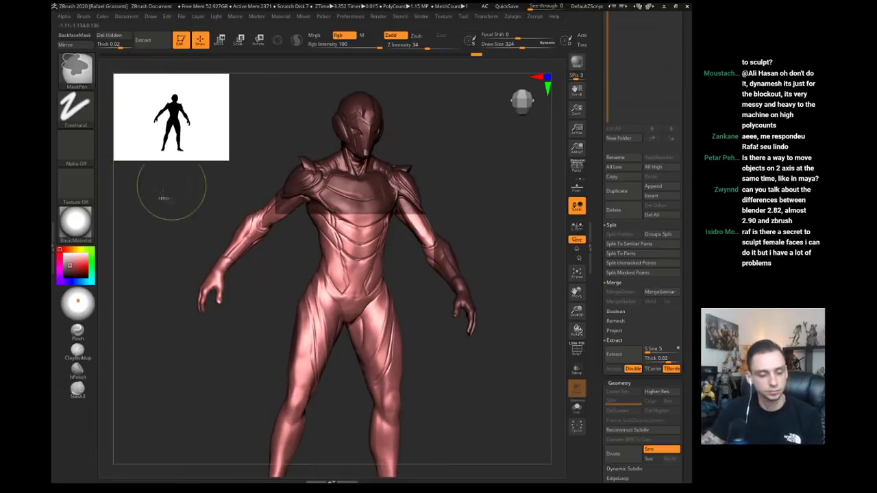
{"action": "left_click_drag", "start_coordinate": [210, 177], "coordinate": [446, 214], "text": "ctrl"}
{"action": "left_click_drag", "start_coordinate": [462, 276], "coordinate": [407, 197], "text": "ctrl"}
{"action": "key", "text": "s"}
{"action": "mouse_move", "coordinate": [336, 228]}
{"action": "left_mouse_down"}
{"action": "mouse_move", "coordinate": [345, 228]}
{"action": "mouse_move", "coordinate": [307, 205]}
{"action": "left_mouse_up"}
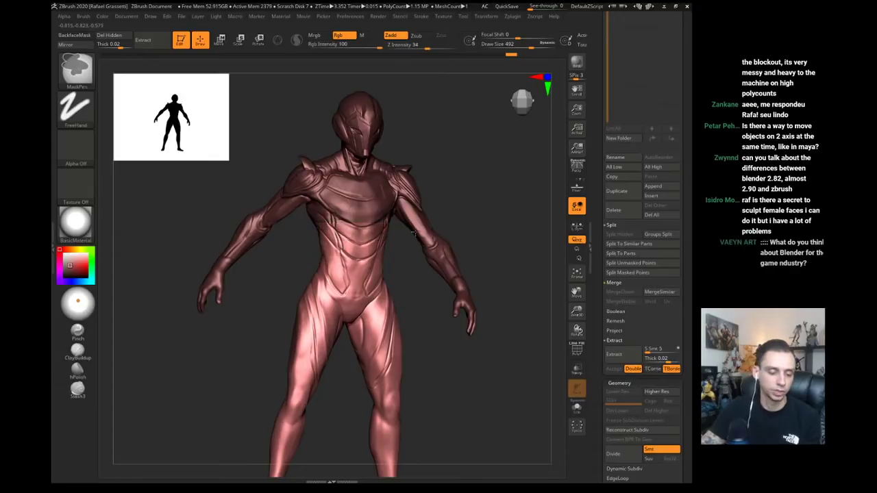
- Extend the mask around the waist from front and side with MaskPen at draw size 629
{"action": "key", "text": "bracketright"}
{"action": "left_click_drag", "start_coordinate": [342, 240], "coordinate": [363, 252], "text": "ctrl"}
{"action": "left_click_drag", "start_coordinate": [503, 229], "coordinate": [404, 236]}
{"action": "mouse_move", "coordinate": [264, 231]}
{"action": "left_mouse_down", "text": "ctrl"}
{"action": "mouse_move", "coordinate": [291, 236]}
{"action": "mouse_move", "coordinate": [267, 246]}
{"action": "left_mouse_up", "text": "ctrl"}
{"action": "left_click_drag", "start_coordinate": [390, 312], "coordinate": [487, 346]}
- Mask the hips and legs instead and rotate the free upper body at the waist with a Transpose line
{"action": "key", "text": "r"}
{"action": "left_click_drag", "start_coordinate": [309, 288], "coordinate": [474, 357], "text": "alt"}
{"action": "left_click_drag", "start_coordinate": [371, 337], "coordinate": [370, 223]}
{"action": "left_click_drag", "start_coordinate": [274, 261], "coordinate": [326, 266]}
{"action": "left_click_drag", "start_coordinate": [369, 287], "coordinate": [458, 263]}
{"action": "key", "text": "ctrl+z"}
{"action": "key", "text": "ctrl+z"}
{"action": "key", "text": "ctrl+z"}
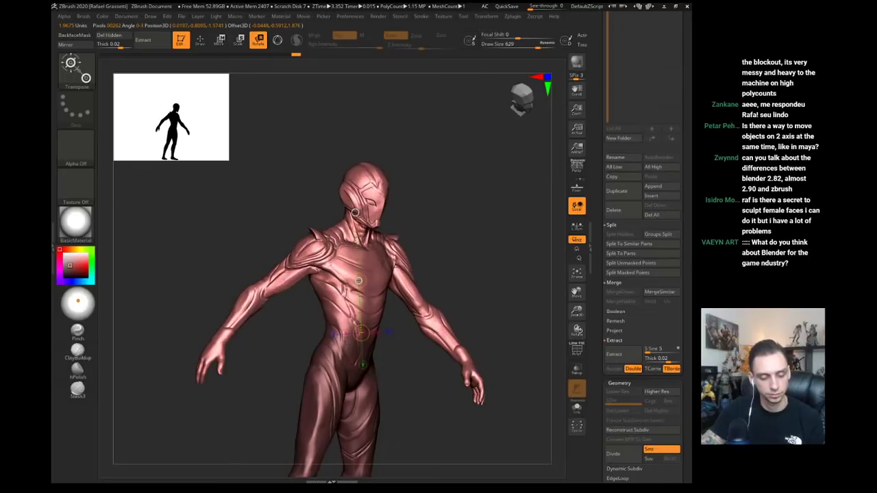
- Mask everything except the head, and rotate and move the head at the neck with Transpose
{"action": "key", "text": "ctrl+z"}
{"action": "key", "text": "ctrl+z"}
{"action": "key", "text": "ctrl+z"}
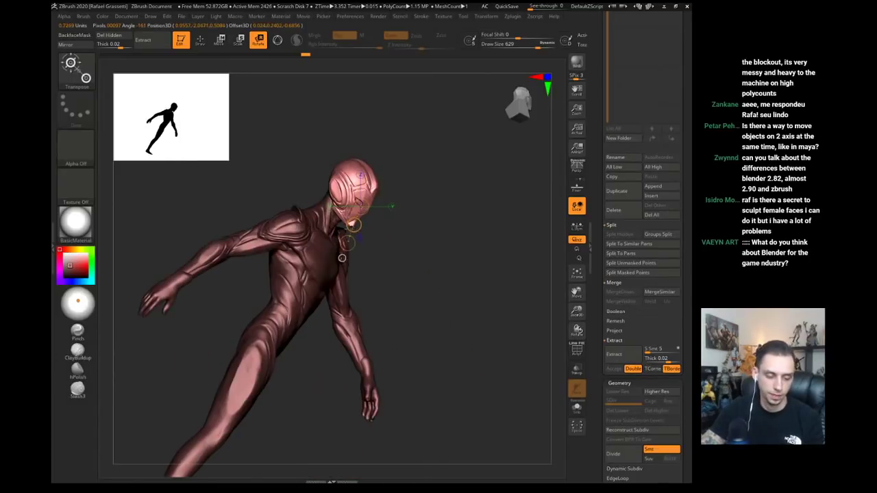
{"action": "mouse_move", "coordinate": [353, 226]}
{"action": "left_mouse_down"}
{"action": "mouse_move", "coordinate": [341, 216]}
{"action": "mouse_move", "coordinate": [345, 230]}
{"action": "left_mouse_up"}
{"action": "key", "text": "ctrl+z"}
{"action": "key", "text": "ctrl+z"}
{"action": "key", "text": "ctrl+z"}
{"action": "key", "text": "ctrl+z"}
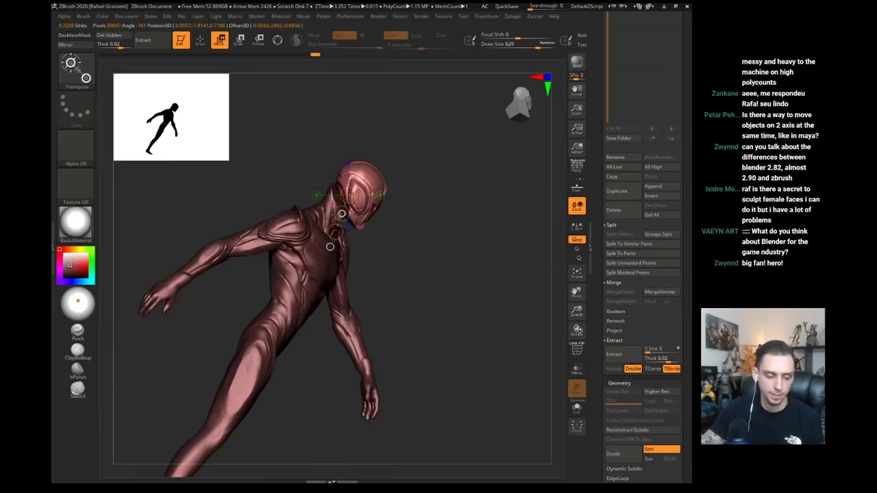
{"action": "key", "text": "ctrl+z"}
{"action": "key", "text": "ctrl+z"}
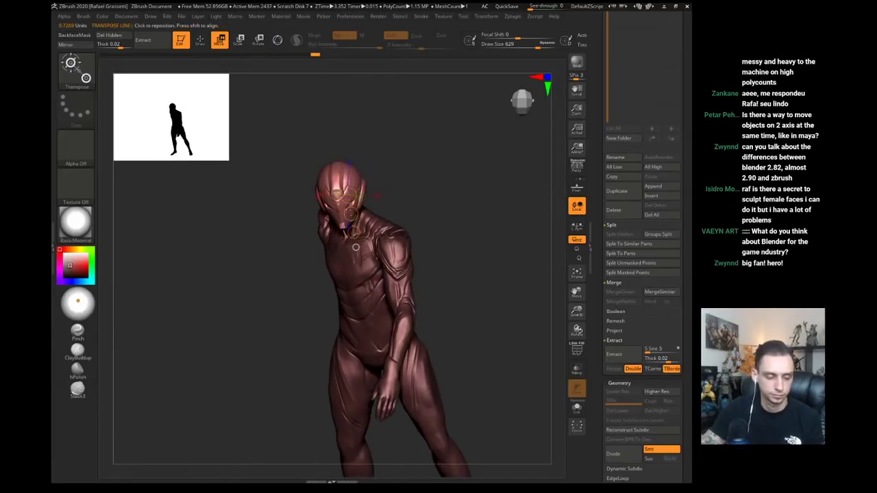
{"action": "key", "text": "ctrl+z"}
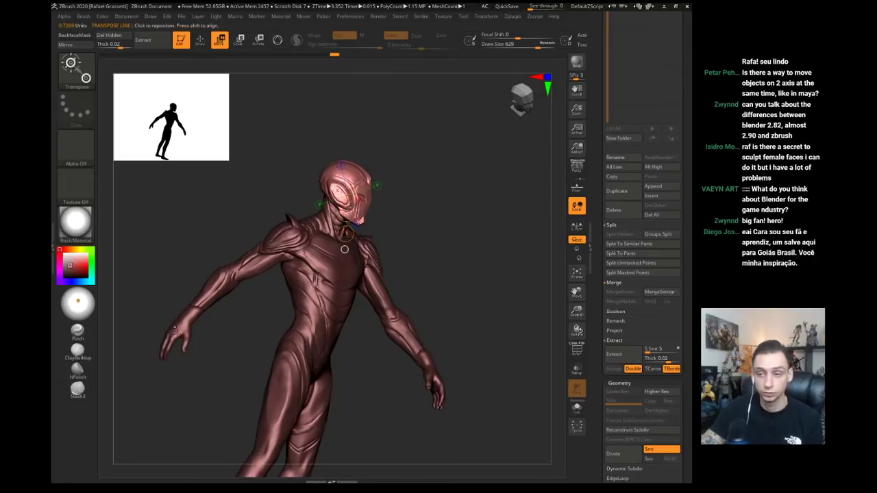
- Mask one entire leg from foot to hip, using the Lasso stroke for the thigh
{"action": "key", "text": "q"}
{"action": "mouse_move", "coordinate": [174, 395]}
{"action": "left_mouse_down", "text": "ctrl"}
{"action": "mouse_move", "coordinate": [190, 407]}
{"action": "mouse_move", "coordinate": [249, 290]}
{"action": "mouse_move", "coordinate": [224, 335]}
{"action": "left_mouse_up", "text": "ctrl"}
{"action": "key", "text": "ctrl+z"}
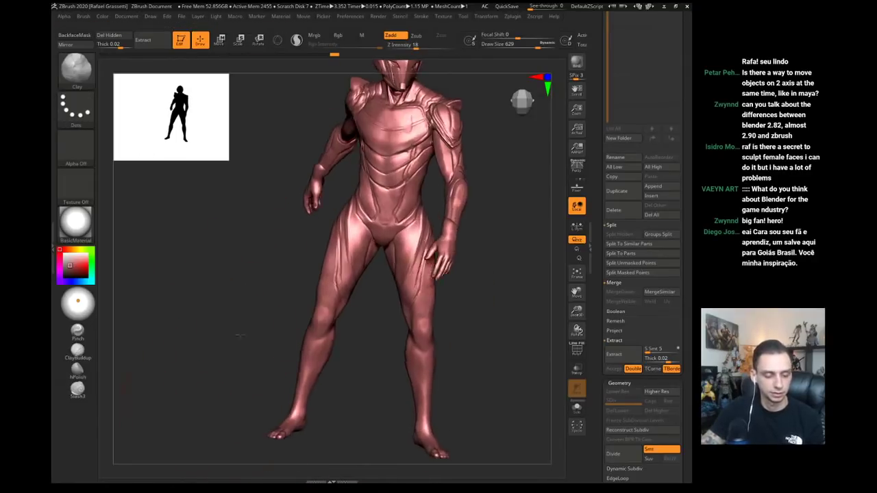
{"action": "left_click", "coordinate": [79, 120], "text": "ctrl"}
{"action": "left_click", "coordinate": [204, 152], "text": "ctrl"}
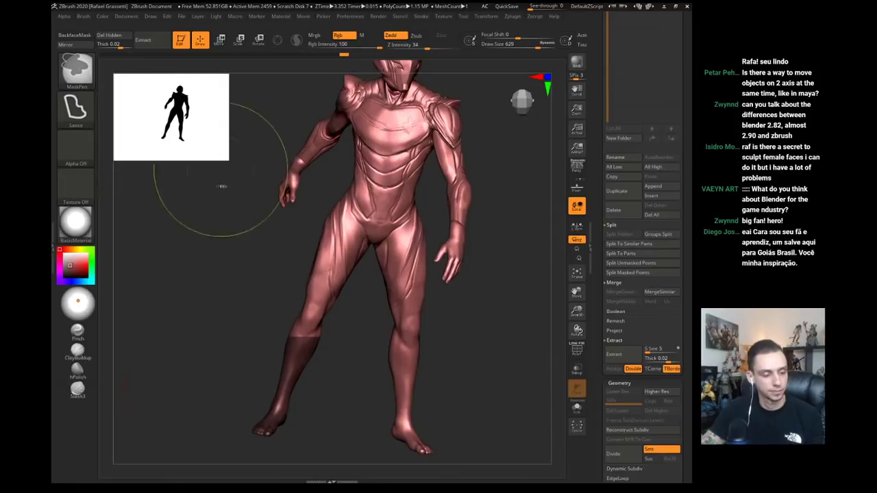
{"action": "mouse_move", "coordinate": [196, 325]}
{"action": "left_mouse_down", "text": "ctrl"}
{"action": "mouse_move", "coordinate": [354, 376]}
{"action": "mouse_move", "coordinate": [357, 221]}
{"action": "mouse_move", "coordinate": [284, 232]}
{"action": "mouse_move", "coordinate": [336, 229]}
{"action": "left_mouse_up", "text": "ctrl"}
{"action": "left_click", "coordinate": [337, 230], "text": "ctrl"}
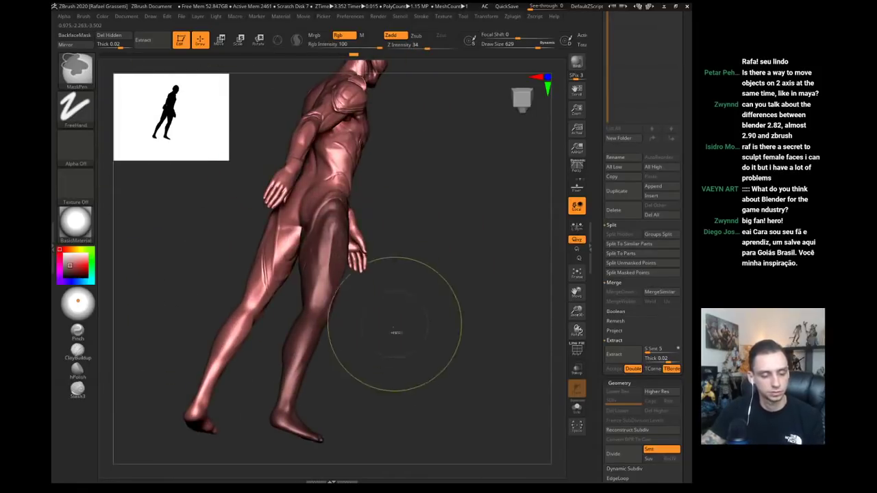
- Invert the mask to free the leg and swing it forward from the hip with a Rotate Transpose line
{"action": "left_click", "coordinate": [397, 333], "text": "ctrl"}
{"action": "left_click_drag", "start_coordinate": [398, 334], "coordinate": [346, 322]}
{"action": "key", "text": "r"}
{"action": "mouse_move", "coordinate": [341, 227]}
{"action": "left_mouse_down"}
{"action": "mouse_move", "coordinate": [318, 307]}
{"action": "mouse_move", "coordinate": [350, 335]}
{"action": "mouse_move", "coordinate": [352, 350]}
{"action": "mouse_move", "coordinate": [518, 361]}
{"action": "mouse_move", "coordinate": [551, 347]}
{"action": "mouse_move", "coordinate": [563, 321]}
{"action": "left_mouse_up"}
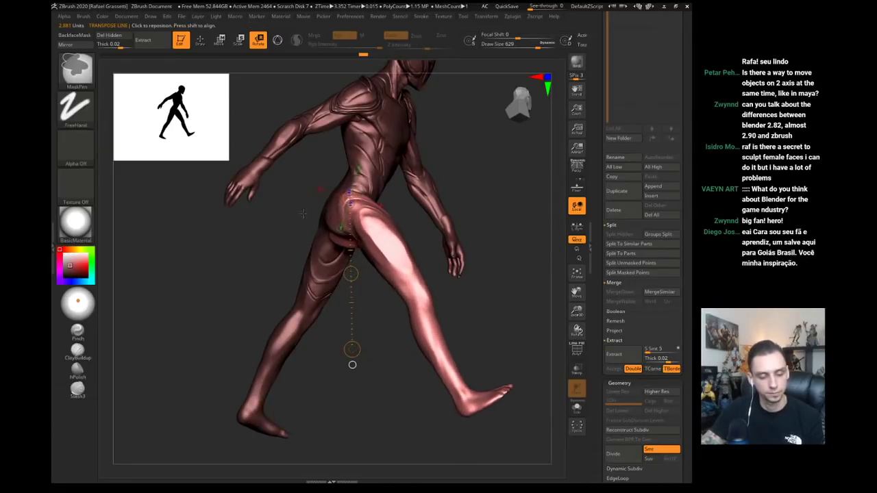
- Mask the thigh, bend the lower leg backward at the knee with Rotate Transpose, and clear the mask
{"action": "key", "text": "q"}
{"action": "mouse_move", "coordinate": [348, 218]}
{"action": "left_mouse_down", "text": "ctrl"}
{"action": "mouse_move", "coordinate": [357, 242]}
{"action": "mouse_move", "coordinate": [374, 256]}
{"action": "left_mouse_up", "text": "ctrl"}
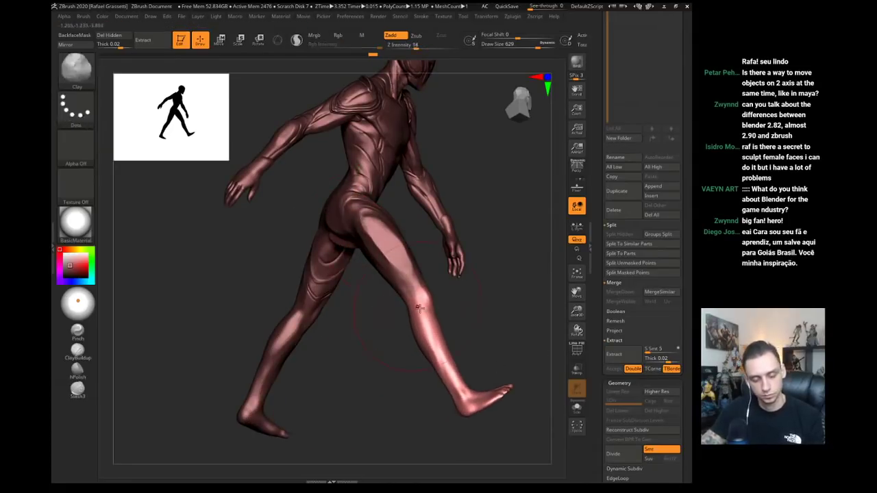
{"action": "key", "text": "r"}
{"action": "mouse_move", "coordinate": [418, 296]}
{"action": "left_mouse_down"}
{"action": "mouse_move", "coordinate": [469, 395]}
{"action": "mouse_move", "coordinate": [342, 376]}
{"action": "left_mouse_up"}
{"action": "left_click_drag", "start_coordinate": [240, 346], "coordinate": [157, 346]}
{"action": "left_click_drag", "start_coordinate": [253, 329], "coordinate": [266, 343], "text": "ctrl"}
{"action": "left_click_drag", "start_coordinate": [247, 339], "coordinate": [213, 385], "text": "alt"}
{"action": "mouse_move", "coordinate": [284, 322]}
{"action": "left_mouse_down", "text": "alt"}
{"action": "mouse_move", "coordinate": [208, 381]}
{"action": "mouse_move", "coordinate": [216, 386]}
{"action": "mouse_move", "coordinate": [209, 391]}
{"action": "mouse_move", "coordinate": [389, 252]}
{"action": "mouse_move", "coordinate": [384, 233]}
{"action": "mouse_move", "coordinate": [408, 225]}
{"action": "left_mouse_up", "text": "alt"}
- Switch the active tool from the merged pose mesh back to the coloured Ironheart suit with its subtools
{"action": "left_click", "coordinate": [514, 16]}
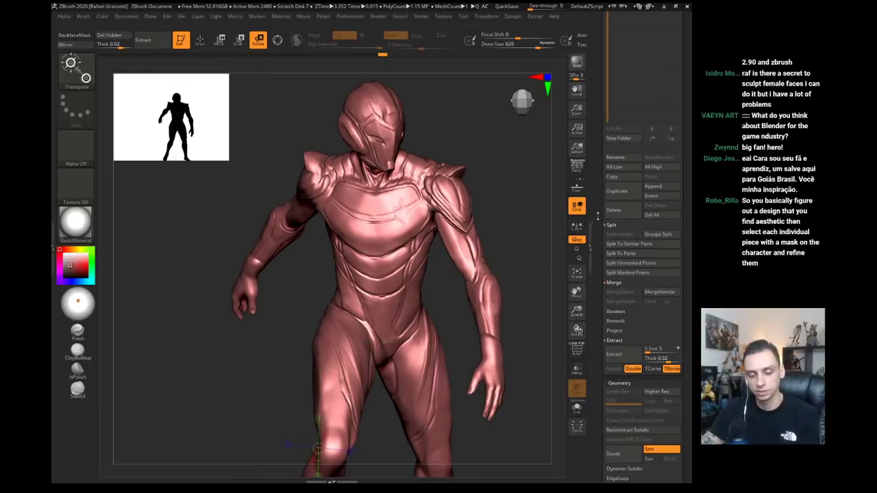
{"action": "left_click_drag", "start_coordinate": [598, 195], "coordinate": [596, 306]}
{"action": "left_click_drag", "start_coordinate": [532, 294], "coordinate": [522, 369], "text": "alt"}
{"action": "left_click", "coordinate": [662, 191]}
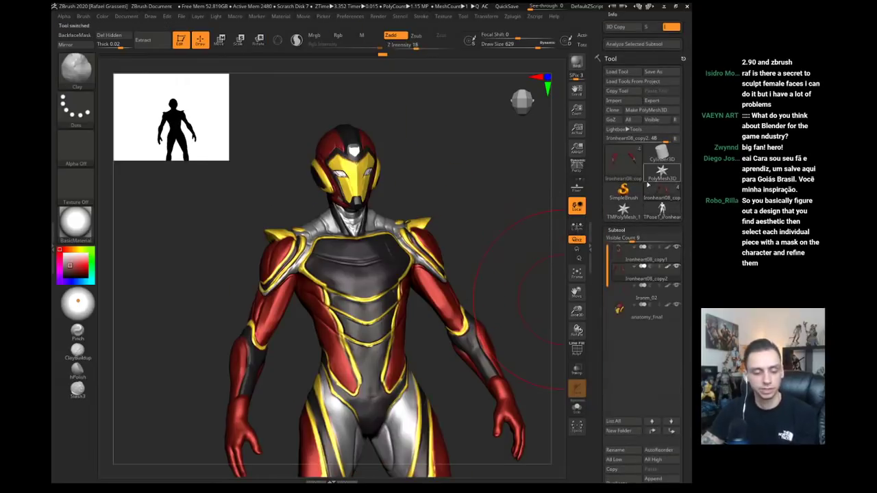
{"action": "left_click_drag", "start_coordinate": [225, 234], "coordinate": [187, 252]}
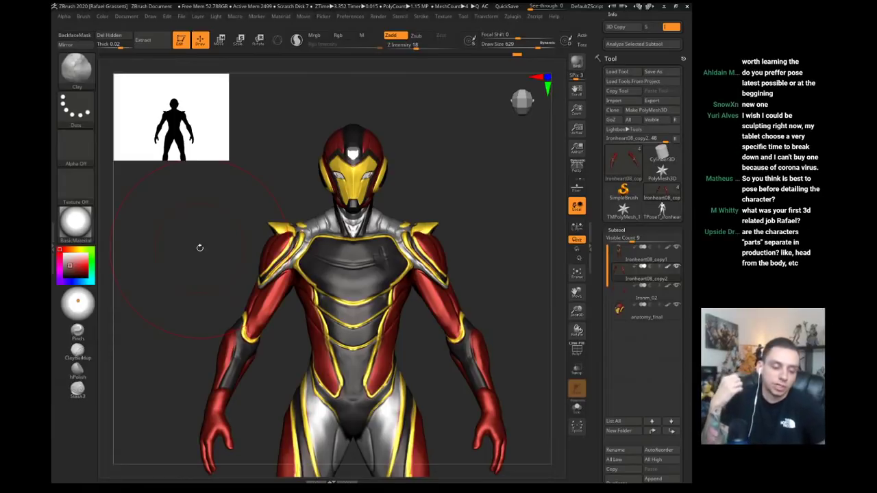
- Make the Ironheart08_copy1 body subtool active, choose the Move brush at draw size 182, and turn on perspective
{"action": "mouse_move", "coordinate": [210, 230]}
{"action": "left_mouse_down"}
{"action": "mouse_move", "coordinate": [248, 244]}
{"action": "mouse_move", "coordinate": [308, 235]}
{"action": "mouse_move", "coordinate": [300, 240]}
{"action": "mouse_move", "coordinate": [310, 261]}
{"action": "left_mouse_up"}
{"action": "left_click", "coordinate": [295, 237], "text": "alt"}
{"action": "key", "text": "b"}
{"action": "key", "text": "m"}
{"action": "key", "text": "v"}
{"action": "key", "text": "s"}
{"action": "key", "text": "s"}
{"action": "key", "text": "s"}
{"action": "left_click_drag", "start_coordinate": [260, 253], "coordinate": [201, 204], "text": "alt"}
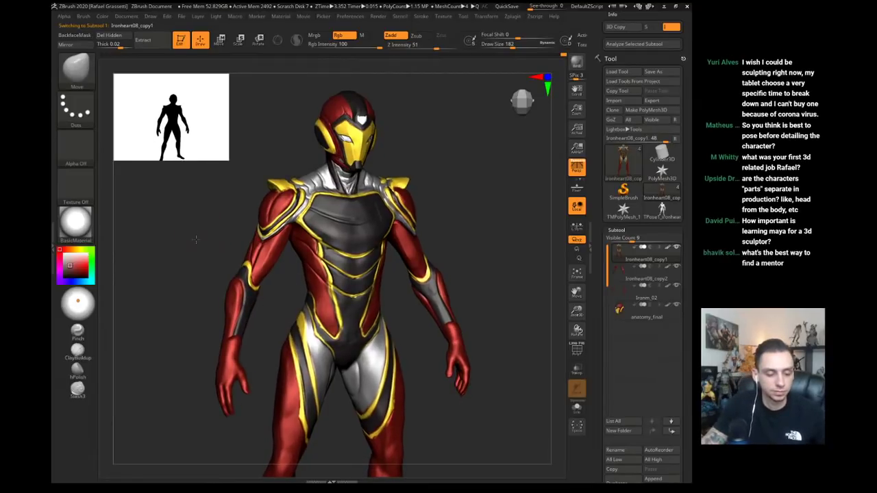
{"action": "key", "text": "p"}
{"action": "left_click_drag", "start_coordinate": [205, 247], "coordinate": [191, 222]}
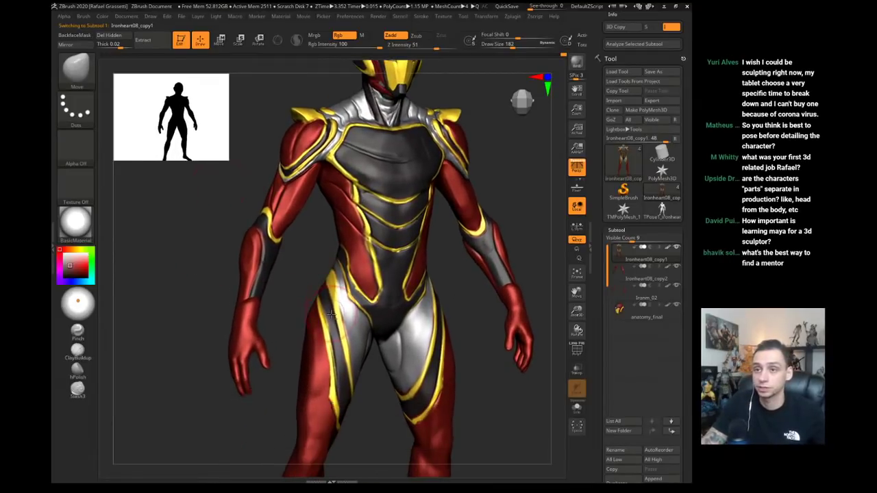
- Adjust the outer hip with the Move brush and set its draw size to 318
{"action": "mouse_move", "coordinate": [325, 293]}
{"action": "left_mouse_down"}
{"action": "mouse_move", "coordinate": [307, 296]}
{"action": "mouse_move", "coordinate": [353, 320]}
{"action": "left_mouse_up"}
{"action": "key", "text": "s"}
{"action": "left_click", "coordinate": [329, 308]}
{"action": "left_click_drag", "start_coordinate": [228, 218], "coordinate": [197, 299], "text": "alt"}
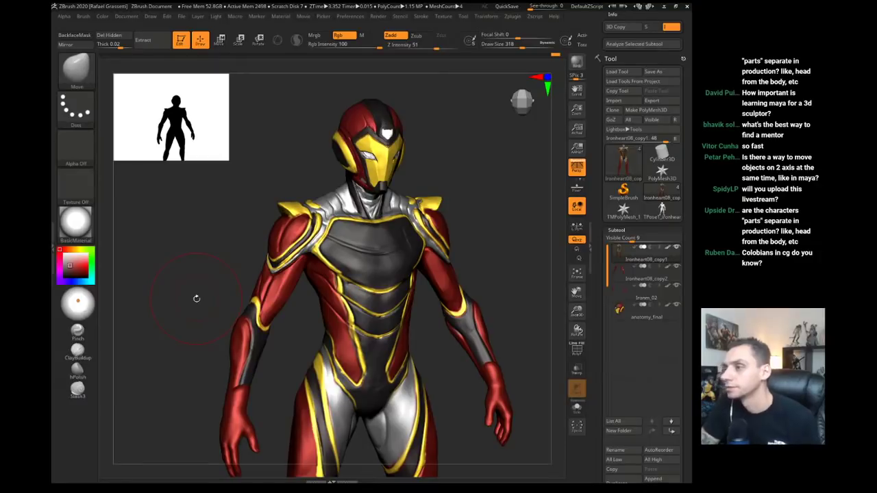
{"action": "left_click_drag", "start_coordinate": [247, 188], "coordinate": [268, 196]}
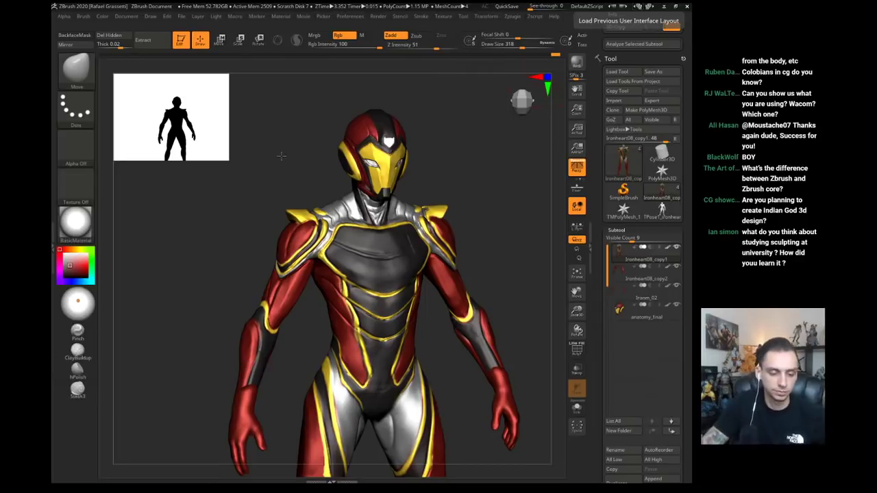
{"action": "left_click_drag", "start_coordinate": [280, 153], "coordinate": [293, 147]}
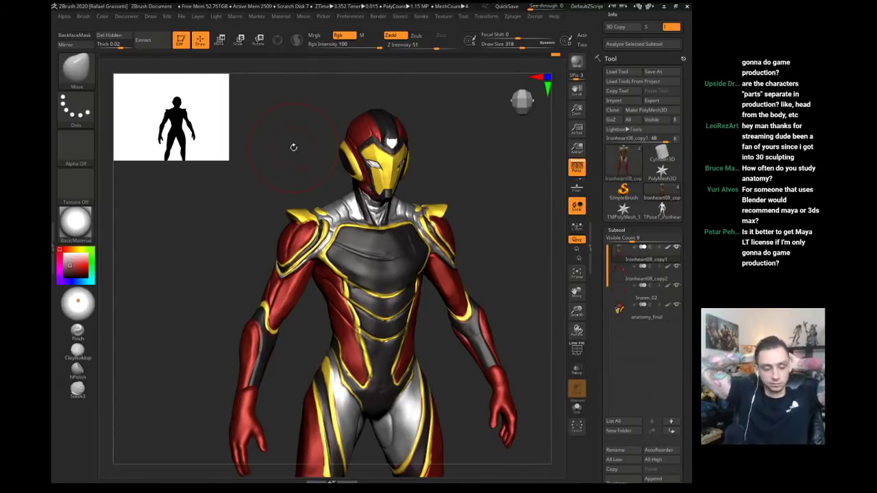
- Isolate the body subtool in Solo mode and reshape the hip in profile with the Move brush at draw size 685
{"action": "mouse_move", "coordinate": [214, 229]}
{"action": "left_mouse_down"}
{"action": "mouse_move", "coordinate": [196, 212]}
{"action": "mouse_move", "coordinate": [206, 220]}
{"action": "mouse_move", "coordinate": [190, 246]}
{"action": "mouse_move", "coordinate": [206, 201]}
{"action": "mouse_move", "coordinate": [288, 342]}
{"action": "mouse_move", "coordinate": [306, 353]}
{"action": "mouse_move", "coordinate": [259, 364]}
{"action": "left_mouse_up"}
{"action": "key", "text": "s"}
{"action": "key", "text": "alt+s"}
{"action": "key", "text": "s"}
{"action": "mouse_move", "coordinate": [345, 371]}
{"action": "left_mouse_down"}
{"action": "mouse_move", "coordinate": [355, 371]}
{"action": "mouse_move", "coordinate": [344, 357]}
{"action": "left_mouse_up"}
{"action": "left_click_drag", "start_coordinate": [249, 333], "coordinate": [267, 331]}
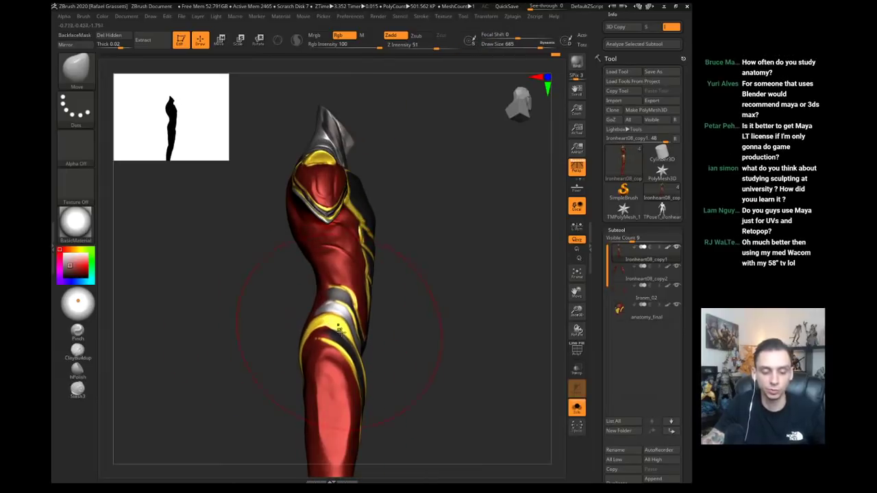
- Adjust the back contour of the thigh in profile with the Move brush, reducing its draw size to 484 and 400
{"action": "left_click_drag", "start_coordinate": [407, 384], "coordinate": [329, 317]}
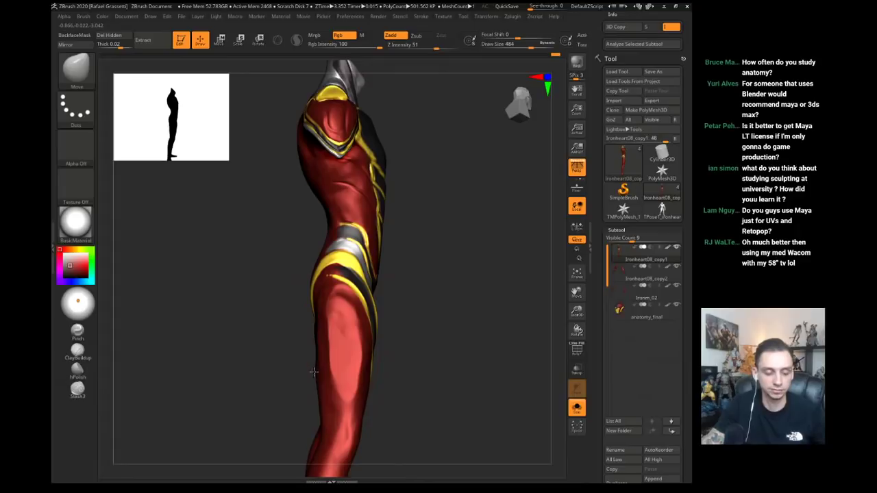
{"action": "left_click_drag", "start_coordinate": [317, 371], "coordinate": [313, 371]}
{"action": "key", "text": "s"}
{"action": "left_click_drag", "start_coordinate": [319, 393], "coordinate": [317, 400]}
{"action": "key", "text": "bracketleft"}
{"action": "key", "text": "bracketleft"}
{"action": "mouse_move", "coordinate": [371, 363]}
{"action": "left_mouse_down"}
{"action": "mouse_move", "coordinate": [308, 325]}
{"action": "mouse_move", "coordinate": [274, 321]}
{"action": "left_mouse_up"}
- Build up the front and outer upper thigh with the Clay brush, setting its Z Intensity to 10
{"action": "key", "text": "b"}
{"action": "key", "text": "c"}
{"action": "key", "text": "l"}
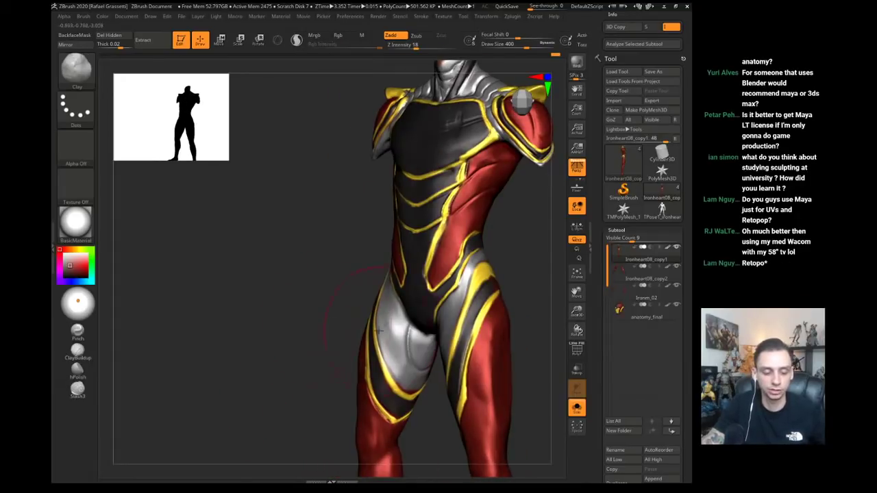
{"action": "mouse_move", "coordinate": [382, 294]}
{"action": "left_mouse_down"}
{"action": "mouse_move", "coordinate": [387, 330]}
{"action": "mouse_move", "coordinate": [370, 258]}
{"action": "mouse_move", "coordinate": [389, 344]}
{"action": "left_mouse_up"}
{"action": "left_click", "coordinate": [410, 47]}
{"action": "mouse_move", "coordinate": [298, 296]}
{"action": "left_mouse_down"}
{"action": "mouse_move", "coordinate": [344, 303]}
{"action": "mouse_move", "coordinate": [387, 333]}
{"action": "left_mouse_up"}
{"action": "left_click_drag", "start_coordinate": [388, 295], "coordinate": [392, 324]}
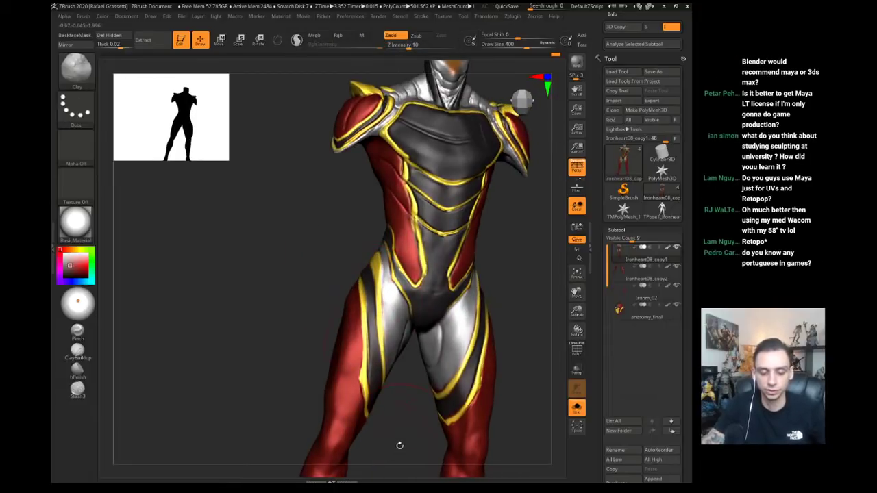
{"action": "left_click_drag", "start_coordinate": [400, 444], "coordinate": [403, 436]}
- Refine the back of the thigh with Clay at draw size 228, and adjust its profile with Move at 338
{"action": "mouse_move", "coordinate": [298, 322]}
{"action": "left_mouse_down"}
{"action": "mouse_move", "coordinate": [361, 266]}
{"action": "mouse_move", "coordinate": [360, 315]}
{"action": "left_mouse_up"}
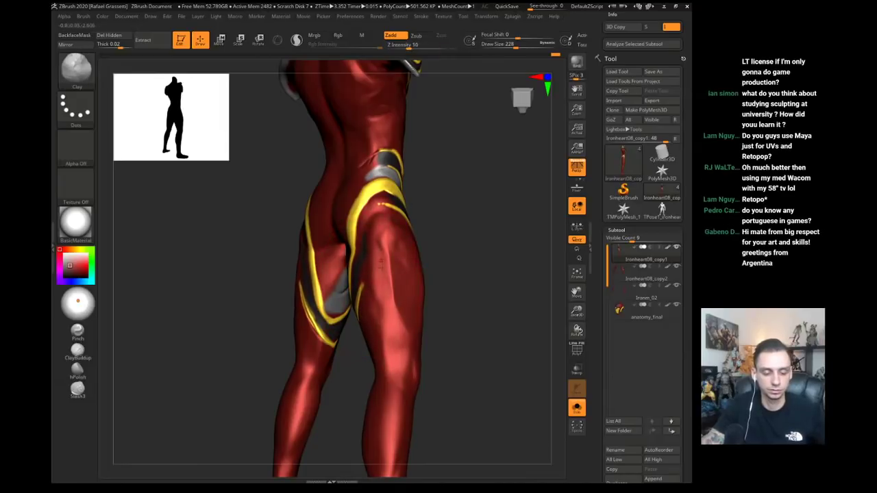
{"action": "left_click_drag", "start_coordinate": [357, 414], "coordinate": [340, 400]}
{"action": "key", "text": "b"}
{"action": "key", "text": "m"}
{"action": "key", "text": "v"}
{"action": "key", "text": "s"}
{"action": "left_click_drag", "start_coordinate": [367, 282], "coordinate": [370, 268]}
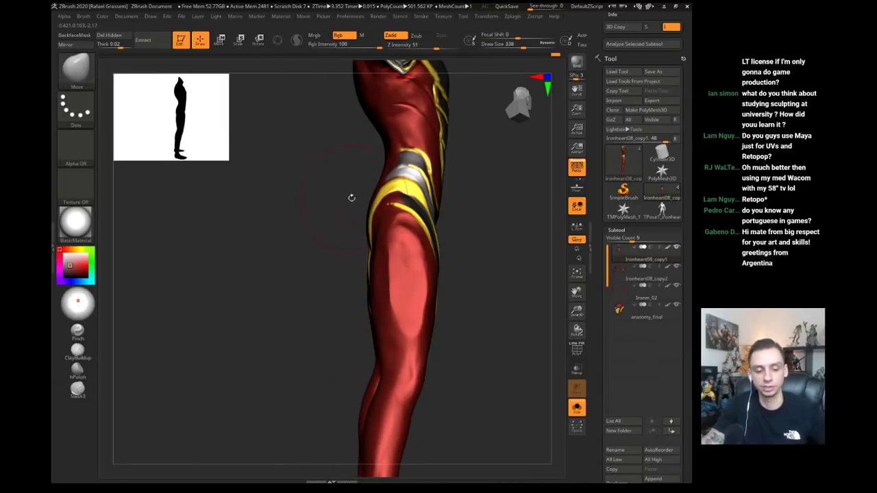
- Add volume to the buttock from behind with the Clay brush at draw size 223
{"action": "left_click_drag", "start_coordinate": [352, 198], "coordinate": [336, 219]}
{"action": "key", "text": "b"}
{"action": "key", "text": "c"}
{"action": "key", "text": "l"}
{"action": "key", "text": "s"}
{"action": "left_click", "coordinate": [350, 224]}
{"action": "left_click_drag", "start_coordinate": [388, 198], "coordinate": [393, 240]}
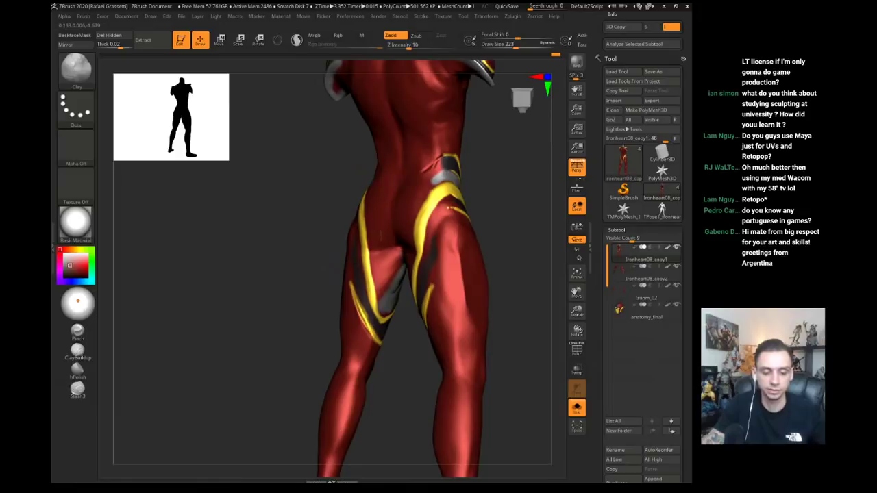
- Reshape the buttock's profile in side view with the Move brush at draw size 344
{"action": "left_click_drag", "start_coordinate": [341, 226], "coordinate": [298, 222]}
{"action": "key", "text": "b"}
{"action": "key", "text": "m"}
{"action": "key", "text": "v"}
{"action": "key", "text": "s"}
{"action": "left_click", "coordinate": [376, 226]}
{"action": "mouse_move", "coordinate": [380, 230]}
{"action": "left_mouse_down"}
{"action": "mouse_move", "coordinate": [388, 199]}
{"action": "mouse_move", "coordinate": [362, 202]}
{"action": "left_mouse_up"}
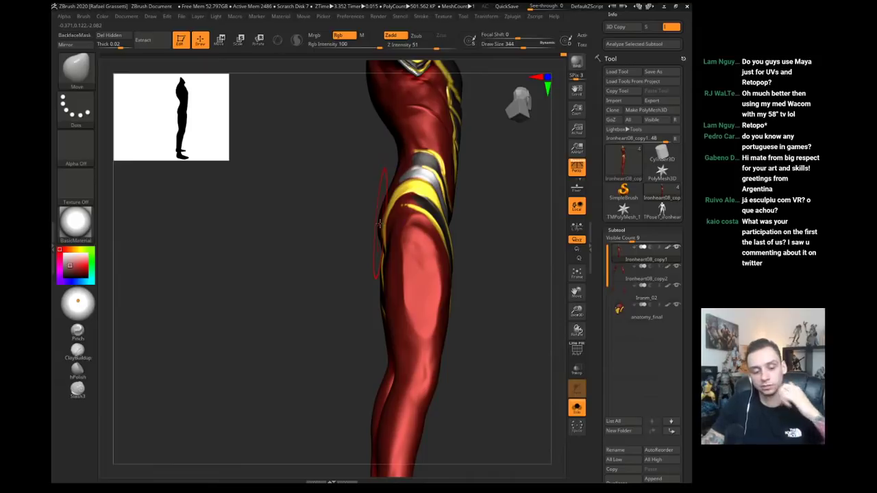
- Refine the buttock and outer thigh with the Clay brush at draw size 158, and reduce the size to 120
{"action": "key", "text": "b"}
{"action": "key", "text": "c"}
{"action": "key", "text": "l"}
{"action": "mouse_move", "coordinate": [378, 225]}
{"action": "left_mouse_down"}
{"action": "mouse_move", "coordinate": [362, 237]}
{"action": "mouse_move", "coordinate": [422, 242]}
{"action": "mouse_move", "coordinate": [414, 239]}
{"action": "mouse_move", "coordinate": [409, 267]}
{"action": "left_mouse_up"}
{"action": "mouse_move", "coordinate": [219, 196]}
{"action": "left_mouse_down"}
{"action": "mouse_move", "coordinate": [384, 215]}
{"action": "mouse_move", "coordinate": [401, 234]}
{"action": "mouse_move", "coordinate": [372, 250]}
{"action": "left_mouse_up"}
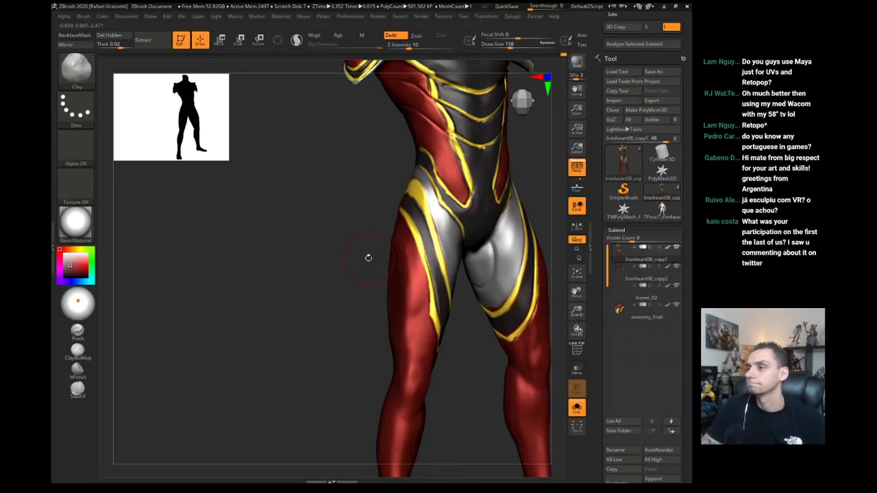
{"action": "left_click_drag", "start_coordinate": [338, 258], "coordinate": [394, 268]}
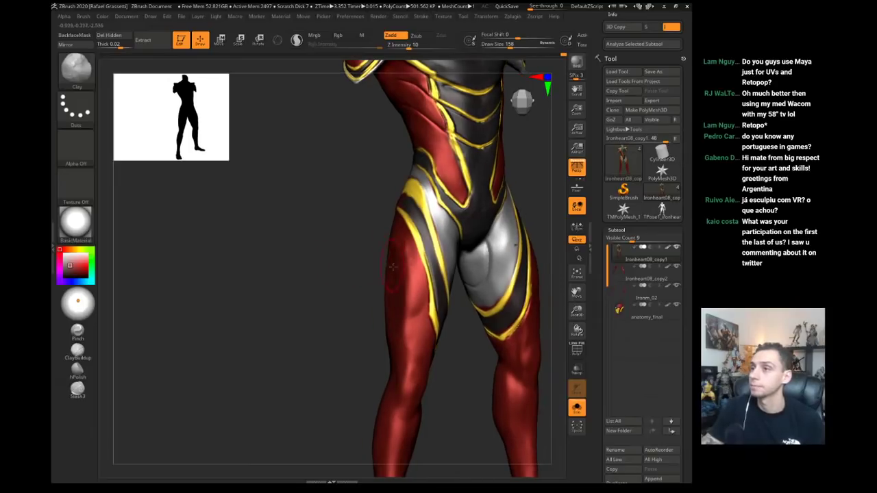
{"action": "key", "text": "s"}
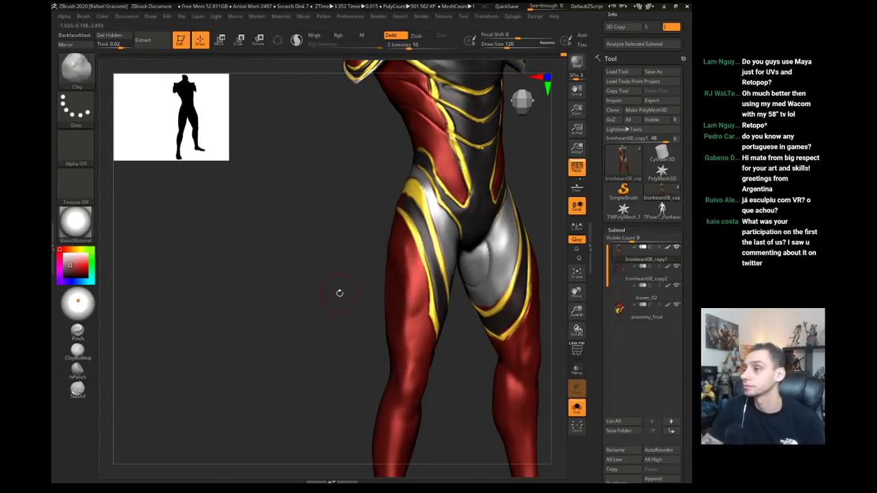
- Turn off Solo to show the whole figure, and adjust the outer knee profile with the Move brush at draw size 299
{"action": "mouse_move", "coordinate": [343, 325]}
{"action": "left_mouse_down"}
{"action": "mouse_move", "coordinate": [250, 306]}
{"action": "mouse_move", "coordinate": [354, 329]}
{"action": "left_mouse_up"}
{"action": "key", "text": "shift+s"}
{"action": "key", "text": "b"}
{"action": "key", "text": "m"}
{"action": "key", "text": "v"}
{"action": "key", "text": "s"}
{"action": "left_click", "coordinate": [356, 355]}
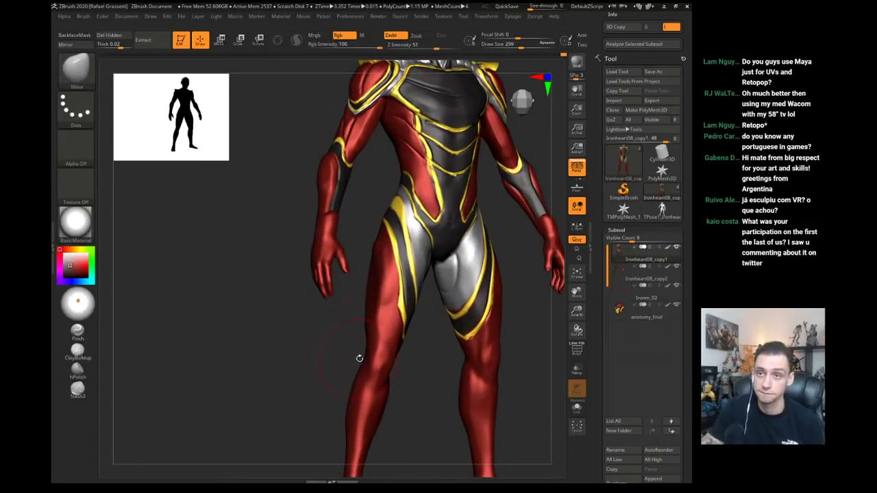
- Refine the forms around the knee and lower thigh with the Clay brush at draw size 172
{"action": "key", "text": "b"}
{"action": "key", "text": "c"}
{"action": "key", "text": "l"}
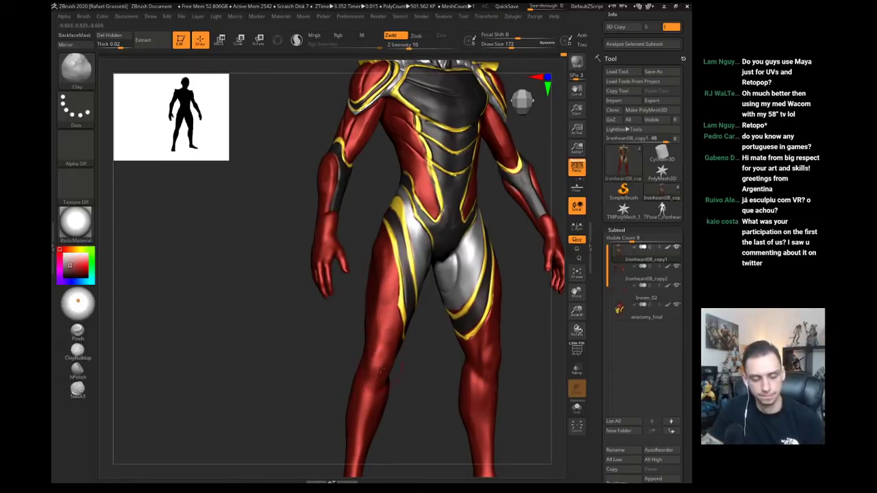
{"action": "mouse_move", "coordinate": [319, 355]}
{"action": "left_mouse_down"}
{"action": "mouse_move", "coordinate": [296, 353]}
{"action": "mouse_move", "coordinate": [370, 323]}
{"action": "left_mouse_up"}
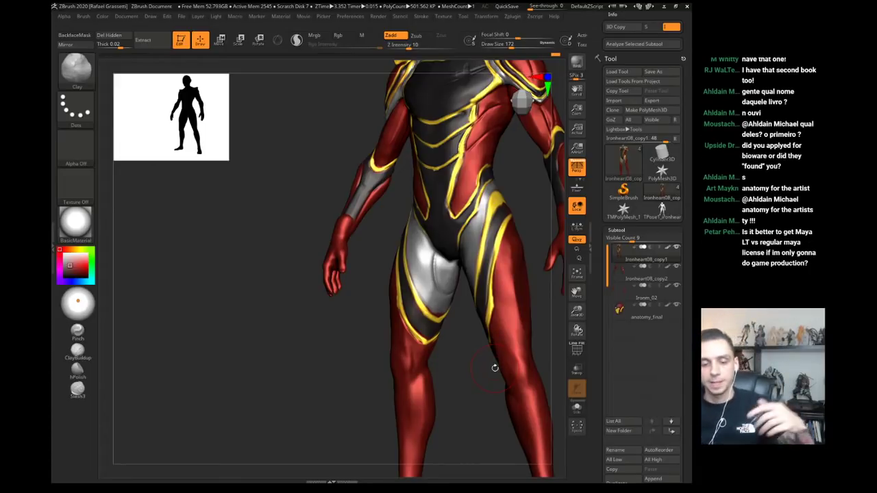
- Activate the arms subtool Ironheart08_copy2 and adjust the arm's shape with the Move brush at draw size 187
{"action": "left_click_drag", "start_coordinate": [325, 136], "coordinate": [363, 134]}
{"action": "mouse_move", "coordinate": [300, 115]}
{"action": "left_mouse_down", "text": "alt"}
{"action": "mouse_move", "coordinate": [295, 189]}
{"action": "mouse_move", "coordinate": [313, 192]}
{"action": "left_mouse_up", "text": "alt"}
{"action": "left_click", "coordinate": [344, 207], "text": "alt"}
{"action": "key", "text": "b"}
{"action": "key", "text": "m"}
{"action": "key", "text": "v"}
{"action": "key", "text": "s"}
{"action": "left_click_drag", "start_coordinate": [331, 237], "coordinate": [340, 230]}
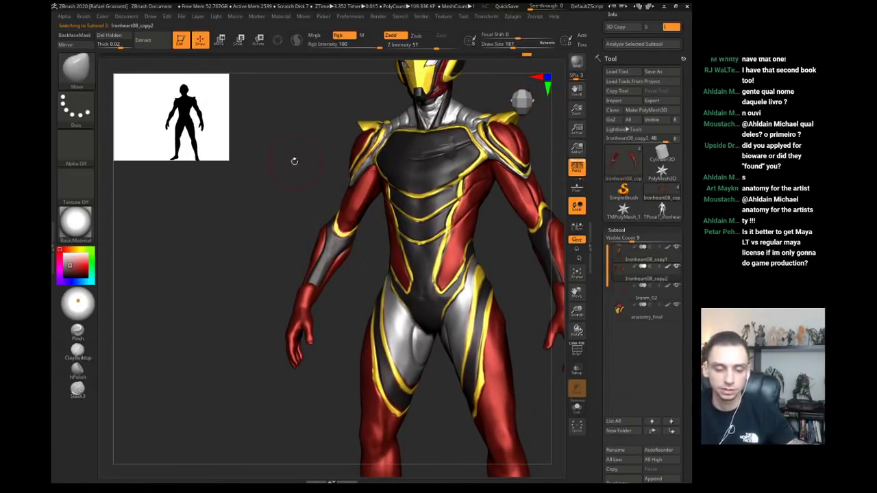
- Switch to the body subtool Ironheart08_copy1 and reshape the waist and hip with the Move brush at draw sizes 358 and 508
{"action": "mouse_move", "coordinate": [294, 161]}
{"action": "left_mouse_down"}
{"action": "mouse_move", "coordinate": [286, 220]}
{"action": "mouse_move", "coordinate": [321, 205]}
{"action": "mouse_move", "coordinate": [332, 218]}
{"action": "left_mouse_up"}
{"action": "key", "text": "s"}
{"action": "left_click", "coordinate": [391, 316], "text": "alt"}
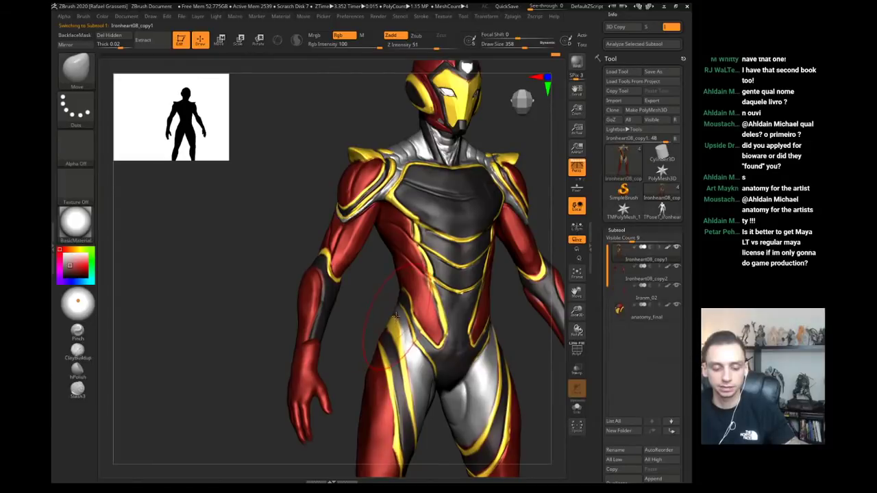
{"action": "key", "text": "s"}
{"action": "left_click_drag", "start_coordinate": [389, 317], "coordinate": [399, 318]}
{"action": "key", "text": "s"}
{"action": "mouse_move", "coordinate": [363, 360]}
{"action": "left_mouse_down"}
{"action": "mouse_move", "coordinate": [374, 360]}
{"action": "mouse_move", "coordinate": [365, 373]}
{"action": "left_mouse_up"}
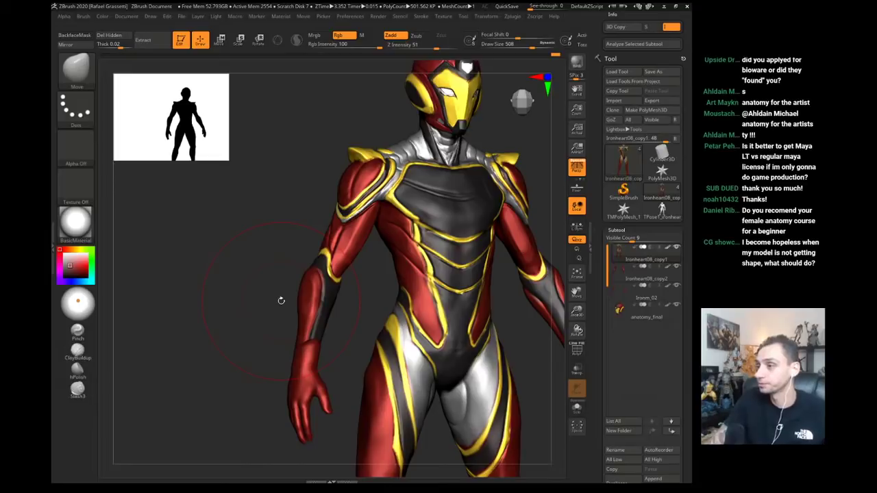
- Adjust the upper arm and torso silhouette from several angles with the Move brush at draw sizes 207 and 299
{"action": "mouse_move", "coordinate": [306, 194]}
{"action": "left_mouse_down"}
{"action": "mouse_move", "coordinate": [283, 174]}
{"action": "mouse_move", "coordinate": [314, 188]}
{"action": "left_mouse_up"}
{"action": "key", "text": "s"}
{"action": "left_click", "coordinate": [339, 218]}
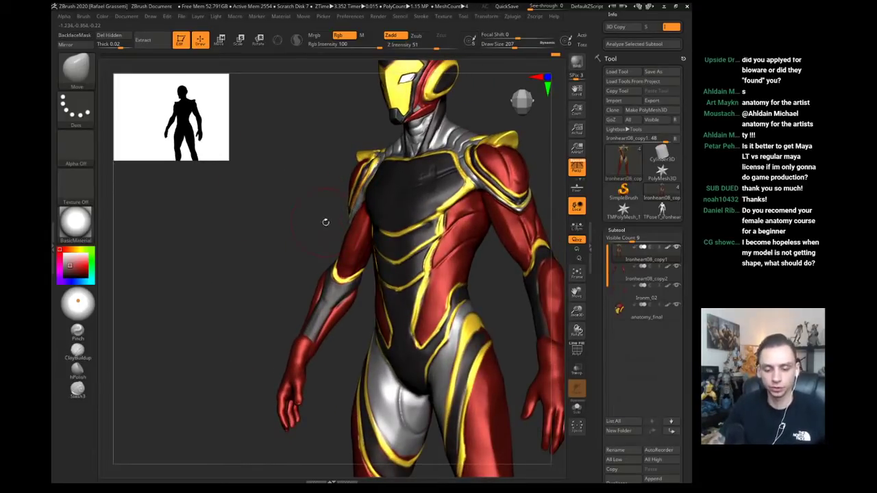
{"action": "left_click_drag", "start_coordinate": [326, 222], "coordinate": [353, 220]}
{"action": "left_click_drag", "start_coordinate": [283, 233], "coordinate": [332, 218]}
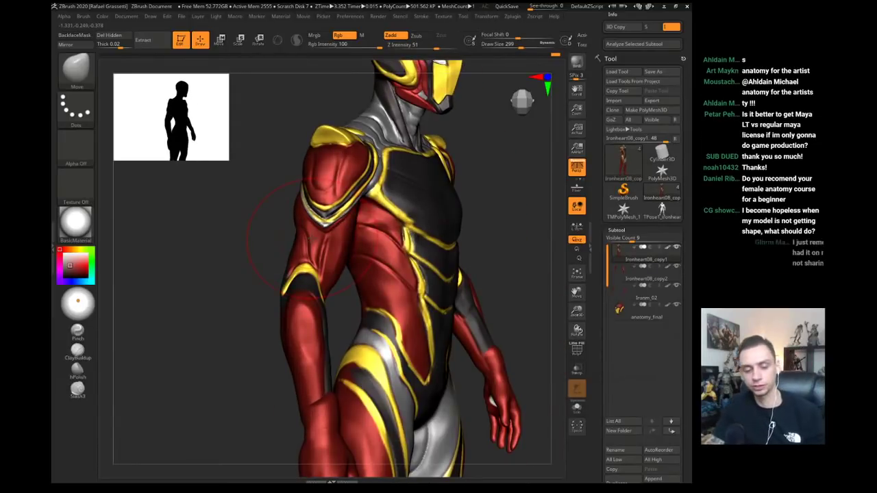
- Adjust the chest and shoulders with Move at draw sizes 239 and 177, and smooth their surfaces with hPolish at 177
{"action": "left_click_drag", "start_coordinate": [297, 224], "coordinate": [413, 269]}
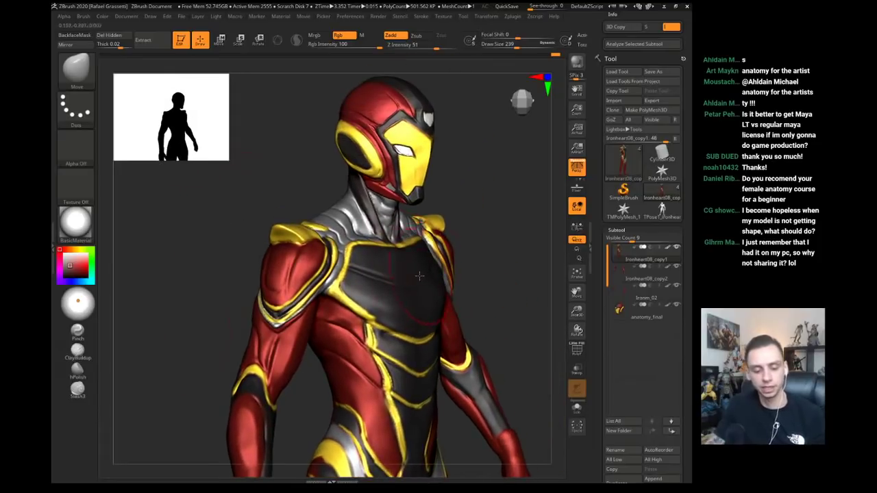
{"action": "left_click_drag", "start_coordinate": [481, 304], "coordinate": [196, 343]}
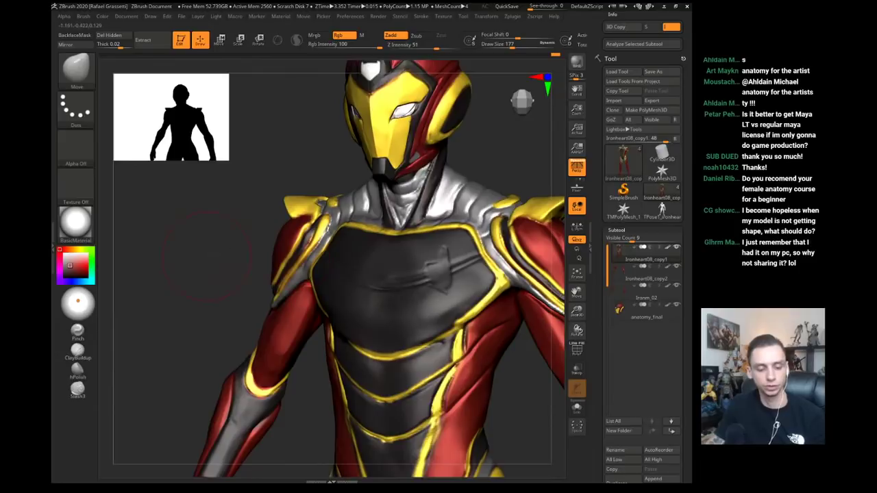
{"action": "left_click_drag", "start_coordinate": [149, 291], "coordinate": [264, 252]}
{"action": "left_click", "coordinate": [78, 370]}
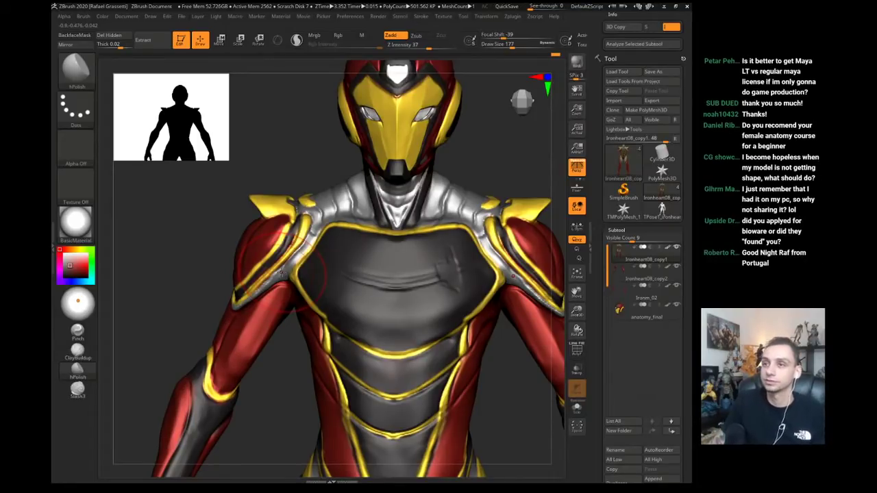
{"action": "left_click_drag", "start_coordinate": [172, 258], "coordinate": [181, 321], "text": "alt"}
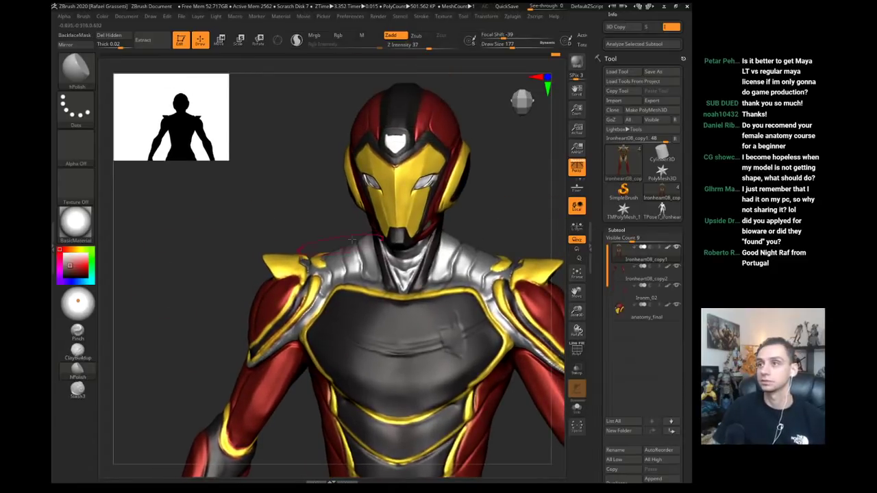
- Activate the helmet subtool anatomy_final, undo a trial Move stroke near the eye, and enlarge the brush to 104
{"action": "left_click", "coordinate": [399, 213], "text": "alt"}
{"action": "left_click_drag", "start_coordinate": [315, 194], "coordinate": [370, 186]}
{"action": "key", "text": "b"}
{"action": "key", "text": "m"}
{"action": "key", "text": "v"}
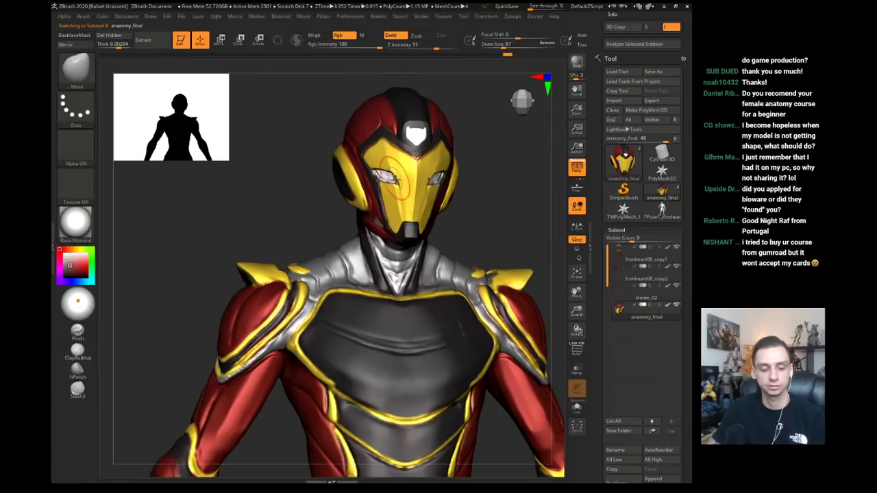
{"action": "left_click_drag", "start_coordinate": [395, 178], "coordinate": [393, 181]}
{"action": "key", "text": "ctrl+z"}
{"action": "key", "text": "]"}
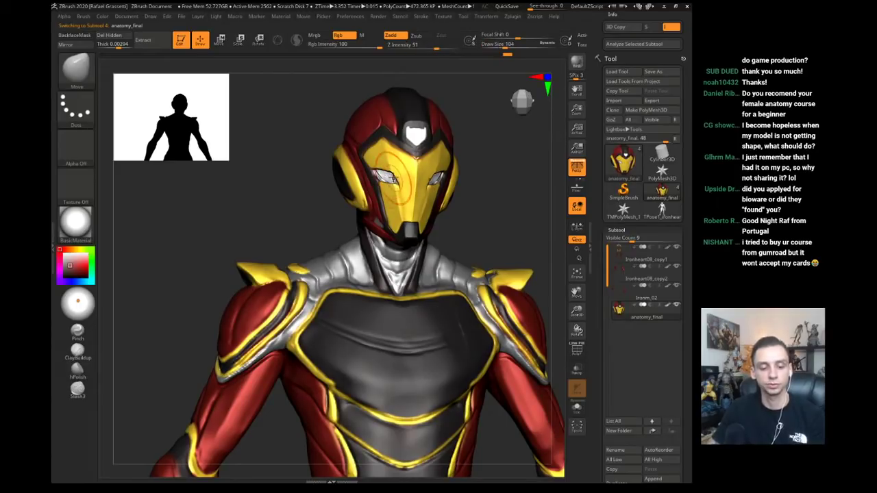
- Reshape the helmet's faceplate around the eyes with the Move brush at draw sizes 104 and 94
{"action": "left_click_drag", "start_coordinate": [294, 173], "coordinate": [336, 170]}
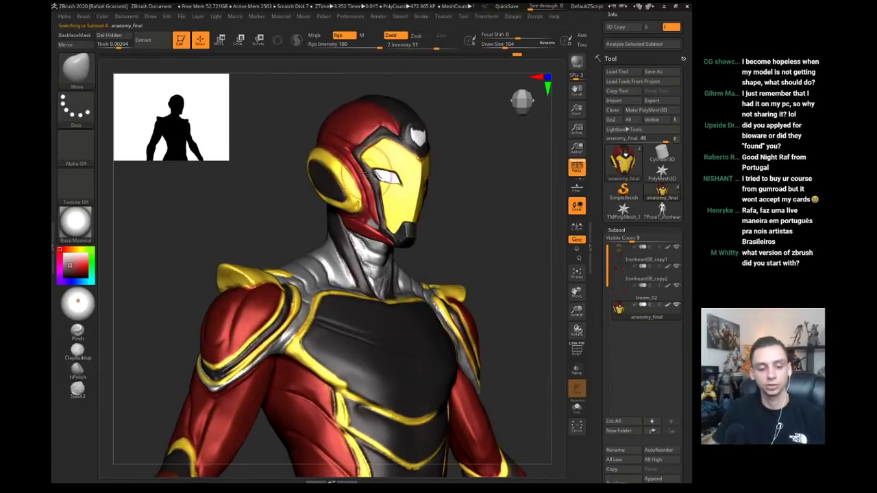
{"action": "key", "text": "bracketright"}
{"action": "mouse_move", "coordinate": [256, 190]}
{"action": "right_mouse_down"}
{"action": "mouse_move", "coordinate": [270, 262]}
{"action": "mouse_move", "coordinate": [322, 219]}
{"action": "mouse_move", "coordinate": [386, 186]}
{"action": "right_mouse_up"}
{"action": "key", "text": "bracketleft"}
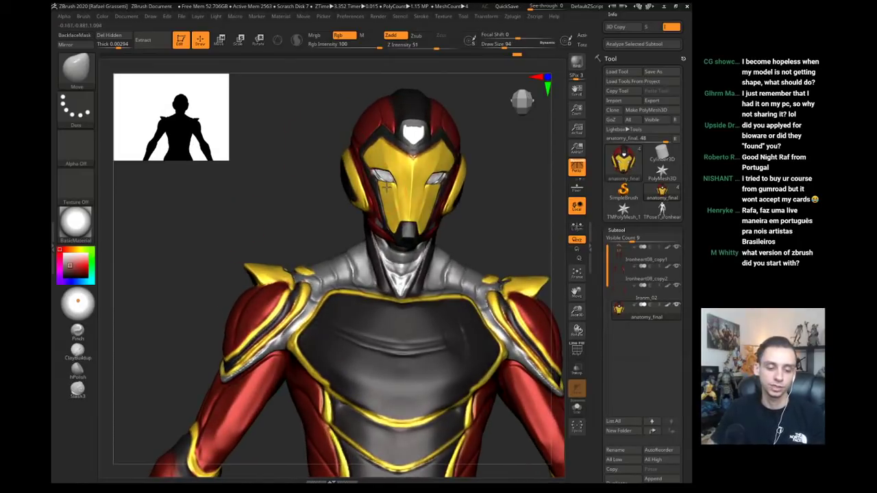
{"action": "right_click_drag", "start_coordinate": [320, 147], "coordinate": [337, 174]}
{"action": "left_click_drag", "start_coordinate": [338, 174], "coordinate": [287, 265]}
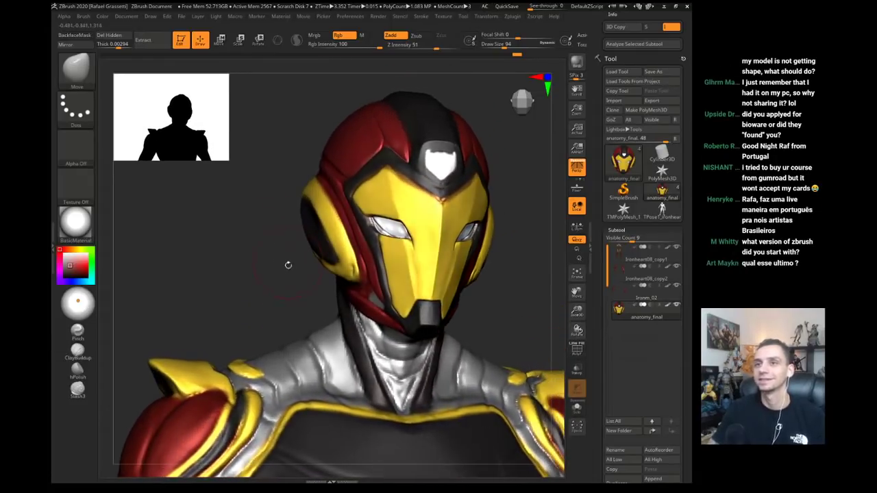
- Flatten the faceplate planes between the eyes and along the nose ridge with hPolish at draw size 29
{"action": "left_click", "coordinate": [77, 370]}
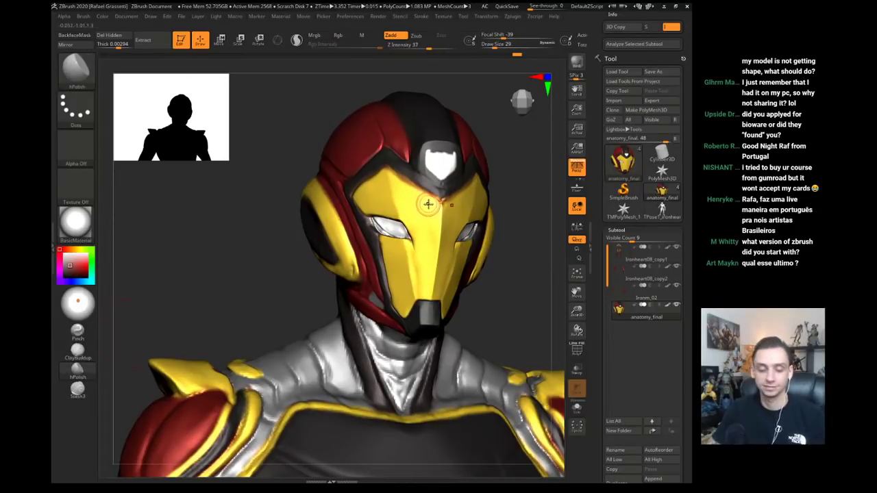
{"action": "left_click_drag", "start_coordinate": [303, 143], "coordinate": [423, 205]}
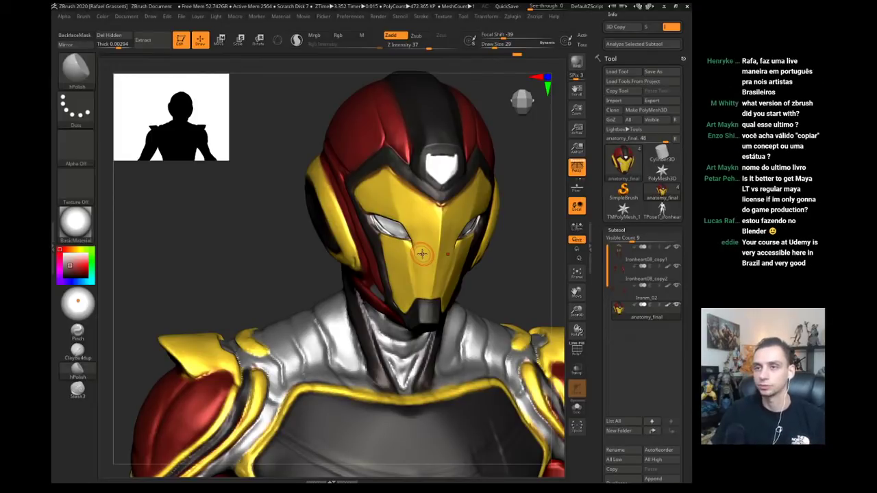
{"action": "mouse_move", "coordinate": [239, 245]}
{"action": "left_mouse_down"}
{"action": "mouse_move", "coordinate": [215, 298]}
{"action": "mouse_move", "coordinate": [295, 292]}
{"action": "mouse_move", "coordinate": [256, 302]}
{"action": "mouse_move", "coordinate": [248, 320]}
{"action": "mouse_move", "coordinate": [295, 308]}
{"action": "left_mouse_up"}
- Sharpen the panel edges on the side of the helmet with the Pinch brush at draw size 29
{"action": "left_click", "coordinate": [78, 332]}
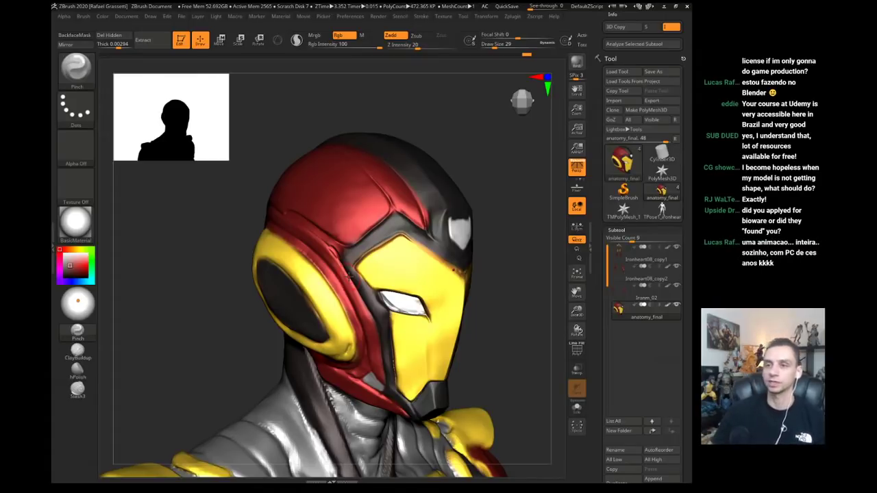
{"action": "left_click_drag", "start_coordinate": [186, 297], "coordinate": [189, 297]}
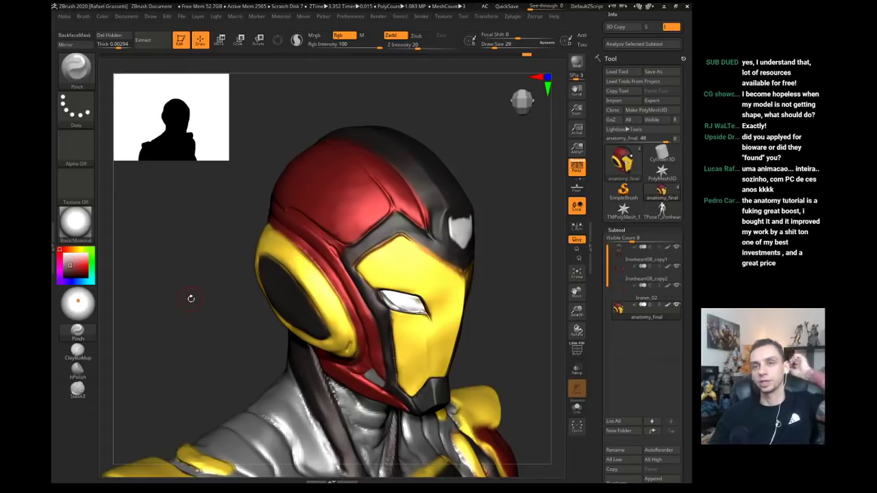
{"action": "mouse_move", "coordinate": [202, 291]}
{"action": "left_mouse_down"}
{"action": "mouse_move", "coordinate": [215, 281]}
{"action": "mouse_move", "coordinate": [234, 313]}
{"action": "left_mouse_up"}
- Refine the small grey insert on the helmet's jaw with the Clay brush at draw size 13
{"action": "key", "text": "b"}
{"action": "key", "text": "c"}
{"action": "key", "text": "l"}
{"action": "key", "text": "s"}
{"action": "left_click_drag", "start_coordinate": [400, 395], "coordinate": [395, 394]}
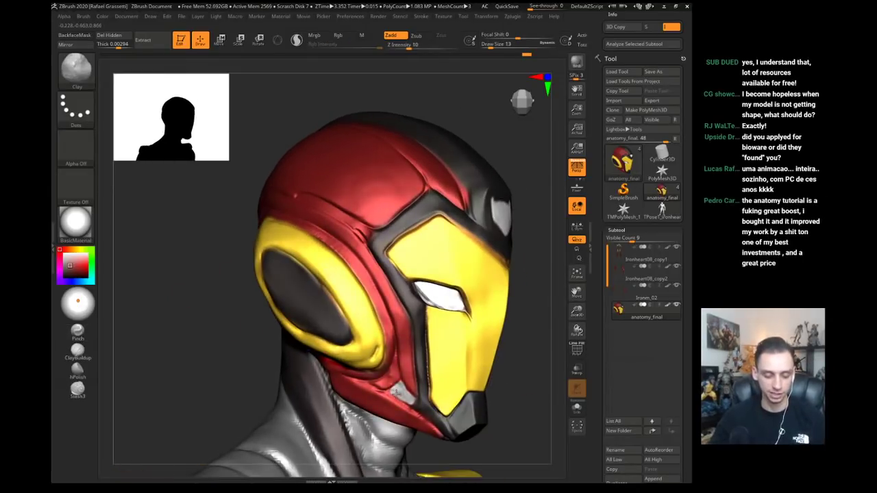
{"action": "key", "text": "d"}
- Touch up the jaw insert's colour with the Inflat brush in Rgb mode at draw size 7
{"action": "mouse_move", "coordinate": [197, 364]}
{"action": "left_mouse_down", "text": "alt"}
{"action": "mouse_move", "coordinate": [209, 344]}
{"action": "mouse_move", "coordinate": [212, 362]}
{"action": "left_mouse_up", "text": "alt"}
{"action": "key", "text": "b"}
{"action": "key", "text": "i"}
{"action": "key", "text": "n"}
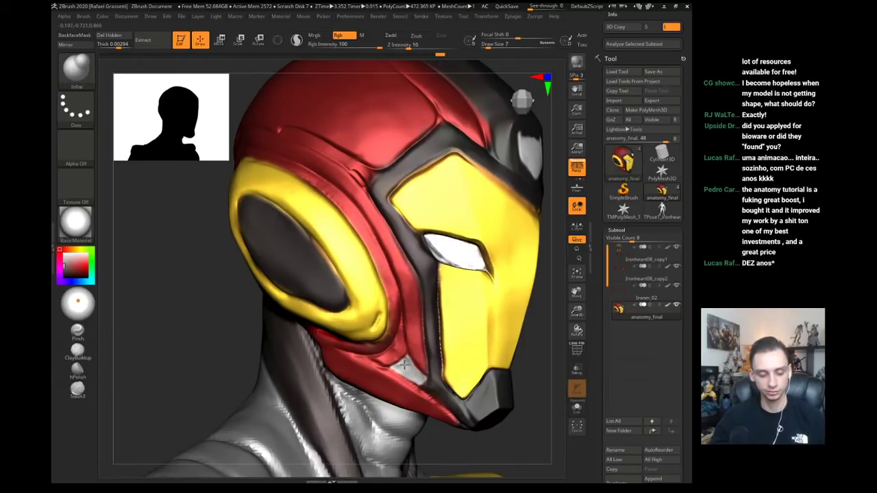
{"action": "mouse_move", "coordinate": [205, 335]}
{"action": "left_mouse_down", "text": "alt"}
{"action": "mouse_move", "coordinate": [192, 332]}
{"action": "mouse_move", "coordinate": [198, 350]}
{"action": "left_mouse_up", "text": "alt"}
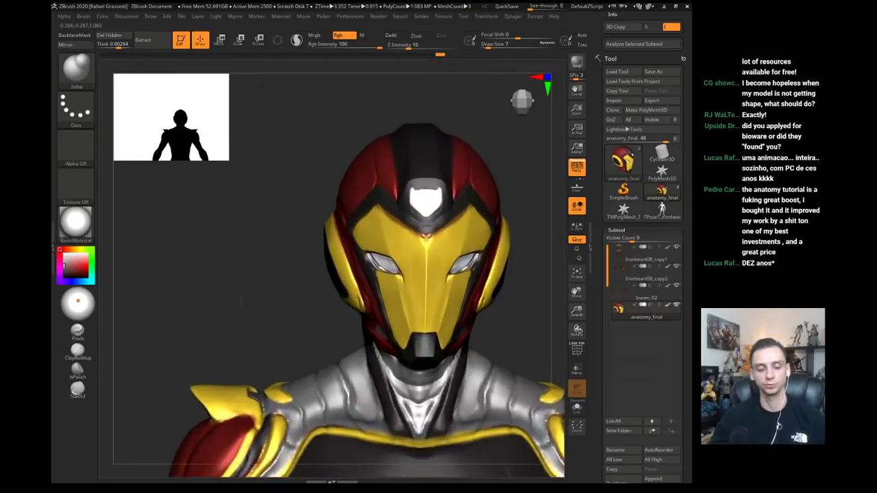
- Adjust the helmet's side panels beside the faceplate with the Move brush at draw size 54
{"action": "left_click_drag", "start_coordinate": [168, 288], "coordinate": [235, 323]}
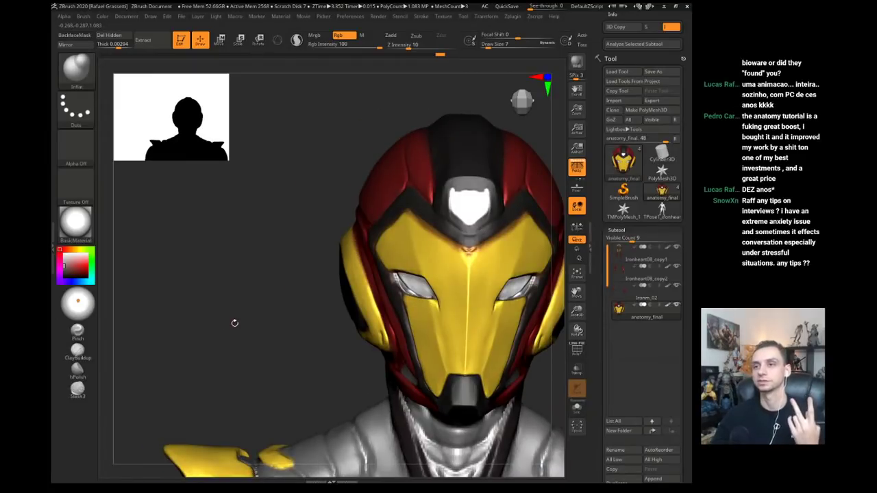
{"action": "left_click_drag", "start_coordinate": [234, 323], "coordinate": [247, 316]}
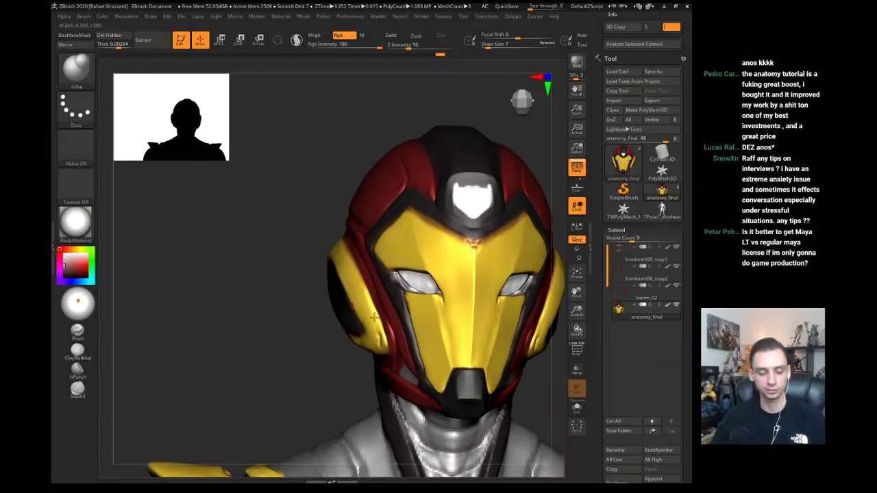
{"action": "key", "text": "b"}
{"action": "key", "text": "m"}
{"action": "key", "text": "v"}
{"action": "key", "text": "s"}
{"action": "left_click", "coordinate": [398, 334]}
{"action": "left_click_drag", "start_coordinate": [304, 304], "coordinate": [353, 296]}
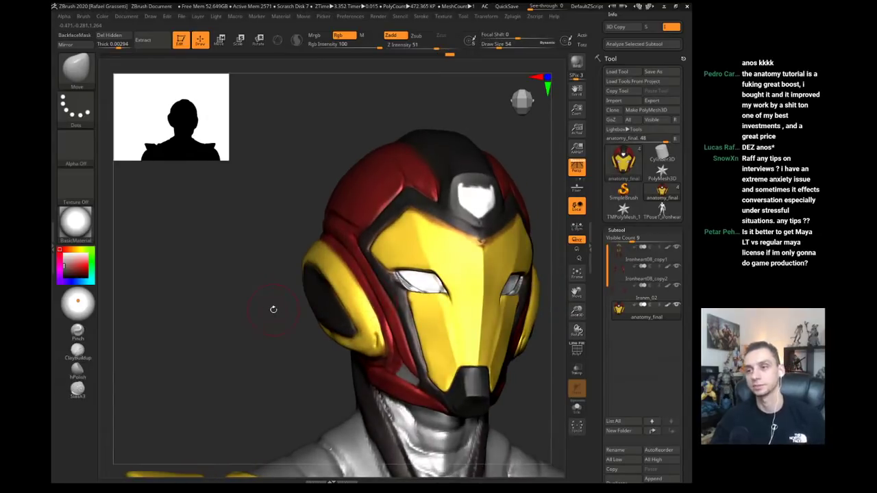
{"action": "left_click_drag", "start_coordinate": [234, 256], "coordinate": [152, 334]}
- Carve the outline of the white forehead emblem with the DamStandard brush at draw size 13
{"action": "key", "text": "b"}
{"action": "key", "text": "d"}
{"action": "key", "text": "s"}
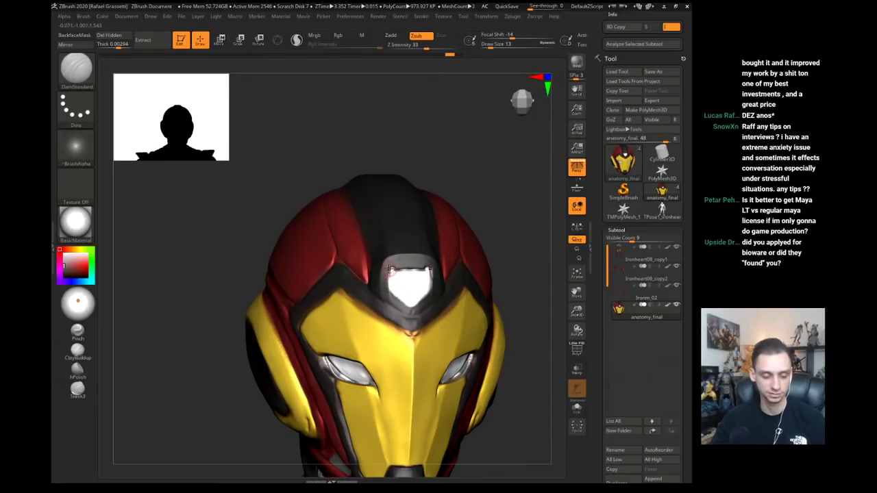
{"action": "left_click_drag", "start_coordinate": [391, 291], "coordinate": [411, 308]}
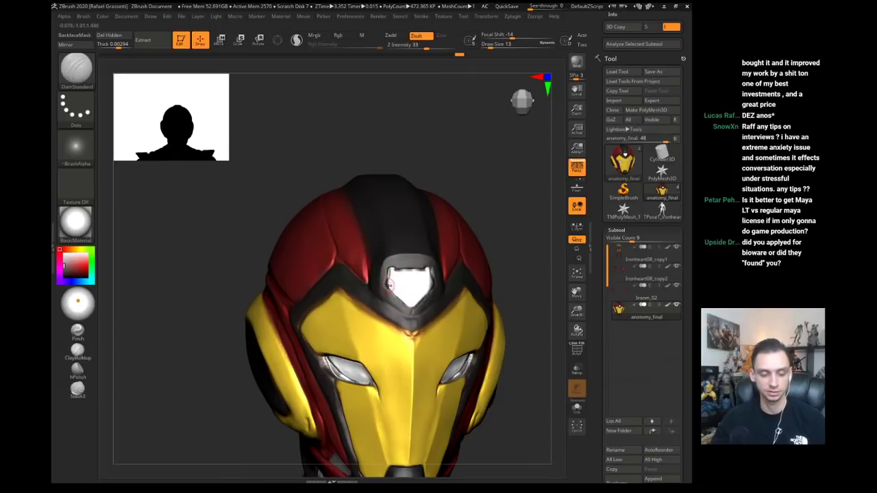
- Pick a lighter colour and clean up the forehead emblem's edges with the Inflat brush in Rgb mode at draw size 13
{"action": "key", "text": "b"}
{"action": "key", "text": "i"}
{"action": "key", "text": "n"}
{"action": "key", "text": "s"}
{"action": "left_click", "coordinate": [402, 288]}
{"action": "left_click", "coordinate": [71, 255]}
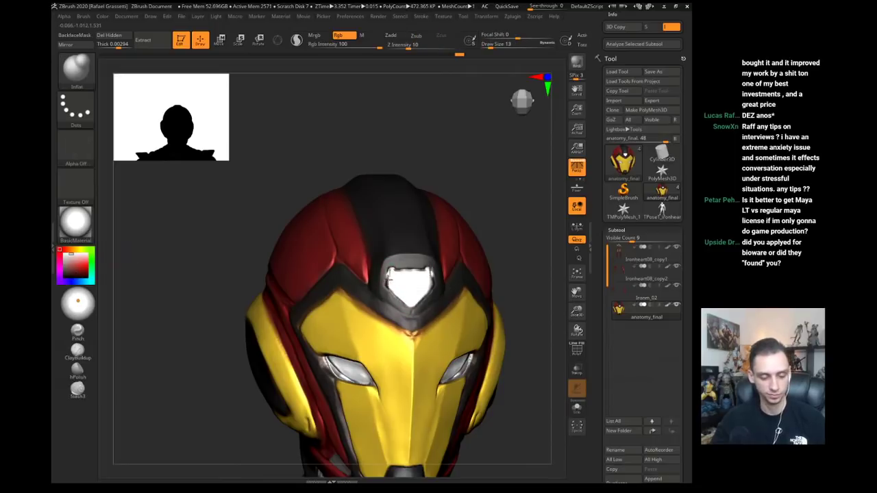
- Adjust the forehead emblem's contour with the Move brush at draw sizes 5 and 41
{"action": "key", "text": "b"}
{"action": "key", "text": "m"}
{"action": "key", "text": "v"}
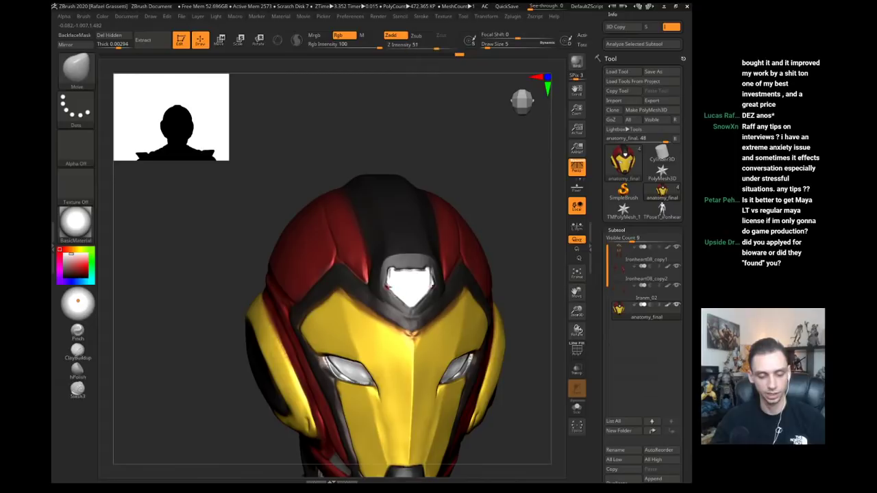
{"action": "key", "text": "s"}
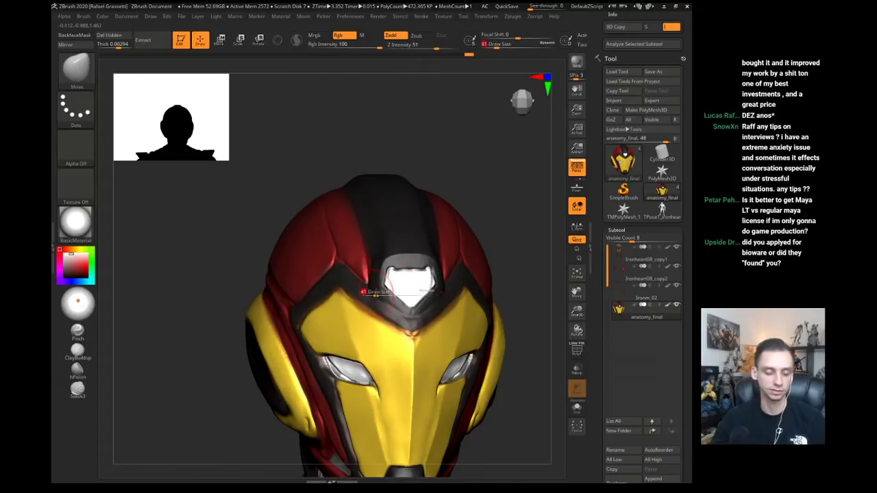
{"action": "left_click_drag", "start_coordinate": [211, 244], "coordinate": [235, 244]}
- Build up the raised rim around the forehead emblem with the Standard brush at draw sizes 11 and 13
{"action": "key", "text": "b"}
{"action": "key", "text": "s"}
{"action": "key", "text": "t"}
{"action": "key", "text": "s"}
{"action": "left_click", "coordinate": [370, 276]}
{"action": "key", "text": "]"}
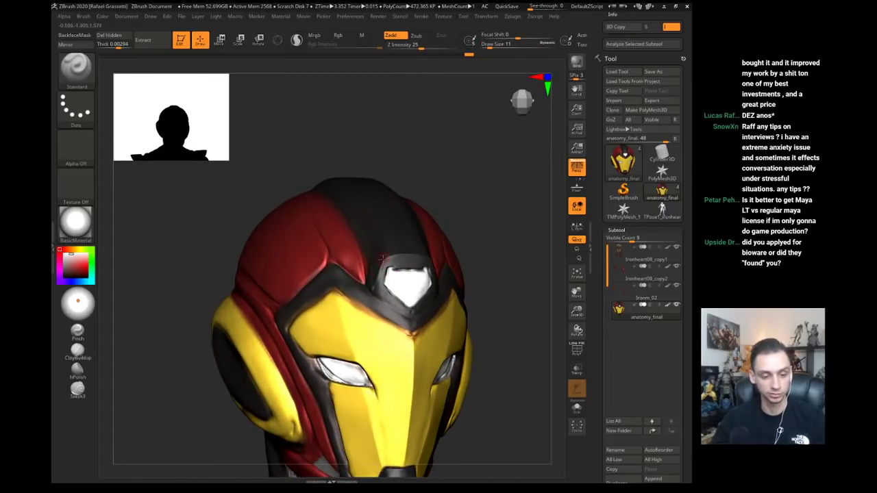
{"action": "left_click_drag", "start_coordinate": [382, 259], "coordinate": [374, 292]}
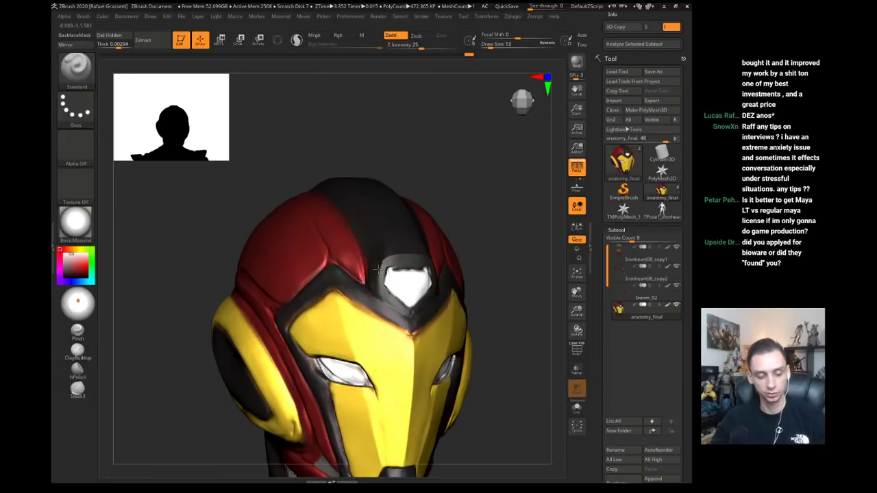
- Build up the dark helmet surface around the forehead emblem with the Clay brush at draw sizes 20 and 23
{"action": "key", "text": "b"}
{"action": "key", "text": "c"}
{"action": "key", "text": "l"}
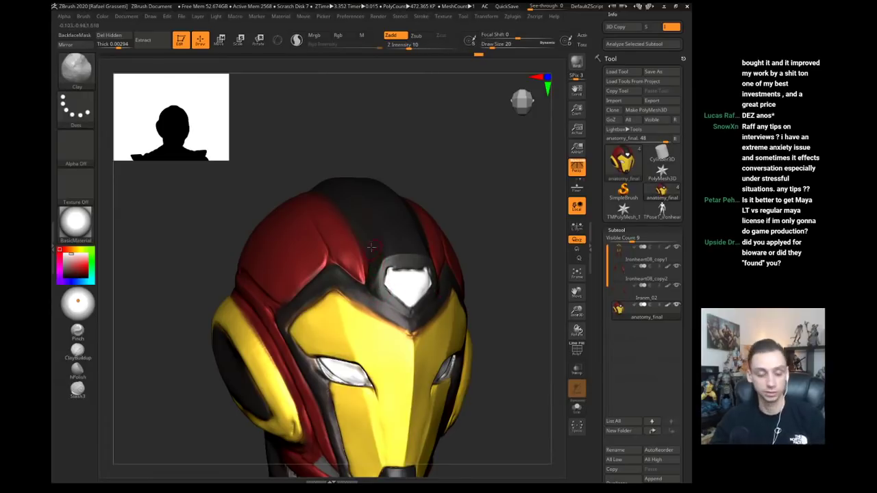
{"action": "key", "text": "bracketright"}
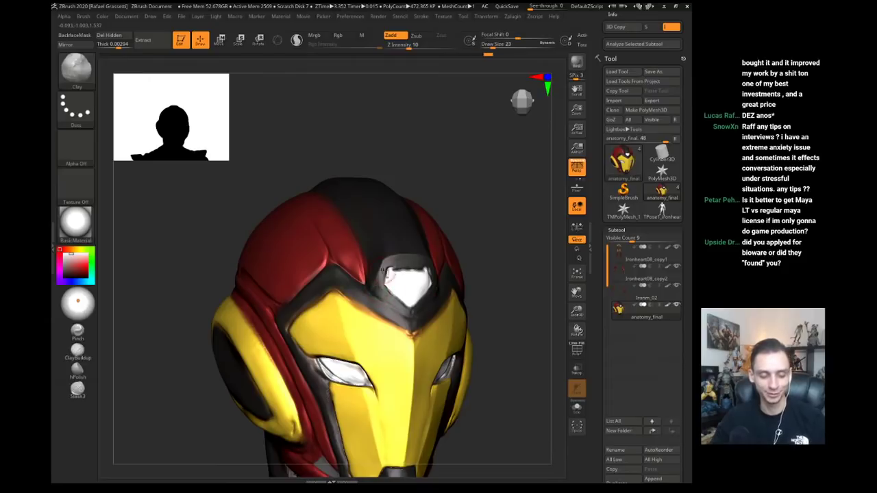
{"action": "left_click_drag", "start_coordinate": [185, 230], "coordinate": [200, 273]}
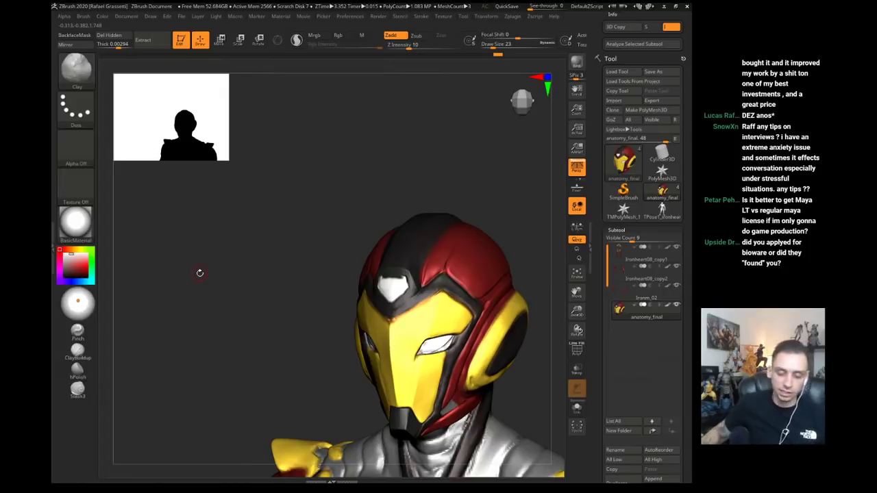
{"action": "mouse_move", "coordinate": [257, 333]}
{"action": "left_mouse_down"}
{"action": "mouse_move", "coordinate": [270, 333]}
{"action": "mouse_move", "coordinate": [207, 336]}
{"action": "mouse_move", "coordinate": [218, 336]}
{"action": "left_mouse_up"}
{"action": "left_click", "coordinate": [78, 370]}
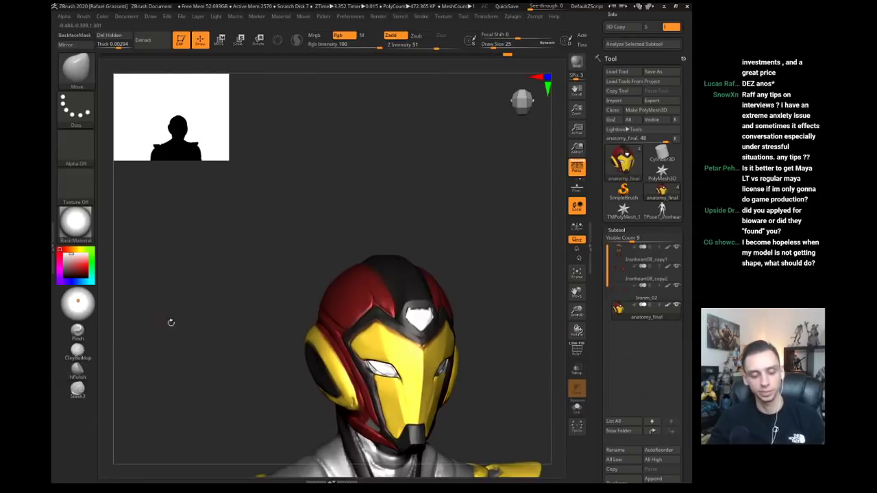
{"action": "mouse_move", "coordinate": [194, 352]}
{"action": "left_mouse_down"}
{"action": "mouse_move", "coordinate": [186, 356]}
{"action": "mouse_move", "coordinate": [212, 350]}
{"action": "mouse_move", "coordinate": [215, 389]}
{"action": "mouse_move", "coordinate": [212, 304]}
{"action": "mouse_move", "coordinate": [213, 336]}
{"action": "left_mouse_up"}
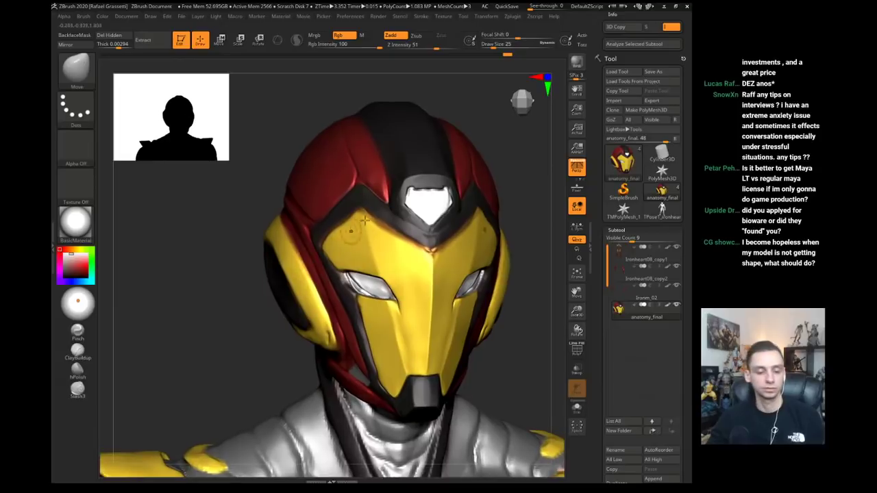
- Carve the seam between the yellow faceplate and the dark brow band with the DamStandard brush at draw size 18
{"action": "key", "text": "b"}
{"action": "key", "text": "d"}
{"action": "key", "text": "s"}
{"action": "mouse_move", "coordinate": [400, 240]}
{"action": "left_mouse_down"}
{"action": "mouse_move", "coordinate": [367, 218]}
{"action": "mouse_move", "coordinate": [378, 223]}
{"action": "left_mouse_up"}
{"action": "key", "text": "ctrl+z"}
{"action": "mouse_move", "coordinate": [423, 251]}
{"action": "left_mouse_down"}
{"action": "mouse_move", "coordinate": [369, 218]}
{"action": "mouse_move", "coordinate": [413, 241]}
{"action": "mouse_move", "coordinate": [397, 233]}
{"action": "left_mouse_up"}
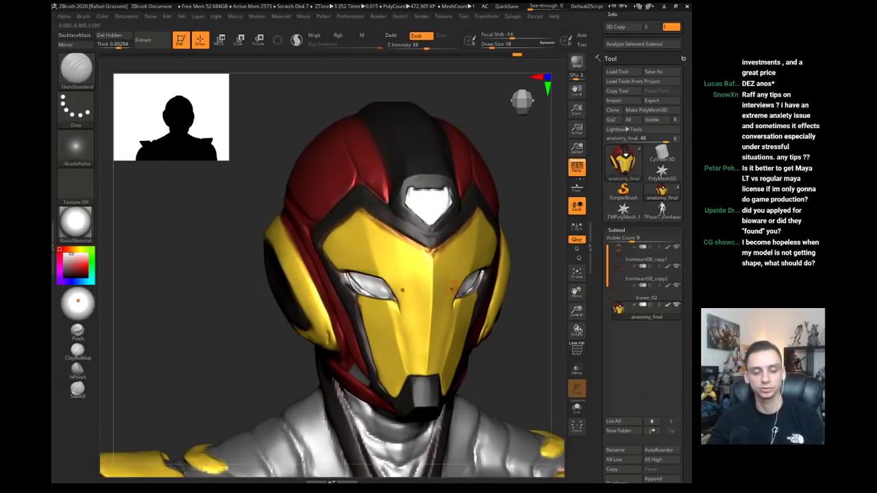
- Fill out the dark disc inside the yellow ear piece with the Clay brush at draw size 62
{"action": "mouse_move", "coordinate": [524, 373]}
{"action": "left_mouse_down", "text": "alt"}
{"action": "mouse_move", "coordinate": [218, 307]}
{"action": "mouse_move", "coordinate": [224, 314]}
{"action": "mouse_move", "coordinate": [177, 312]}
{"action": "mouse_move", "coordinate": [198, 306]}
{"action": "left_mouse_up", "text": "alt"}
{"action": "mouse_move", "coordinate": [197, 307]}
{"action": "left_mouse_down", "text": "alt"}
{"action": "mouse_move", "coordinate": [210, 317]}
{"action": "mouse_move", "coordinate": [219, 373]}
{"action": "left_mouse_up", "text": "alt"}
{"action": "key", "text": "b"}
{"action": "key", "text": "c"}
{"action": "key", "text": "l"}
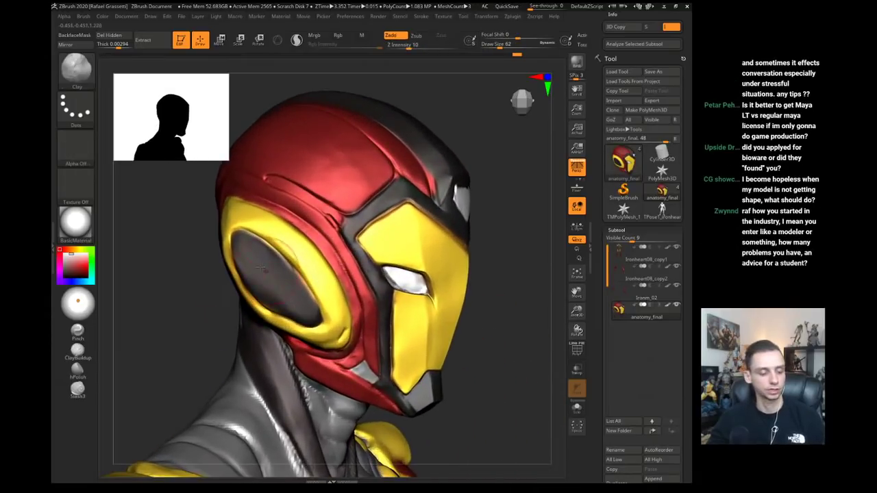
{"action": "mouse_move", "coordinate": [251, 270]}
{"action": "left_mouse_down"}
{"action": "mouse_move", "coordinate": [292, 311]}
{"action": "mouse_move", "coordinate": [274, 264]}
{"action": "mouse_move", "coordinate": [302, 317]}
{"action": "mouse_move", "coordinate": [231, 266]}
{"action": "mouse_move", "coordinate": [238, 232]}
{"action": "mouse_move", "coordinate": [275, 253]}
{"action": "left_mouse_up"}
- Carve the upper and front edge of the dark ear disc with the DamStandard brush at draw size 22
{"action": "key", "text": "s"}
{"action": "key", "text": "b"}
{"action": "key", "text": "d"}
{"action": "key", "text": "s"}
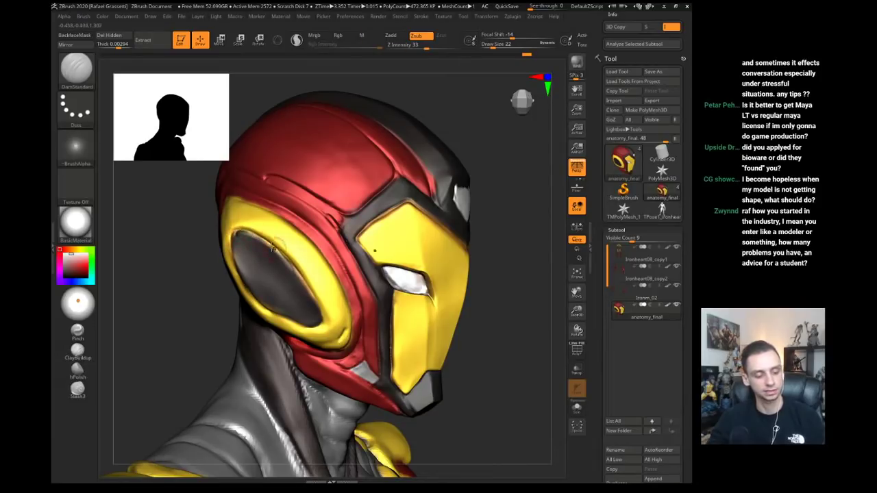
{"action": "key", "text": "ctrl"}
{"action": "key", "text": "ctrl+z"}
{"action": "left_click_drag", "start_coordinate": [247, 232], "coordinate": [301, 277]}
{"action": "left_click_drag", "start_coordinate": [280, 247], "coordinate": [318, 307]}
- Even out the dark ear disc next to its carved edge with the Clay brush at draw size 31
{"action": "key", "text": "b"}
{"action": "key", "text": "c"}
{"action": "key", "text": "l"}
{"action": "key", "text": "s"}
{"action": "left_click", "coordinate": [243, 275]}
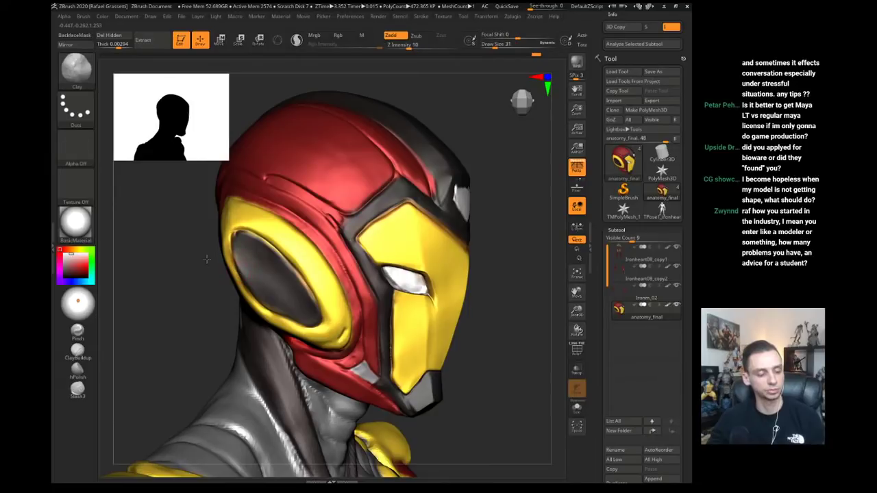
{"action": "mouse_move", "coordinate": [205, 257]}
{"action": "left_mouse_down"}
{"action": "mouse_move", "coordinate": [237, 265]}
{"action": "mouse_move", "coordinate": [280, 316]}
{"action": "left_mouse_up"}
- Deepen the rear edge of the dark ear disc with the DamStandard brush at draw size 31
{"action": "left_click_drag", "start_coordinate": [191, 302], "coordinate": [144, 300]}
{"action": "key", "text": "b"}
{"action": "key", "text": "d"}
{"action": "key", "text": "s"}
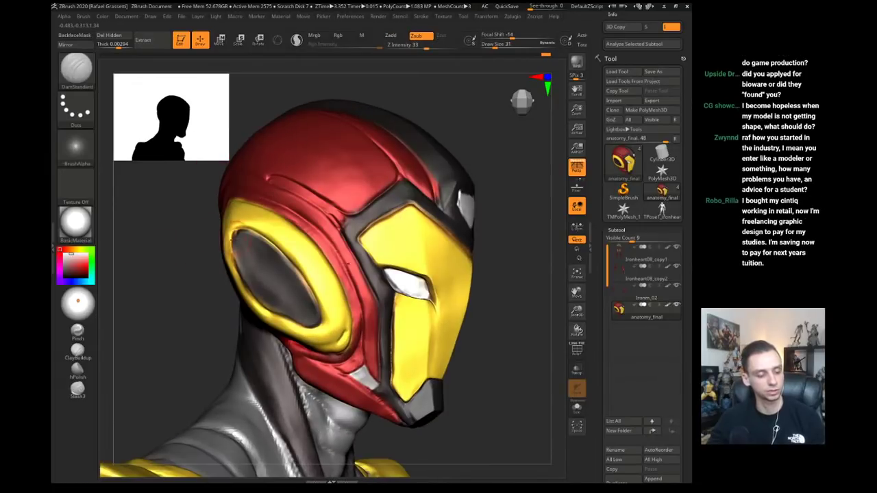
{"action": "left_click_drag", "start_coordinate": [235, 242], "coordinate": [245, 279]}
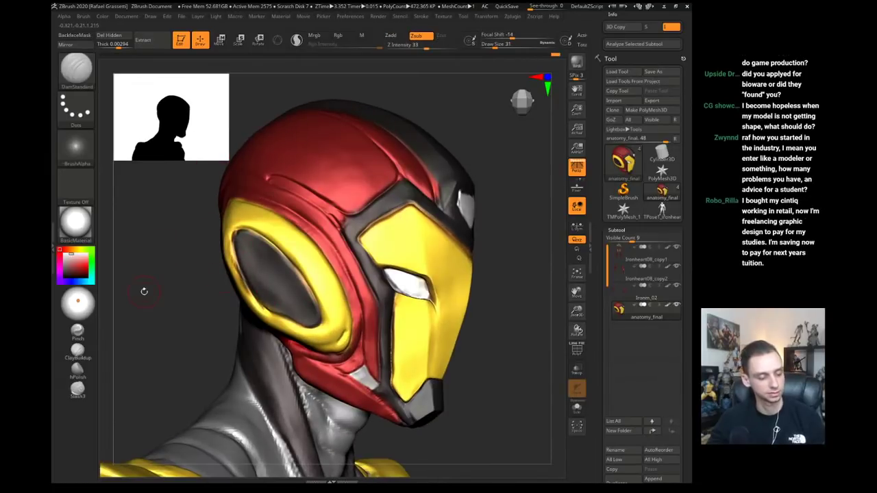
- Round off the ear disc's surface along its rim with the Clay brush at draw size 44
{"action": "key", "text": "b"}
{"action": "key", "text": "c"}
{"action": "key", "text": "l"}
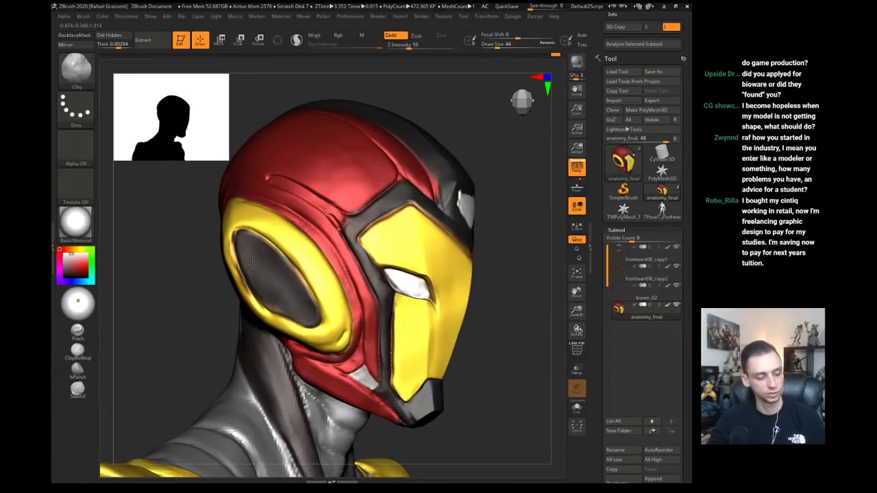
{"action": "mouse_move", "coordinate": [247, 239]}
{"action": "left_mouse_down"}
{"action": "mouse_move", "coordinate": [311, 312]}
{"action": "mouse_move", "coordinate": [311, 329]}
{"action": "left_mouse_up"}
- Pick a light grey and paint the narrow strip above the ear piece with the Inflat brush in Rgb mode at draw size 17
{"action": "mouse_move", "coordinate": [191, 328]}
{"action": "left_mouse_down", "text": "alt"}
{"action": "mouse_move", "coordinate": [164, 323]}
{"action": "mouse_move", "coordinate": [186, 336]}
{"action": "mouse_move", "coordinate": [199, 380]}
{"action": "left_mouse_up", "text": "alt"}
{"action": "key", "text": "b"}
{"action": "key", "text": "i"}
{"action": "key", "text": "n"}
{"action": "key", "text": "c"}
{"action": "key", "text": "c"}
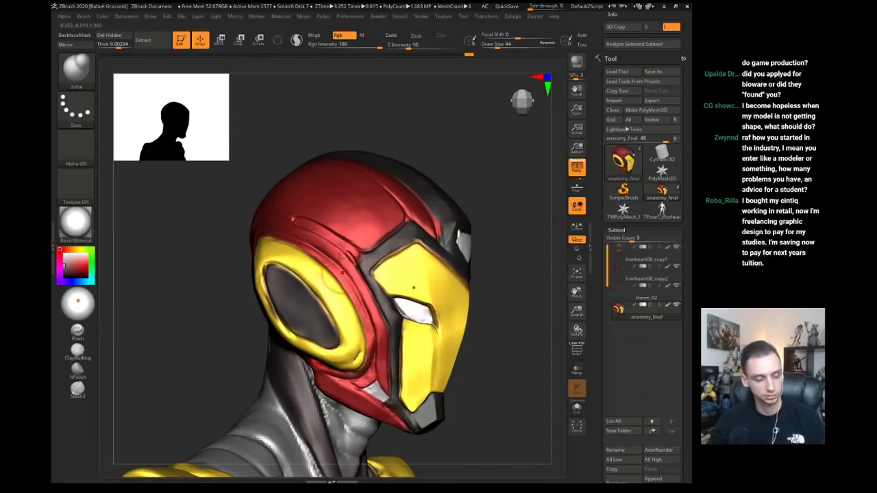
{"action": "key", "text": "s"}
{"action": "left_click", "coordinate": [317, 227]}
{"action": "left_click_drag", "start_coordinate": [295, 219], "coordinate": [355, 254]}
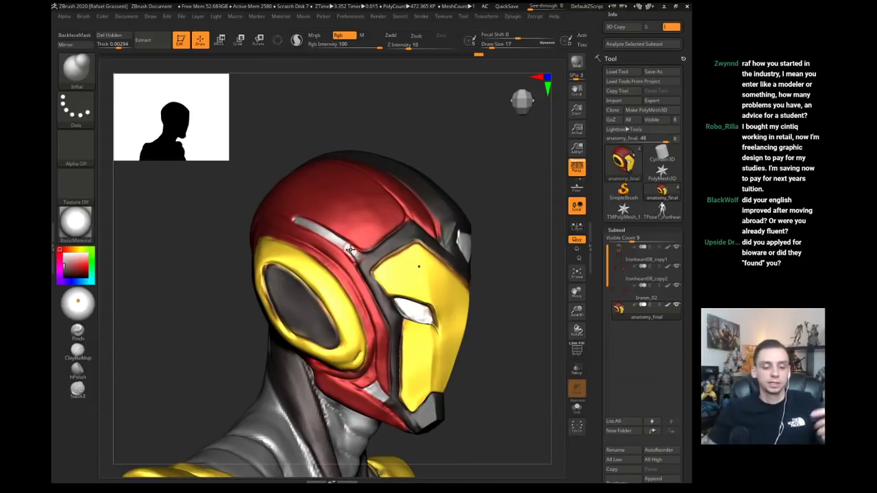
- Reshape the rear of the helmet with the Move brush at draw size 77
{"action": "left_click_drag", "start_coordinate": [185, 268], "coordinate": [247, 278]}
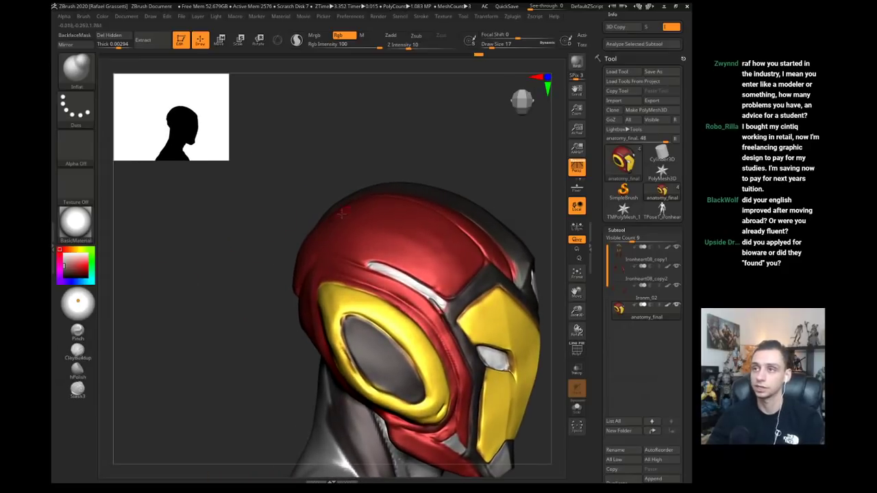
{"action": "key", "text": "b"}
{"action": "key", "text": "m"}
{"action": "key", "text": "v"}
{"action": "key", "text": "s"}
{"action": "mouse_move", "coordinate": [315, 264]}
{"action": "left_mouse_down"}
{"action": "mouse_move", "coordinate": [310, 250]}
{"action": "mouse_move", "coordinate": [323, 247]}
{"action": "mouse_move", "coordinate": [305, 246]}
{"action": "left_mouse_up"}
{"action": "left_click_drag", "start_coordinate": [215, 249], "coordinate": [308, 248]}
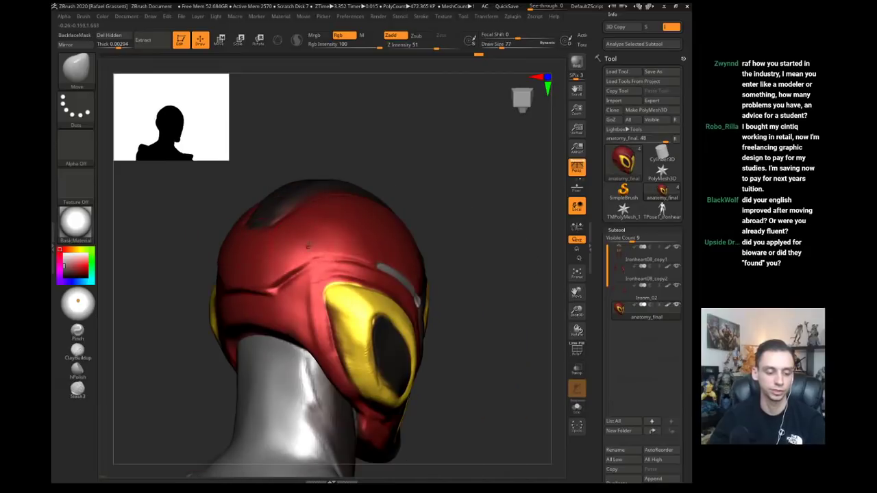
{"action": "right_click_drag", "start_coordinate": [448, 331], "coordinate": [308, 247]}
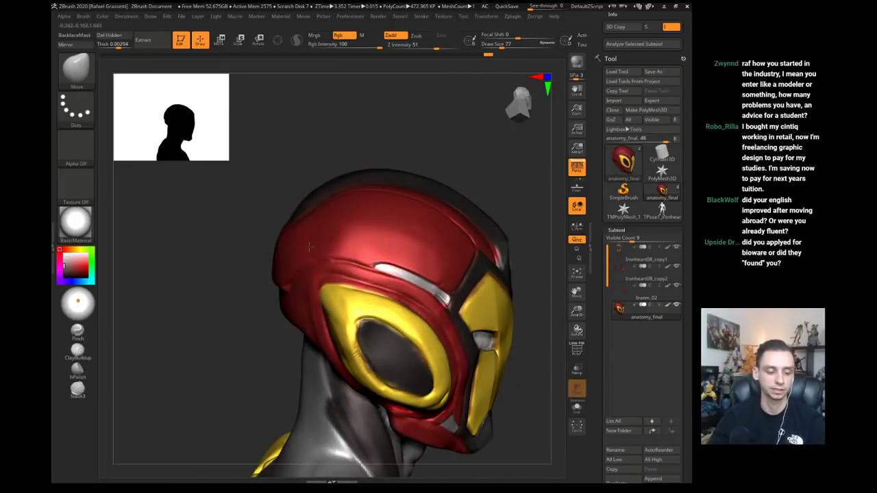
- Build up the red side panel above the ear piece with the Clay brush at draw size 97
{"action": "key", "text": "b"}
{"action": "key", "text": "c"}
{"action": "key", "text": "l"}
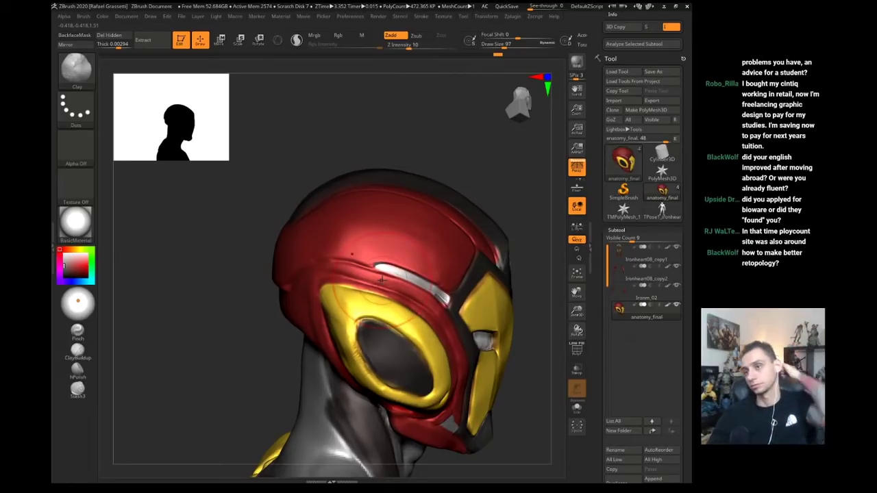
{"action": "mouse_move", "coordinate": [336, 175]}
{"action": "left_mouse_down"}
{"action": "mouse_move", "coordinate": [281, 237]}
{"action": "mouse_move", "coordinate": [253, 247]}
{"action": "mouse_move", "coordinate": [205, 240]}
{"action": "mouse_move", "coordinate": [258, 239]}
{"action": "mouse_move", "coordinate": [192, 237]}
{"action": "left_mouse_up"}
- Adjust the helmet's crown and rear silhouette with the Move brush at draw sizes 97 and 87
{"action": "key", "text": "b"}
{"action": "key", "text": "m"}
{"action": "key", "text": "v"}
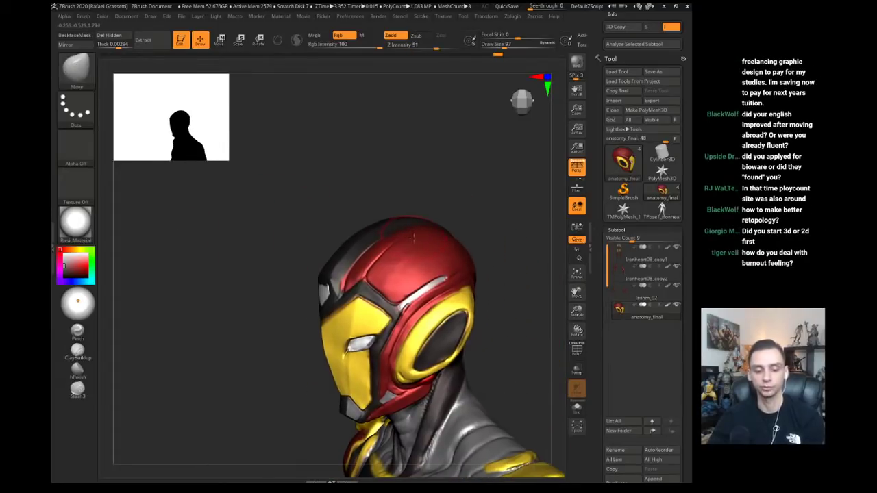
{"action": "key", "text": "s"}
{"action": "left_click_drag", "start_coordinate": [413, 238], "coordinate": [444, 231]}
{"action": "mouse_move", "coordinate": [522, 274]}
{"action": "left_mouse_down"}
{"action": "mouse_move", "coordinate": [487, 284]}
{"action": "mouse_move", "coordinate": [465, 270]}
{"action": "left_mouse_up"}
{"action": "key", "text": "s"}
{"action": "key", "text": "bracketleft"}
{"action": "key", "text": "bracketleft"}
{"action": "mouse_move", "coordinate": [384, 253]}
{"action": "left_mouse_down"}
{"action": "mouse_move", "coordinate": [357, 240]}
{"action": "mouse_move", "coordinate": [384, 243]}
{"action": "left_mouse_up"}
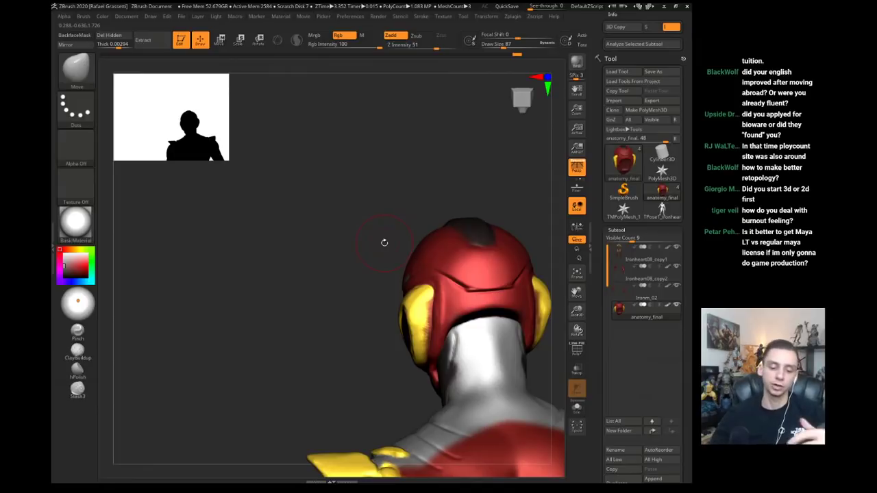
- Fill out the back and crown of the helmet with the Clay brush at draw size 97
{"action": "key", "text": "b"}
{"action": "key", "text": "c"}
{"action": "key", "text": "l"}
{"action": "mouse_move", "coordinate": [401, 171]}
{"action": "left_mouse_down"}
{"action": "mouse_move", "coordinate": [403, 165]}
{"action": "mouse_move", "coordinate": [372, 248]}
{"action": "mouse_move", "coordinate": [355, 268]}
{"action": "mouse_move", "coordinate": [424, 271]}
{"action": "left_mouse_up"}
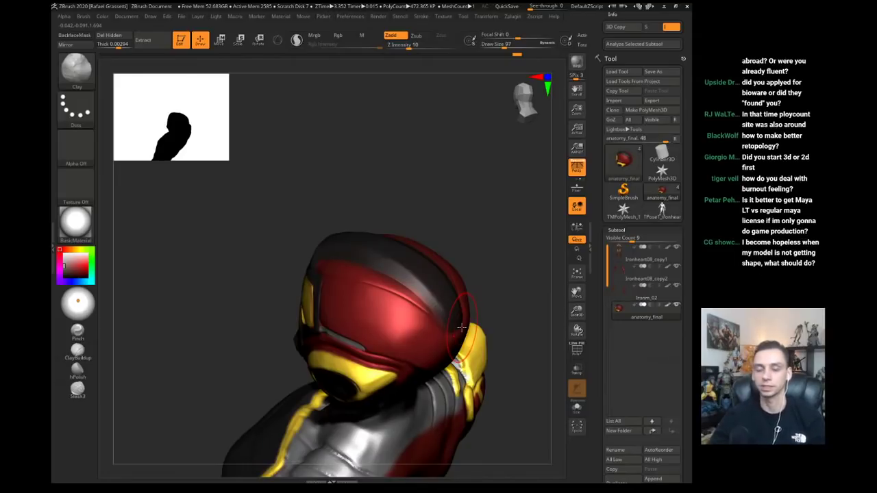
- Carve the outline of the dark crown stripe's rear end with the DamStandard brush at draw size 31
{"action": "mouse_move", "coordinate": [322, 229]}
{"action": "left_mouse_down"}
{"action": "mouse_move", "coordinate": [242, 251]}
{"action": "mouse_move", "coordinate": [240, 288]}
{"action": "left_mouse_up"}
{"action": "key", "text": "b"}
{"action": "key", "text": "d"}
{"action": "key", "text": "s"}
{"action": "key", "text": "s"}
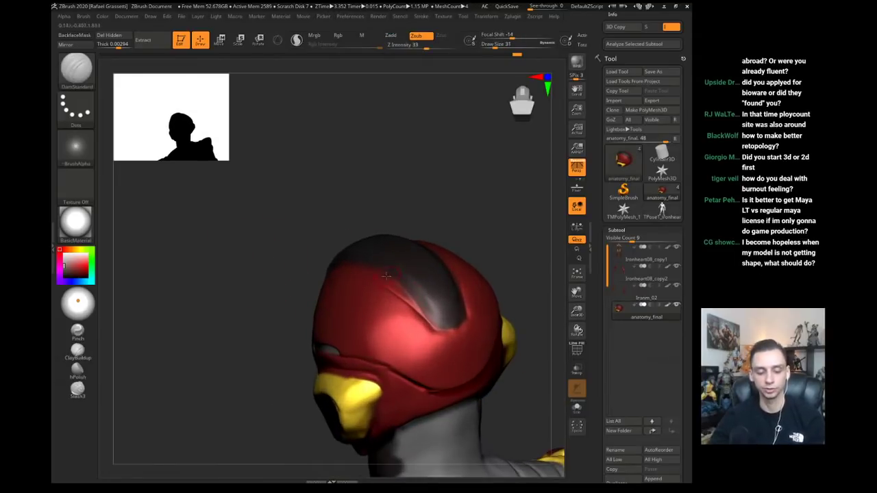
{"action": "mouse_move", "coordinate": [407, 292]}
{"action": "left_mouse_down"}
{"action": "mouse_move", "coordinate": [432, 323]}
{"action": "mouse_move", "coordinate": [454, 328]}
{"action": "left_mouse_up"}
- Build up the rear of the dark crown stripe with the Clay brush at draw sizes 37 and 51
{"action": "key", "text": "b"}
{"action": "key", "text": "c"}
{"action": "key", "text": "l"}
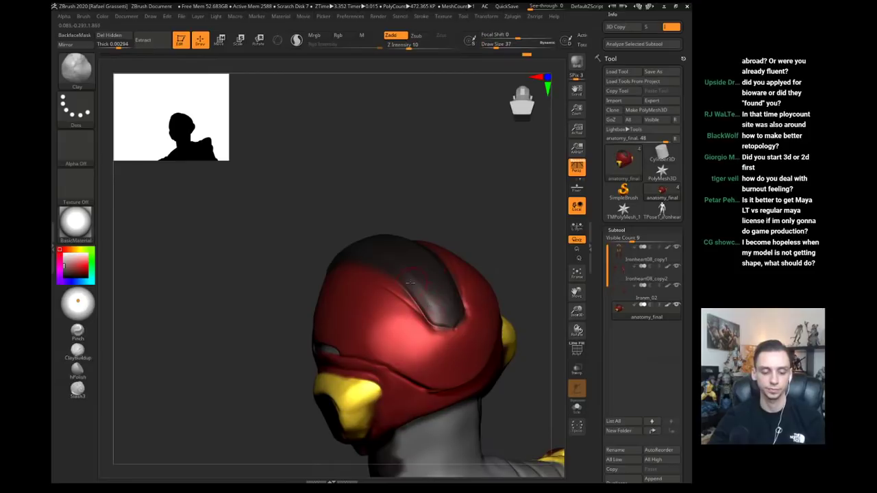
{"action": "key", "text": "]"}
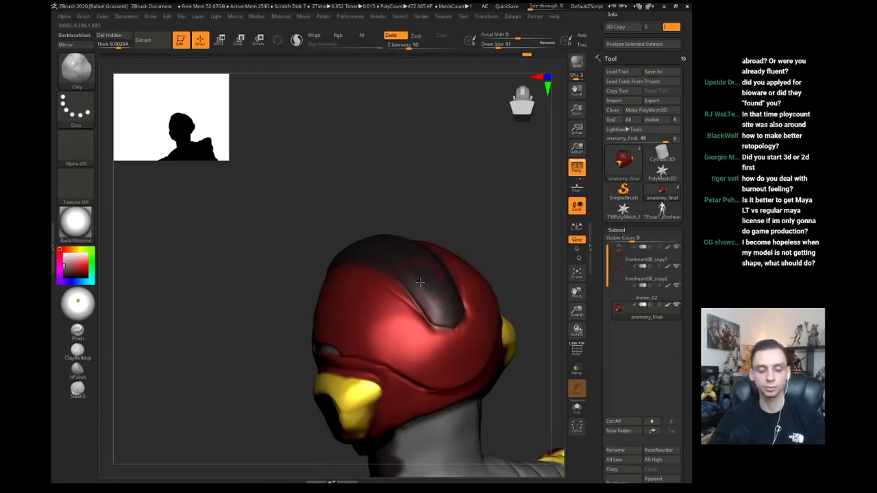
- Flatten the dark crown stripe with the hPolish brush at draw size 77
{"action": "key", "text": "b"}
{"action": "key", "text": "h"}
{"action": "key", "text": "p"}
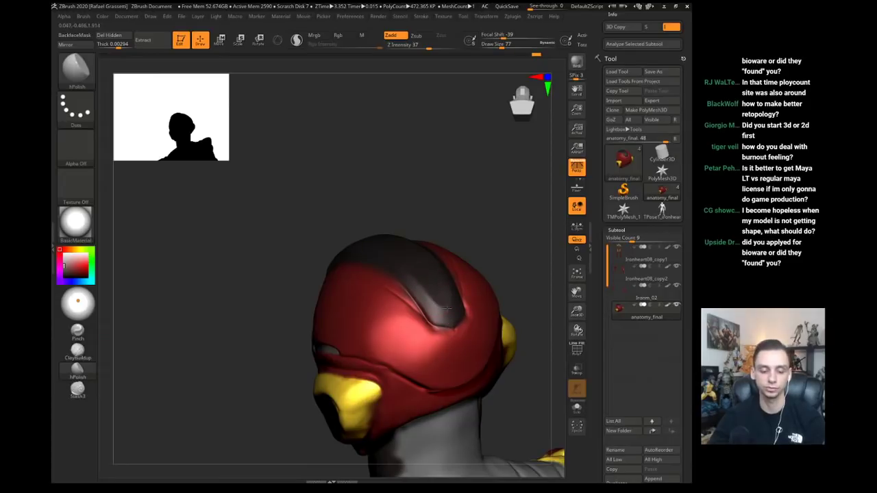
{"action": "left_click_drag", "start_coordinate": [335, 237], "coordinate": [285, 262]}
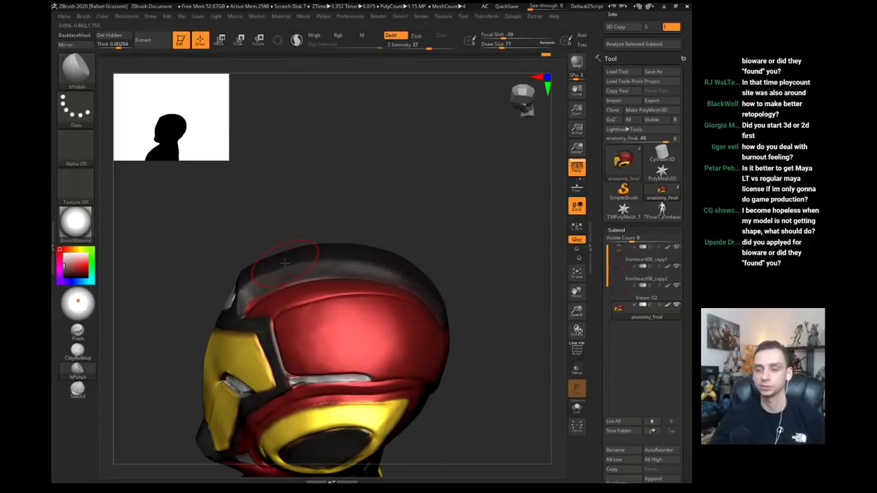
{"action": "left_click_drag", "start_coordinate": [174, 323], "coordinate": [189, 298]}
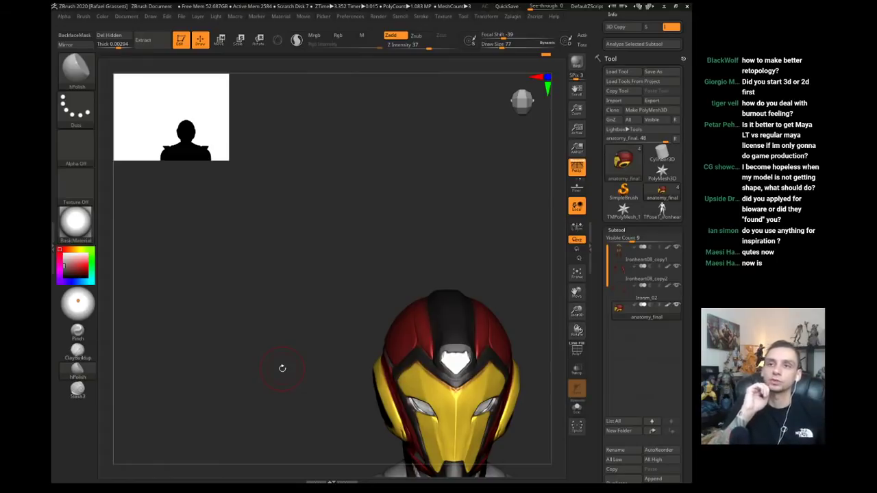
- Build up the yellow cheek plane below the eye with the Clay brush at draw size 35
{"action": "left_click_drag", "start_coordinate": [281, 368], "coordinate": [292, 249]}
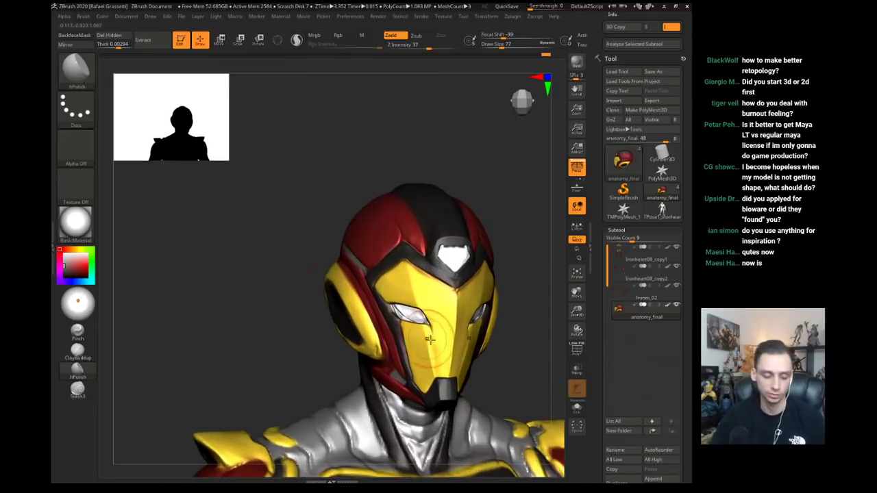
{"action": "left_click_drag", "start_coordinate": [274, 329], "coordinate": [291, 384], "text": "alt"}
{"action": "key", "text": "b"}
{"action": "key", "text": "c"}
{"action": "key", "text": "l"}
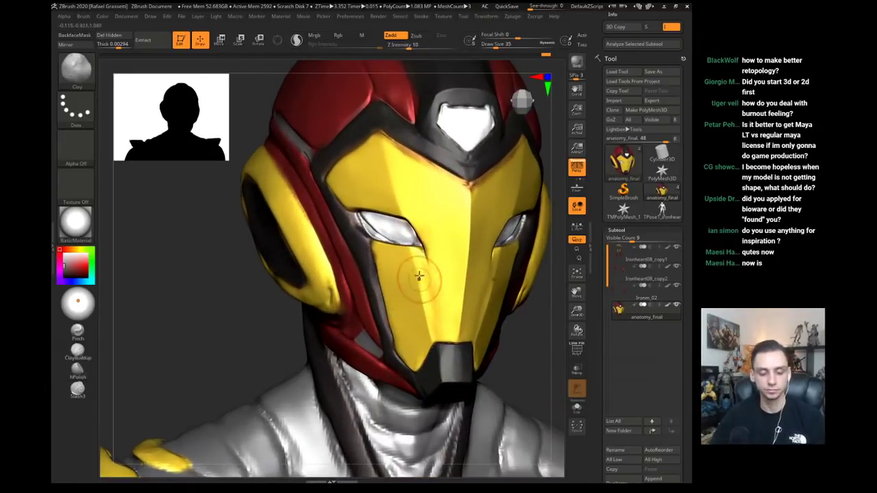
{"action": "left_click_drag", "start_coordinate": [419, 280], "coordinate": [430, 302]}
{"action": "left_click_drag", "start_coordinate": [420, 253], "coordinate": [433, 303]}
- Flatten the faceplate's central plane beside the nose ridge with the hPolish brush at draw size 46
{"action": "mouse_move", "coordinate": [226, 301]}
{"action": "left_mouse_down"}
{"action": "mouse_move", "coordinate": [253, 325]}
{"action": "mouse_move", "coordinate": [236, 335]}
{"action": "left_mouse_up"}
{"action": "key", "text": "b"}
{"action": "key", "text": "h"}
{"action": "key", "text": "p"}
{"action": "key", "text": "s"}
{"action": "left_click_drag", "start_coordinate": [434, 328], "coordinate": [440, 329]}
{"action": "left_click_drag", "start_coordinate": [433, 302], "coordinate": [442, 248]}
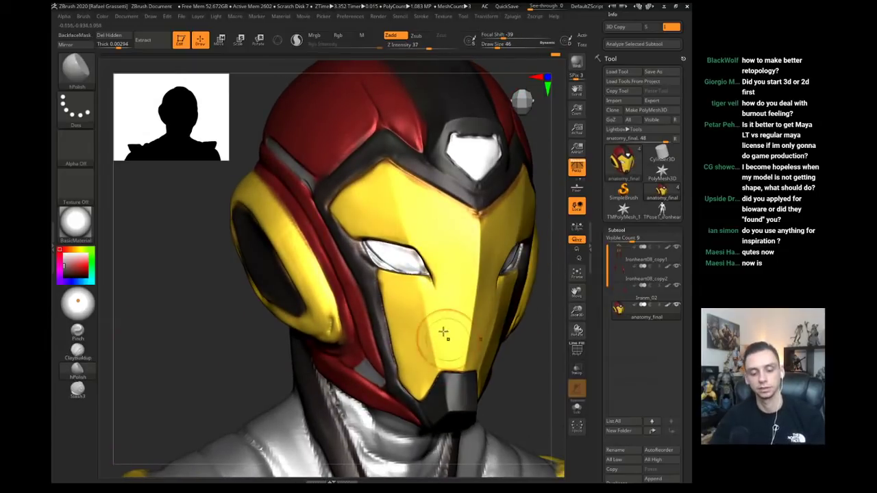
- Sharpen the crease between the faceplate's cheek and central planes with the hPolish brush at draw sizes 18 and 29
{"action": "key", "text": "bracketleft"}
{"action": "key", "text": "bracketleft"}
{"action": "key", "text": "bracketleft"}
{"action": "left_click_drag", "start_coordinate": [414, 282], "coordinate": [416, 298]}
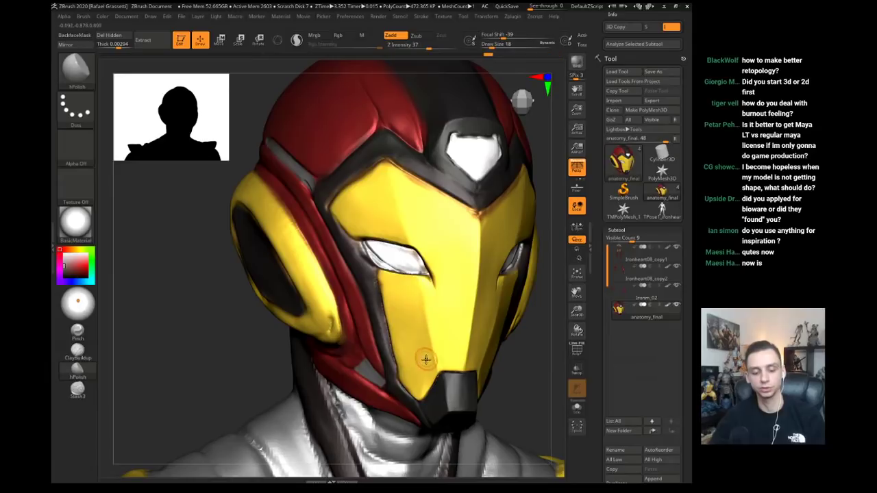
{"action": "key", "text": "bracketright"}
{"action": "key", "text": "bracketright"}
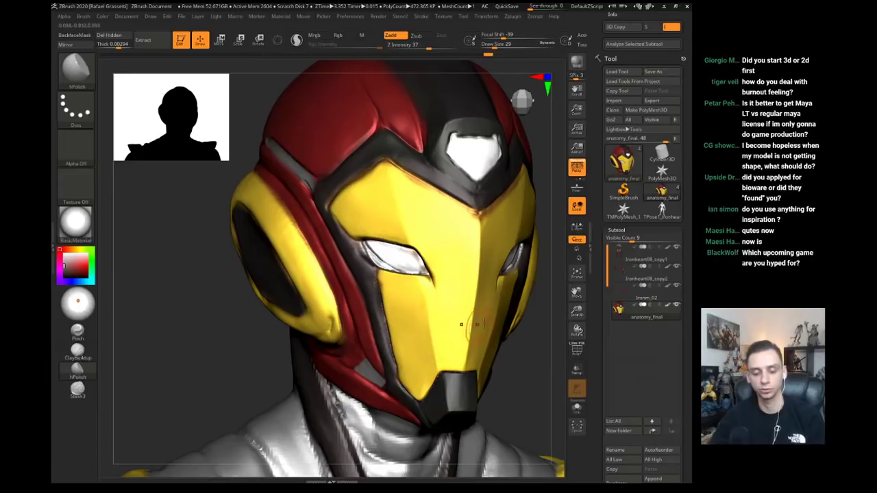
- Adjust the faceplate's outer corner and the dark frame at the temple with the Move brush at draw size 51
{"action": "left_click_drag", "start_coordinate": [523, 411], "coordinate": [367, 312], "text": "alt"}
{"action": "left_click_drag", "start_coordinate": [244, 304], "coordinate": [182, 325]}
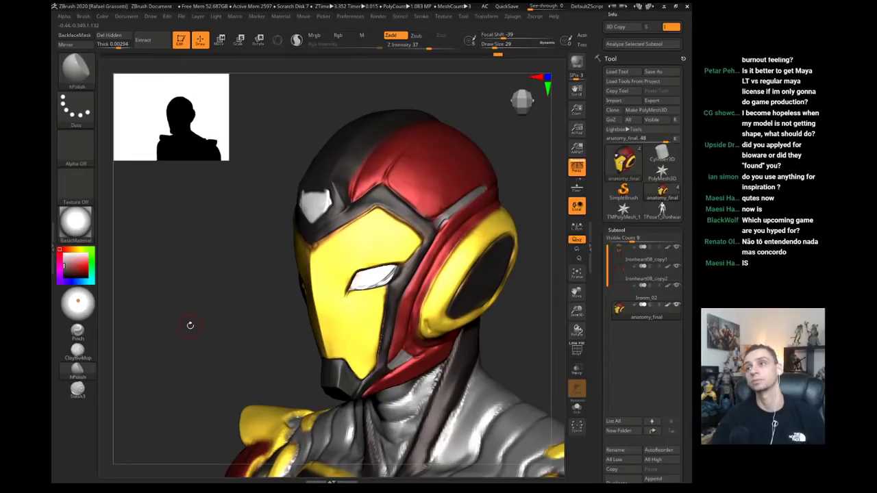
{"action": "left_click_drag", "start_coordinate": [215, 307], "coordinate": [189, 306]}
{"action": "key", "text": "b"}
{"action": "key", "text": "m"}
{"action": "key", "text": "v"}
{"action": "key", "text": "s"}
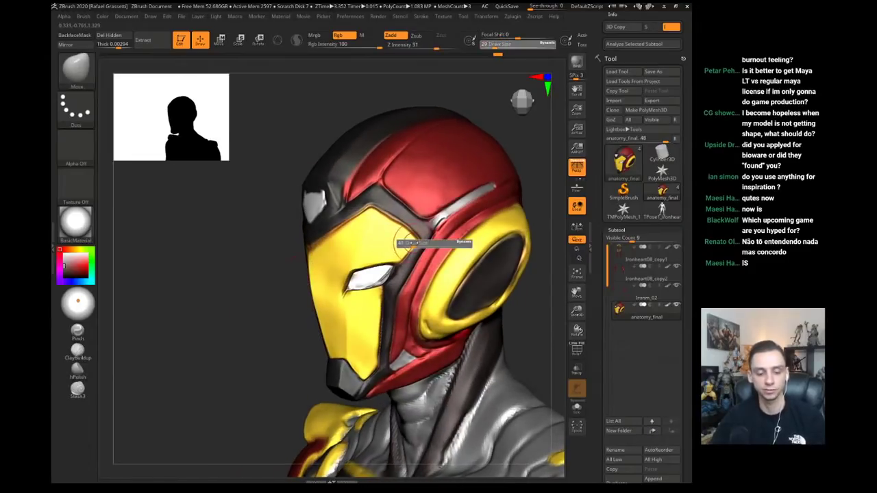
{"action": "left_click", "coordinate": [413, 244]}
{"action": "left_click_drag", "start_coordinate": [415, 241], "coordinate": [420, 244]}
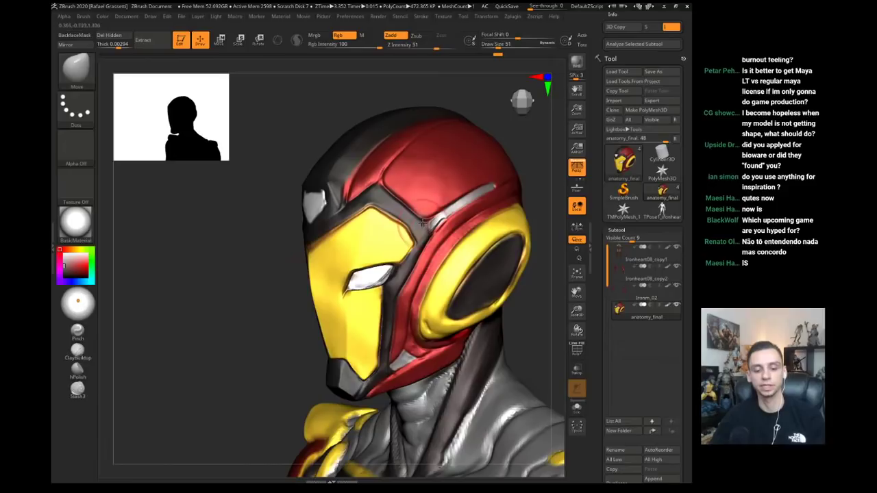
- Refine the dark frame's corner at the temple with the DamStandard brush at draw size 16 and the Move brush at draw sizes 44 and 48
{"action": "key", "text": "b"}
{"action": "key", "text": "d"}
{"action": "key", "text": "s"}
{"action": "key", "text": "]"}
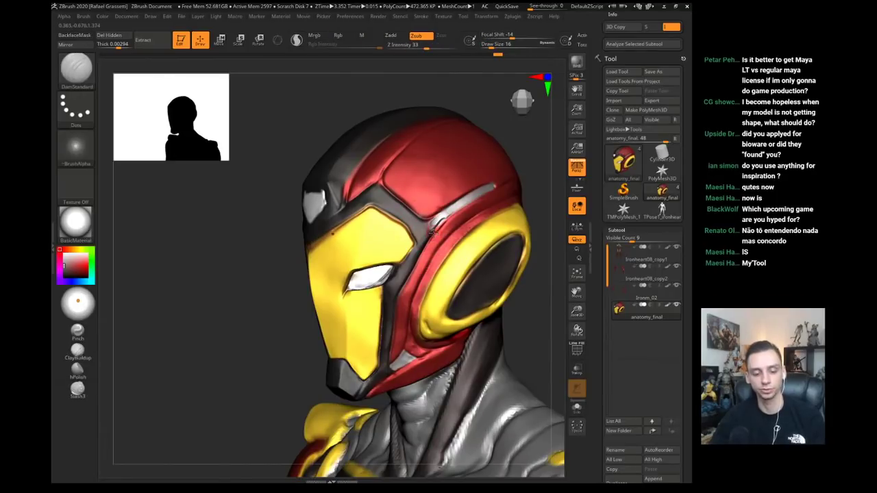
{"action": "key", "text": "b"}
{"action": "key", "text": "m"}
{"action": "key", "text": "v"}
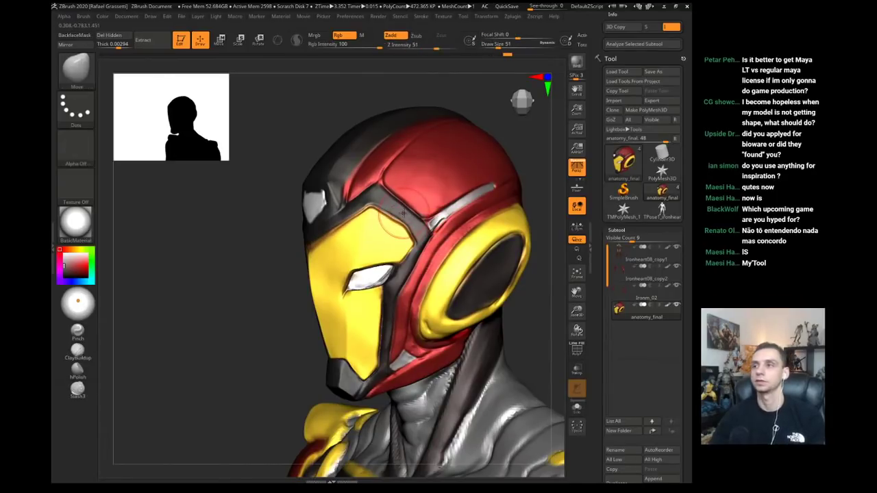
{"action": "key", "text": "bracketleft"}
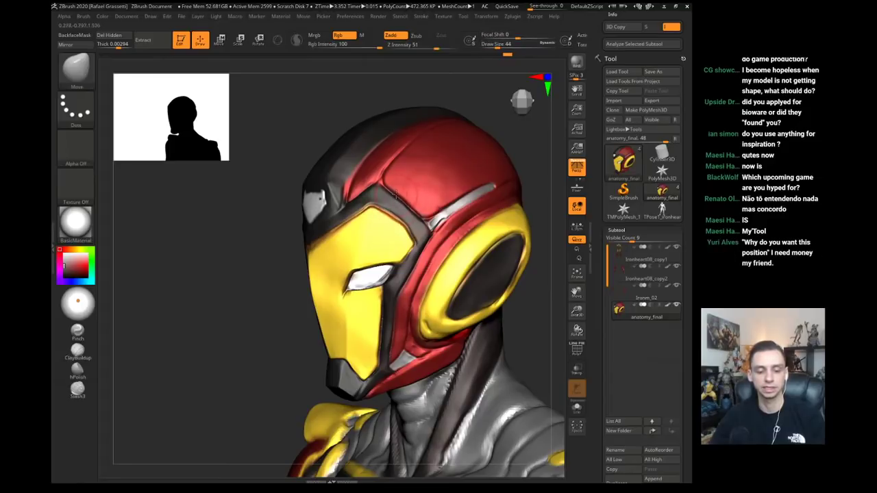
{"action": "key", "text": "bracketleft"}
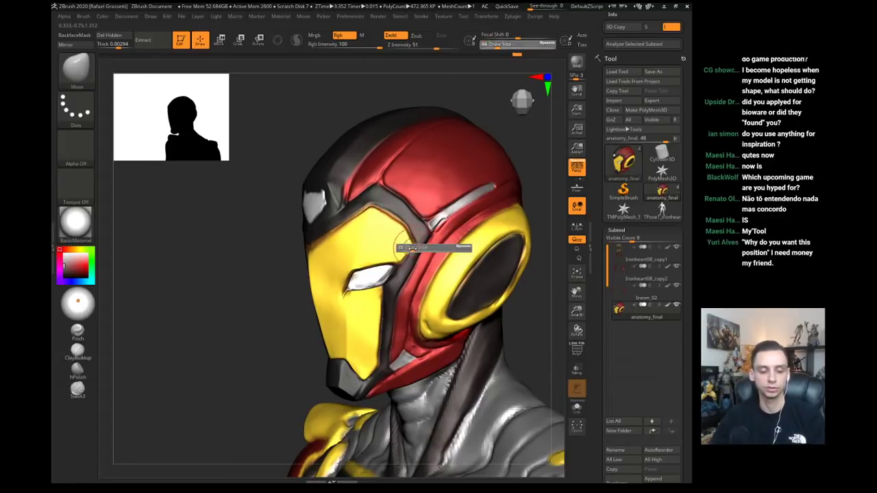
{"action": "key", "text": "bracketright"}
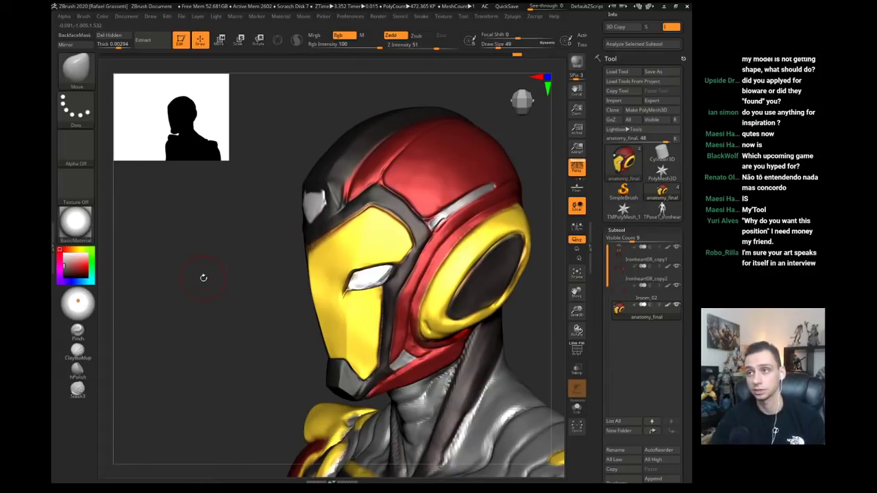
{"action": "left_click_drag", "start_coordinate": [204, 277], "coordinate": [241, 275]}
{"action": "left_click_drag", "start_coordinate": [156, 276], "coordinate": [213, 312], "text": "alt"}
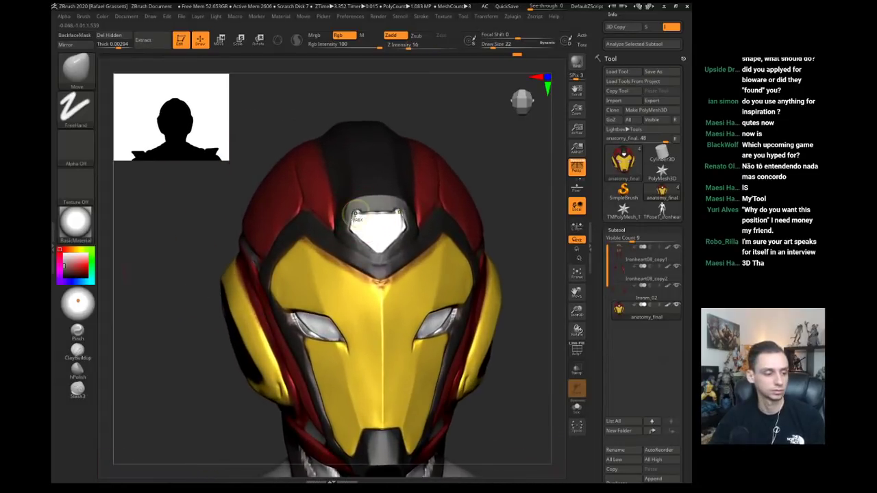
- Mask the forehead emblem at draw size 9, invert the mask and reposition the emblem with the transpose move line
{"action": "key", "text": "s"}
{"action": "left_click", "coordinate": [370, 216]}
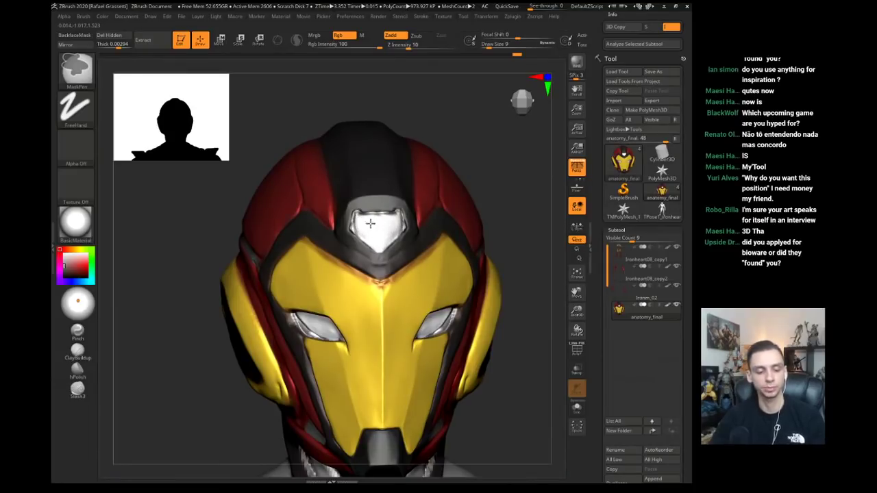
{"action": "left_click", "coordinate": [204, 214], "text": "ctrl"}
{"action": "left_click_drag", "start_coordinate": [184, 221], "coordinate": [267, 224]}
{"action": "key", "text": "w"}
{"action": "mouse_move", "coordinate": [383, 228]}
{"action": "left_mouse_down"}
{"action": "mouse_move", "coordinate": [418, 241]}
{"action": "mouse_move", "coordinate": [398, 259]}
{"action": "left_mouse_up"}
{"action": "key", "text": "q"}
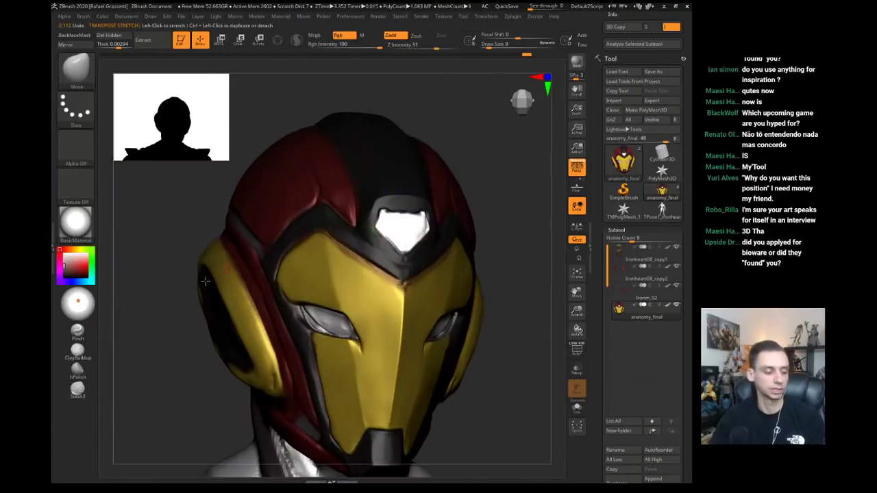
- Flatten the unmasked emblem's face with the hPolish brush at draw size 80
{"action": "left_click", "coordinate": [77, 370]}
{"action": "left_click_drag", "start_coordinate": [162, 357], "coordinate": [134, 353]}
{"action": "key", "text": "s"}
{"action": "left_click_drag", "start_coordinate": [392, 240], "coordinate": [411, 242]}
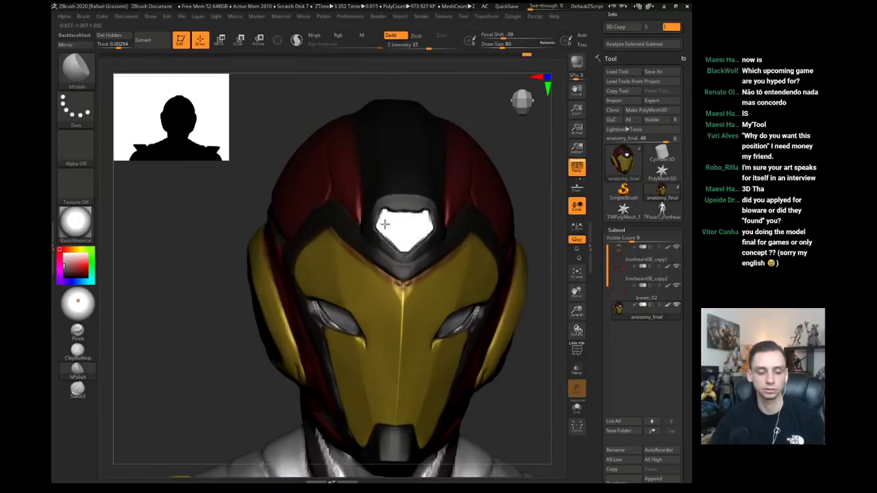
- Adjust the emblem's depth and profile from both sides with the Move brush at draw sizes 94 and 77
{"action": "right_click_drag", "start_coordinate": [384, 224], "coordinate": [439, 227]}
{"action": "key", "text": "b"}
{"action": "key", "text": "m"}
{"action": "key", "text": "v"}
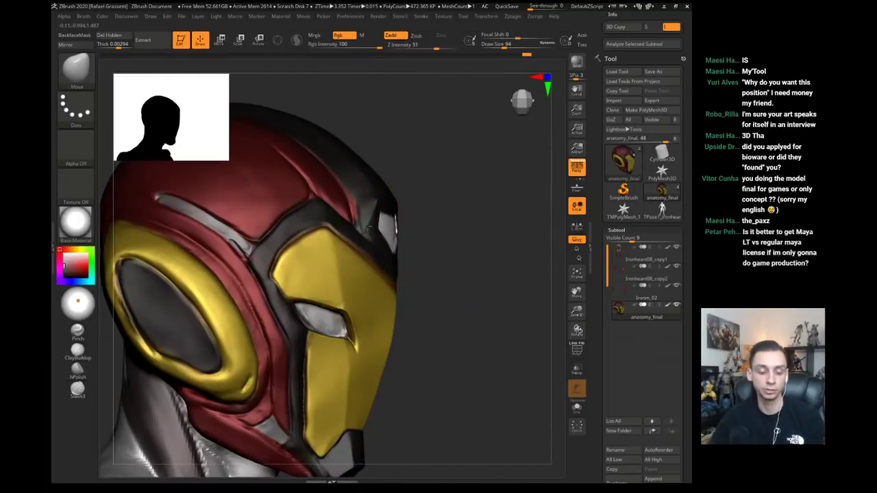
{"action": "right_click_drag", "start_coordinate": [366, 228], "coordinate": [390, 237]}
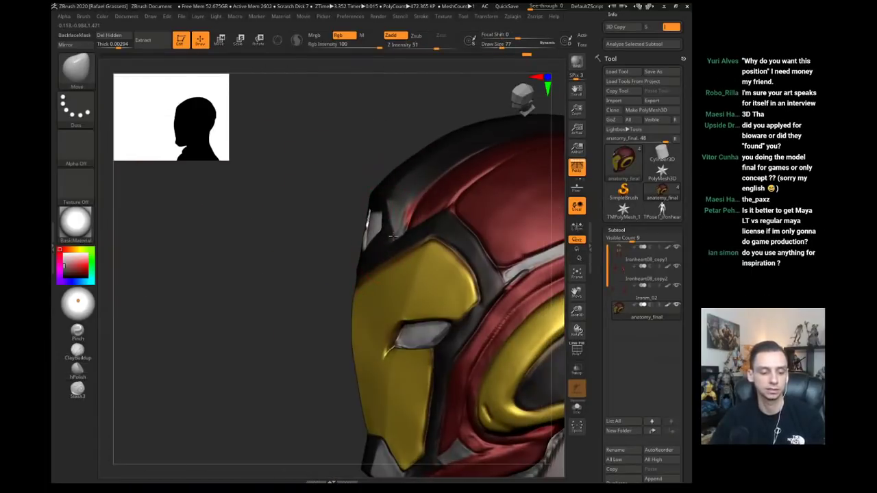
{"action": "mouse_move", "coordinate": [333, 212]}
{"action": "right_mouse_down"}
{"action": "mouse_move", "coordinate": [272, 139]}
{"action": "mouse_move", "coordinate": [340, 218]}
{"action": "right_mouse_up"}
{"action": "right_click_drag", "start_coordinate": [146, 305], "coordinate": [149, 274]}
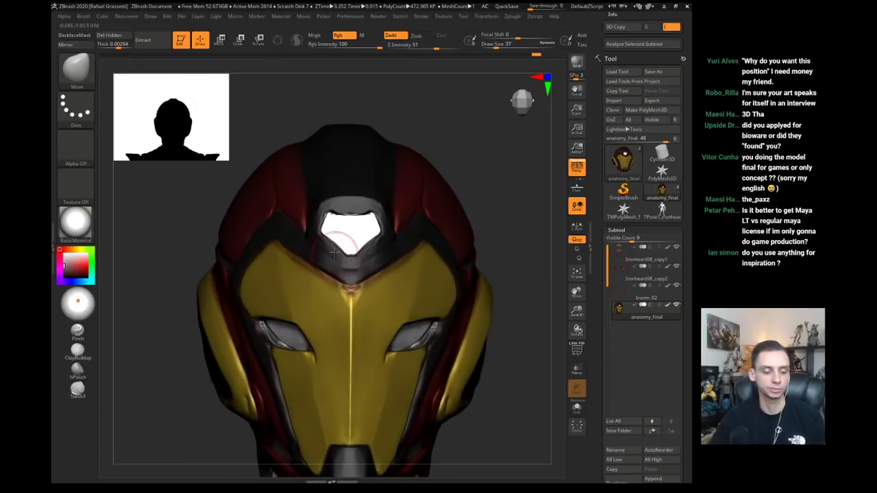
- Clear the mask and smooth the forehead emblem's surface
{"action": "mouse_move", "coordinate": [175, 255]}
{"action": "left_mouse_down", "text": "ctrl"}
{"action": "mouse_move", "coordinate": [171, 282]}
{"action": "mouse_move", "coordinate": [236, 278]}
{"action": "left_mouse_up", "text": "ctrl"}
{"action": "key", "text": "s"}
{"action": "left_click_drag", "start_coordinate": [337, 239], "coordinate": [345, 238]}
{"action": "left_click_drag", "start_coordinate": [345, 238], "coordinate": [337, 230], "text": "shift"}
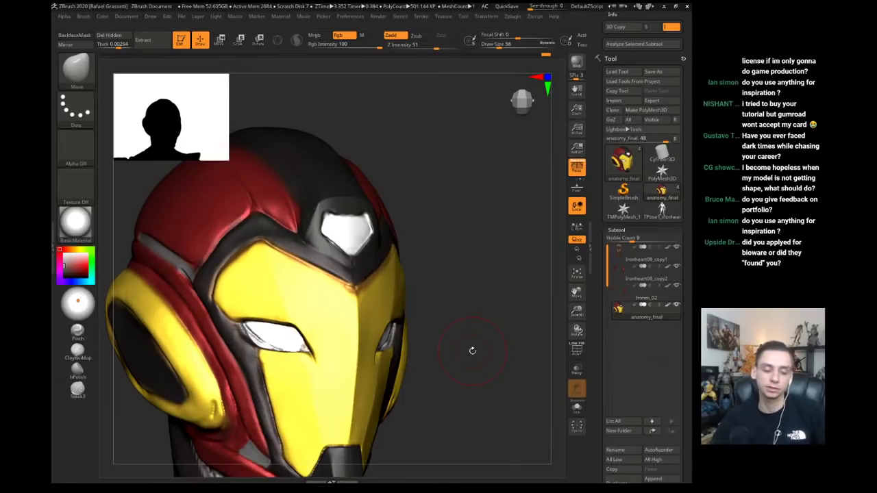
- Build up the yellow faceplate surface around the brow and inner eye with the Clay brush at draw size 23
{"action": "left_click_drag", "start_coordinate": [467, 347], "coordinate": [438, 350], "text": "alt"}
{"action": "mouse_move", "coordinate": [218, 313]}
{"action": "left_mouse_down"}
{"action": "mouse_move", "coordinate": [187, 327]}
{"action": "mouse_move", "coordinate": [223, 316]}
{"action": "mouse_move", "coordinate": [256, 282]}
{"action": "mouse_move", "coordinate": [264, 308]}
{"action": "left_mouse_up"}
{"action": "key", "text": "b"}
{"action": "key", "text": "c"}
{"action": "key", "text": "l"}
{"action": "key", "text": "bracketleft"}
{"action": "key", "text": "bracketleft"}
{"action": "key", "text": "bracketleft"}
{"action": "mouse_move", "coordinate": [351, 305]}
{"action": "left_mouse_down"}
{"action": "mouse_move", "coordinate": [389, 326]}
{"action": "mouse_move", "coordinate": [367, 314]}
{"action": "left_mouse_up"}
{"action": "left_click_drag", "start_coordinate": [188, 323], "coordinate": [110, 299], "text": "alt"}
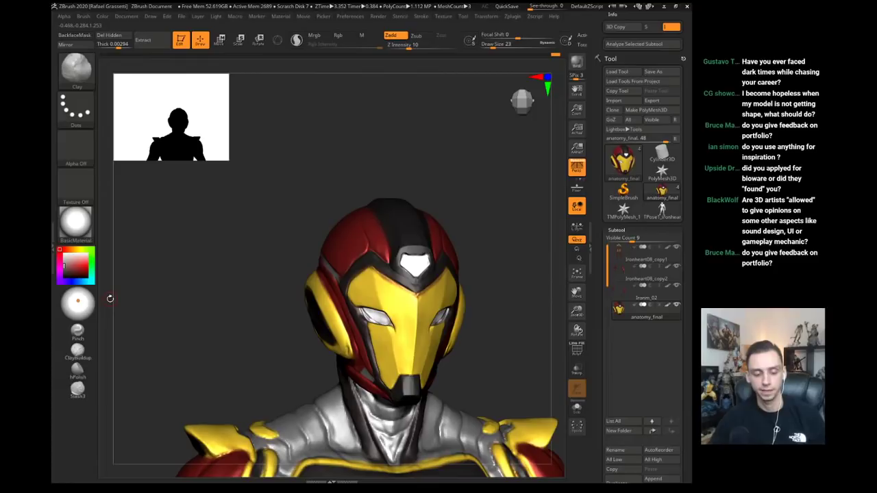
- Mask the area around the eye and ear disc with a lasso stroke and invert the mask
{"action": "left_click_drag", "start_coordinate": [221, 311], "coordinate": [231, 346]}
{"action": "left_click_drag", "start_coordinate": [286, 373], "coordinate": [401, 285], "text": "ctrl"}
{"action": "left_click", "coordinate": [76, 110]}
{"action": "left_click", "coordinate": [202, 134]}
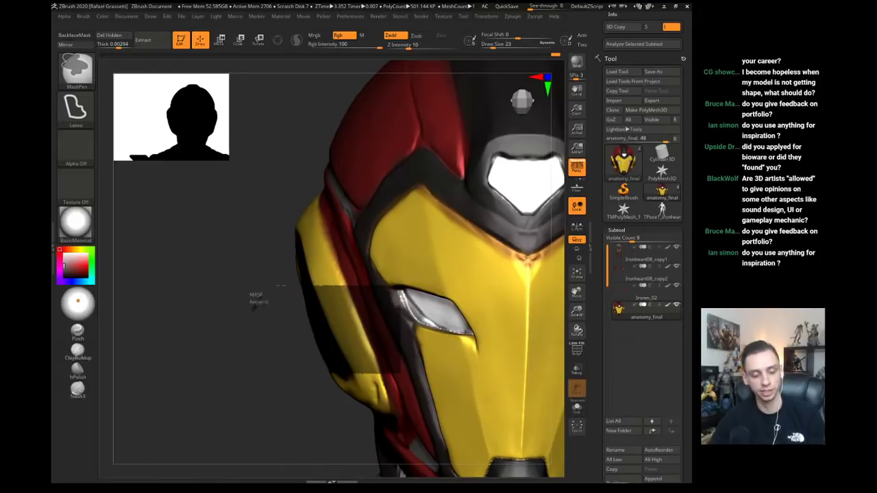
{"action": "mouse_move", "coordinate": [254, 303]}
{"action": "left_mouse_down", "text": "ctrl"}
{"action": "mouse_move", "coordinate": [425, 317]}
{"action": "mouse_move", "coordinate": [438, 377]}
{"action": "mouse_move", "coordinate": [430, 381]}
{"action": "left_mouse_up", "text": "ctrl"}
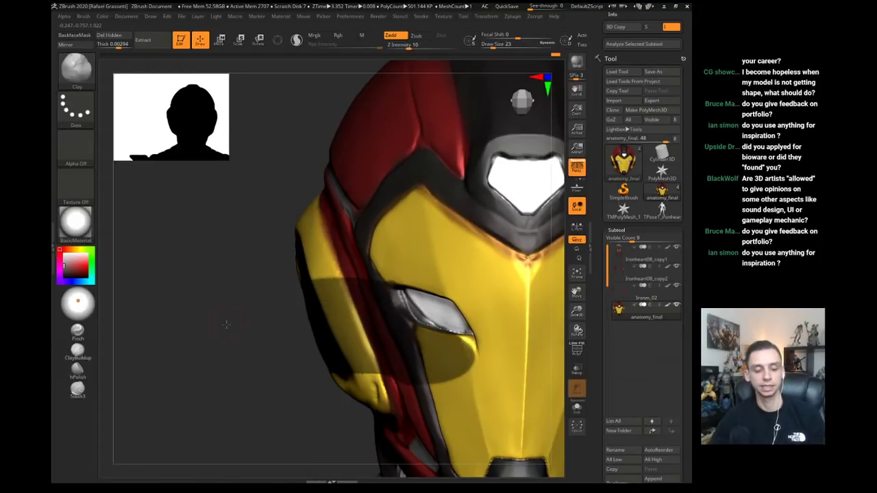
{"action": "left_click_drag", "start_coordinate": [226, 325], "coordinate": [209, 324]}
{"action": "left_click", "coordinate": [209, 323], "text": "ctrl"}
- Try to swell the eye's outer corner with the Inflat brush at draw size 27 and undo it
{"action": "key", "text": "s"}
{"action": "left_click", "coordinate": [413, 305]}
{"action": "mouse_move", "coordinate": [270, 319]}
{"action": "left_mouse_down"}
{"action": "mouse_move", "coordinate": [272, 267]}
{"action": "mouse_move", "coordinate": [284, 295]}
{"action": "left_mouse_up"}
{"action": "key", "text": "b"}
{"action": "key", "text": "i"}
{"action": "key", "text": "n"}
{"action": "left_click_drag", "start_coordinate": [426, 324], "coordinate": [410, 300]}
{"action": "key", "text": "ctrl+z"}
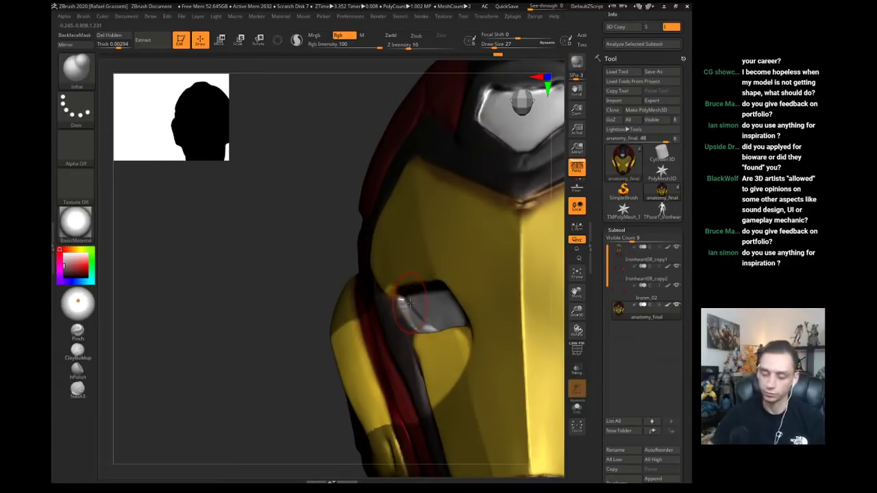
{"action": "key", "text": "z"}
- Thicken the eye's outer end with the Inflat brush at draw size 14 and the Clay brush at draw size 29
{"action": "left_click_drag", "start_coordinate": [259, 262], "coordinate": [309, 301]}
{"action": "key", "text": "bracketleft"}
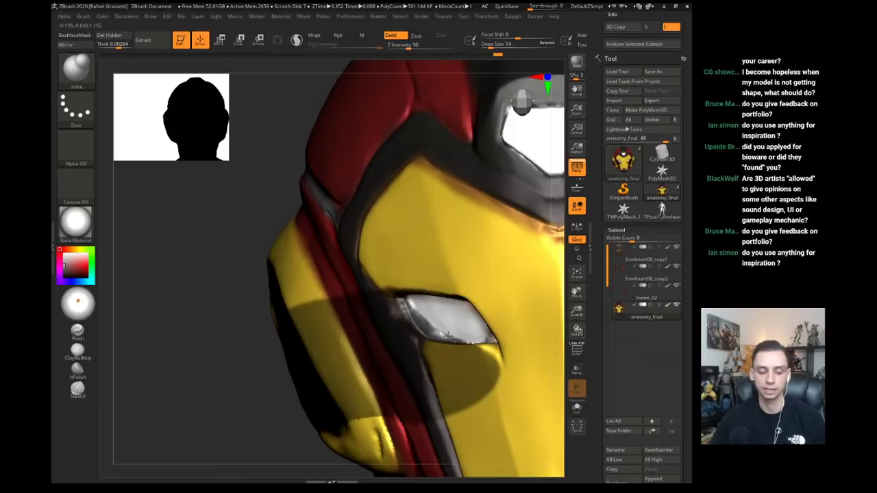
{"action": "key", "text": "b"}
{"action": "key", "text": "c"}
{"action": "key", "text": "l"}
{"action": "key", "text": "bracketright"}
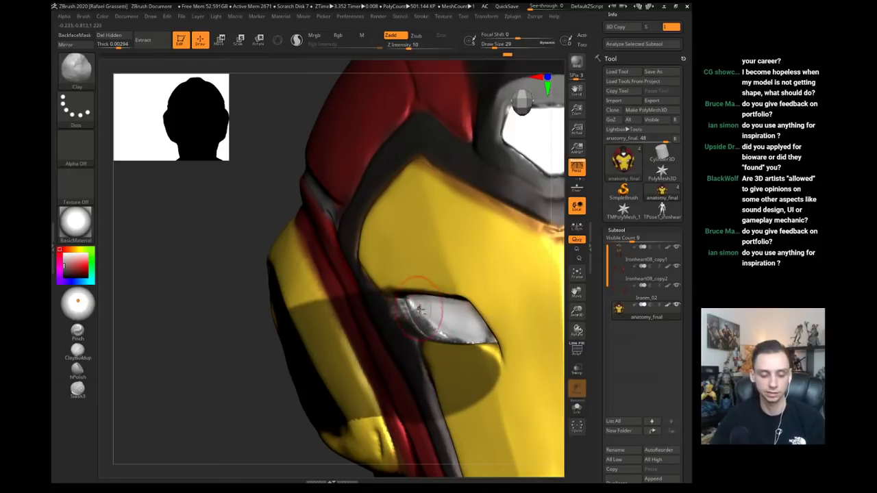
- Reshape the eye's outer corner and lower edge with the Move brush at draw size 33
{"action": "mouse_move", "coordinate": [196, 333]}
{"action": "left_mouse_down", "text": "alt"}
{"action": "mouse_move", "coordinate": [190, 319]}
{"action": "mouse_move", "coordinate": [324, 332]}
{"action": "left_mouse_up", "text": "alt"}
{"action": "key", "text": "b"}
{"action": "key", "text": "m"}
{"action": "key", "text": "v"}
{"action": "key", "text": "s"}
{"action": "left_click", "coordinate": [435, 323]}
{"action": "key", "text": "s"}
{"action": "left_click", "coordinate": [437, 320]}
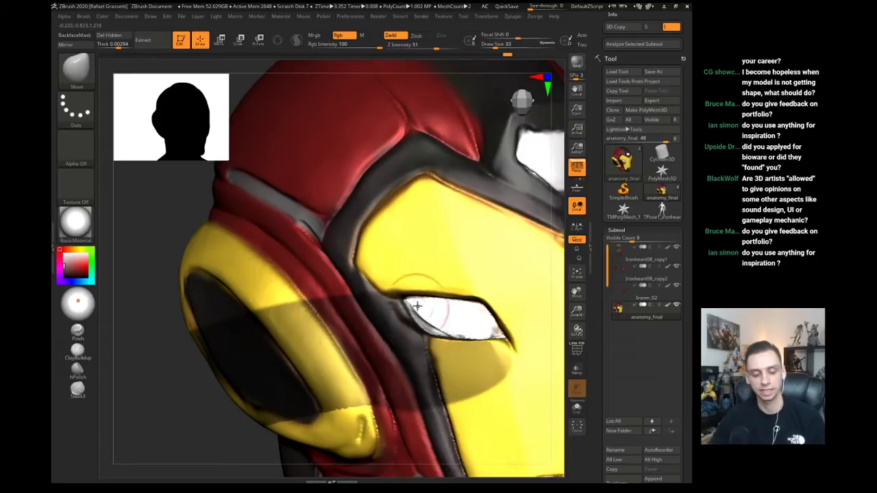
{"action": "left_click_drag", "start_coordinate": [127, 332], "coordinate": [222, 334]}
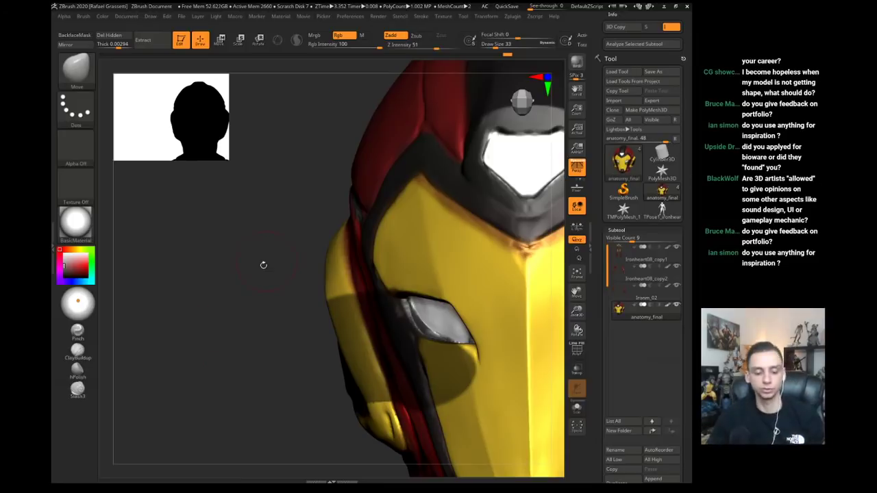
{"action": "left_click_drag", "start_coordinate": [265, 263], "coordinate": [409, 327]}
- Fill in the eye's outer corner with the Clay brush at draw size 25
{"action": "key", "text": "b"}
{"action": "key", "text": "c"}
{"action": "key", "text": "l"}
{"action": "left_click_drag", "start_coordinate": [345, 292], "coordinate": [264, 279]}
{"action": "key", "text": "["}
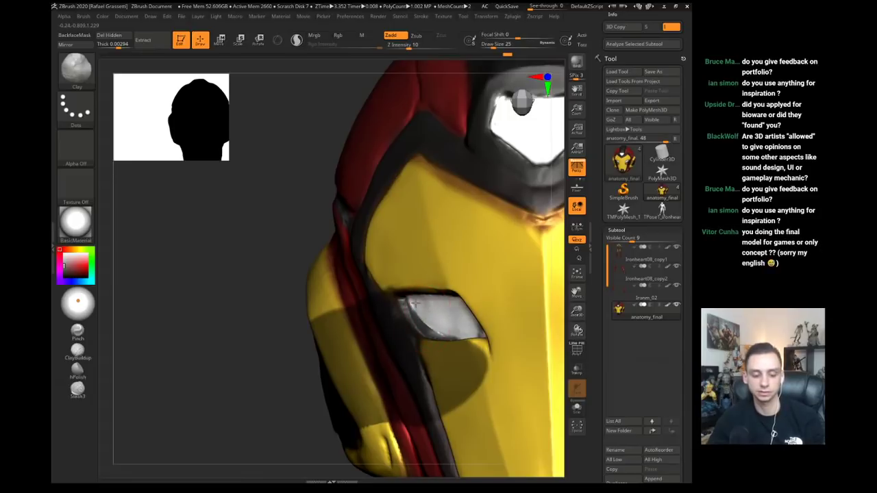
{"action": "left_click_drag", "start_coordinate": [416, 304], "coordinate": [433, 323]}
- Refine the eye's lower outer contour with the Move brush at draw size 27
{"action": "key", "text": "b"}
{"action": "key", "text": "m"}
{"action": "key", "text": "v"}
{"action": "key", "text": "s"}
{"action": "mouse_move", "coordinate": [265, 283]}
{"action": "left_mouse_down"}
{"action": "mouse_move", "coordinate": [236, 288]}
{"action": "mouse_move", "coordinate": [439, 325]}
{"action": "left_mouse_up"}
{"action": "left_click", "coordinate": [422, 323]}
{"action": "left_click_drag", "start_coordinate": [160, 268], "coordinate": [184, 244], "text": "alt"}
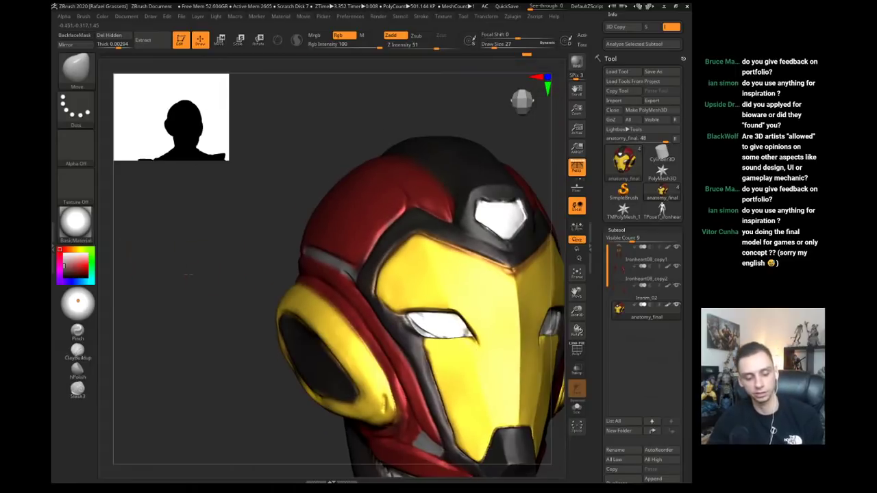
{"action": "mouse_move", "coordinate": [190, 308]}
{"action": "left_mouse_down", "text": "alt"}
{"action": "mouse_move", "coordinate": [188, 283]}
{"action": "mouse_move", "coordinate": [197, 324]}
{"action": "left_mouse_up", "text": "alt"}
- Flatten the eye's surface toward its outer corner with the hPolish brush at draw size 16
{"action": "left_click", "coordinate": [77, 370]}
{"action": "mouse_move", "coordinate": [418, 309]}
{"action": "left_mouse_down"}
{"action": "mouse_move", "coordinate": [436, 318]}
{"action": "mouse_move", "coordinate": [453, 313]}
{"action": "mouse_move", "coordinate": [451, 329]}
{"action": "left_mouse_up"}
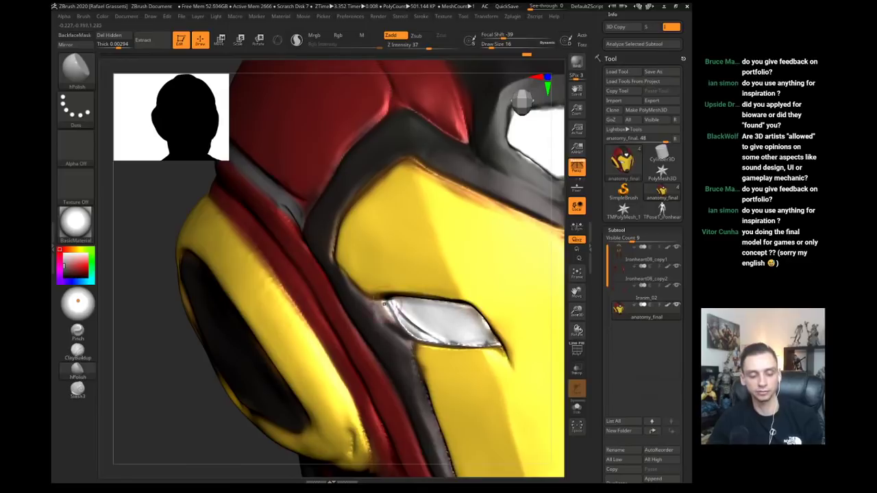
{"action": "mouse_move", "coordinate": [152, 335]}
{"action": "left_mouse_down"}
{"action": "mouse_move", "coordinate": [130, 335]}
{"action": "mouse_move", "coordinate": [206, 328]}
{"action": "mouse_move", "coordinate": [199, 322]}
{"action": "mouse_move", "coordinate": [207, 338]}
{"action": "mouse_move", "coordinate": [264, 325]}
{"action": "mouse_move", "coordinate": [445, 371]}
{"action": "left_mouse_up"}
- Carve the curved crease along the eye's outer and lower edge with the DamStandard brush at draw size 11
{"action": "key", "text": "b"}
{"action": "key", "text": "d"}
{"action": "key", "text": "s"}
{"action": "key", "text": "s"}
{"action": "left_click_drag", "start_coordinate": [429, 334], "coordinate": [427, 334]}
{"action": "mouse_move", "coordinate": [401, 309]}
{"action": "left_mouse_down"}
{"action": "mouse_move", "coordinate": [426, 335]}
{"action": "mouse_move", "coordinate": [459, 350]}
{"action": "mouse_move", "coordinate": [425, 336]}
{"action": "left_mouse_up"}
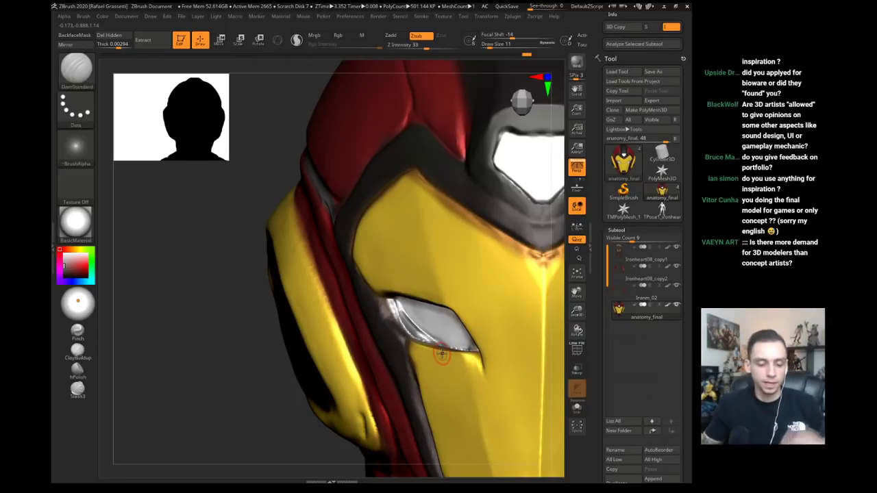
{"action": "left_click_drag", "start_coordinate": [218, 278], "coordinate": [410, 255]}
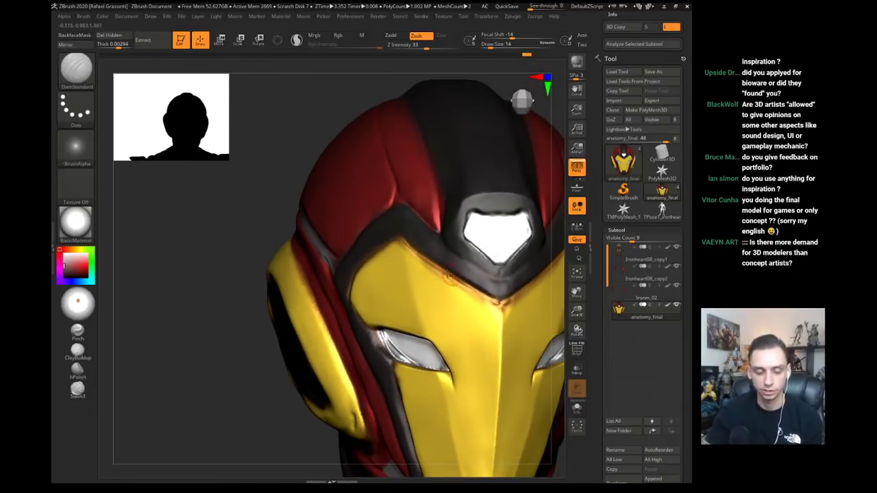
- Deepen the seam between the faceplate's upper edge and the dark forehead frame with the DamStandard brush at draw size 14
{"action": "key", "text": "b"}
{"action": "key", "text": "c"}
{"action": "key", "text": "l"}
{"action": "key", "text": "b"}
{"action": "key", "text": "d"}
{"action": "key", "text": "s"}
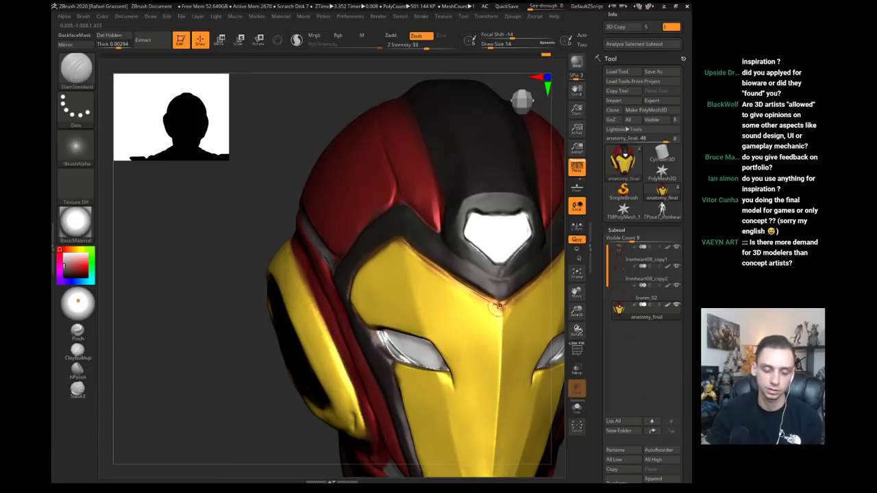
{"action": "left_click_drag", "start_coordinate": [180, 301], "coordinate": [219, 309], "text": "alt"}
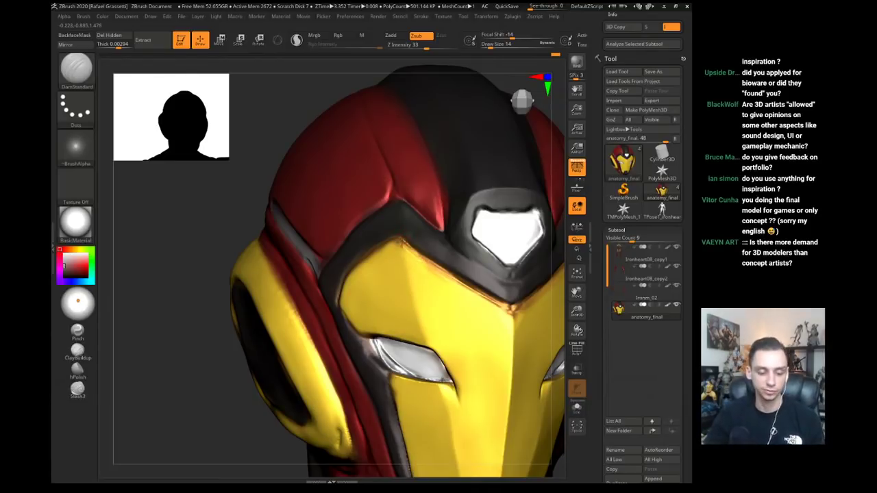
- Clean up the V-shaped edge of the faceplate below the emblem with the Clay brush at draw size 8
{"action": "key", "text": "b"}
{"action": "key", "text": "c"}
{"action": "key", "text": "l"}
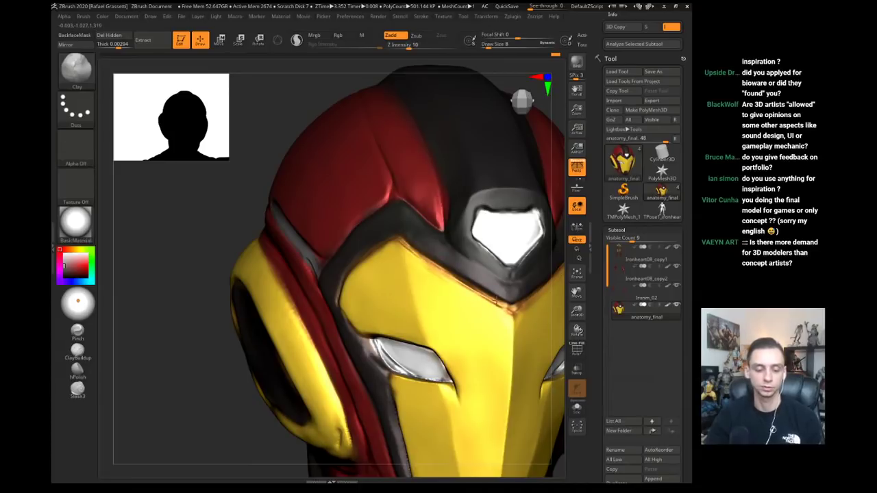
{"action": "mouse_move", "coordinate": [152, 320]}
{"action": "left_mouse_down", "text": "alt"}
{"action": "mouse_move", "coordinate": [202, 296]}
{"action": "mouse_move", "coordinate": [172, 299]}
{"action": "mouse_move", "coordinate": [179, 299]}
{"action": "mouse_move", "coordinate": [141, 283]}
{"action": "mouse_move", "coordinate": [153, 285]}
{"action": "mouse_move", "coordinate": [103, 288]}
{"action": "left_mouse_up", "text": "alt"}
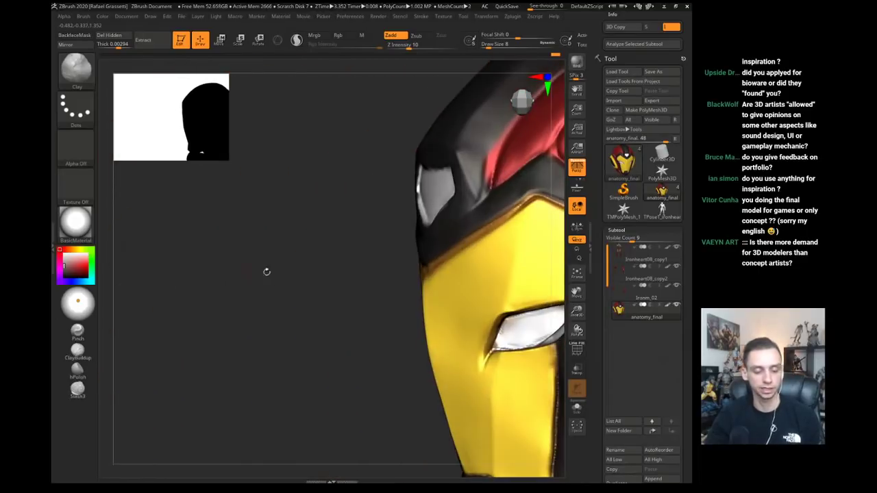
- Adjust the profile of the faceplate's central ridge just below the dark forehead frame with the Move brush
{"action": "key", "text": "b"}
{"action": "key", "text": "m"}
{"action": "key", "text": "v"}
{"action": "key", "text": "s"}
{"action": "left_click", "coordinate": [421, 283]}
{"action": "mouse_move", "coordinate": [424, 278]}
{"action": "left_mouse_down"}
{"action": "mouse_move", "coordinate": [400, 282]}
{"action": "mouse_move", "coordinate": [420, 277]}
{"action": "left_mouse_up"}
- Build up the top of the central ridge below the emblem with the Standard brush and the Clay brush at draw size 11
{"action": "key", "text": "b"}
{"action": "key", "text": "s"}
{"action": "key", "text": "t"}
{"action": "key", "text": "bracketleft"}
{"action": "key", "text": "b"}
{"action": "key", "text": "c"}
{"action": "key", "text": "l"}
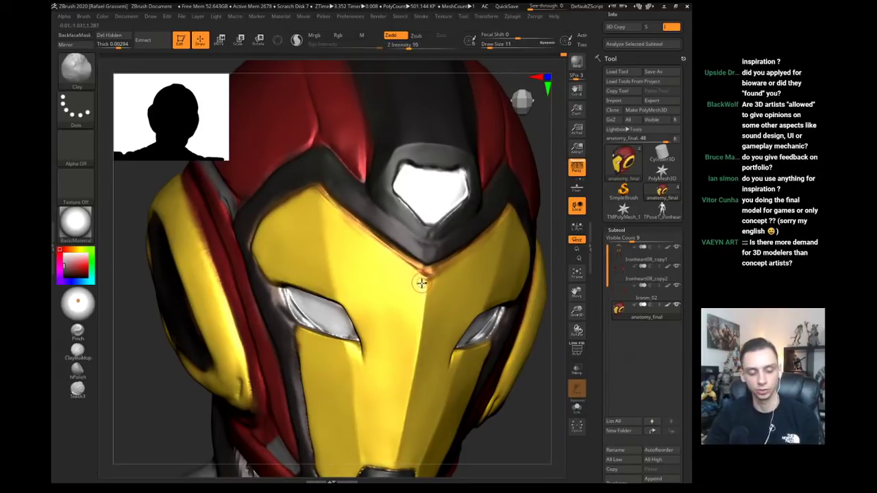
- Polish the planes at the ridge's top with hPolish at draw size 20 and thicken the faceplate's upper edge with Inflat at draw size 17
{"action": "key", "text": "b"}
{"action": "key", "text": "h"}
{"action": "key", "text": "p"}
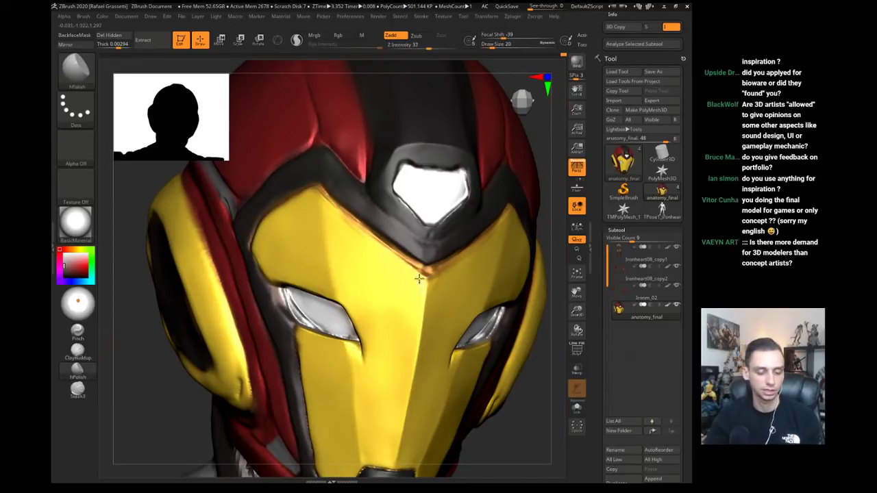
{"action": "mouse_move", "coordinate": [506, 419]}
{"action": "left_mouse_down"}
{"action": "mouse_move", "coordinate": [540, 415]}
{"action": "mouse_move", "coordinate": [190, 302]}
{"action": "mouse_move", "coordinate": [199, 314]}
{"action": "mouse_move", "coordinate": [246, 311]}
{"action": "mouse_move", "coordinate": [257, 370]}
{"action": "left_mouse_up"}
{"action": "key", "text": "b"}
{"action": "key", "text": "i"}
{"action": "key", "text": "n"}
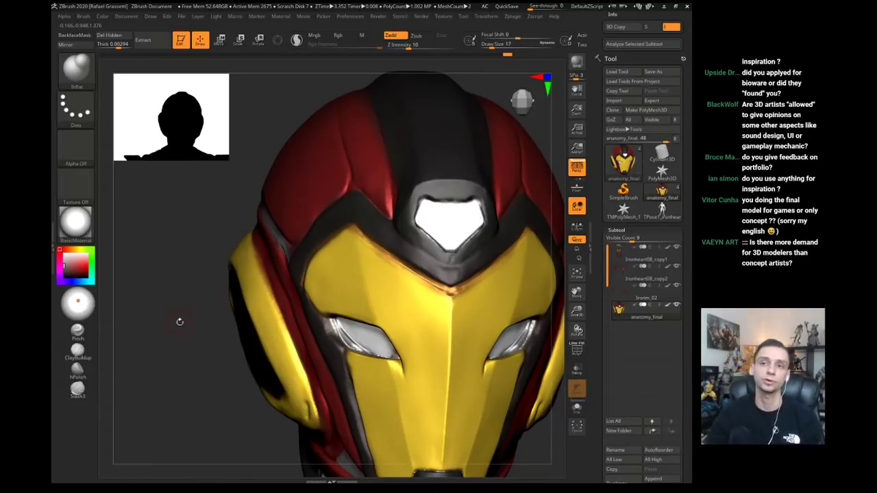
- Refine the red side panel of the crown with the Move brush and the hPolish brush at draw size 80
{"action": "mouse_move", "coordinate": [180, 319]}
{"action": "left_mouse_down"}
{"action": "mouse_move", "coordinate": [202, 320]}
{"action": "mouse_move", "coordinate": [220, 358]}
{"action": "left_mouse_up"}
{"action": "key", "text": "b"}
{"action": "key", "text": "m"}
{"action": "key", "text": "v"}
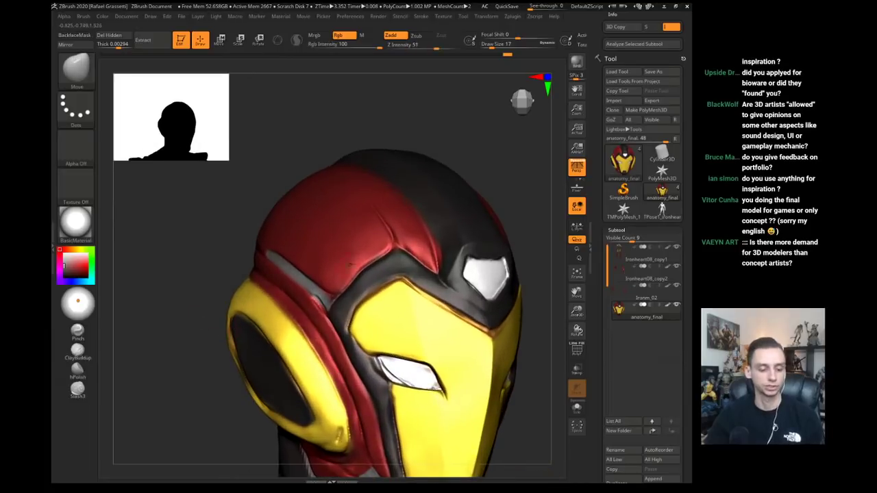
{"action": "key", "text": "s"}
{"action": "left_click_drag", "start_coordinate": [352, 264], "coordinate": [360, 264]}
{"action": "key", "text": "b"}
{"action": "key", "text": "h"}
{"action": "key", "text": "p"}
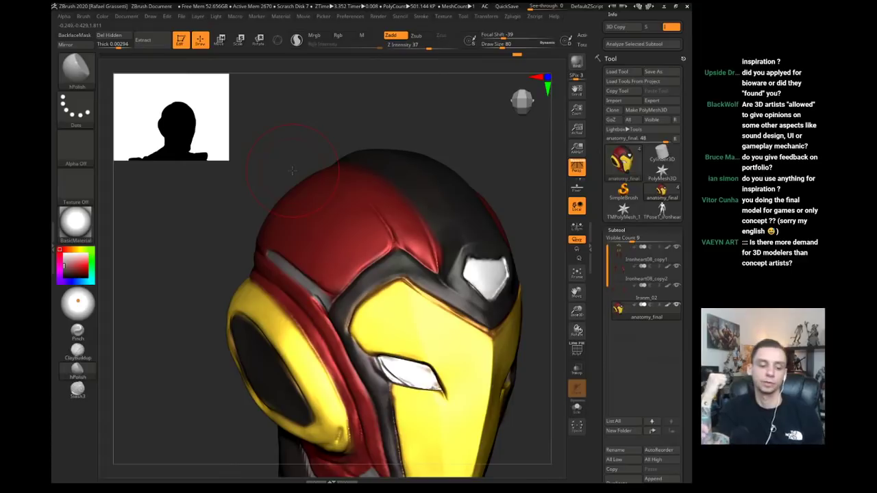
- Build up the ridge at the red crown panel's front corner with Standard at draw size 7 and polish it with hPolish at size 16
{"action": "key", "text": "b"}
{"action": "key", "text": "s"}
{"action": "key", "text": "t"}
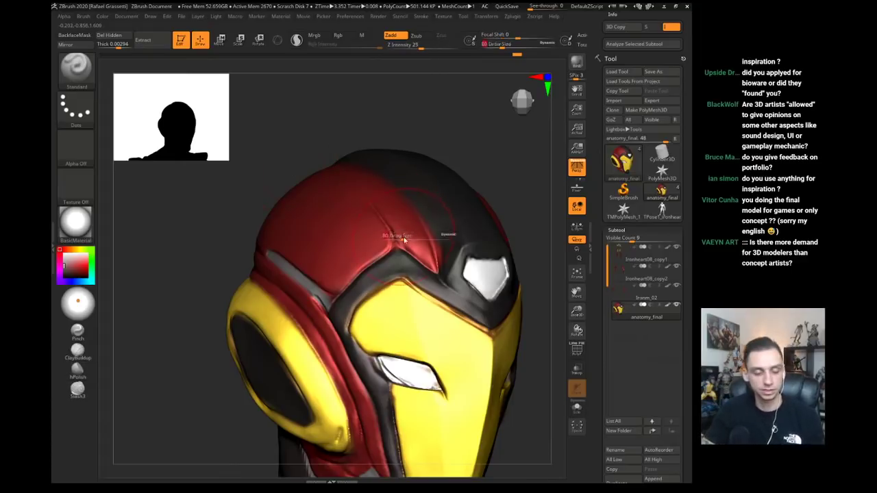
{"action": "key", "text": "s"}
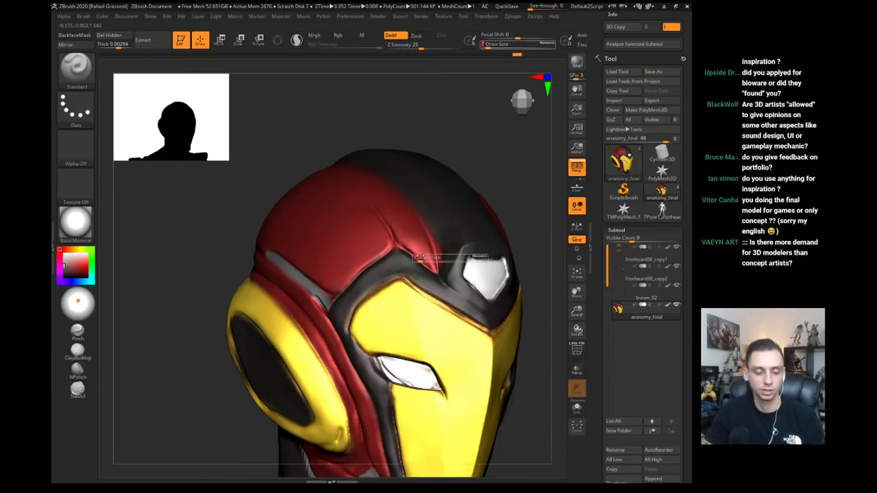
{"action": "left_click_drag", "start_coordinate": [418, 259], "coordinate": [420, 259]}
{"action": "left_click", "coordinate": [77, 370]}
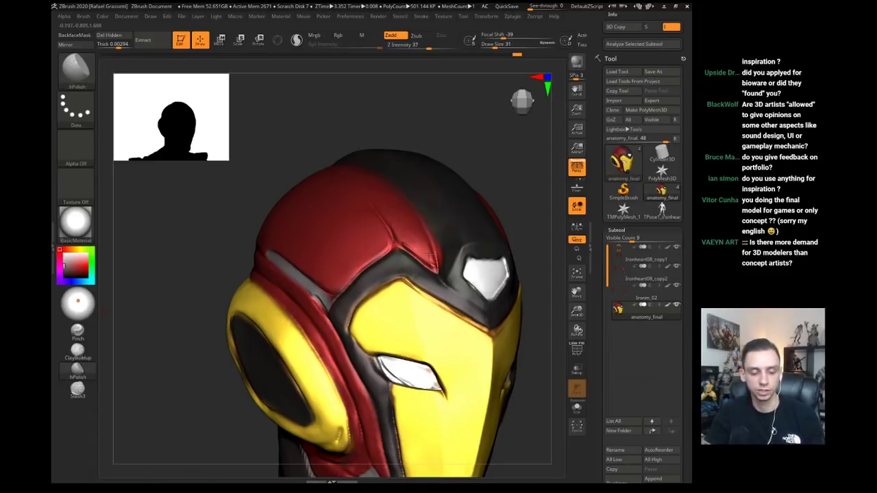
{"action": "key", "text": "s"}
{"action": "left_click_drag", "start_coordinate": [411, 248], "coordinate": [404, 247]}
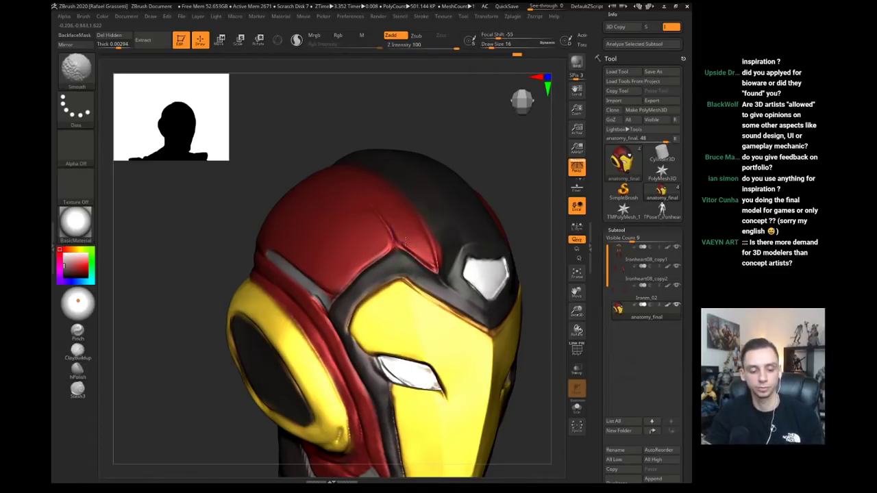
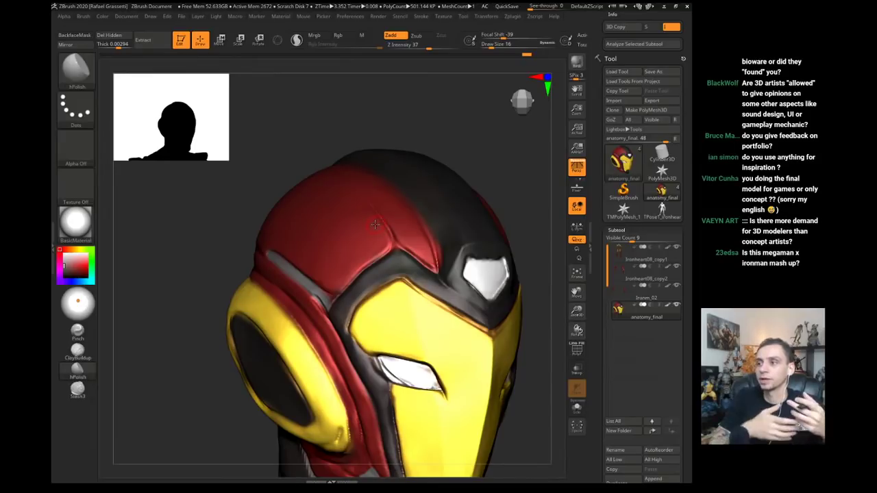
- Carve the seam along the red crown panel's upper edge, beside the dark central band, with DamStandard at draw size 31
{"action": "left_click_drag", "start_coordinate": [288, 137], "coordinate": [364, 274]}
{"action": "key", "text": "b"}
{"action": "key", "text": "d"}
{"action": "key", "text": "s"}
{"action": "left_click_drag", "start_coordinate": [466, 355], "coordinate": [432, 292]}
{"action": "left_click_drag", "start_coordinate": [323, 219], "coordinate": [363, 223]}
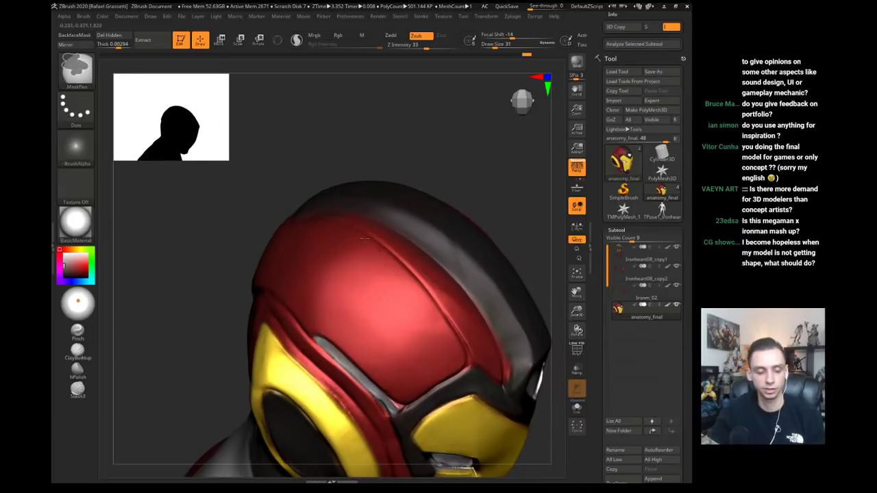
{"action": "left_click_drag", "start_coordinate": [427, 296], "coordinate": [378, 242]}
{"action": "key", "text": "ctrl+z"}
{"action": "left_click_drag", "start_coordinate": [453, 330], "coordinate": [377, 242]}
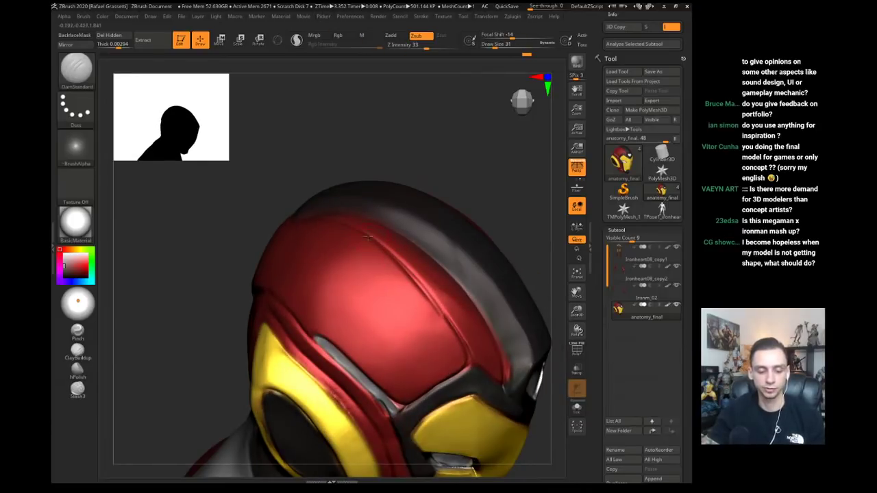
{"action": "key", "text": "ctrl+z"}
{"action": "left_click_drag", "start_coordinate": [462, 344], "coordinate": [340, 231]}
- Adjust the lower edge of the red crown side panel near the grey inset with the Move brush at draw size 62
{"action": "left_click_drag", "start_coordinate": [273, 218], "coordinate": [196, 287]}
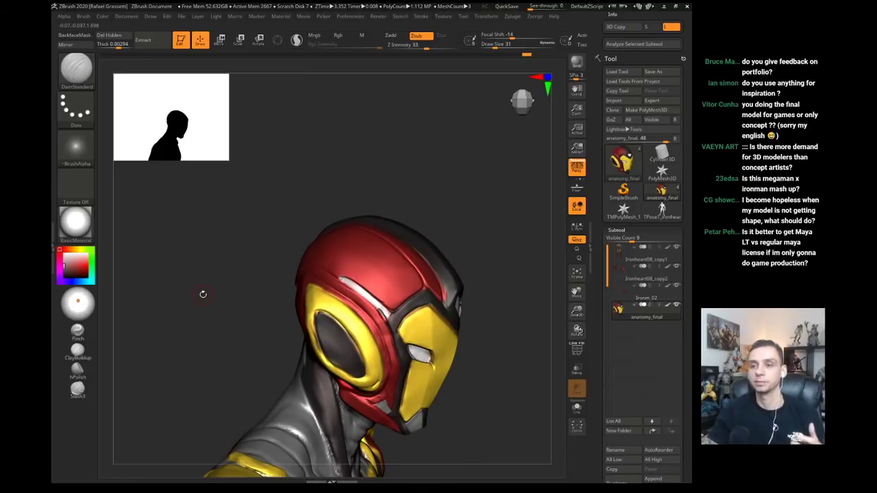
{"action": "left_click_drag", "start_coordinate": [221, 281], "coordinate": [249, 292]}
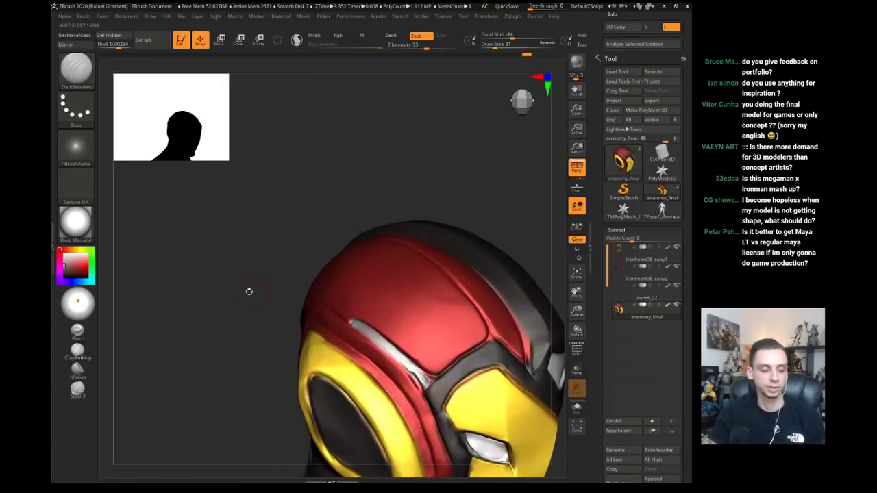
{"action": "key", "text": "b"}
{"action": "key", "text": "m"}
{"action": "key", "text": "v"}
{"action": "key", "text": "s"}
{"action": "left_click_drag", "start_coordinate": [326, 315], "coordinate": [344, 332]}
{"action": "left_click_drag", "start_coordinate": [231, 359], "coordinate": [251, 354]}
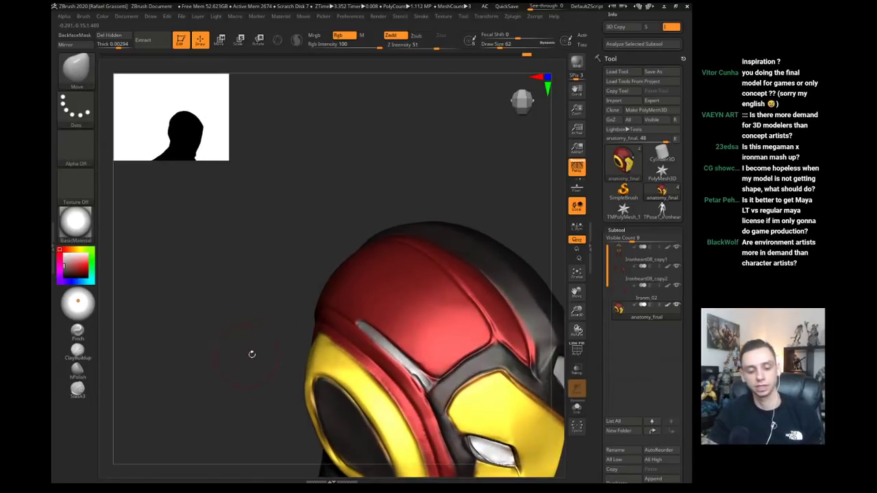
- Smooth the broad surface of the red crown side panel with the hPolish brush at draw size 90
{"action": "key", "text": "b"}
{"action": "key", "text": "h"}
{"action": "key", "text": "p"}
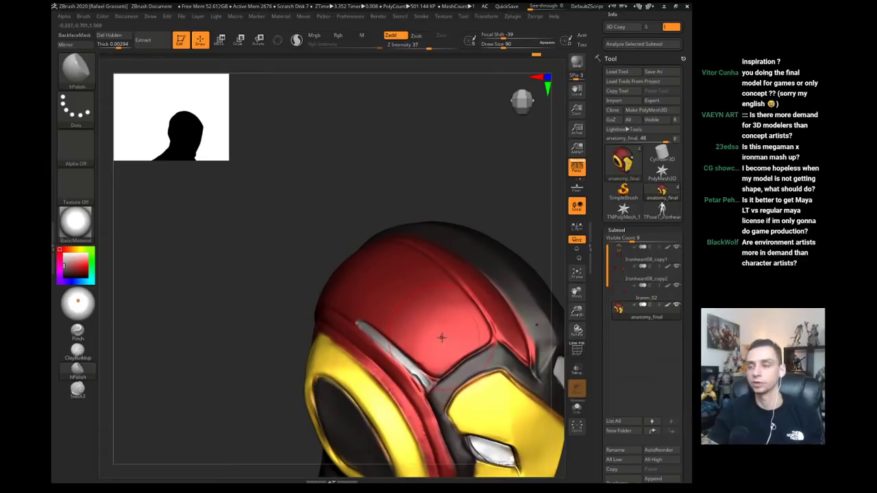
{"action": "left_click_drag", "start_coordinate": [262, 370], "coordinate": [254, 313], "text": "alt"}
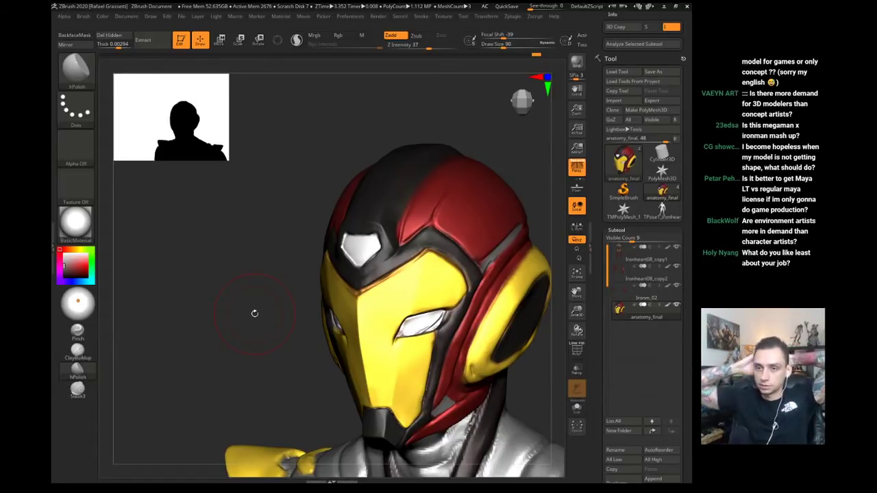
- Adjust the helmet's overall proportions from the front and side with the Move brush at draw sizes 192 and 108
{"action": "mouse_move", "coordinate": [237, 274]}
{"action": "left_mouse_down", "text": "shift"}
{"action": "mouse_move", "coordinate": [239, 293]}
{"action": "mouse_move", "coordinate": [256, 288]}
{"action": "left_mouse_up", "text": "shift"}
{"action": "key", "text": "b"}
{"action": "key", "text": "m"}
{"action": "key", "text": "v"}
{"action": "key", "text": "s"}
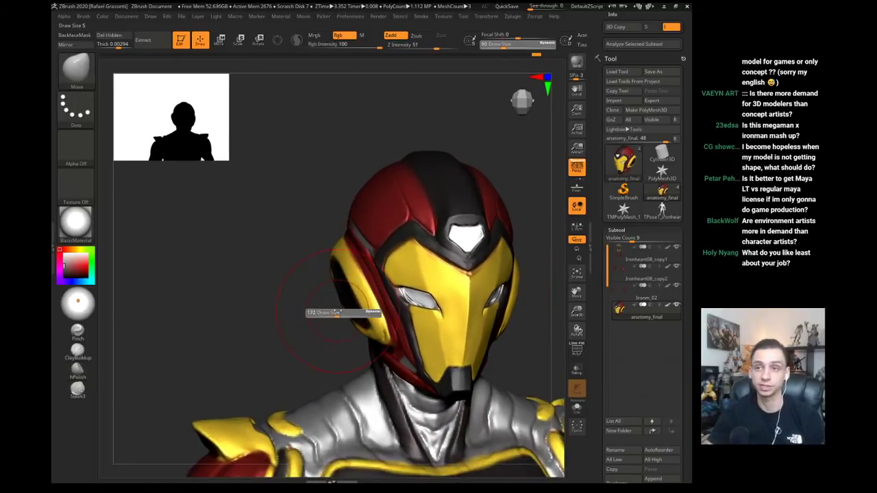
{"action": "mouse_move", "coordinate": [334, 280]}
{"action": "left_mouse_down"}
{"action": "mouse_move", "coordinate": [325, 272]}
{"action": "mouse_move", "coordinate": [338, 275]}
{"action": "mouse_move", "coordinate": [300, 269]}
{"action": "mouse_move", "coordinate": [297, 278]}
{"action": "mouse_move", "coordinate": [317, 283]}
{"action": "left_mouse_up"}
{"action": "key", "text": "s"}
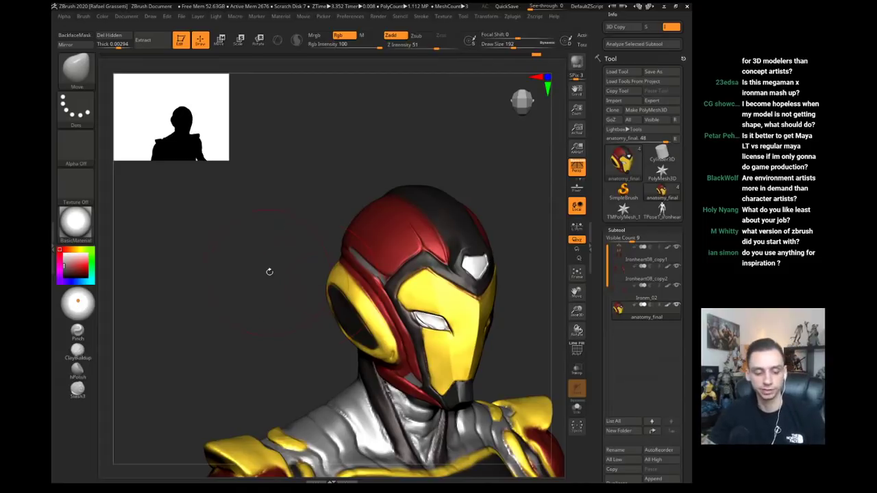
{"action": "mouse_move", "coordinate": [269, 272]}
{"action": "left_mouse_down"}
{"action": "mouse_move", "coordinate": [318, 277]}
{"action": "mouse_move", "coordinate": [329, 266]}
{"action": "left_mouse_up"}
{"action": "key", "text": "s"}
{"action": "key", "text": "s"}
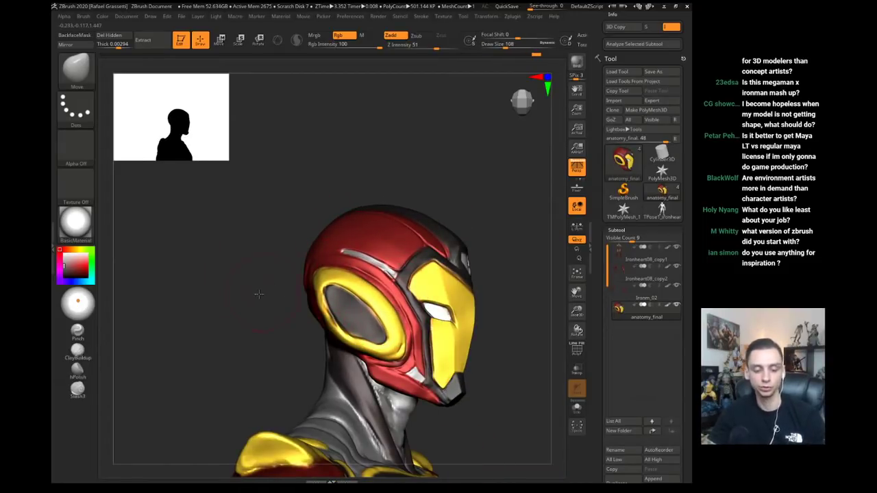
{"action": "left_click_drag", "start_coordinate": [259, 294], "coordinate": [251, 294]}
- Refine the dark frame and red strip beside the eye with the Move brush at draw sizes between 33 and 46
{"action": "left_click_drag", "start_coordinate": [252, 294], "coordinate": [297, 302], "text": "alt"}
{"action": "key", "text": "s"}
{"action": "left_click", "coordinate": [445, 296]}
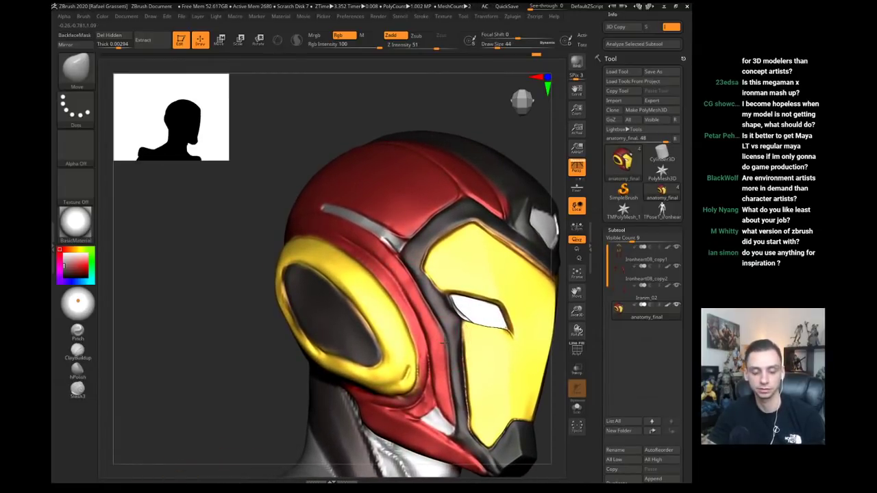
{"action": "key", "text": "bracketleft"}
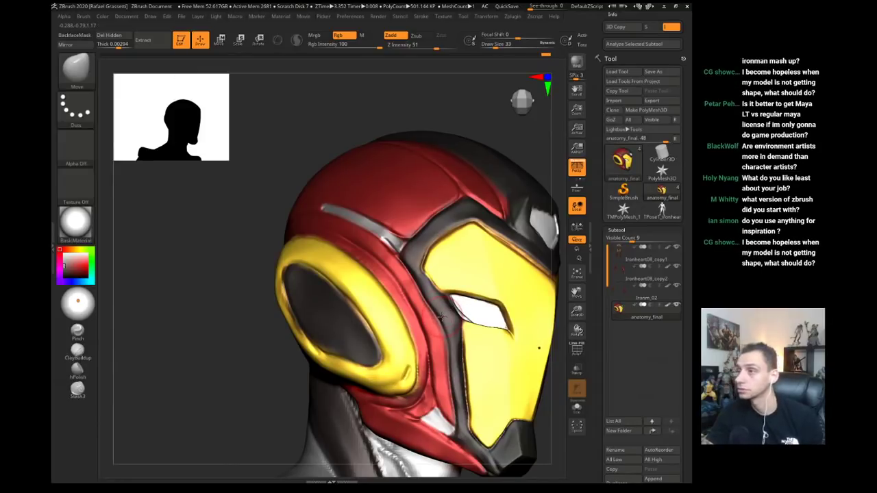
{"action": "key", "text": "bracketright"}
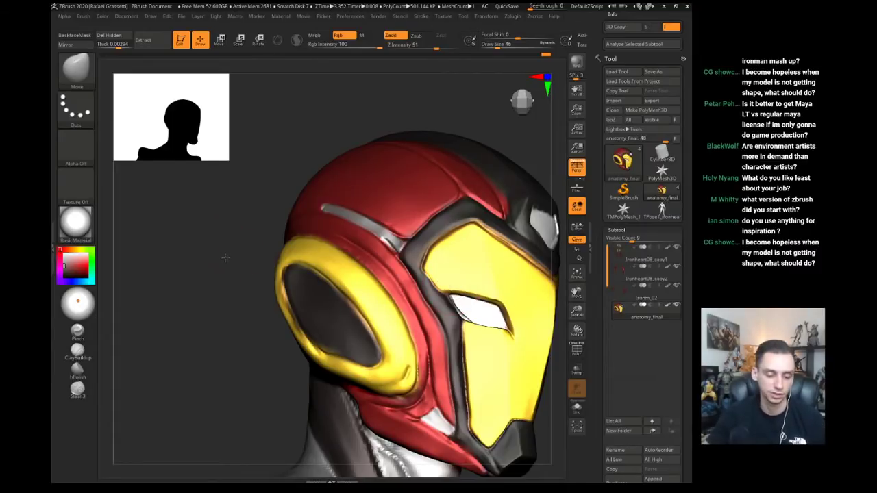
- Reshape the faceplate's outer corner above the eye with the Move brush, reducing its draw size to 17
{"action": "left_click_drag", "start_coordinate": [226, 256], "coordinate": [248, 255]}
{"action": "key", "text": "s"}
{"action": "left_click_drag", "start_coordinate": [435, 271], "coordinate": [428, 271]}
{"action": "left_click_drag", "start_coordinate": [241, 215], "coordinate": [427, 261]}
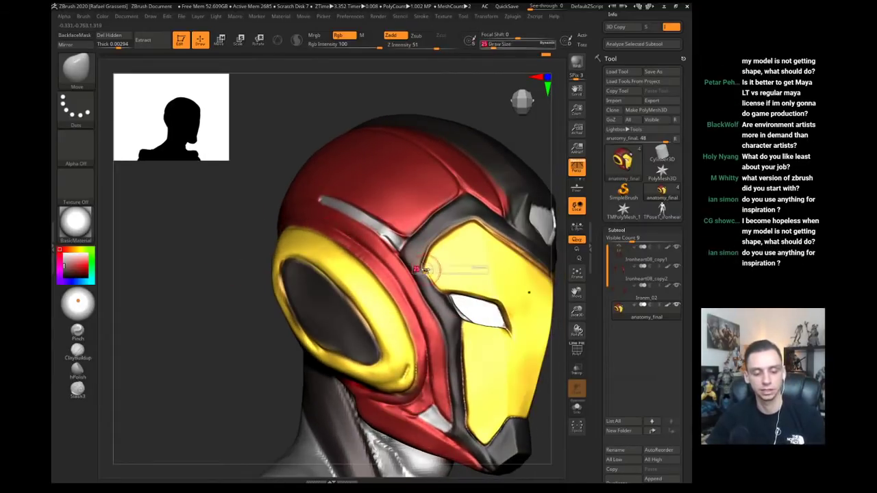
{"action": "key", "text": "["}
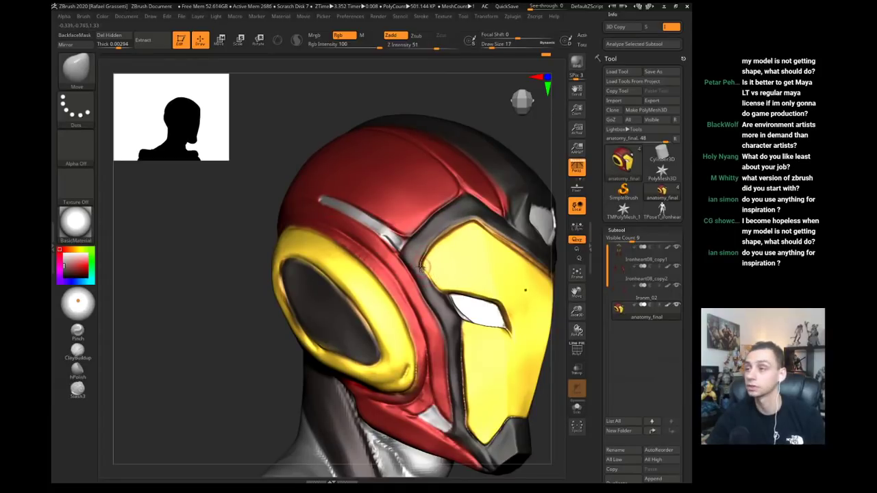
- Sharpen the seam around the faceplate's outer corner with the DamStandard brush at draw size 17
{"action": "key", "text": "b"}
{"action": "key", "text": "d"}
{"action": "key", "text": "s"}
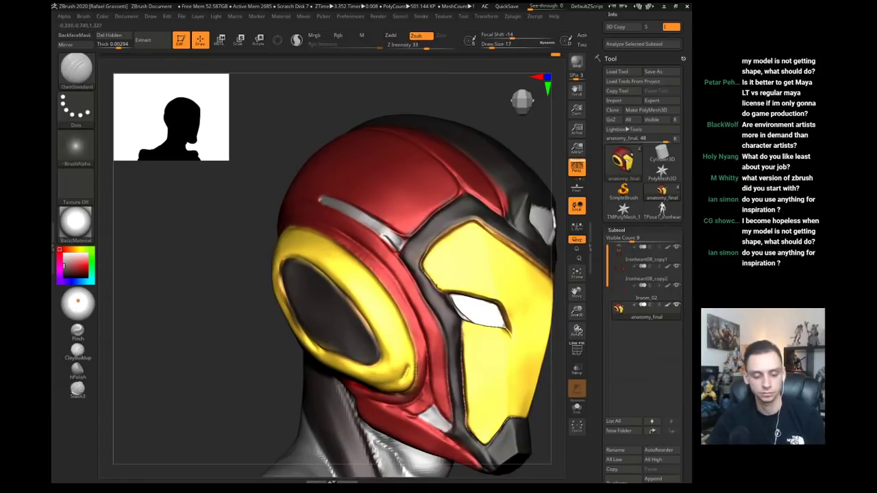
{"action": "left_click_drag", "start_coordinate": [212, 283], "coordinate": [201, 280]}
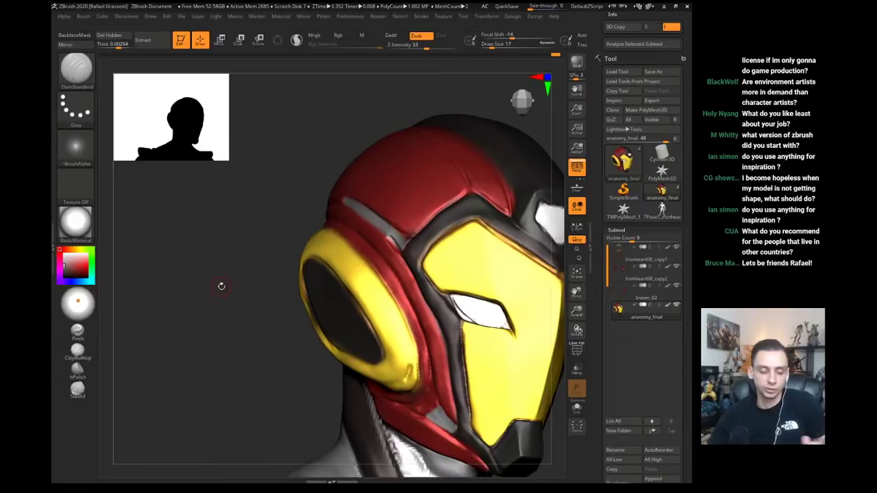
- Adjust the faceplate's outer corner and the adjoining dark frame with the Move brush at draw sizes 41 and 51
{"action": "left_click_drag", "start_coordinate": [221, 286], "coordinate": [219, 280]}
{"action": "key", "text": "b"}
{"action": "key", "text": "m"}
{"action": "key", "text": "v"}
{"action": "key", "text": "s"}
{"action": "left_click_drag", "start_coordinate": [418, 265], "coordinate": [424, 266]}
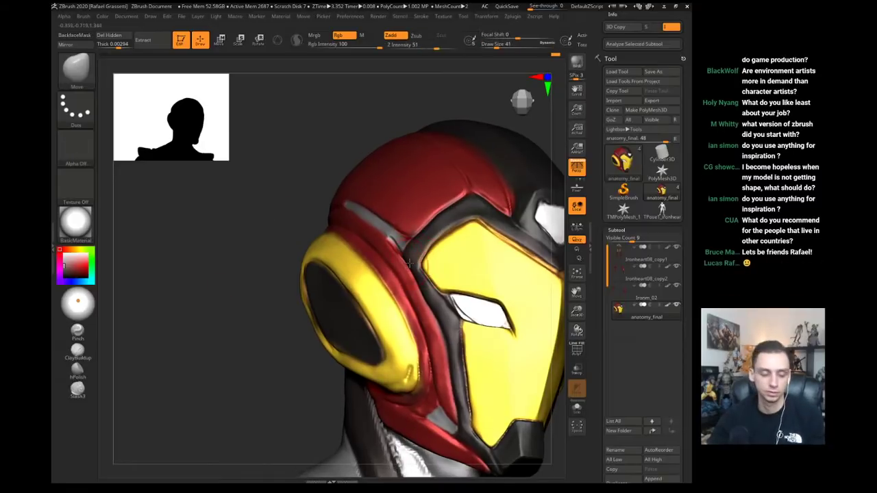
{"action": "mouse_move", "coordinate": [306, 229]}
{"action": "left_mouse_down"}
{"action": "mouse_move", "coordinate": [290, 231]}
{"action": "mouse_move", "coordinate": [415, 450]}
{"action": "mouse_move", "coordinate": [457, 370]}
{"action": "mouse_move", "coordinate": [370, 204]}
{"action": "mouse_move", "coordinate": [322, 164]}
{"action": "left_mouse_up"}
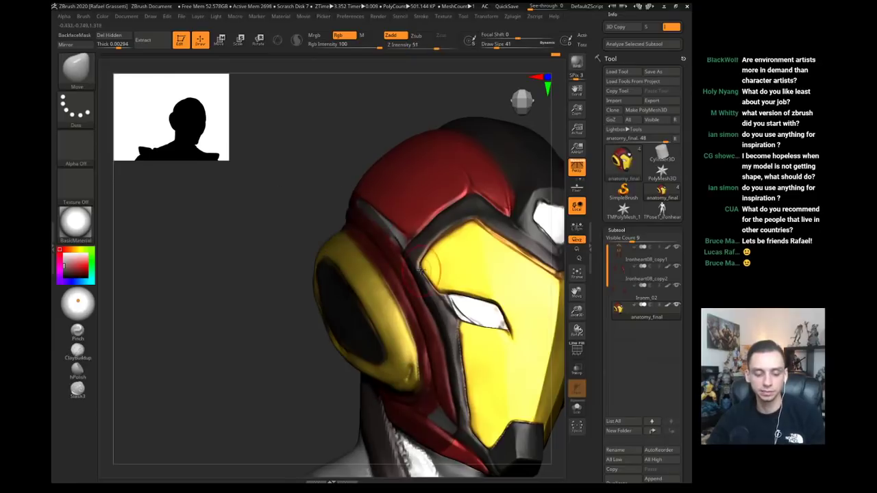
{"action": "key", "text": "s"}
{"action": "left_click_drag", "start_coordinate": [419, 266], "coordinate": [421, 267]}
{"action": "left_click_drag", "start_coordinate": [294, 240], "coordinate": [286, 239]}
{"action": "key", "text": "s"}
{"action": "left_click_drag", "start_coordinate": [413, 266], "coordinate": [422, 267]}
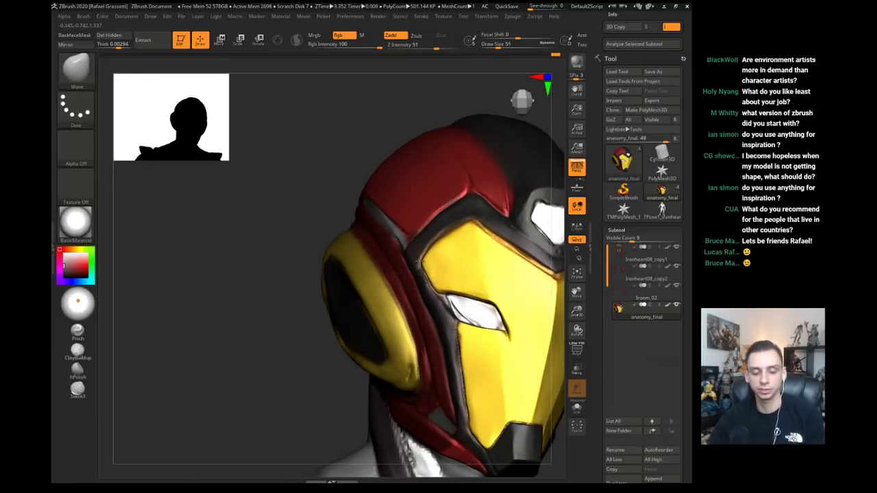
- Nudge the faceplate's outer corner with the Move brush at draw size 33 and undo the last stroke
{"action": "left_click_drag", "start_coordinate": [290, 226], "coordinate": [327, 229]}
{"action": "key", "text": "s"}
{"action": "left_click_drag", "start_coordinate": [431, 264], "coordinate": [429, 263]}
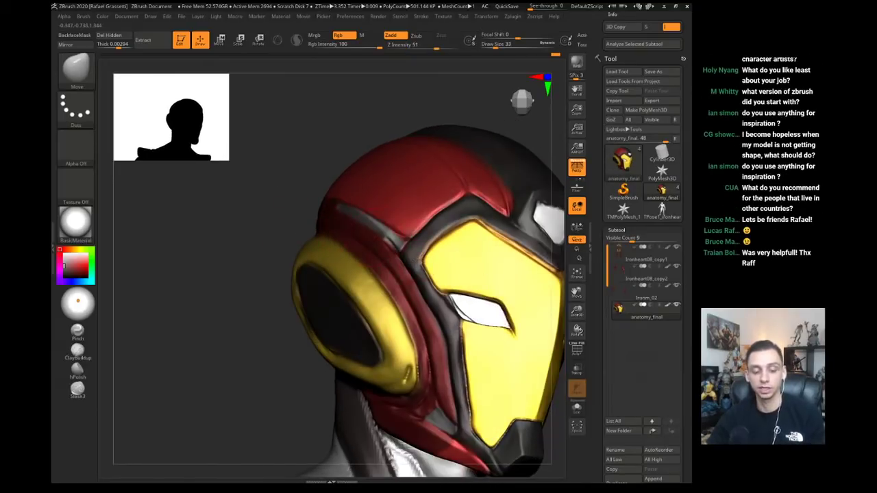
{"action": "key", "text": "ctrl+z"}
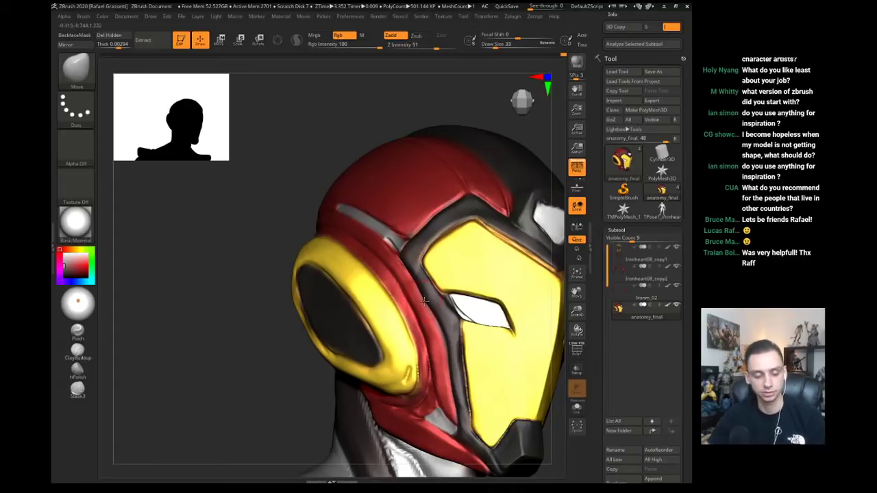
- Fill the dark frame beside the cheek with Clay at draw size 18 and adjust its edge with Move at size 23
{"action": "key", "text": "b"}
{"action": "key", "text": "c"}
{"action": "key", "text": "l"}
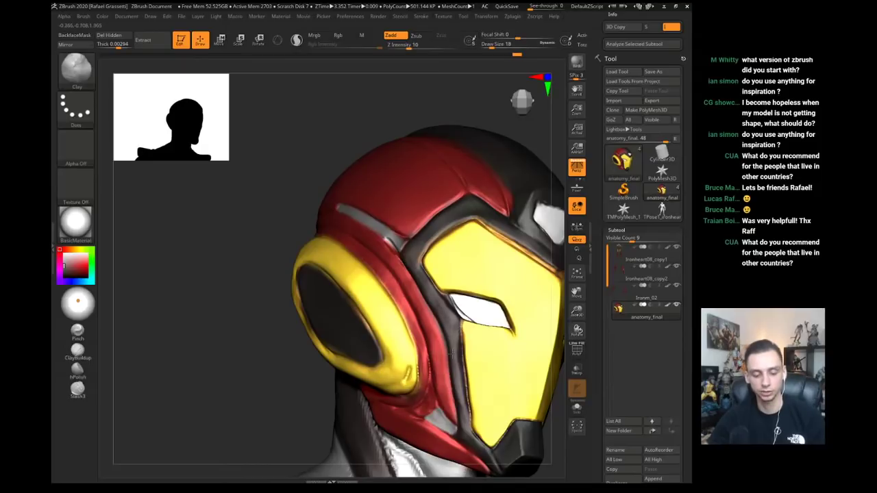
{"action": "key", "text": "b"}
{"action": "key", "text": "m"}
{"action": "key", "text": "v"}
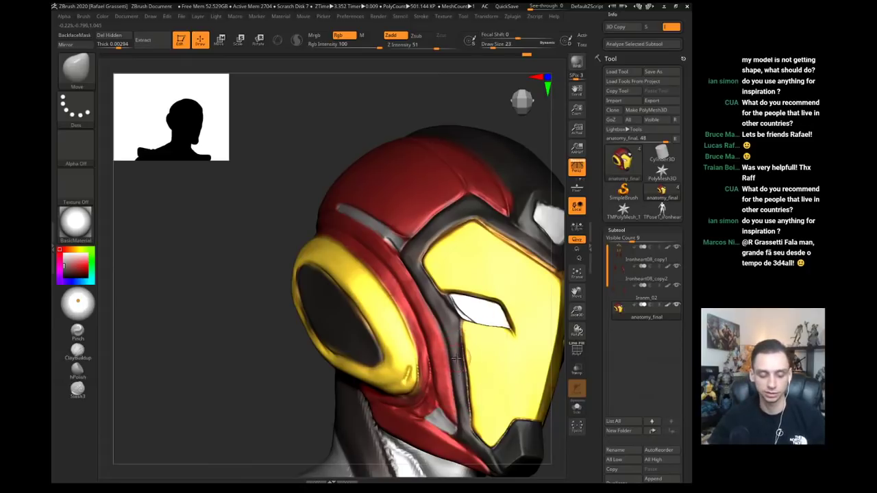
- Raise the dark frame's edge along the faceplate's cheek below the eye with the Standard brush at draw size 11
{"action": "key", "text": "b"}
{"action": "key", "text": "s"}
{"action": "key", "text": "t"}
{"action": "left_click_drag", "start_coordinate": [453, 322], "coordinate": [465, 391]}
{"action": "key", "text": "bracketright"}
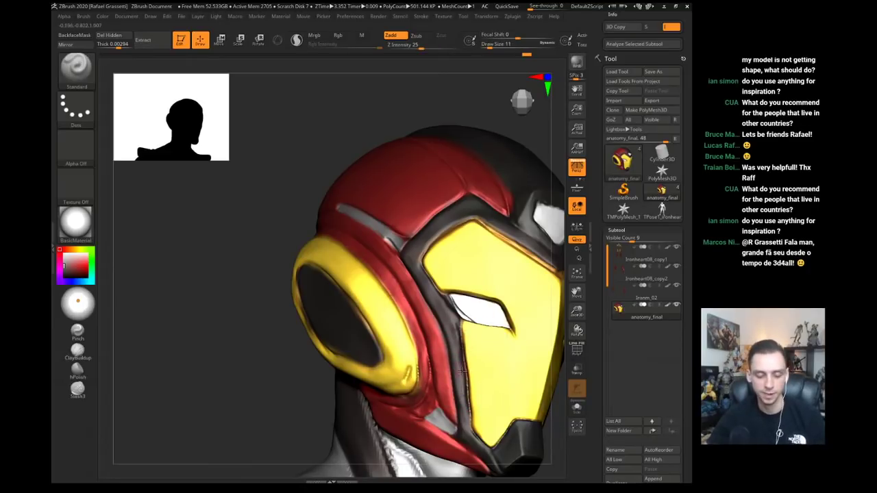
{"action": "left_click_drag", "start_coordinate": [456, 329], "coordinate": [472, 399]}
- Build up the dark frame along the faceplate's cheek with the Clay brush at draw size 20
{"action": "key", "text": "b"}
{"action": "key", "text": "c"}
{"action": "key", "text": "l"}
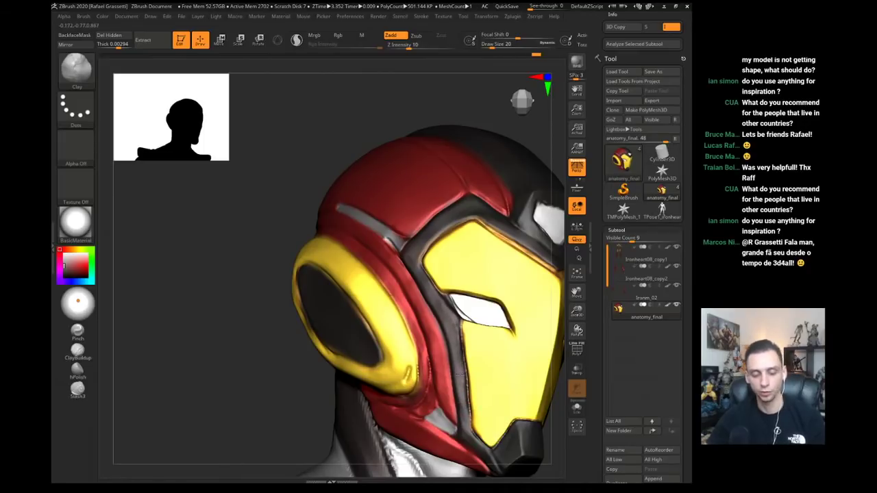
{"action": "left_click_drag", "start_coordinate": [214, 337], "coordinate": [243, 338]}
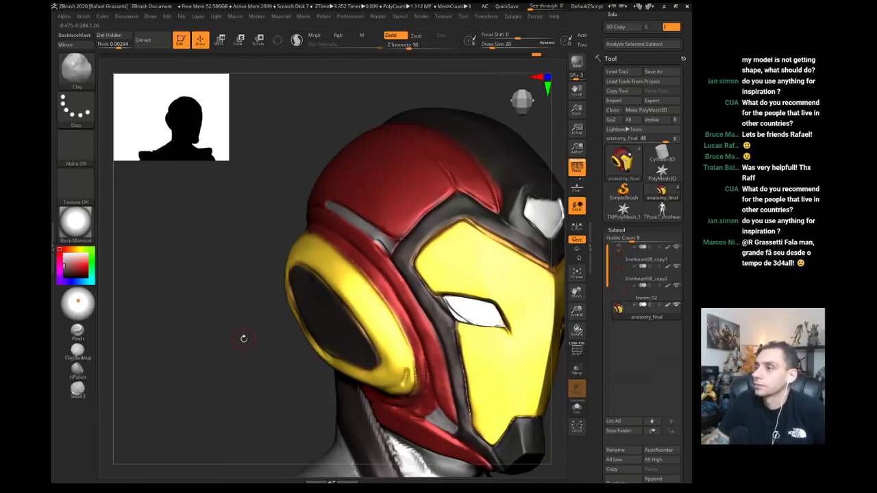
- Adjust the faceplate's upper outer corner on the opposite side of the helmet with the Move brush at draw size 44
{"action": "mouse_move", "coordinate": [292, 169]}
{"action": "left_mouse_down", "text": "alt"}
{"action": "mouse_move", "coordinate": [267, 141]}
{"action": "mouse_move", "coordinate": [289, 169]}
{"action": "mouse_move", "coordinate": [284, 155]}
{"action": "mouse_move", "coordinate": [322, 169]}
{"action": "mouse_move", "coordinate": [282, 151]}
{"action": "mouse_move", "coordinate": [293, 190]}
{"action": "mouse_move", "coordinate": [284, 217]}
{"action": "mouse_move", "coordinate": [446, 212]}
{"action": "mouse_move", "coordinate": [443, 221]}
{"action": "left_mouse_up", "text": "alt"}
{"action": "key", "text": "b"}
{"action": "key", "text": "m"}
{"action": "key", "text": "v"}
{"action": "key", "text": "s"}
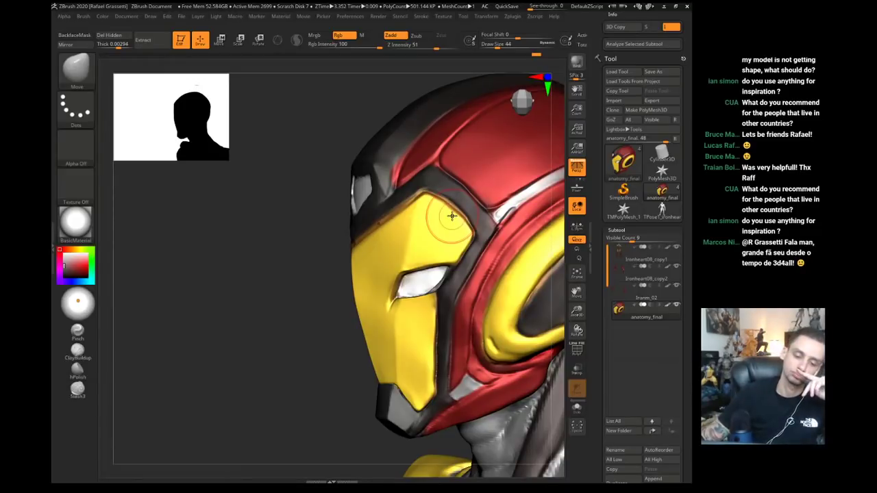
{"action": "left_click_drag", "start_coordinate": [304, 171], "coordinate": [294, 246]}
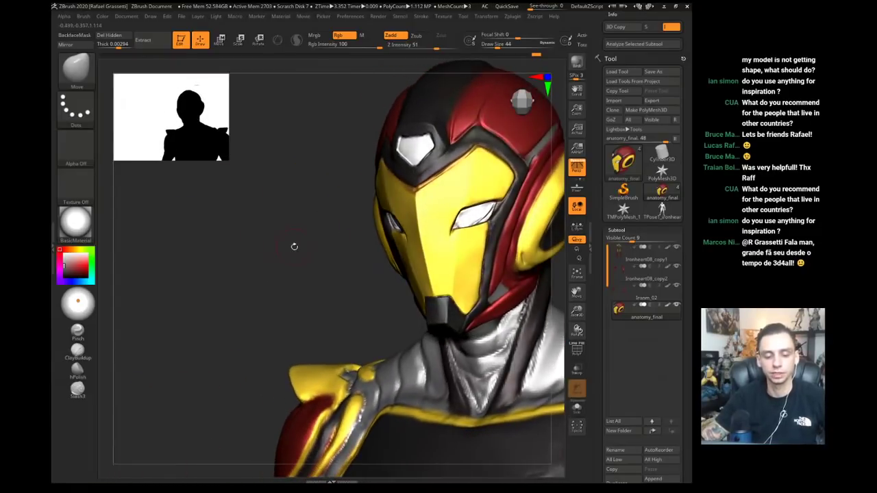
- Adjust the faceplate and helmet proportions from several angles with the Move brush at draw sizes 163 and 132
{"action": "key", "text": "s"}
{"action": "mouse_move", "coordinate": [395, 218]}
{"action": "left_mouse_down"}
{"action": "mouse_move", "coordinate": [405, 219]}
{"action": "mouse_move", "coordinate": [388, 214]}
{"action": "mouse_move", "coordinate": [392, 205]}
{"action": "left_mouse_up"}
{"action": "left_click_drag", "start_coordinate": [336, 220], "coordinate": [425, 223]}
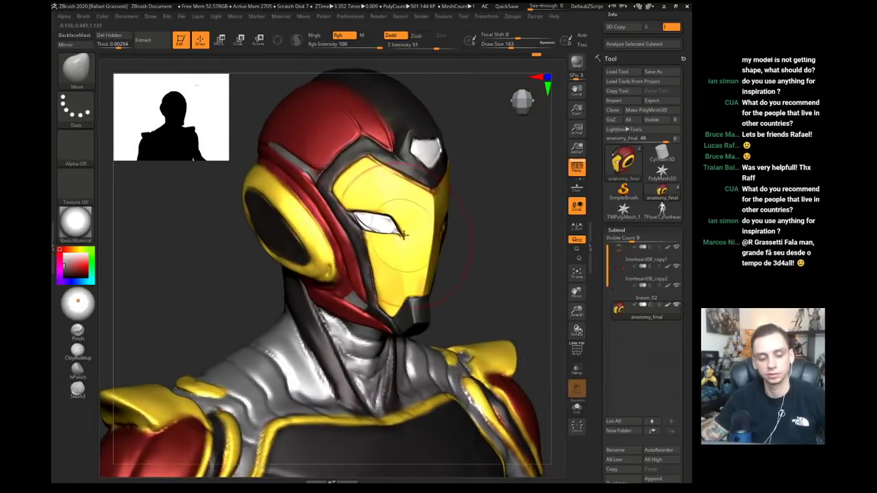
{"action": "left_click_drag", "start_coordinate": [448, 276], "coordinate": [476, 274]}
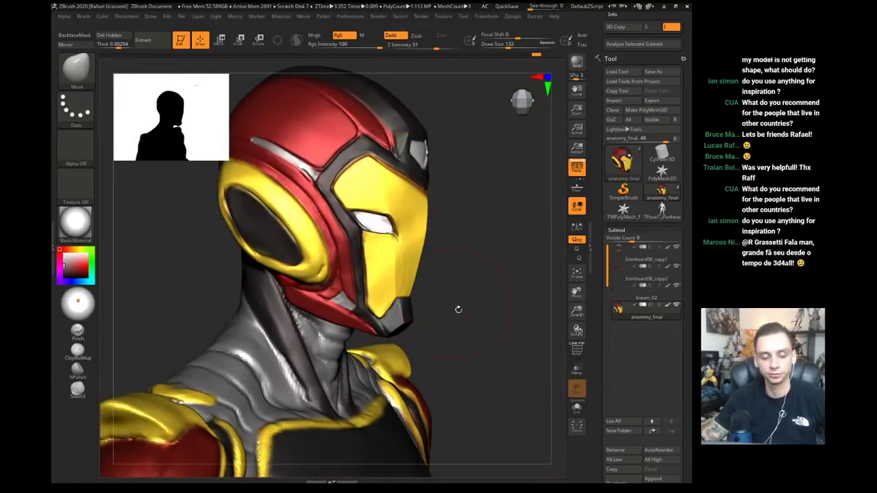
{"action": "left_click_drag", "start_coordinate": [458, 309], "coordinate": [409, 305]}
{"action": "key", "text": "b"}
{"action": "key", "text": "i"}
{"action": "key", "text": "n"}
{"action": "left_click_drag", "start_coordinate": [259, 289], "coordinate": [276, 260]}
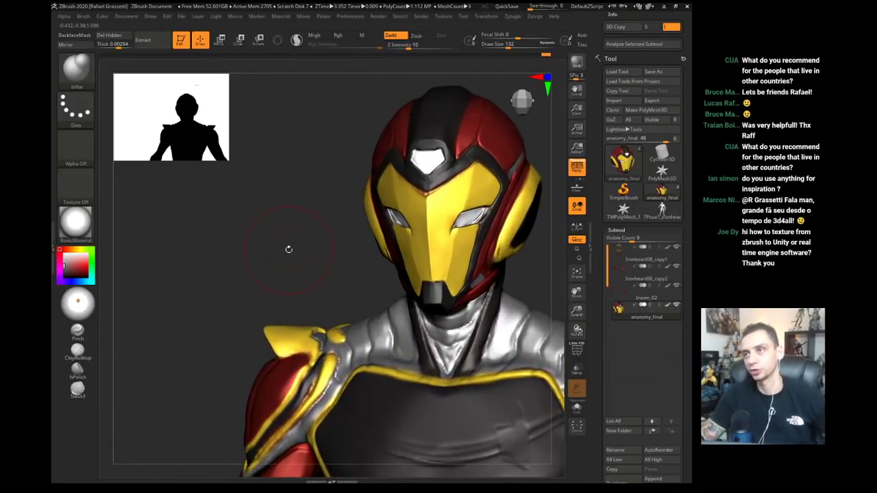
- Reshape the side of the helmet's crown above the faceplate with the Move brush at draw size 140
{"action": "left_click_drag", "start_coordinate": [278, 224], "coordinate": [338, 239]}
{"action": "key", "text": "b"}
{"action": "key", "text": "m"}
{"action": "key", "text": "v"}
{"action": "key", "text": "s"}
{"action": "left_click_drag", "start_coordinate": [388, 296], "coordinate": [392, 296]}
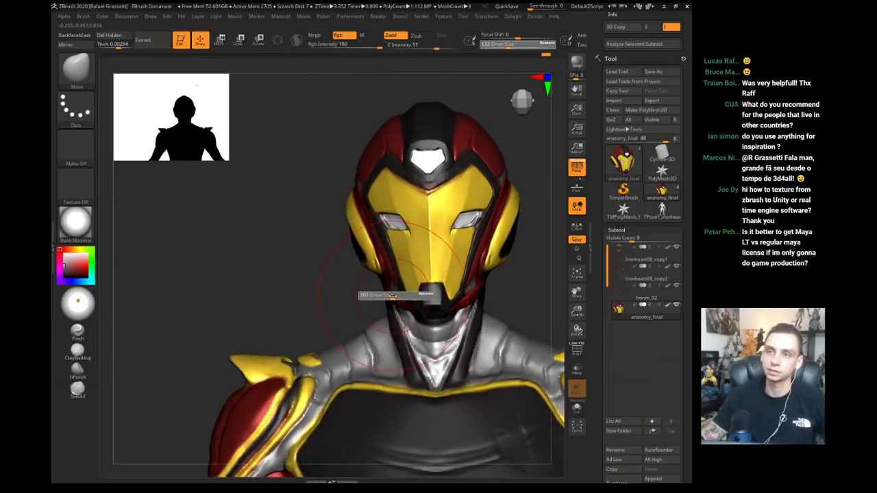
{"action": "left_click_drag", "start_coordinate": [303, 226], "coordinate": [331, 233]}
{"action": "key", "text": "["}
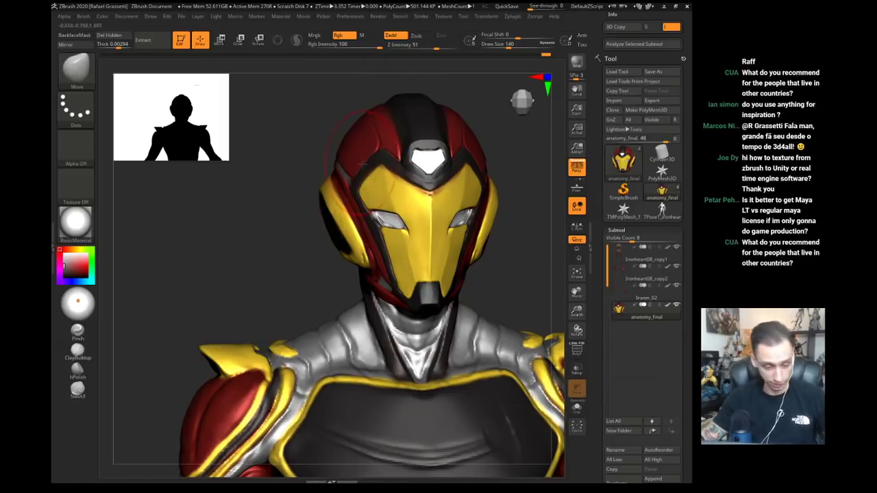
- Refine the dark frame's peak above the faceplate's upper outer corner with the Move brush at draw size 41
{"action": "left_click_drag", "start_coordinate": [309, 175], "coordinate": [401, 199]}
{"action": "key", "text": "["}
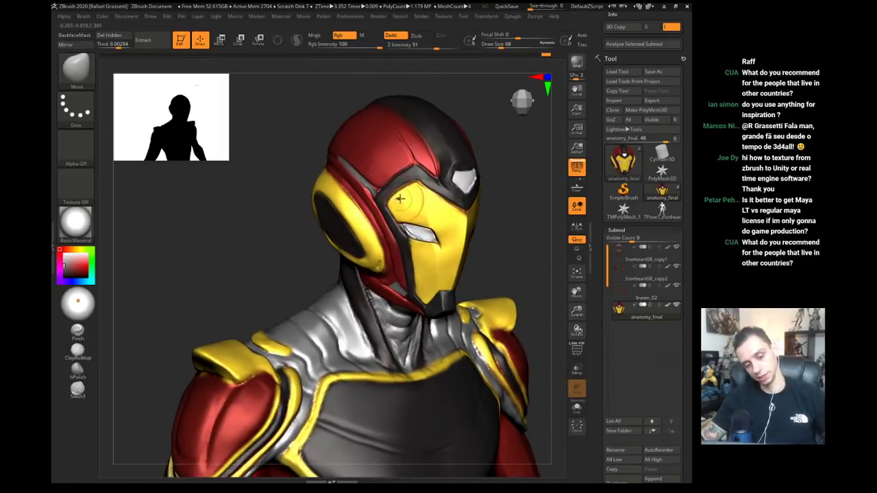
{"action": "key", "text": "s"}
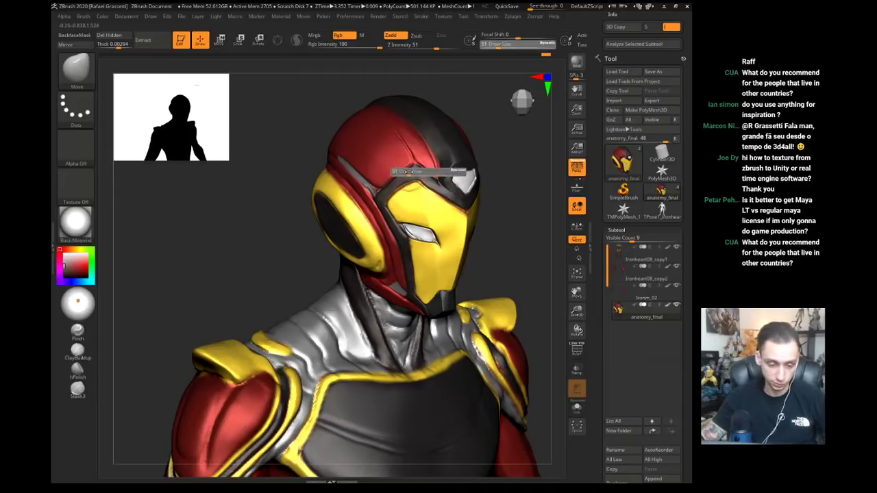
{"action": "left_click_drag", "start_coordinate": [409, 172], "coordinate": [407, 171]}
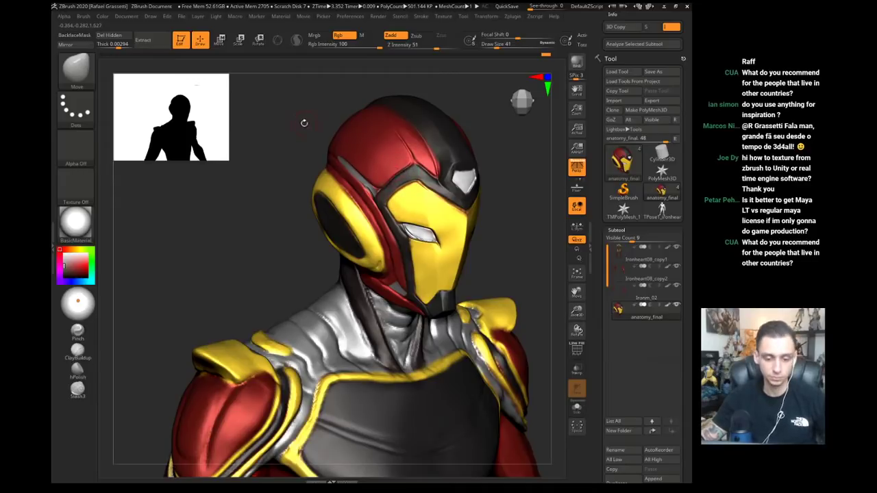
{"action": "left_click_drag", "start_coordinate": [305, 122], "coordinate": [303, 117]}
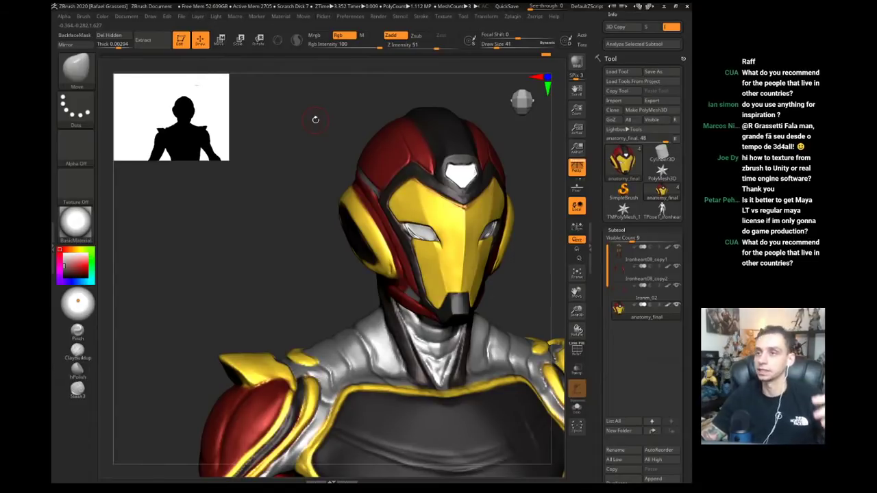
- Set the Inflat brush to paint colour only, using the dark frame's colour at draw size 16
{"action": "mouse_move", "coordinate": [267, 268]}
{"action": "left_mouse_down"}
{"action": "mouse_move", "coordinate": [293, 270]}
{"action": "mouse_move", "coordinate": [213, 290]}
{"action": "left_mouse_up"}
{"action": "key", "text": "b"}
{"action": "key", "text": "i"}
{"action": "key", "text": "n"}
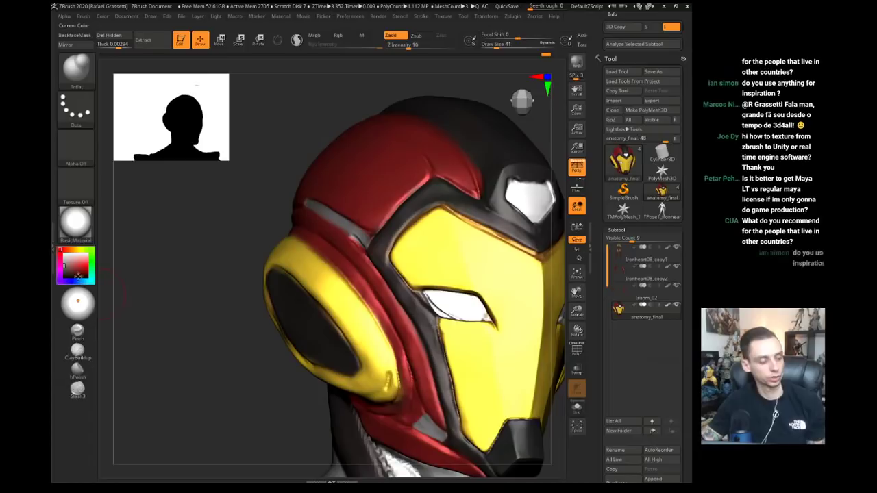
{"action": "key", "text": "c"}
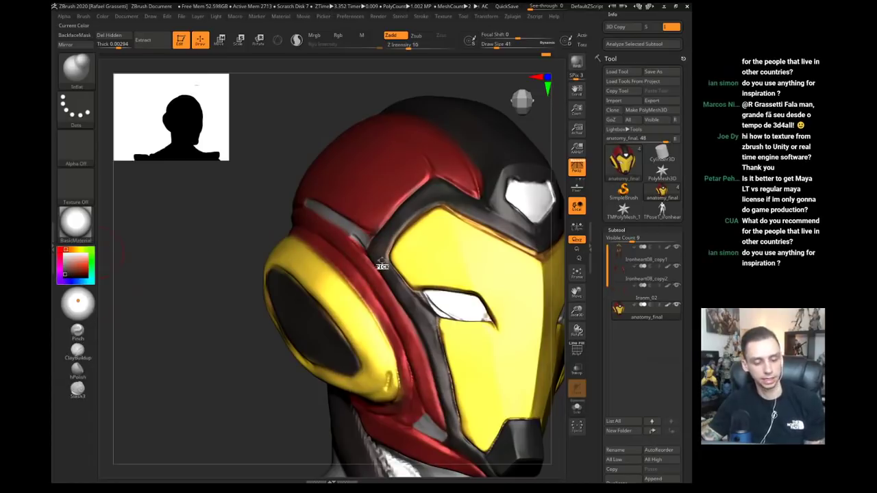
{"action": "left_click_drag", "start_coordinate": [245, 235], "coordinate": [256, 206]}
{"action": "key", "text": "r"}
{"action": "key", "text": "bracketleft"}
{"action": "key", "text": "bracketleft"}
{"action": "key", "text": "bracketleft"}
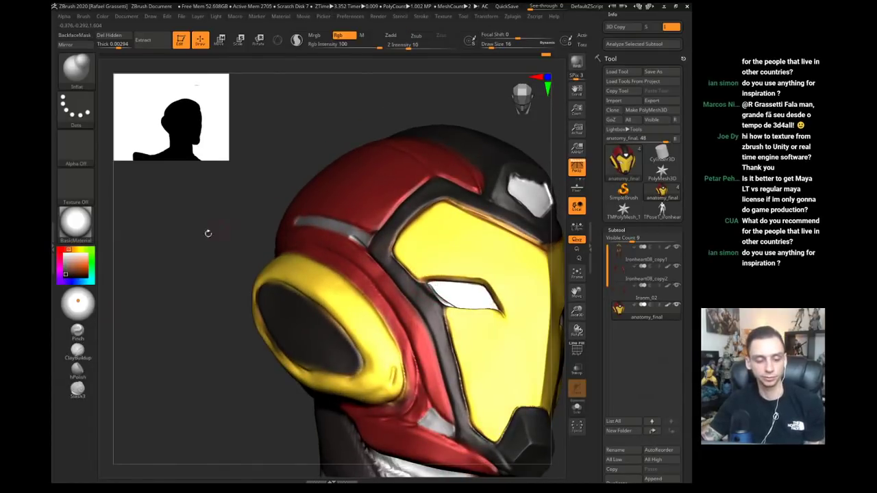
- Paint a dark outline along the eye's upper edge and inner corner at draw size 9
{"action": "left_click_drag", "start_coordinate": [208, 234], "coordinate": [295, 233]}
{"action": "key", "text": "bracketleft"}
{"action": "left_click_drag", "start_coordinate": [416, 274], "coordinate": [453, 274]}
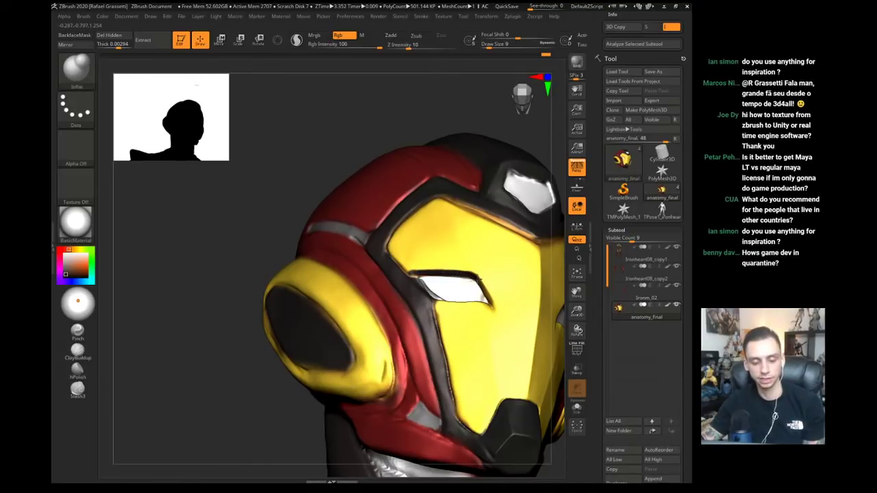
{"action": "mouse_move", "coordinate": [296, 263]}
{"action": "left_mouse_down"}
{"action": "mouse_move", "coordinate": [251, 269]}
{"action": "mouse_move", "coordinate": [297, 286]}
{"action": "mouse_move", "coordinate": [298, 296]}
{"action": "left_mouse_up"}
{"action": "left_click_drag", "start_coordinate": [426, 303], "coordinate": [472, 338]}
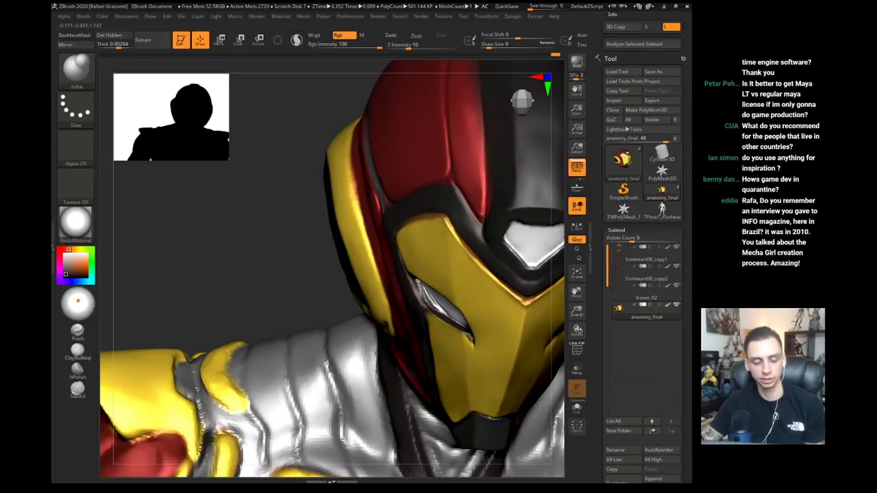
{"action": "left_click_drag", "start_coordinate": [268, 258], "coordinate": [330, 286]}
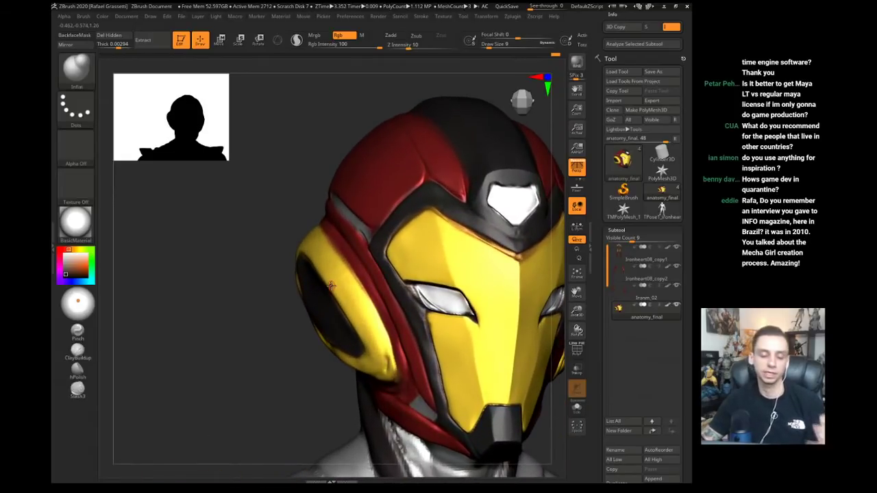
- Build up the eye's upper edge and inner corner with the Clay brush
{"action": "key", "text": "b"}
{"action": "key", "text": "c"}
{"action": "key", "text": "l"}
{"action": "mouse_move", "coordinate": [244, 265]}
{"action": "left_mouse_down", "text": "alt"}
{"action": "mouse_move", "coordinate": [273, 281]}
{"action": "mouse_move", "coordinate": [394, 269]}
{"action": "mouse_move", "coordinate": [460, 275]}
{"action": "left_mouse_up", "text": "alt"}
{"action": "mouse_move", "coordinate": [400, 273]}
{"action": "left_mouse_down"}
{"action": "mouse_move", "coordinate": [467, 276]}
{"action": "mouse_move", "coordinate": [492, 313]}
{"action": "left_mouse_up"}
{"action": "left_click_drag", "start_coordinate": [475, 278], "coordinate": [491, 310]}
- Thicken the painted dark outline above the eye with Inflat at draw size 11, then undo the last stroke
{"action": "key", "text": "b"}
{"action": "key", "text": "i"}
{"action": "key", "text": "n"}
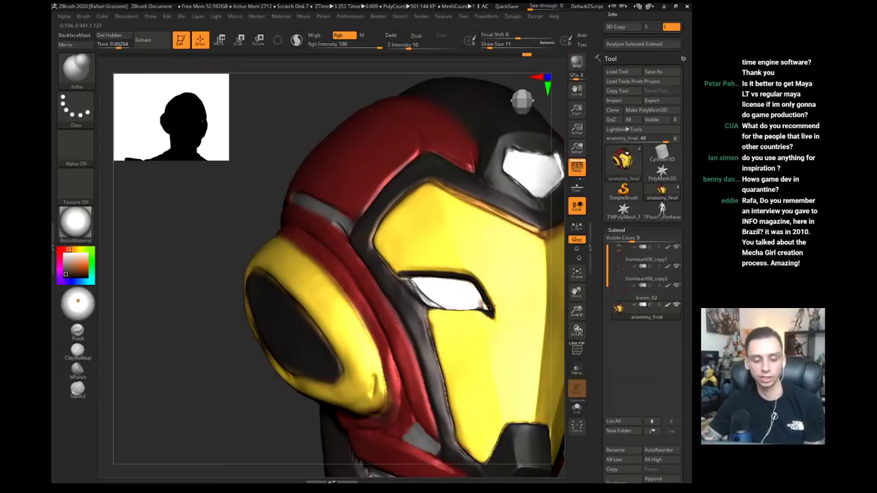
{"action": "left_click_drag", "start_coordinate": [473, 277], "coordinate": [397, 269]}
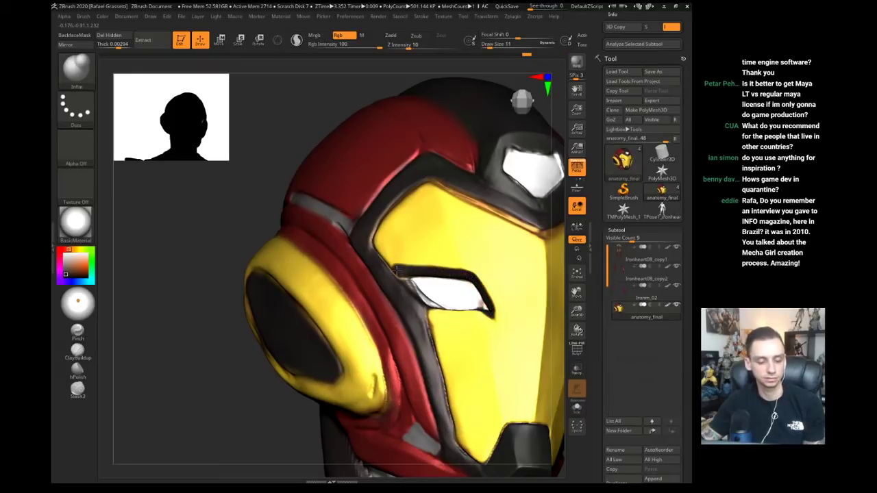
{"action": "key", "text": "ctrl+z"}
- Paint the dark outline down into a pointed tip at the eye's inner corner at draw size 6
{"action": "key", "text": "bracketleft"}
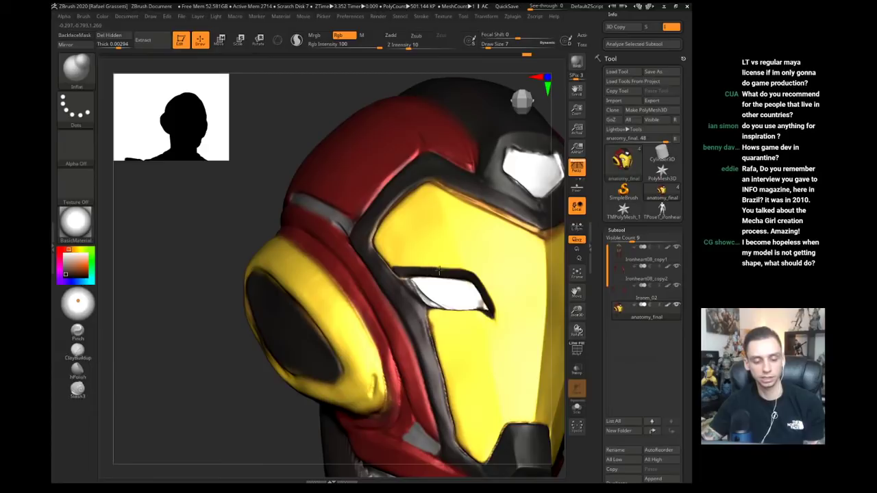
{"action": "left_click_drag", "start_coordinate": [202, 255], "coordinate": [463, 296]}
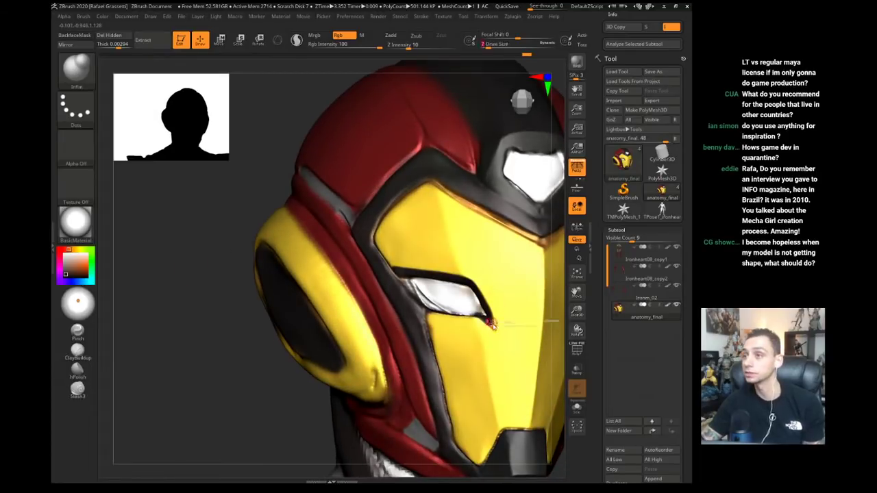
{"action": "left_click_drag", "start_coordinate": [491, 325], "coordinate": [490, 321]}
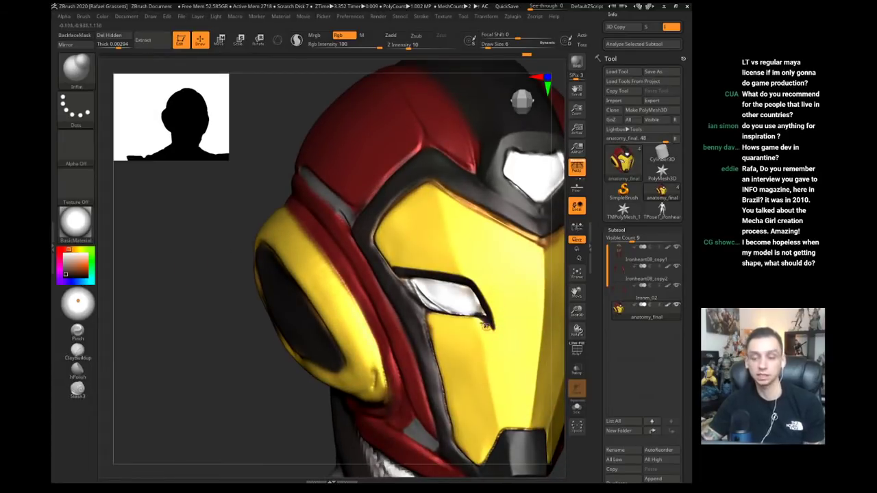
{"action": "mouse_move", "coordinate": [212, 279]}
{"action": "left_mouse_down"}
{"action": "mouse_move", "coordinate": [198, 285]}
{"action": "mouse_move", "coordinate": [210, 282]}
{"action": "left_mouse_up"}
{"action": "key", "text": "b"}
{"action": "key", "text": "d"}
{"action": "key", "text": "s"}
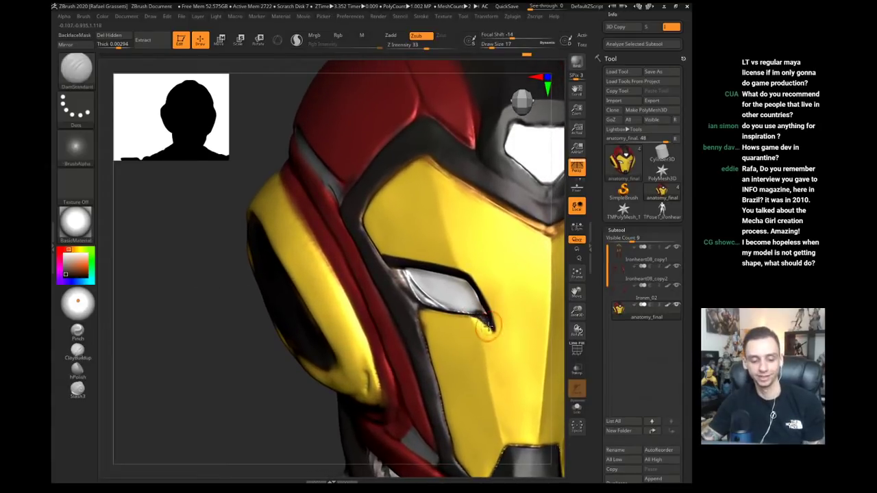
- Clean the outline at the eye's inner tip by painting the faceplate's yellow with Inflat at draw size 7
{"action": "key", "text": "b"}
{"action": "key", "text": "i"}
{"action": "key", "text": "n"}
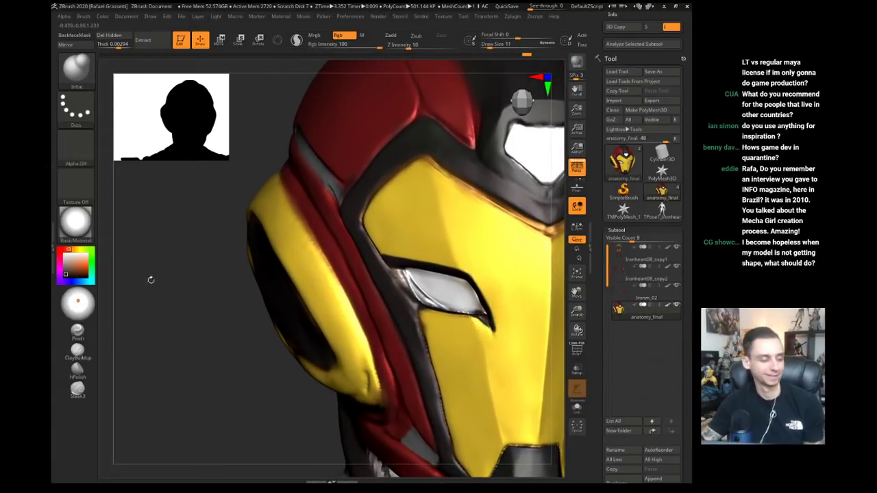
{"action": "key", "text": "c"}
{"action": "key", "text": "["}
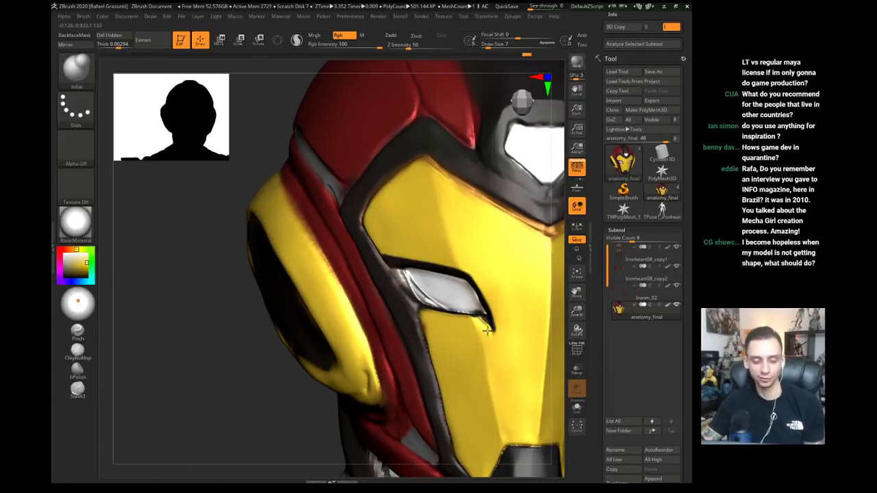
- Build up the faceplate along the eye's lower edge with the Clay brush at draw size 13
{"action": "key", "text": "b"}
{"action": "key", "text": "c"}
{"action": "key", "text": "l"}
{"action": "left_click_drag", "start_coordinate": [224, 279], "coordinate": [208, 281]}
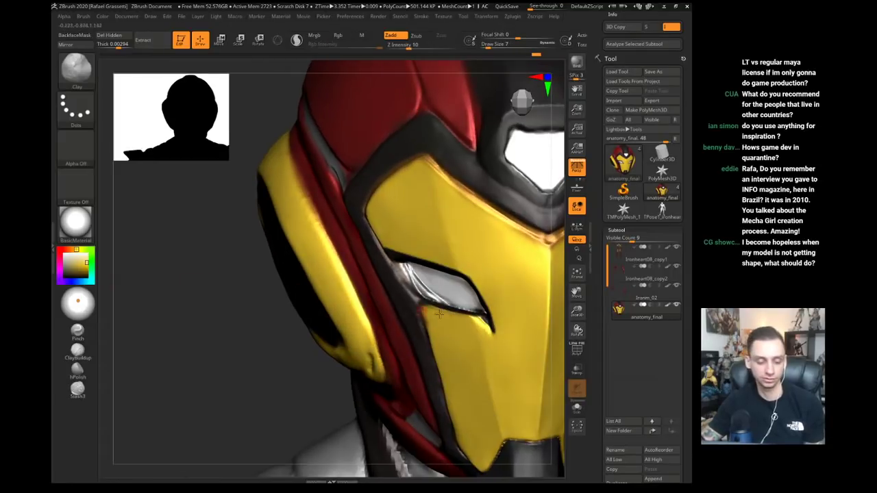
{"action": "key", "text": "]"}
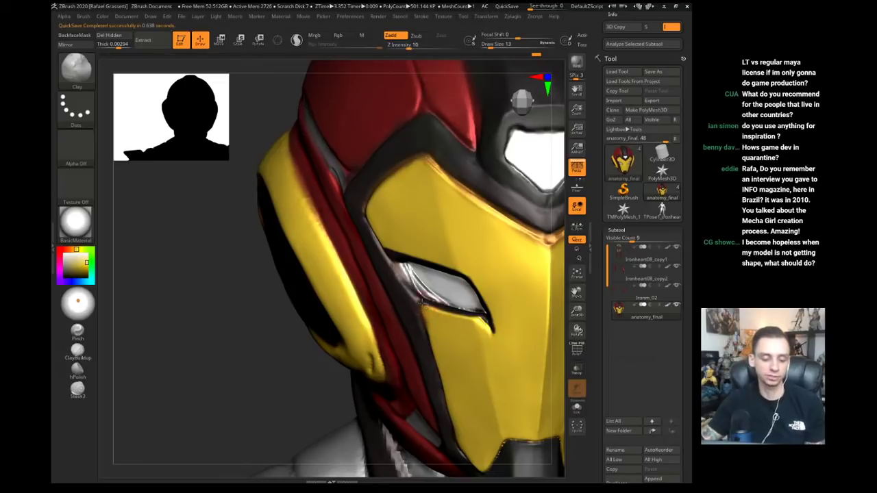
- Return to colour painting with Inflat, undo the last stroke, and pick the outline's dark colour above the eye
{"action": "left_click_drag", "start_coordinate": [227, 299], "coordinate": [241, 298]}
{"action": "key", "text": "b"}
{"action": "key", "text": "i"}
{"action": "key", "text": "n"}
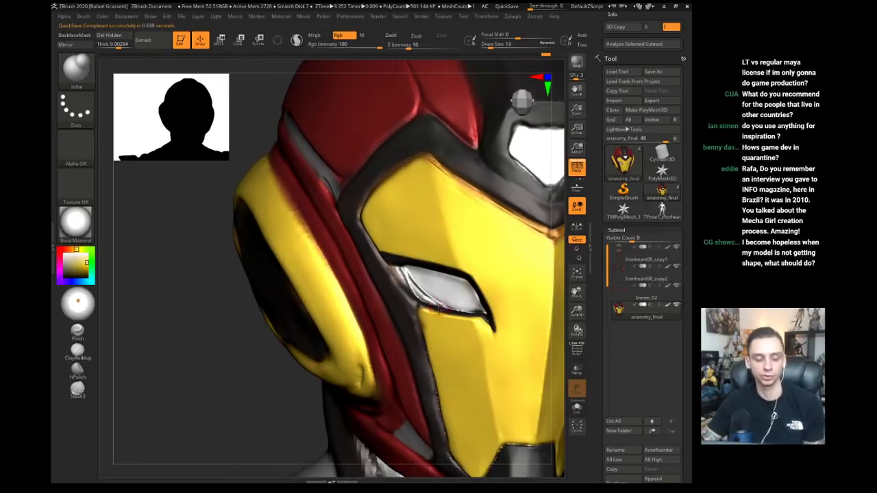
{"action": "key", "text": "ctrl+z"}
{"action": "key", "text": "c"}
{"action": "key", "text": "c"}
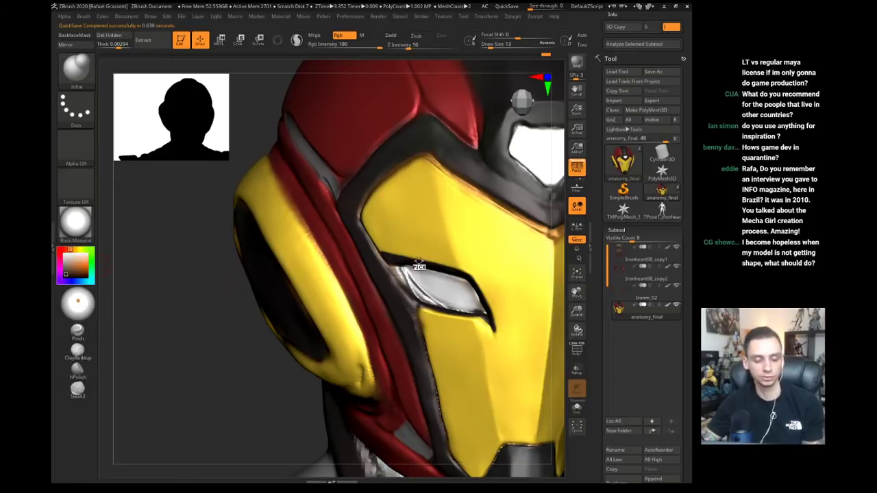
- Paint the dark outline along the eye's lower edge toward the inner tip at draw size 9, undoing strokes that miss
{"action": "mouse_move", "coordinate": [416, 267]}
{"action": "left_mouse_down"}
{"action": "mouse_move", "coordinate": [442, 302]}
{"action": "mouse_move", "coordinate": [434, 311]}
{"action": "left_mouse_up"}
{"action": "key", "text": "bracketleft"}
{"action": "key", "text": "ctrl+z"}
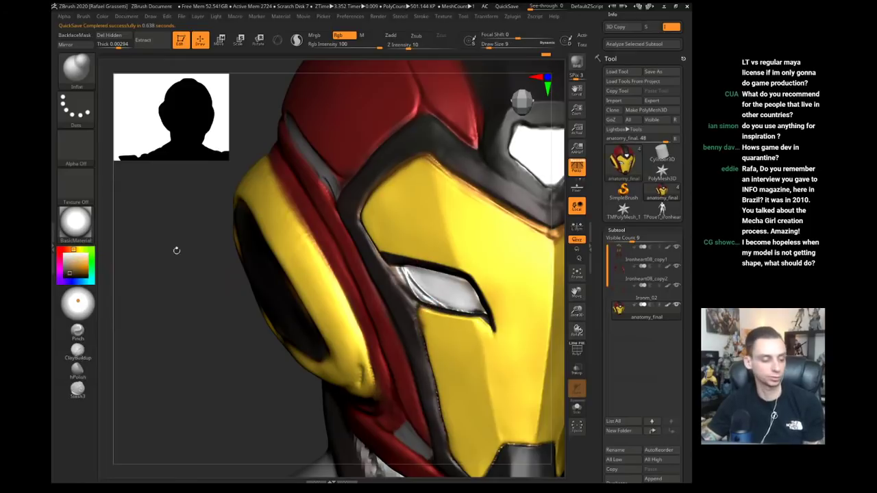
{"action": "left_click_drag", "start_coordinate": [74, 266], "coordinate": [395, 260]}
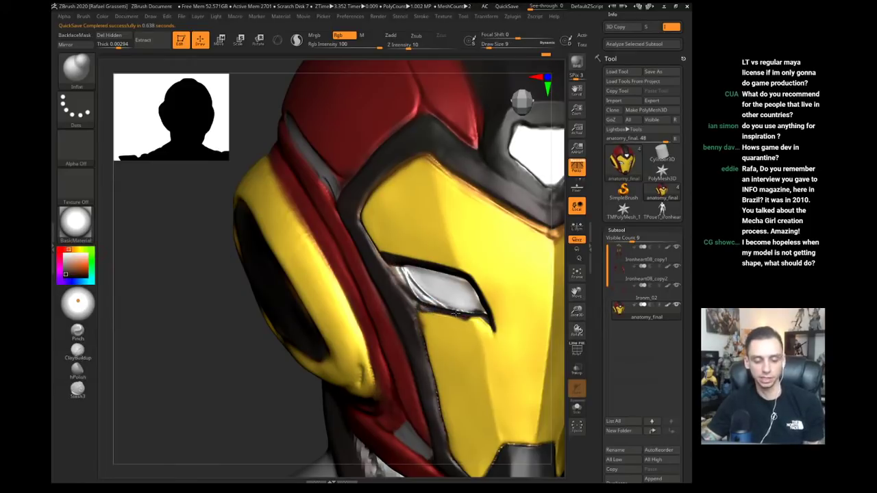
{"action": "key", "text": "ctrl+z"}
{"action": "left_click_drag", "start_coordinate": [243, 262], "coordinate": [263, 299]}
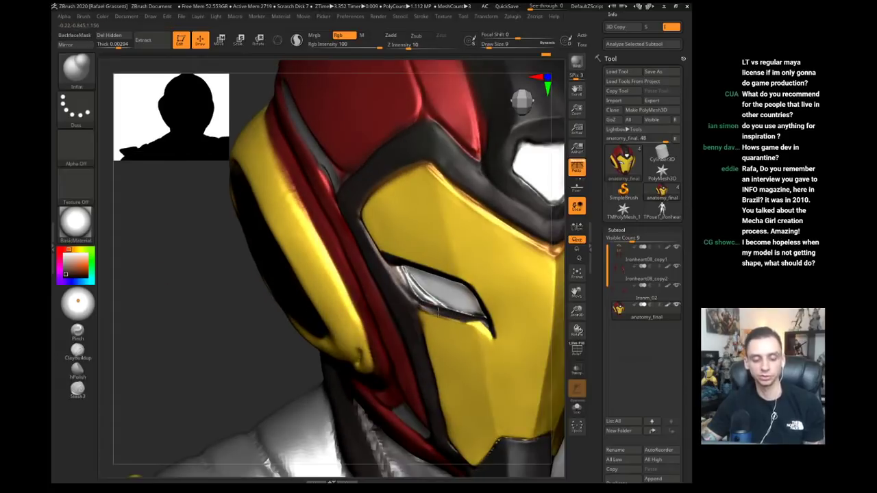
{"action": "left_click_drag", "start_coordinate": [490, 333], "coordinate": [463, 317]}
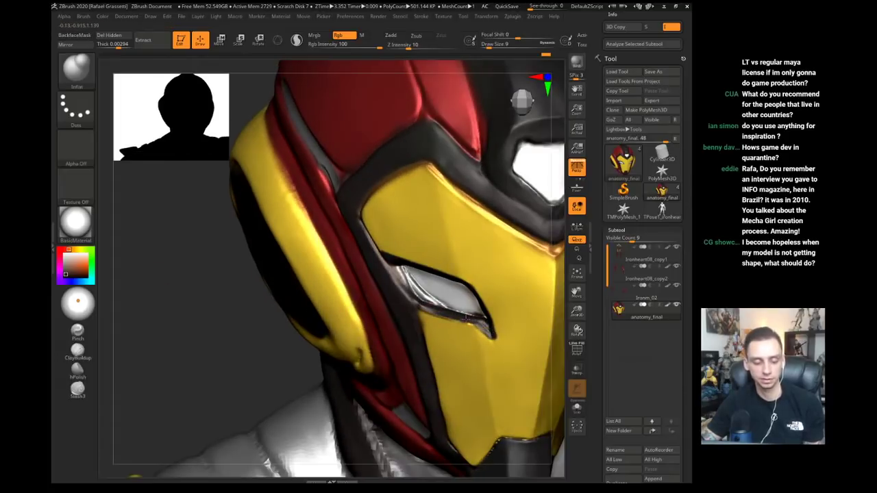
- Try to paint the dark outline around the eye's outer corner at draw size 9
{"action": "mouse_move", "coordinate": [193, 294]}
{"action": "left_mouse_down", "text": "alt"}
{"action": "mouse_move", "coordinate": [169, 272]}
{"action": "mouse_move", "coordinate": [205, 272]}
{"action": "mouse_move", "coordinate": [219, 301]}
{"action": "left_mouse_up", "text": "alt"}
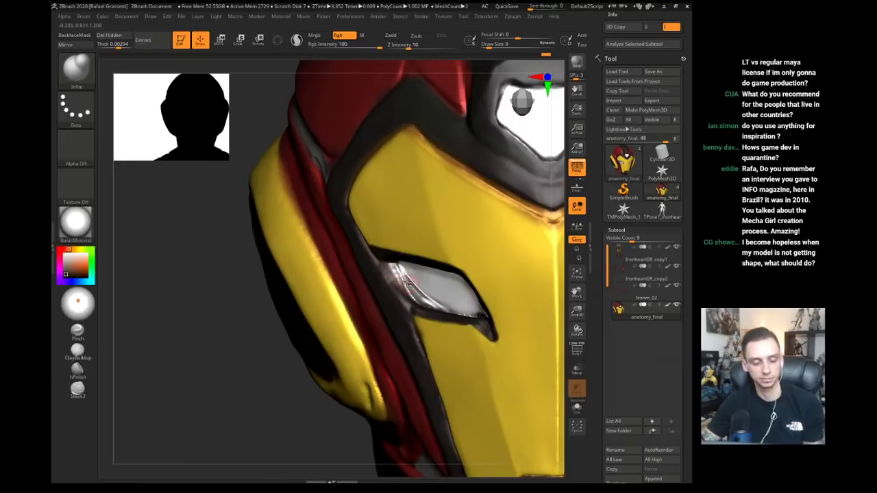
{"action": "mouse_move", "coordinate": [407, 283]}
{"action": "left_mouse_down"}
{"action": "mouse_move", "coordinate": [384, 261]}
{"action": "mouse_move", "coordinate": [404, 293]}
{"action": "left_mouse_up"}
{"action": "key", "text": "ctrl+z"}
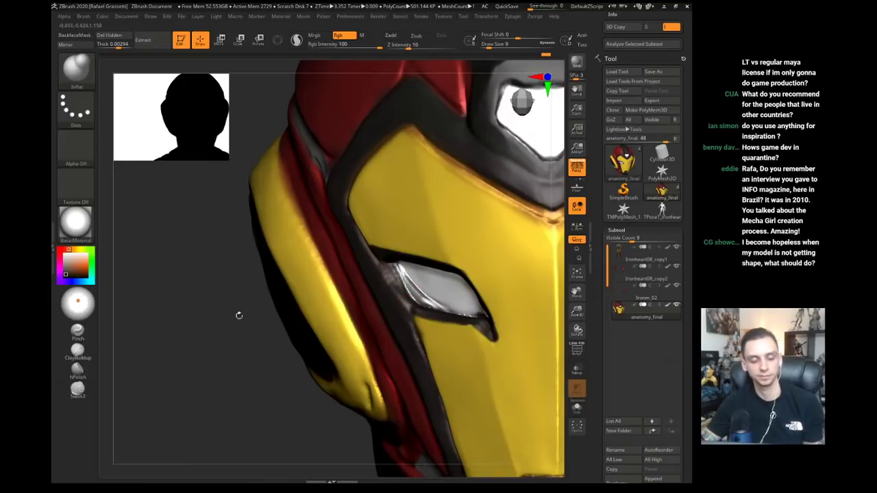
- Reshape the eye's outer corner with the Move brush at draw size 22
{"action": "mouse_move", "coordinate": [239, 313]}
{"action": "left_mouse_down", "text": "alt"}
{"action": "mouse_move", "coordinate": [201, 277]}
{"action": "mouse_move", "coordinate": [225, 277]}
{"action": "mouse_move", "coordinate": [248, 316]}
{"action": "mouse_move", "coordinate": [261, 316]}
{"action": "left_mouse_up", "text": "alt"}
{"action": "key", "text": "b"}
{"action": "key", "text": "m"}
{"action": "key", "text": "v"}
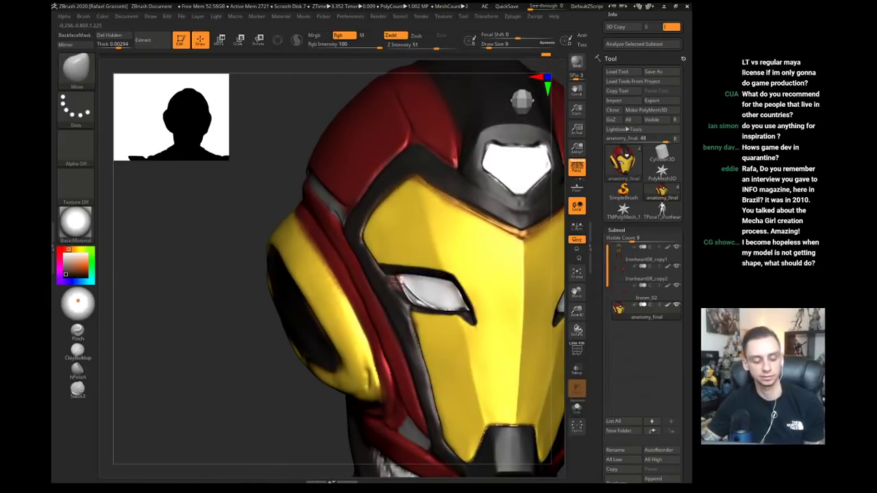
{"action": "key", "text": "s"}
{"action": "left_click_drag", "start_coordinate": [398, 284], "coordinate": [397, 281]}
{"action": "left_click", "coordinate": [401, 283]}
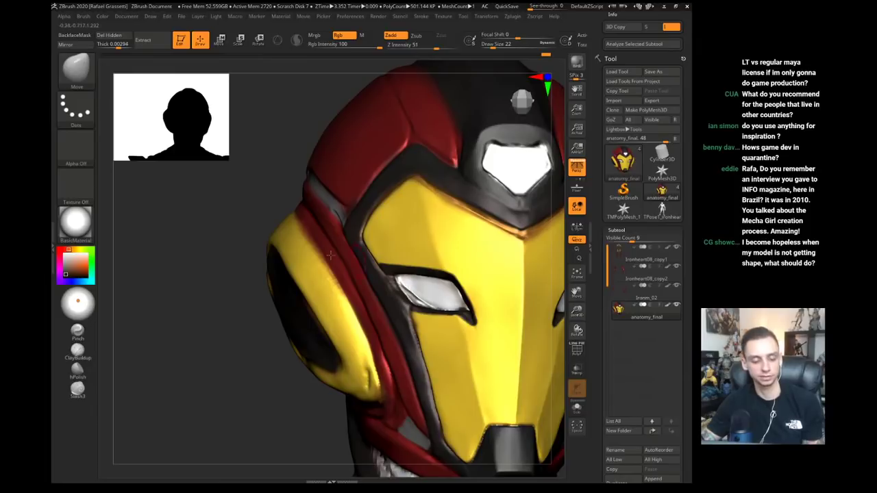
- Reshape the eye's lower edge and outer corner with the Move brush
{"action": "left_click_drag", "start_coordinate": [205, 275], "coordinate": [253, 276]}
{"action": "left_click_drag", "start_coordinate": [409, 284], "coordinate": [401, 281]}
{"action": "left_click_drag", "start_coordinate": [163, 282], "coordinate": [135, 284]}
{"action": "key", "text": "s"}
{"action": "left_click_drag", "start_coordinate": [415, 293], "coordinate": [411, 294]}
{"action": "left_click_drag", "start_coordinate": [415, 296], "coordinate": [411, 294]}
{"action": "mouse_move", "coordinate": [206, 284]}
{"action": "left_mouse_down"}
{"action": "mouse_move", "coordinate": [171, 287]}
{"action": "mouse_move", "coordinate": [191, 298]}
{"action": "left_mouse_up"}
- Pick the faceplate yellow and paint it along the underside of the eye's lower outline with Inflat at draw size 6
{"action": "key", "text": "s"}
{"action": "left_click_drag", "start_coordinate": [433, 331], "coordinate": [429, 331]}
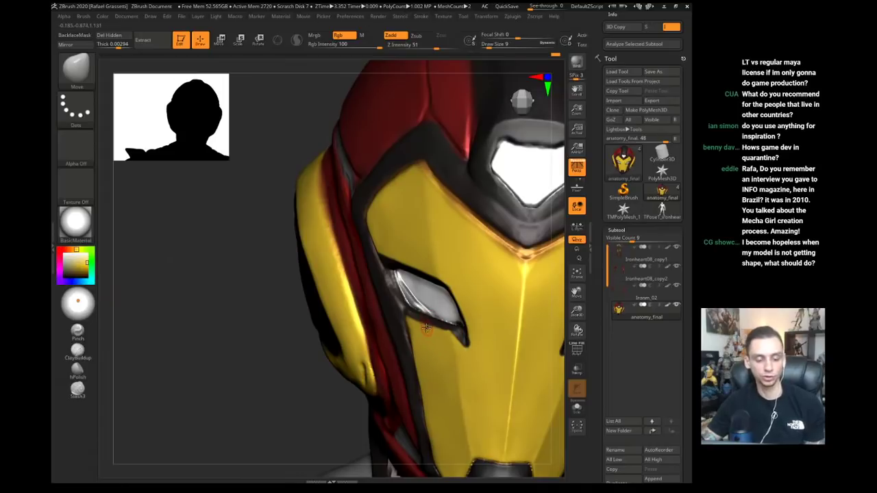
{"action": "key", "text": "1"}
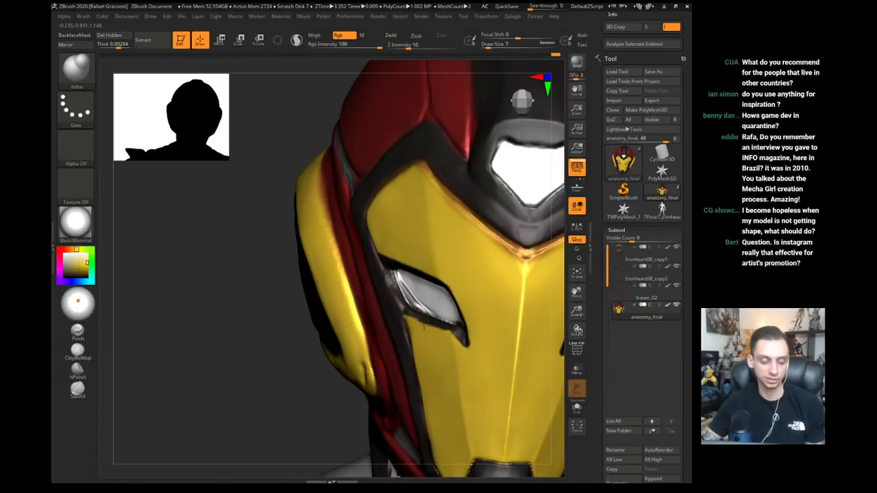
{"action": "key", "text": "ctrl+z"}
{"action": "left_click_drag", "start_coordinate": [406, 317], "coordinate": [431, 326]}
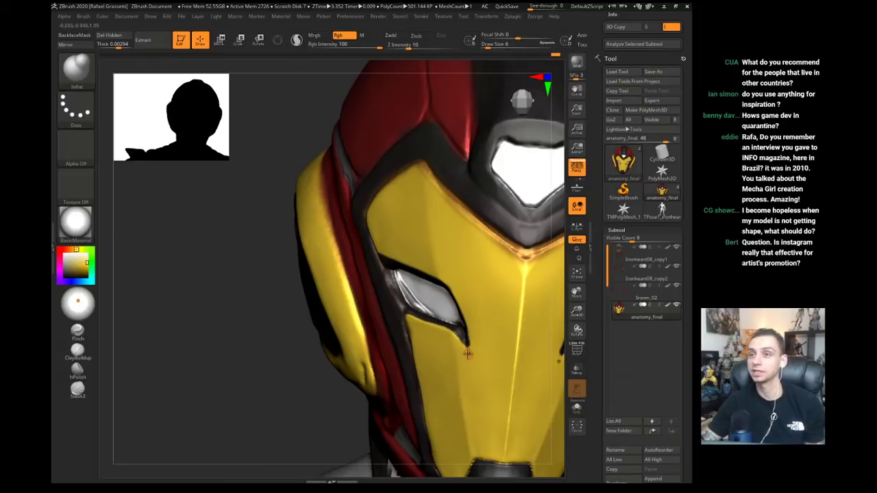
{"action": "left_click_drag", "start_coordinate": [238, 291], "coordinate": [250, 278]}
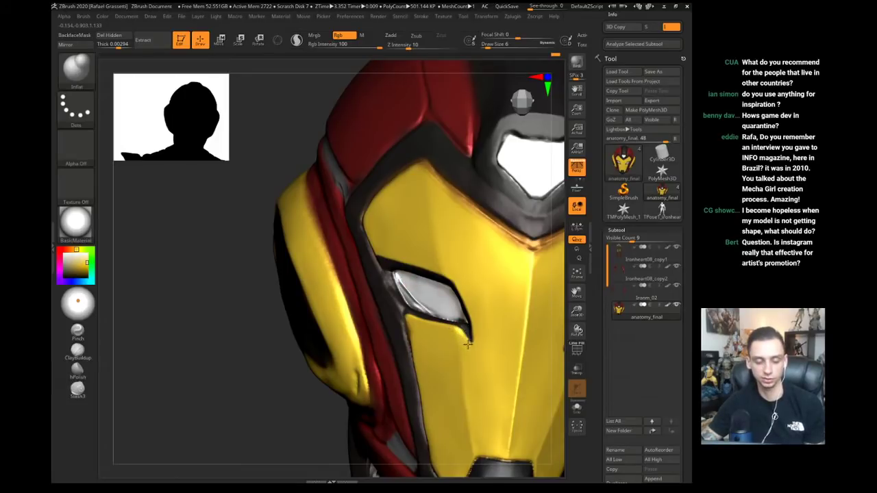
- Nudge the pointed inner tip of the eye's dark outline with the Move brush at draw size 14
{"action": "key", "text": "b"}
{"action": "key", "text": "m"}
{"action": "key", "text": "v"}
{"action": "key", "text": "s"}
{"action": "left_click_drag", "start_coordinate": [468, 341], "coordinate": [470, 341]}
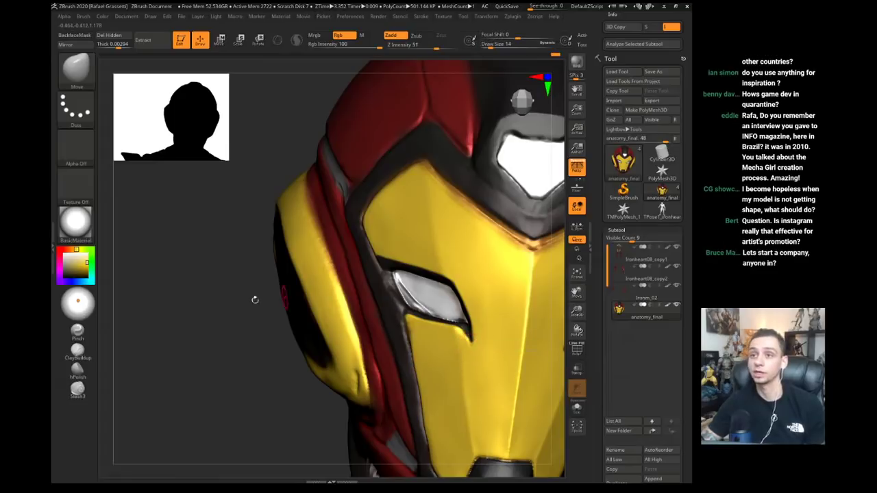
{"action": "left_click_drag", "start_coordinate": [254, 299], "coordinate": [264, 291]}
- Clean up the edge around the outline's inner tip with yellow paint using the Inflat brush
{"action": "key", "text": "b"}
{"action": "key", "text": "i"}
{"action": "key", "text": "n"}
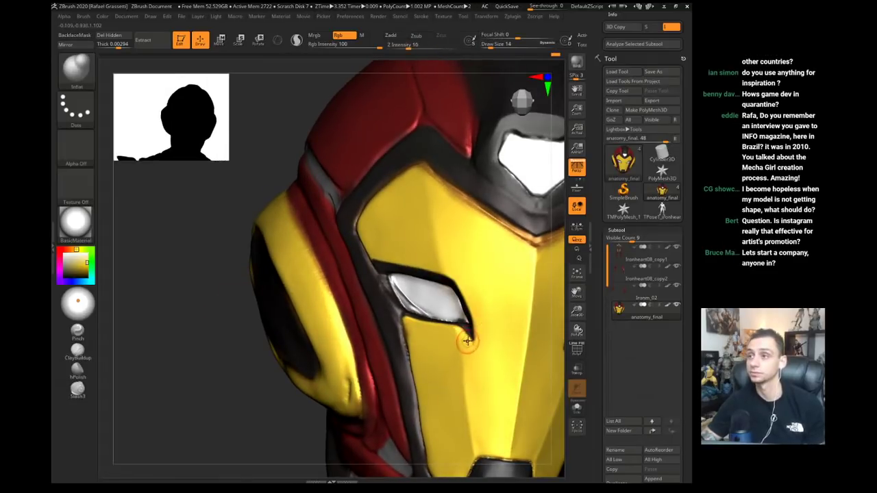
{"action": "key", "text": "s"}
{"action": "left_click_drag", "start_coordinate": [466, 338], "coordinate": [463, 337]}
{"action": "mouse_move", "coordinate": [222, 305]}
{"action": "left_mouse_down"}
{"action": "mouse_move", "coordinate": [180, 291]}
{"action": "mouse_move", "coordinate": [194, 284]}
{"action": "left_mouse_up"}
- Reshape the eye's upper edge and inner corner with the Move brush at draw sizes 29 and 16
{"action": "key", "text": "b"}
{"action": "key", "text": "m"}
{"action": "key", "text": "v"}
{"action": "key", "text": "s"}
{"action": "mouse_move", "coordinate": [386, 293]}
{"action": "left_mouse_down"}
{"action": "mouse_move", "coordinate": [409, 274]}
{"action": "mouse_move", "coordinate": [397, 288]}
{"action": "left_mouse_up"}
{"action": "key", "text": "bracketleft"}
{"action": "key", "text": "bracketleft"}
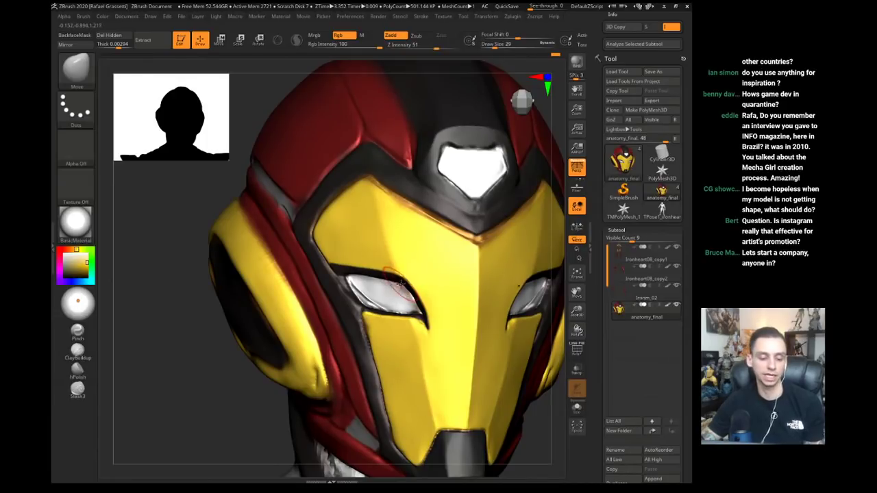
{"action": "key", "text": "s"}
{"action": "left_click", "coordinate": [409, 305]}
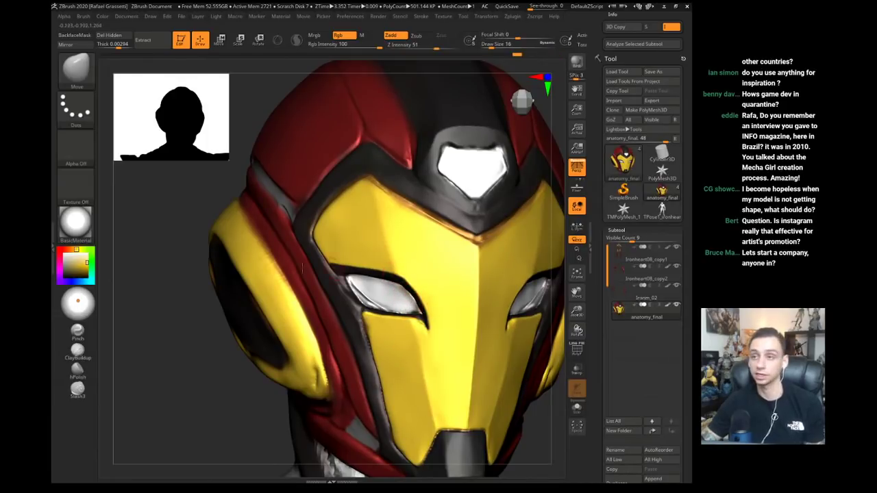
{"action": "left_click_drag", "start_coordinate": [167, 287], "coordinate": [229, 273]}
{"action": "key", "text": "s"}
{"action": "left_click", "coordinate": [397, 295]}
{"action": "key", "text": "b"}
{"action": "key", "text": "c"}
{"action": "key", "text": "l"}
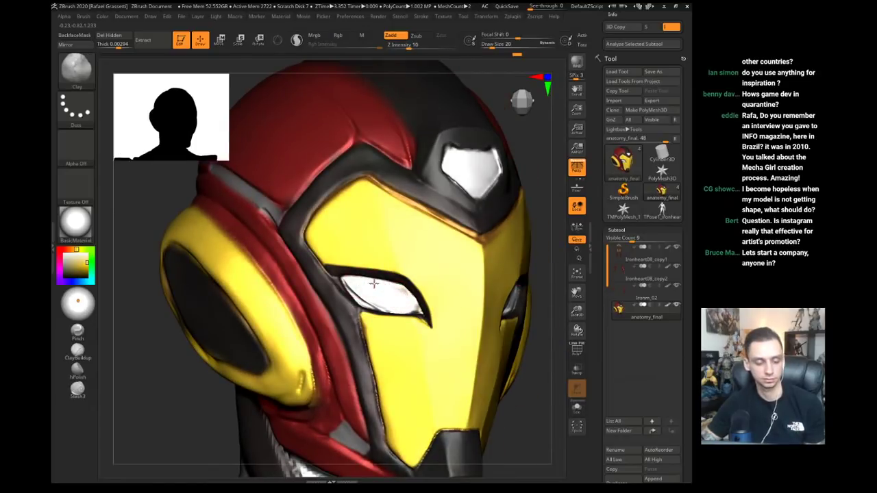
{"action": "left_click_drag", "start_coordinate": [154, 281], "coordinate": [103, 277]}
{"action": "key", "text": "b"}
{"action": "key", "text": "m"}
{"action": "key", "text": "v"}
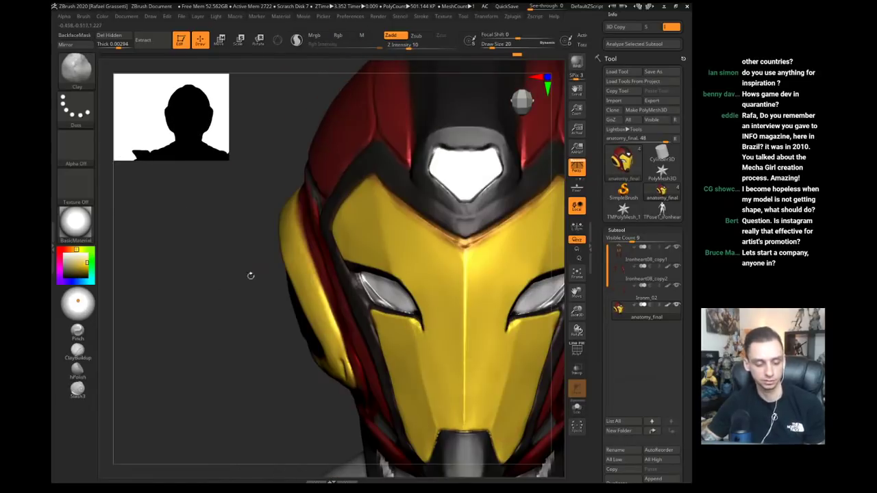
- Pick a near-white colour and paint the eye's lower inner area with Inflat at draw size 9
{"action": "key", "text": "b"}
{"action": "key", "text": "i"}
{"action": "key", "text": "n"}
{"action": "left_click_drag", "start_coordinate": [251, 276], "coordinate": [271, 277]}
{"action": "left_click_drag", "start_coordinate": [77, 266], "coordinate": [384, 289]}
{"action": "key", "text": "s"}
{"action": "left_click", "coordinate": [390, 299]}
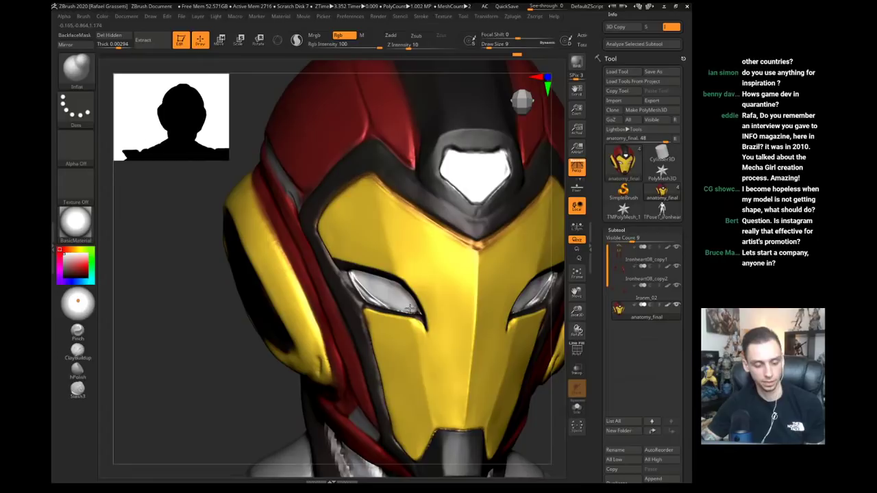
- Even out the white eye surface with the Clay brush at draw size 22
{"action": "key", "text": "b"}
{"action": "key", "text": "c"}
{"action": "key", "text": "l"}
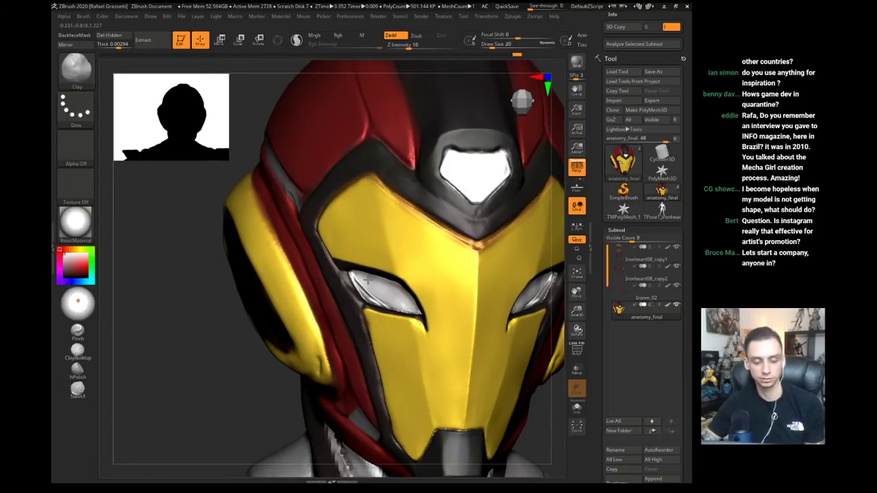
{"action": "left_click_drag", "start_coordinate": [367, 280], "coordinate": [383, 295]}
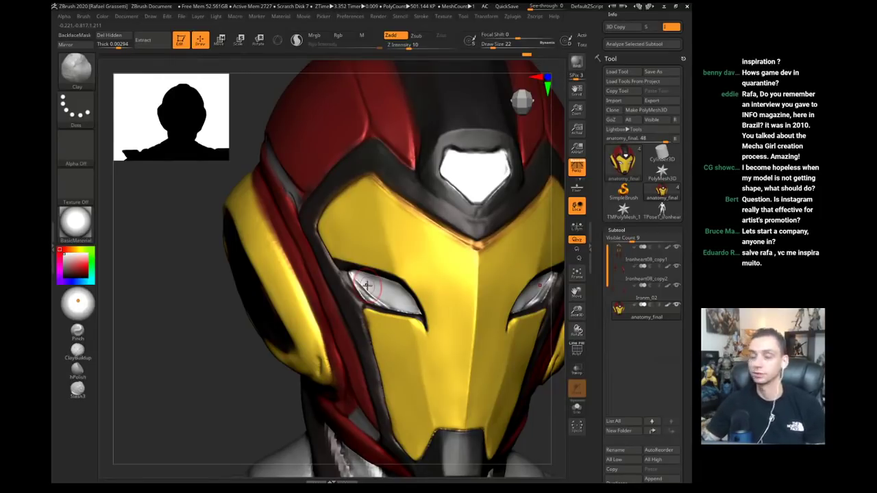
{"action": "left_click_drag", "start_coordinate": [176, 274], "coordinate": [226, 268]}
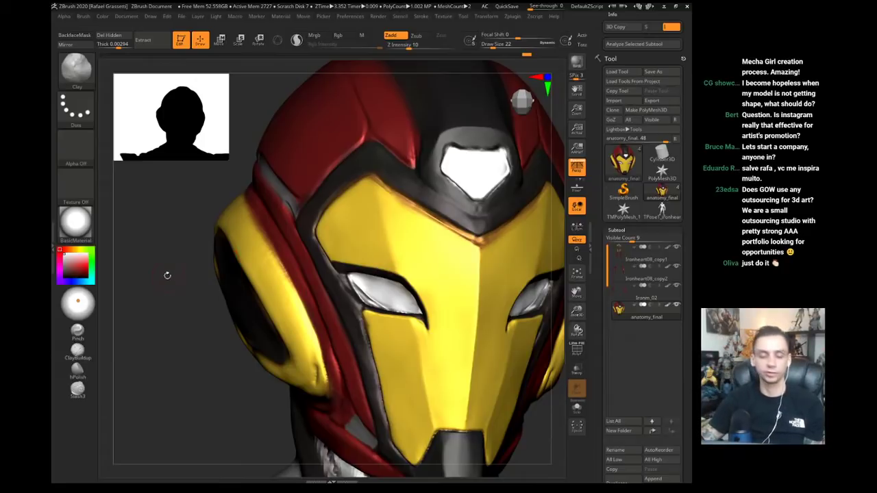
- Refine the curve of the eye's inner upper edge with the Move brush at draw size 29
{"action": "left_click_drag", "start_coordinate": [166, 276], "coordinate": [187, 276]}
{"action": "key", "text": "b"}
{"action": "key", "text": "m"}
{"action": "key", "text": "v"}
{"action": "key", "text": "s"}
{"action": "left_click_drag", "start_coordinate": [386, 292], "coordinate": [389, 293]}
{"action": "left_click_drag", "start_coordinate": [244, 263], "coordinate": [391, 254]}
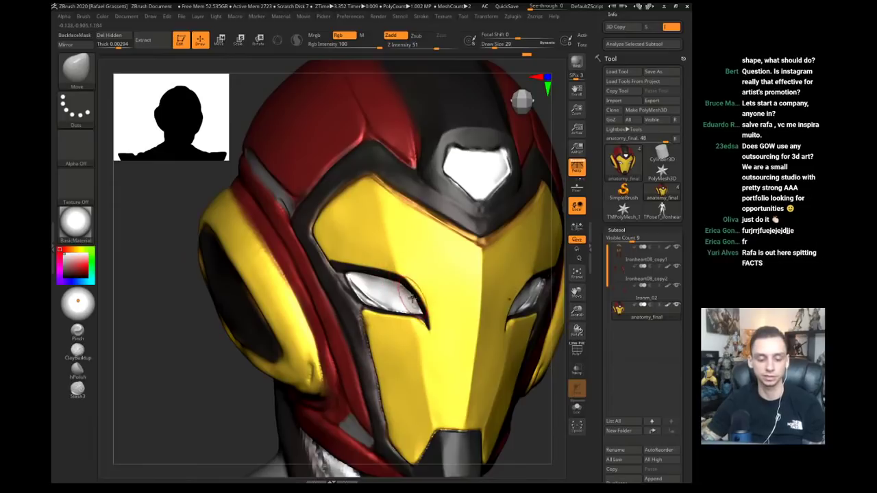
{"action": "left_click_drag", "start_coordinate": [408, 287], "coordinate": [410, 299]}
{"action": "key", "text": "s"}
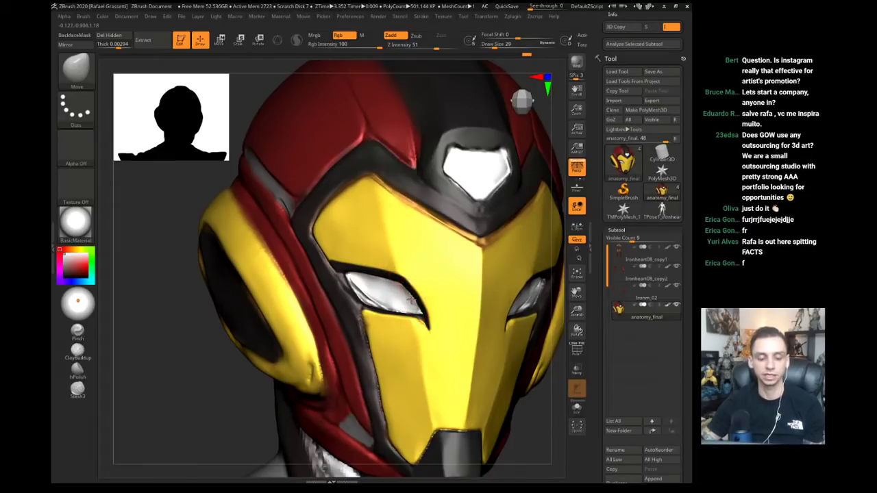
{"action": "key", "text": "s"}
{"action": "left_click_drag", "start_coordinate": [412, 299], "coordinate": [411, 300]}
{"action": "key", "text": "s"}
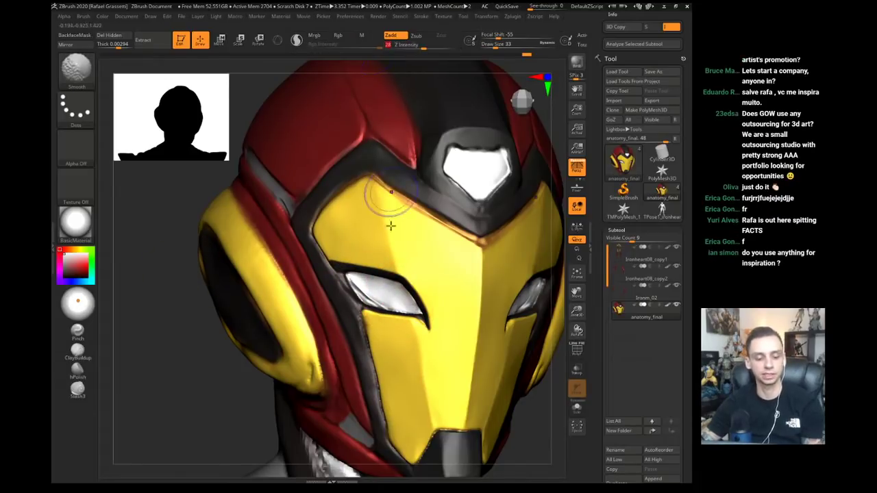
- Adjust the faceplate's side edge below the eye with the Move brush at draw size 97
{"action": "key", "text": "f"}
{"action": "mouse_move", "coordinate": [153, 285]}
{"action": "left_mouse_down", "text": "alt"}
{"action": "mouse_move", "coordinate": [129, 279]}
{"action": "mouse_move", "coordinate": [163, 300]}
{"action": "mouse_move", "coordinate": [257, 292]}
{"action": "left_mouse_up", "text": "alt"}
{"action": "key", "text": "s"}
{"action": "left_click", "coordinate": [369, 291]}
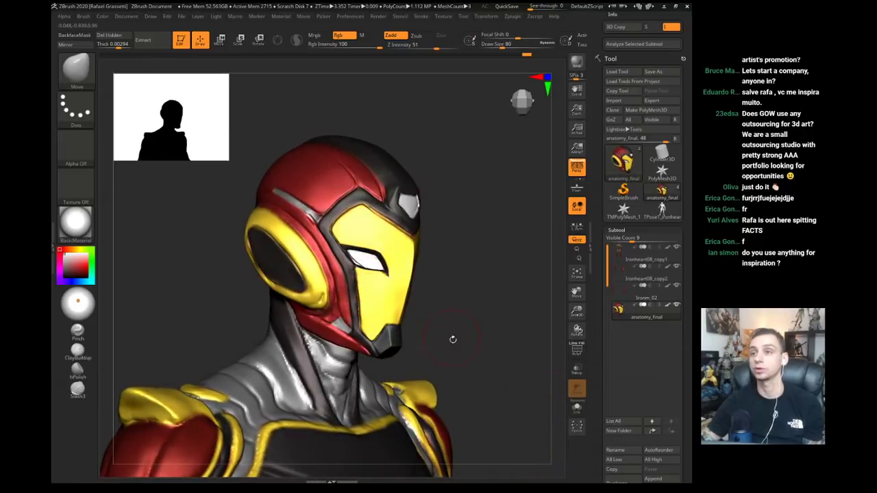
{"action": "left_click_drag", "start_coordinate": [452, 339], "coordinate": [408, 298]}
{"action": "key", "text": "s"}
{"action": "left_click", "coordinate": [374, 288]}
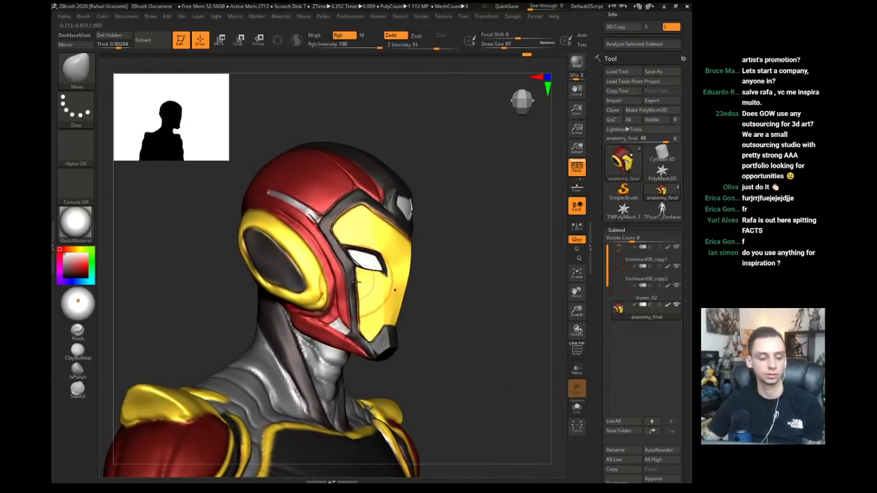
{"action": "left_click", "coordinate": [361, 281]}
{"action": "left_click_drag", "start_coordinate": [438, 330], "coordinate": [410, 326]}
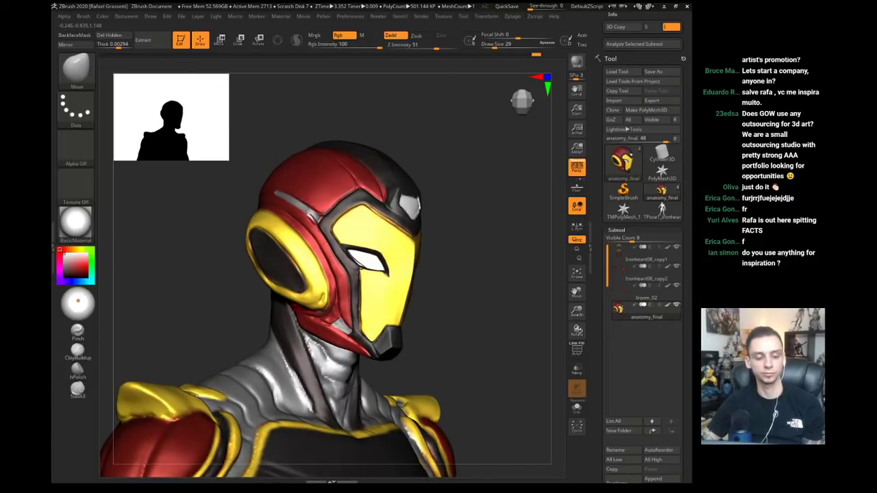
- Shift the border between the dark frame and red cheek beside the eye with the Move brush at draw sizes 37 to 31
{"action": "mouse_move", "coordinate": [458, 343]}
{"action": "left_mouse_down", "text": "alt"}
{"action": "mouse_move", "coordinate": [457, 370]}
{"action": "mouse_move", "coordinate": [454, 344]}
{"action": "left_mouse_up", "text": "alt"}
{"action": "key", "text": "s"}
{"action": "left_click", "coordinate": [347, 285]}
{"action": "key", "text": "s"}
{"action": "left_click", "coordinate": [389, 291]}
{"action": "left_click_drag", "start_coordinate": [163, 281], "coordinate": [152, 277]}
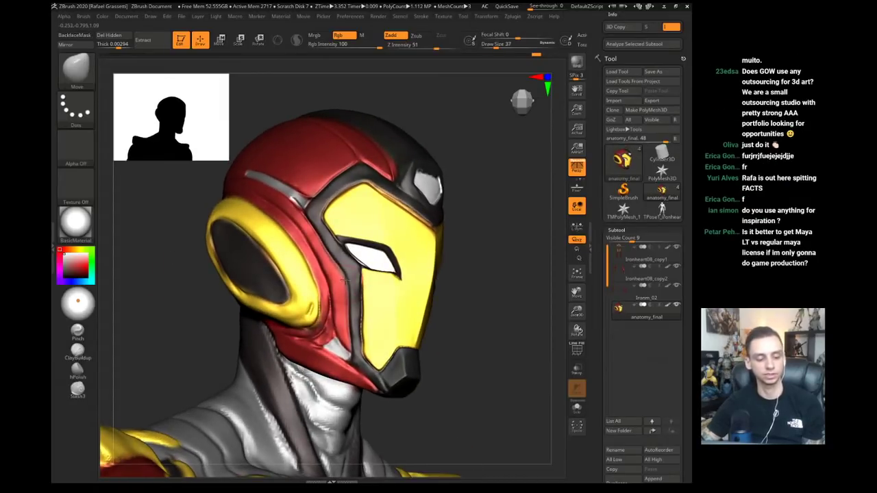
{"action": "key", "text": "s"}
{"action": "left_click", "coordinate": [342, 277]}
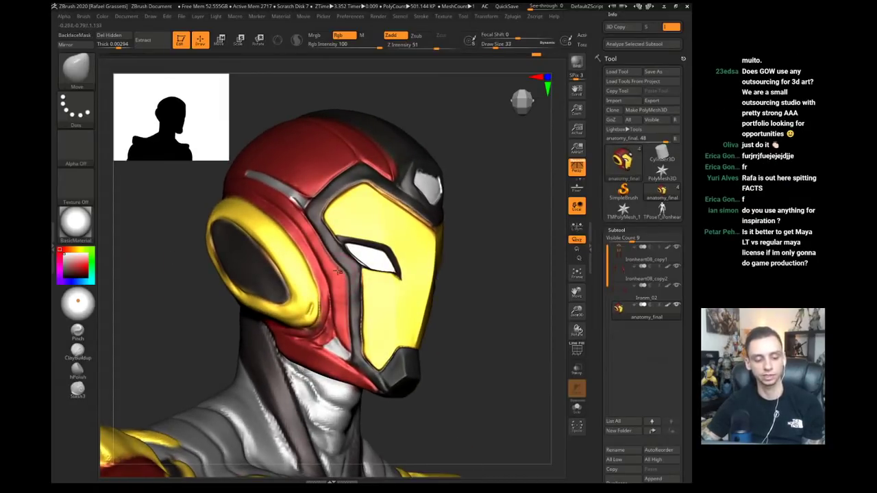
{"action": "key", "text": "["}
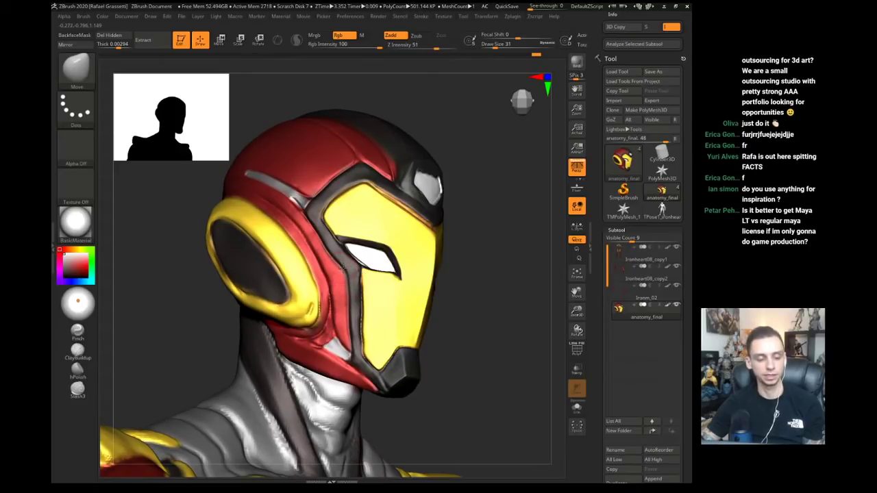
{"action": "left_click_drag", "start_coordinate": [466, 329], "coordinate": [239, 273]}
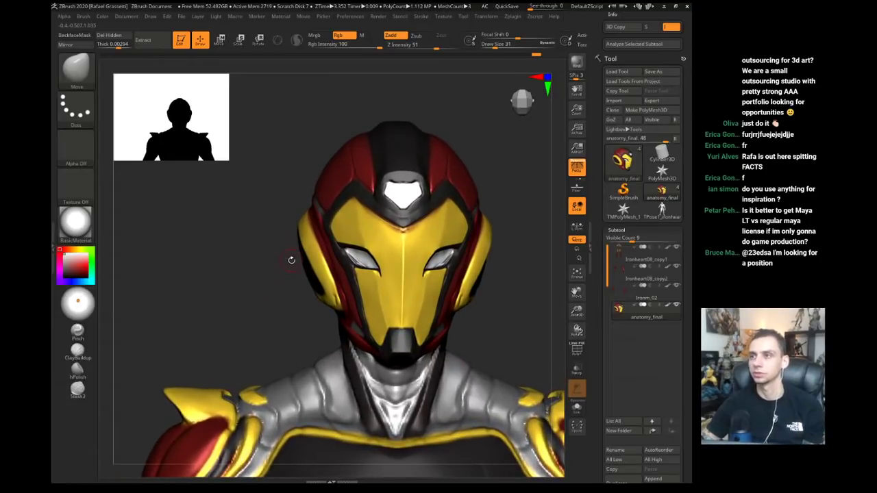
- Adjust the shape of the dark chin piece from the front with the Move brush at draw size 80
{"action": "right_click_drag", "start_coordinate": [285, 259], "coordinate": [213, 276]}
{"action": "left_click", "coordinate": [77, 370]}
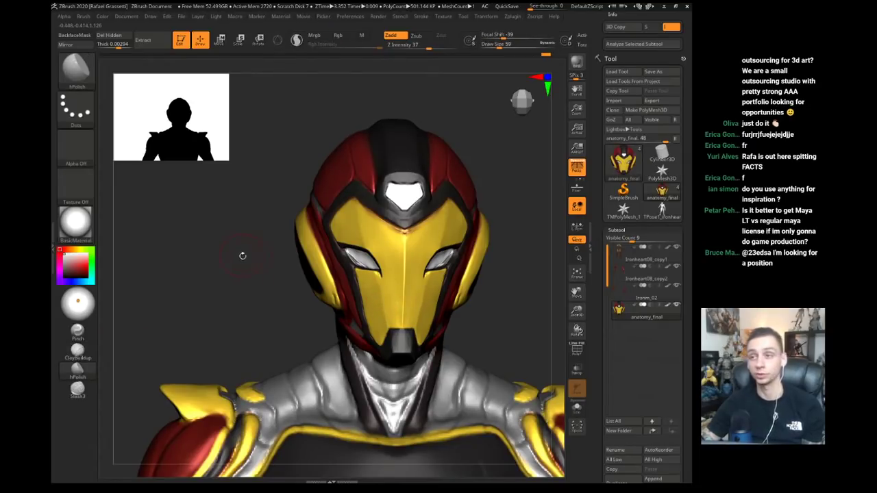
{"action": "key", "text": "b"}
{"action": "key", "text": "m"}
{"action": "key", "text": "v"}
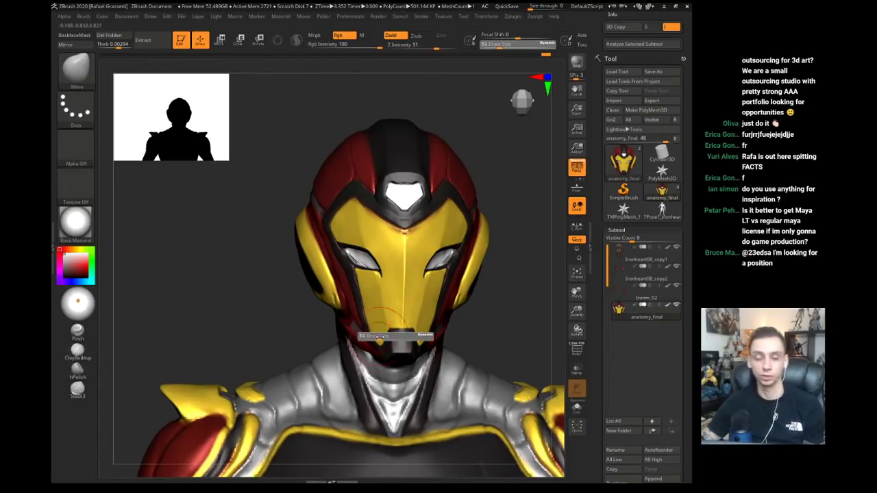
{"action": "key", "text": "s"}
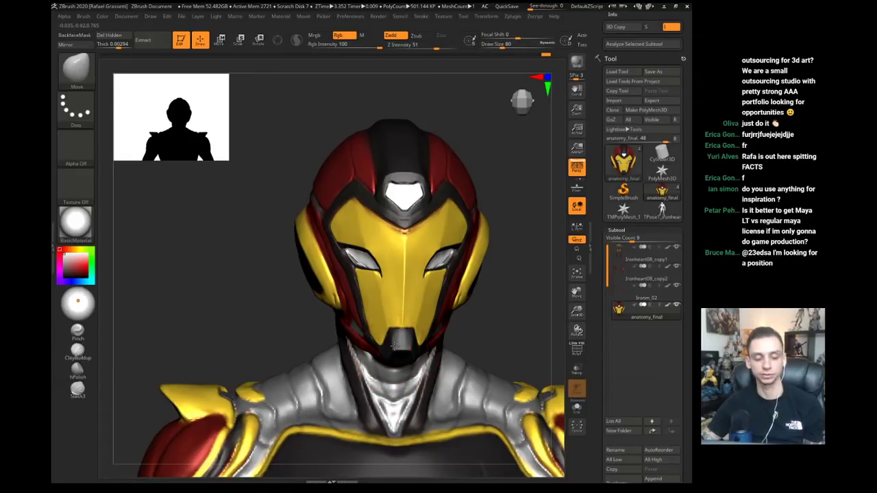
{"action": "mouse_move", "coordinate": [408, 353]}
{"action": "left_mouse_down", "text": "ctrl"}
{"action": "mouse_move", "coordinate": [386, 370]}
{"action": "mouse_move", "coordinate": [394, 348]}
{"action": "left_mouse_up", "text": "ctrl"}
{"action": "key", "text": "s"}
{"action": "left_click_drag", "start_coordinate": [394, 346], "coordinate": [387, 335]}
- Reshape the faceplate's lower corner and the adjoining dark frame with the Move brush at draw sizes 51 and 41
{"action": "left_click_drag", "start_coordinate": [267, 316], "coordinate": [325, 318]}
{"action": "key", "text": "s"}
{"action": "left_click_drag", "start_coordinate": [378, 345], "coordinate": [372, 344]}
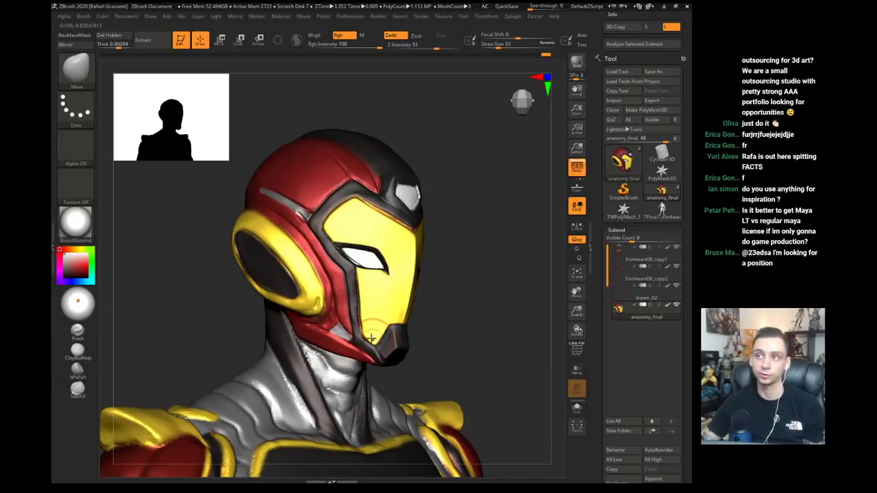
{"action": "left_click_drag", "start_coordinate": [368, 336], "coordinate": [366, 333]}
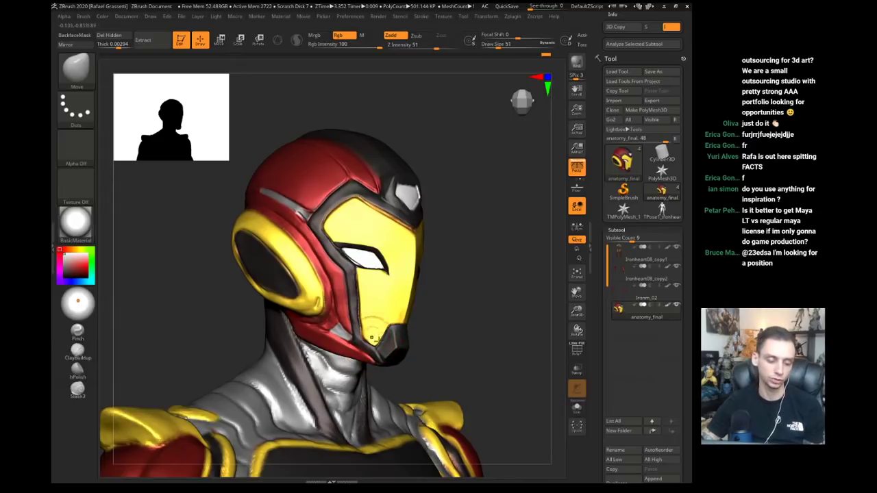
{"action": "key", "text": "bracketleft"}
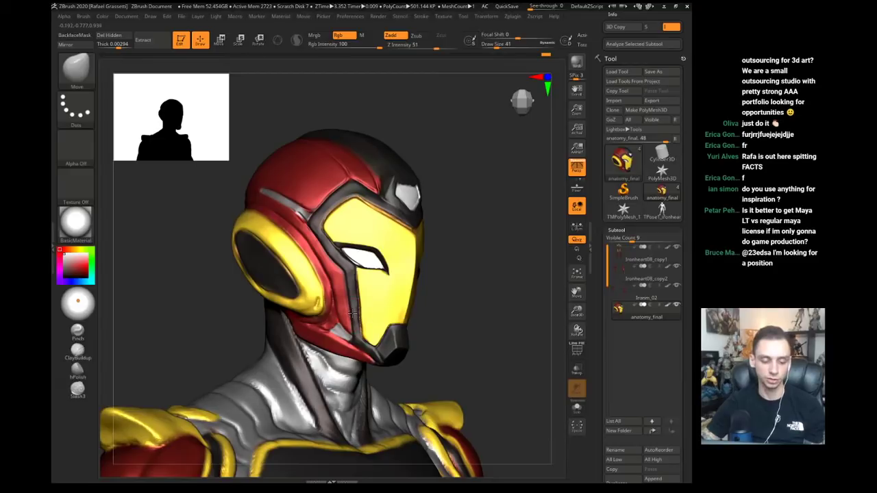
{"action": "left_click_drag", "start_coordinate": [424, 371], "coordinate": [271, 316]}
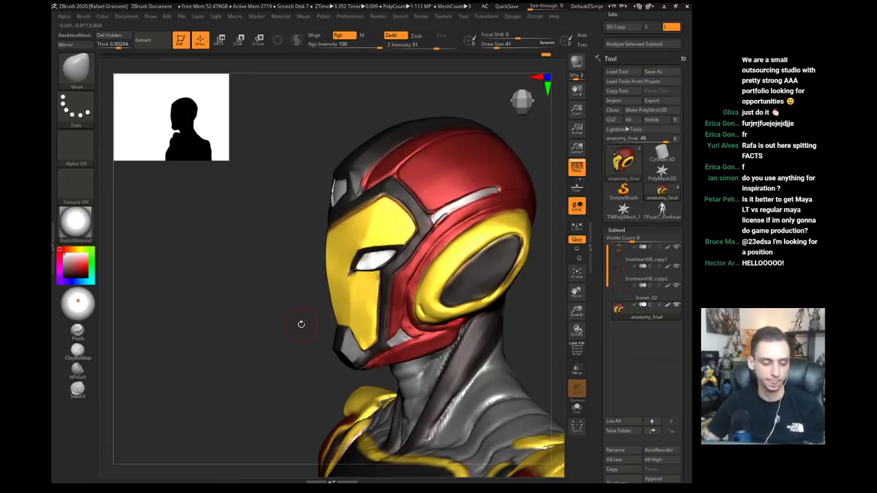
- Flatten the dark frame beside the eye's outer corner with hPolish at draw size 27
{"action": "left_click_drag", "start_coordinate": [304, 355], "coordinate": [210, 322]}
{"action": "left_click", "coordinate": [78, 371]}
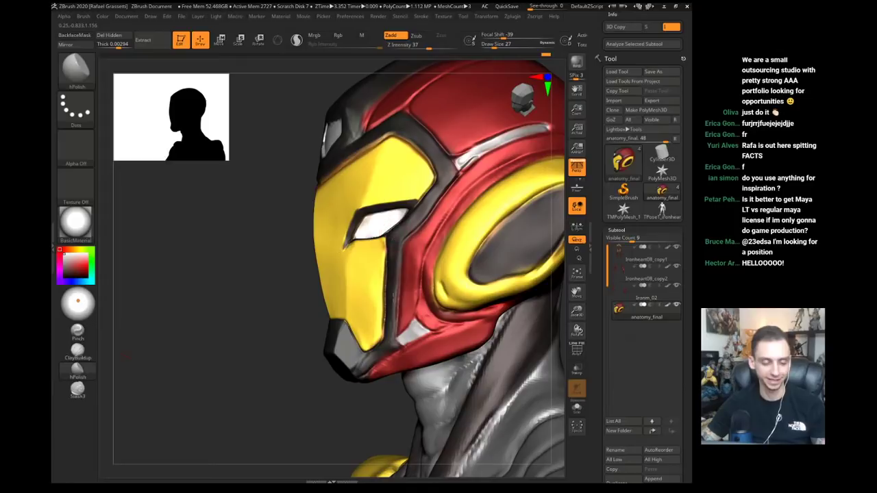
{"action": "left_click_drag", "start_coordinate": [394, 239], "coordinate": [399, 232]}
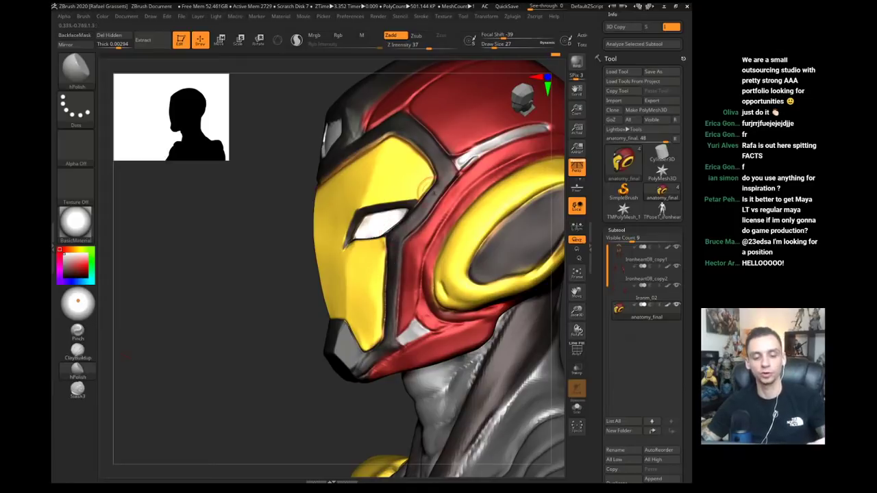
- Pull the dark frame's outer edge beside the eye into shape with the Move brush at draw size 46
{"action": "key", "text": "b"}
{"action": "key", "text": "m"}
{"action": "key", "text": "v"}
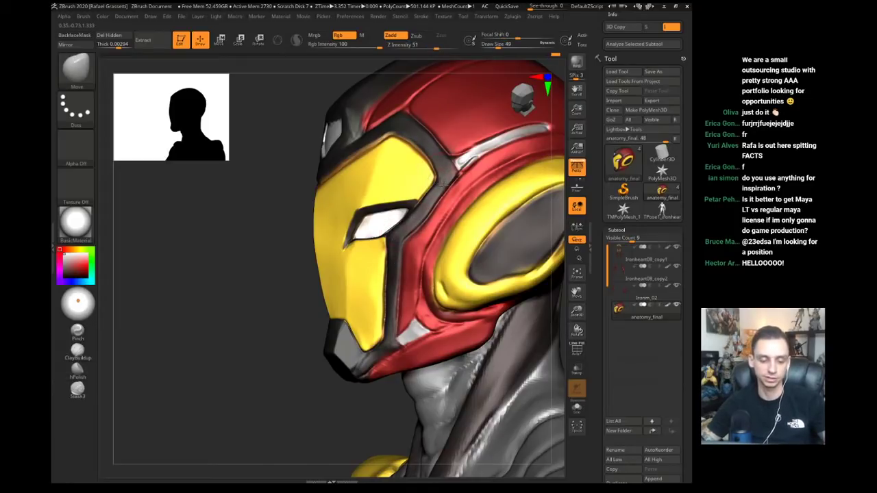
{"action": "key", "text": "s"}
{"action": "left_click_drag", "start_coordinate": [414, 228], "coordinate": [411, 228]}
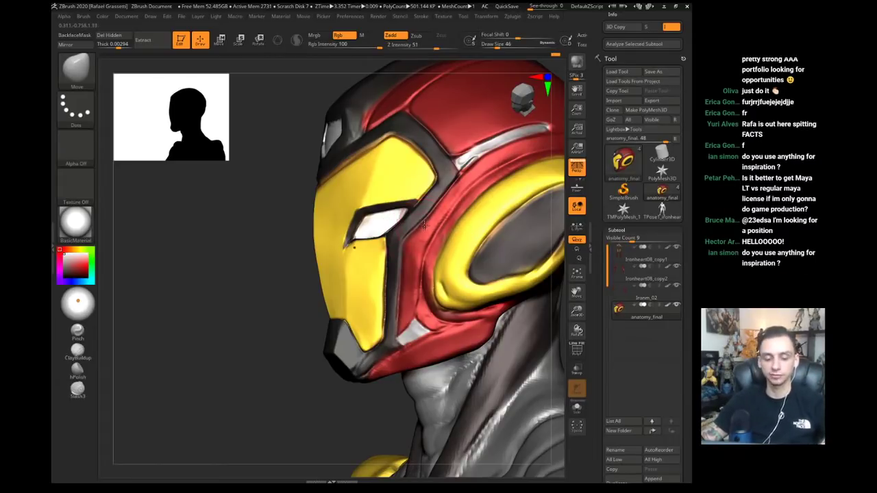
- Touch up the red cheek strip beside the dark frame with the Clay brush at draw size 23 and the Move brush at 35
{"action": "key", "text": "b"}
{"action": "key", "text": "c"}
{"action": "key", "text": "l"}
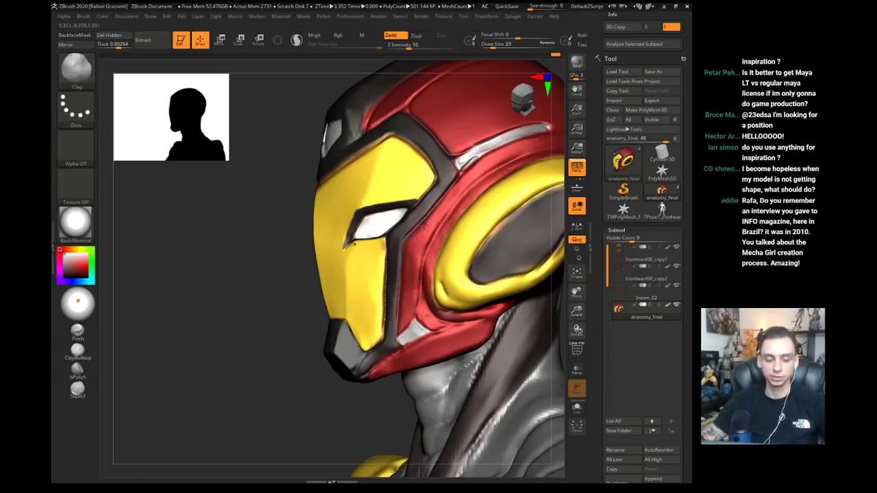
{"action": "left_click_drag", "start_coordinate": [239, 274], "coordinate": [279, 255]}
{"action": "key", "text": "b"}
{"action": "key", "text": "m"}
{"action": "key", "text": "v"}
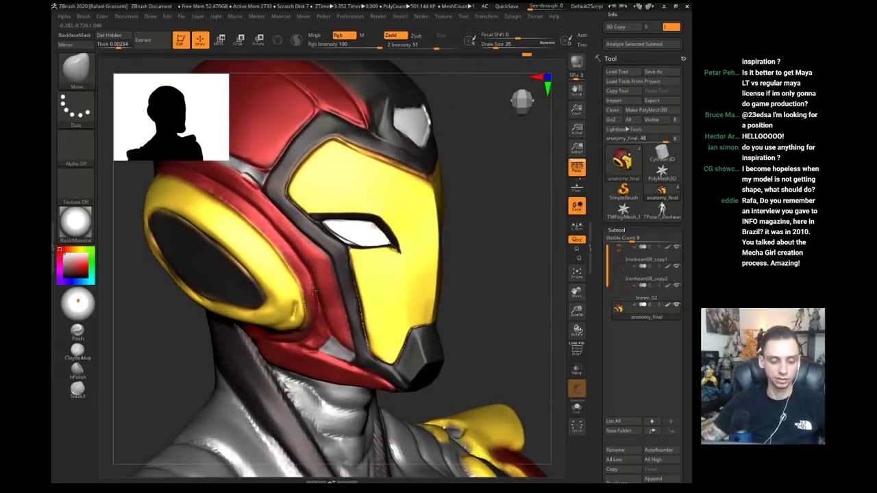
- Adjust the red side strip and the dark frame beside the eye from the front with the Move brush at draw sizes 37 and 62
{"action": "left_click_drag", "start_coordinate": [459, 395], "coordinate": [294, 277], "text": "shift"}
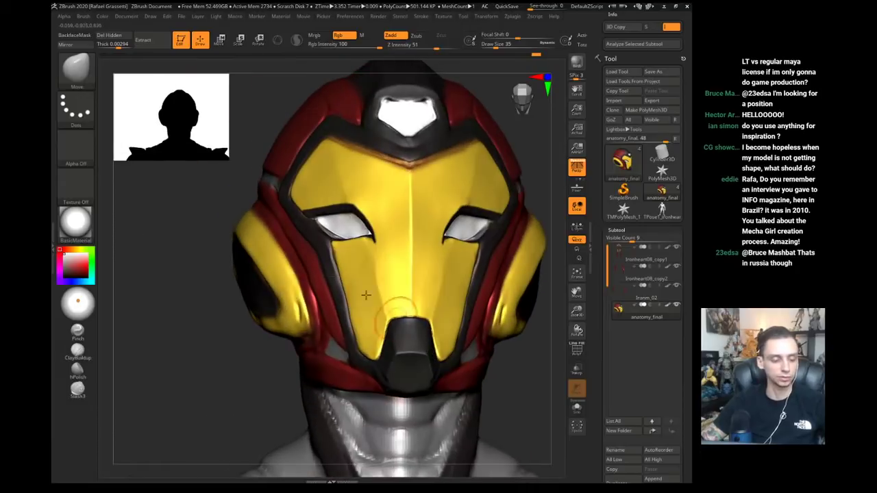
{"action": "left_click_drag", "start_coordinate": [208, 221], "coordinate": [212, 203]}
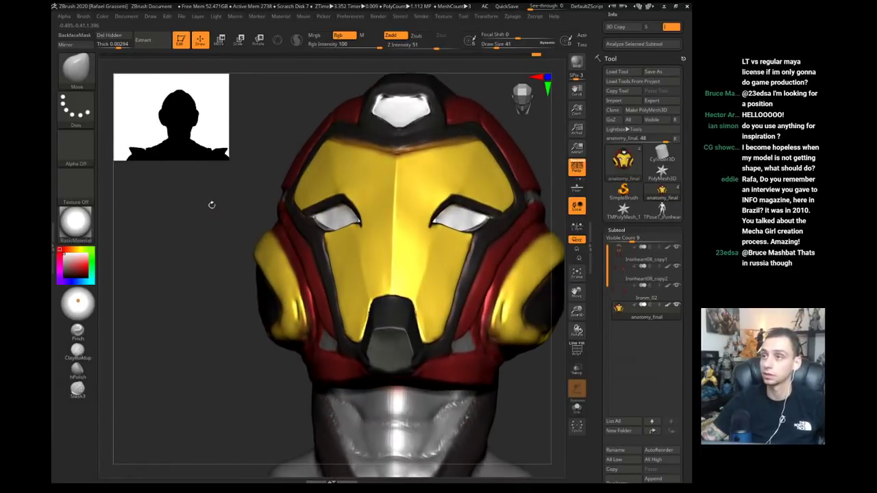
{"action": "key", "text": "bracketright"}
{"action": "key", "text": "bracketright"}
{"action": "key", "text": "s"}
{"action": "left_click", "coordinate": [300, 278]}
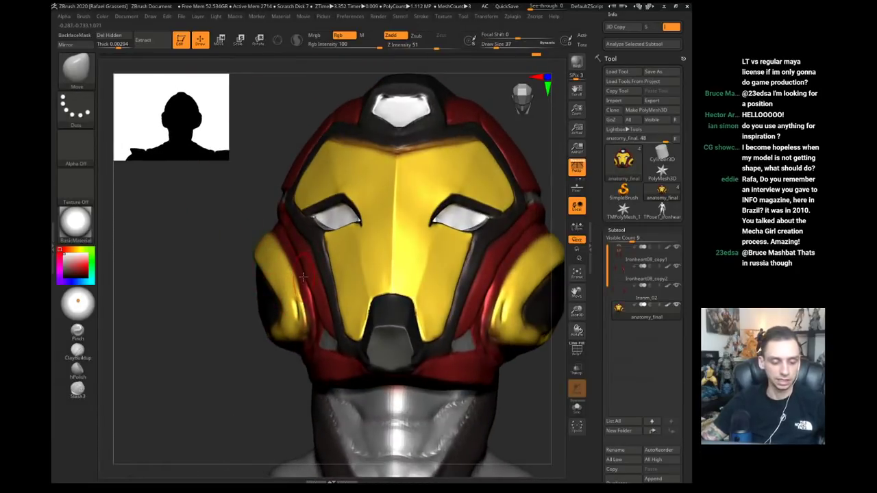
{"action": "left_click_drag", "start_coordinate": [306, 279], "coordinate": [310, 280]}
{"action": "mouse_move", "coordinate": [242, 249]}
{"action": "left_mouse_down", "text": "alt"}
{"action": "mouse_move", "coordinate": [192, 222]}
{"action": "mouse_move", "coordinate": [196, 246]}
{"action": "mouse_move", "coordinate": [193, 199]}
{"action": "mouse_move", "coordinate": [280, 225]}
{"action": "mouse_move", "coordinate": [320, 212]}
{"action": "left_mouse_up", "text": "alt"}
{"action": "mouse_move", "coordinate": [261, 185]}
{"action": "left_mouse_down"}
{"action": "mouse_move", "coordinate": [278, 205]}
{"action": "mouse_move", "coordinate": [293, 195]}
{"action": "mouse_move", "coordinate": [323, 216]}
{"action": "mouse_move", "coordinate": [279, 210]}
{"action": "mouse_move", "coordinate": [280, 244]}
{"action": "left_mouse_up"}
{"action": "left_click_drag", "start_coordinate": [332, 248], "coordinate": [326, 239]}
{"action": "left_click_drag", "start_coordinate": [196, 216], "coordinate": [165, 257]}
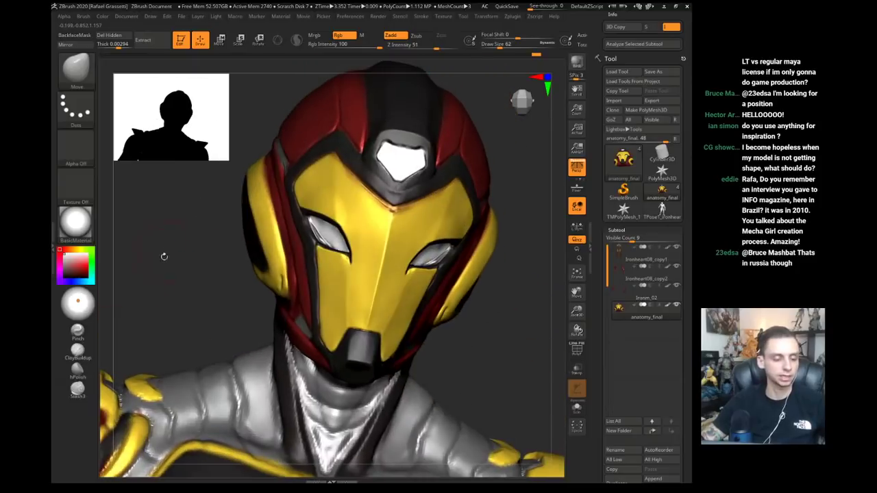
- Examine the helmet's faceplate, eyes and dark frame from several front and three-quarter angles
{"action": "left_click_drag", "start_coordinate": [161, 290], "coordinate": [185, 314]}
{"action": "key", "text": "b"}
{"action": "key", "text": "c"}
{"action": "key", "text": "l"}
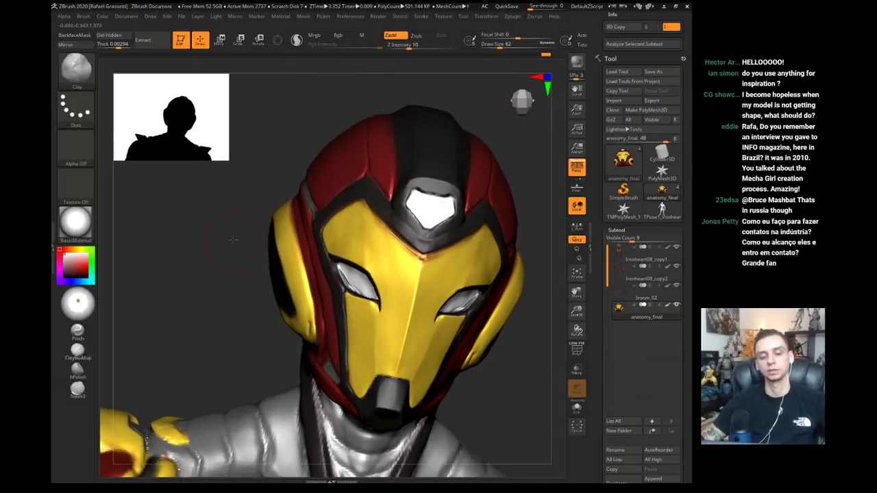
{"action": "left_click_drag", "start_coordinate": [233, 239], "coordinate": [199, 246]}
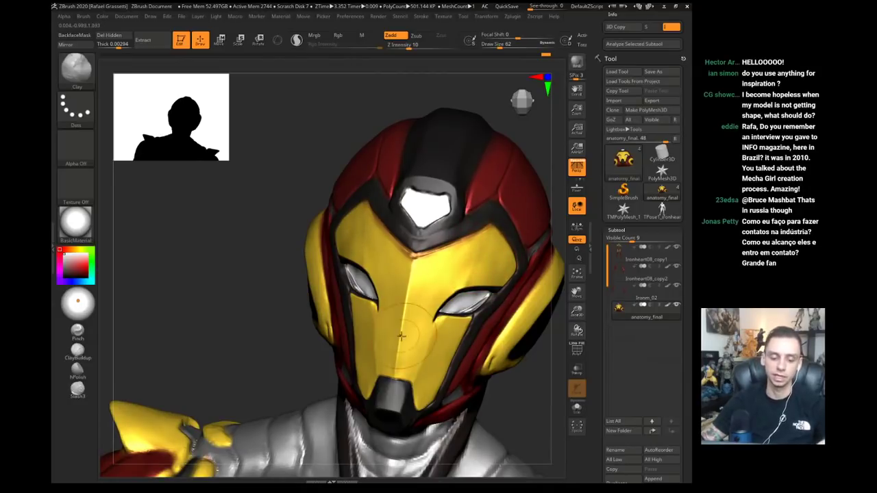
{"action": "mouse_move", "coordinate": [306, 311]}
{"action": "left_mouse_down"}
{"action": "mouse_move", "coordinate": [273, 302]}
{"action": "mouse_move", "coordinate": [397, 288]}
{"action": "left_mouse_up"}
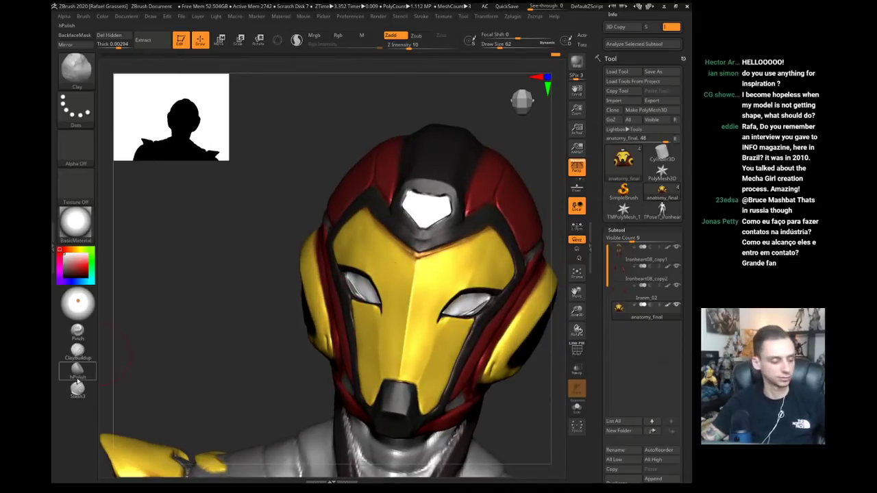
{"action": "left_click_drag", "start_coordinate": [235, 299], "coordinate": [341, 238]}
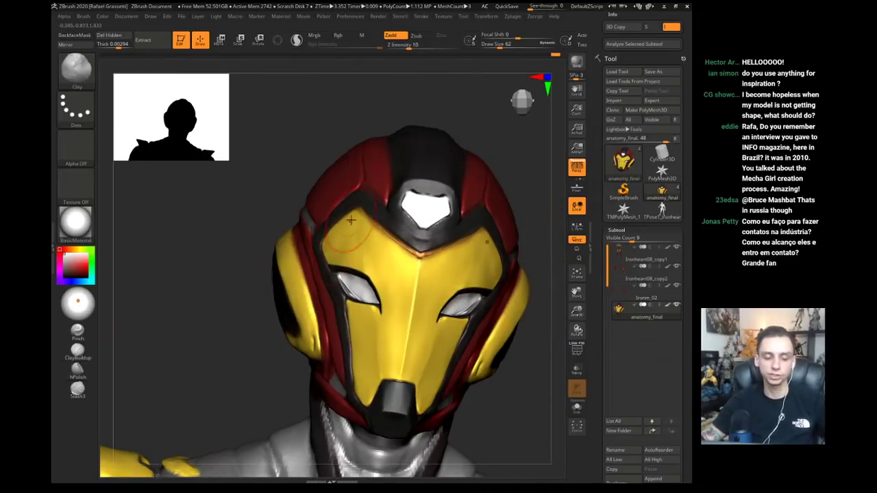
{"action": "left_click_drag", "start_coordinate": [238, 288], "coordinate": [355, 228]}
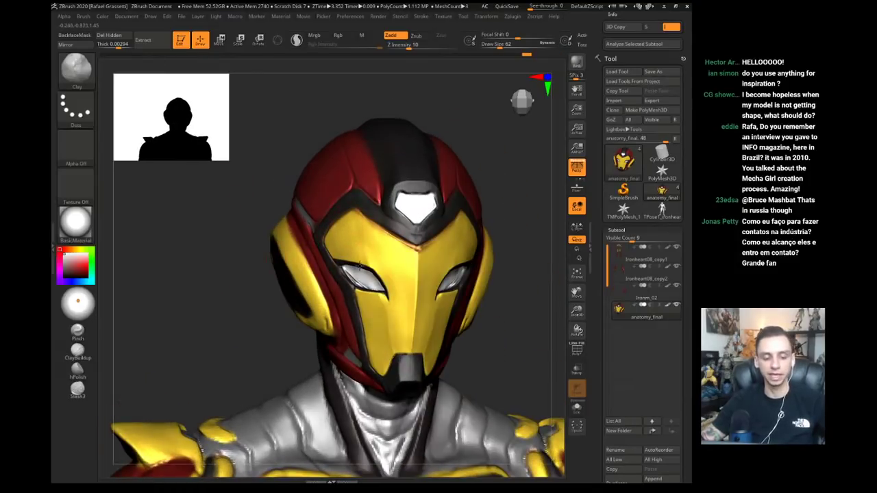
{"action": "left_click_drag", "start_coordinate": [226, 317], "coordinate": [201, 320]}
- Flatten the yellow faceplate's brow above the eye with hPolish at draw size 62
{"action": "left_click", "coordinate": [77, 370]}
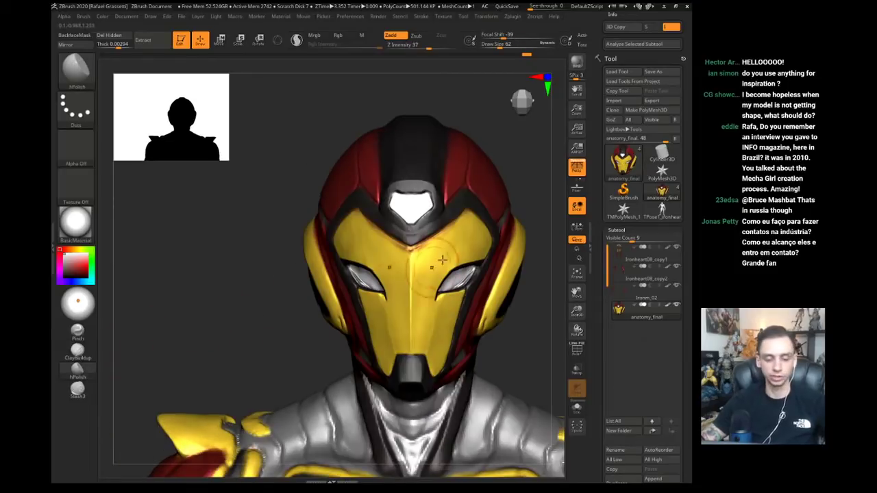
{"action": "left_click_drag", "start_coordinate": [477, 225], "coordinate": [479, 231]}
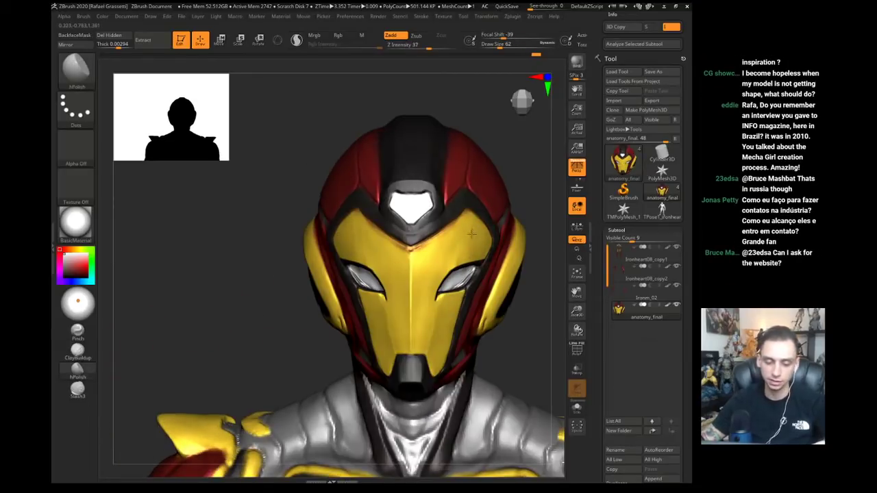
{"action": "left_click_drag", "start_coordinate": [243, 290], "coordinate": [253, 213], "text": "alt"}
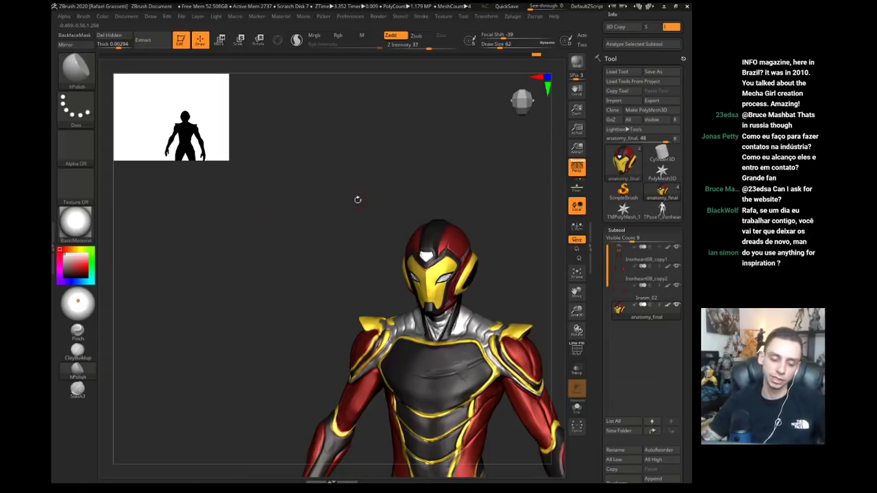
{"action": "left_click_drag", "start_coordinate": [358, 198], "coordinate": [330, 336]}
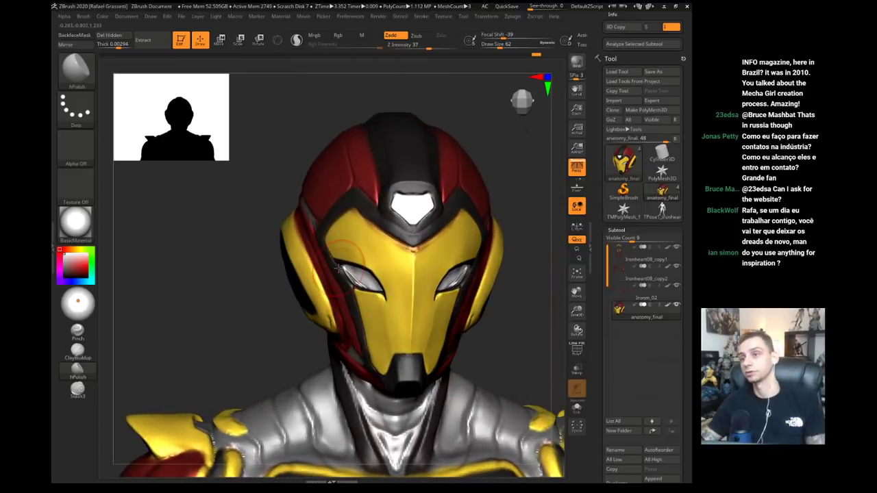
- Shape the red jaw's lower edge with the Standard brush at draw size 44 and smooth it
{"action": "mouse_move", "coordinate": [338, 268]}
{"action": "right_mouse_down"}
{"action": "mouse_move", "coordinate": [370, 302]}
{"action": "mouse_move", "coordinate": [379, 332]}
{"action": "right_mouse_up"}
{"action": "key", "text": "b"}
{"action": "key", "text": "s"}
{"action": "key", "text": "t"}
{"action": "left_click_drag", "start_coordinate": [294, 349], "coordinate": [366, 389]}
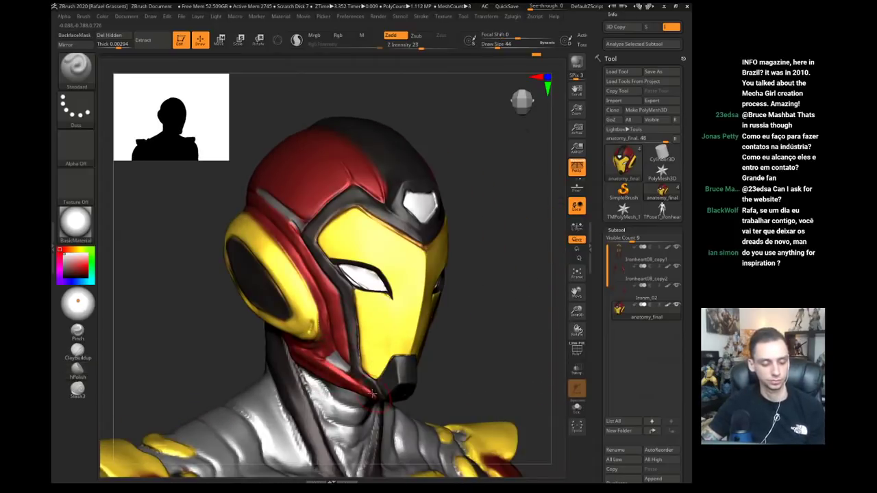
{"action": "left_click_drag", "start_coordinate": [329, 364], "coordinate": [376, 389], "text": "shift"}
{"action": "right_click_drag", "start_coordinate": [335, 367], "coordinate": [363, 343]}
{"action": "key", "text": "shift+s"}
- Build up the red jaw and its underside with the Clay brush at draw sizes 41 and 59, with the helmet isolated
{"action": "key", "text": "b"}
{"action": "key", "text": "c"}
{"action": "key", "text": "l"}
{"action": "left_click_drag", "start_coordinate": [302, 370], "coordinate": [361, 380]}
{"action": "right_click_drag", "start_coordinate": [371, 396], "coordinate": [363, 377]}
{"action": "mouse_move", "coordinate": [316, 365]}
{"action": "left_mouse_down"}
{"action": "mouse_move", "coordinate": [378, 389]}
{"action": "mouse_move", "coordinate": [300, 358]}
{"action": "left_mouse_up"}
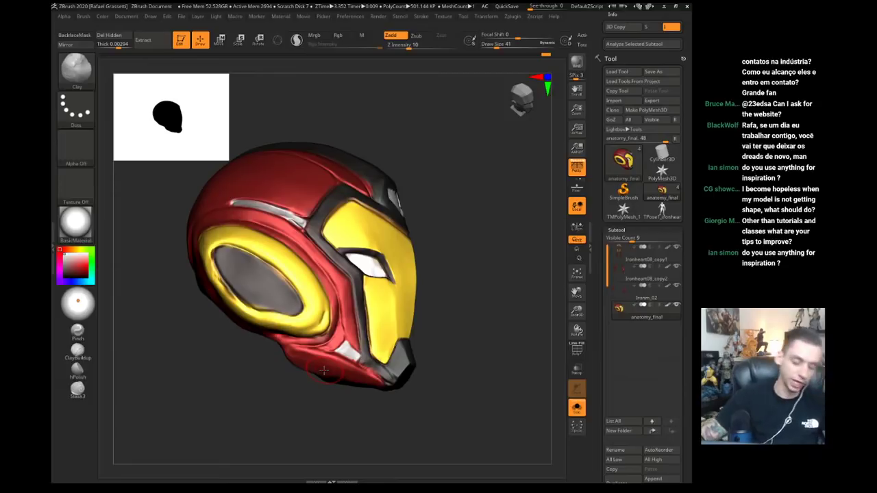
{"action": "left_click_drag", "start_coordinate": [276, 360], "coordinate": [306, 327]}
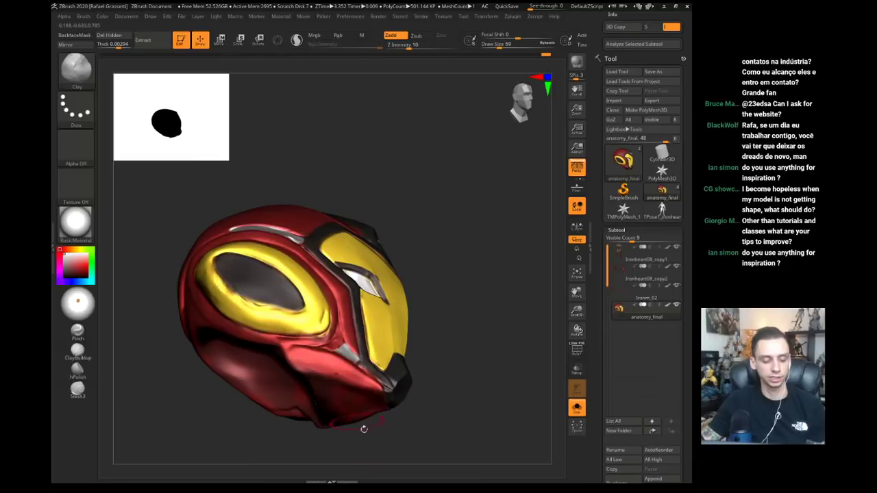
{"action": "mouse_move", "coordinate": [363, 425]}
{"action": "left_mouse_down"}
{"action": "mouse_move", "coordinate": [333, 418]}
{"action": "mouse_move", "coordinate": [351, 391]}
{"action": "mouse_move", "coordinate": [288, 372]}
{"action": "mouse_move", "coordinate": [299, 379]}
{"action": "mouse_move", "coordinate": [308, 351]}
{"action": "left_mouse_up"}
- Refine the isolated helmet's jaw underside with the Clay brush and flatten it with hPolish at draw size 59
{"action": "key", "text": "b"}
{"action": "key", "text": "m"}
{"action": "key", "text": "v"}
{"action": "key", "text": "s"}
{"action": "key", "text": "b"}
{"action": "key", "text": "c"}
{"action": "key", "text": "l"}
{"action": "mouse_move", "coordinate": [288, 409]}
{"action": "left_mouse_down"}
{"action": "mouse_move", "coordinate": [279, 426]}
{"action": "mouse_move", "coordinate": [334, 372]}
{"action": "left_mouse_up"}
{"action": "key", "text": "b"}
{"action": "key", "text": "h"}
{"action": "key", "text": "p"}
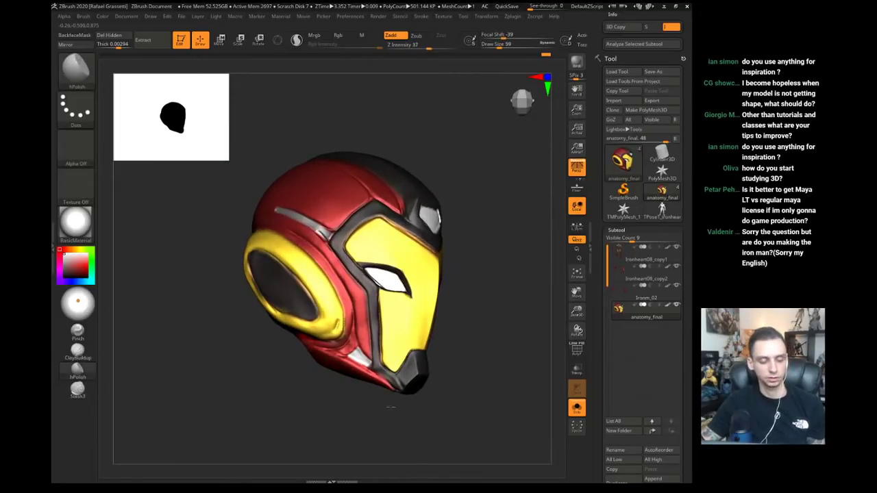
{"action": "mouse_move", "coordinate": [377, 415]}
{"action": "left_mouse_down"}
{"action": "mouse_move", "coordinate": [368, 418]}
{"action": "mouse_move", "coordinate": [381, 423]}
{"action": "mouse_move", "coordinate": [230, 367]}
{"action": "mouse_move", "coordinate": [246, 378]}
{"action": "mouse_move", "coordinate": [265, 366]}
{"action": "mouse_move", "coordinate": [235, 358]}
{"action": "mouse_move", "coordinate": [266, 366]}
{"action": "left_mouse_up"}
- Show the full figure and adjust the red jaw's lower edge from the side with the Move brush at draw size 59
{"action": "key", "text": "b"}
{"action": "key", "text": "m"}
{"action": "key", "text": "v"}
{"action": "key", "text": "alt+s"}
{"action": "mouse_move", "coordinate": [180, 342]}
{"action": "left_mouse_down"}
{"action": "mouse_move", "coordinate": [184, 327]}
{"action": "mouse_move", "coordinate": [205, 330]}
{"action": "left_mouse_up"}
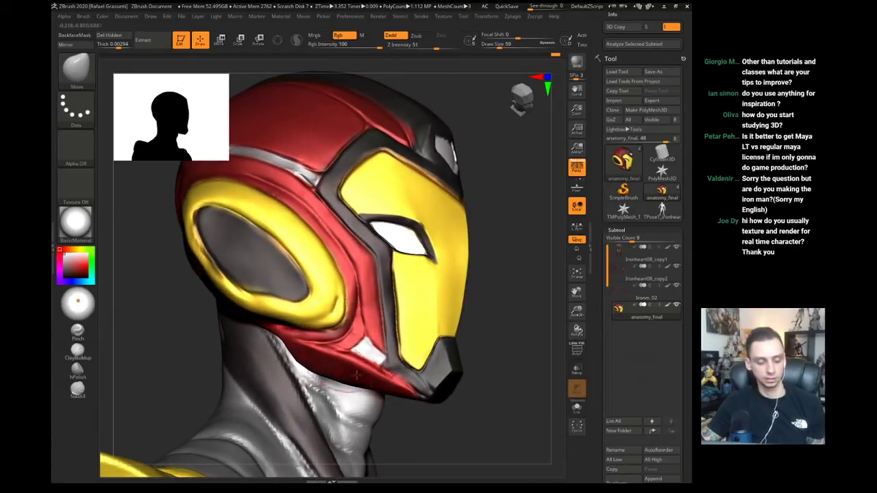
{"action": "key", "text": "b"}
{"action": "key", "text": "c"}
{"action": "key", "text": "l"}
- Pull the front of the red jaw beside the dark chin piece into shape with the Move brush
{"action": "key", "text": "b"}
{"action": "key", "text": "m"}
{"action": "key", "text": "v"}
{"action": "mouse_move", "coordinate": [397, 411]}
{"action": "left_mouse_down"}
{"action": "mouse_move", "coordinate": [415, 392]}
{"action": "mouse_move", "coordinate": [400, 375]}
{"action": "left_mouse_up"}
{"action": "key", "text": "s"}
{"action": "key", "text": "s"}
{"action": "mouse_move", "coordinate": [459, 356]}
{"action": "left_mouse_down"}
{"action": "mouse_move", "coordinate": [411, 375]}
{"action": "mouse_move", "coordinate": [373, 378]}
{"action": "left_mouse_up"}
{"action": "left_click_drag", "start_coordinate": [186, 331], "coordinate": [256, 335]}
- Refine the red panel and lower edge around the yellow ear ring with Clay and Inflat at draw size 23 and Move at 37
{"action": "key", "text": "b"}
{"action": "key", "text": "c"}
{"action": "key", "text": "l"}
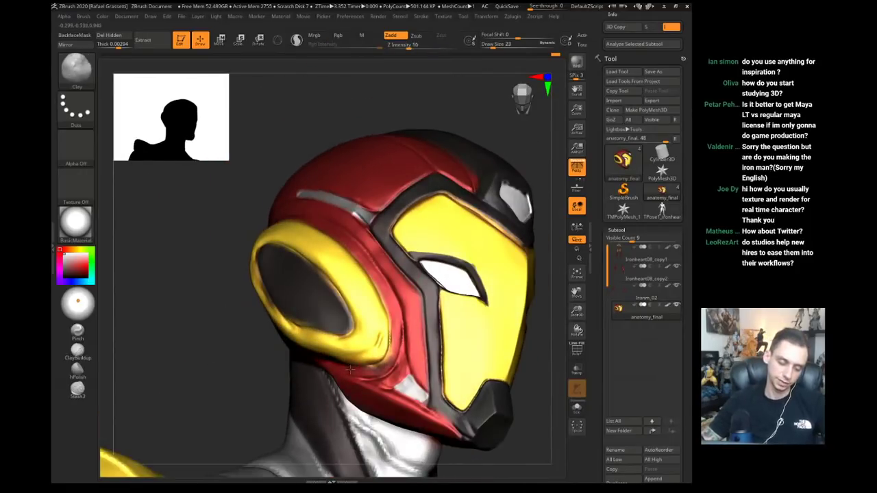
{"action": "key", "text": "b"}
{"action": "key", "text": "i"}
{"action": "key", "text": "n"}
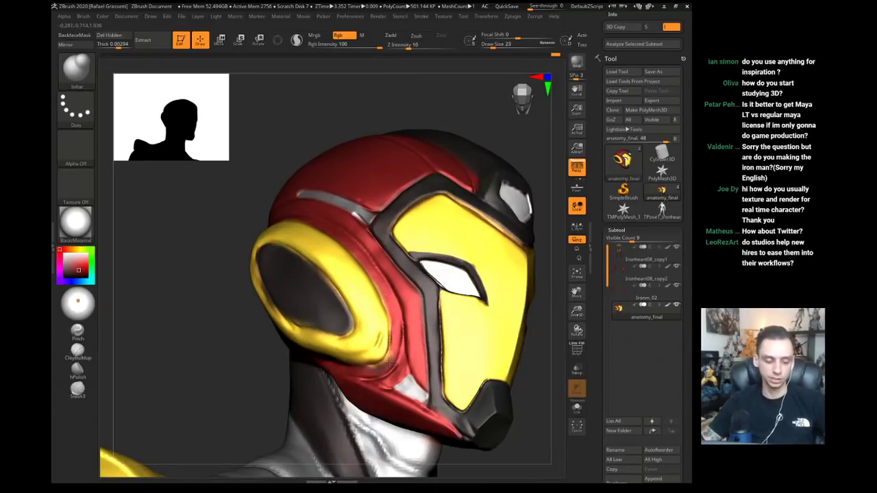
{"action": "key", "text": "b"}
{"action": "key", "text": "m"}
{"action": "key", "text": "v"}
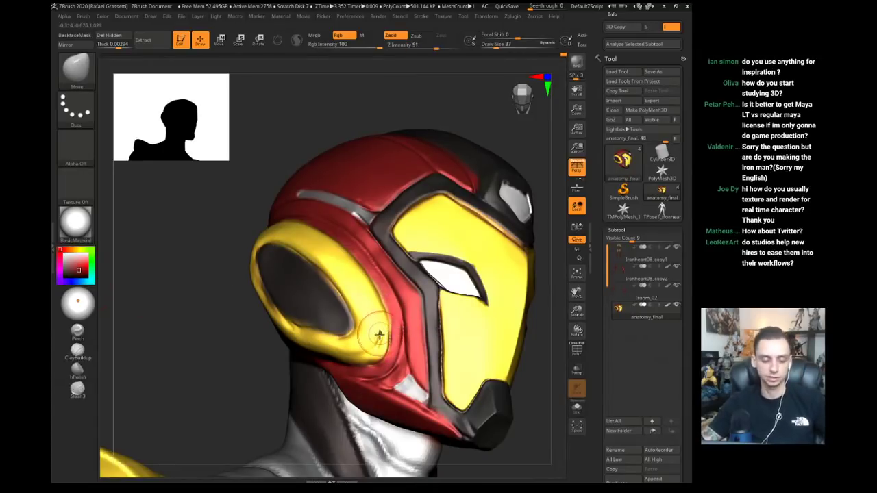
- Touch up the red area bordering the yellow ear ring with the Clay brush at draw size 25
{"action": "key", "text": "b"}
{"action": "key", "text": "c"}
{"action": "key", "text": "l"}
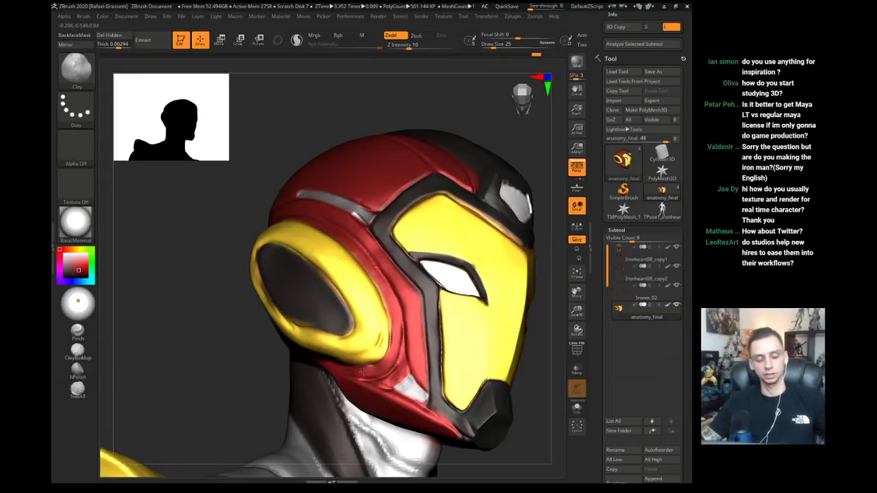
{"action": "left_click_drag", "start_coordinate": [250, 347], "coordinate": [241, 202], "text": "alt"}
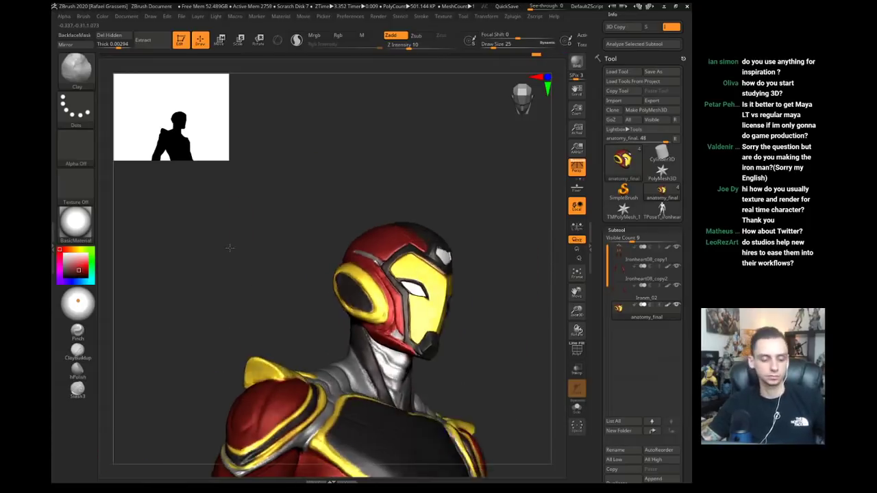
{"action": "left_click_drag", "start_coordinate": [301, 240], "coordinate": [288, 263]}
{"action": "left_click_drag", "start_coordinate": [242, 206], "coordinate": [251, 329], "text": "alt"}
{"action": "left_click_drag", "start_coordinate": [349, 277], "coordinate": [359, 252]}
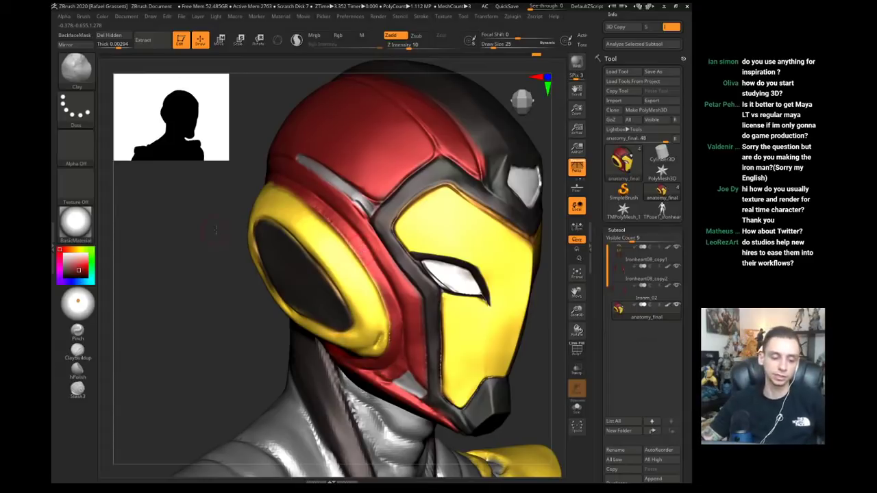
{"action": "left_click_drag", "start_coordinate": [215, 231], "coordinate": [221, 264]}
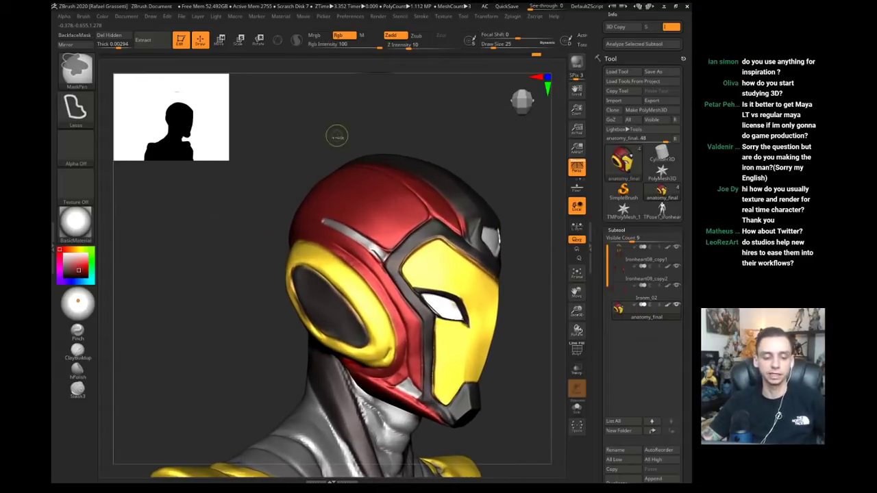
- Lasso-mask the helmet's dome and faceplate, adjust the ear area with the Move brush, and clear the mask
{"action": "mouse_move", "coordinate": [336, 126]}
{"action": "left_mouse_down", "text": "ctrl"}
{"action": "mouse_move", "coordinate": [267, 224]}
{"action": "mouse_move", "coordinate": [355, 254]}
{"action": "mouse_move", "coordinate": [480, 382]}
{"action": "mouse_move", "coordinate": [521, 158]}
{"action": "left_mouse_up", "text": "ctrl"}
{"action": "mouse_move", "coordinate": [253, 212]}
{"action": "left_mouse_down"}
{"action": "mouse_move", "coordinate": [238, 215]}
{"action": "mouse_move", "coordinate": [278, 268]}
{"action": "mouse_move", "coordinate": [342, 407]}
{"action": "mouse_move", "coordinate": [405, 322]}
{"action": "mouse_move", "coordinate": [281, 264]}
{"action": "mouse_move", "coordinate": [277, 248]}
{"action": "mouse_move", "coordinate": [319, 253]}
{"action": "left_mouse_up"}
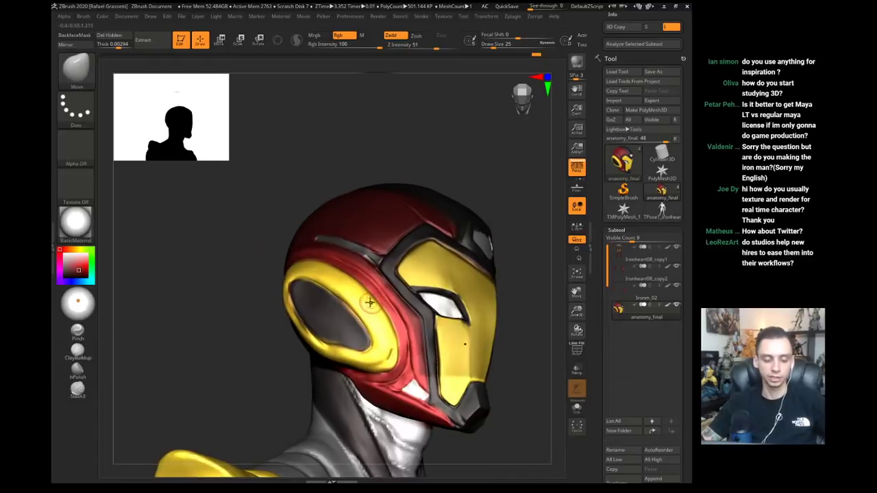
{"action": "key", "text": "bracketright"}
{"action": "left_click", "coordinate": [280, 229], "text": "ctrl"}
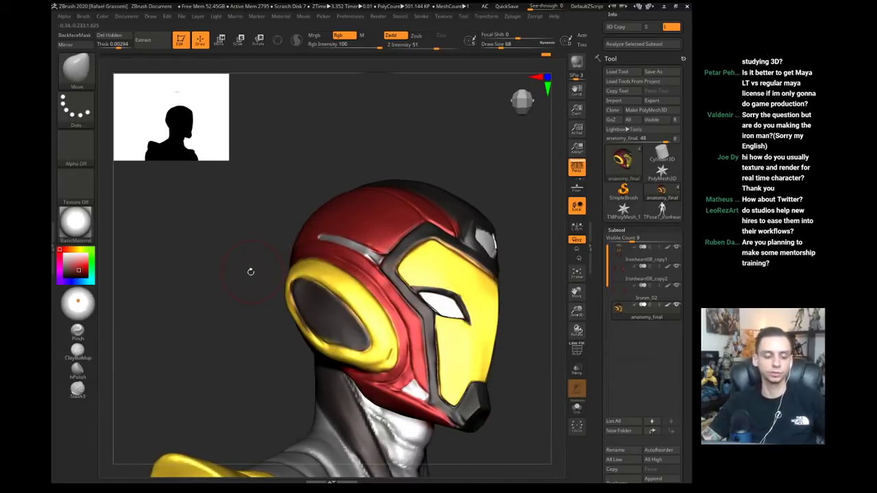
{"action": "left_click_drag", "start_coordinate": [249, 272], "coordinate": [249, 281]}
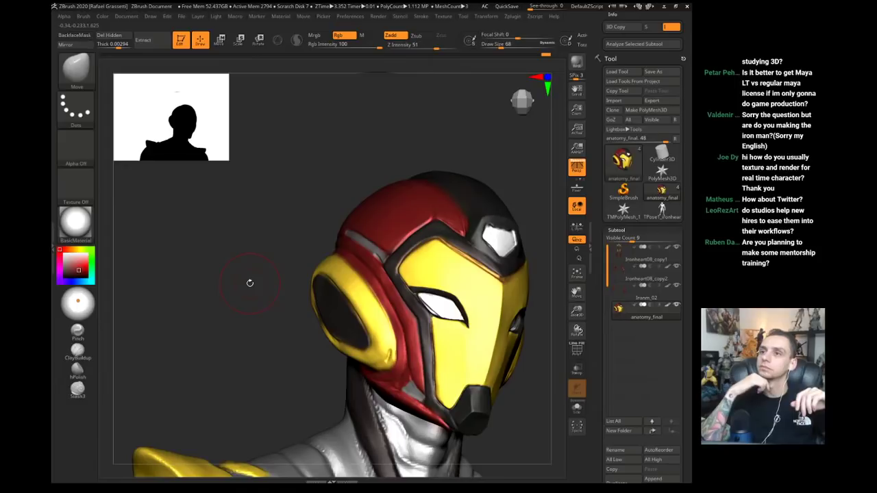
- Touch up the upper edge of the ear ring and adjoining red strip with the Clay brush at draw size 23
{"action": "mouse_move", "coordinate": [250, 283]}
{"action": "left_mouse_down"}
{"action": "mouse_move", "coordinate": [274, 237]}
{"action": "mouse_move", "coordinate": [402, 272]}
{"action": "mouse_move", "coordinate": [393, 266]}
{"action": "left_mouse_up"}
{"action": "key", "text": "s"}
{"action": "key", "text": "1"}
{"action": "key", "text": "s"}
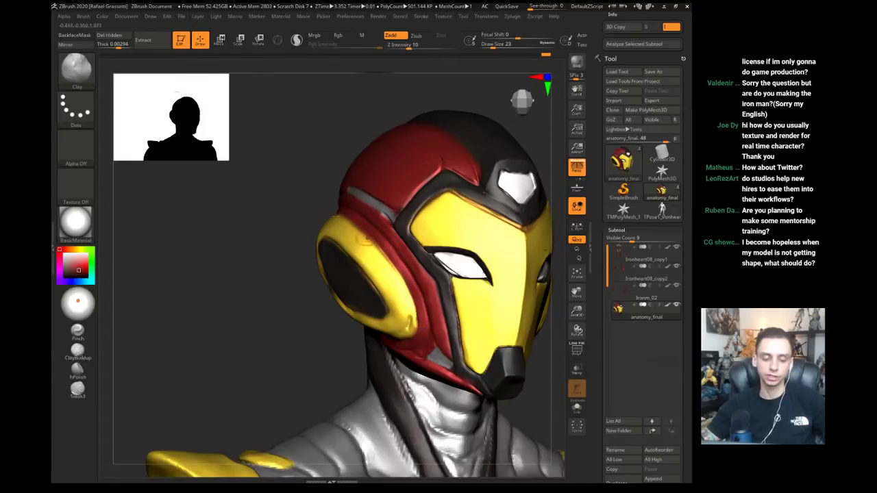
{"action": "left_click_drag", "start_coordinate": [295, 237], "coordinate": [206, 240]}
- Pull the red strip between the ear ring and dark frame outward with the Move brush at draw size 74
{"action": "key", "text": "2"}
{"action": "key", "text": "s"}
{"action": "left_click_drag", "start_coordinate": [416, 289], "coordinate": [402, 291]}
{"action": "key", "text": "s"}
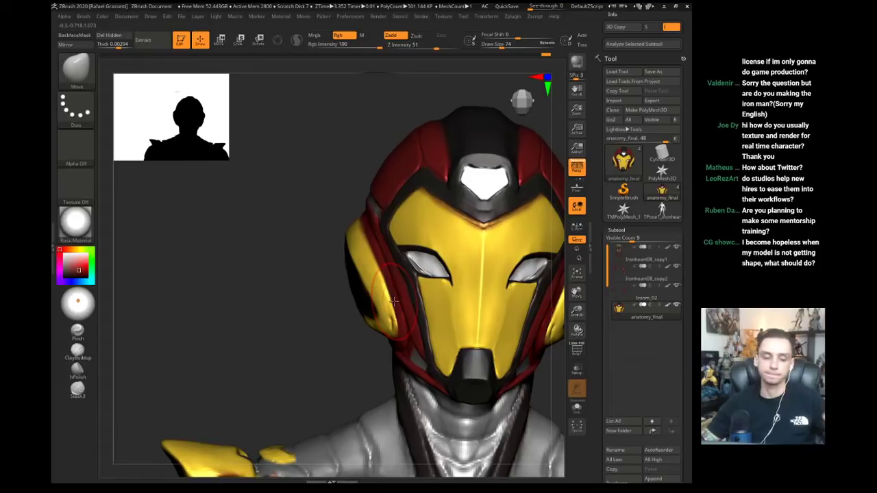
{"action": "left_click_drag", "start_coordinate": [301, 267], "coordinate": [325, 287]}
- Adjust the grey trim and dark frame at the temple with the Move brush at draw sizes 128, 112 and 94
{"action": "key", "text": "s"}
{"action": "left_click_drag", "start_coordinate": [377, 209], "coordinate": [382, 209]}
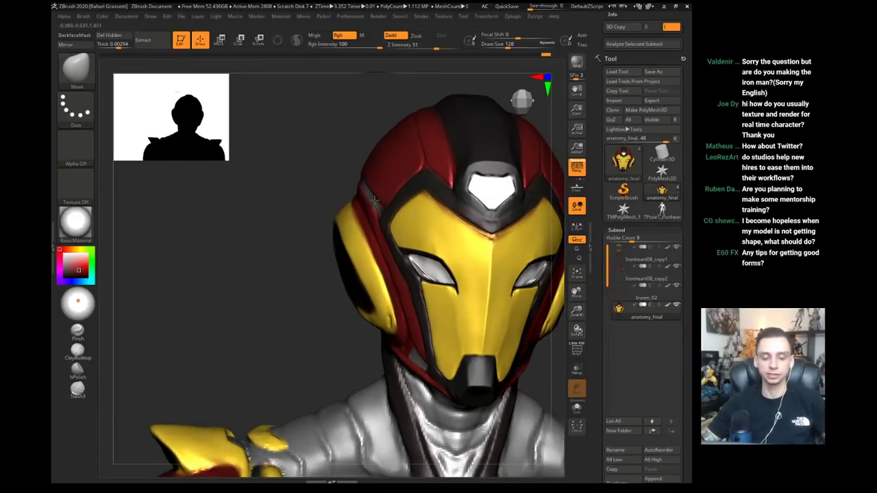
{"action": "key", "text": "bracketleft"}
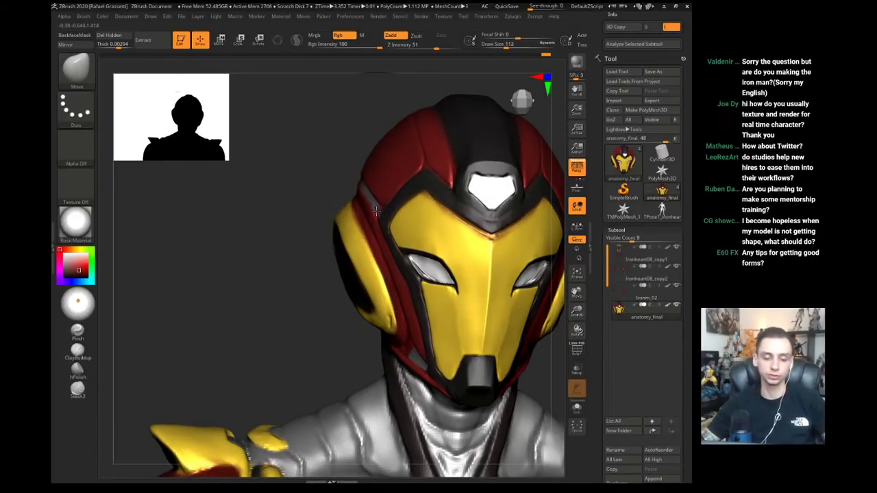
{"action": "key", "text": "["}
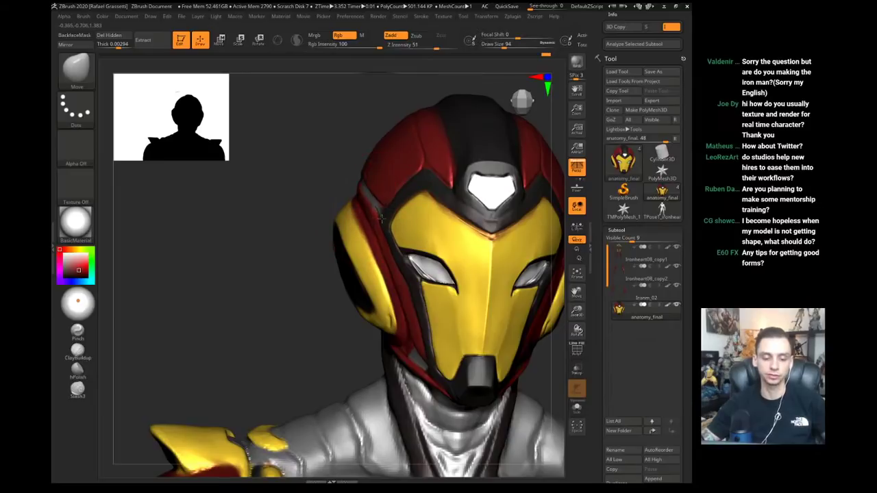
- Adjust the red panels and dark centre band at the top of the helmet's dome with the Move brush at draw size 120
{"action": "mouse_move", "coordinate": [296, 171]}
{"action": "left_mouse_down", "text": "alt"}
{"action": "mouse_move", "coordinate": [267, 192]}
{"action": "mouse_move", "coordinate": [275, 226]}
{"action": "mouse_move", "coordinate": [376, 176]}
{"action": "left_mouse_up", "text": "alt"}
{"action": "mouse_move", "coordinate": [360, 144]}
{"action": "left_mouse_down", "text": "alt"}
{"action": "mouse_move", "coordinate": [329, 186]}
{"action": "mouse_move", "coordinate": [352, 196]}
{"action": "mouse_move", "coordinate": [367, 190]}
{"action": "left_mouse_up", "text": "alt"}
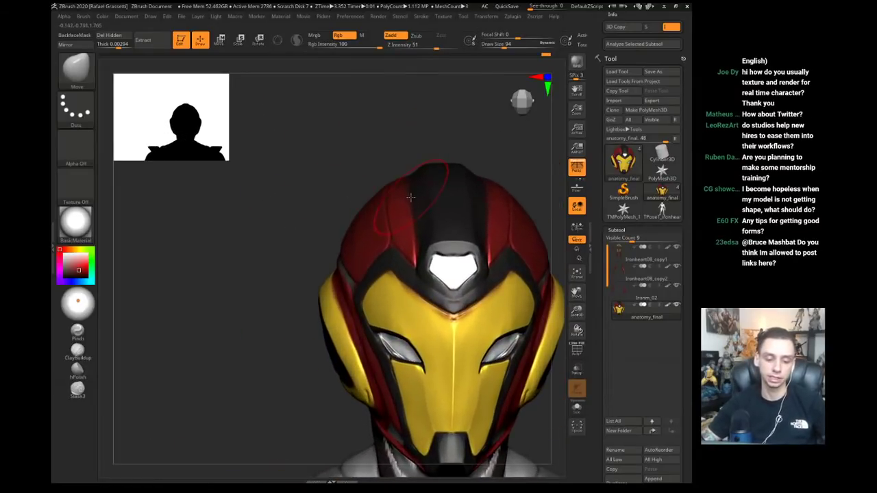
{"action": "key", "text": "]"}
{"action": "right_click_drag", "start_coordinate": [407, 191], "coordinate": [405, 170]}
{"action": "left_click_drag", "start_coordinate": [383, 140], "coordinate": [387, 119]}
{"action": "key", "text": "1"}
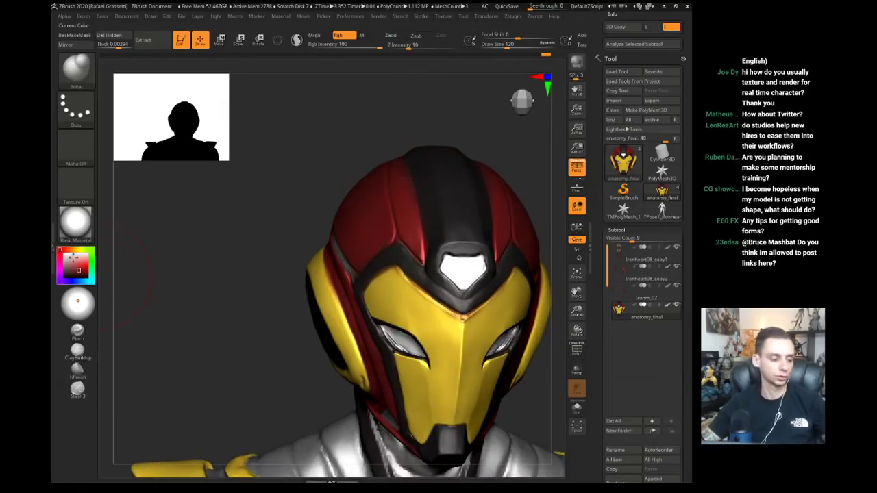
- Inspect the helmet's dome, ear ring and faceplate from above, from the front and in three-quarter view
{"action": "right_click_drag", "start_coordinate": [375, 218], "coordinate": [395, 188]}
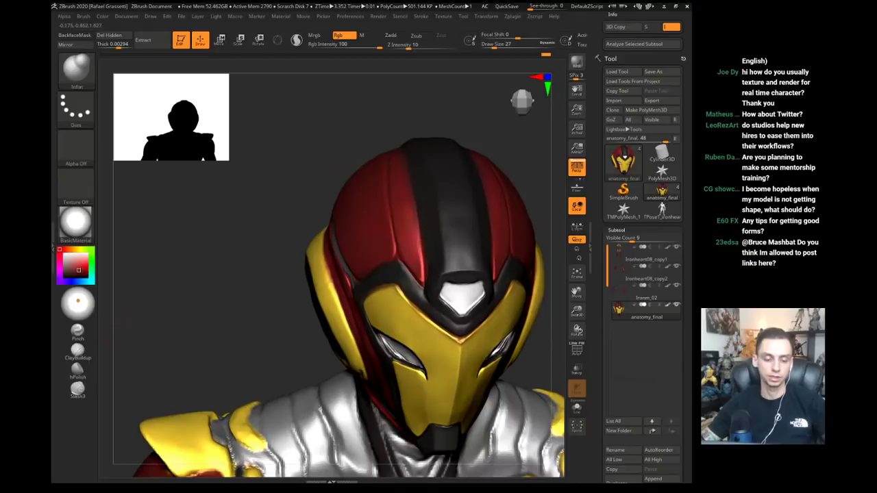
{"action": "key", "text": "ctrl+shift+z"}
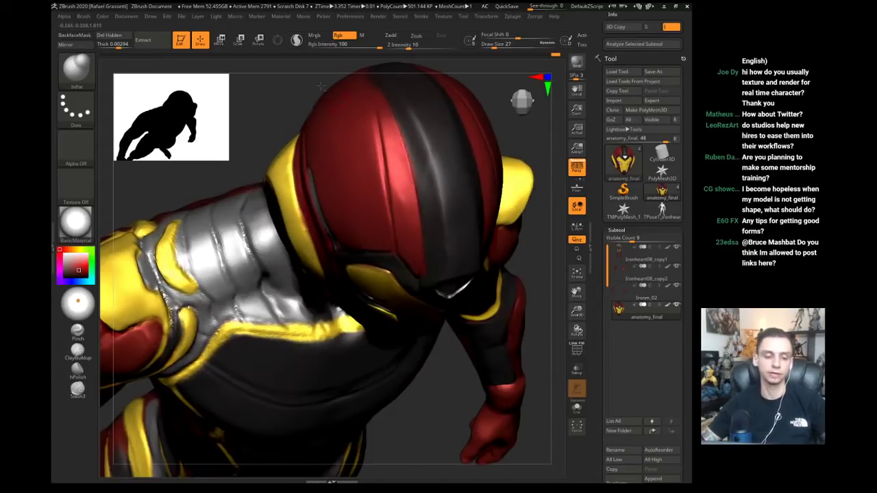
{"action": "left_click_drag", "start_coordinate": [294, 85], "coordinate": [312, 176]}
{"action": "right_click_drag", "start_coordinate": [407, 320], "coordinate": [248, 231]}
{"action": "left_click_drag", "start_coordinate": [249, 231], "coordinate": [301, 273], "text": "alt"}
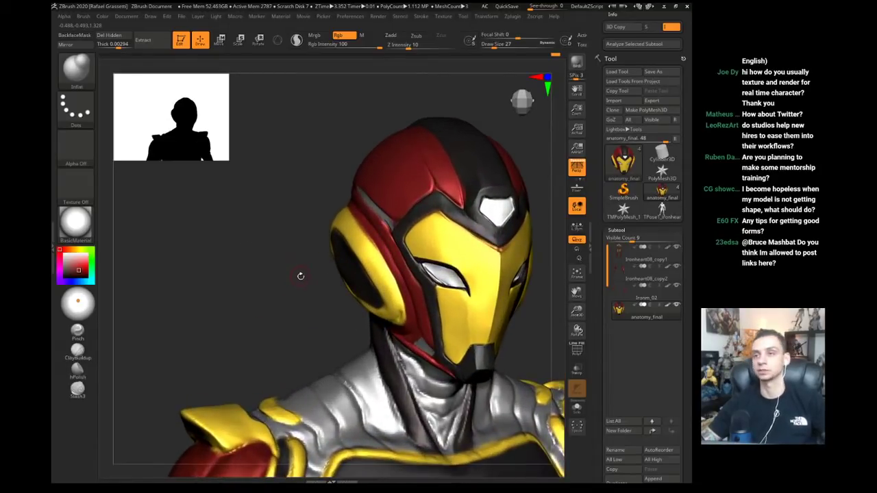
{"action": "right_click_drag", "start_coordinate": [299, 275], "coordinate": [283, 289]}
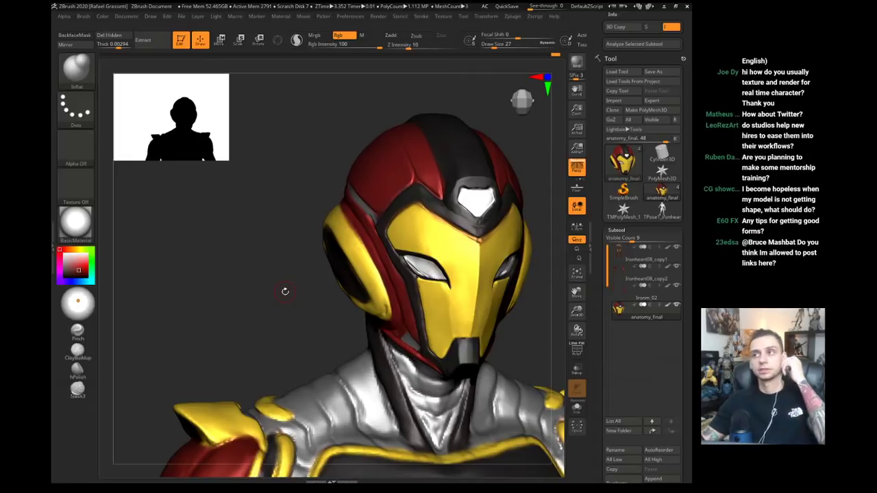
{"action": "mouse_move", "coordinate": [285, 291]}
{"action": "left_mouse_down"}
{"action": "mouse_move", "coordinate": [257, 275]}
{"action": "mouse_move", "coordinate": [229, 294]}
{"action": "mouse_move", "coordinate": [244, 289]}
{"action": "left_mouse_up"}
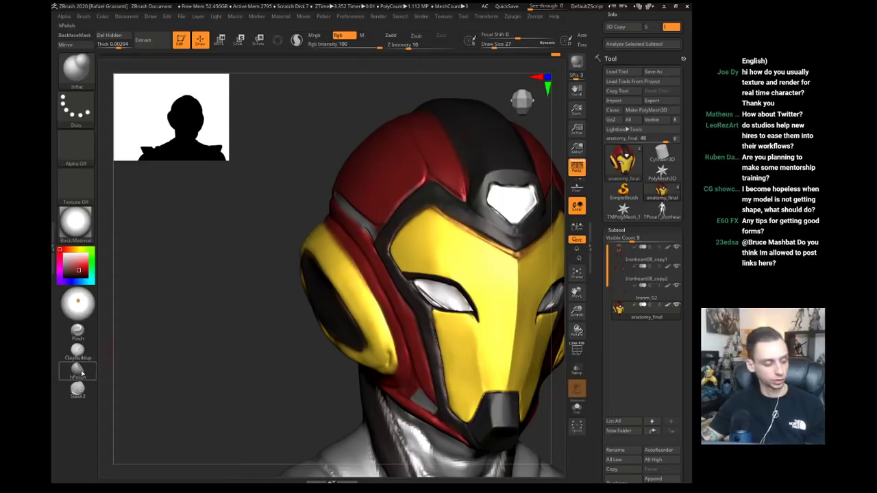
- Adjust the faceplate and the side of the helmet near the ear ring with the Move brush at draw sizes 41 and 49
{"action": "left_click", "coordinate": [78, 369]}
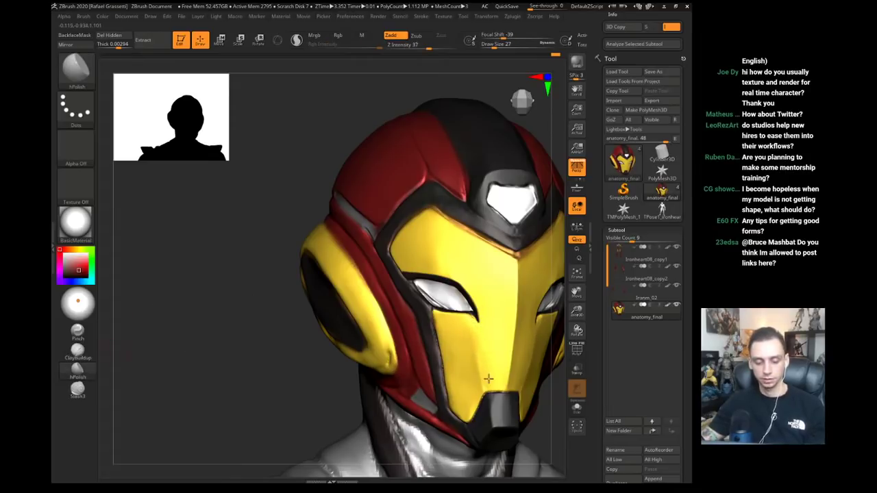
{"action": "key", "text": "b"}
{"action": "key", "text": "m"}
{"action": "key", "text": "v"}
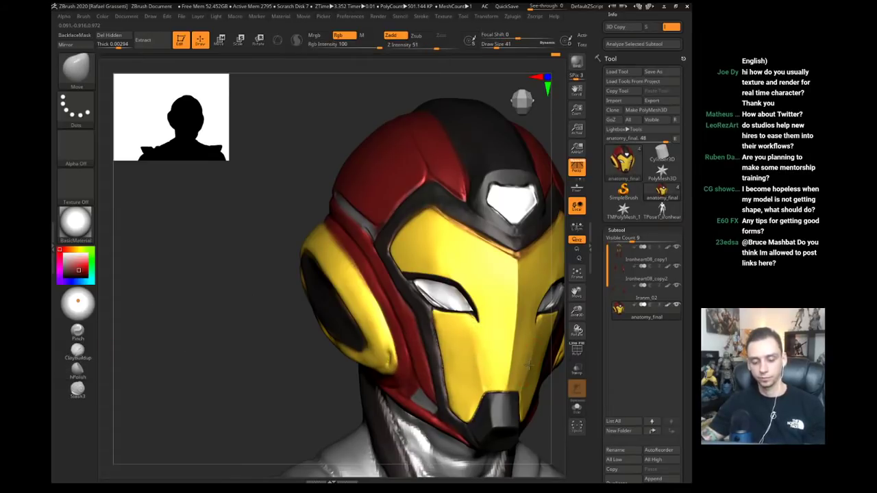
{"action": "key", "text": "bracketright"}
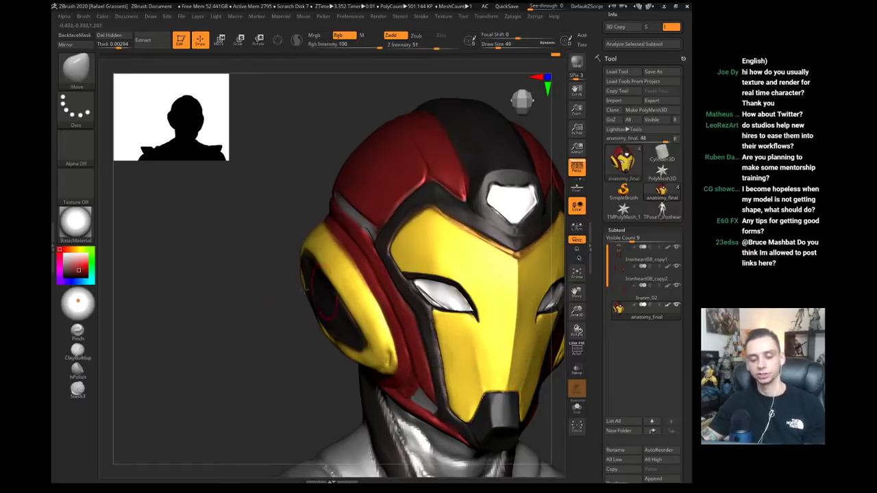
- Polish the faceplate below the eye and the lower end of the ear ring with hPolish at draw sizes 49 and 39
{"action": "left_click", "coordinate": [77, 371]}
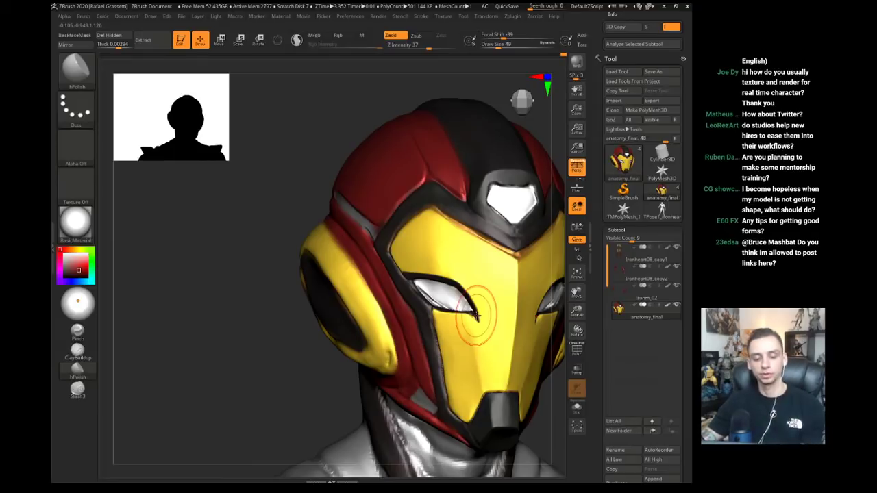
{"action": "left_click_drag", "start_coordinate": [253, 228], "coordinate": [370, 296], "text": "alt"}
{"action": "left_click_drag", "start_coordinate": [289, 225], "coordinate": [311, 230]}
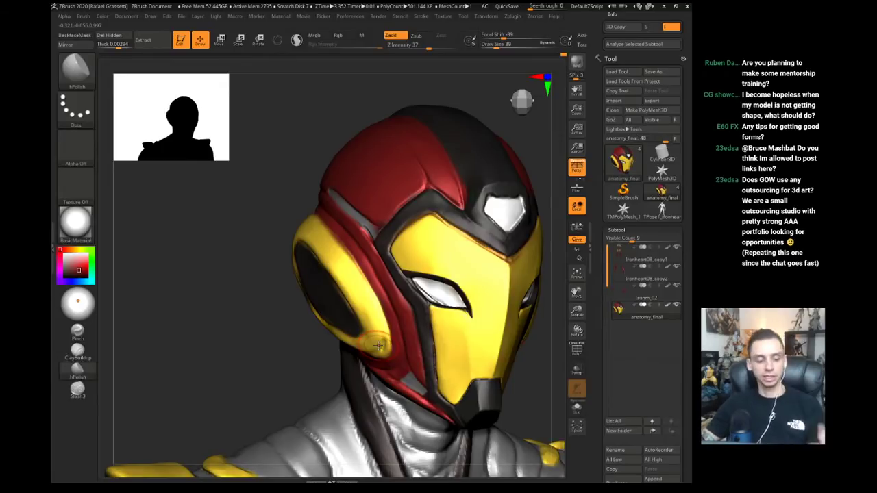
{"action": "left_click_drag", "start_coordinate": [264, 215], "coordinate": [301, 214]}
- Try to paint a dark line along the red strip beside the ear ring with the Clay brush at draw size 17
{"action": "key", "text": "b"}
{"action": "key", "text": "d"}
{"action": "key", "text": "s"}
{"action": "mouse_move", "coordinate": [213, 208]}
{"action": "left_mouse_down"}
{"action": "mouse_move", "coordinate": [194, 211]}
{"action": "mouse_move", "coordinate": [291, 241]}
{"action": "mouse_move", "coordinate": [283, 233]}
{"action": "left_mouse_up"}
{"action": "key", "text": "b"}
{"action": "key", "text": "c"}
{"action": "key", "text": "l"}
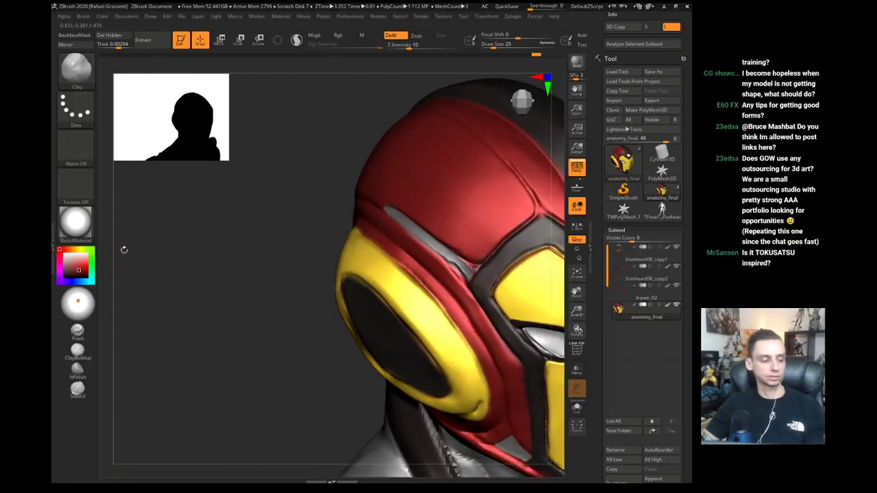
{"action": "key", "text": "r"}
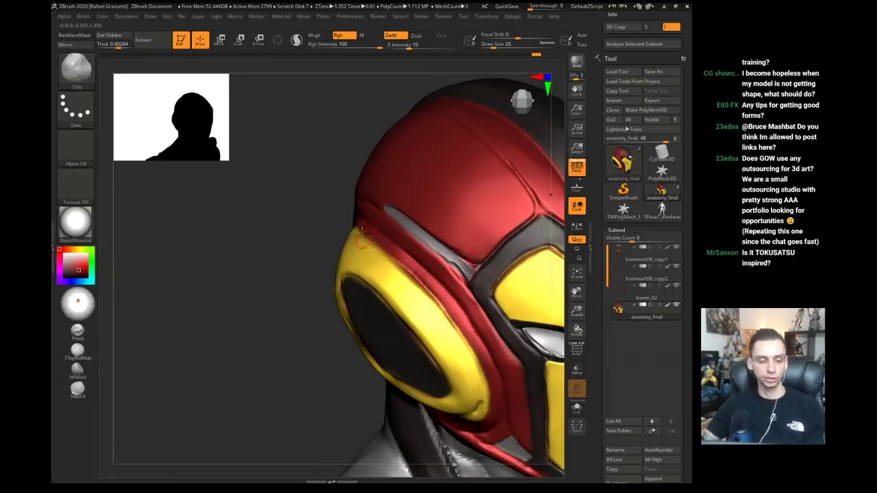
{"action": "key", "text": "s"}
{"action": "left_click_drag", "start_coordinate": [366, 235], "coordinate": [377, 244]}
{"action": "key", "text": "s"}
{"action": "left_click_drag", "start_coordinate": [374, 241], "coordinate": [457, 332]}
{"action": "left_click_drag", "start_coordinate": [425, 270], "coordinate": [381, 246], "text": "shift"}
{"action": "key", "text": "s"}
{"action": "left_click_drag", "start_coordinate": [407, 275], "coordinate": [405, 275]}
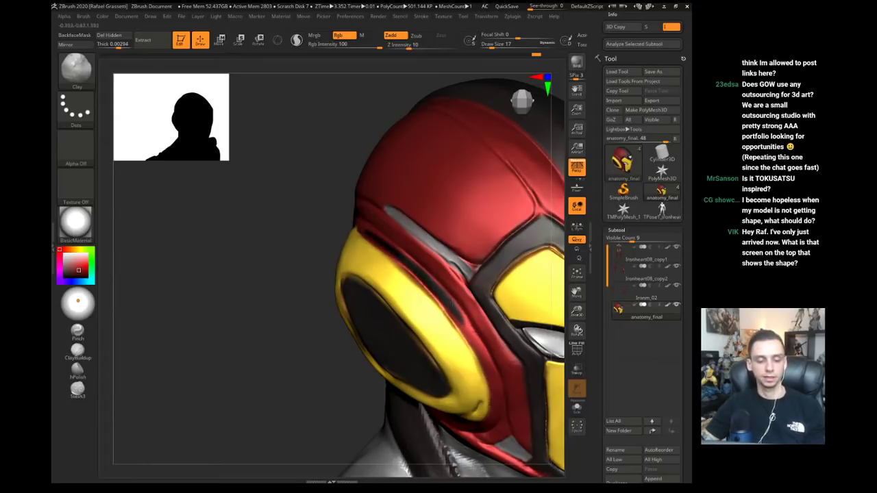
{"action": "key", "text": "shift+r"}
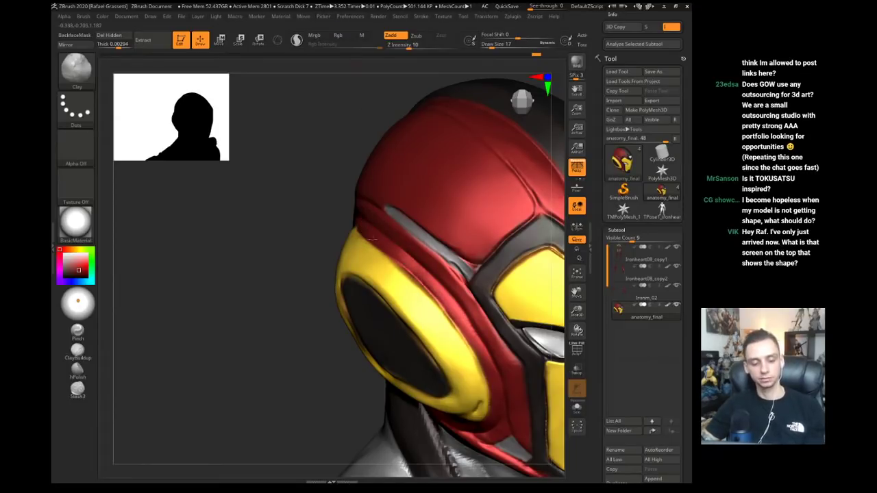
- Review the helmet, neck and upper torso from the front and both three-quarter sides
{"action": "left_click_drag", "start_coordinate": [328, 224], "coordinate": [187, 281]}
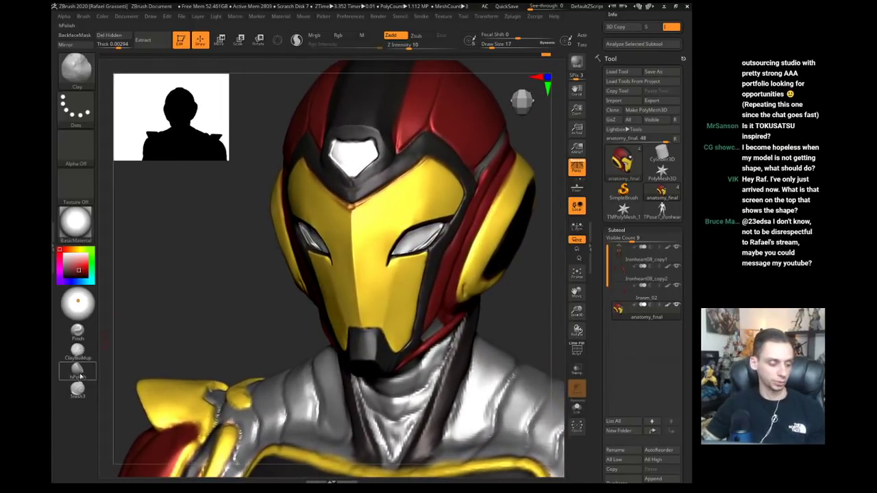
{"action": "left_click", "coordinate": [77, 370]}
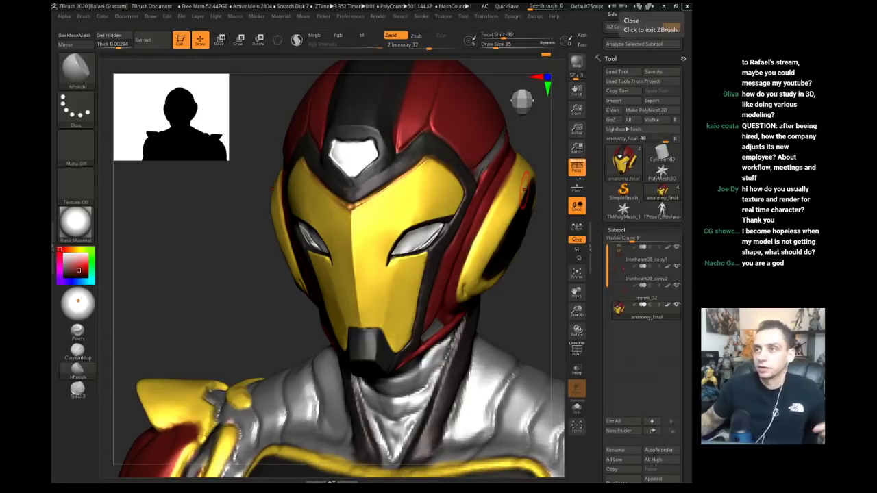
{"action": "left_click_drag", "start_coordinate": [215, 261], "coordinate": [190, 219]}
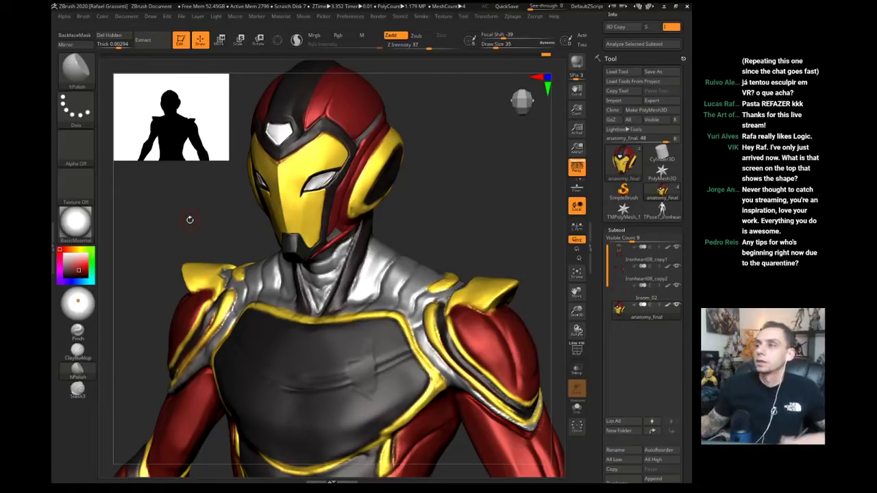
{"action": "mouse_move", "coordinate": [208, 197]}
{"action": "left_mouse_down"}
{"action": "mouse_move", "coordinate": [196, 209]}
{"action": "mouse_move", "coordinate": [259, 203]}
{"action": "mouse_move", "coordinate": [243, 205]}
{"action": "mouse_move", "coordinate": [246, 236]}
{"action": "mouse_move", "coordinate": [287, 230]}
{"action": "mouse_move", "coordinate": [274, 249]}
{"action": "left_mouse_up"}
- Adjust the lower part of the ear ring and its dark centre with the Move brush at draw sizes 77, 39 and 83
{"action": "key", "text": "b"}
{"action": "key", "text": "m"}
{"action": "key", "text": "v"}
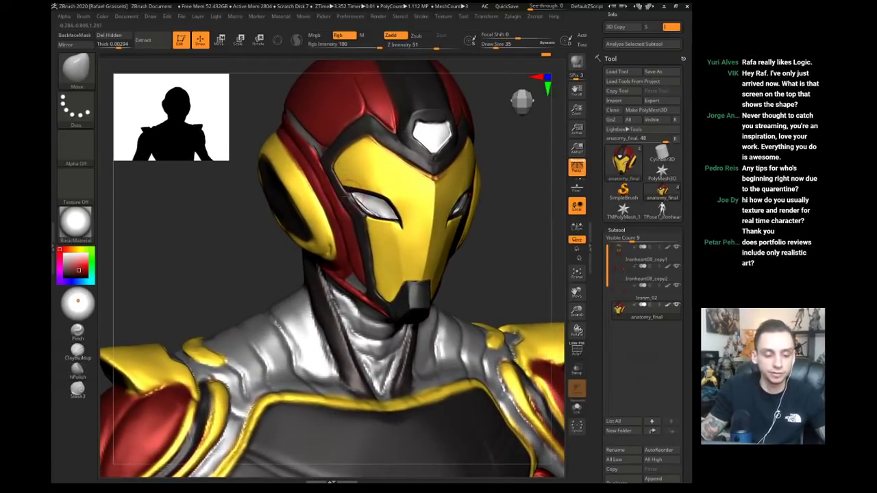
{"action": "key", "text": "["}
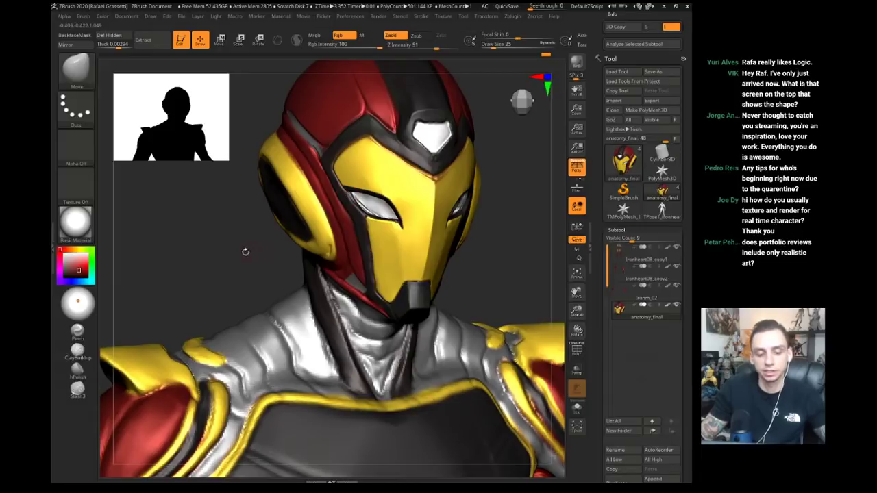
{"action": "mouse_move", "coordinate": [245, 252]}
{"action": "left_mouse_down"}
{"action": "mouse_move", "coordinate": [216, 248]}
{"action": "mouse_move", "coordinate": [229, 196]}
{"action": "mouse_move", "coordinate": [251, 245]}
{"action": "mouse_move", "coordinate": [275, 232]}
{"action": "mouse_move", "coordinate": [270, 240]}
{"action": "left_mouse_up"}
{"action": "mouse_move", "coordinate": [464, 352]}
{"action": "left_mouse_down"}
{"action": "mouse_move", "coordinate": [453, 334]}
{"action": "mouse_move", "coordinate": [242, 216]}
{"action": "mouse_move", "coordinate": [295, 228]}
{"action": "left_mouse_up"}
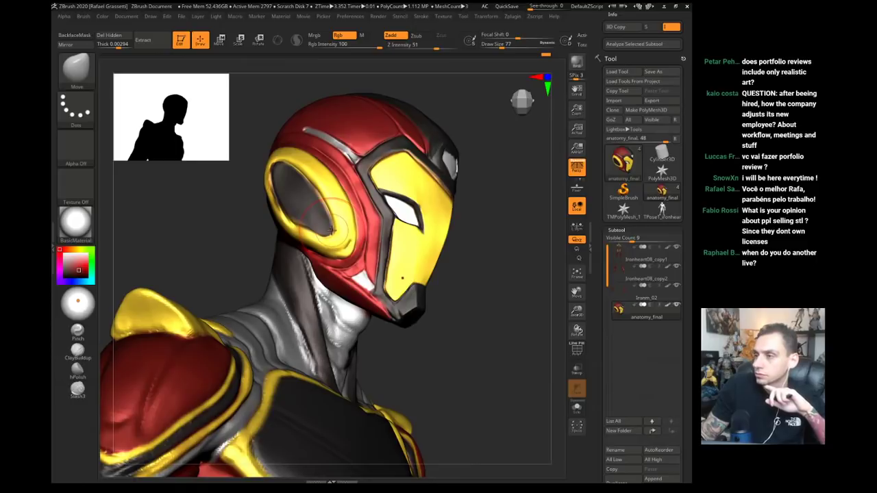
{"action": "left_click_drag", "start_coordinate": [254, 230], "coordinate": [309, 243]}
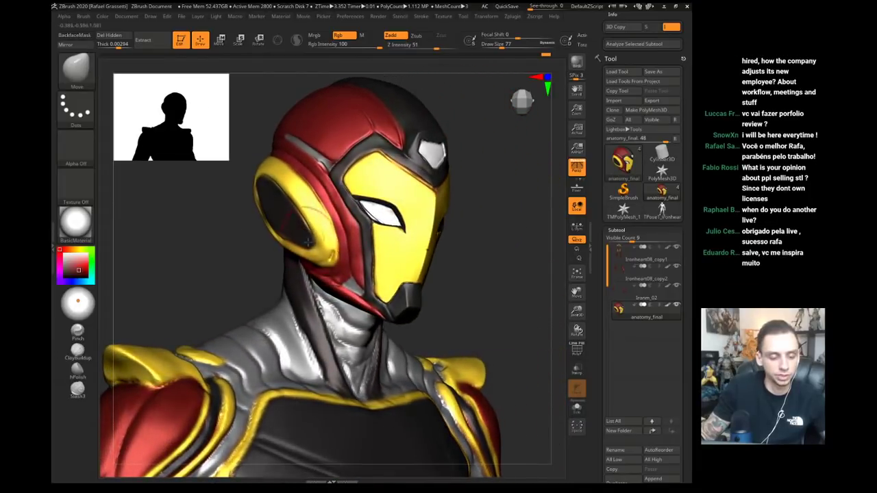
{"action": "right_click_drag", "start_coordinate": [310, 240], "coordinate": [307, 243]}
{"action": "key", "text": "bracketleft"}
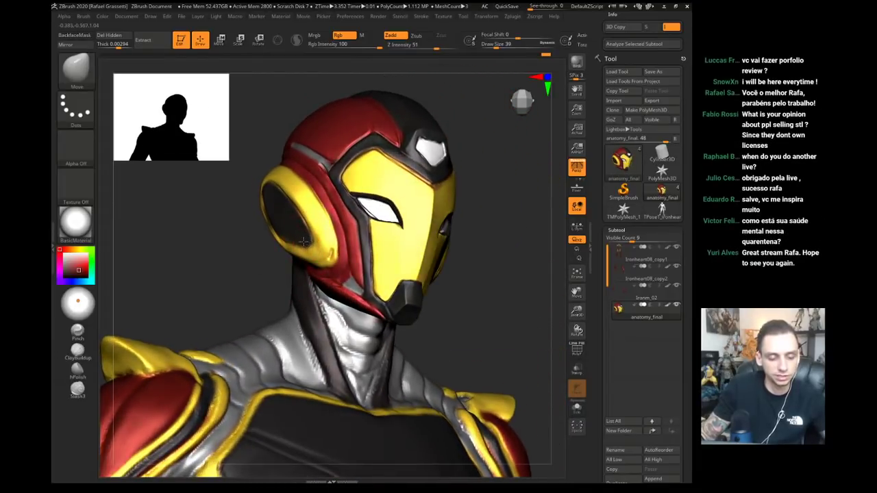
{"action": "left_click_drag", "start_coordinate": [246, 254], "coordinate": [274, 240]}
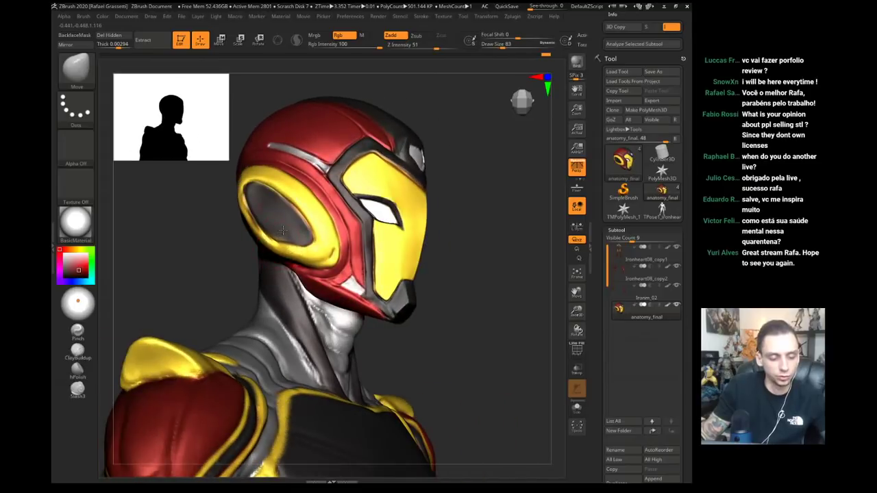
- Build up the rear edge of the yellow ear ring with the Clay brush at draw size 41
{"action": "key", "text": "b"}
{"action": "key", "text": "c"}
{"action": "key", "text": "l"}
{"action": "right_click_drag", "start_coordinate": [305, 251], "coordinate": [241, 212]}
{"action": "key", "text": "s"}
{"action": "left_click_drag", "start_coordinate": [241, 212], "coordinate": [237, 212]}
{"action": "mouse_move", "coordinate": [240, 209]}
{"action": "left_mouse_down"}
{"action": "mouse_move", "coordinate": [264, 241]}
{"action": "mouse_move", "coordinate": [236, 204]}
{"action": "mouse_move", "coordinate": [250, 230]}
{"action": "left_mouse_up"}
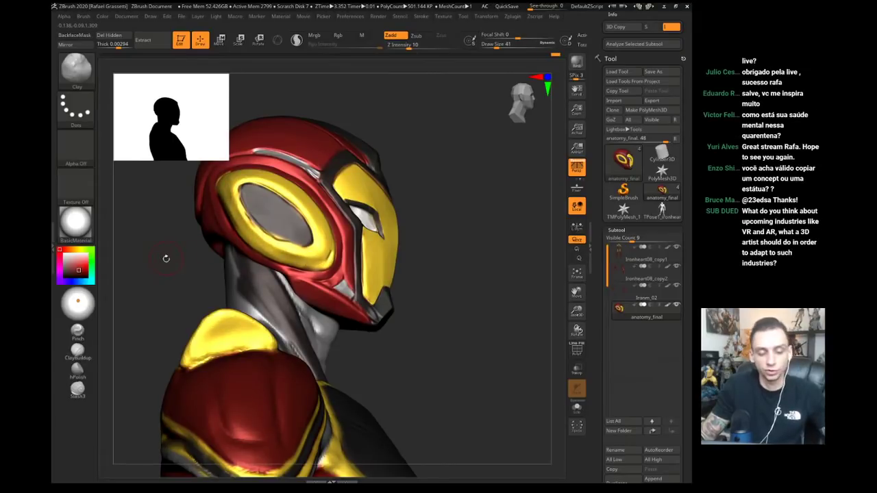
{"action": "left_click_drag", "start_coordinate": [164, 256], "coordinate": [283, 226]}
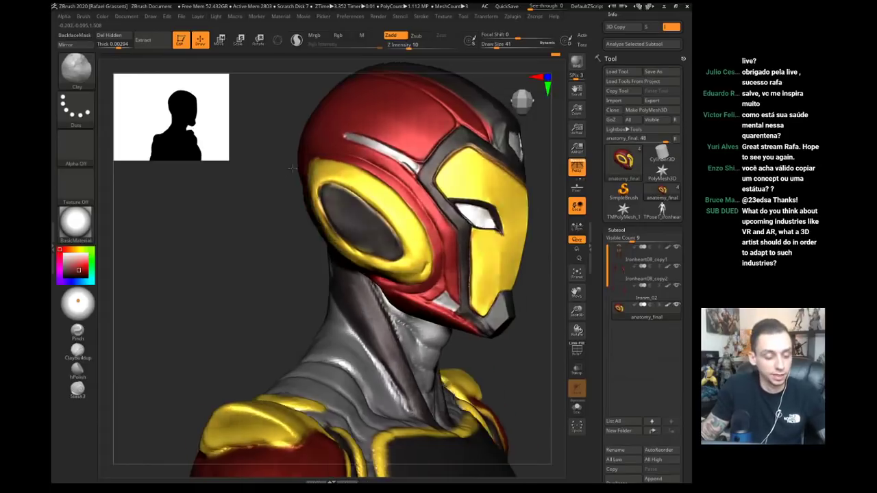
{"action": "left_click_drag", "start_coordinate": [236, 240], "coordinate": [188, 232]}
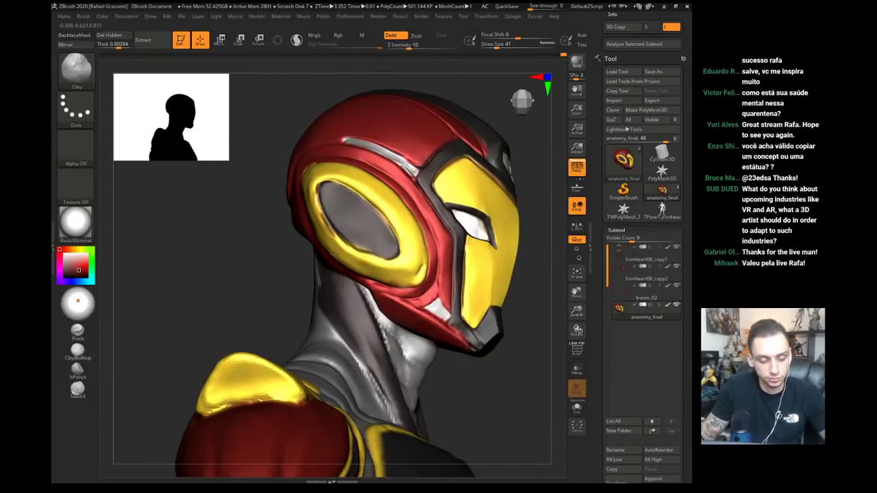
- Make the body armour subtool Ironheart08_copy1 the active one
{"action": "left_click_drag", "start_coordinate": [272, 198], "coordinate": [228, 251]}
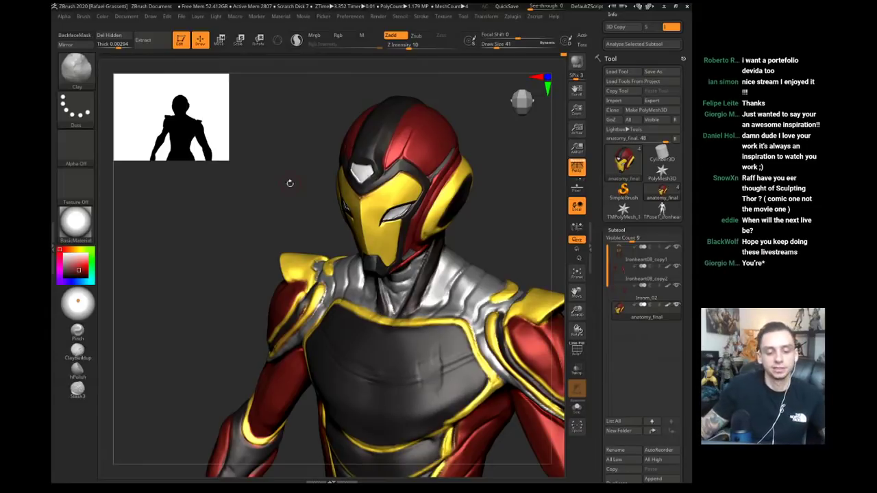
{"action": "left_click_drag", "start_coordinate": [290, 182], "coordinate": [314, 167]}
{"action": "left_click", "coordinate": [425, 259], "text": "alt"}
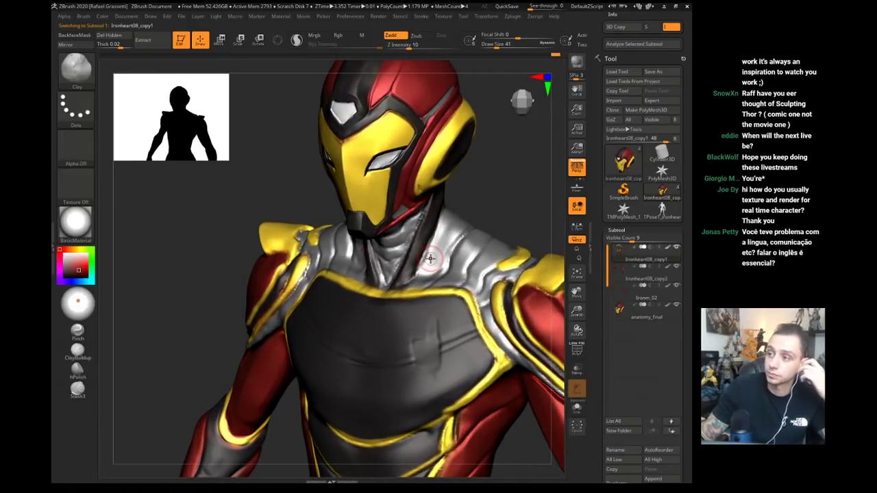
- Look up the thumbnail silhouette settings in the preferences
{"action": "left_click", "coordinate": [349, 16]}
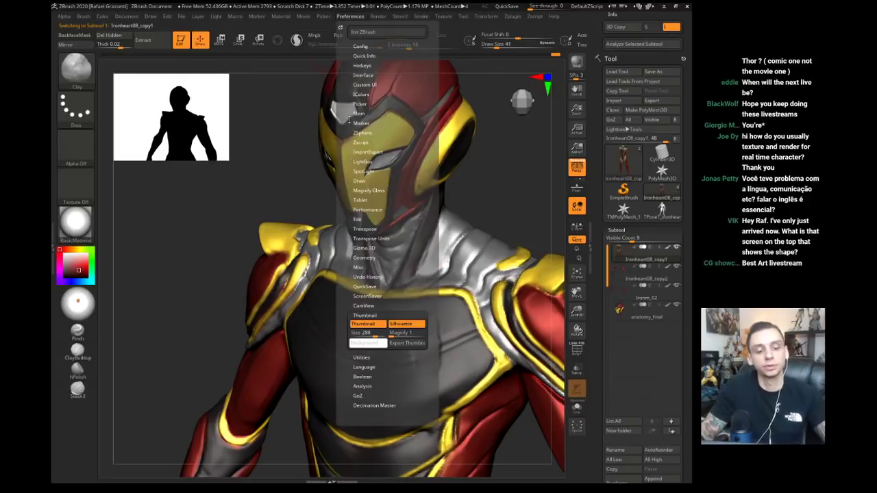
{"action": "left_click_drag", "start_coordinate": [346, 287], "coordinate": [346, 256]}
{"action": "left_click", "coordinate": [359, 294]}
{"action": "left_click", "coordinate": [359, 295]}
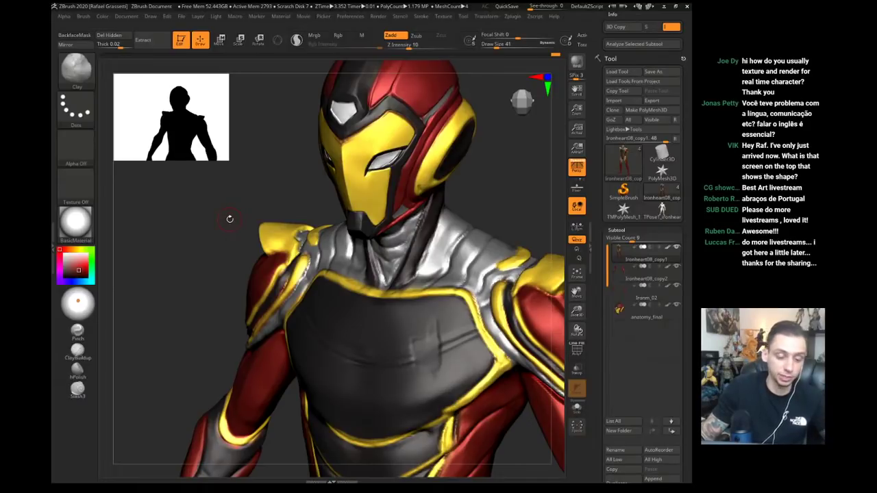
- Adjust the shoulder and its yellow pad on the body armour with the Move brush at draw size 97
{"action": "key", "text": "b"}
{"action": "key", "text": "m"}
{"action": "key", "text": "v"}
{"action": "key", "text": "s"}
{"action": "left_click_drag", "start_coordinate": [271, 243], "coordinate": [279, 241]}
{"action": "mouse_move", "coordinate": [279, 241]}
{"action": "right_mouse_down"}
{"action": "mouse_move", "coordinate": [233, 244]}
{"action": "mouse_move", "coordinate": [322, 244]}
{"action": "right_mouse_up"}
- Switch to the Clay brush and examine the helmet, shoulders and chest in three-quarter views
{"action": "key", "text": "b"}
{"action": "key", "text": "c"}
{"action": "key", "text": "l"}
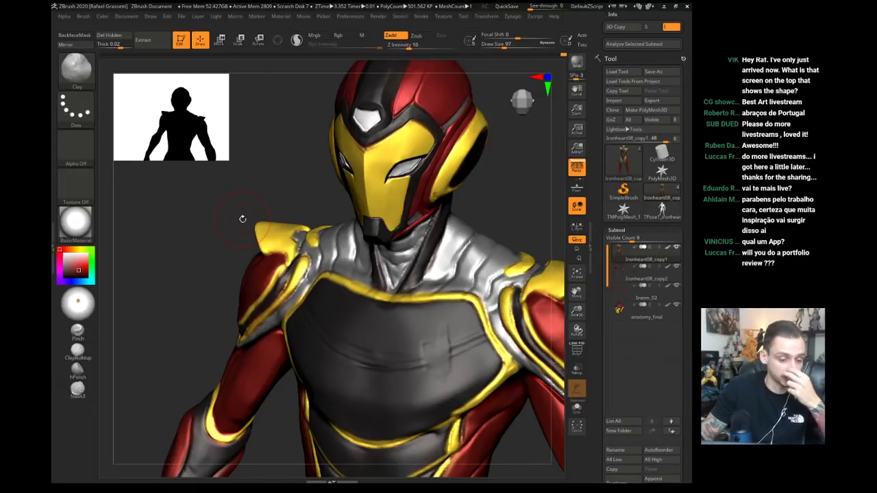
{"action": "left_click_drag", "start_coordinate": [208, 189], "coordinate": [228, 227]}
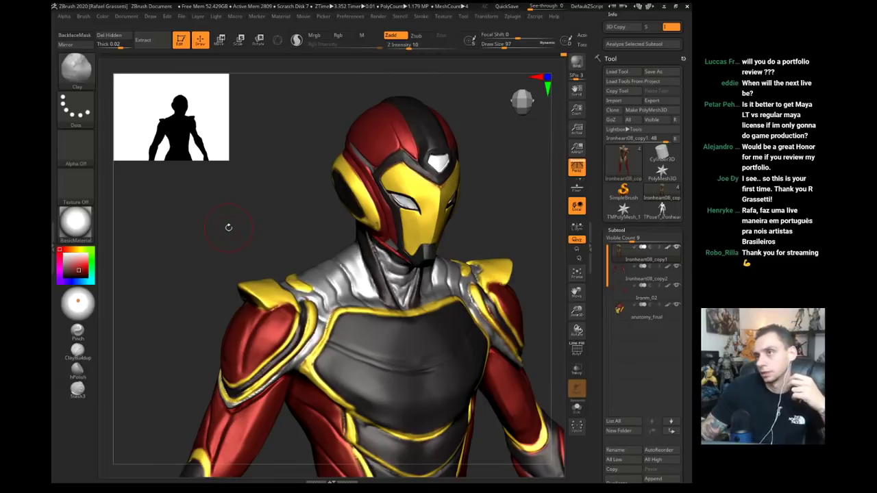
{"action": "left_click_drag", "start_coordinate": [228, 226], "coordinate": [221, 210]}
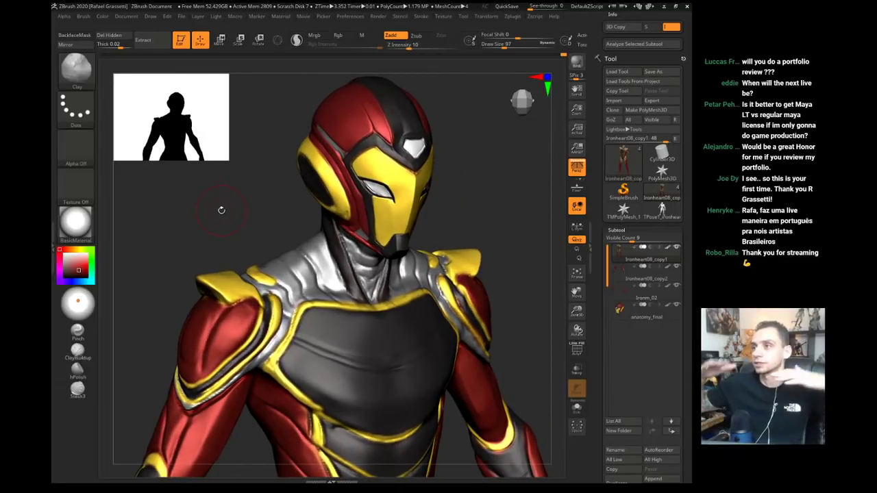